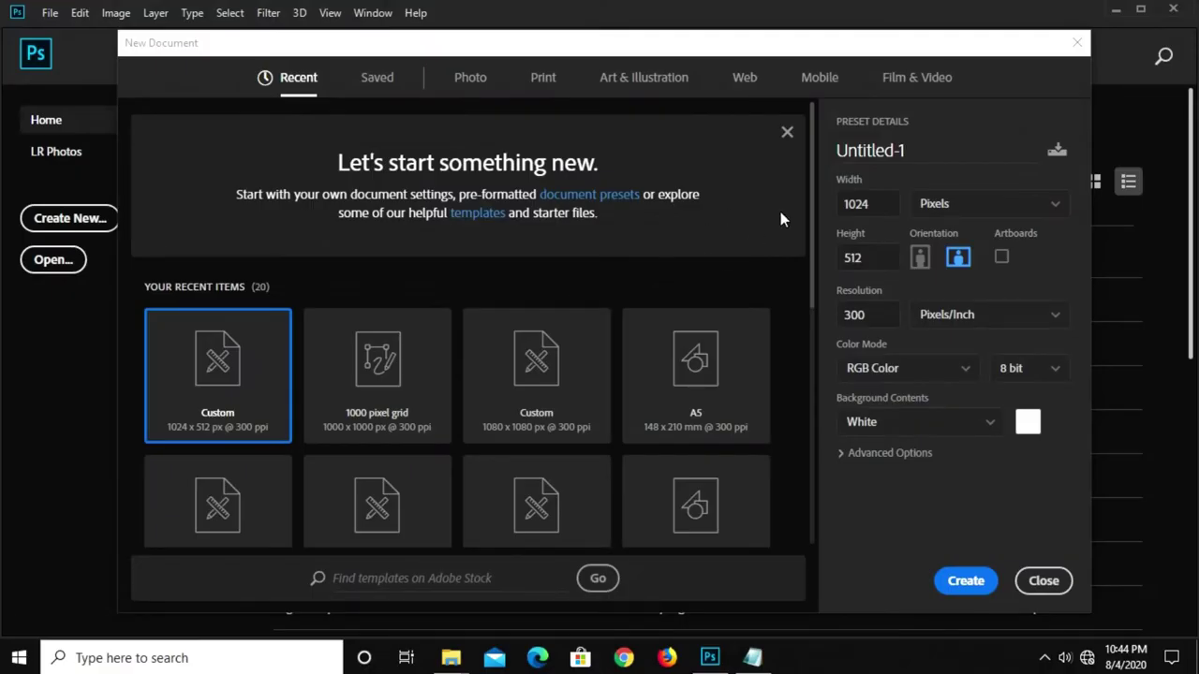
Create a white-background document at width 1024, height 512 and 300 px/inch
click(840, 212)
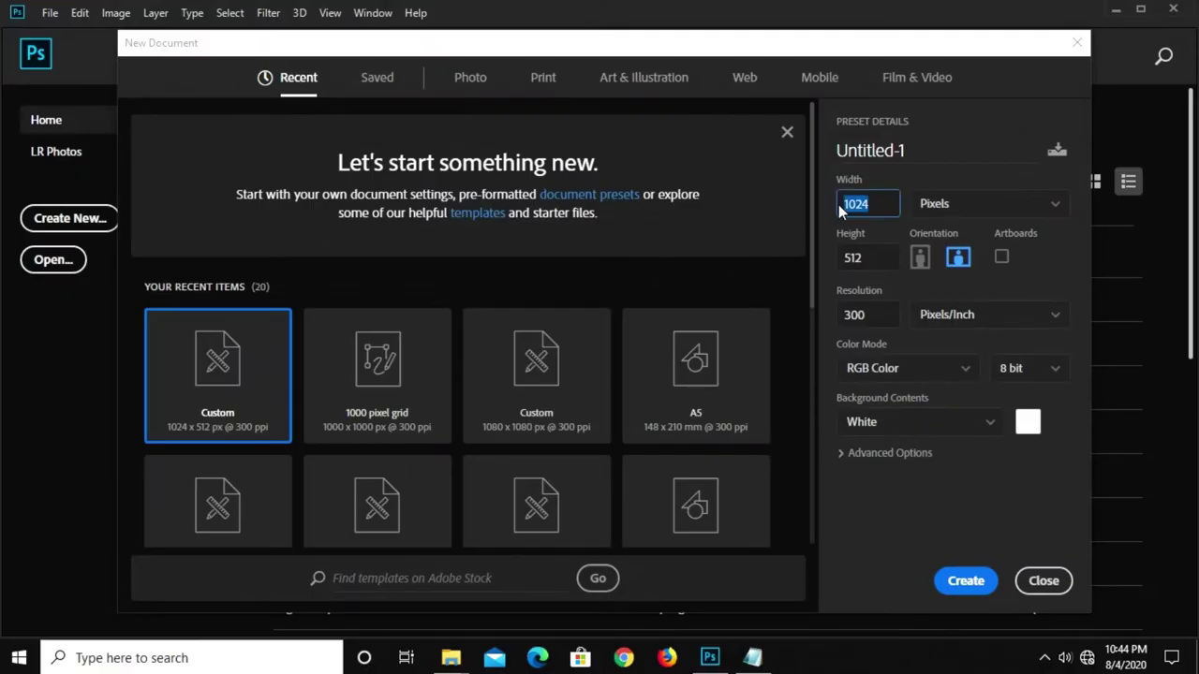
click(863, 257)
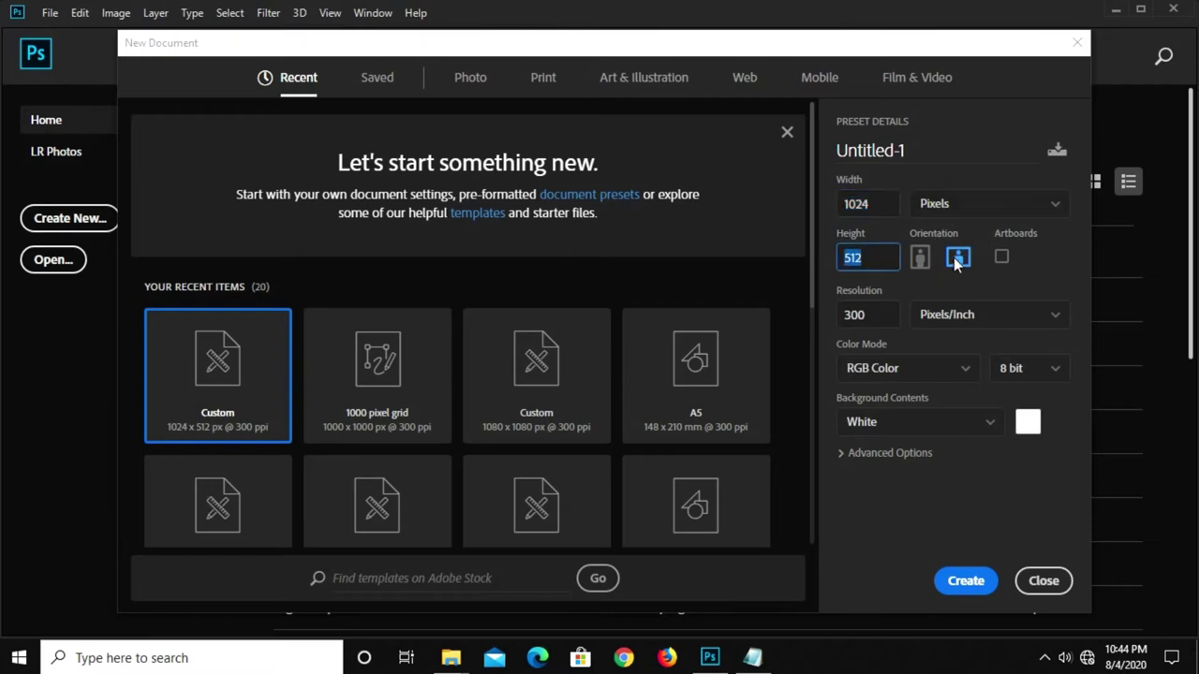
click(869, 314)
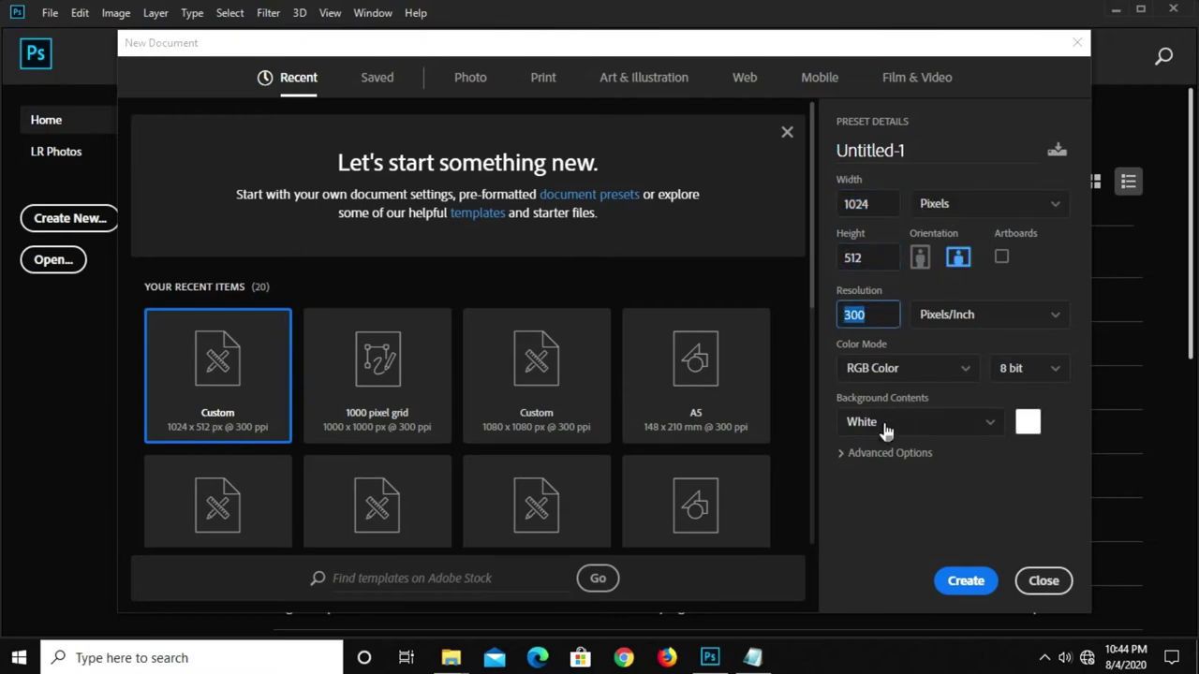
click(964, 588)
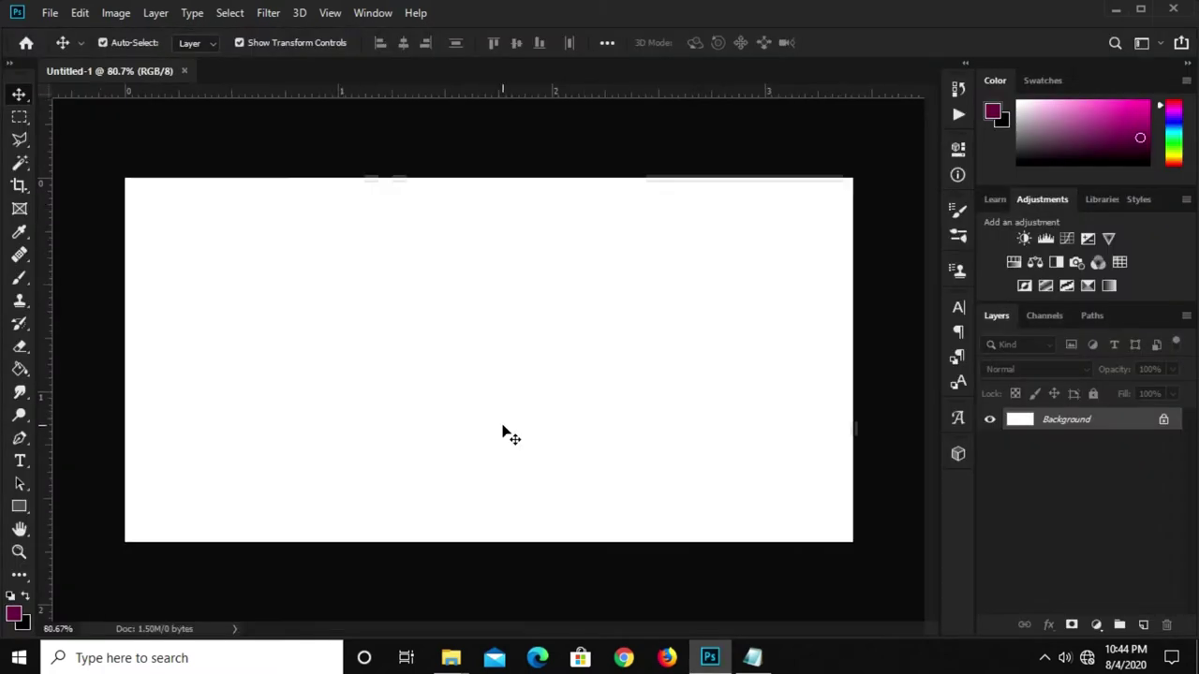
Add a Solid Color fill layer coloured 7b3164, copying the hex code from Notepad
click(1102, 623)
click(1115, 318)
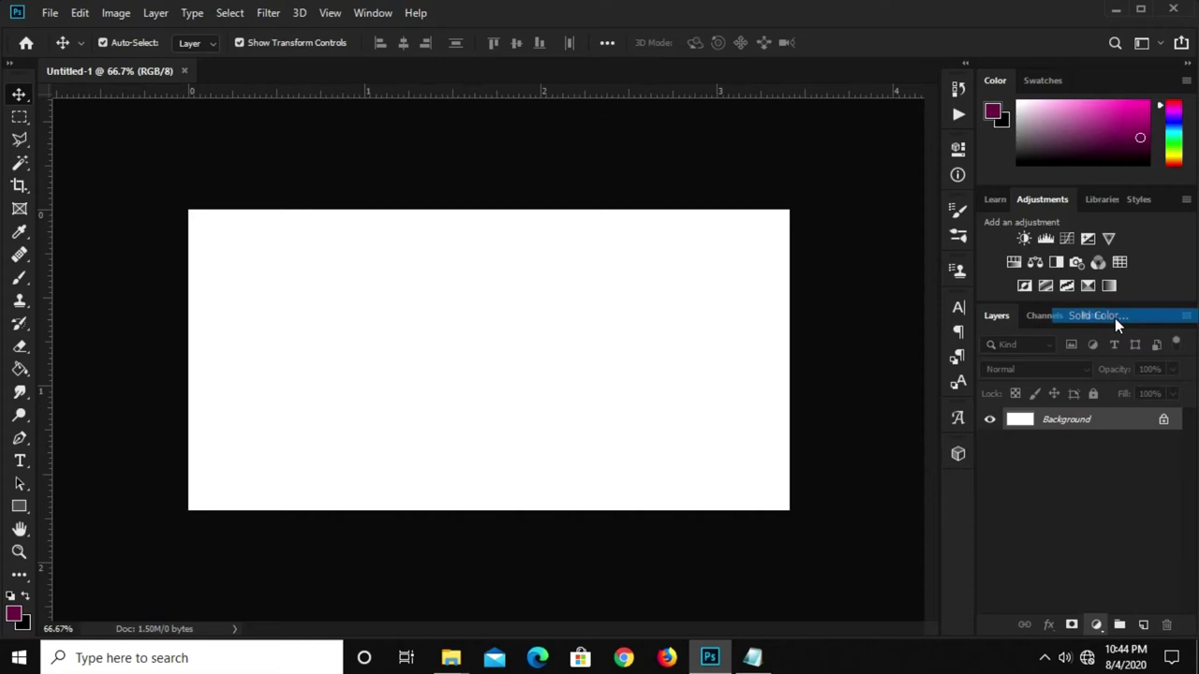
click(752, 657)
drag(597, 577, 511, 583)
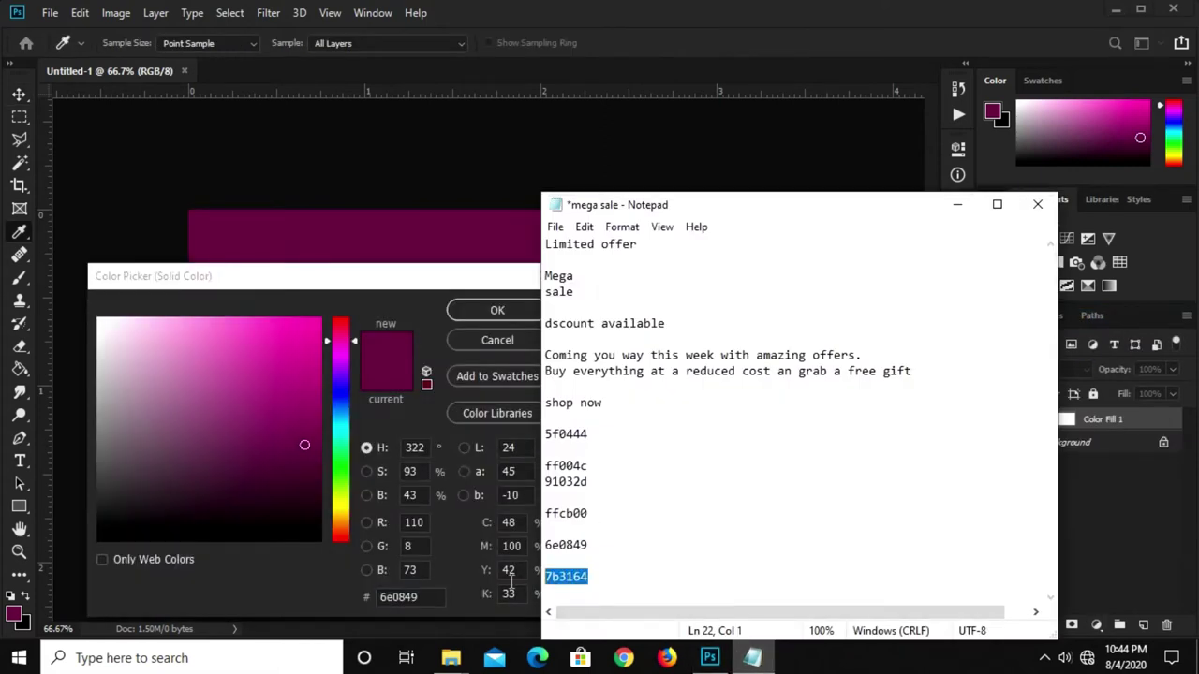
right_click(548, 587)
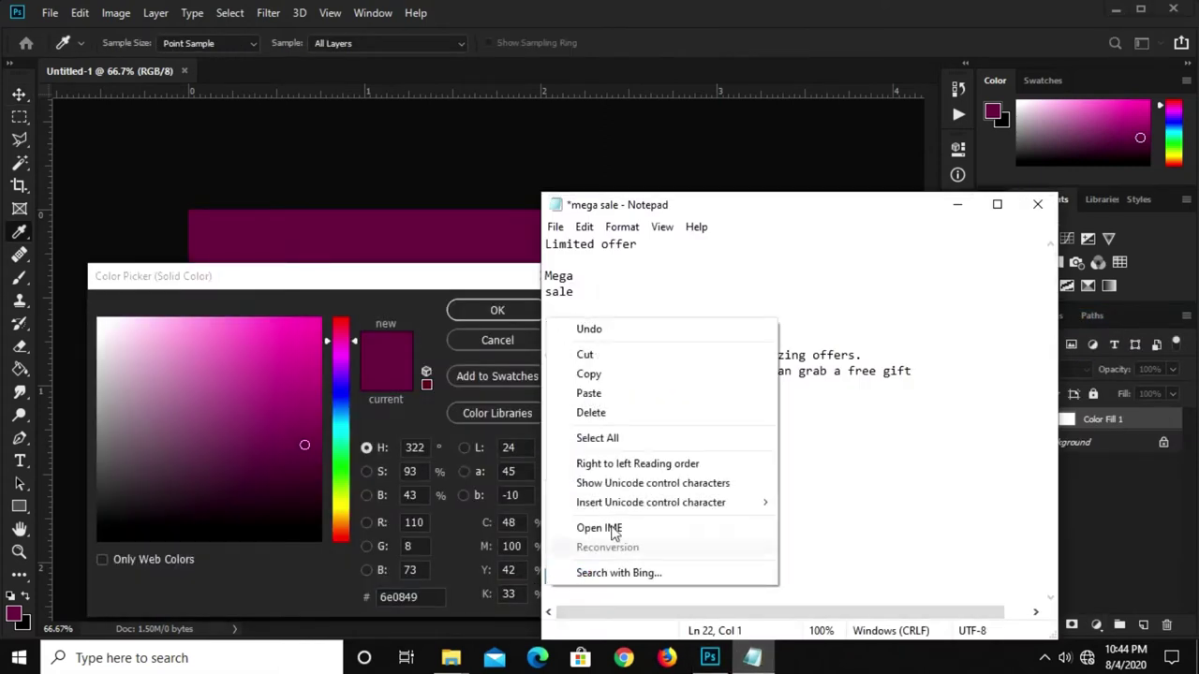
click(590, 373)
click(398, 597)
right_click(398, 596)
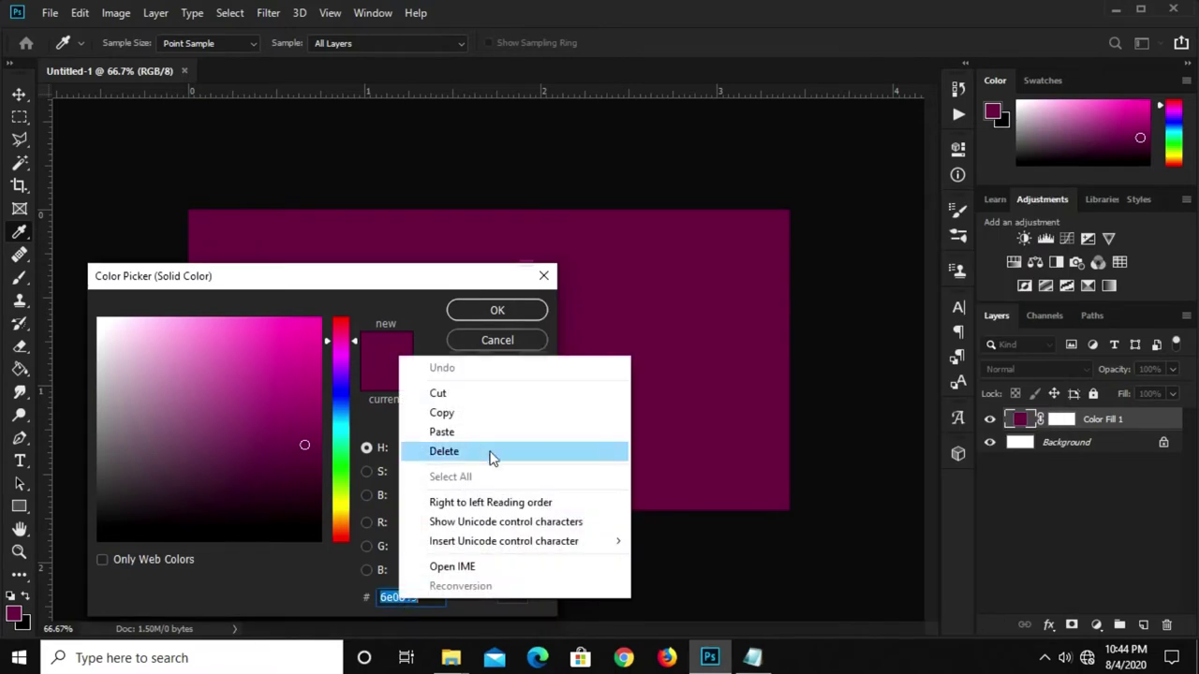
click(446, 430)
click(478, 311)
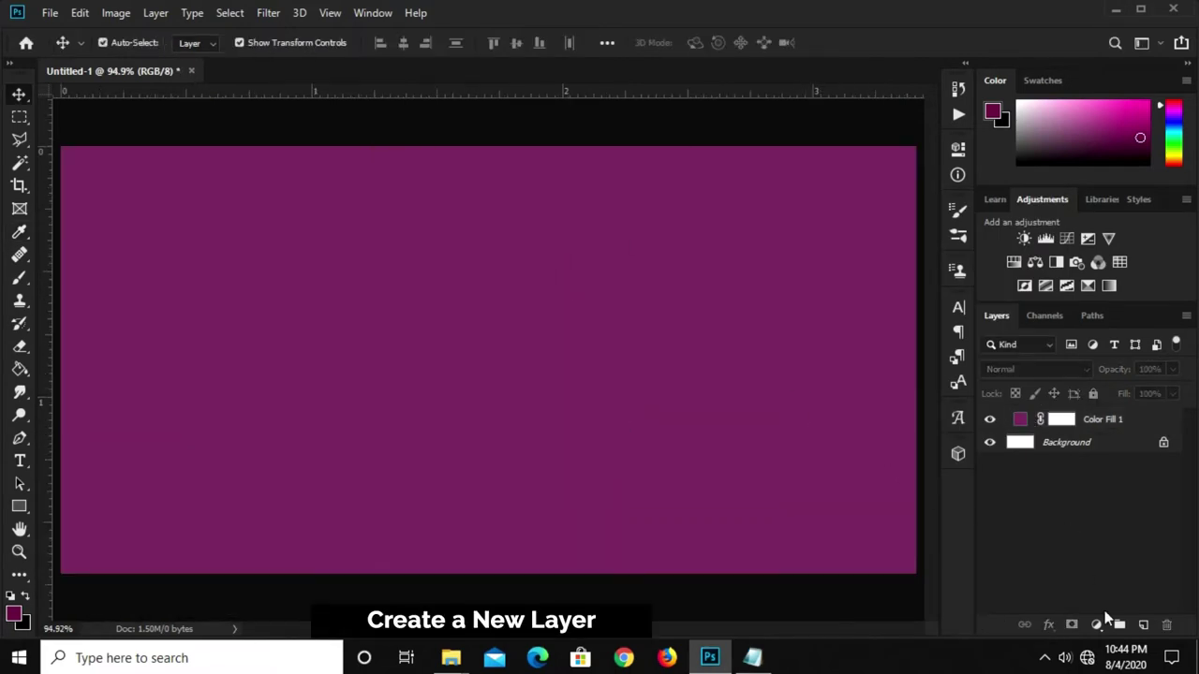
Add a new layer and set up a soft round brush at 800 px
click(1143, 625)
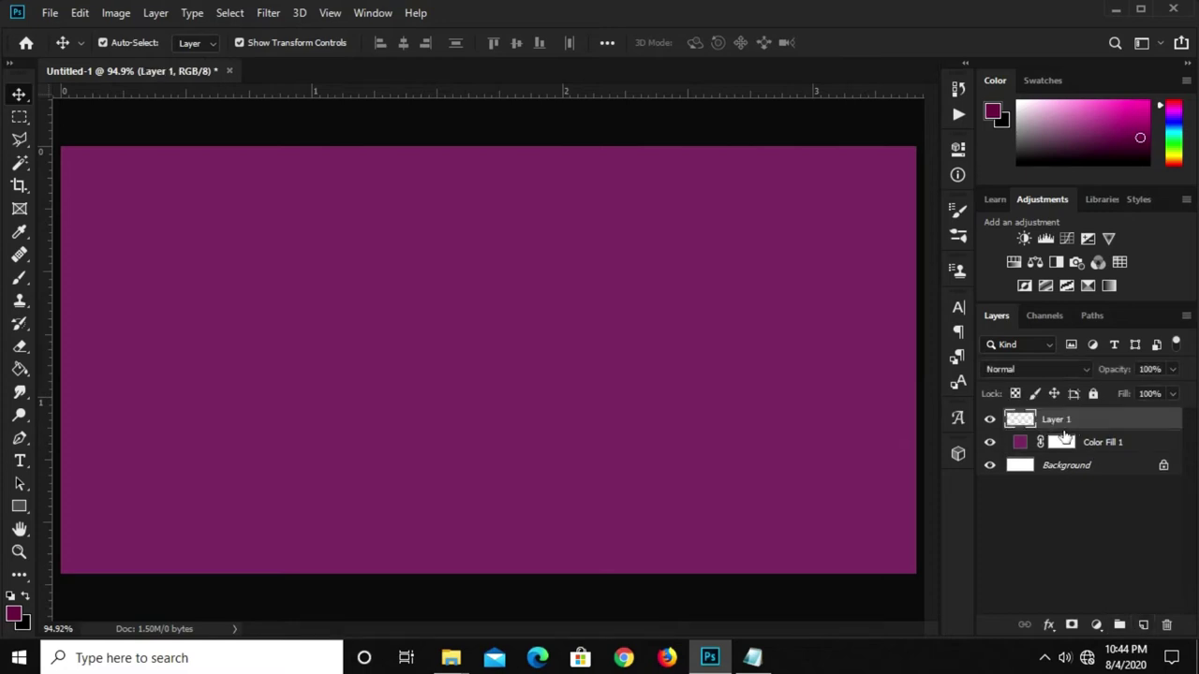
click(20, 278)
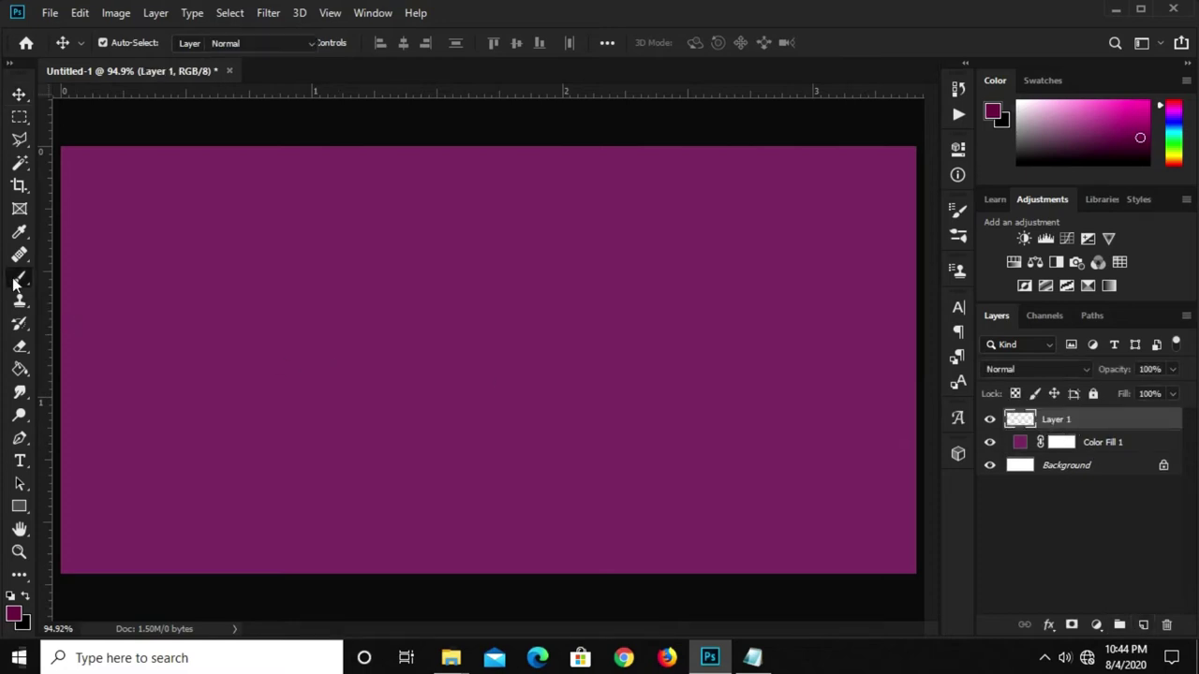
click(85, 281)
click(111, 42)
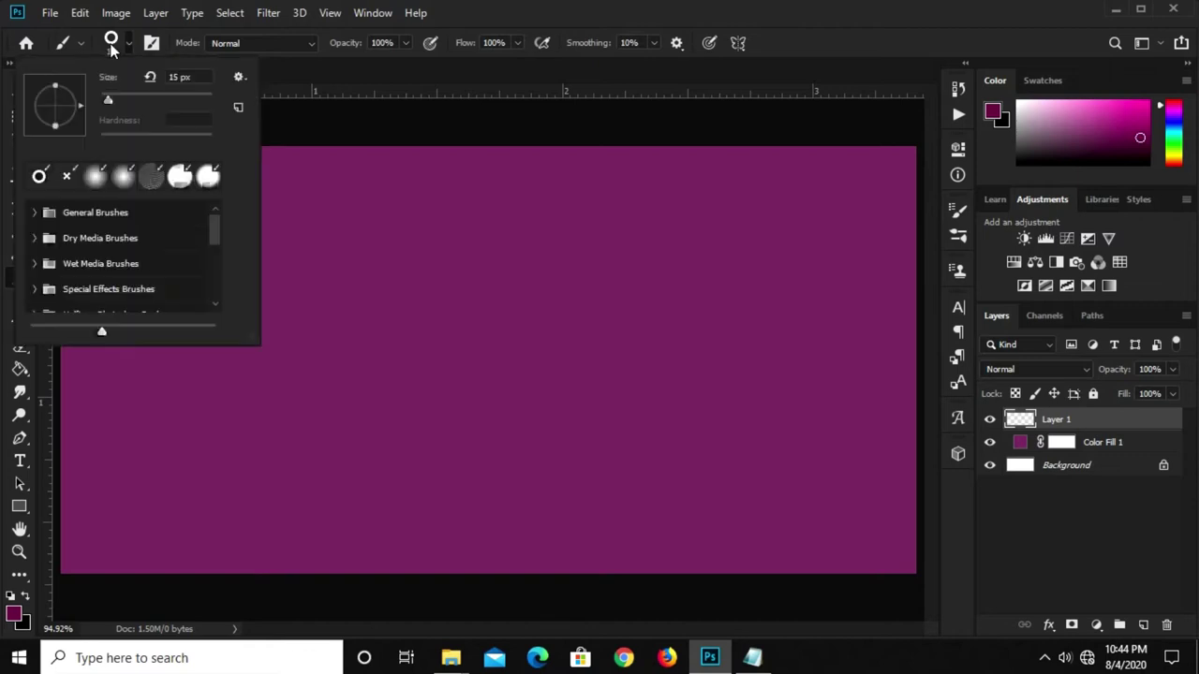
click(93, 181)
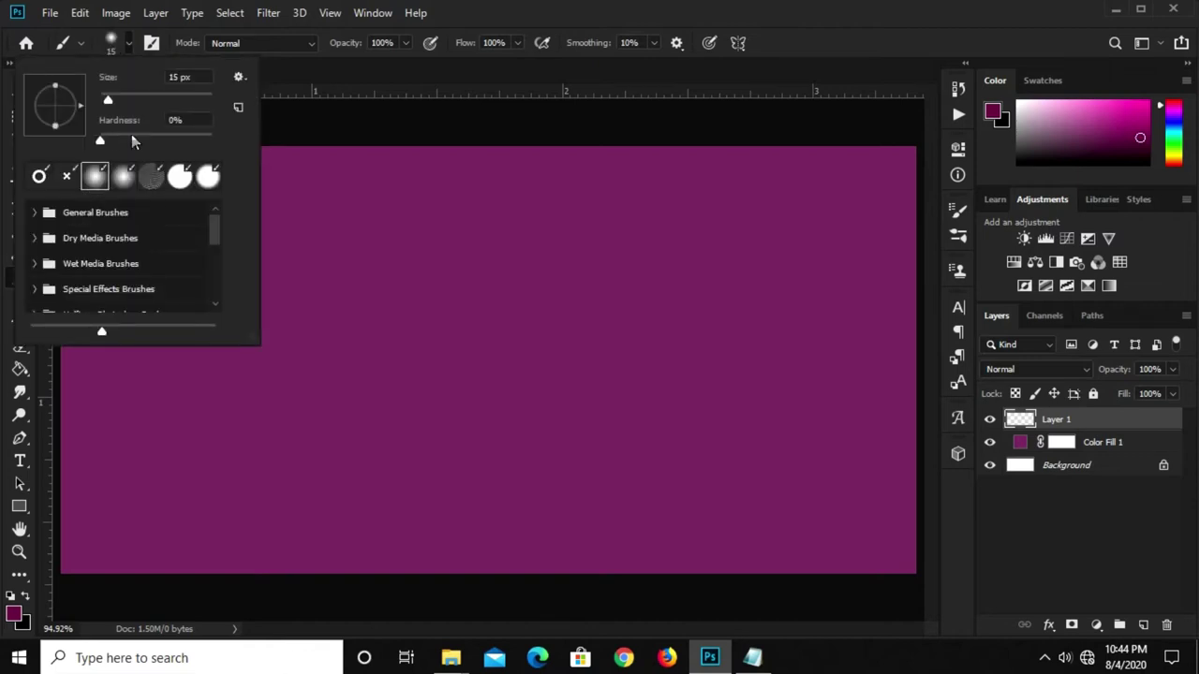
drag(190, 120, 150, 119)
click(815, 25)
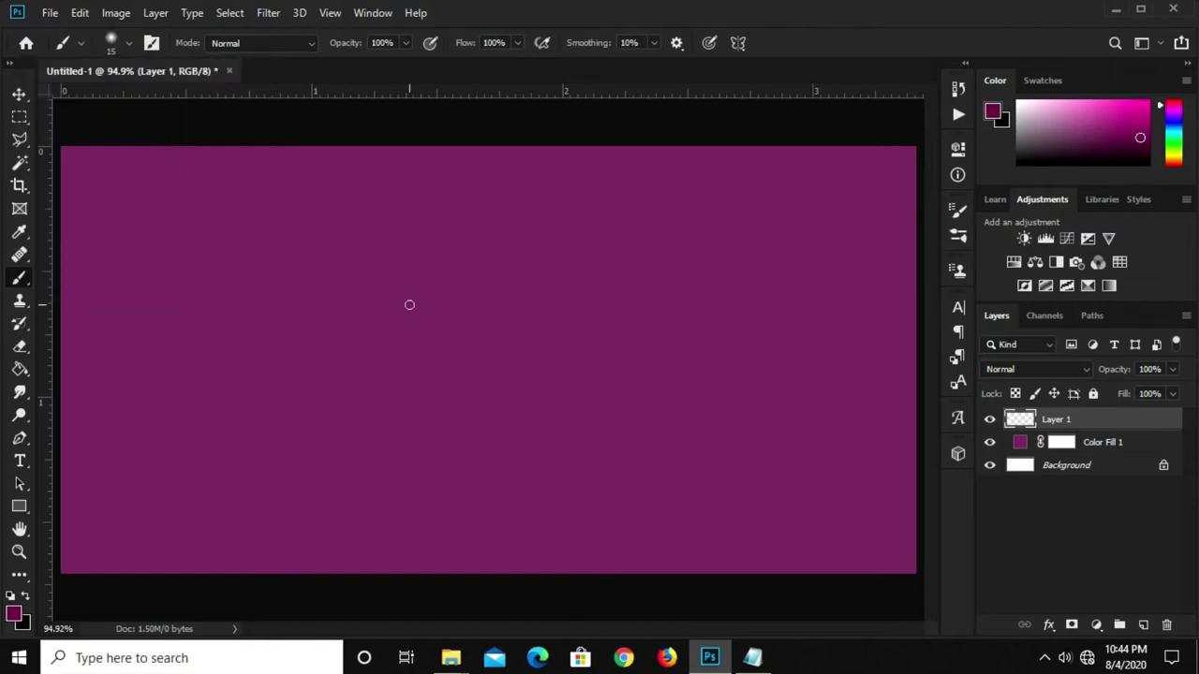
key(bracketright)
key(bracketright)
key(bracketright)
key(bracketright)
key(bracketright)
key(bracketright)
key(bracketright)
key(bracketright)
key(bracketright)
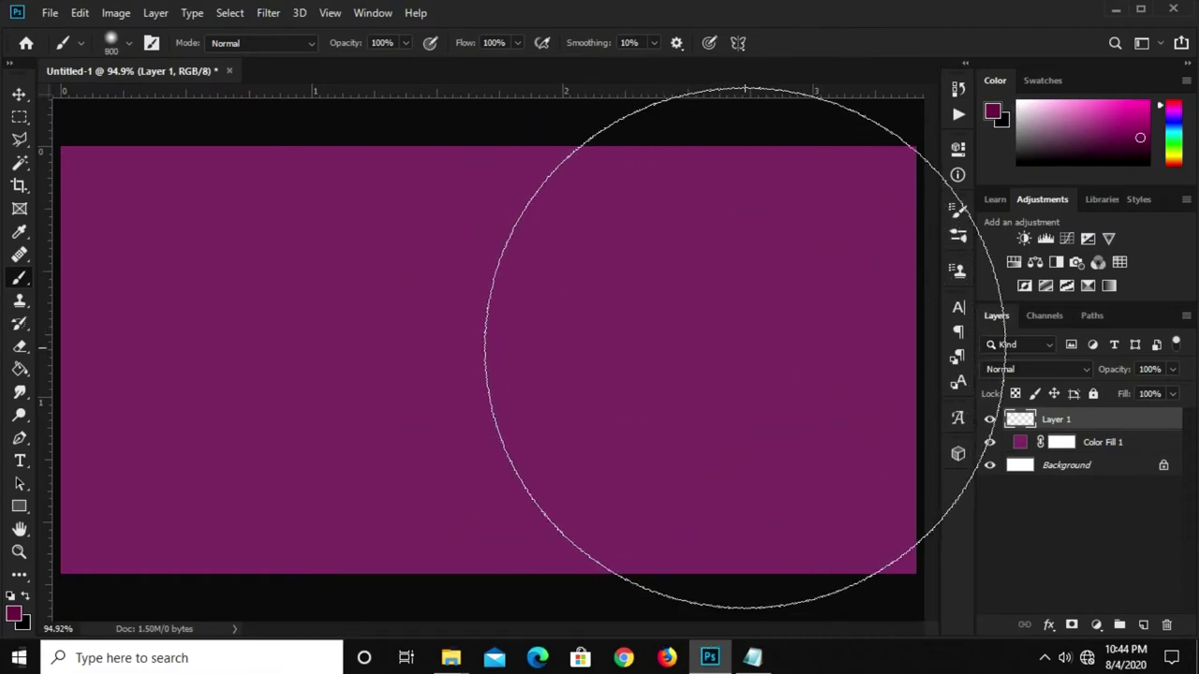
Paint a large soft white glow on the right side of the banner
click(13, 615)
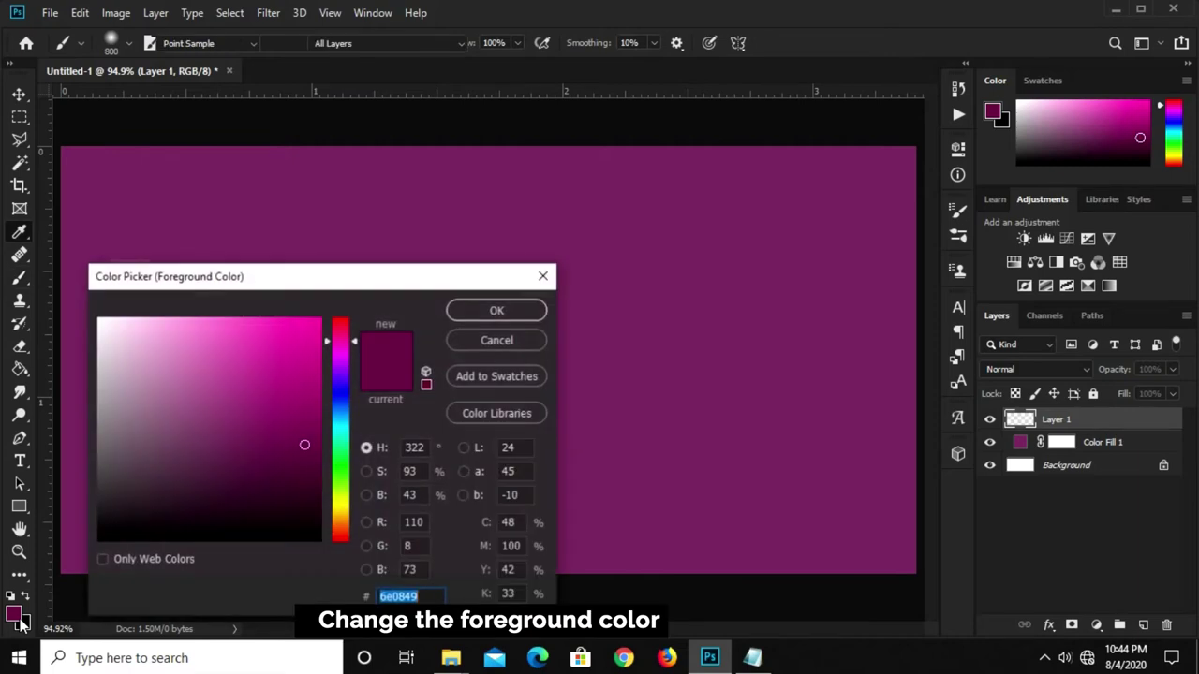
text(191919)
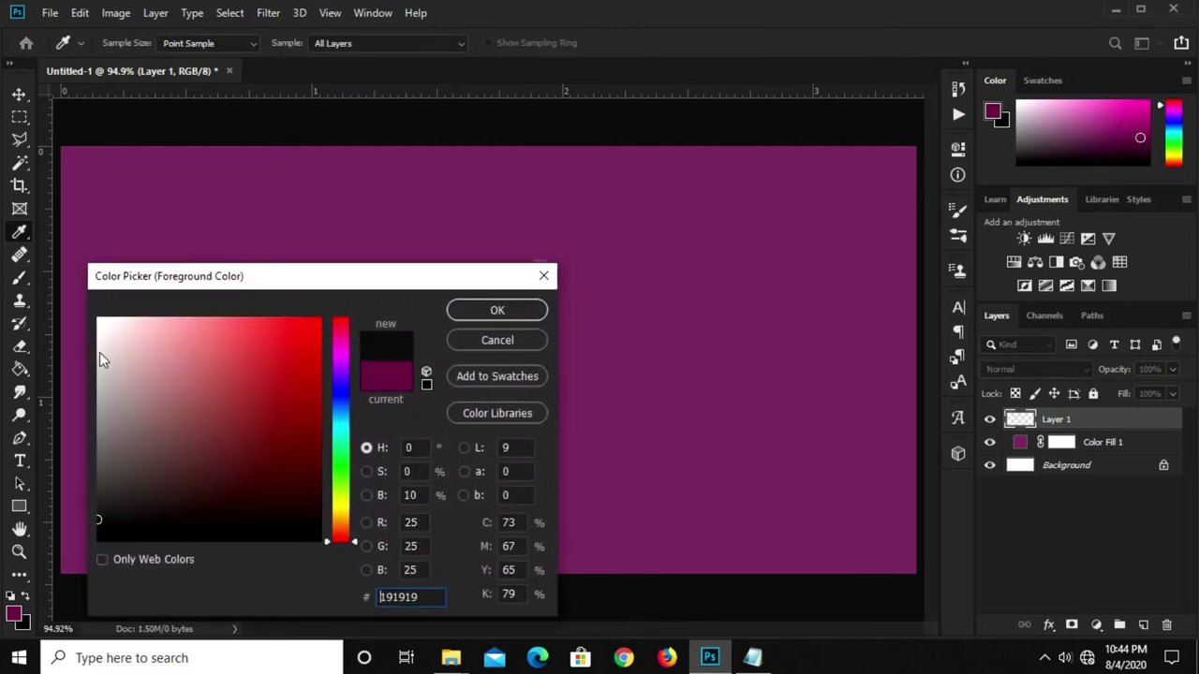
drag(99, 352, 75, 303)
click(497, 310)
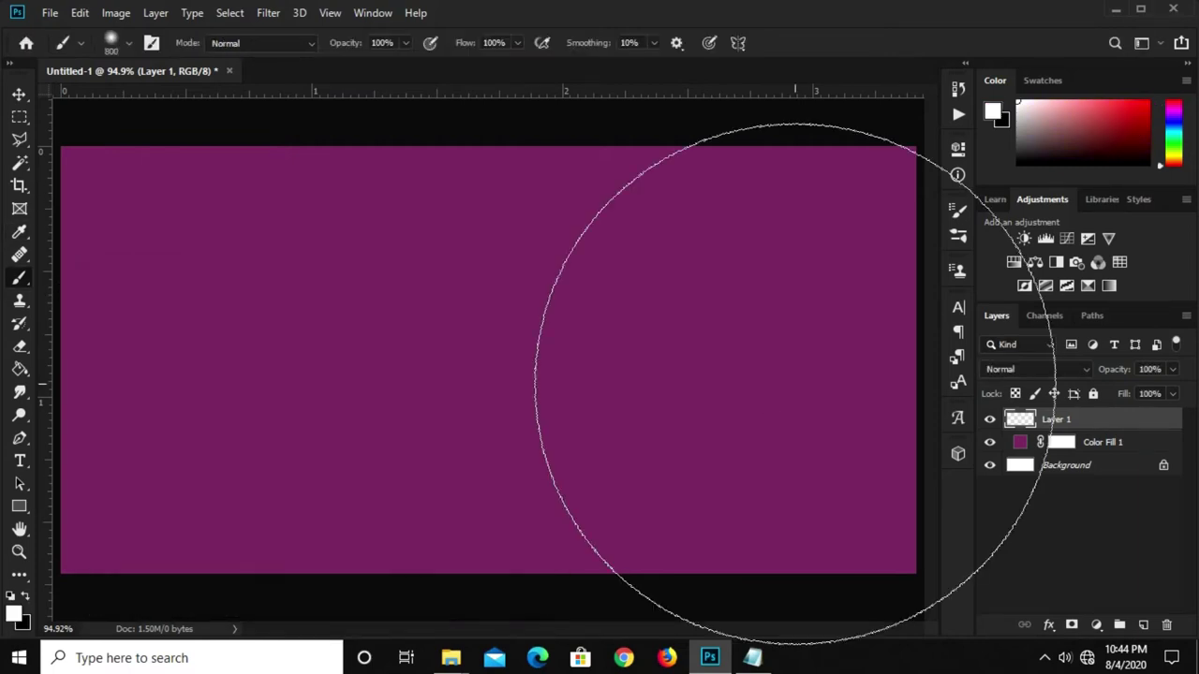
click(749, 360)
Set the glow layer to Overlay blend mode at 65% opacity
key(v)
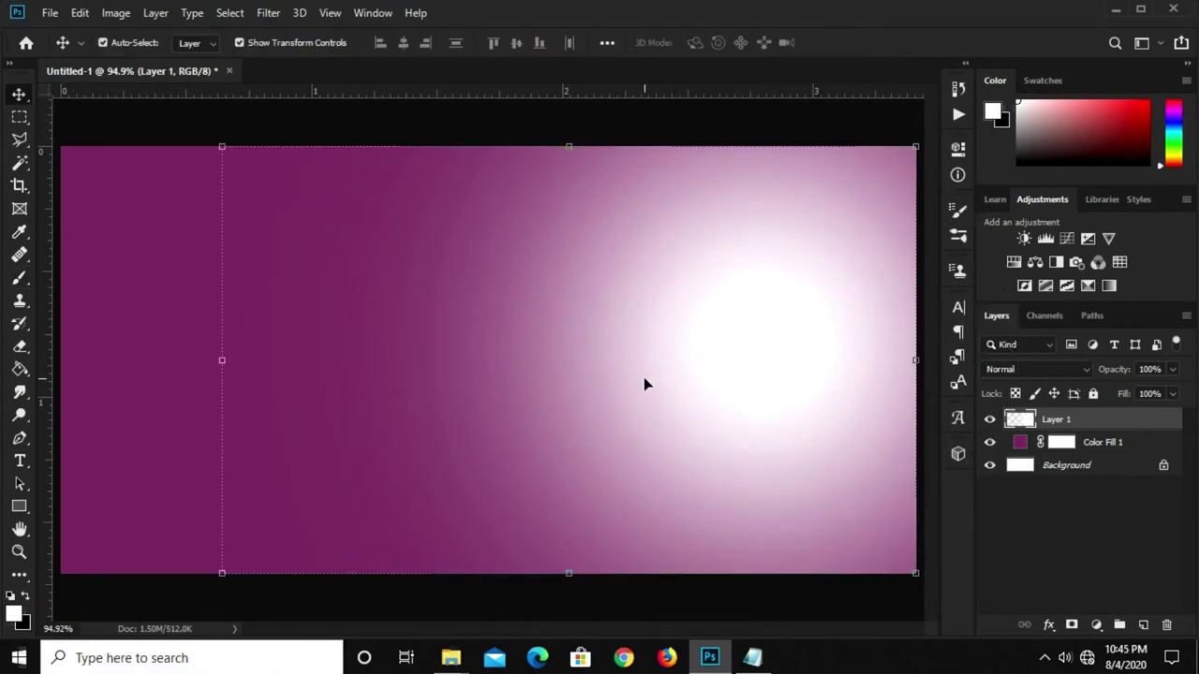
click(1008, 369)
click(1021, 412)
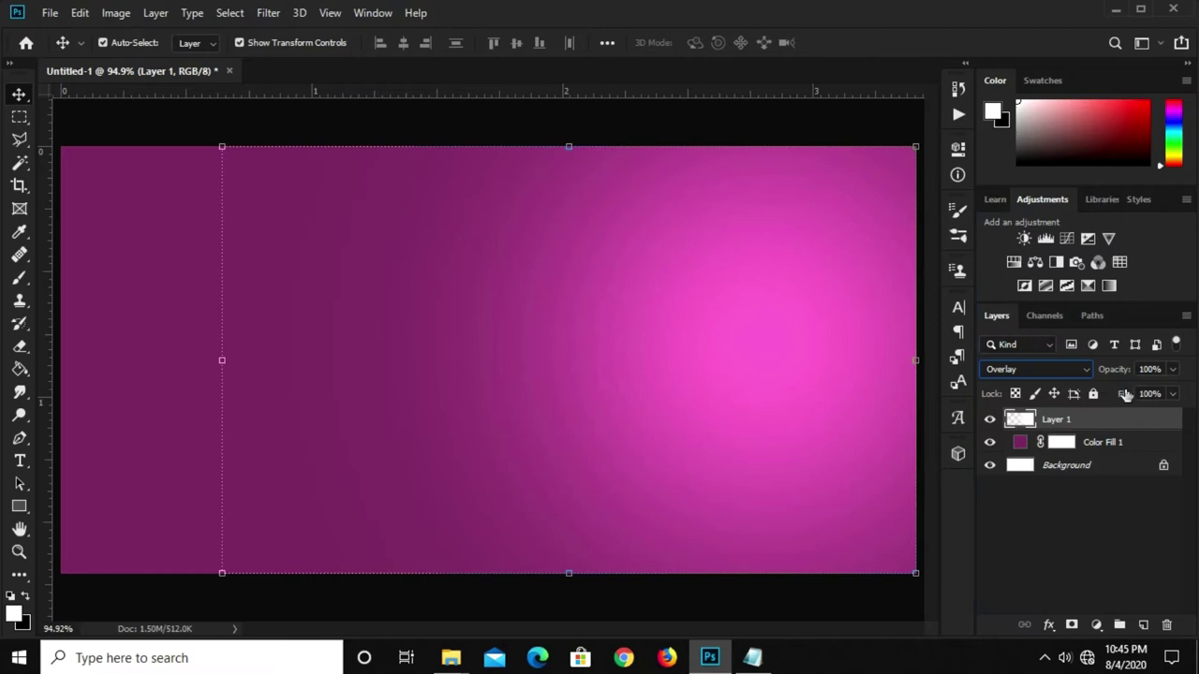
click(1150, 369)
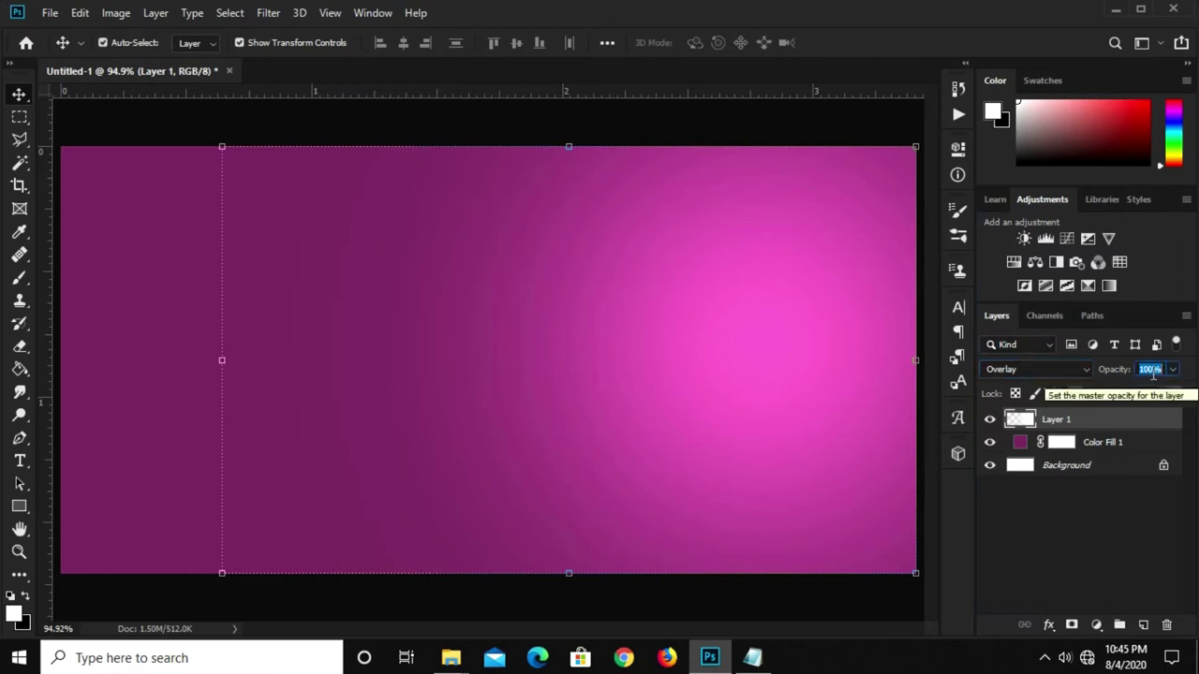
text(65)
key(Return)
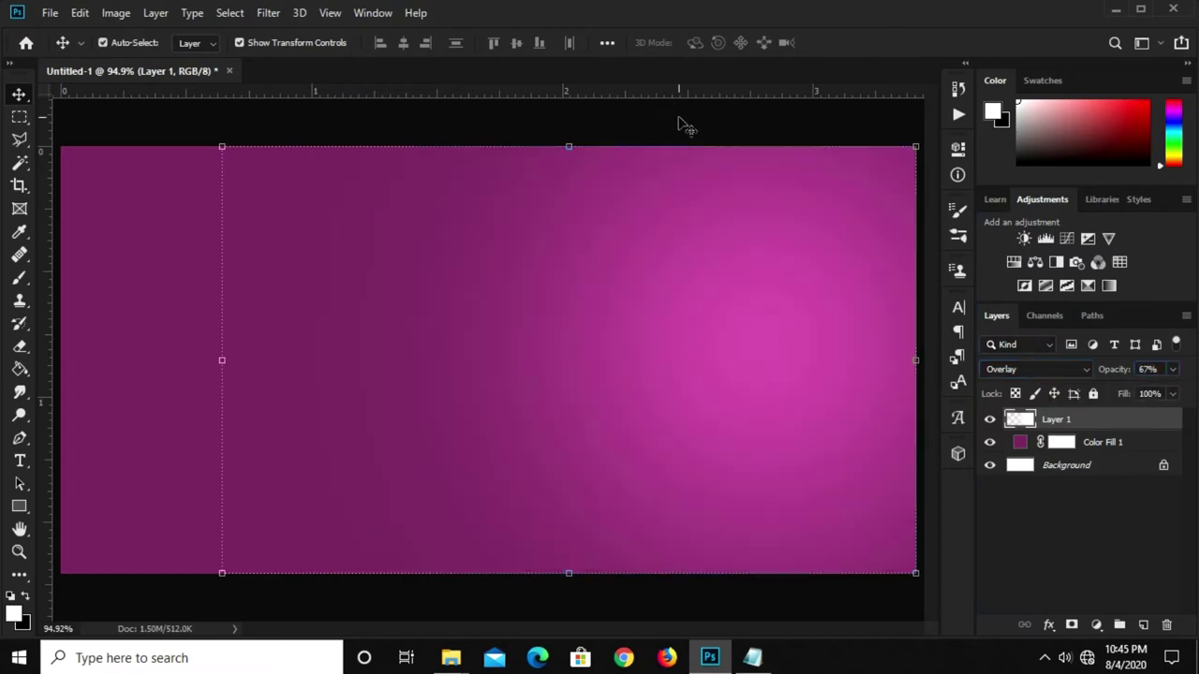
click(679, 134)
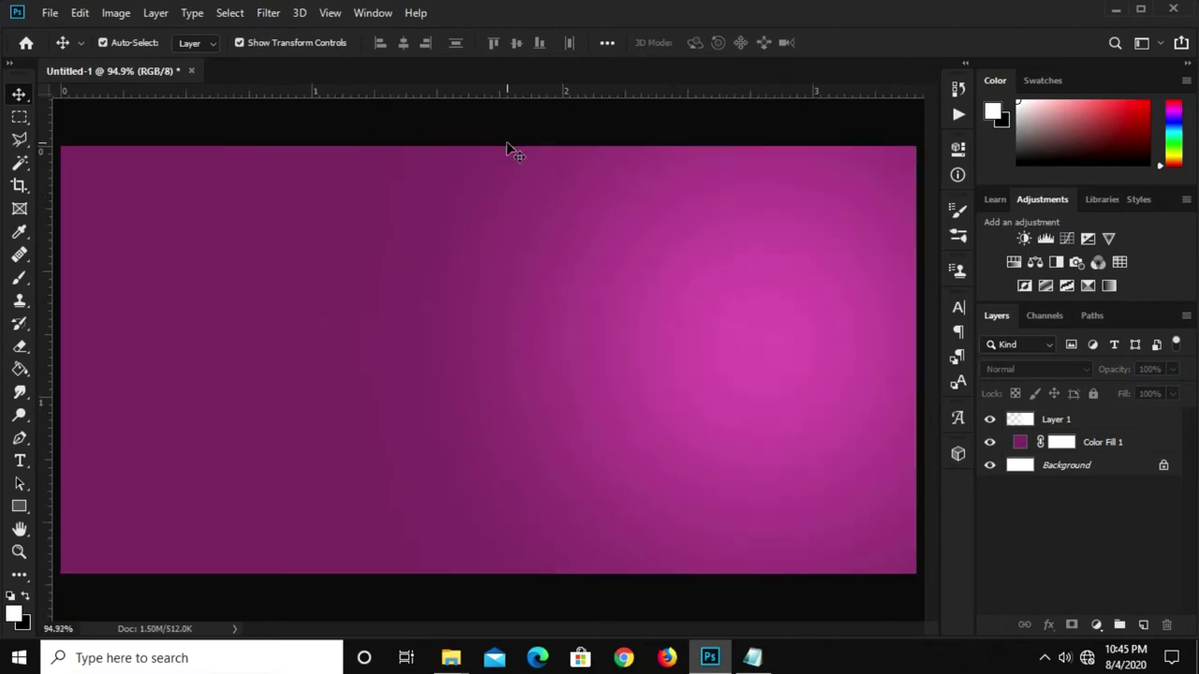
Add a left guide and draw a rectangle against it, widening it slightly
drag(48, 358, 91, 400)
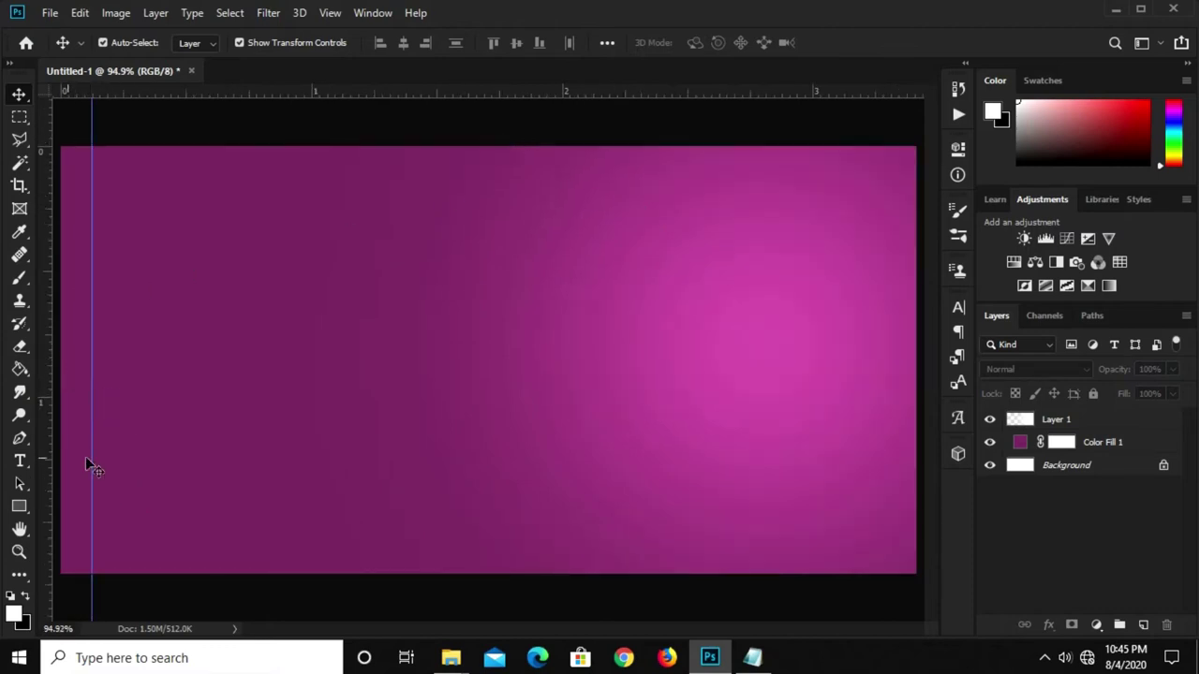
click(19, 506)
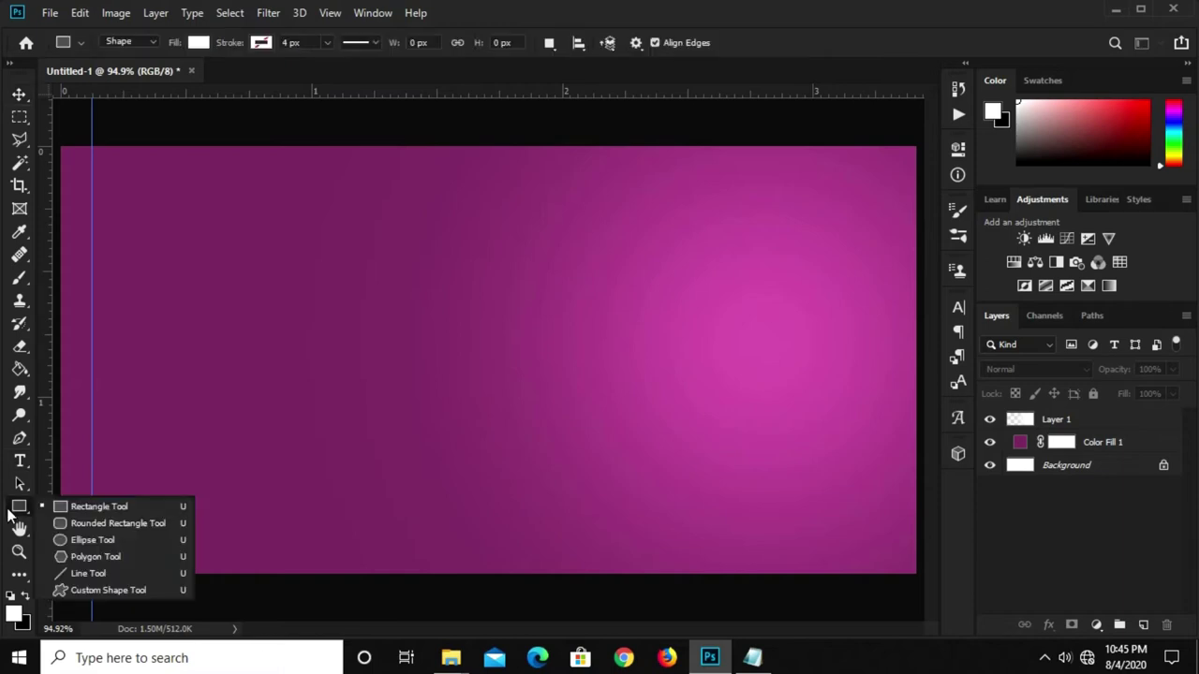
click(93, 511)
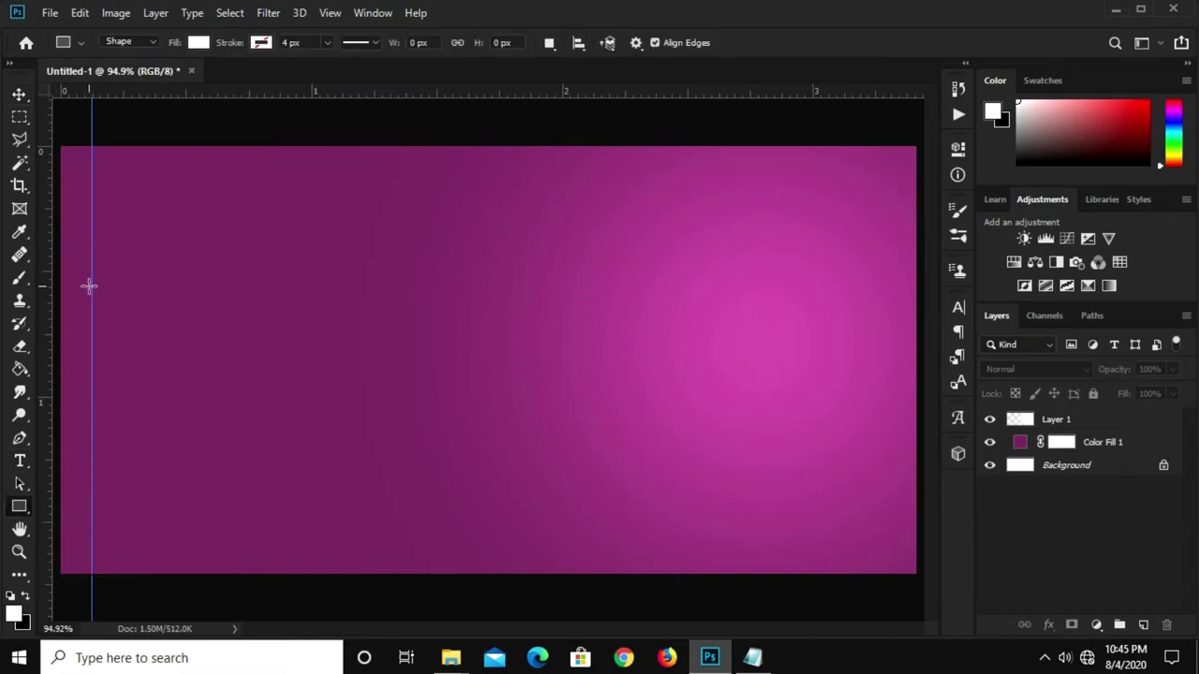
drag(91, 311, 317, 390)
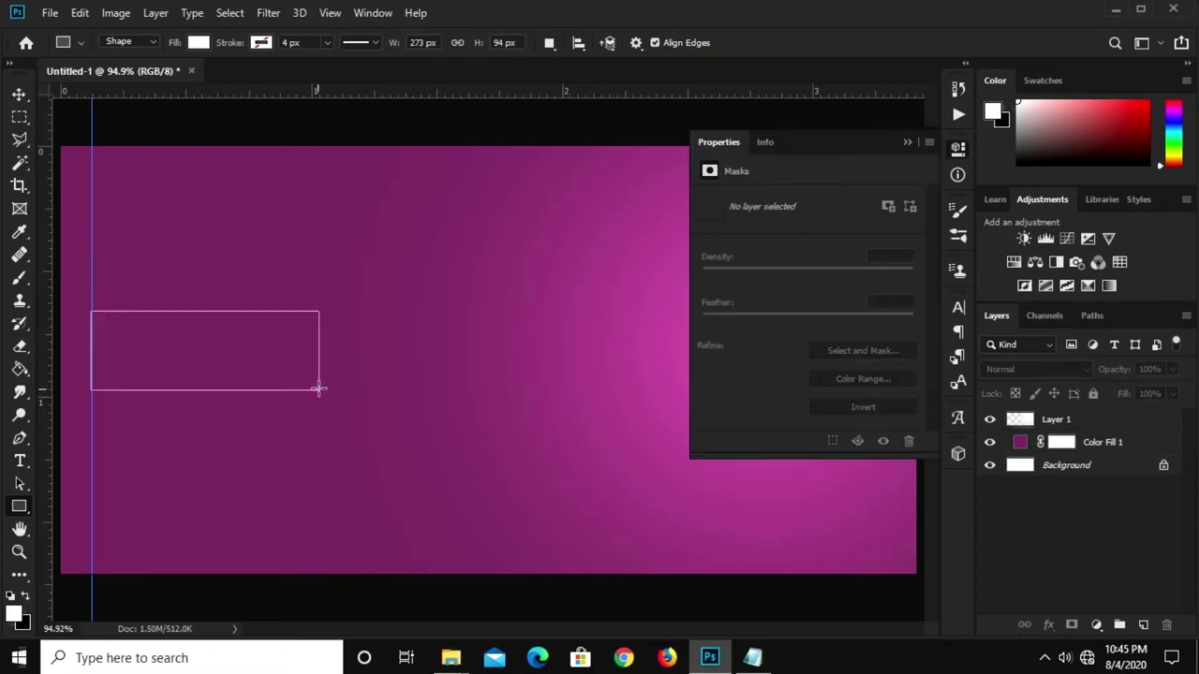
click(290, 386)
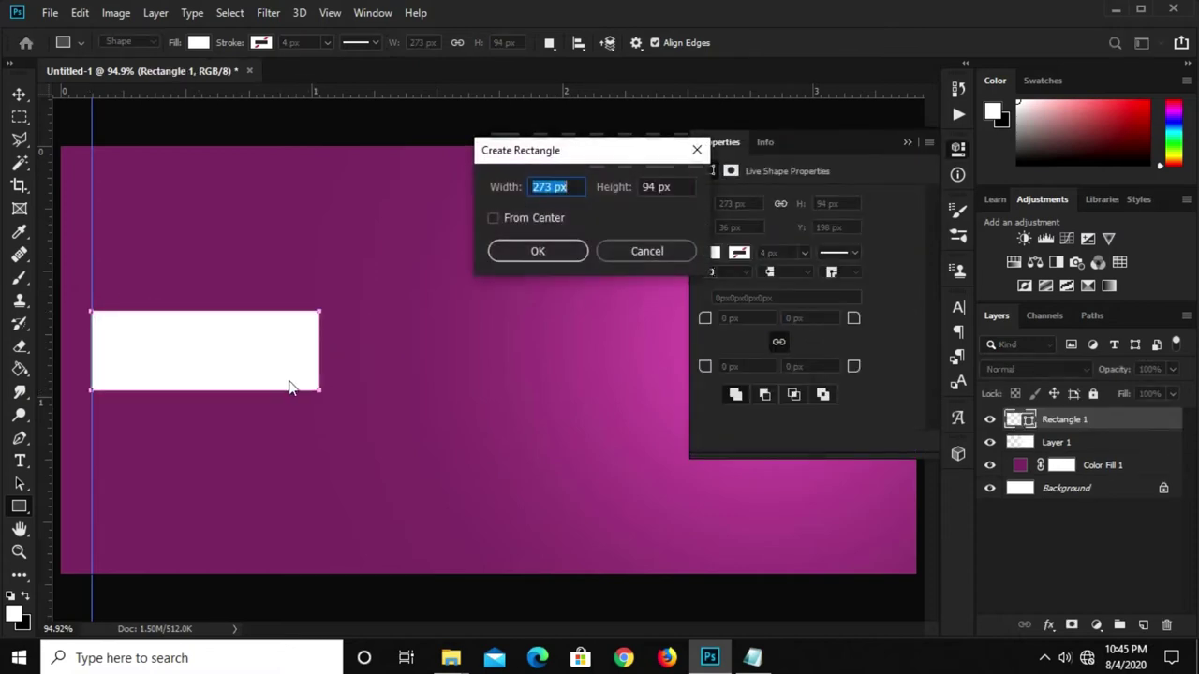
click(697, 149)
key(v)
drag(225, 366, 243, 340)
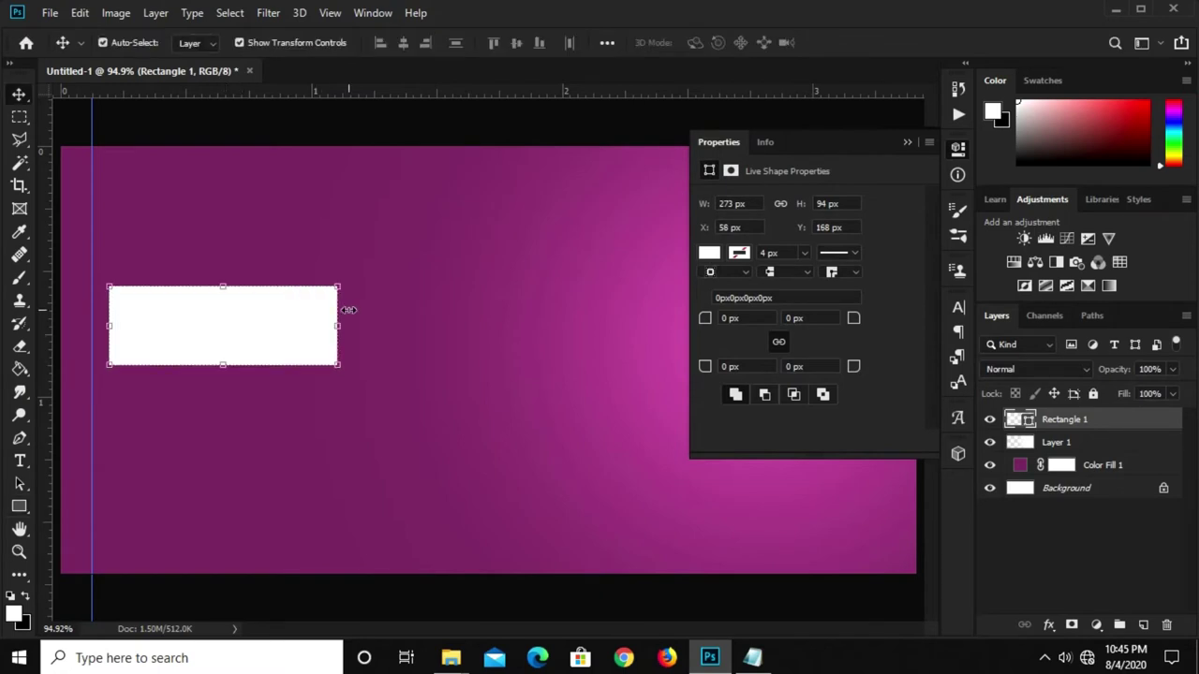
drag(345, 331, 356, 330)
drag(222, 346, 200, 366)
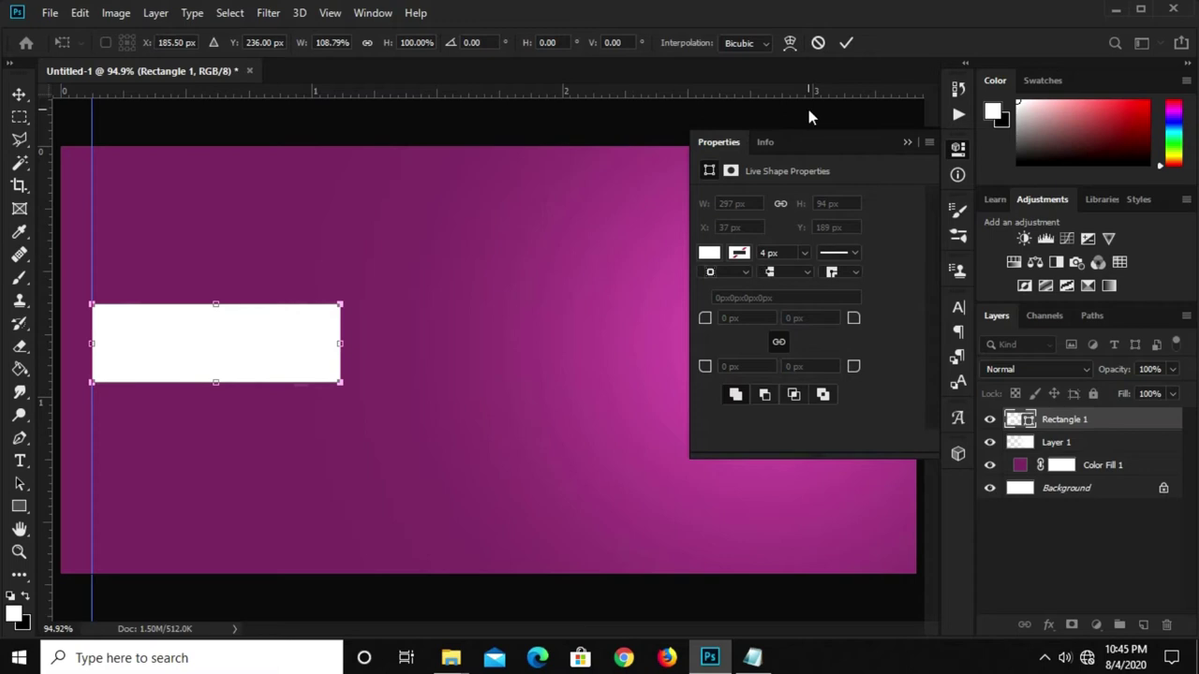
click(846, 42)
Fill the rectangle with red ff004c from Notepad and move it slightly up
click(709, 252)
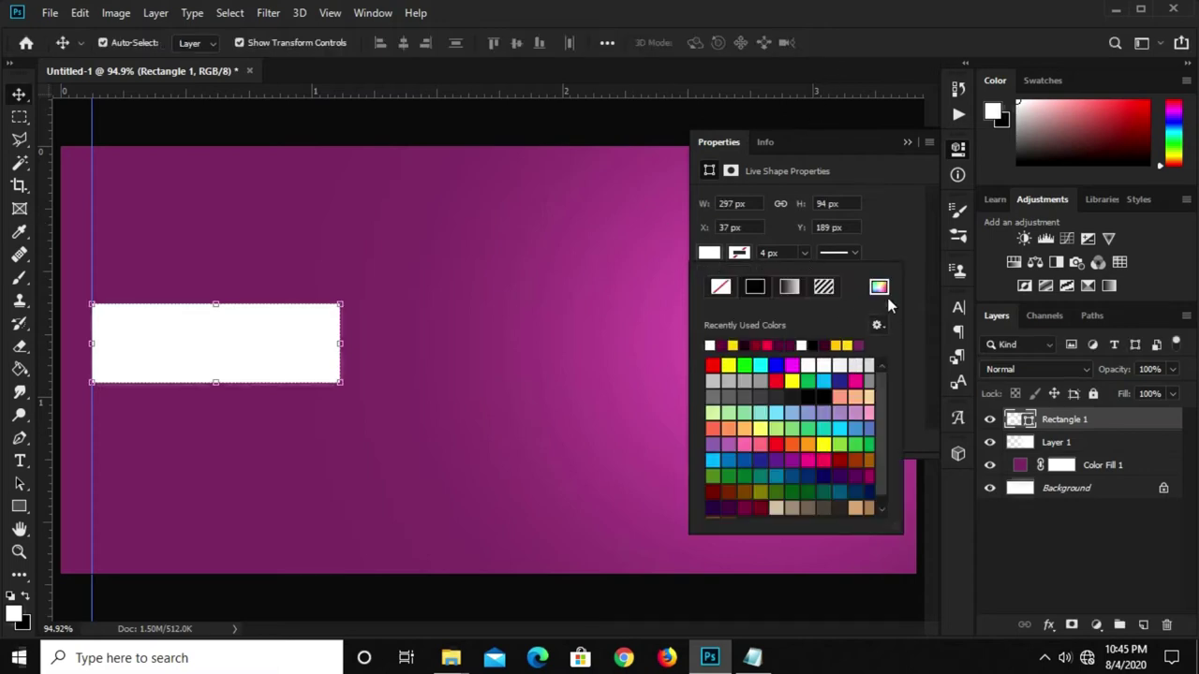
click(878, 287)
click(752, 657)
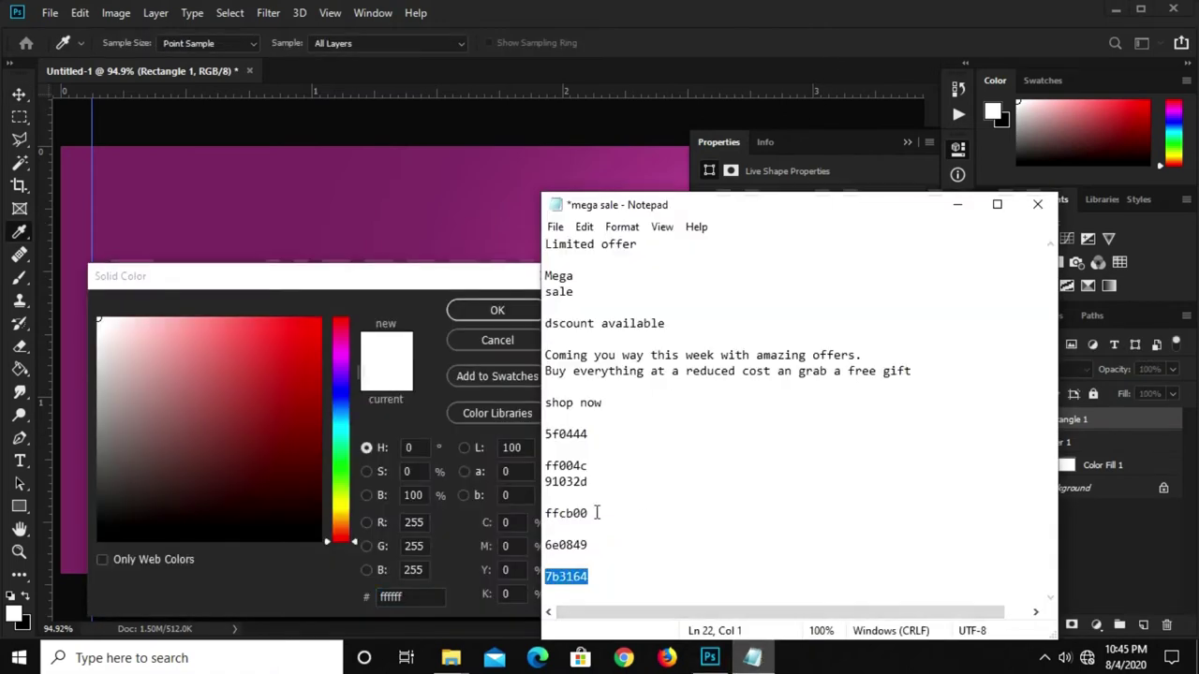
drag(589, 465, 545, 465)
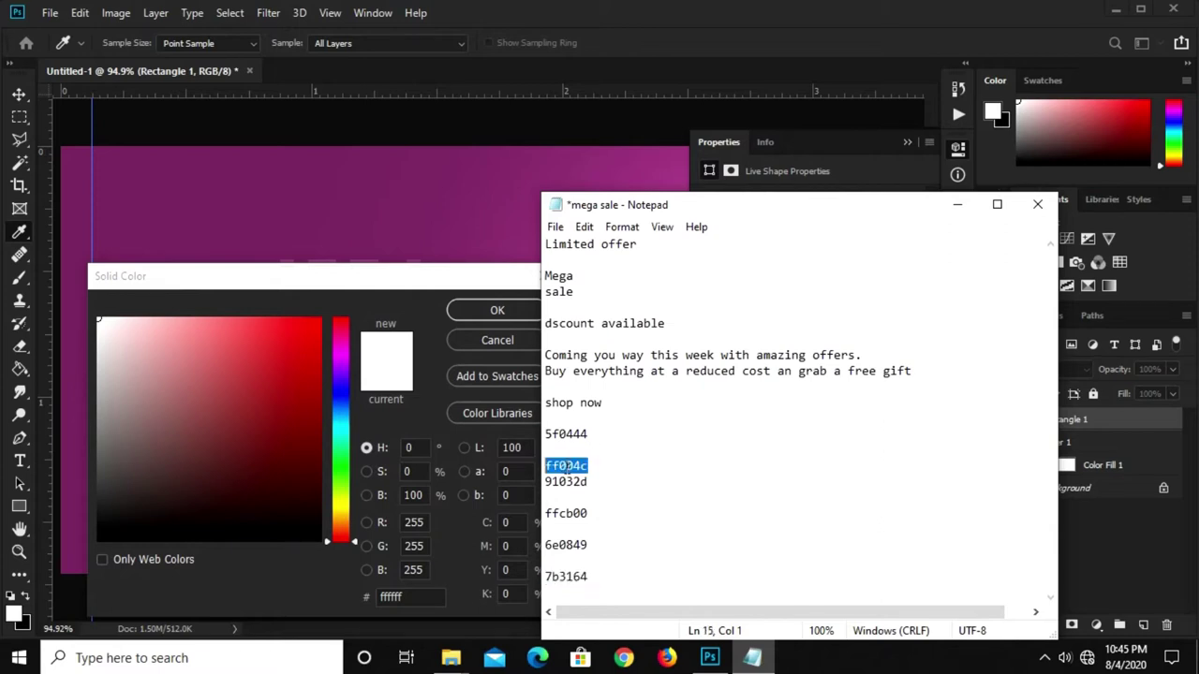
right_click(566, 467)
click(610, 255)
click(406, 599)
right_click(406, 600)
click(447, 436)
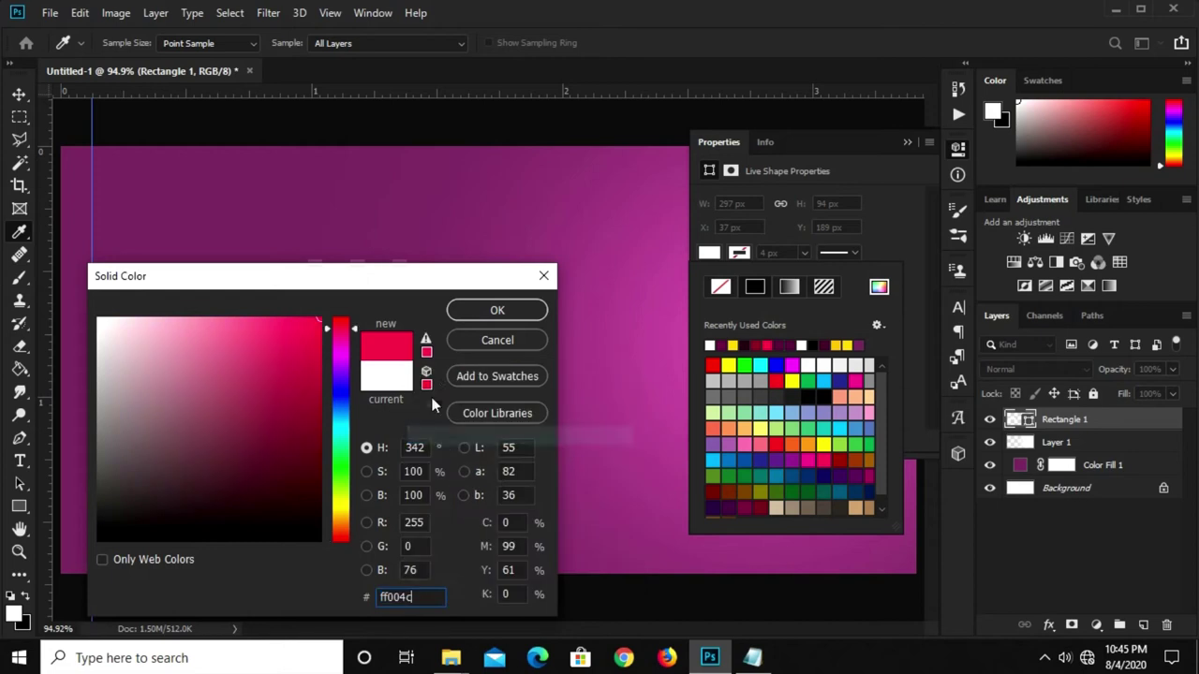
click(497, 310)
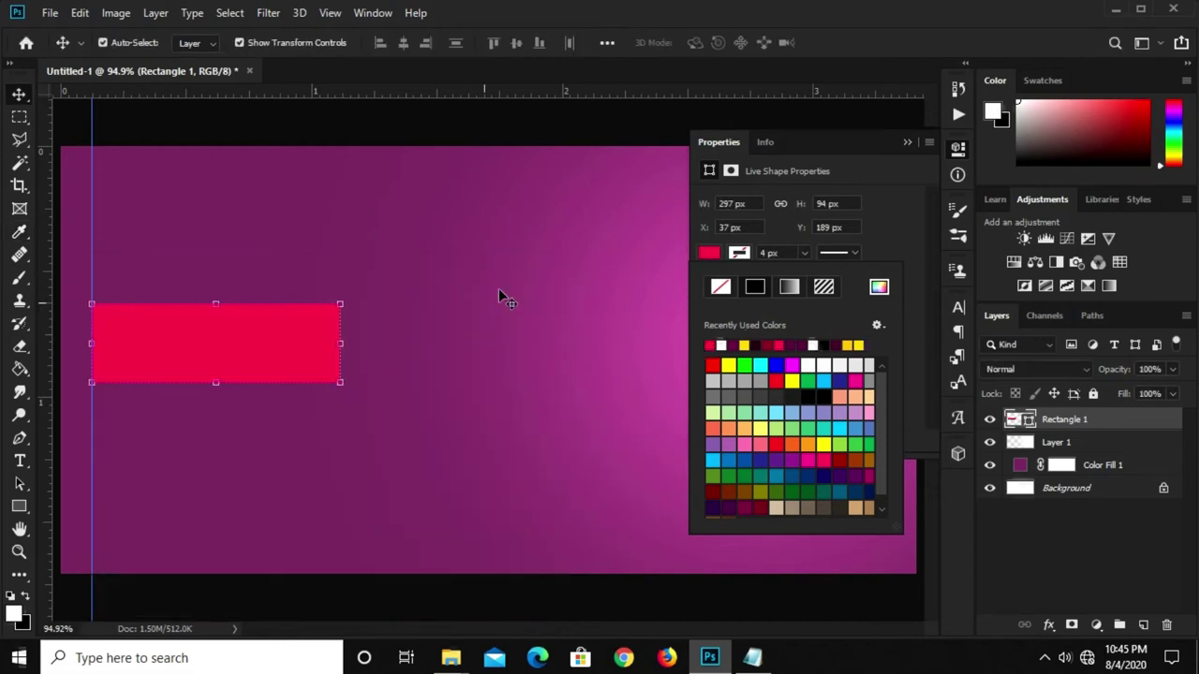
click(602, 122)
drag(198, 363, 214, 339)
click(906, 144)
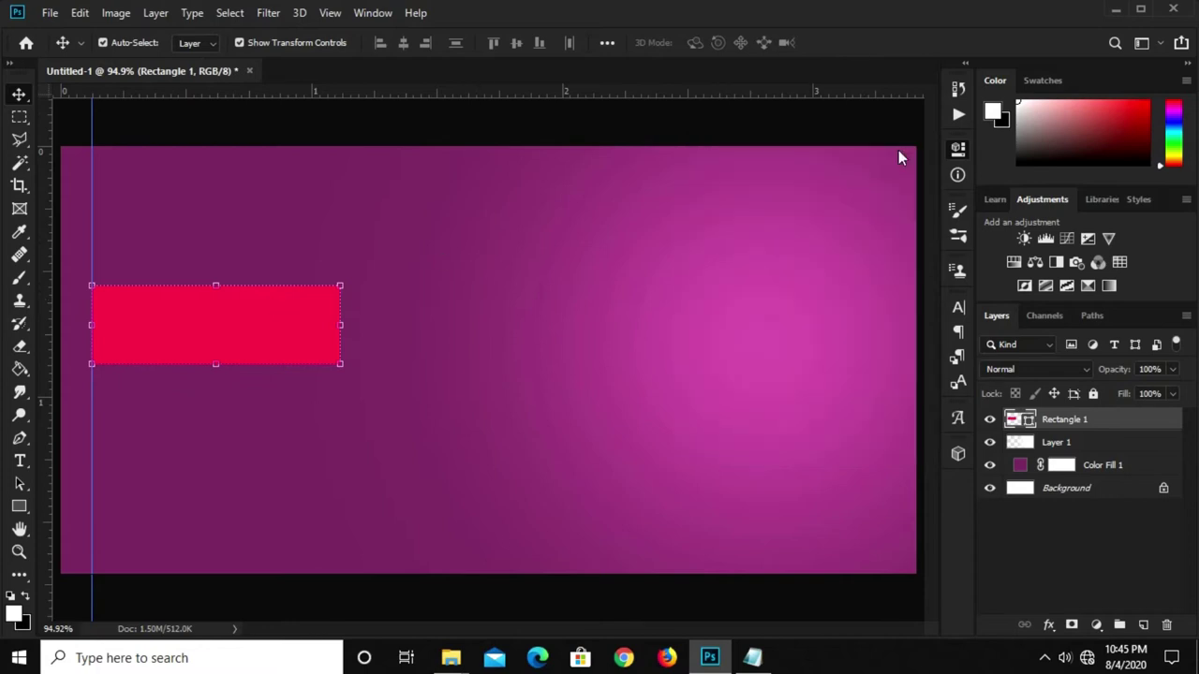
Drag the red rectangle's corners to slant it into a parallelogram ribbon
drag(211, 342, 208, 331)
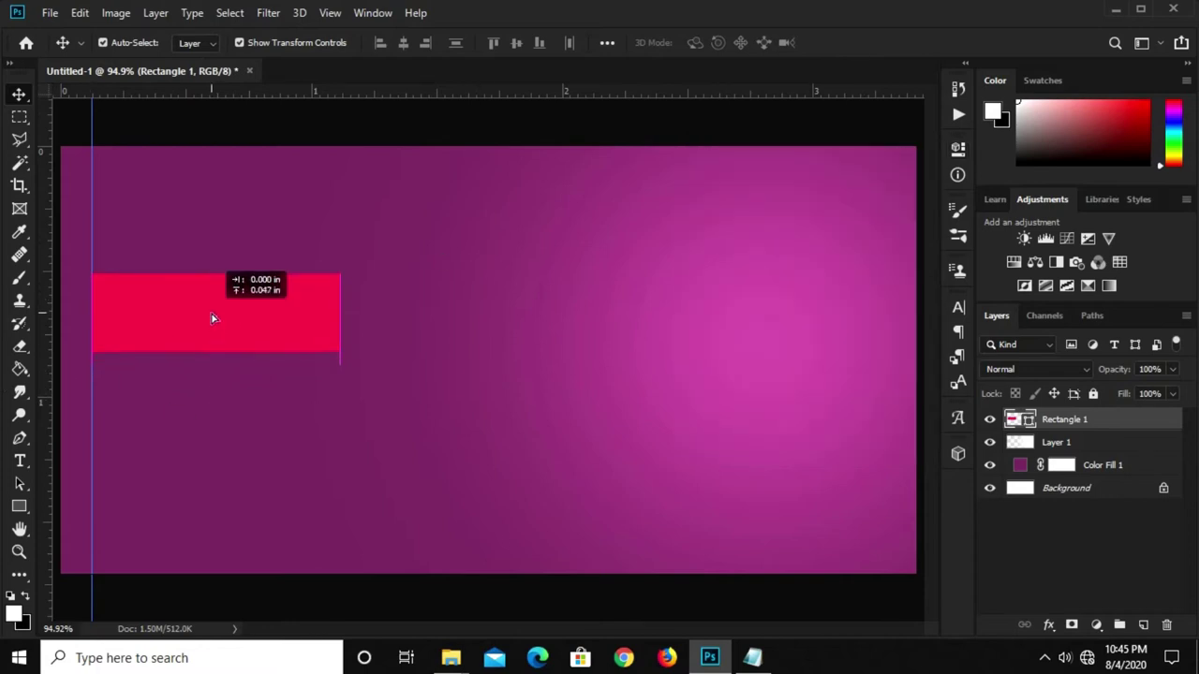
click(17, 442)
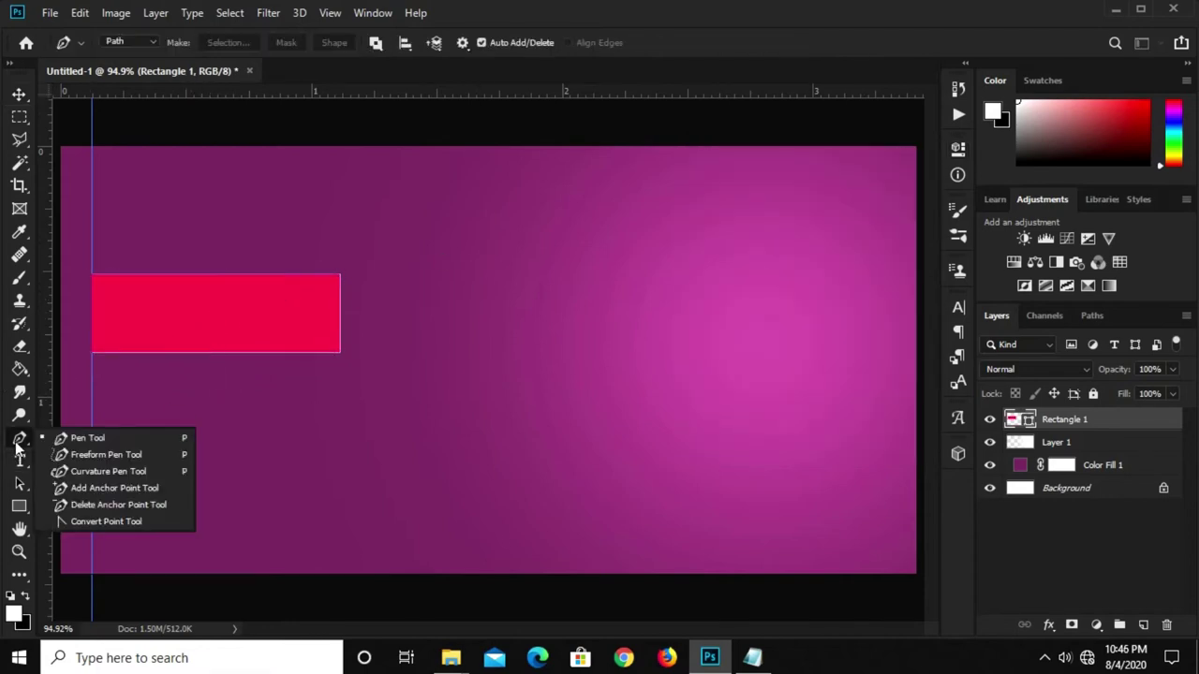
click(65, 487)
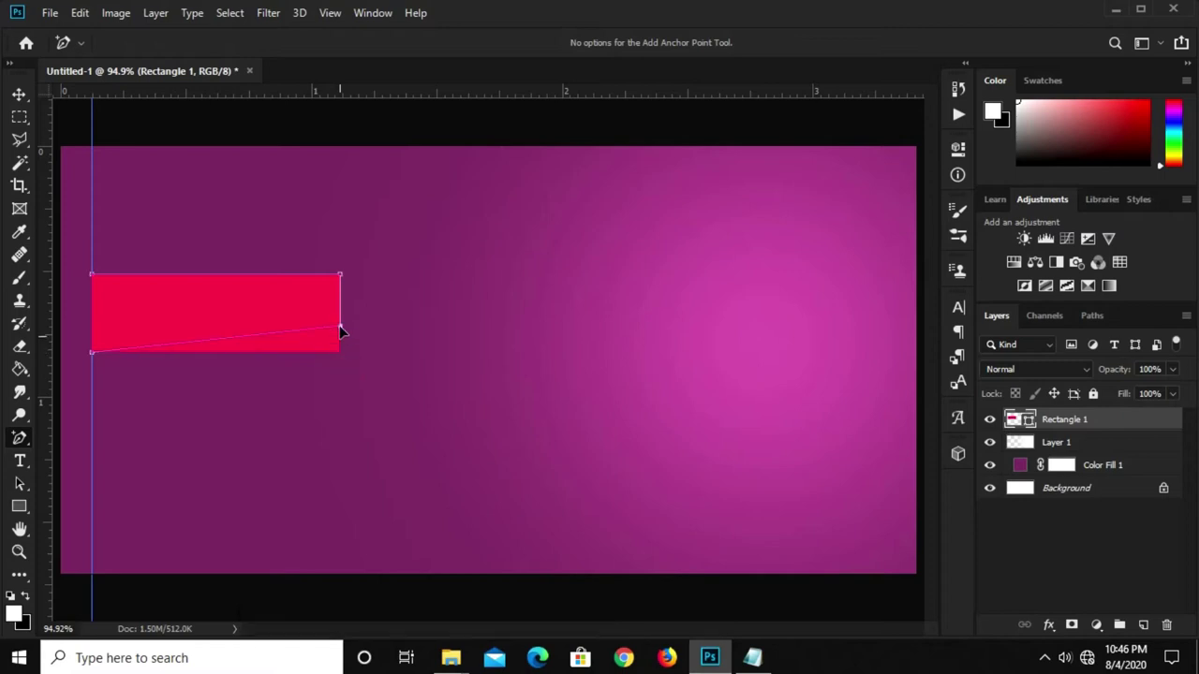
drag(340, 352, 325, 352)
drag(324, 350, 324, 349)
mouse_move(341, 274)
mouse_down()
mouse_move(339, 257)
mouse_move(354, 261)
mouse_up()
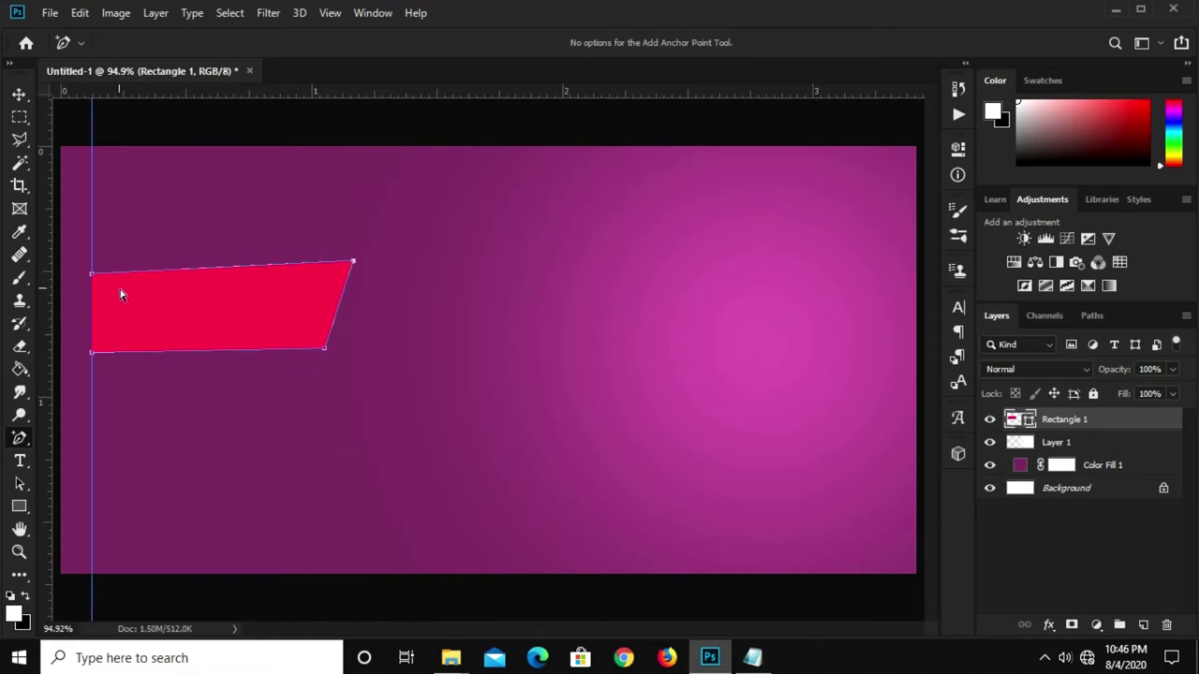
drag(92, 274, 98, 275)
click(112, 274)
drag(111, 274, 105, 275)
Duplicate the ribbon and reshape the copy into a hanging folded tail
click(19, 95)
scroll(260, 323, up, 1)
drag(263, 319, 273, 319)
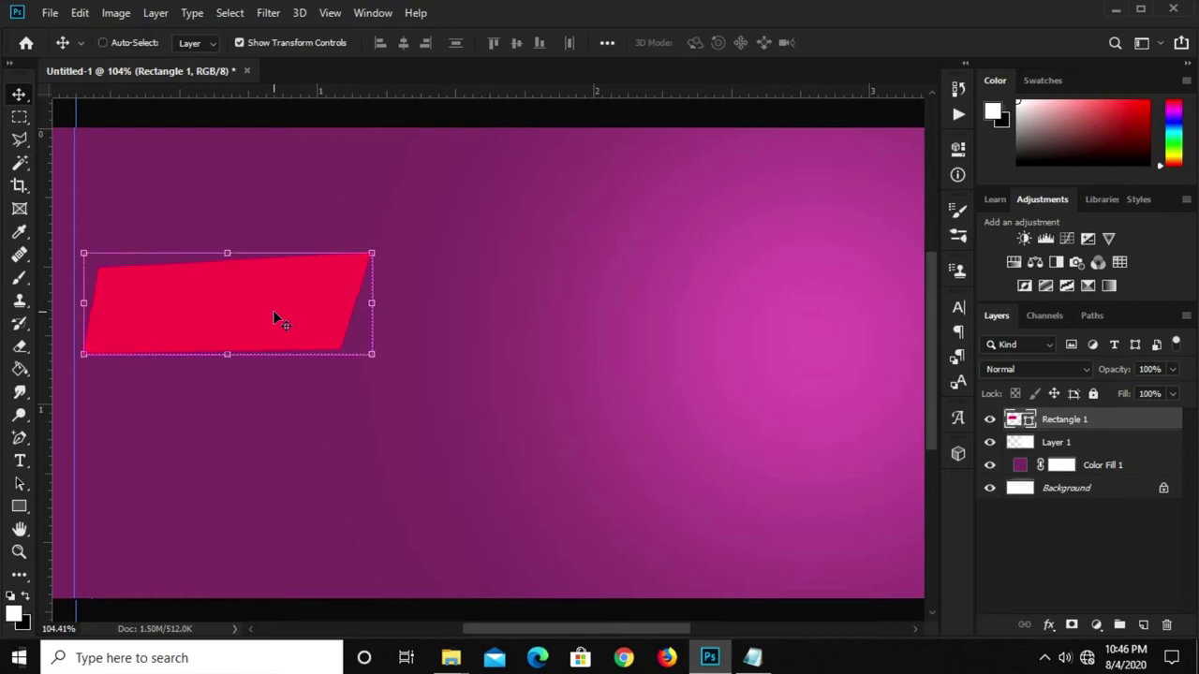
key(ctrl+j)
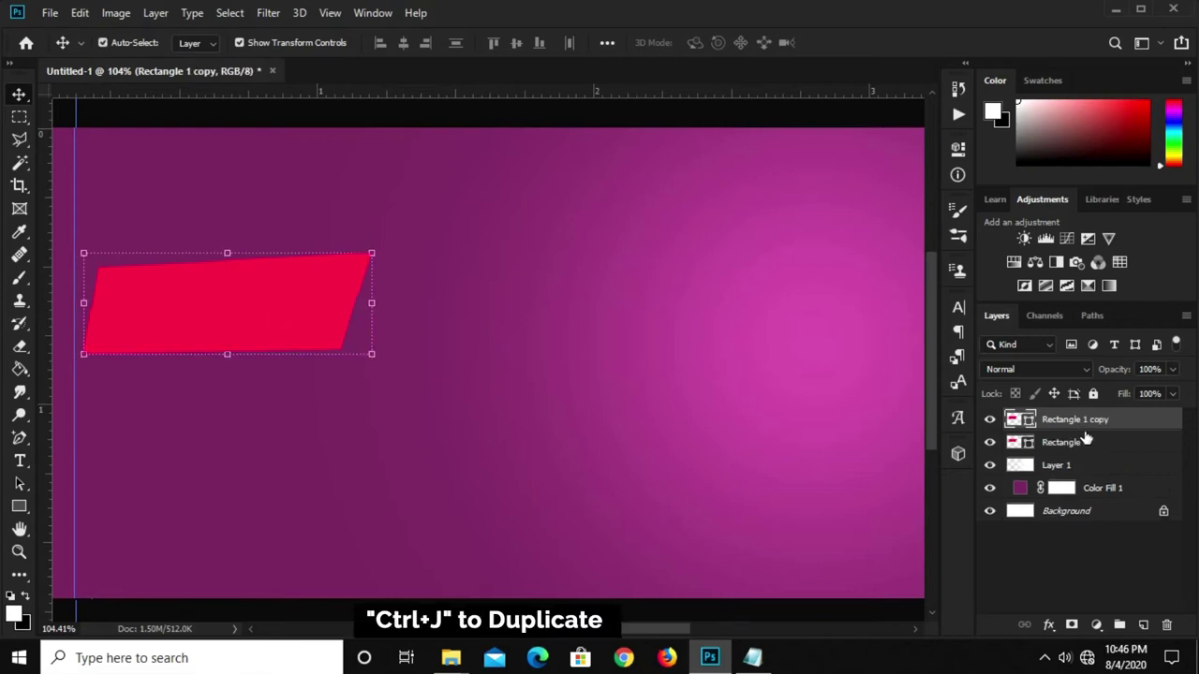
click(19, 437)
click(82, 489)
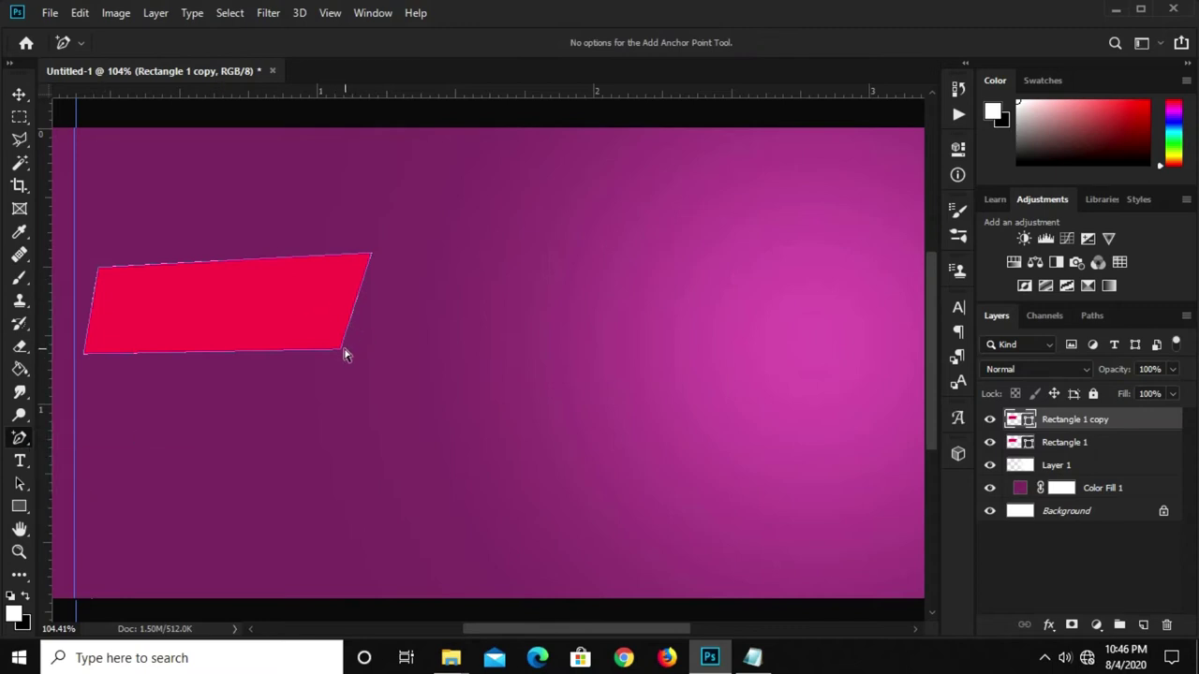
drag(344, 354, 150, 476)
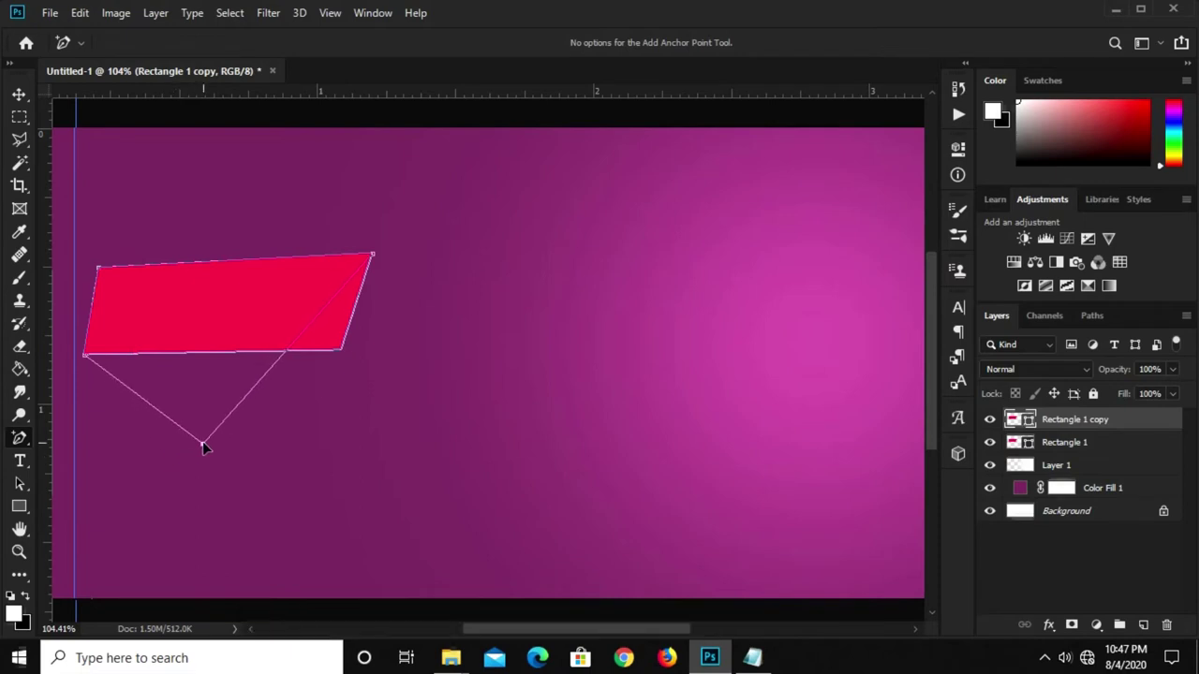
drag(149, 473, 203, 441)
drag(371, 255, 221, 290)
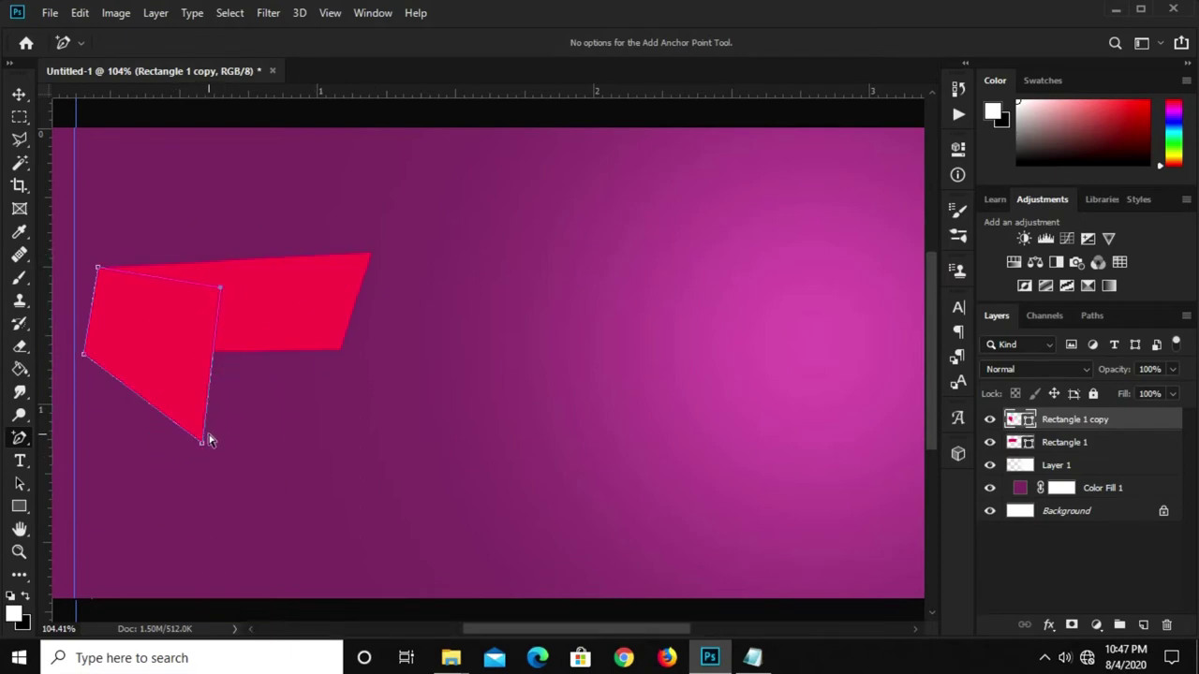
drag(202, 442, 208, 420)
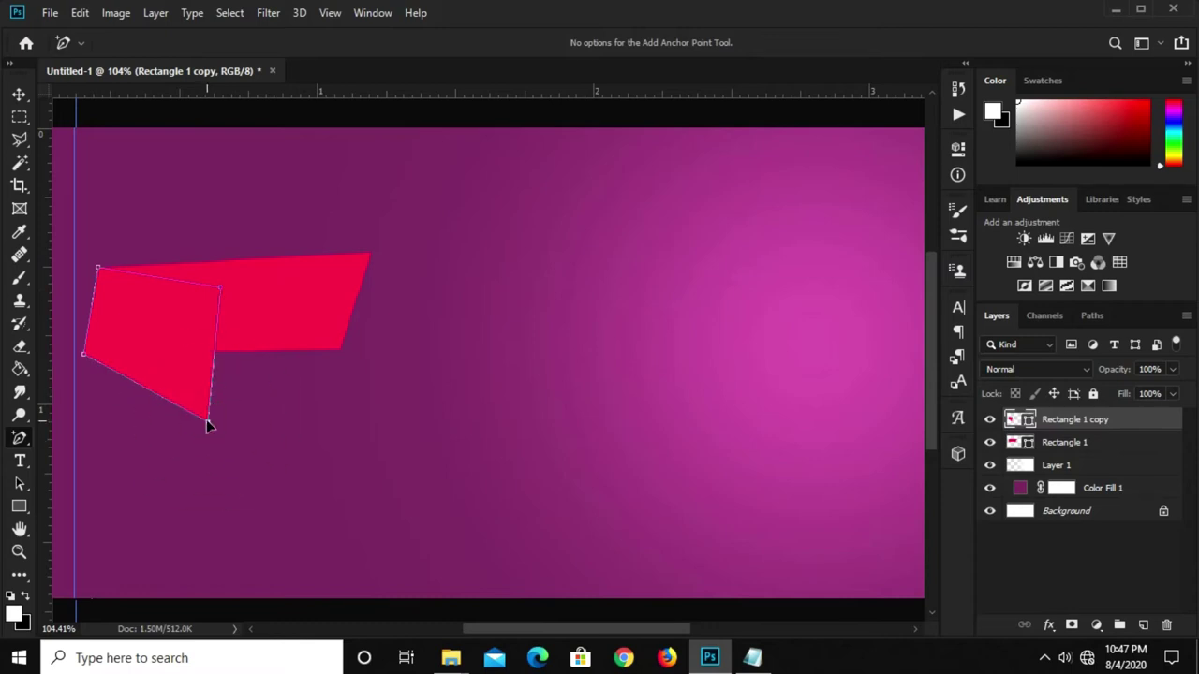
Place the tail beneath Rectangle 1 and copy 91032d from Notepad into its fill picker
drag(1092, 421, 1085, 444)
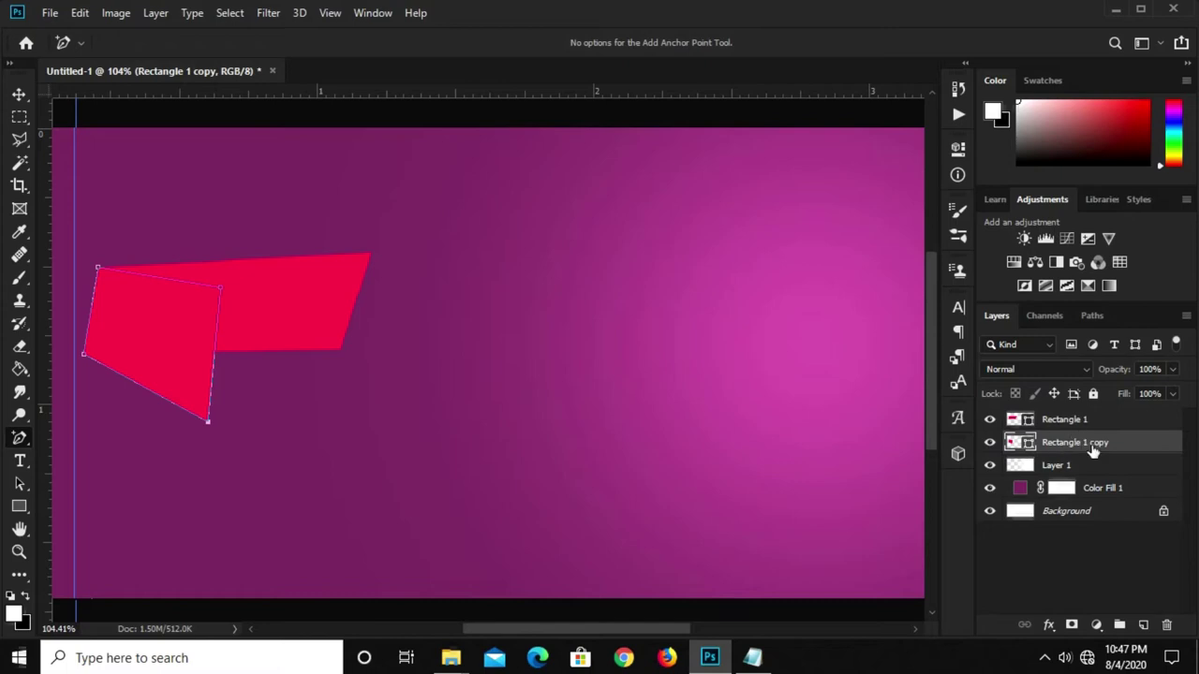
click(18, 96)
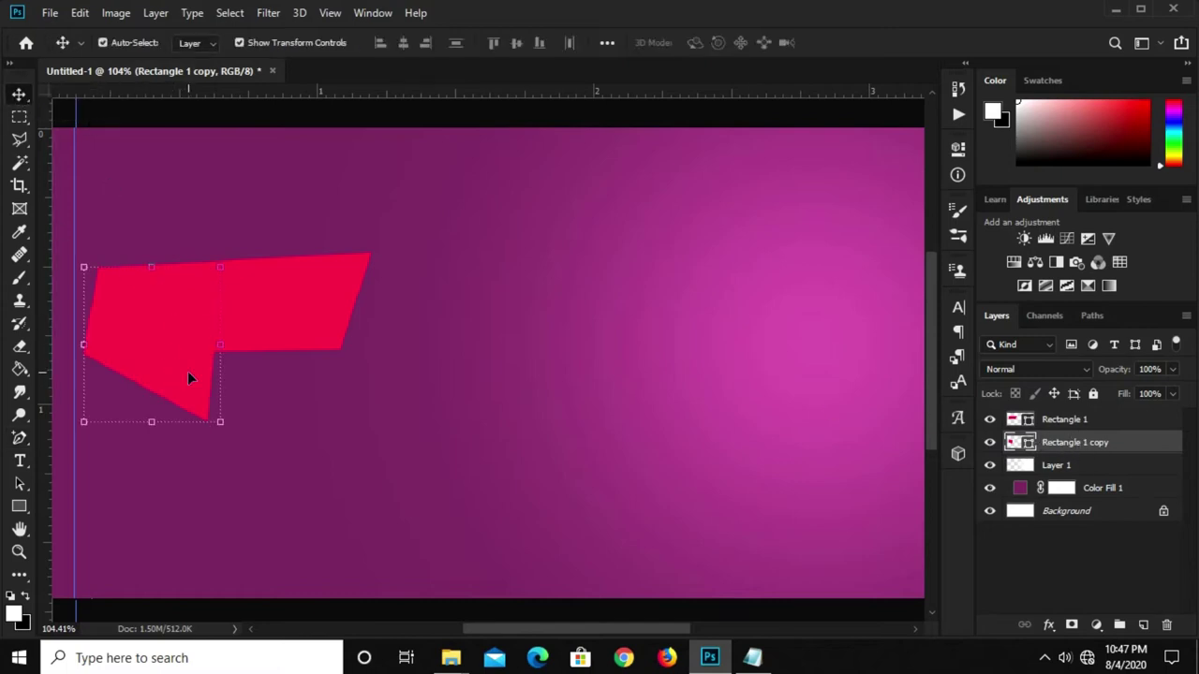
click(17, 505)
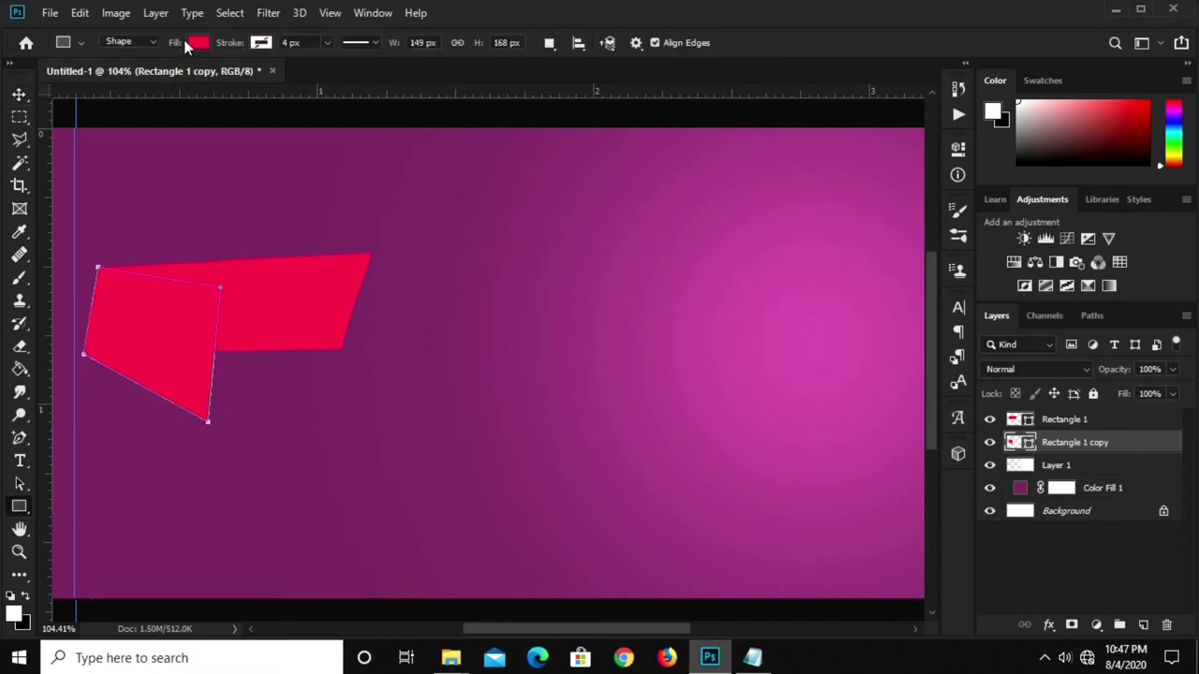
click(197, 44)
click(281, 79)
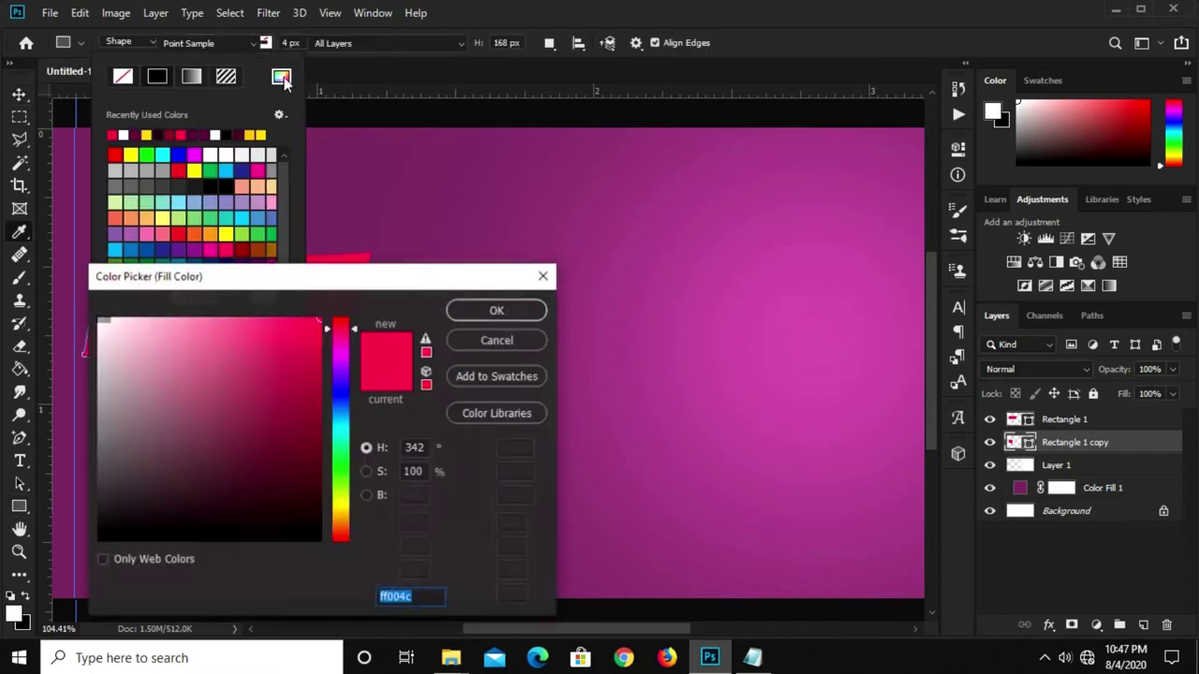
click(752, 658)
double_click(573, 482)
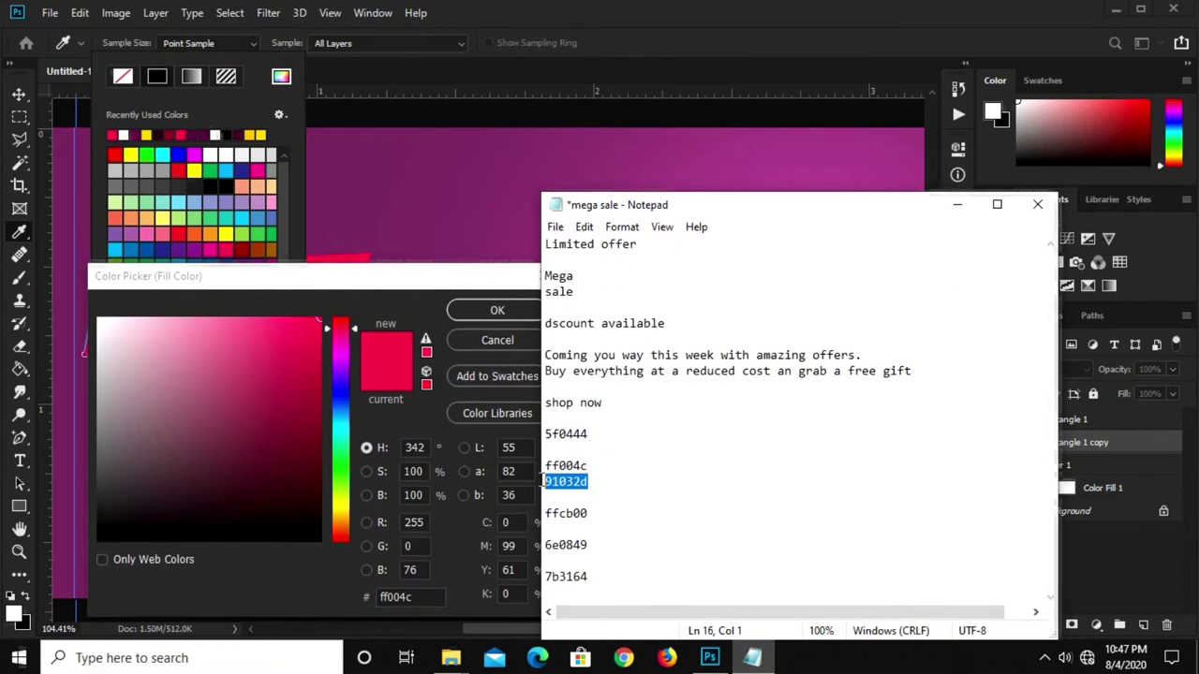
right_click(575, 482)
click(588, 270)
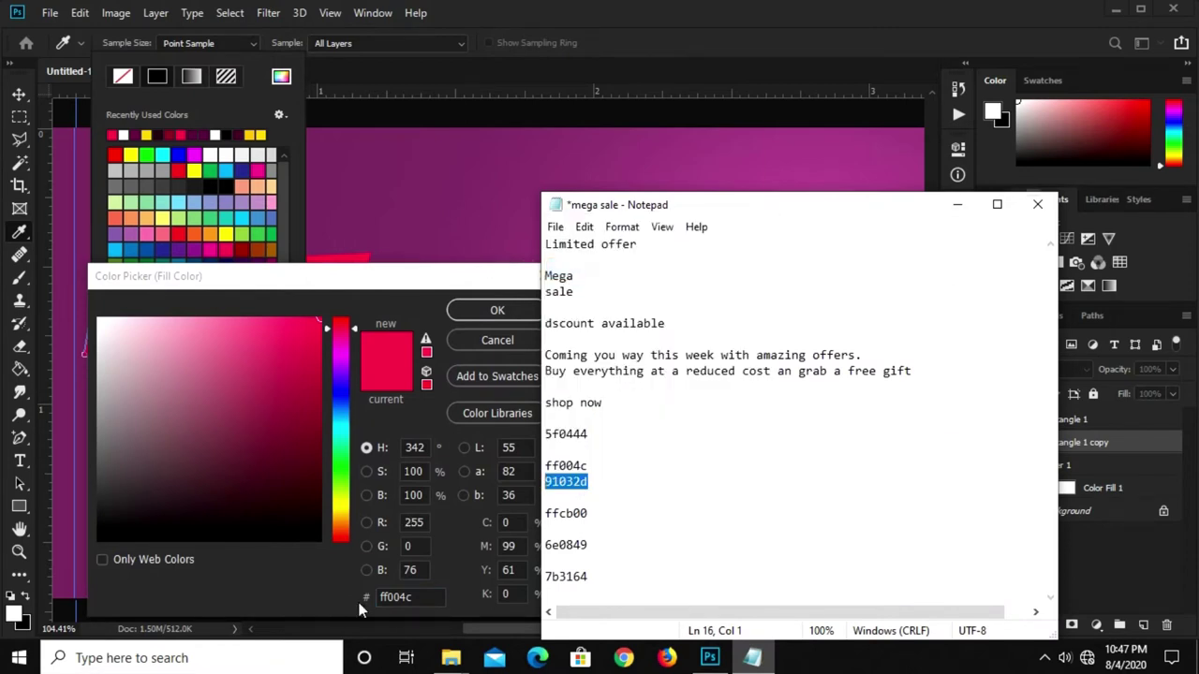
click(379, 595)
right_click(386, 596)
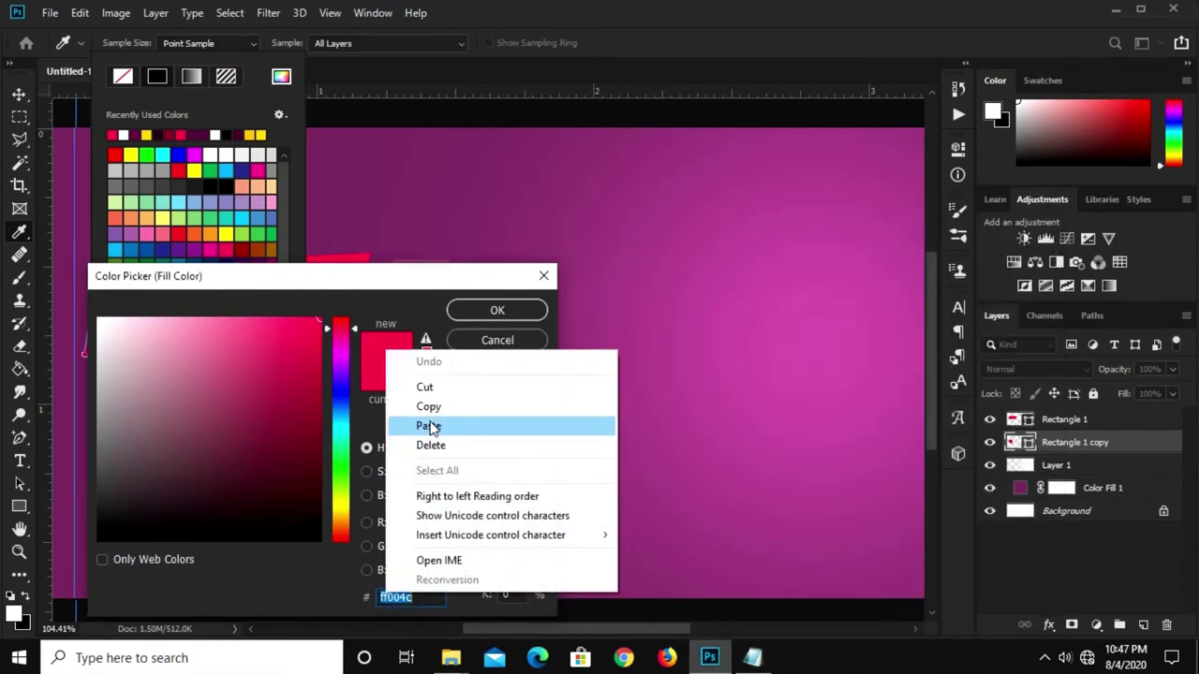
Apply dark red 91032d as the folded tail's fill colour
click(428, 426)
click(462, 316)
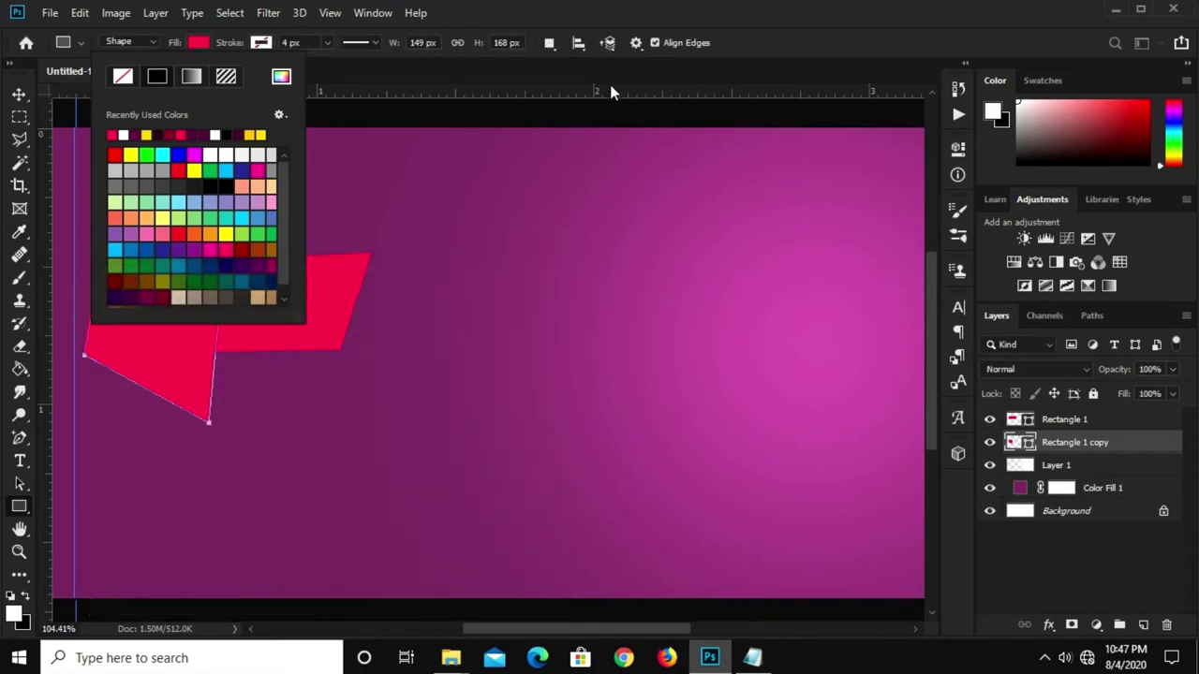
click(534, 161)
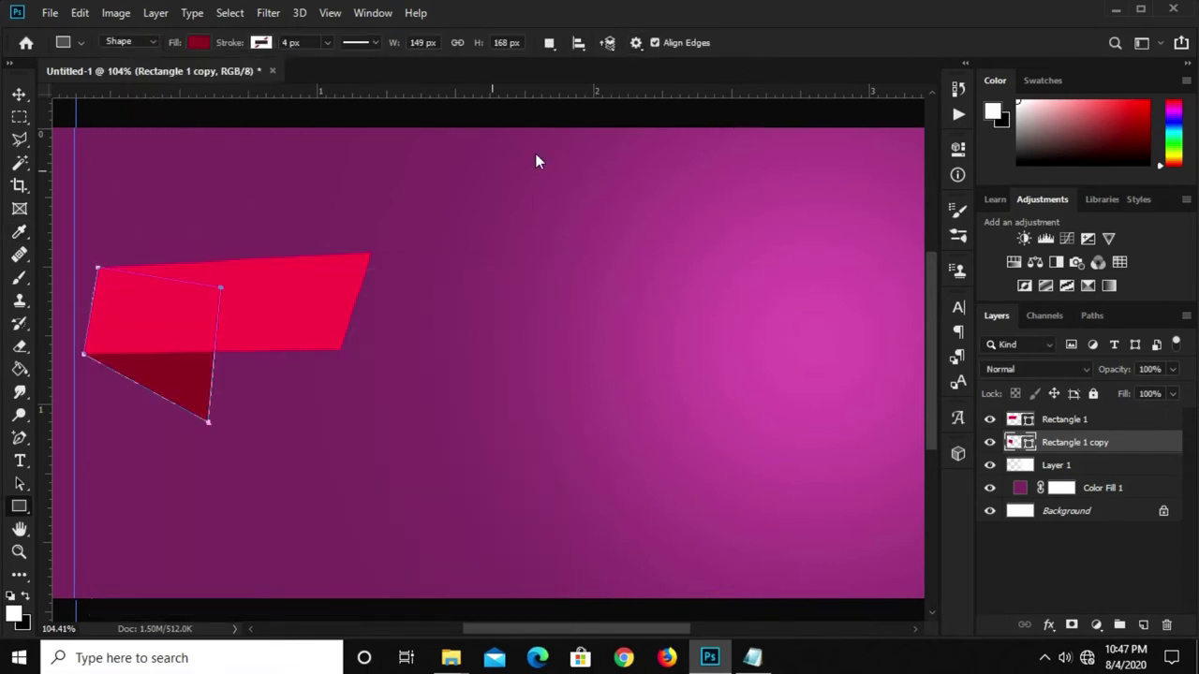
click(18, 94)
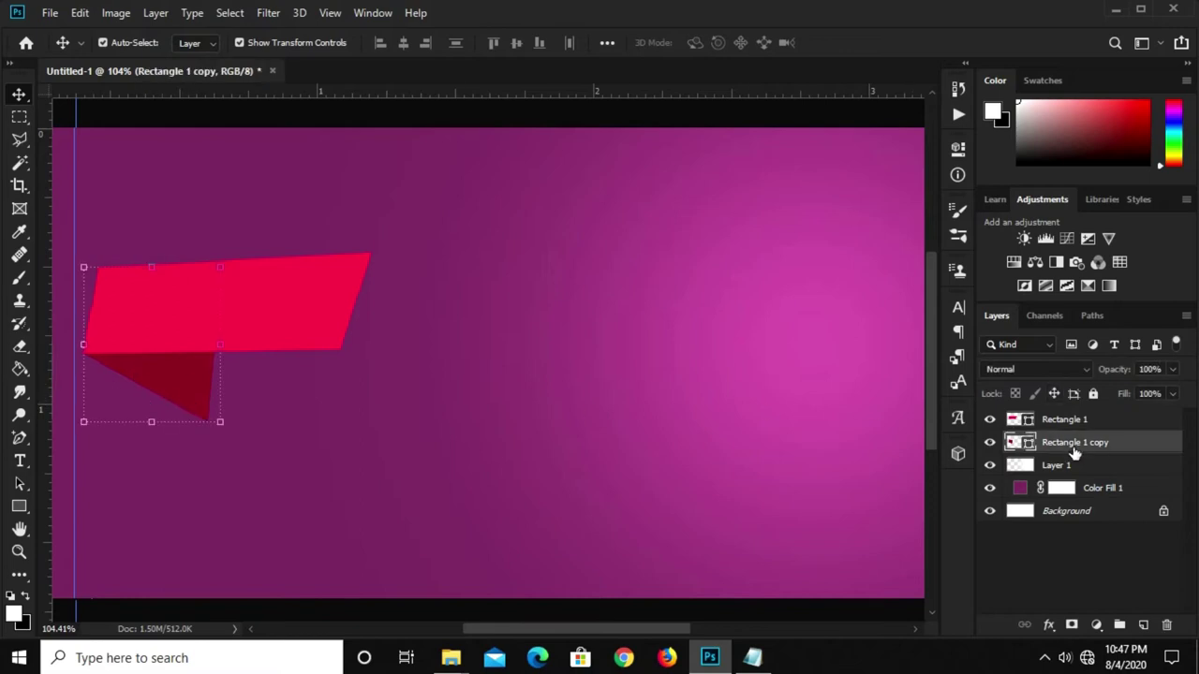
Add Layer 2 and set up a smaller black brush at 61% opacity
click(1142, 624)
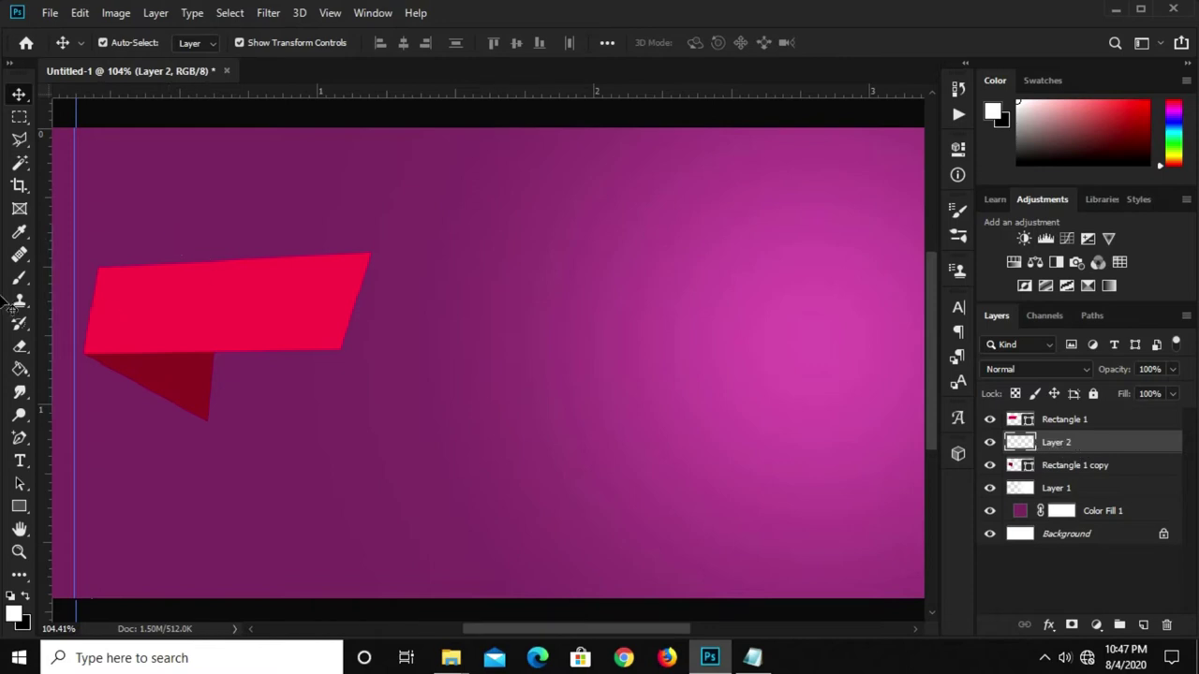
click(19, 277)
click(81, 280)
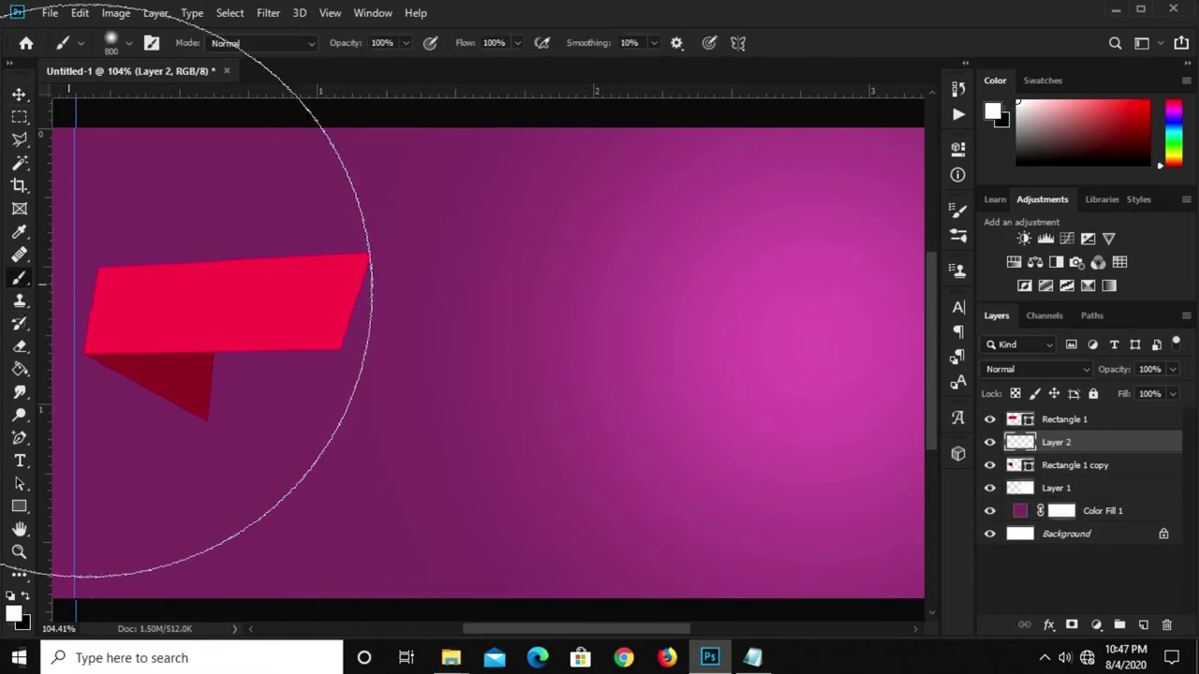
click(14, 614)
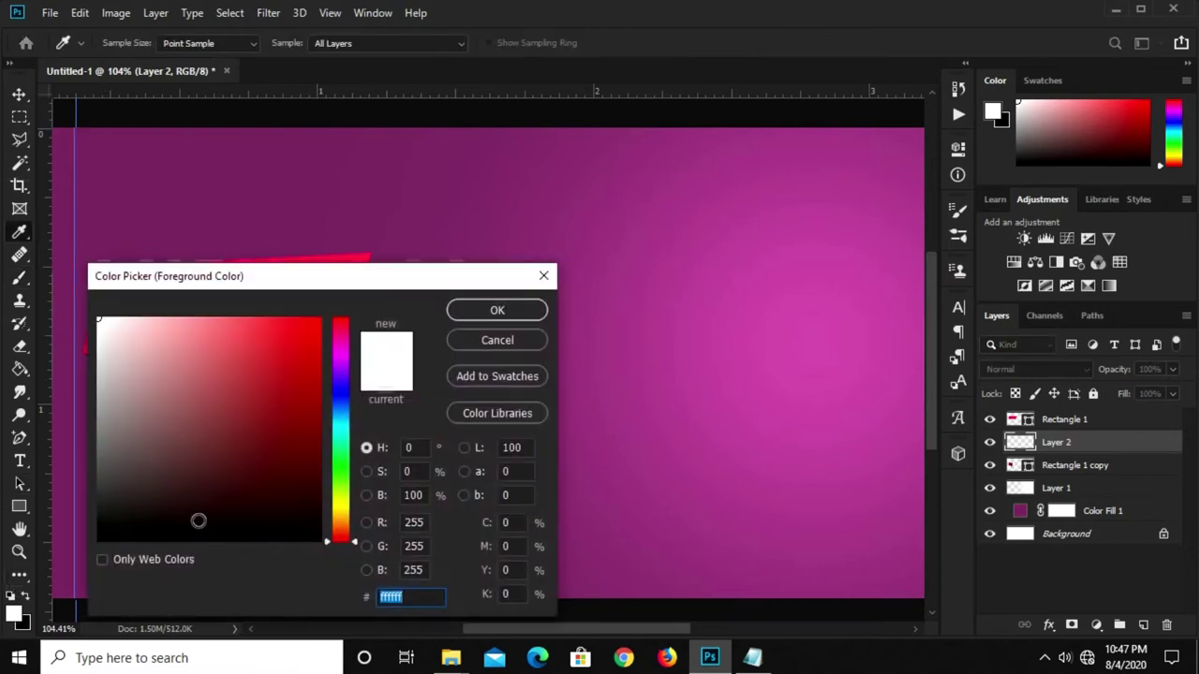
key(ctrl+v)
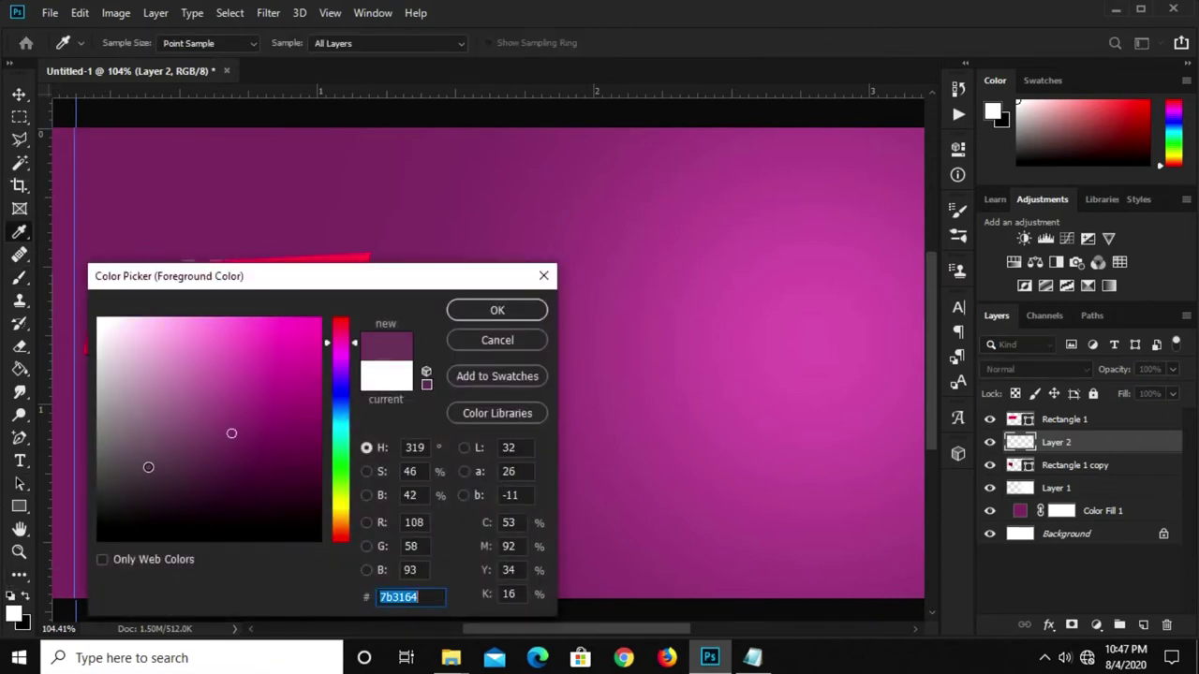
drag(210, 440, 99, 541)
click(497, 310)
key(b)
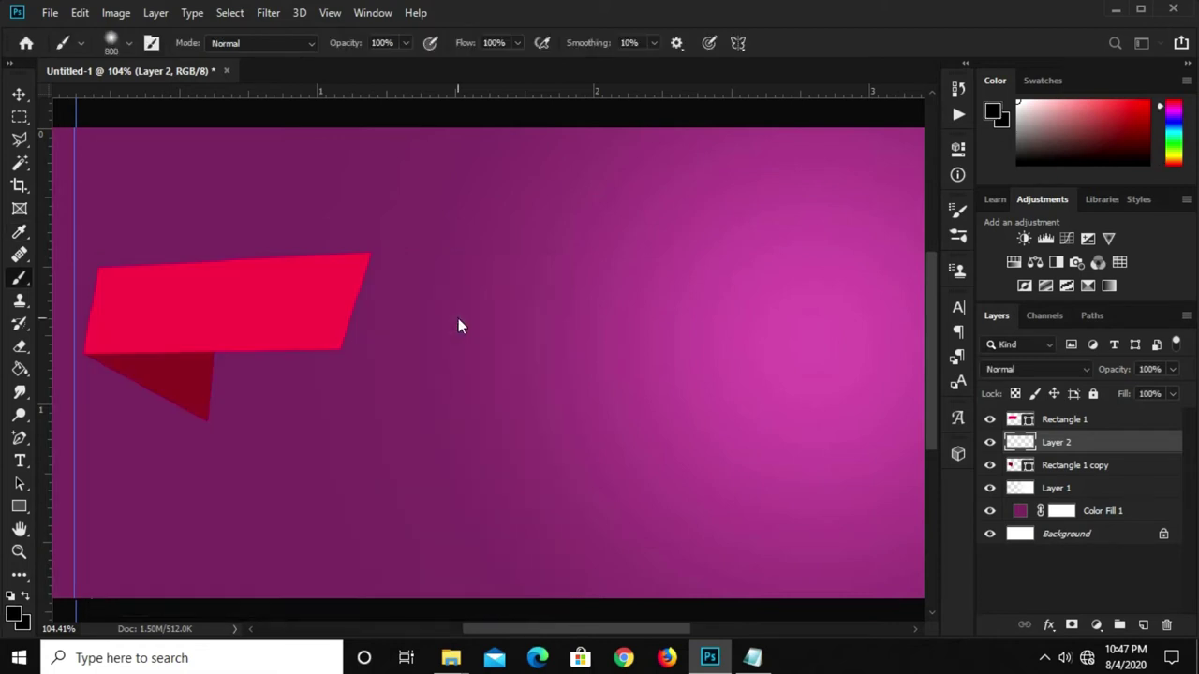
key(bracketleft)
key(bracketleft)
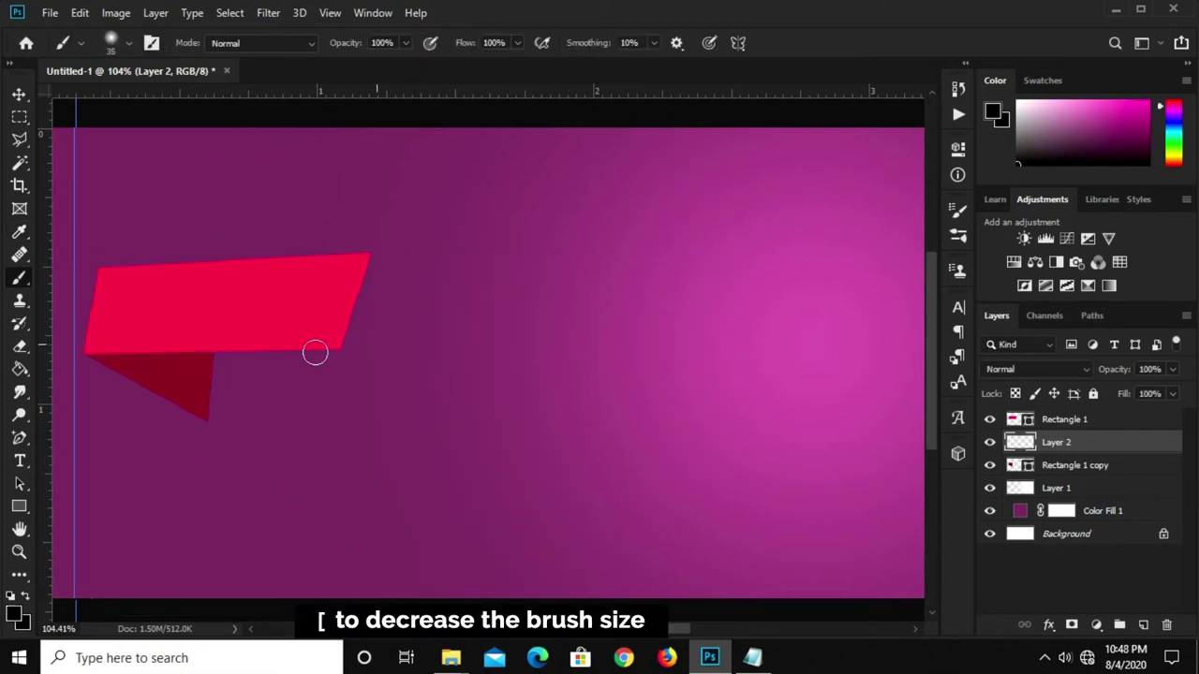
click(404, 43)
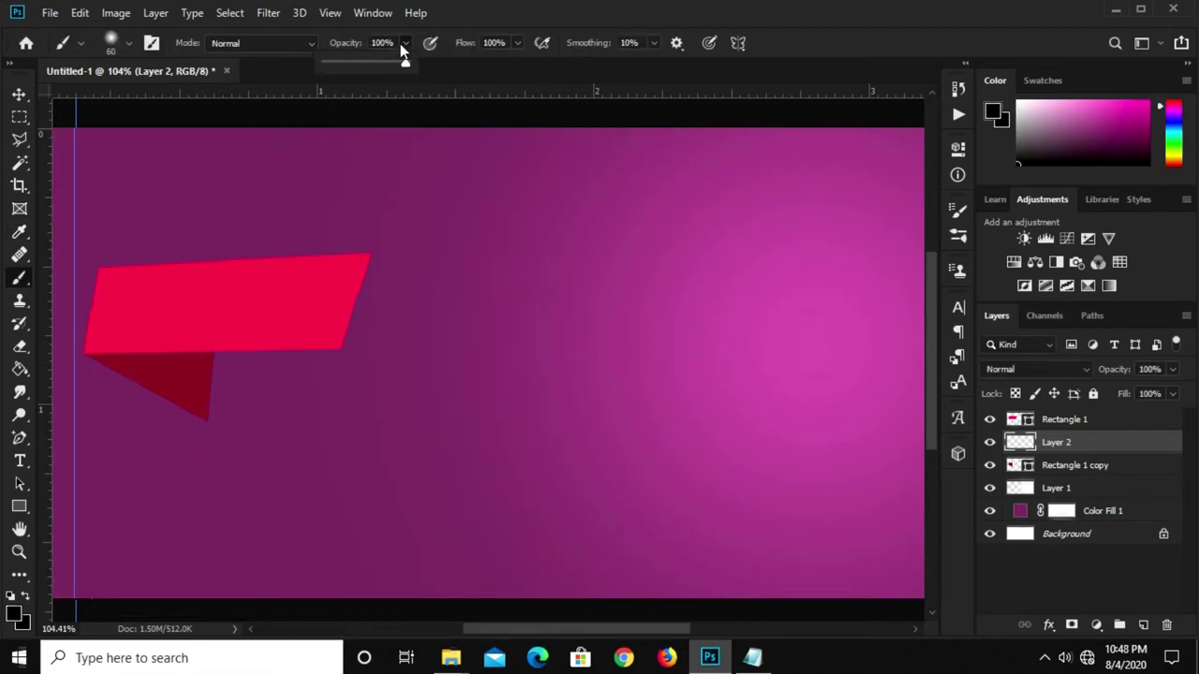
click(911, 34)
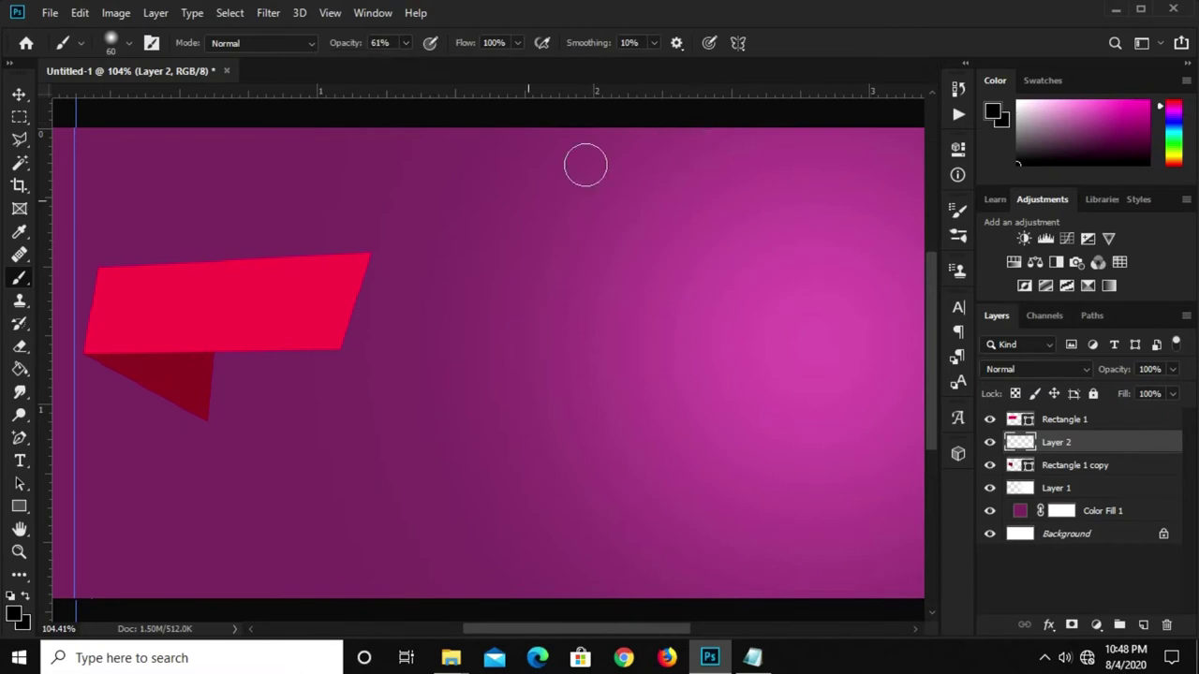
Paint the fold triangle within its selection nearly black, then set Layer 2 to 84% opacity
alt+scroll(97, 348, up, 1)
alt+scroll(103, 356, up, 3)
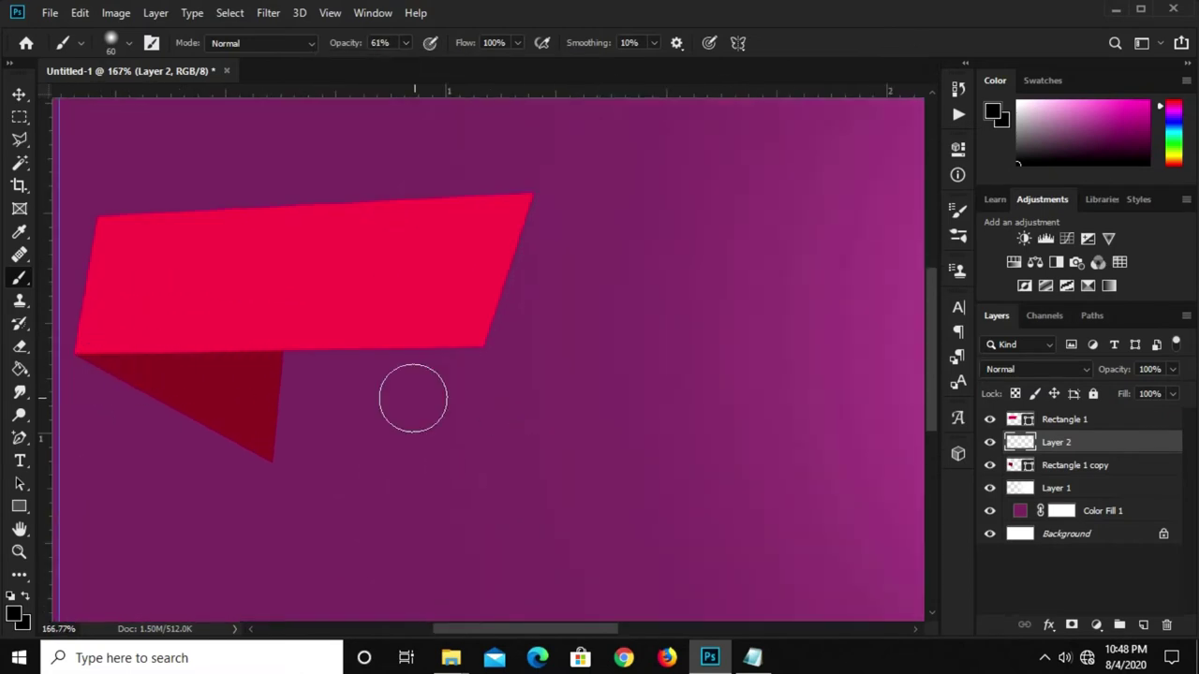
ctrl+click(1013, 468)
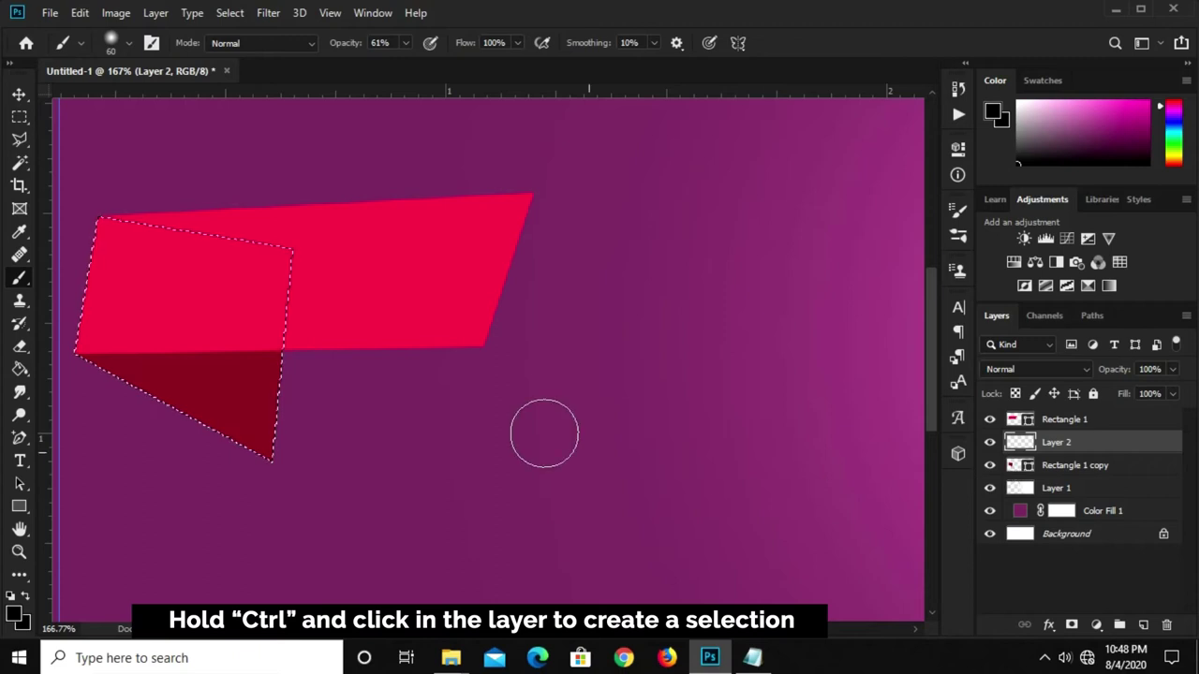
mouse_move(144, 362)
mouse_down()
mouse_move(253, 422)
mouse_move(260, 380)
mouse_move(85, 348)
mouse_move(227, 332)
mouse_move(278, 365)
mouse_move(268, 420)
mouse_move(227, 423)
mouse_move(161, 362)
mouse_move(95, 332)
mouse_move(200, 347)
mouse_move(267, 407)
mouse_move(262, 449)
mouse_up()
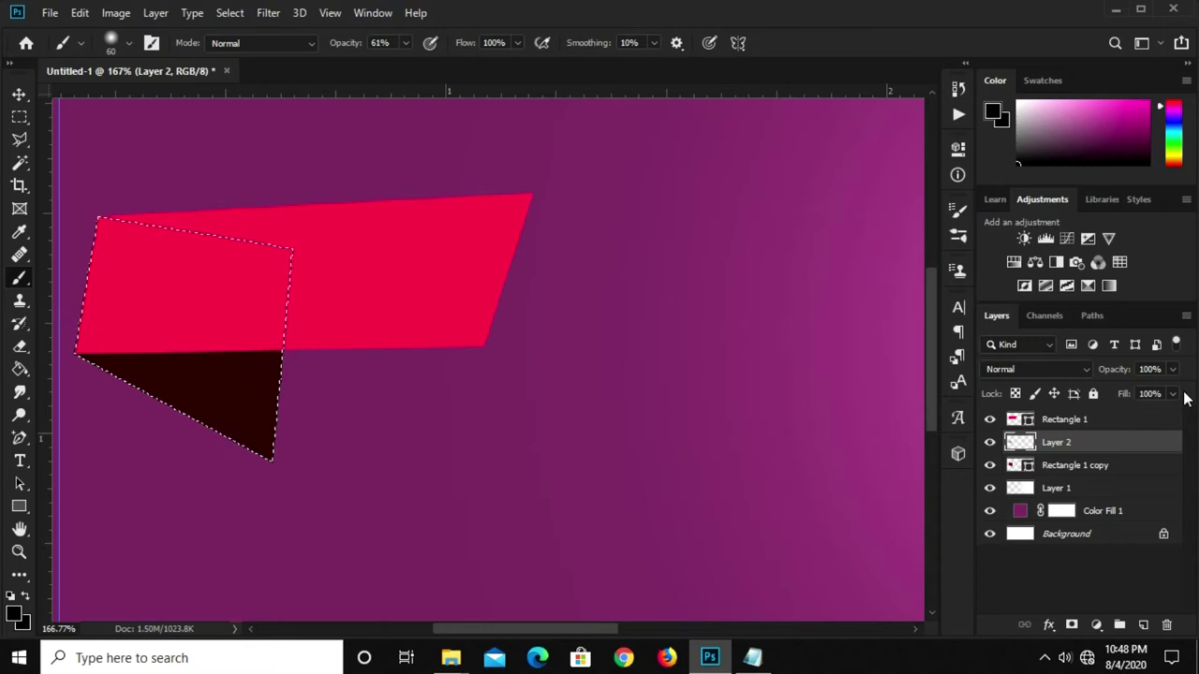
click(1171, 369)
drag(1177, 392, 1161, 390)
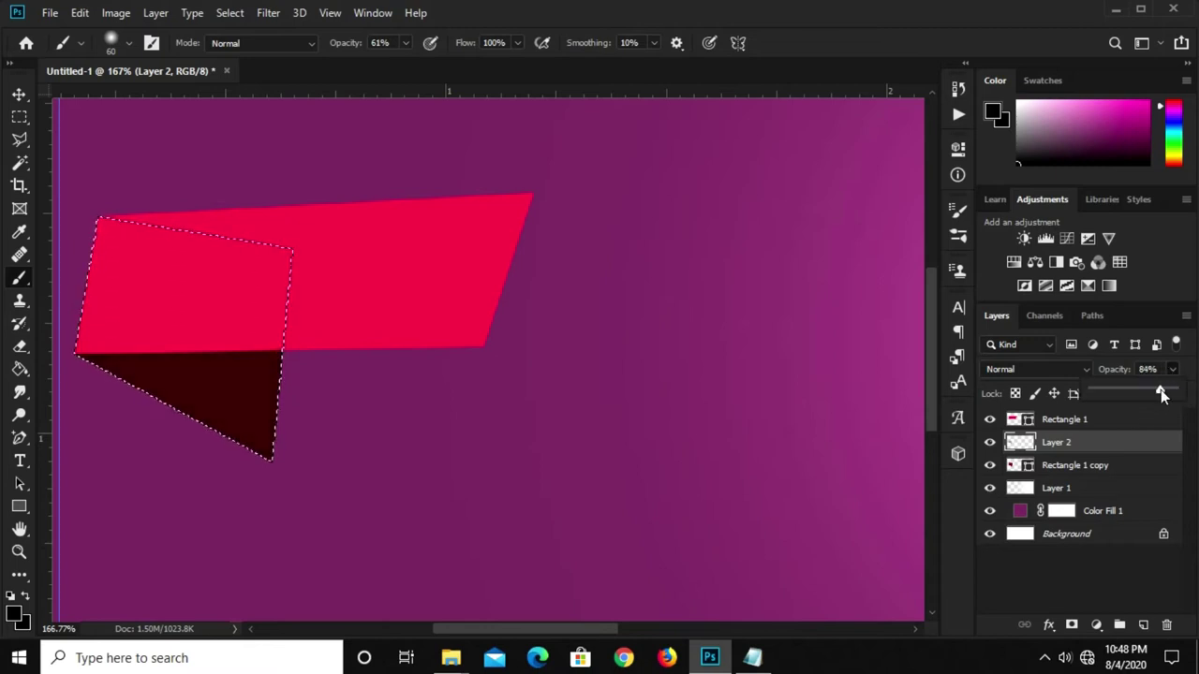
click(19, 94)
key(ctrl+d)
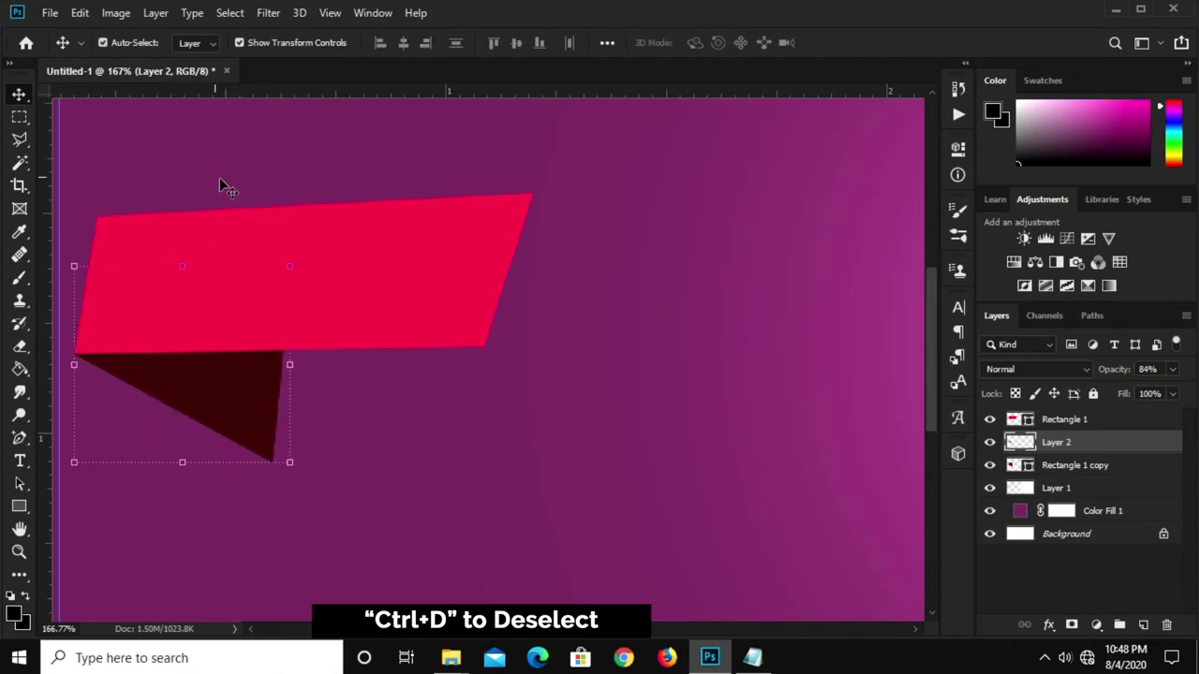
click(219, 177)
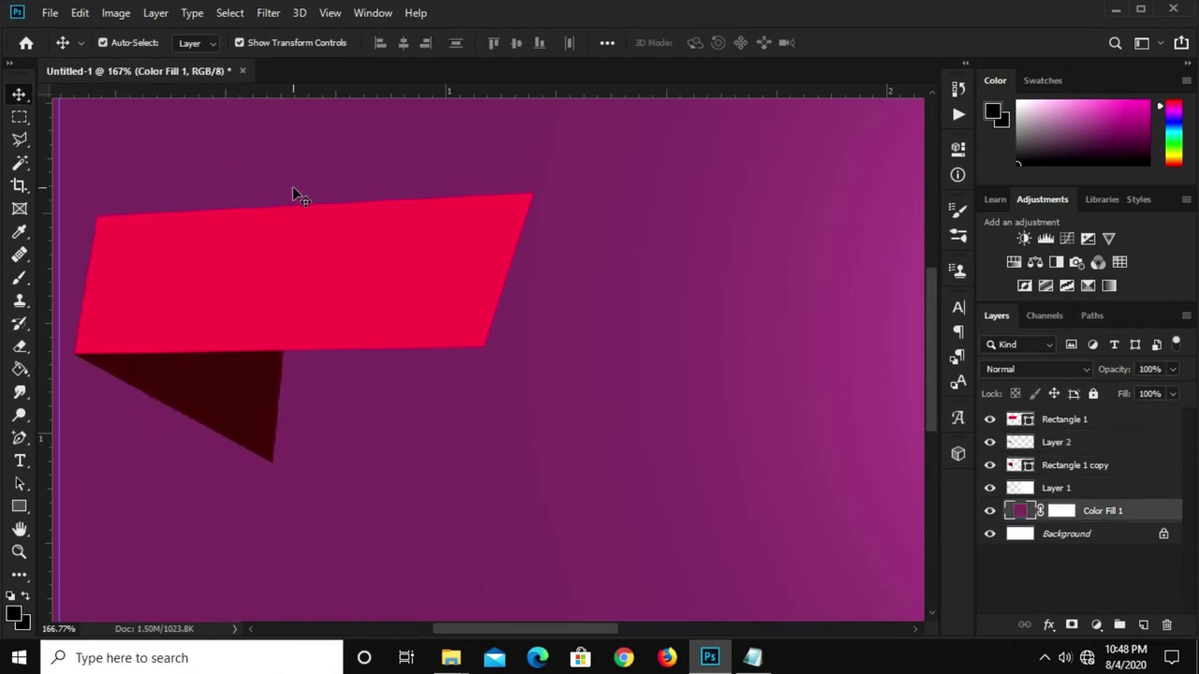
Draw a black rectangle along the red ribbon's top edge
scroll(286, 185, down, 1)
scroll(295, 234, down, 2)
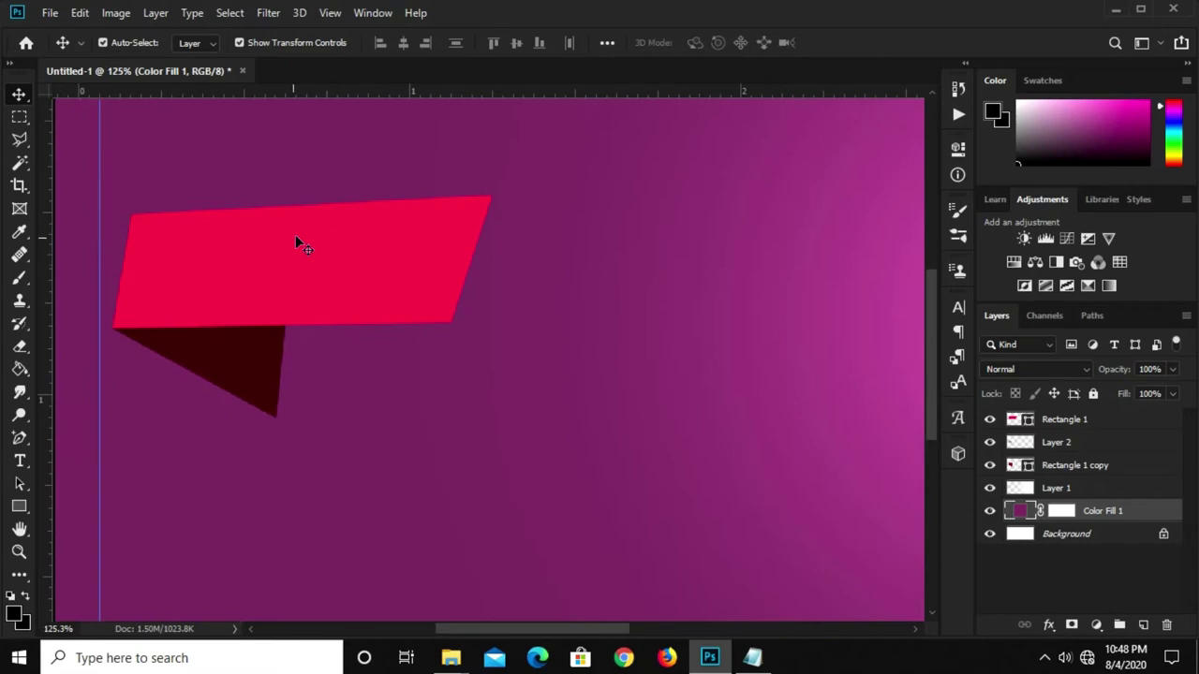
click(19, 507)
right_click(19, 506)
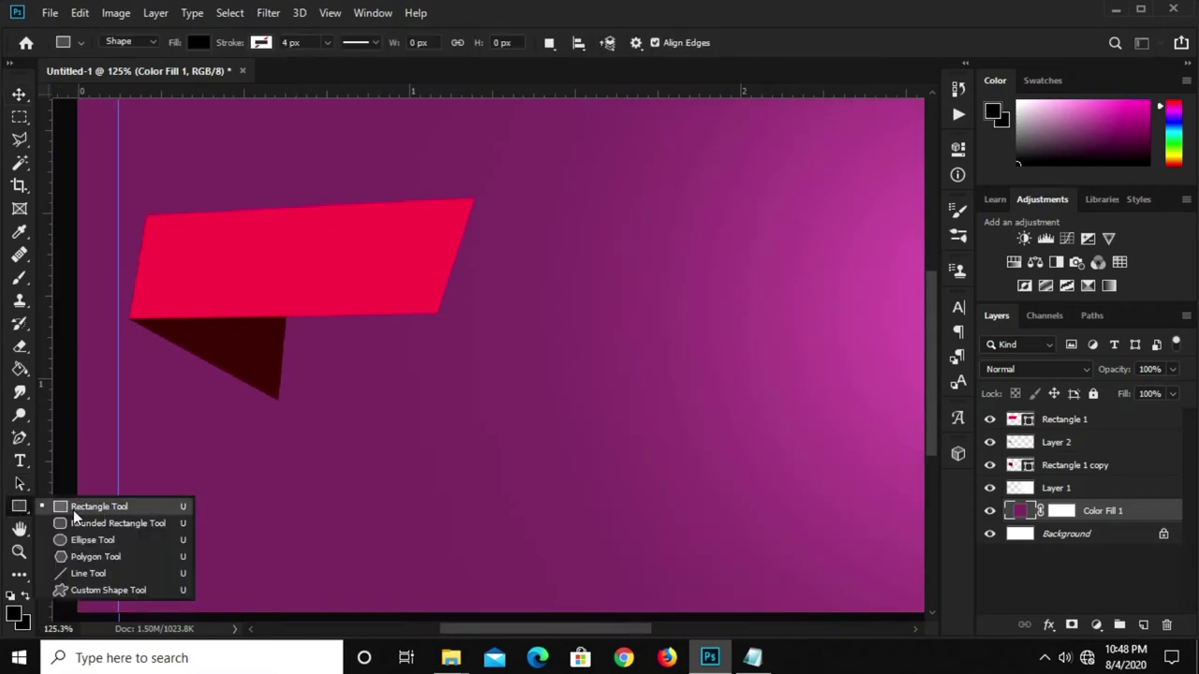
click(73, 510)
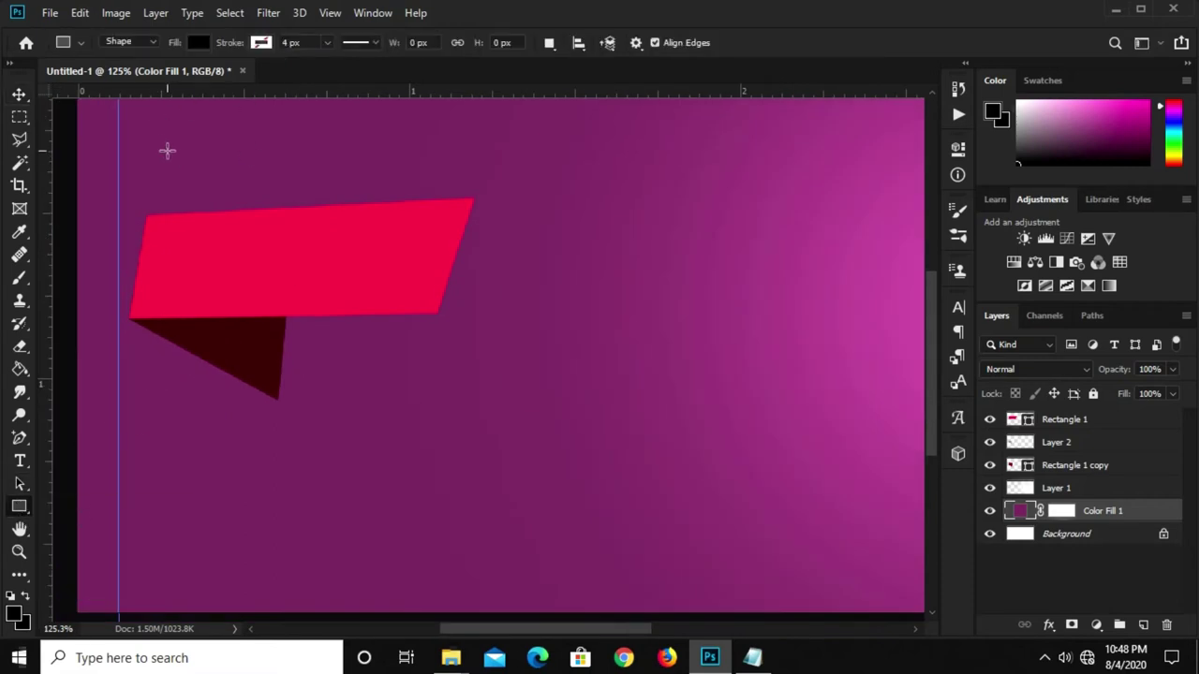
drag(135, 137, 479, 205)
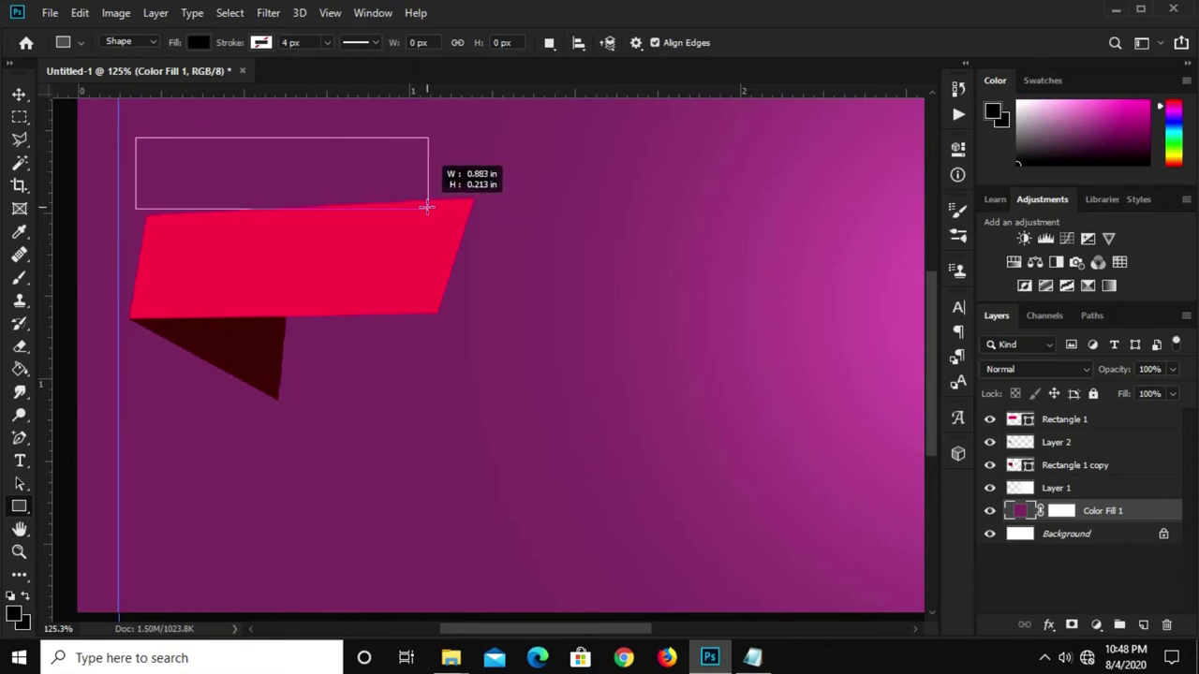
drag(480, 205, 428, 208)
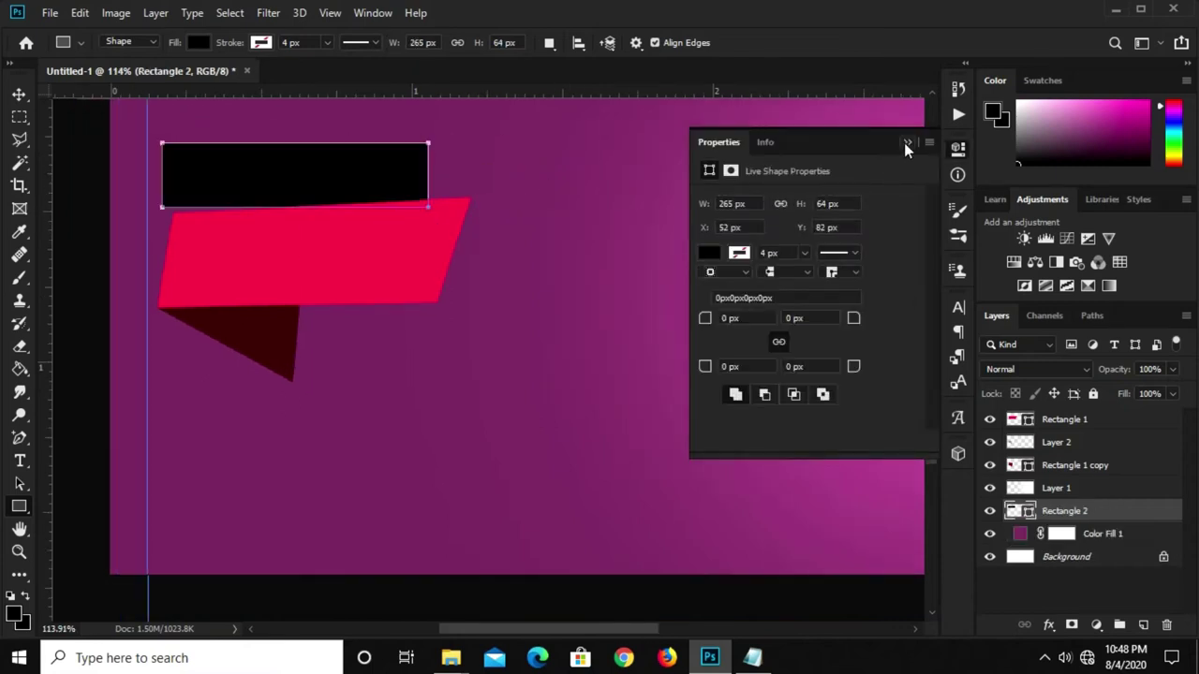
click(908, 143)
Stretch the black rectangle taller to 115.63% so it tucks behind the ribbon
scroll(318, 161, down, 3)
scroll(271, 173, up, 2)
scroll(244, 202, up, 2)
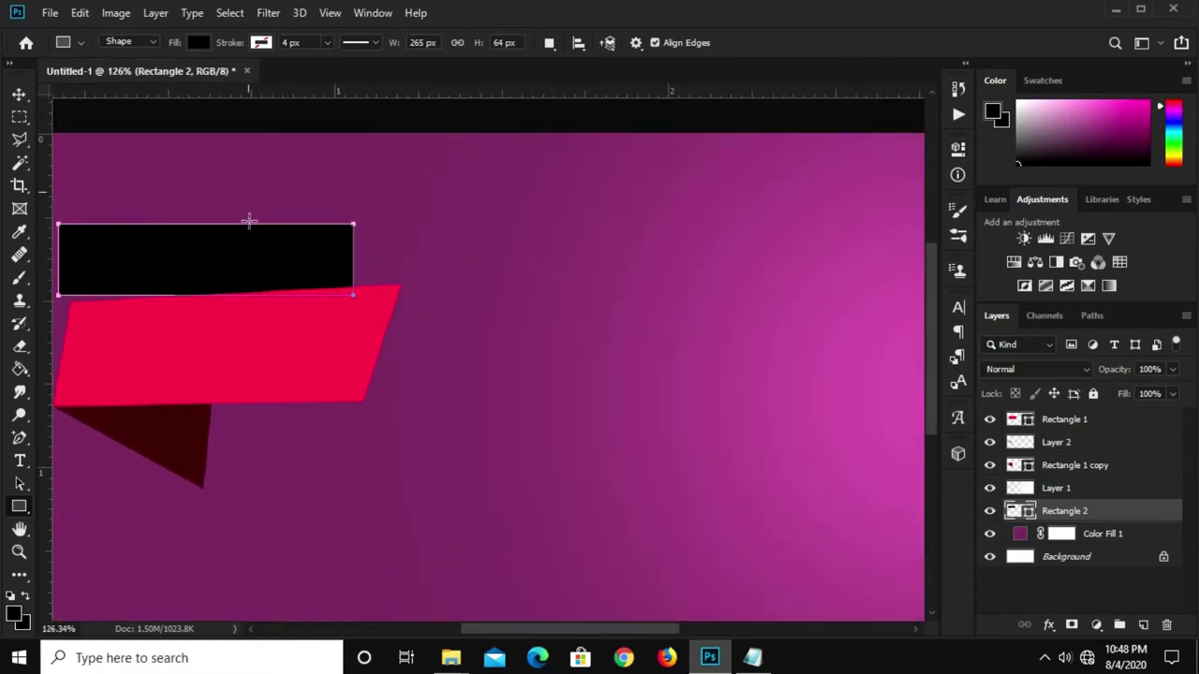
click(17, 96)
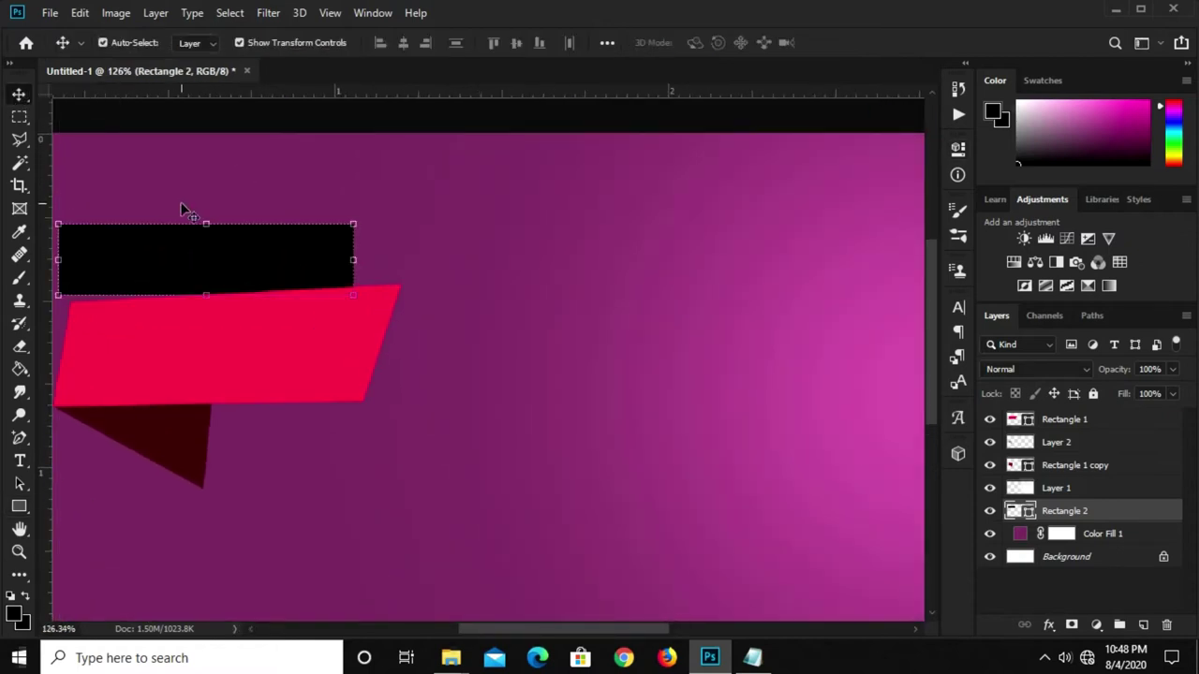
drag(203, 223, 203, 213)
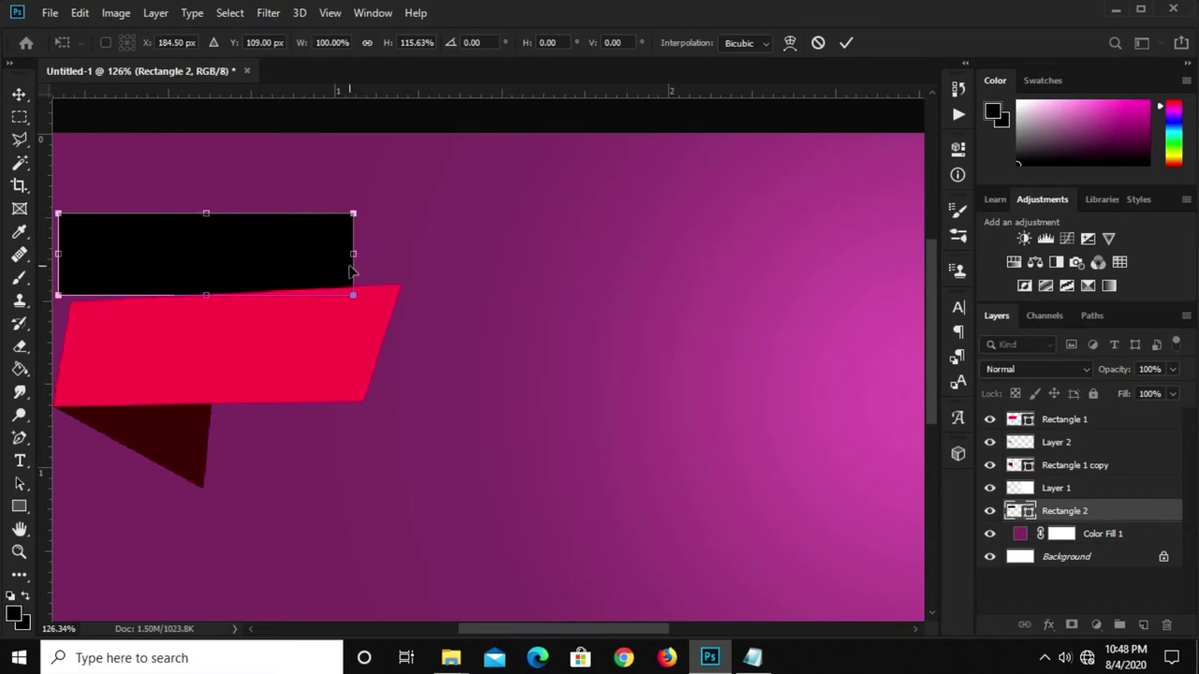
scroll(184, 251, down, 1)
drag(166, 251, 158, 269)
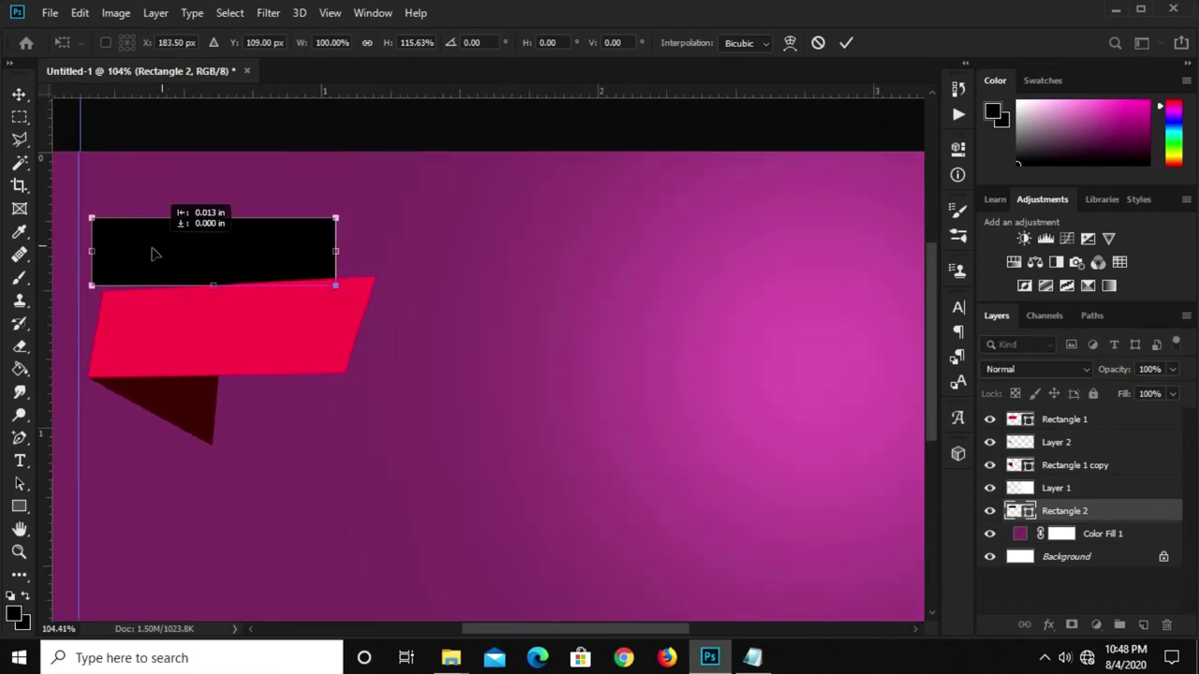
click(844, 44)
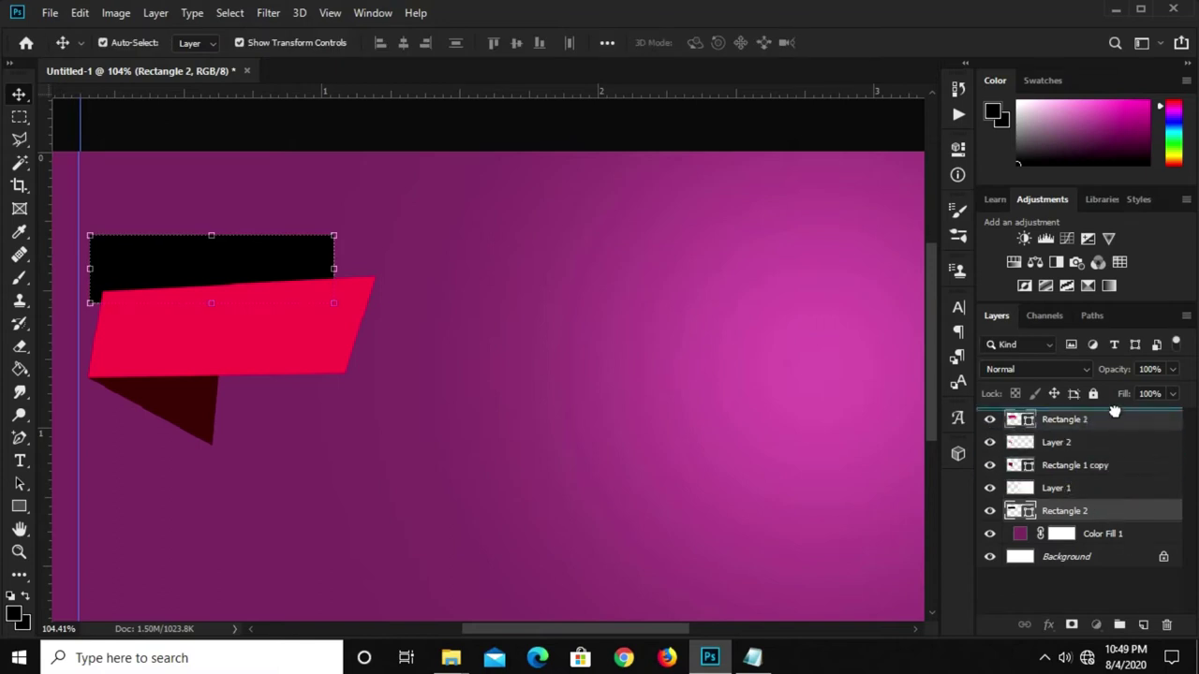
Move Rectangle 2 to the top of the layer stack, shift it up, and stretch it taller
drag(1117, 510, 1112, 415)
scroll(142, 223, up, 1)
mouse_move(281, 294)
mouse_down()
mouse_move(295, 279)
mouse_move(238, 276)
mouse_up()
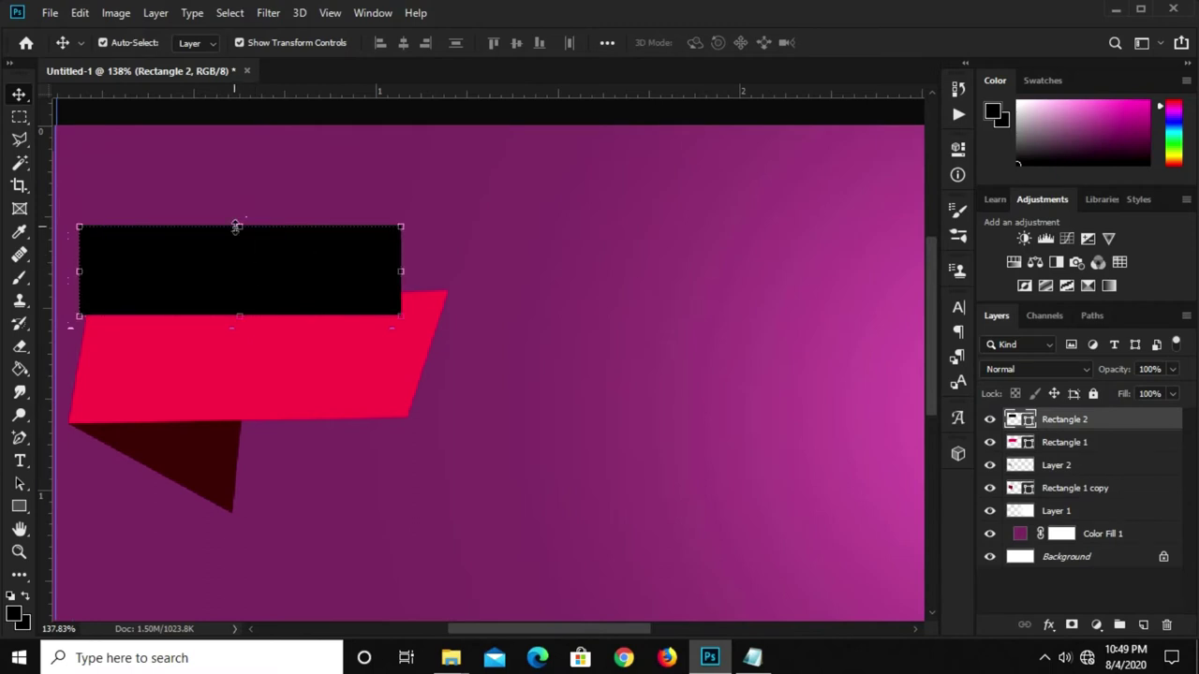
key(ctrl+t)
drag(239, 226, 239, 215)
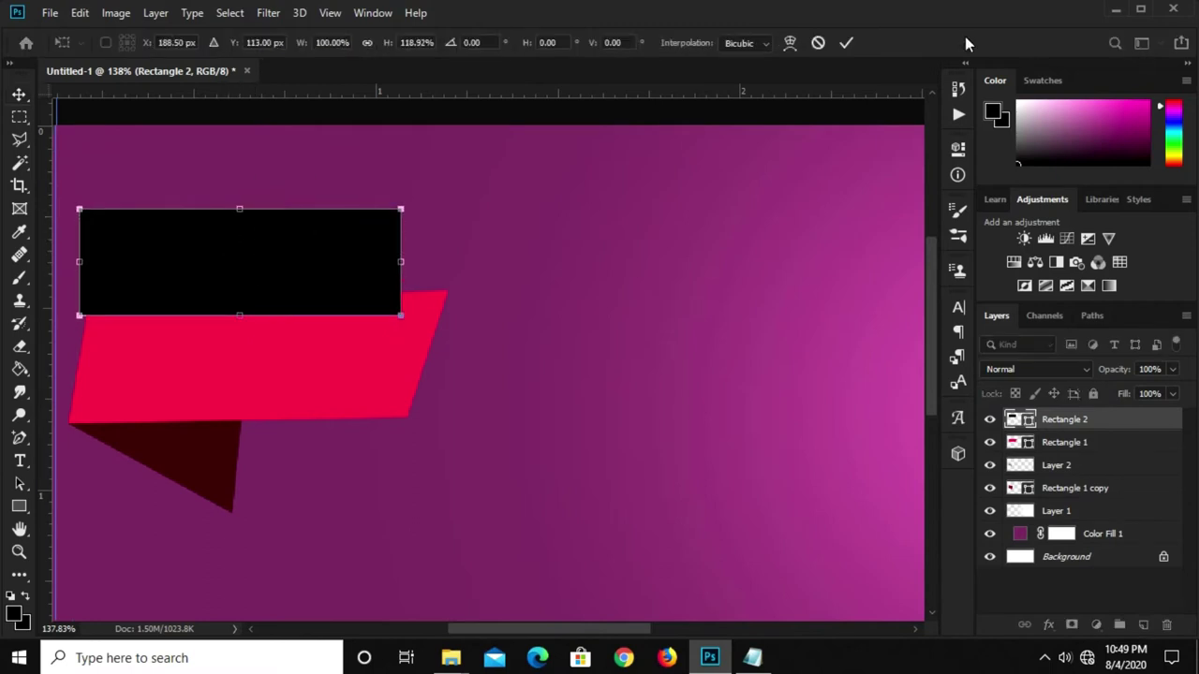
click(846, 43)
Drag the black shape's corners into a slanted parallelogram matching the red ribbon
right_click(16, 438)
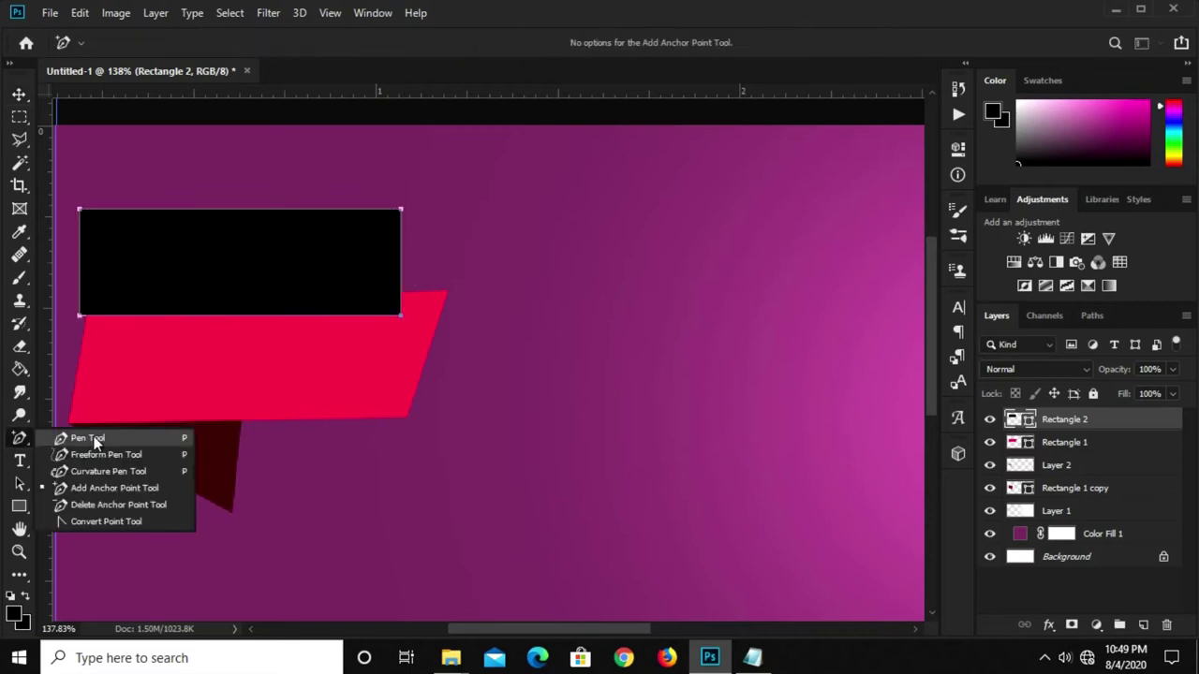
click(86, 482)
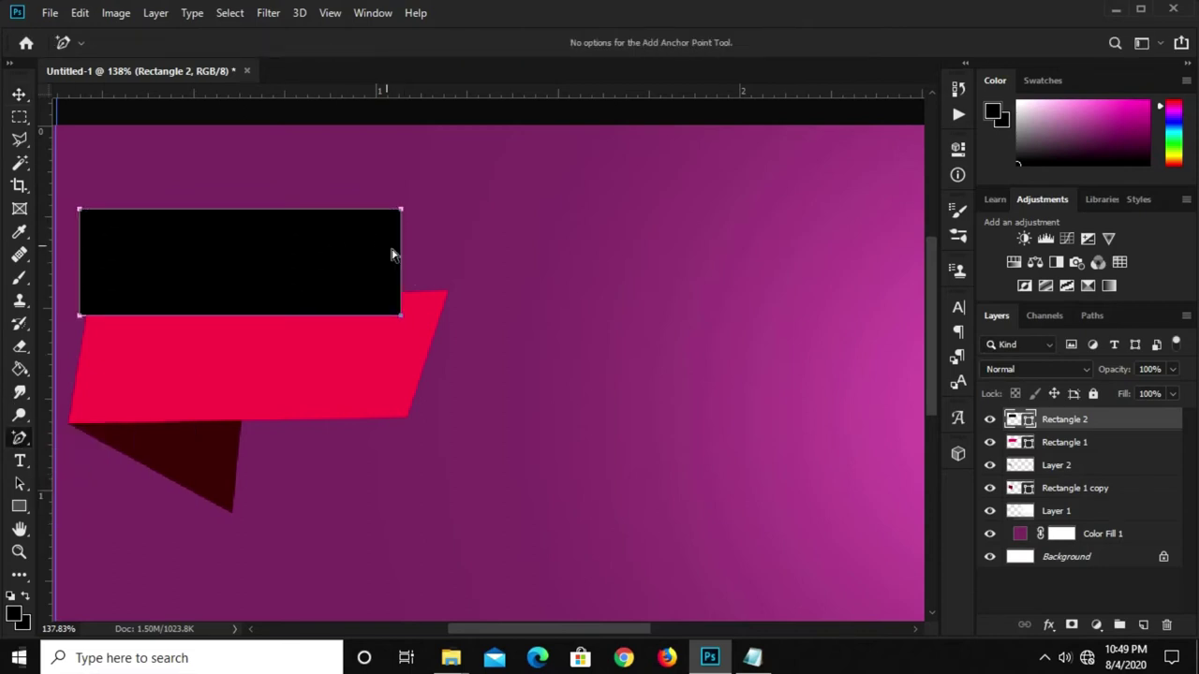
drag(400, 316, 371, 315)
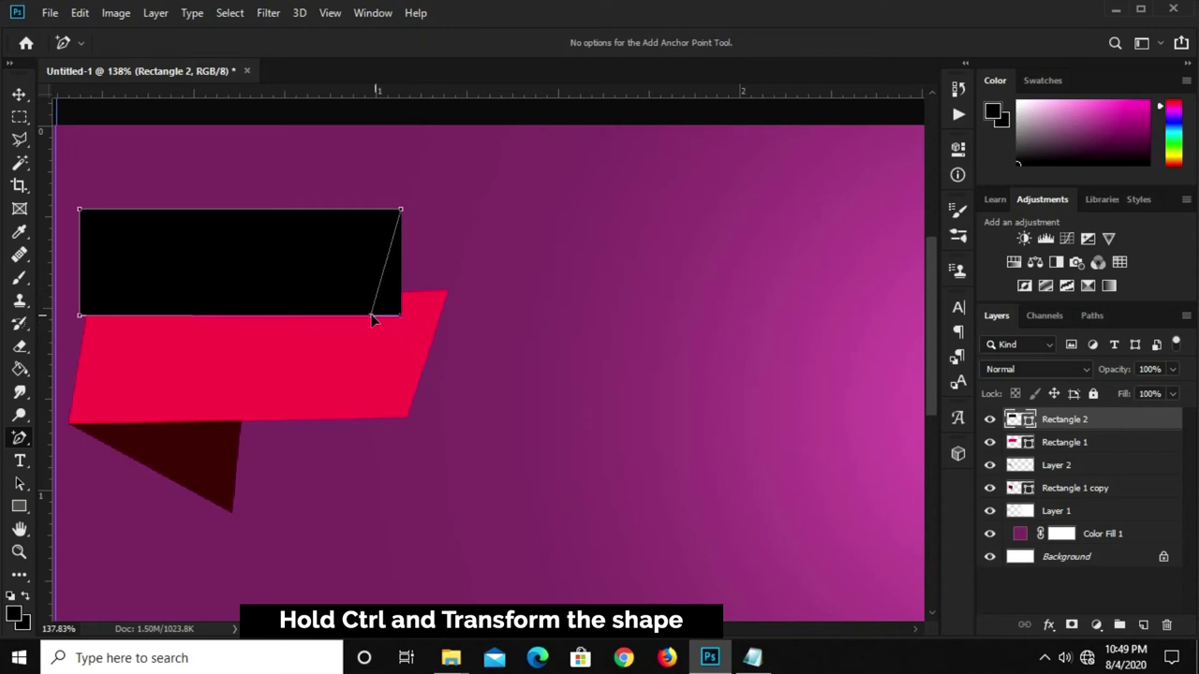
drag(400, 211, 427, 206)
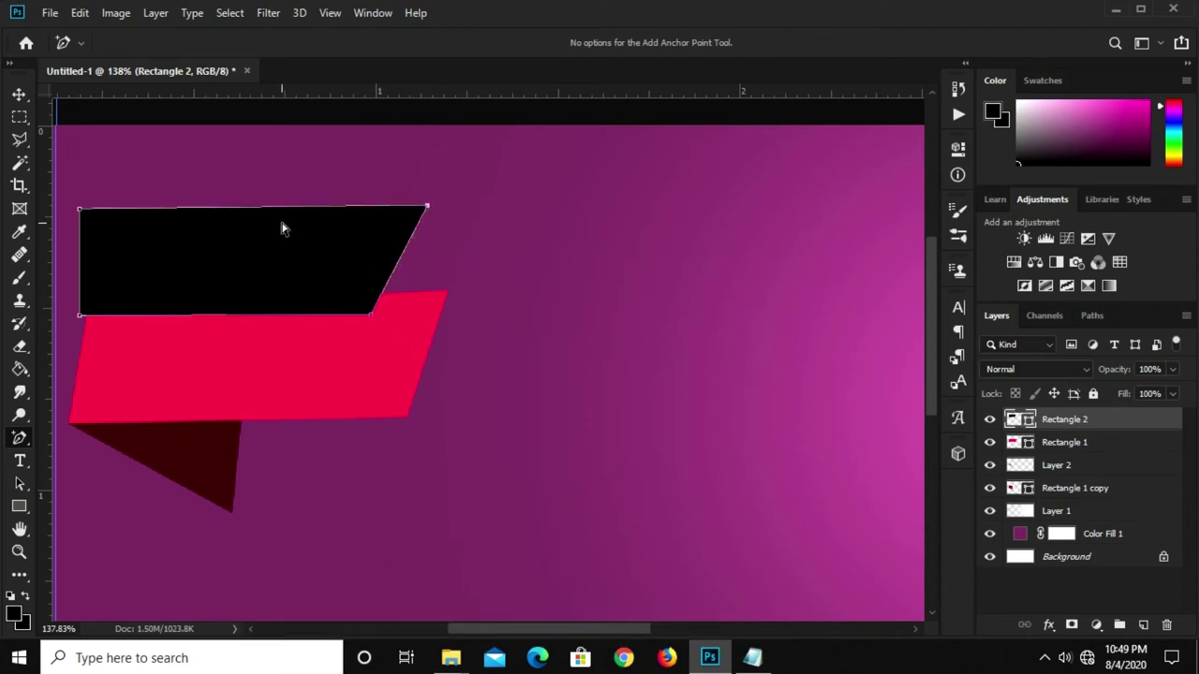
scroll(357, 224, down, 1)
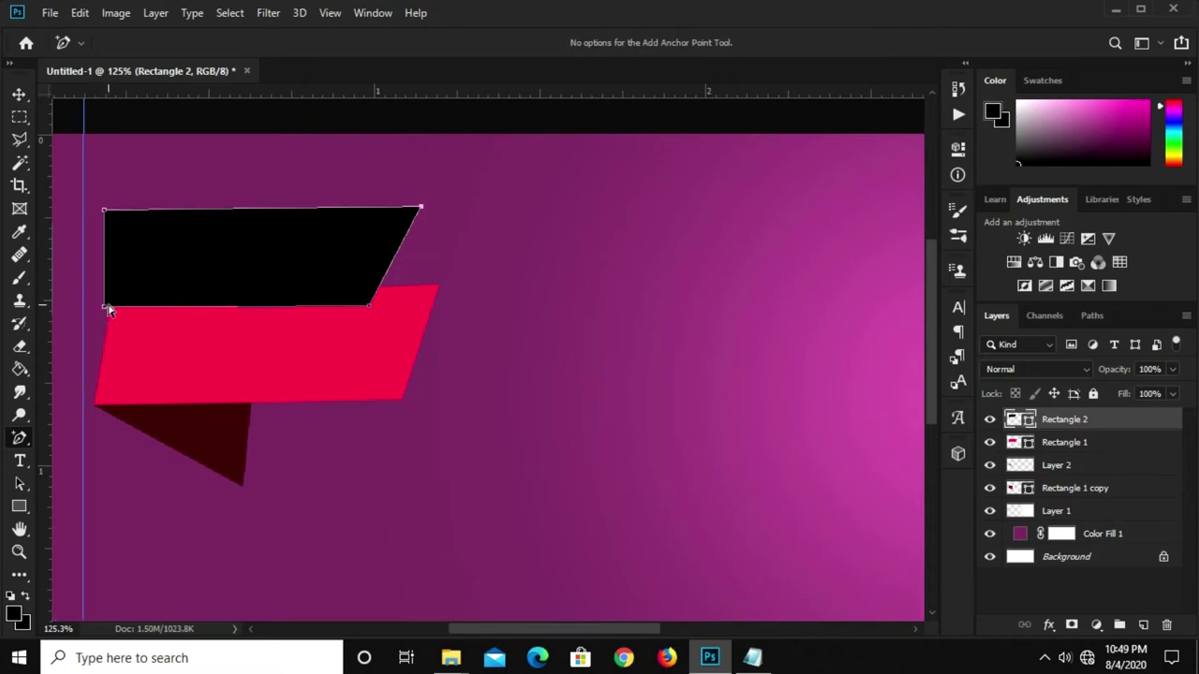
drag(104, 307, 82, 305)
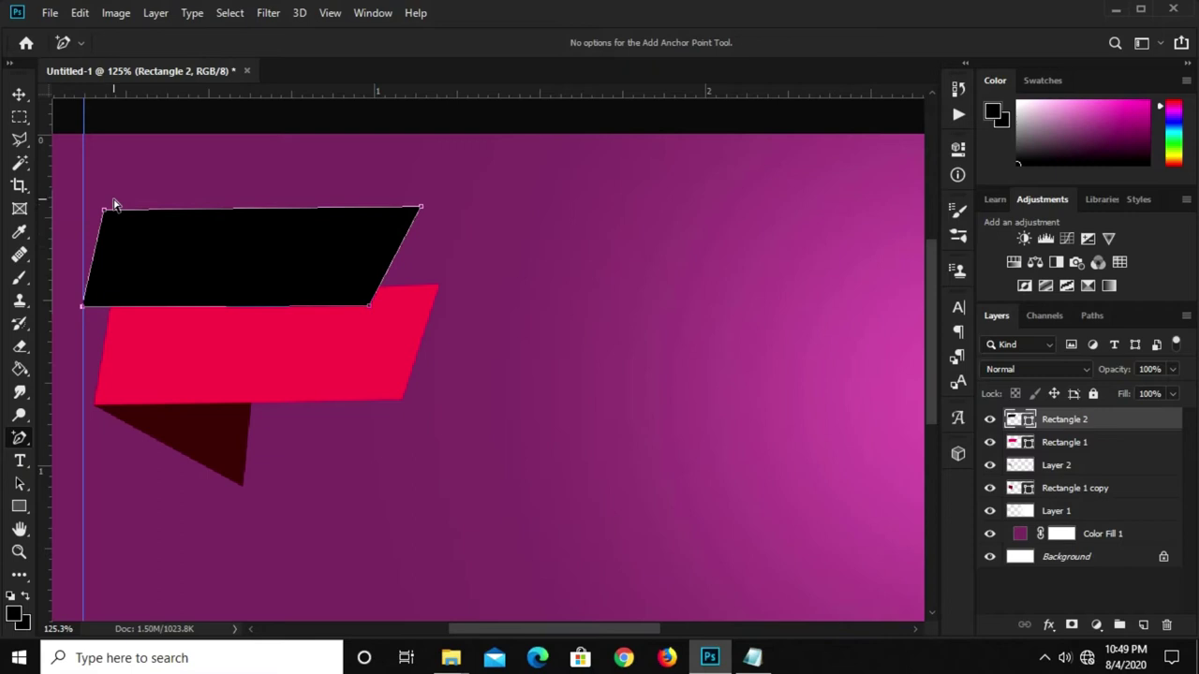
drag(105, 211, 105, 225)
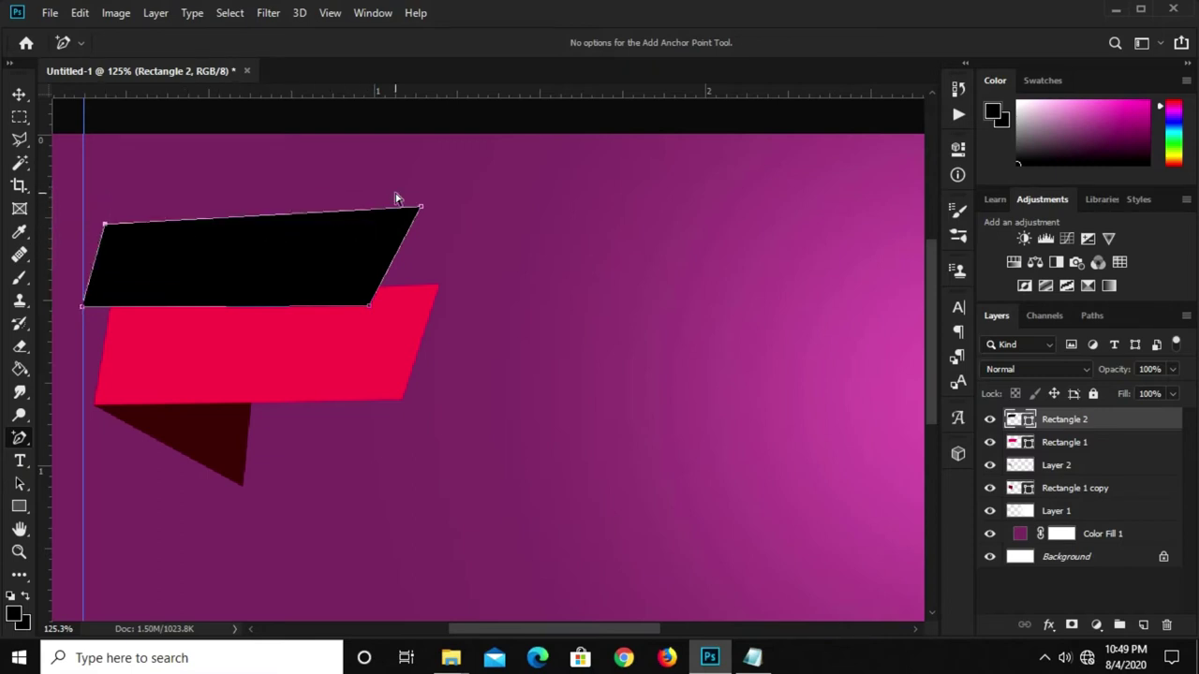
drag(422, 208, 418, 225)
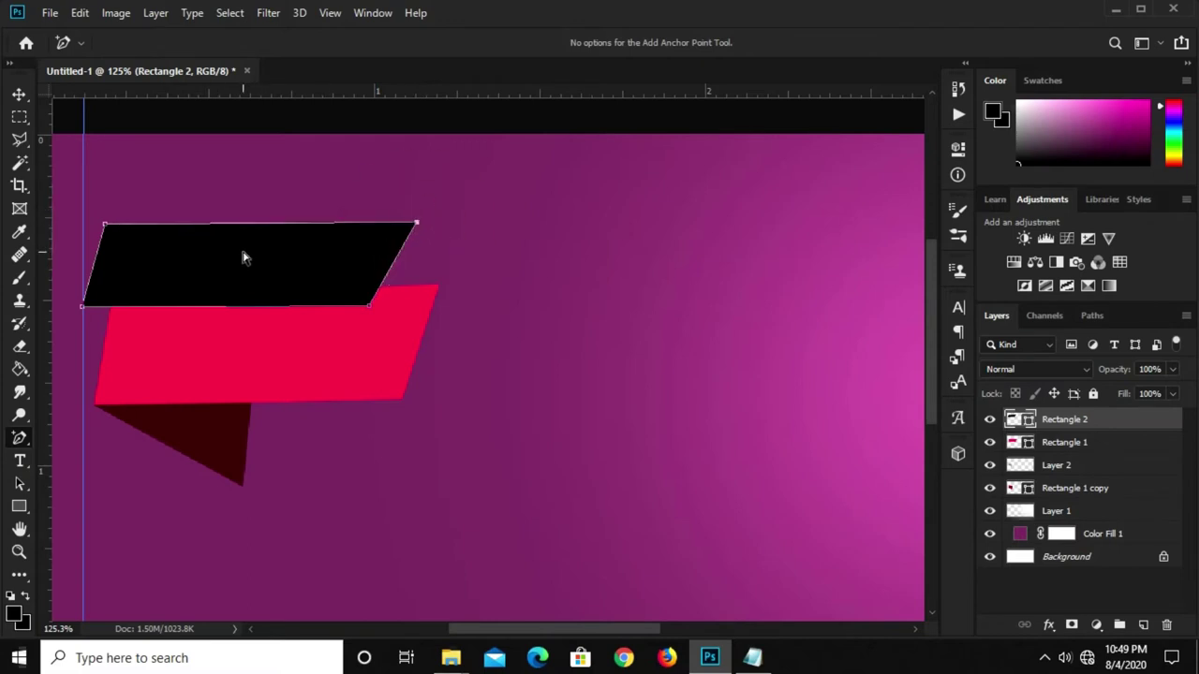
click(19, 93)
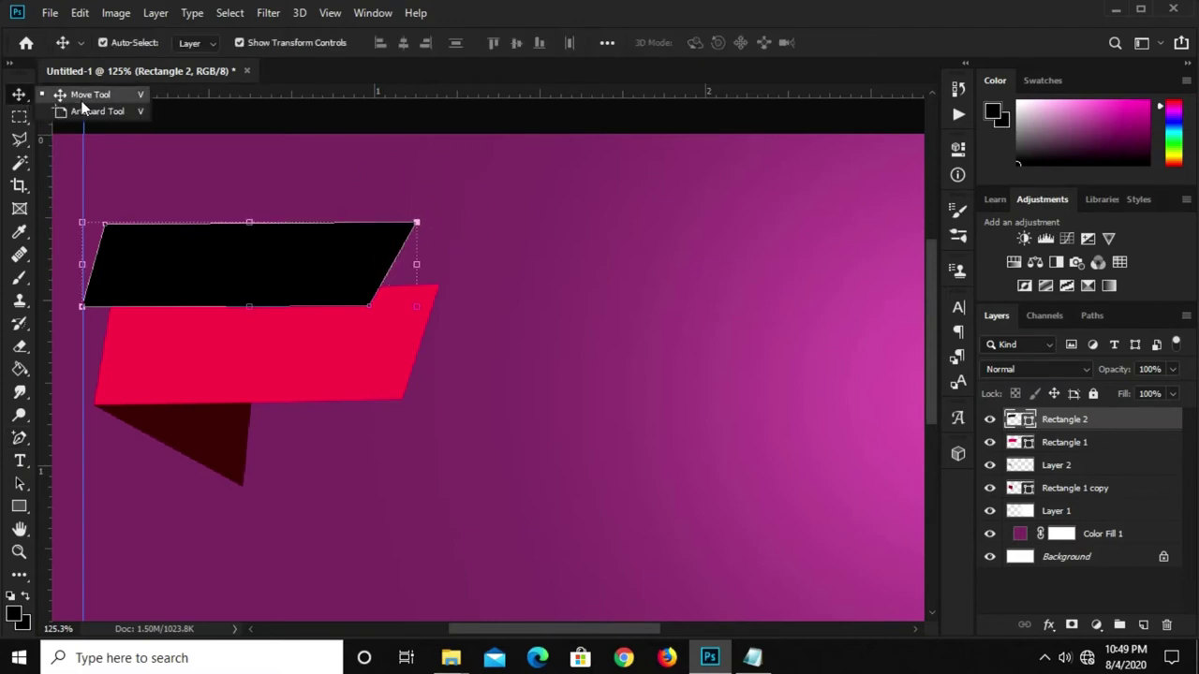
click(957, 148)
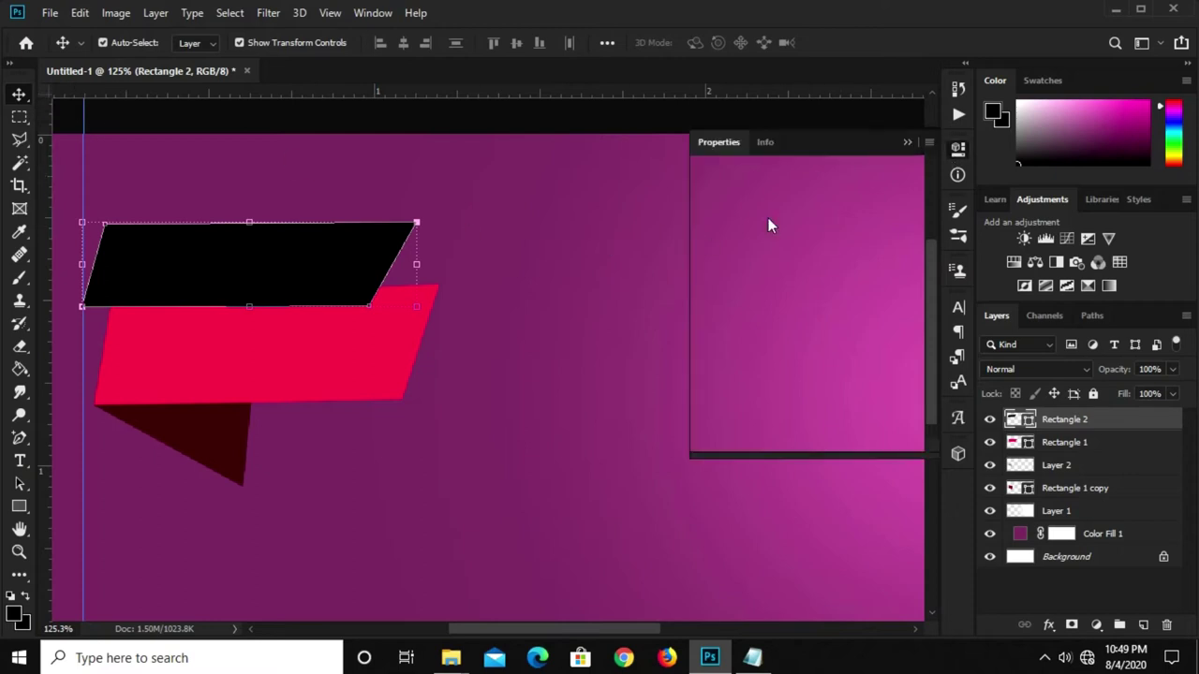
click(907, 142)
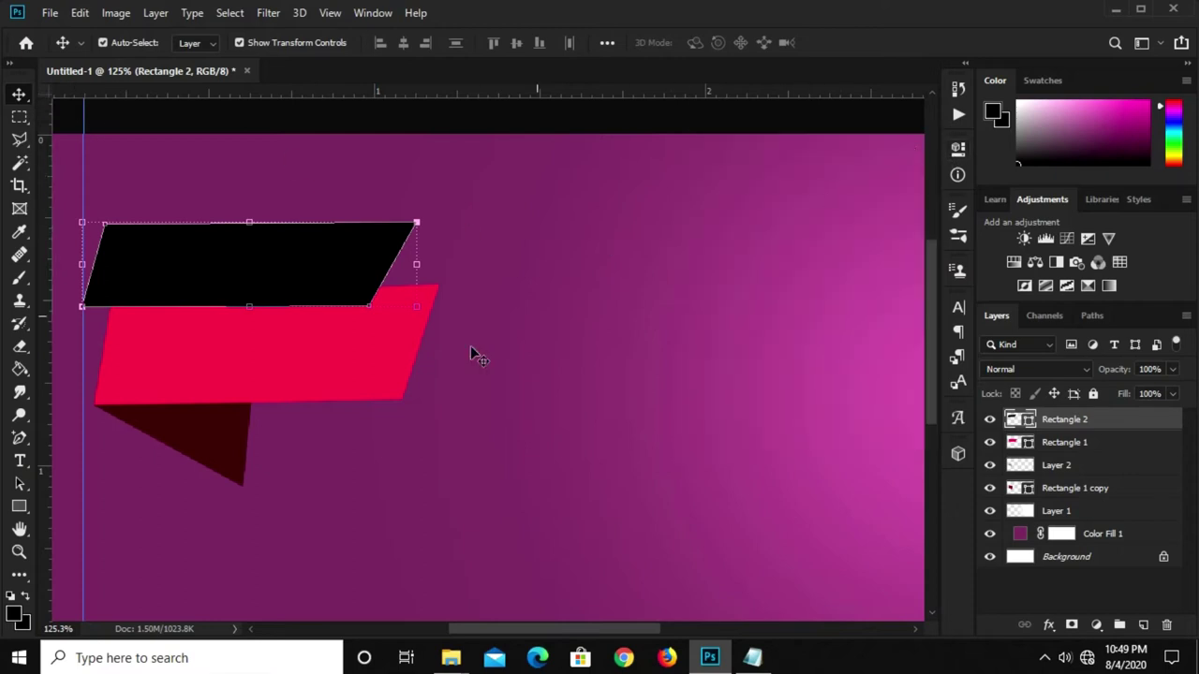
click(21, 505)
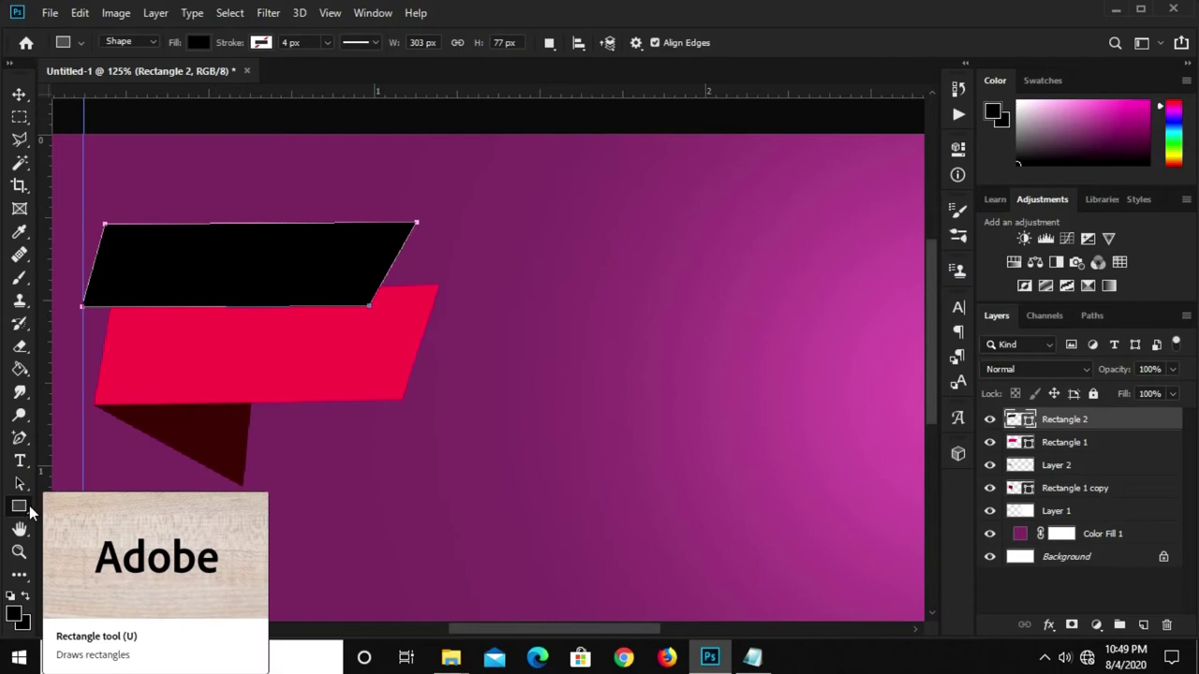
Fill Rectangle 2 with dark plum 5f0444, pasting the hex code copied from the notes
right_click(29, 505)
click(61, 505)
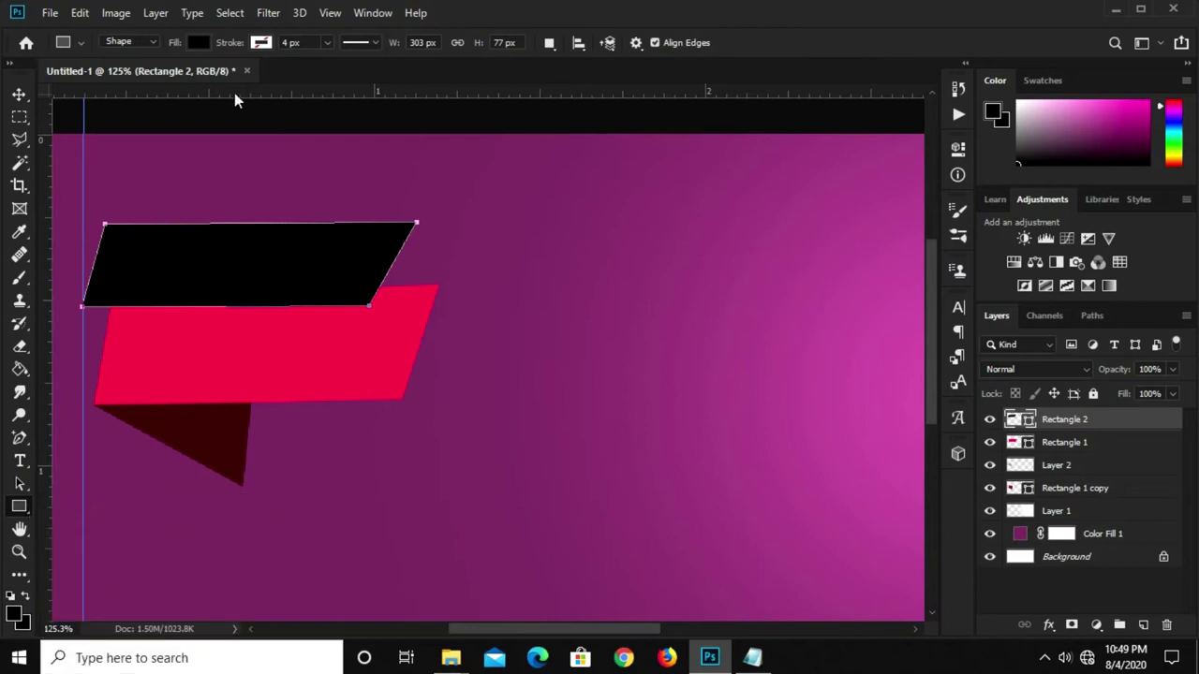
click(198, 42)
click(281, 75)
click(752, 658)
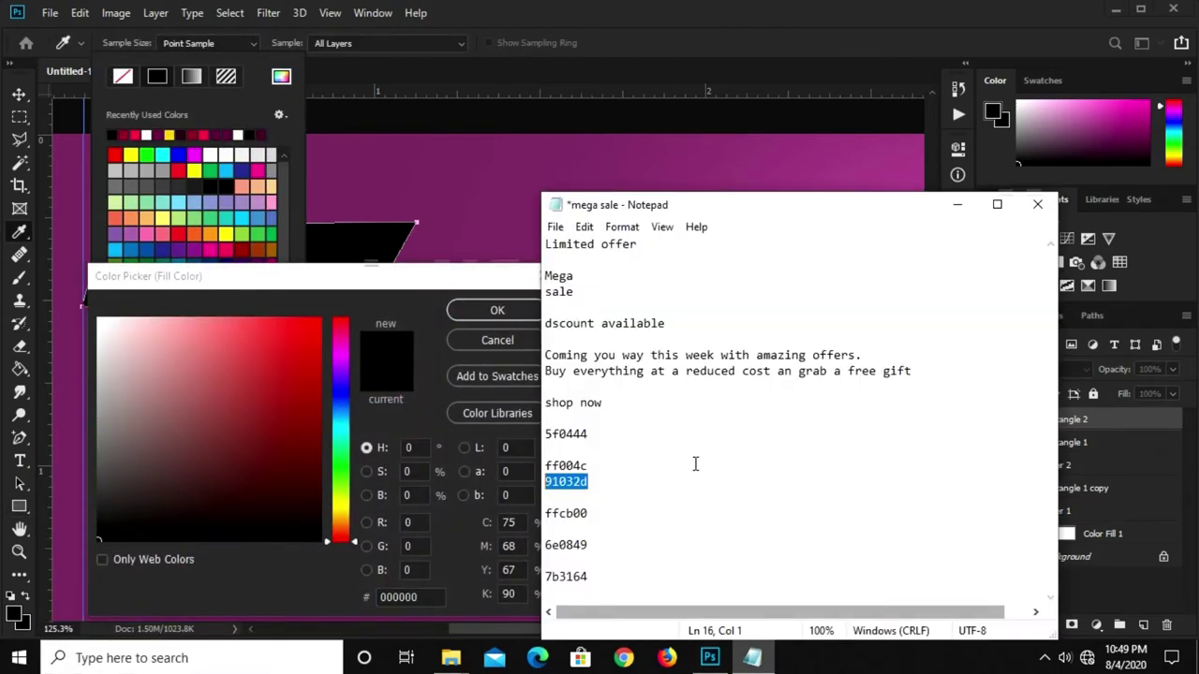
drag(602, 438, 541, 435)
right_click(560, 433)
click(602, 221)
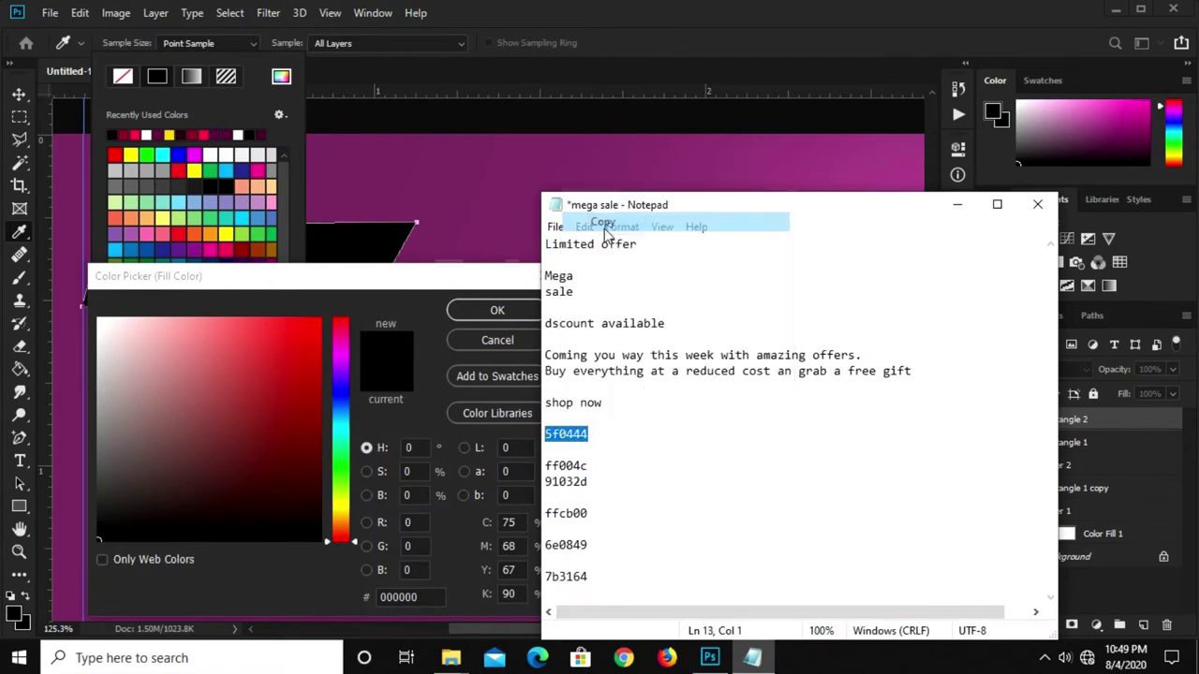
click(394, 595)
right_click(397, 592)
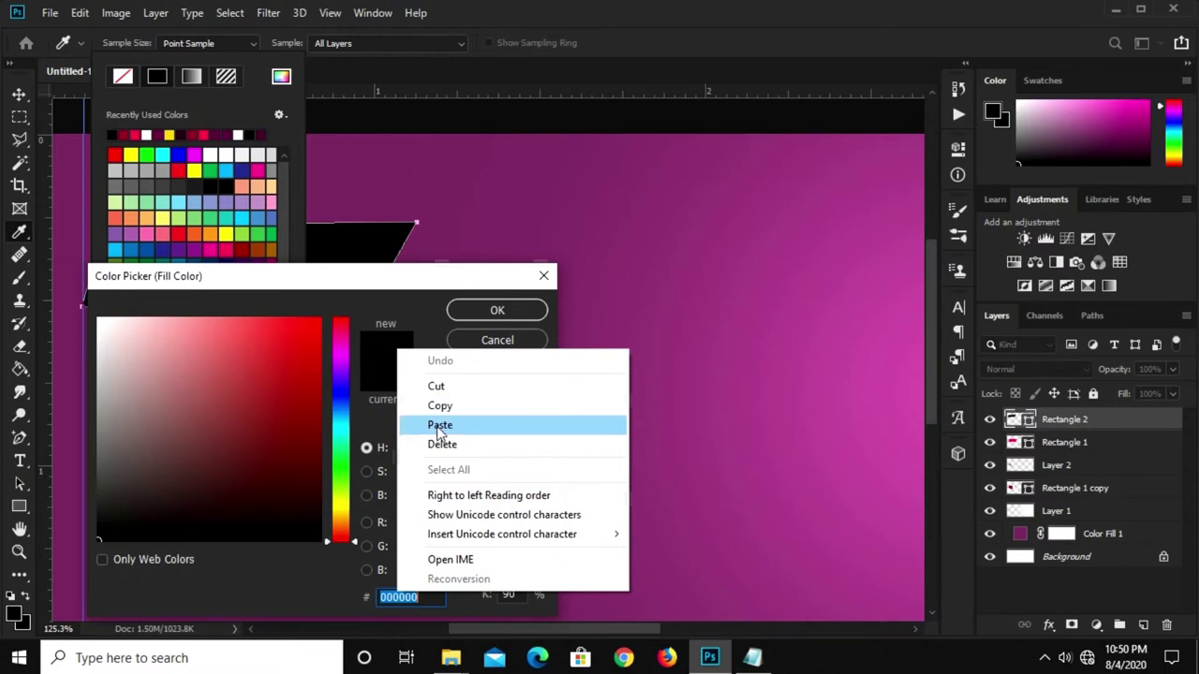
click(440, 425)
click(471, 312)
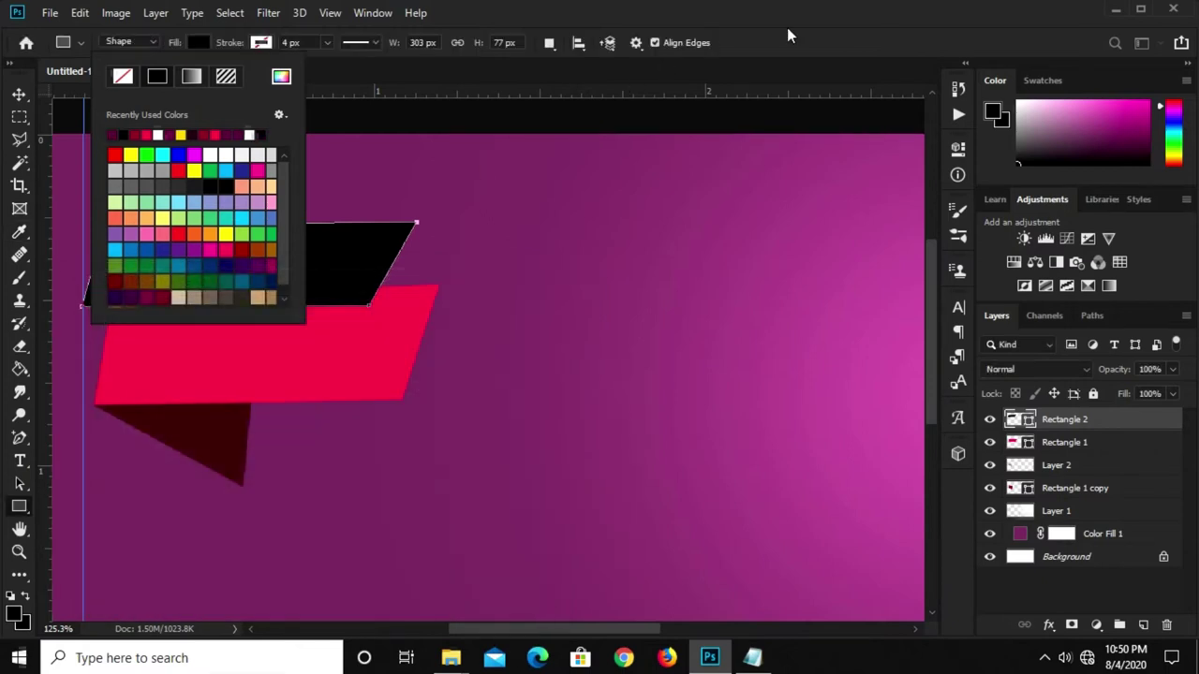
click(483, 184)
Rotate the dark Rectangle 2 panel slightly counter-clockwise and reselect its layer
key(v)
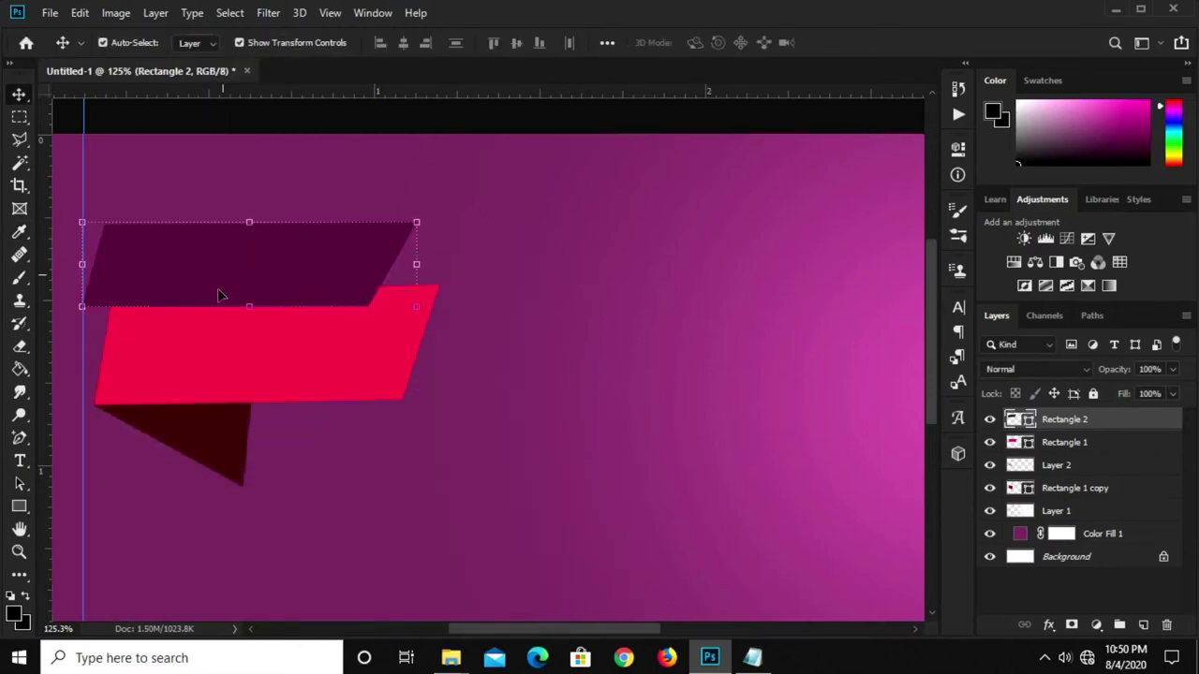
drag(136, 272, 276, 275)
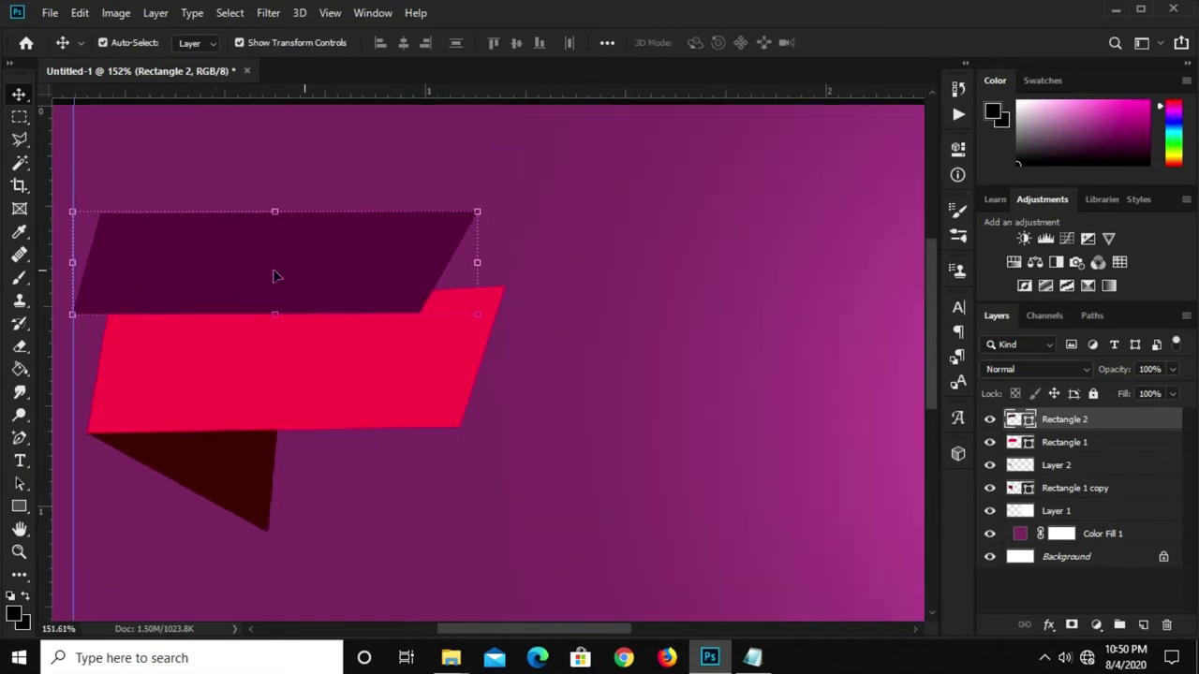
drag(496, 274, 496, 265)
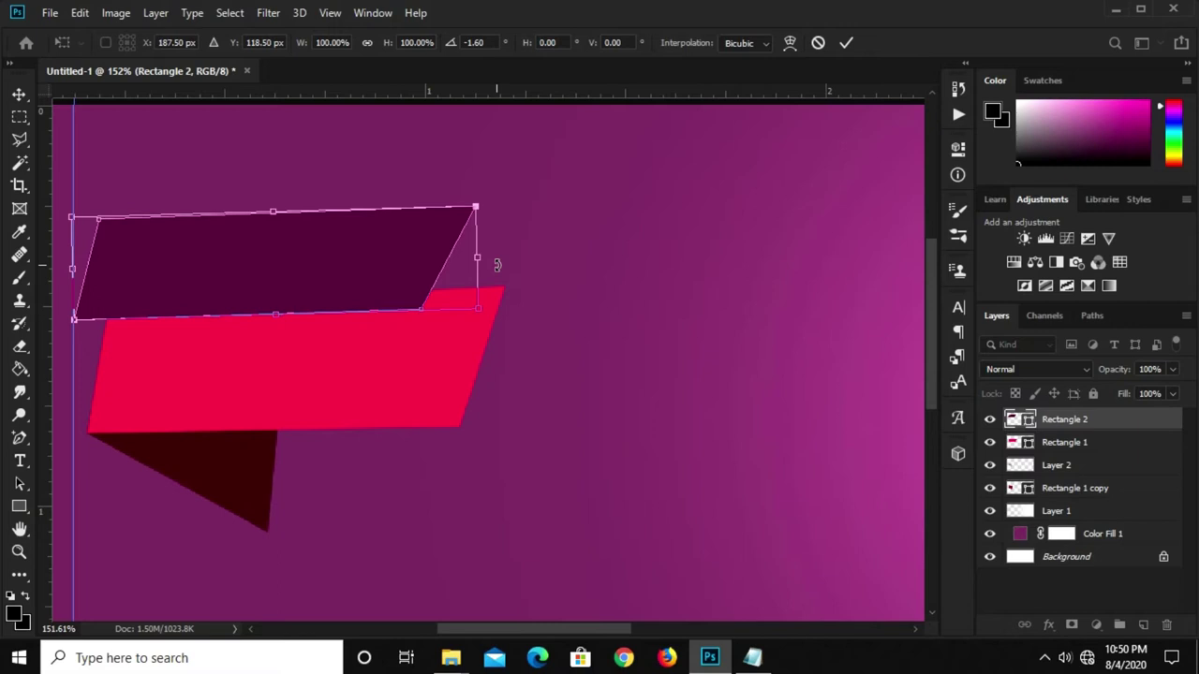
key(Return)
click(541, 239)
click(378, 270)
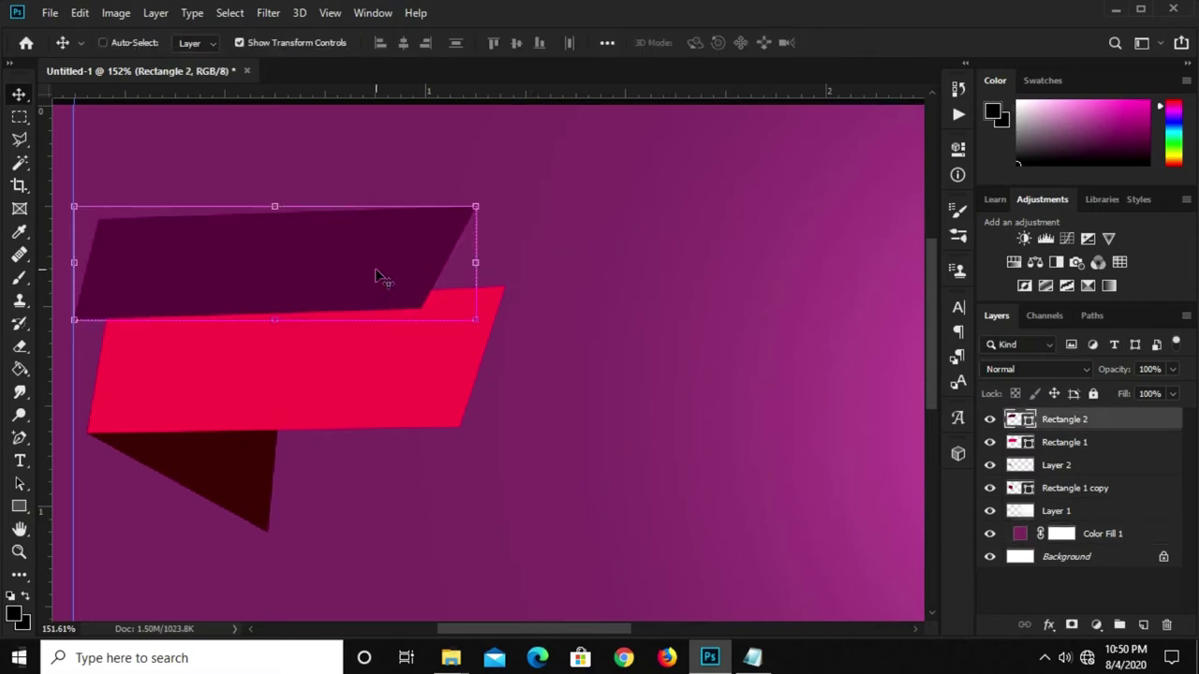
Duplicate the panel, reshape the copy into a fold at the ribbon's left end, and place it behind Rectangle 1
key(ctrl+j)
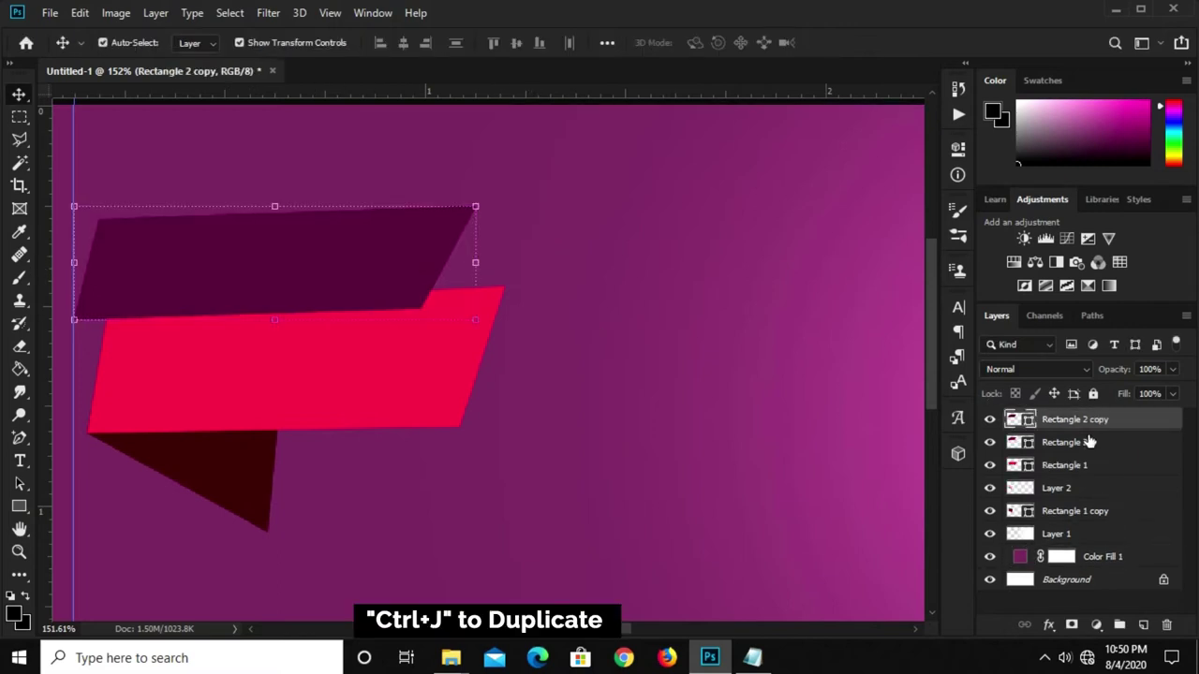
right_click(19, 459)
click(84, 488)
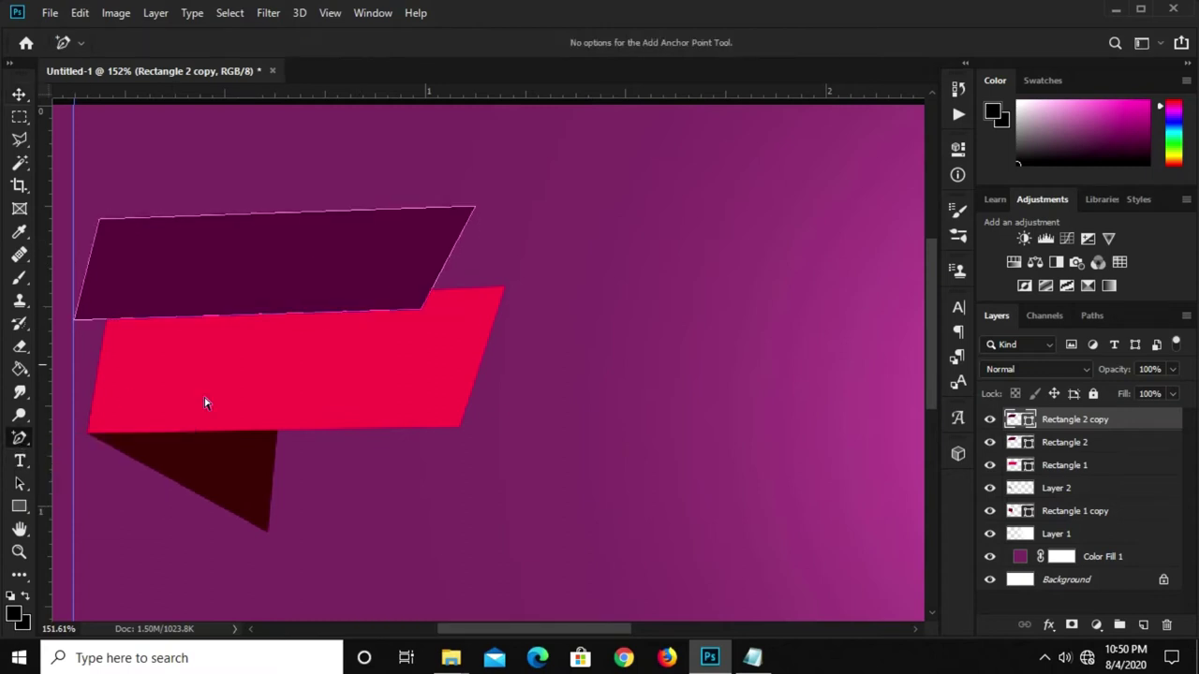
drag(424, 315, 108, 390)
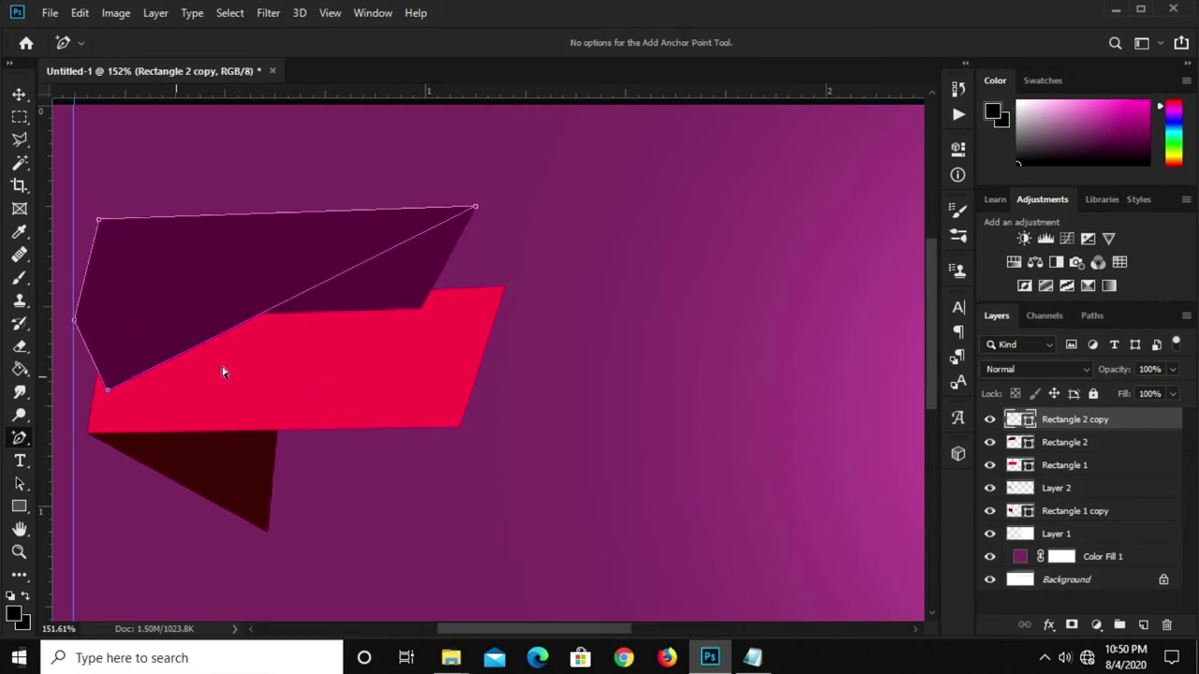
drag(426, 210, 184, 271)
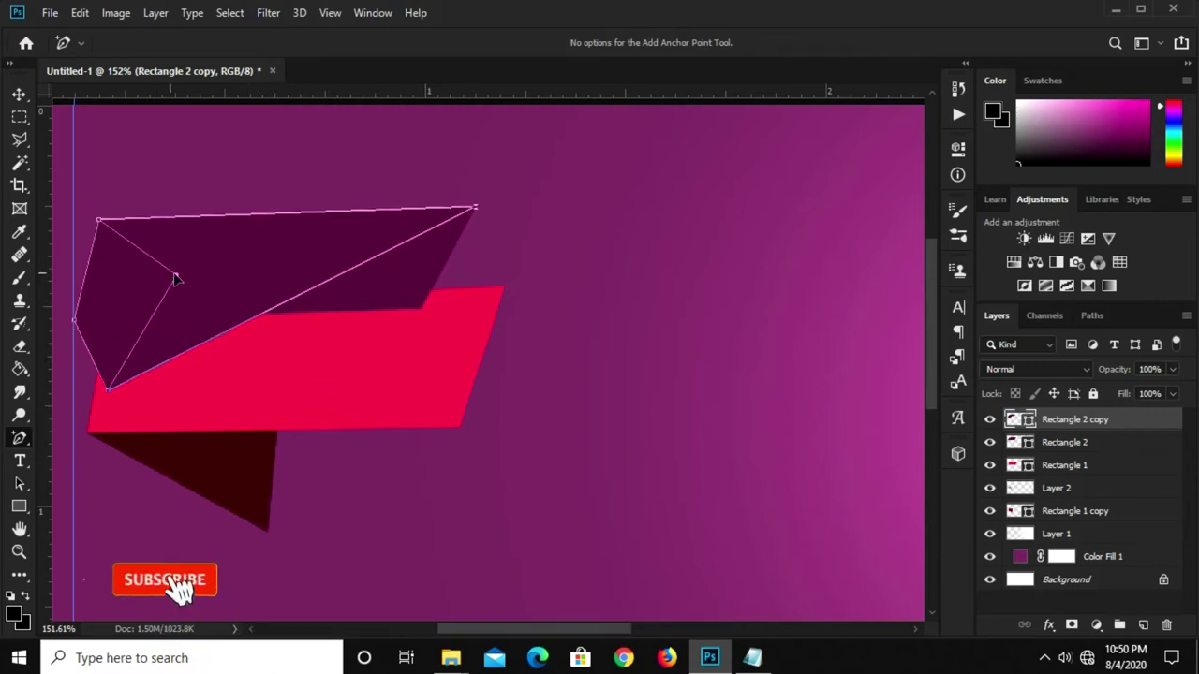
mouse_move(1124, 422)
mouse_down()
mouse_move(1126, 458)
mouse_move(1109, 476)
mouse_up()
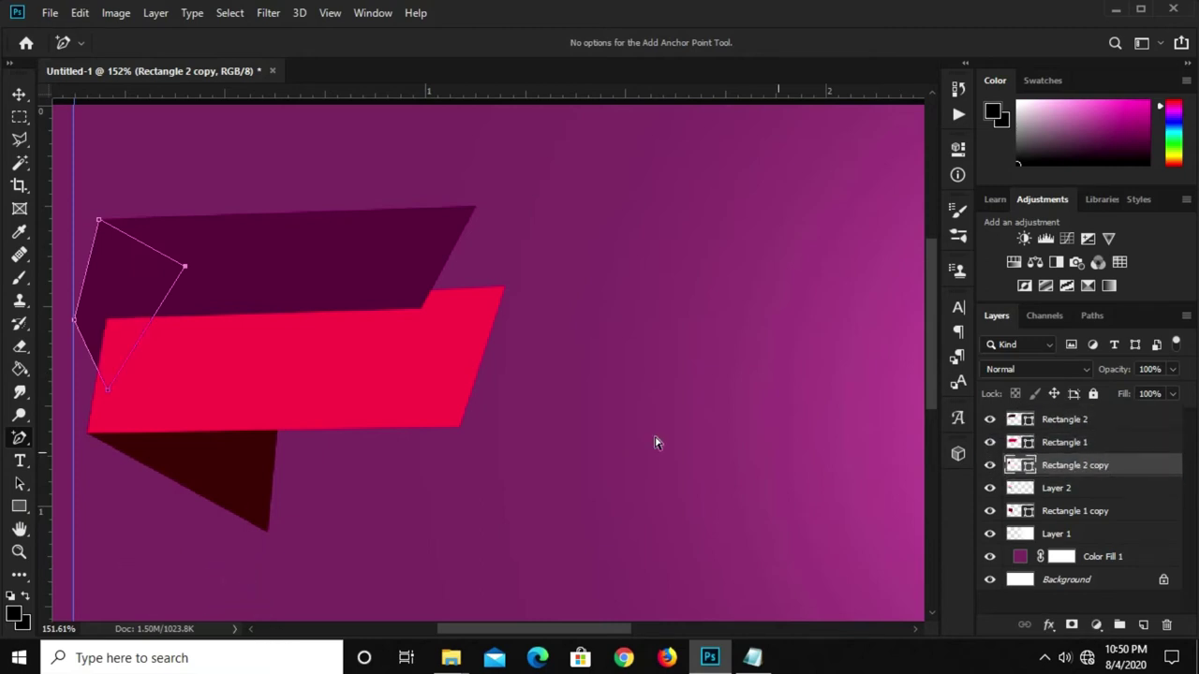
Fill the Rectangle 2 copy fold with the darker purple 2f0021 to read as shadow
click(17, 96)
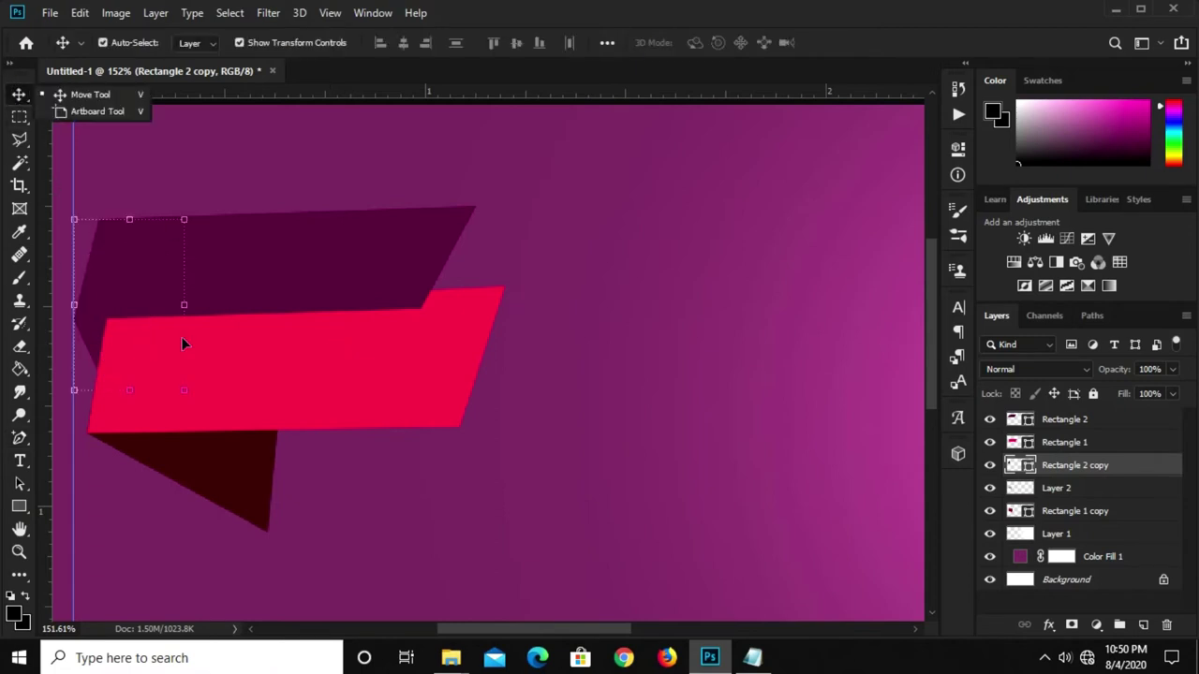
click(25, 508)
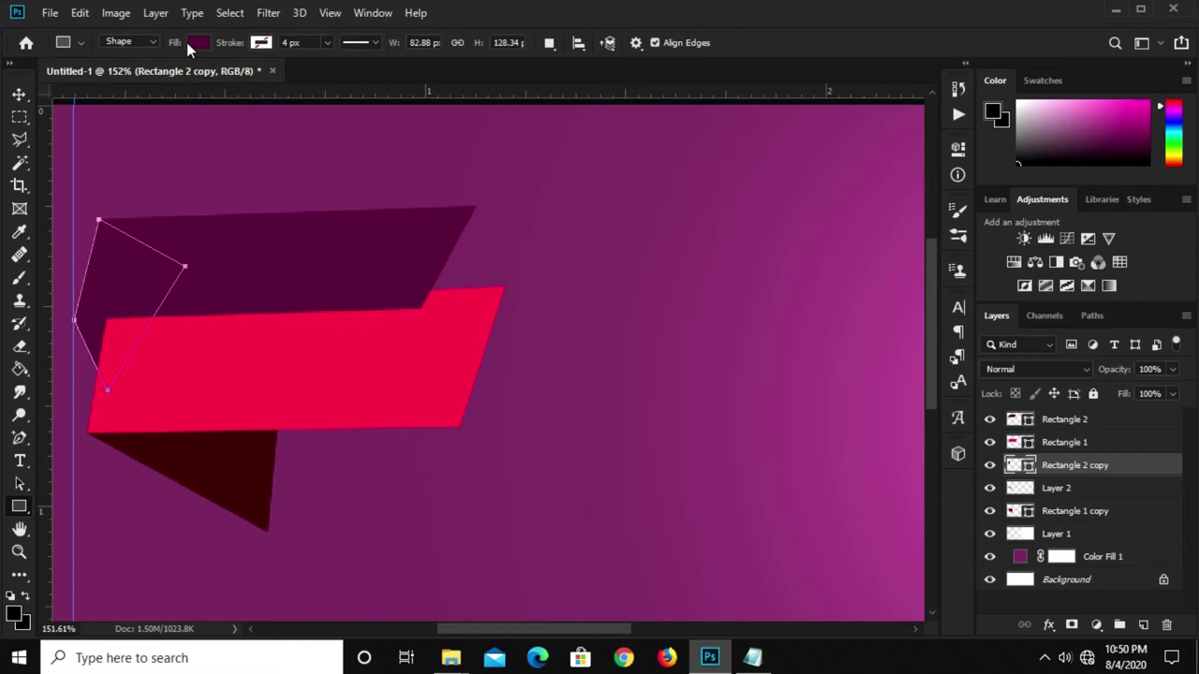
click(193, 42)
click(281, 76)
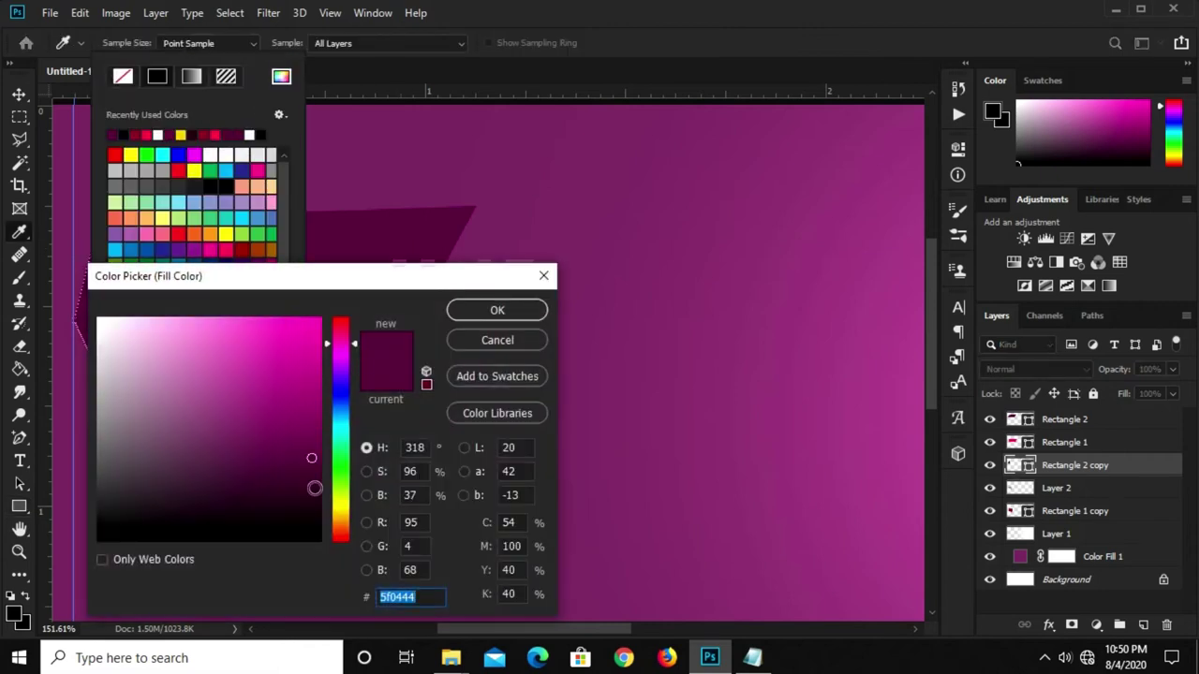
click(457, 310)
click(280, 77)
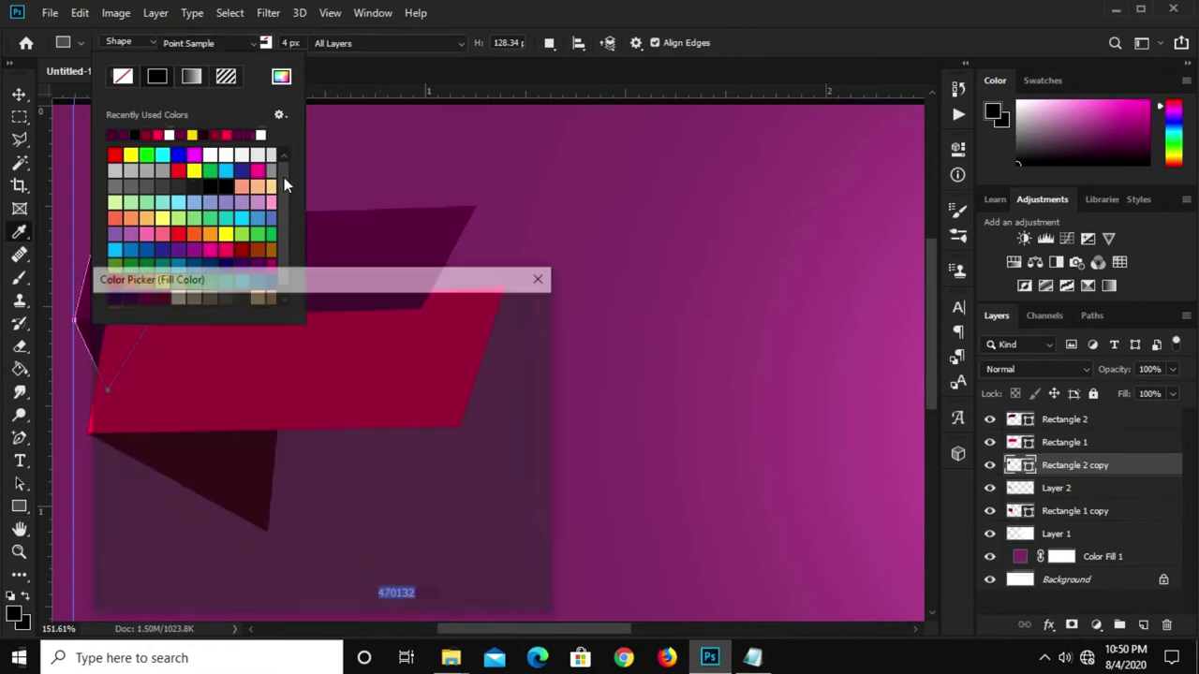
click(313, 491)
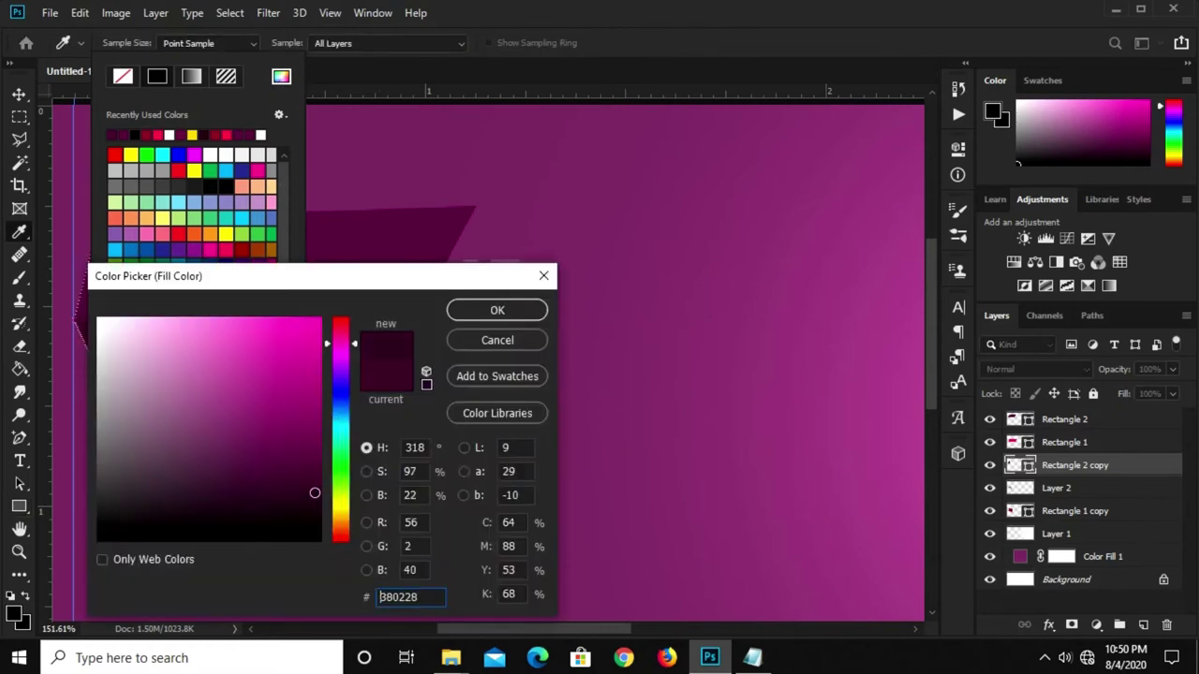
drag(314, 492, 318, 500)
click(414, 596)
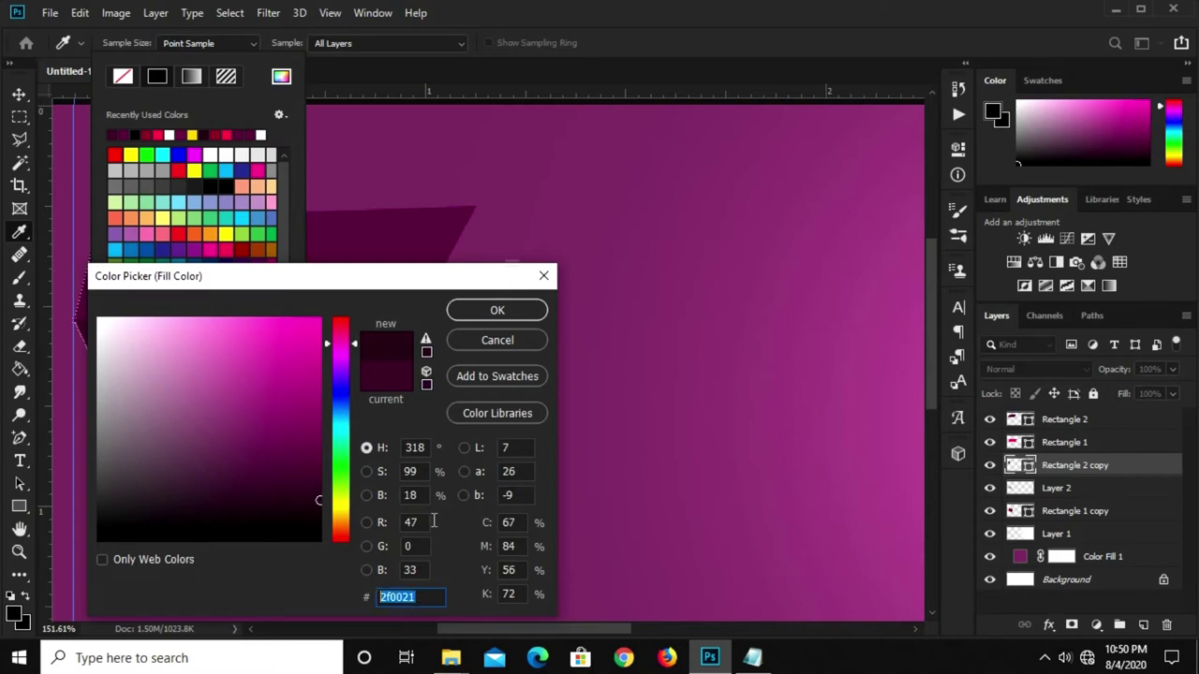
click(473, 318)
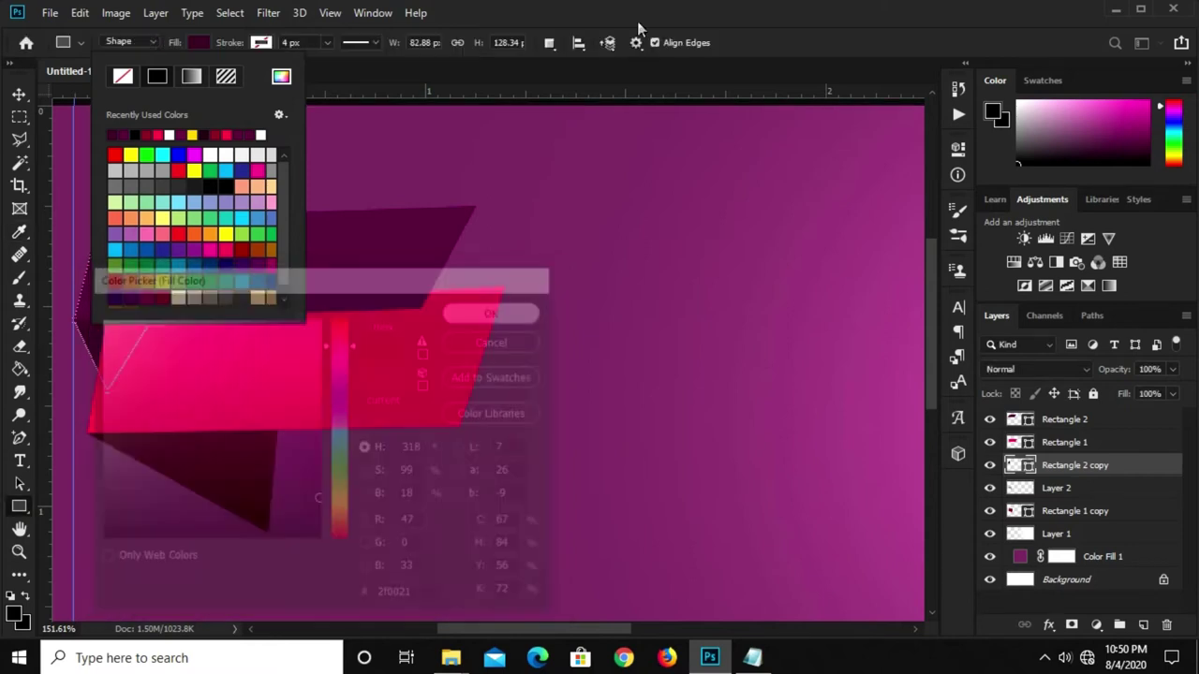
click(21, 96)
click(326, 146)
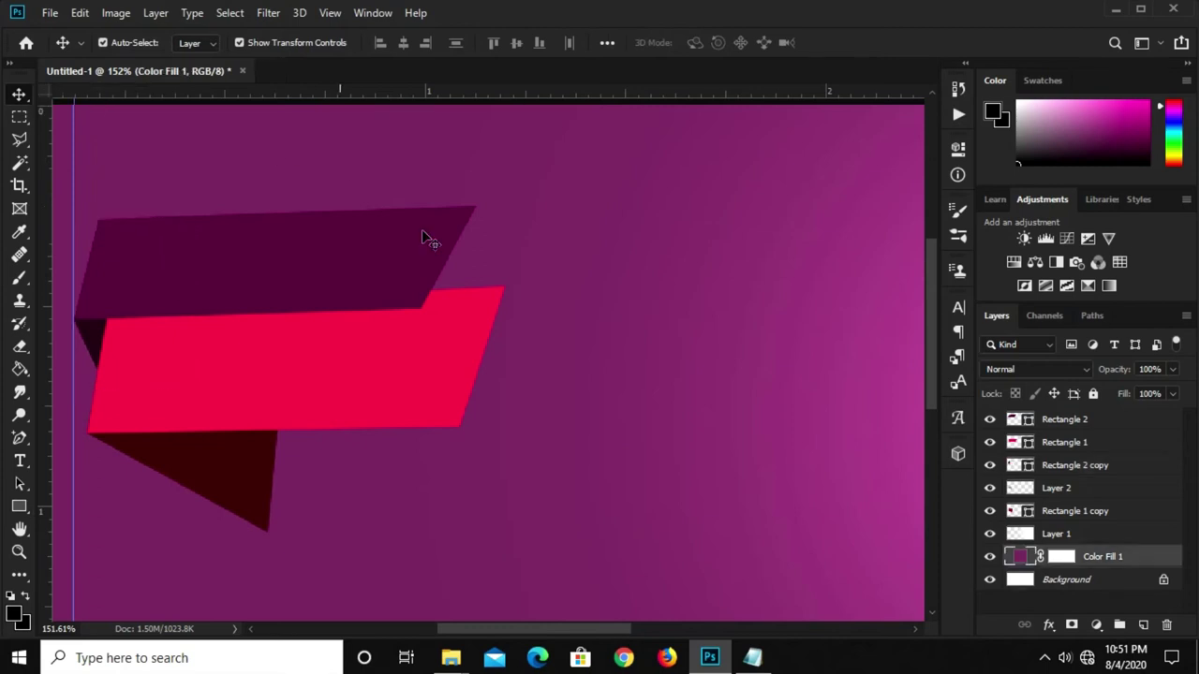
Select the fold piece with the anchor-point tool, then deselect it
click(104, 330)
click(18, 437)
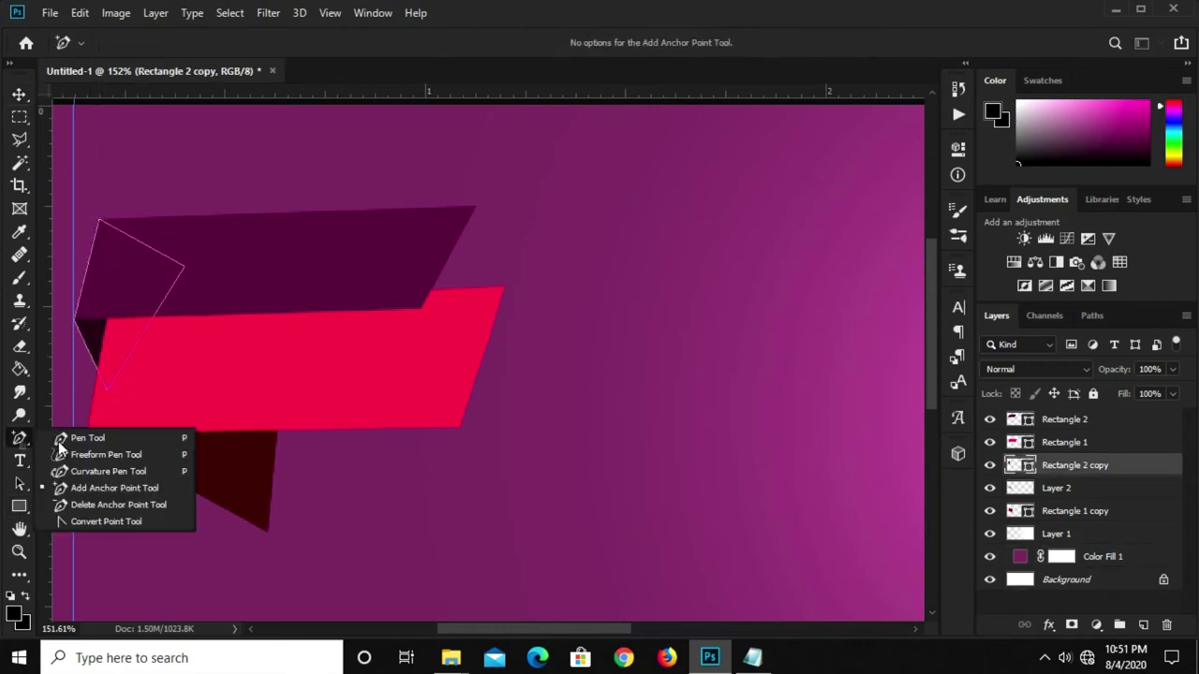
click(89, 488)
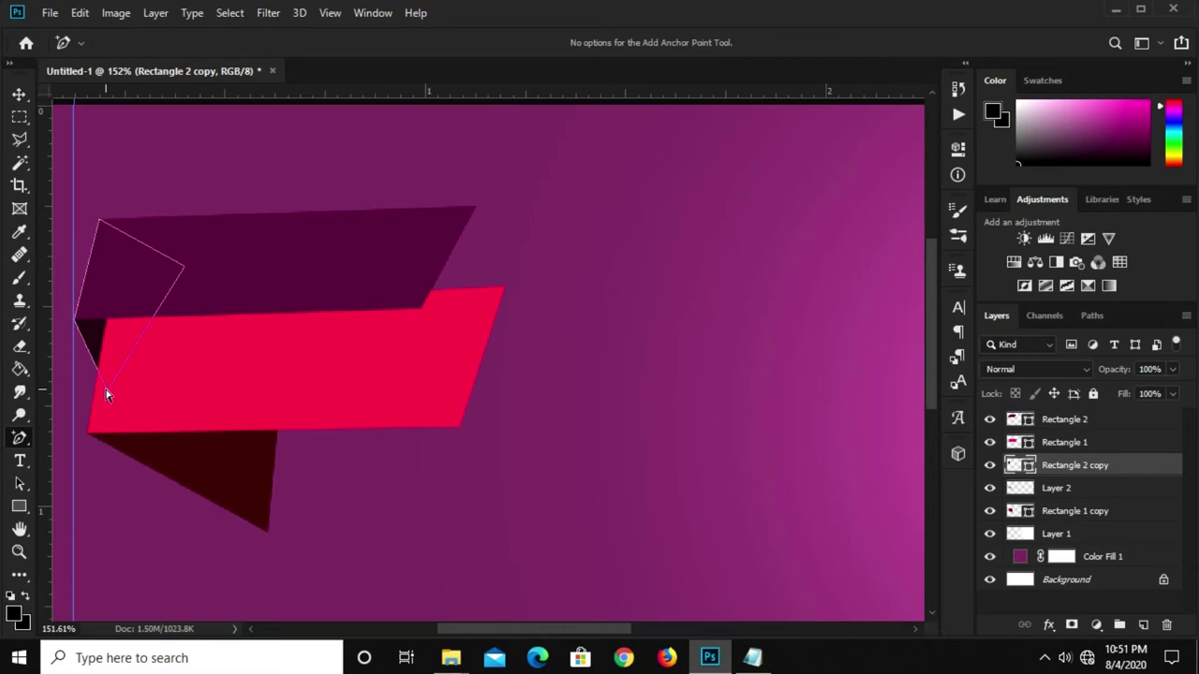
scroll(192, 314, down, 1)
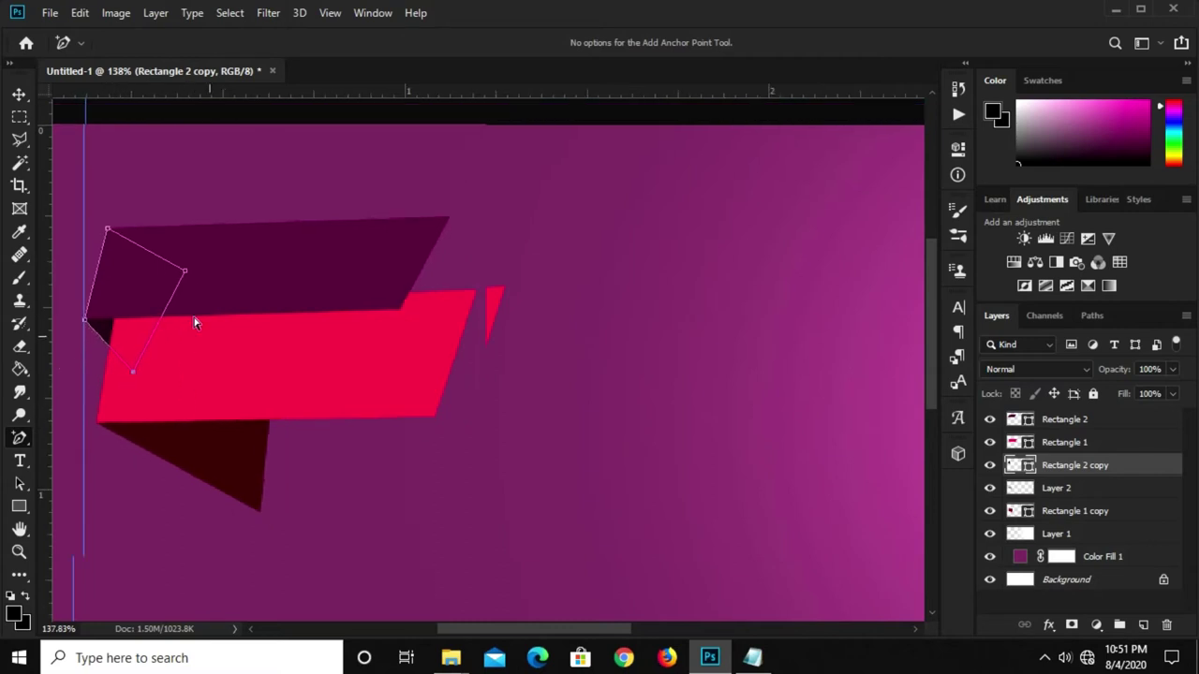
click(18, 94)
click(294, 118)
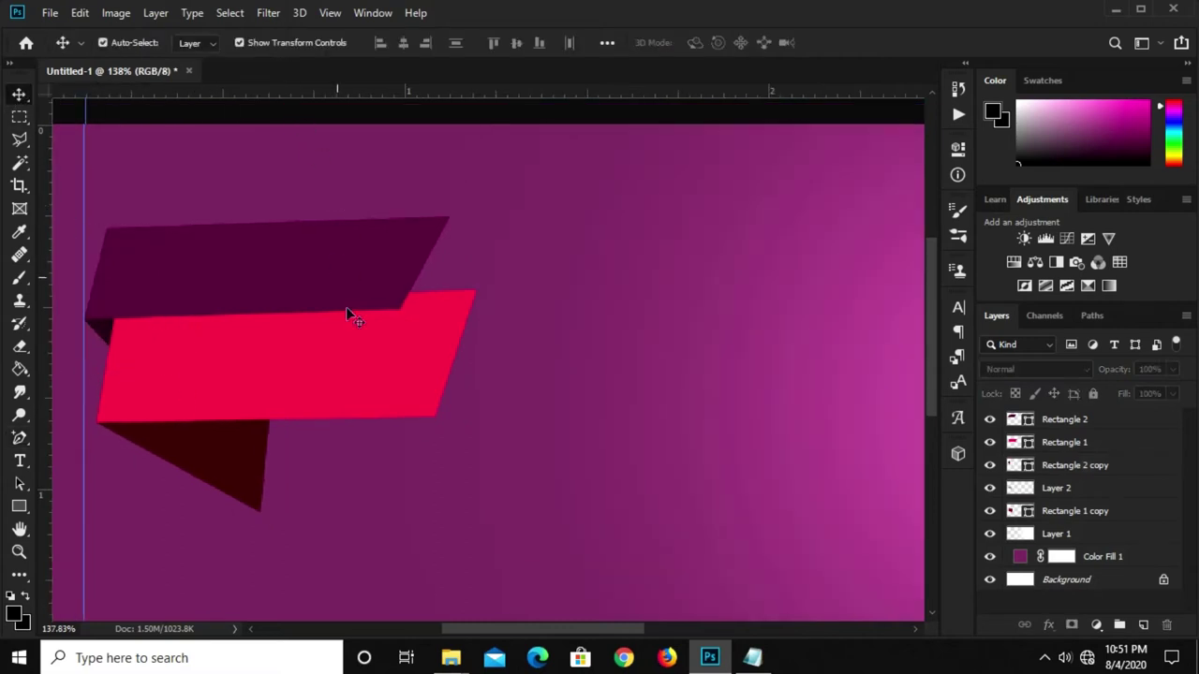
scroll(450, 380, down, 1)
Extend the plum Rectangle 2 panel's top-right corner further to the right
click(413, 258)
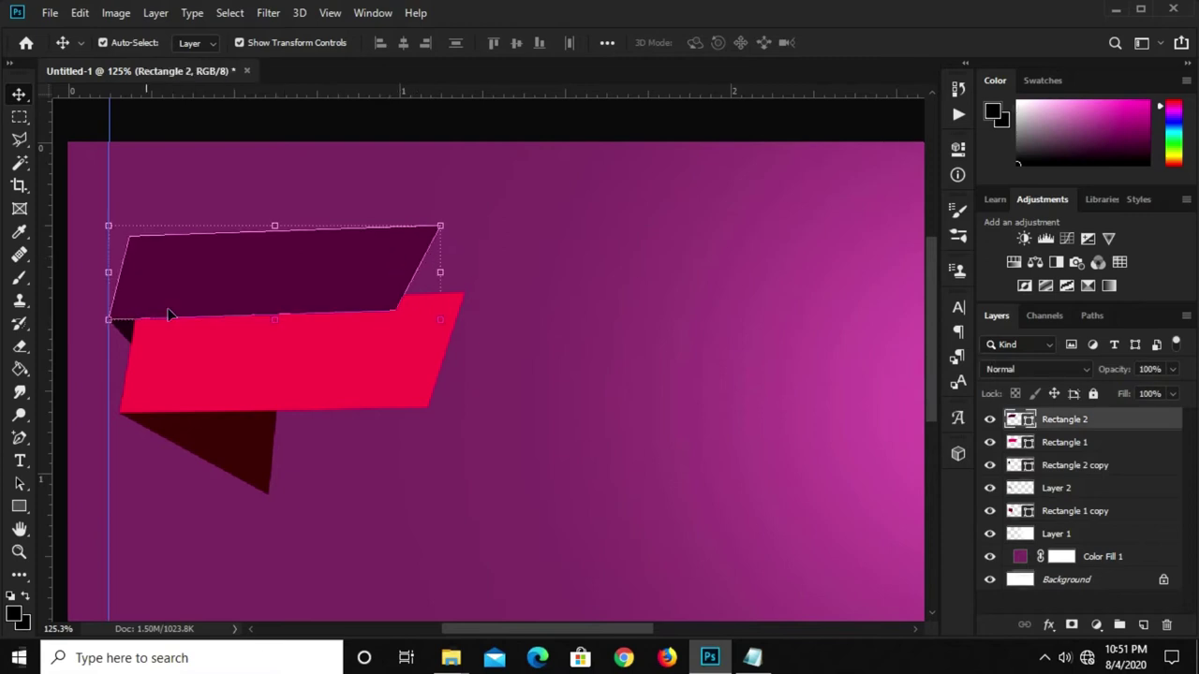
click(18, 437)
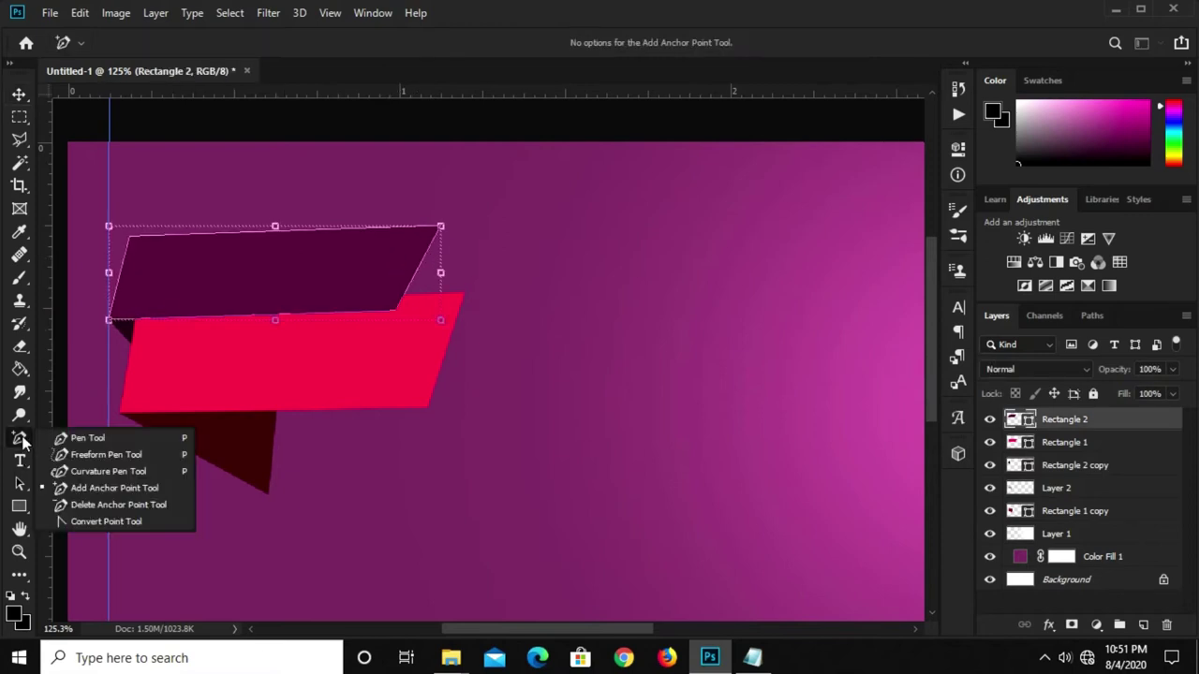
click(120, 490)
drag(394, 315, 423, 319)
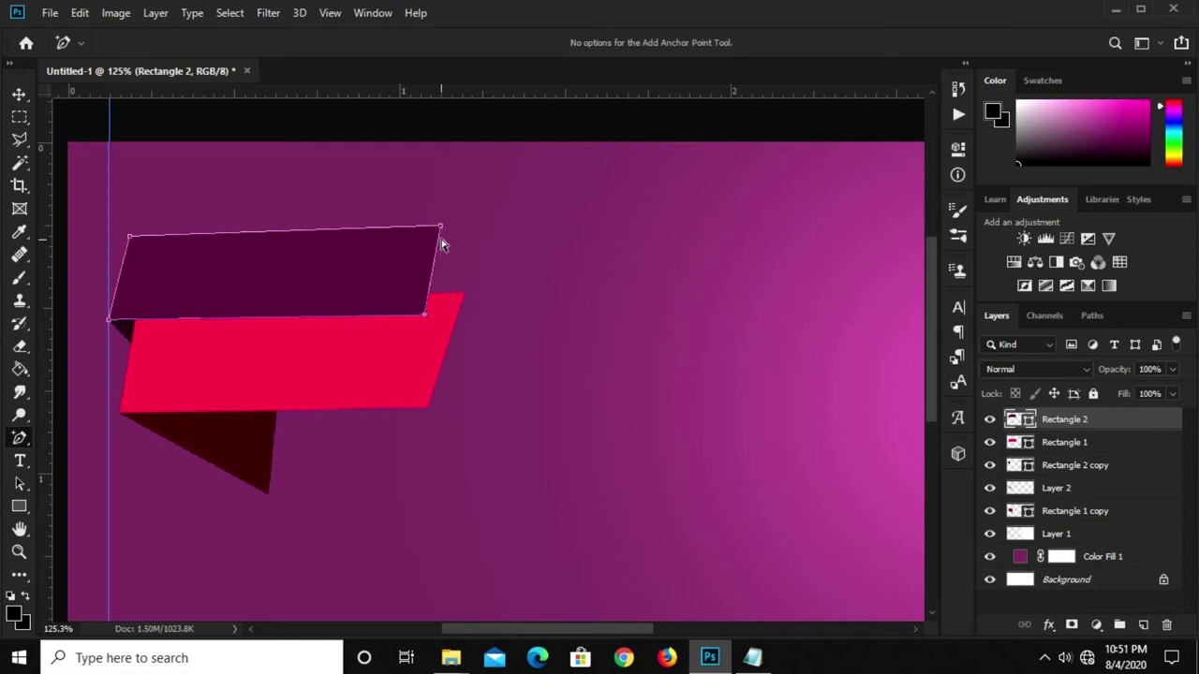
drag(441, 227, 465, 227)
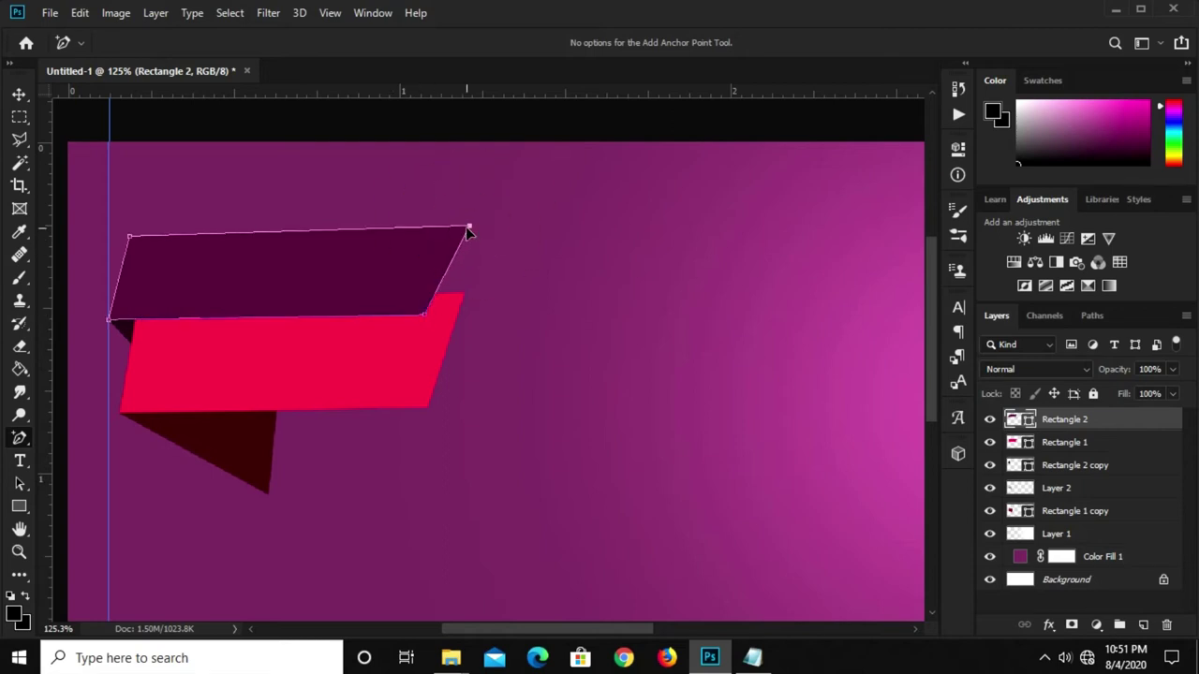
alt+scroll(447, 255, down, 2)
right_click(19, 94)
click(80, 95)
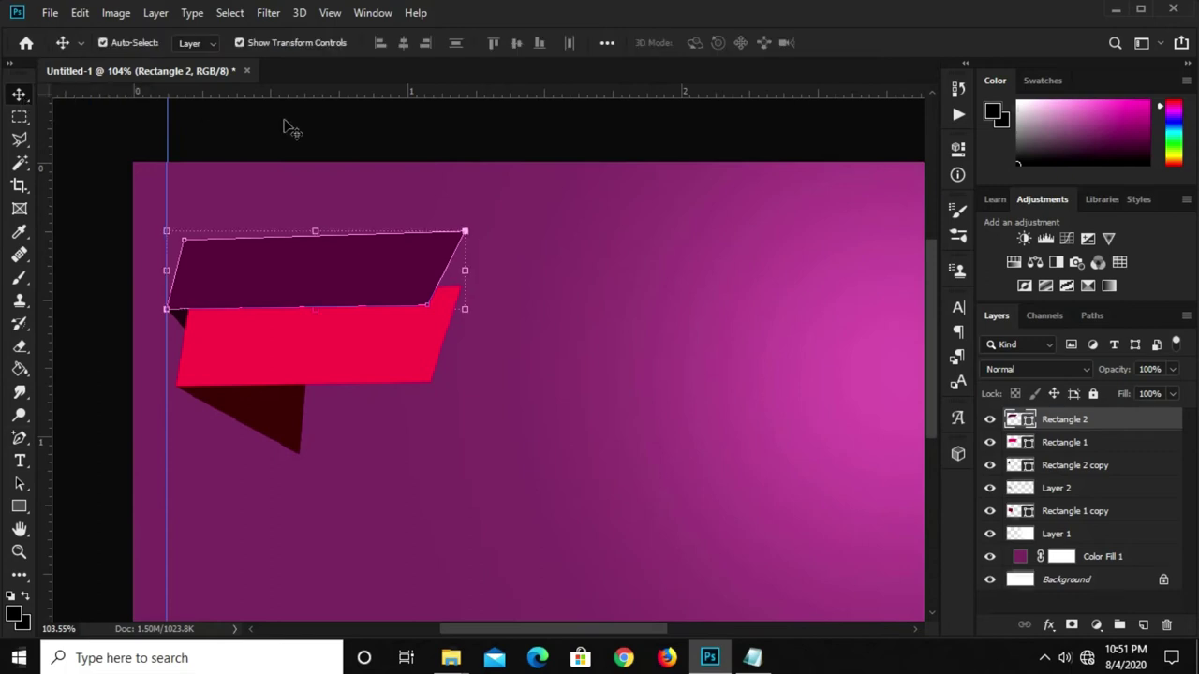
click(289, 125)
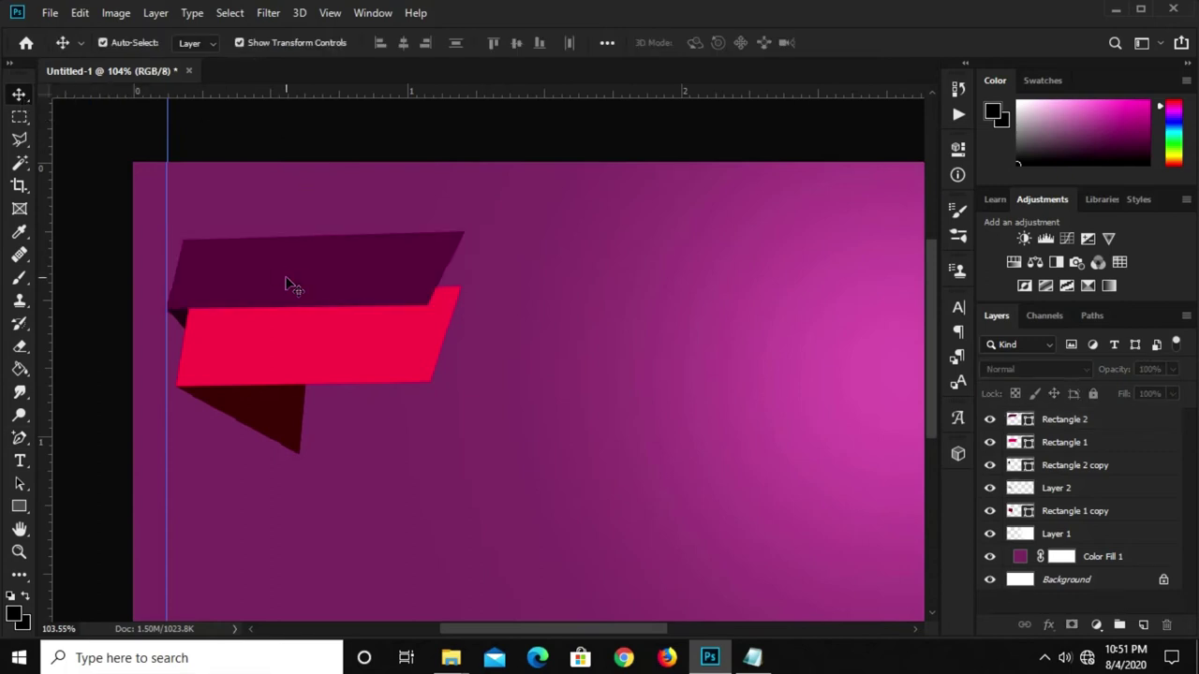
Add a new empty Layer 3 directly below Rectangle 2
alt+scroll(288, 284, up, 1)
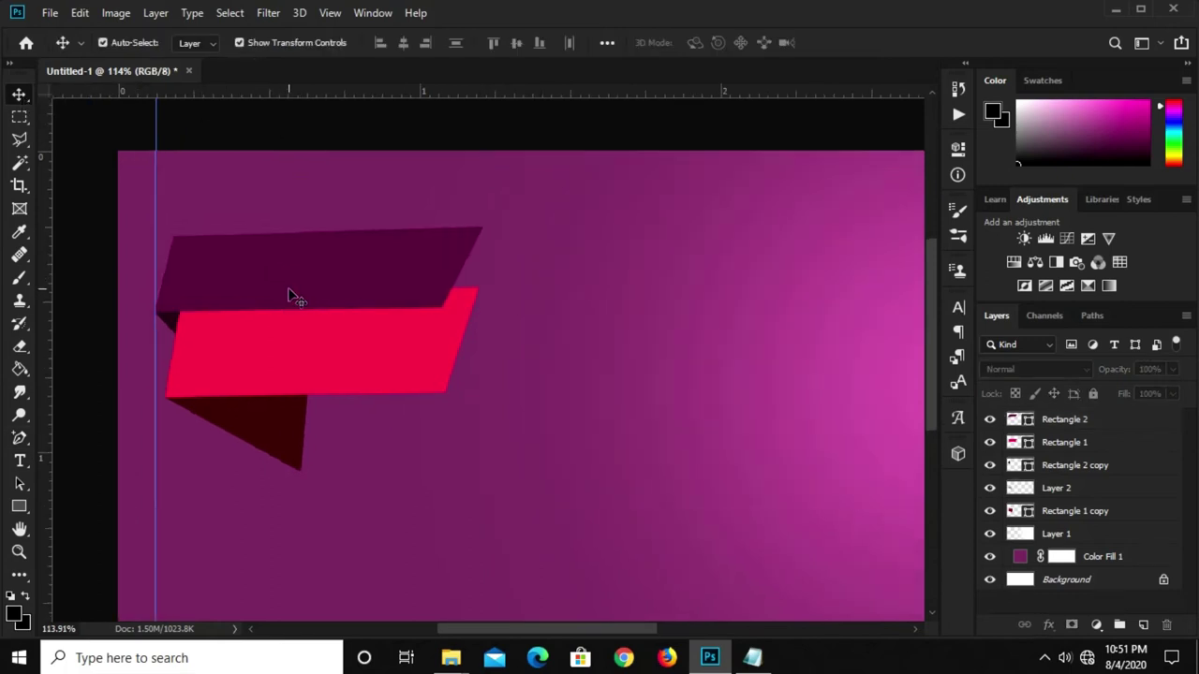
click(314, 295)
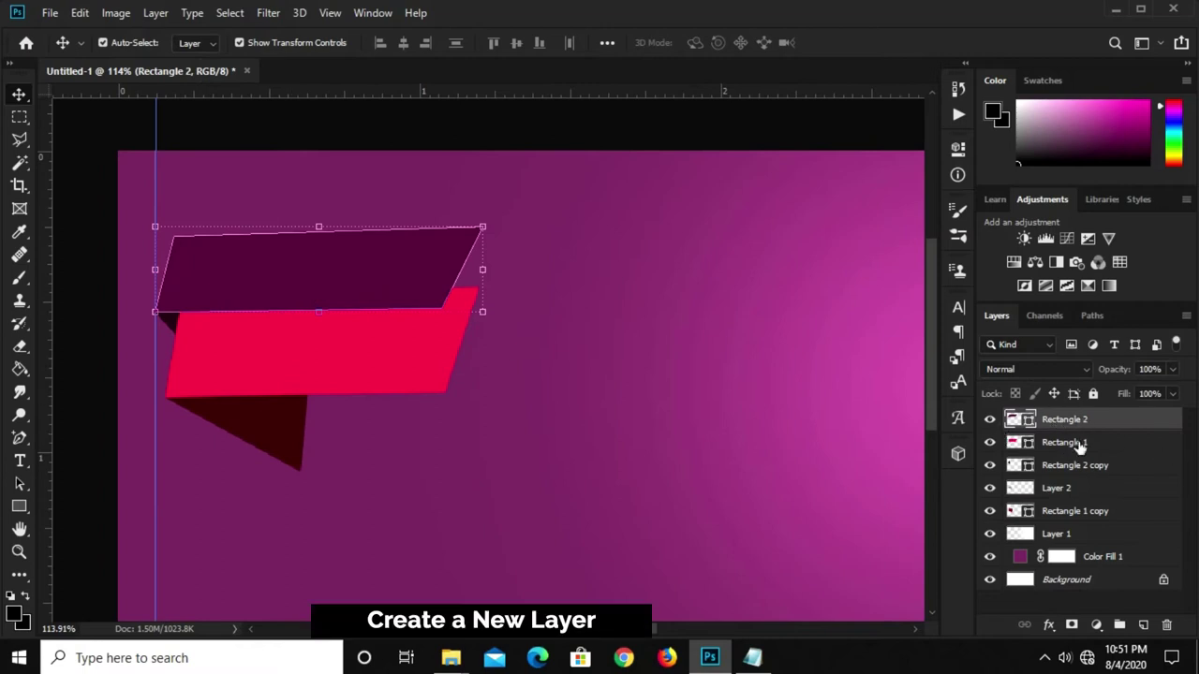
click(1144, 624)
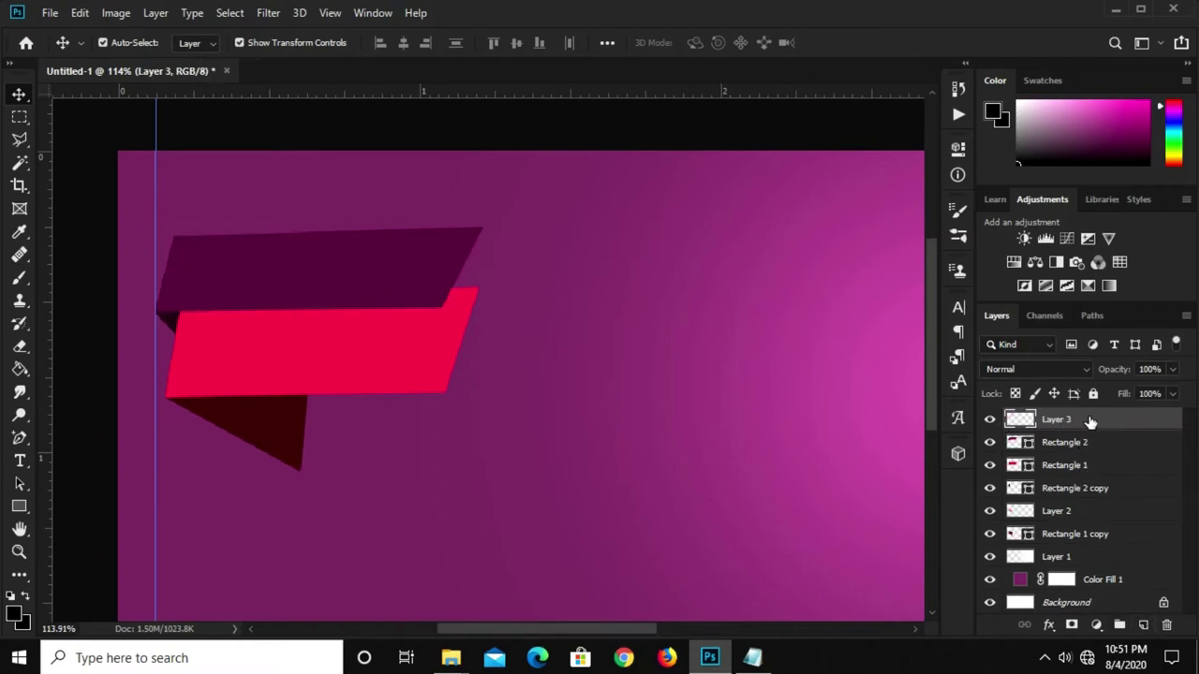
drag(1089, 447, 1087, 450)
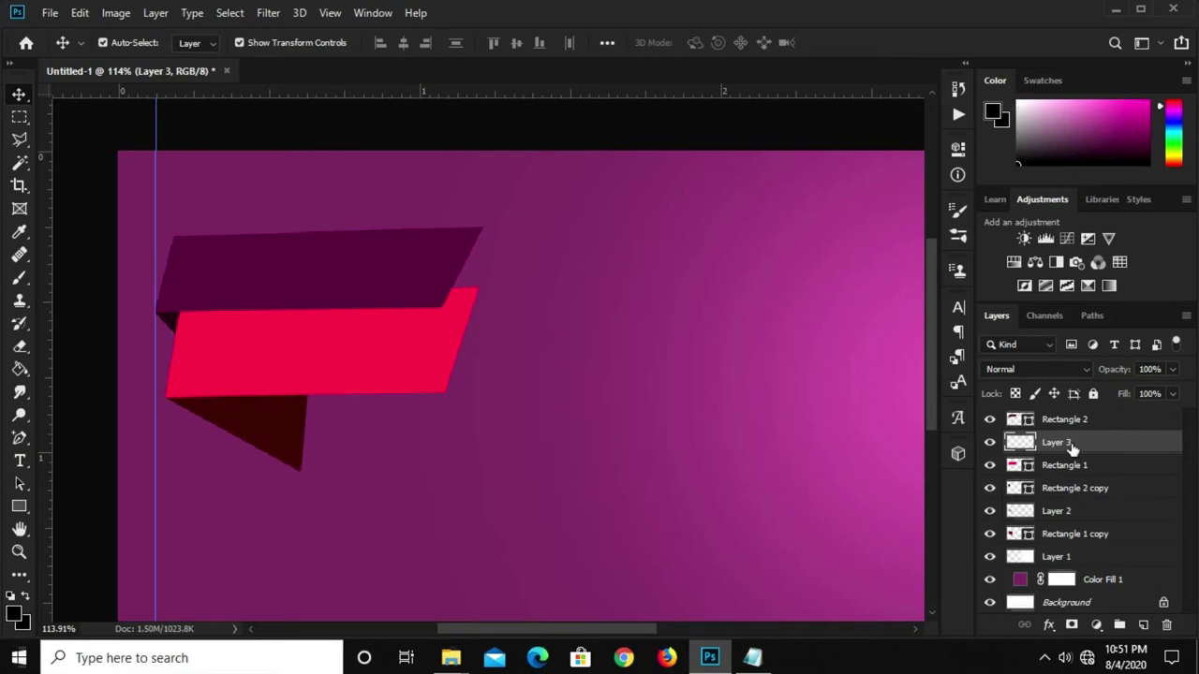
Choose the Brush tool and set the foreground colour to black
click(18, 277)
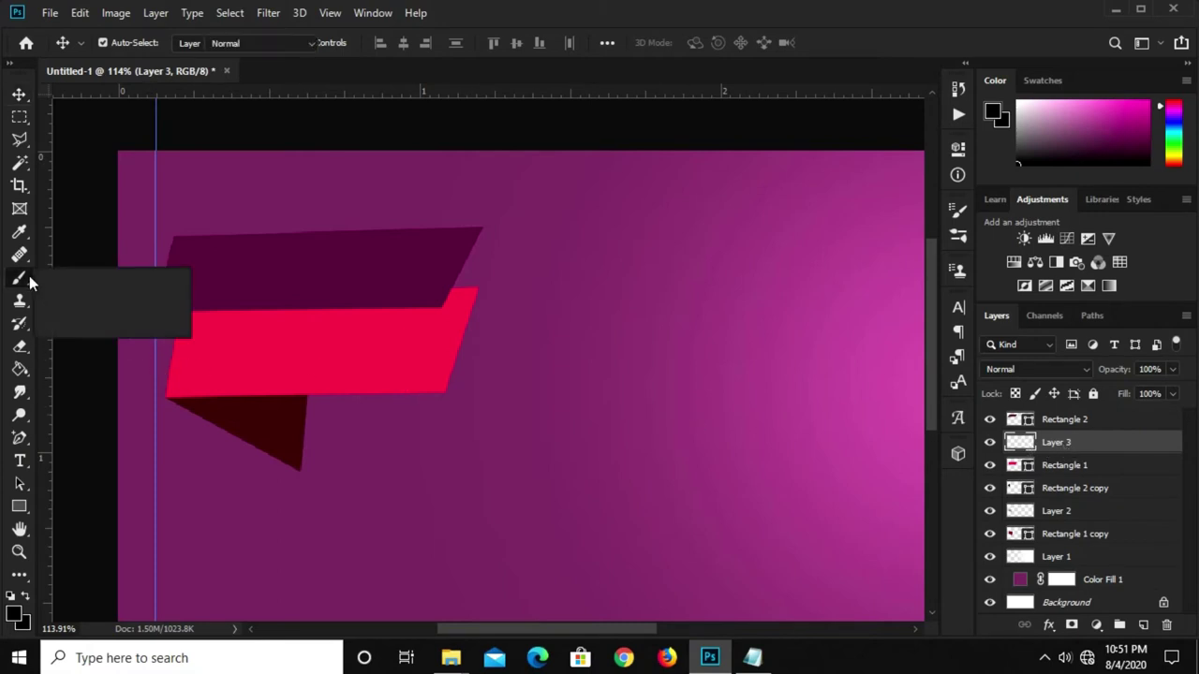
right_click(29, 276)
click(130, 283)
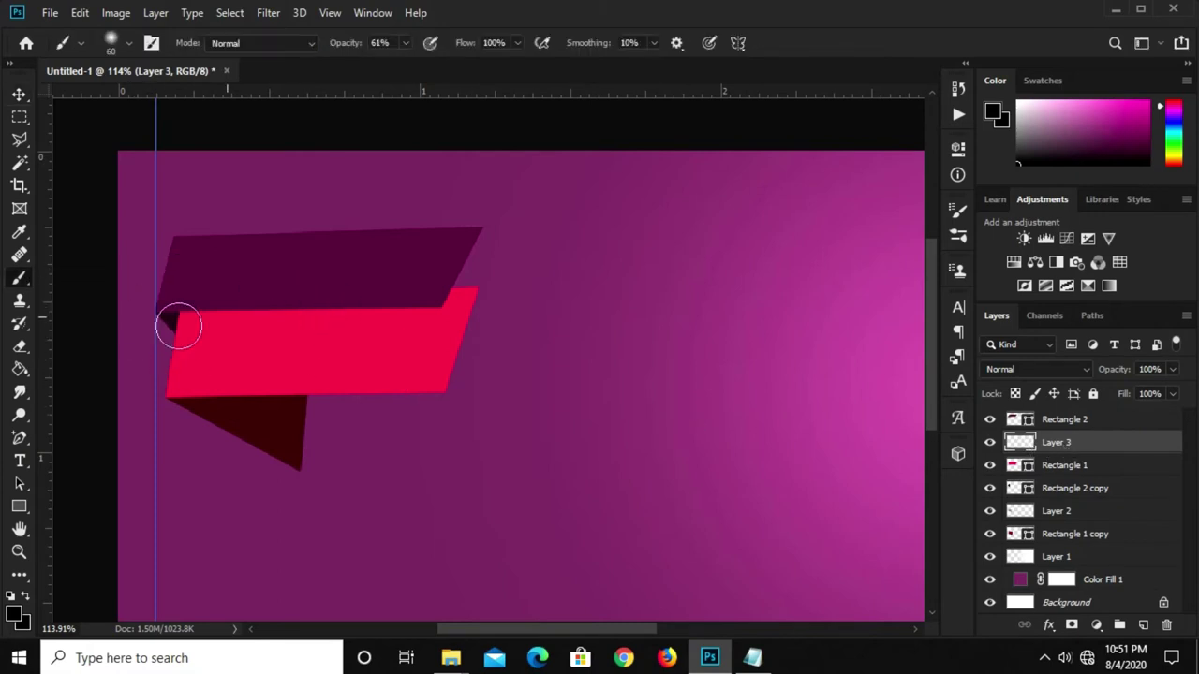
click(14, 614)
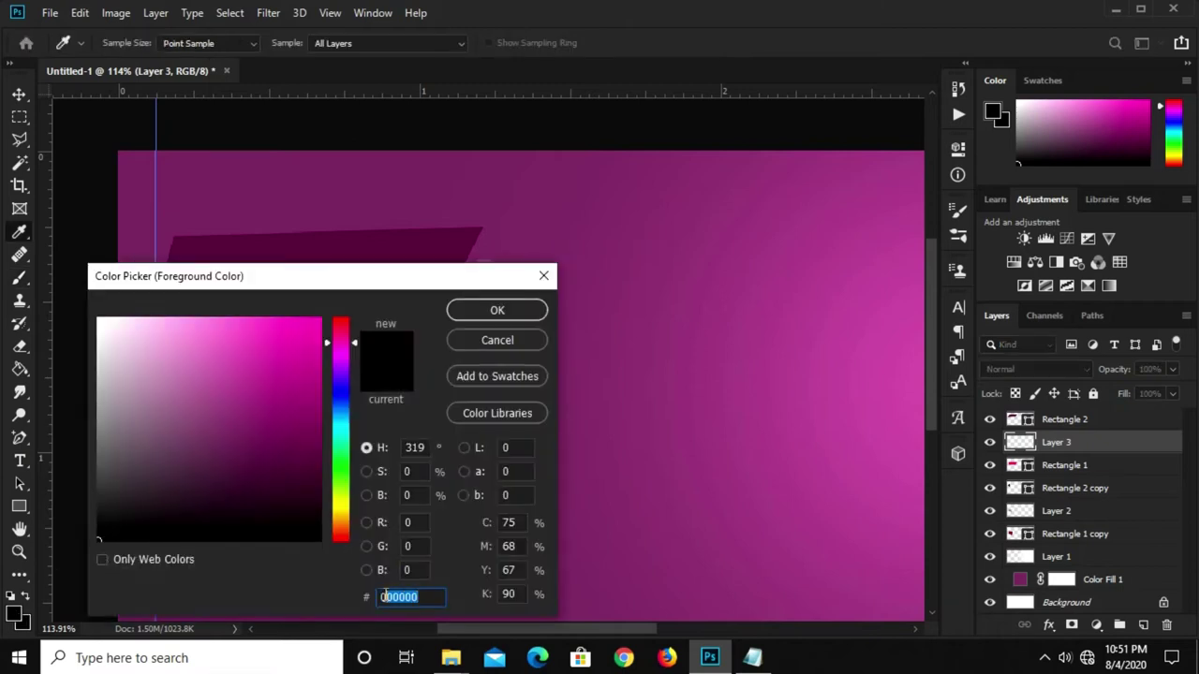
click(497, 310)
Paint a soft black shadow along the pink band's top edge under the plum panel
scroll(195, 300, up, 1)
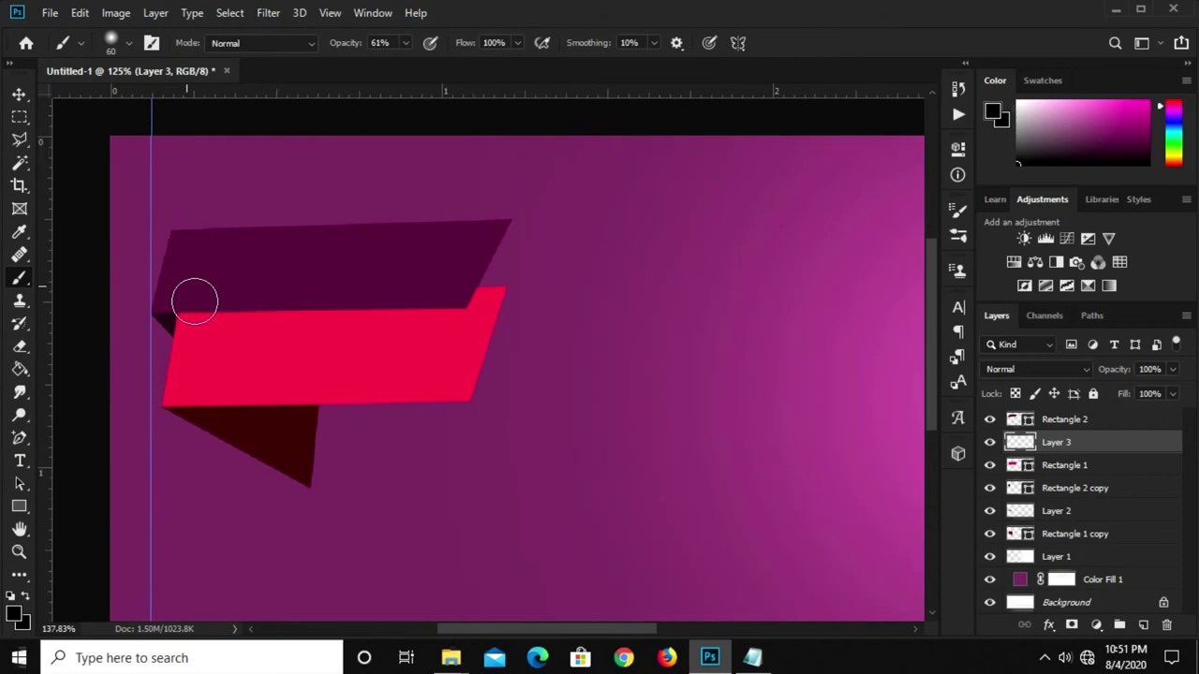
scroll(195, 301, up, 2)
scroll(195, 301, up, 1)
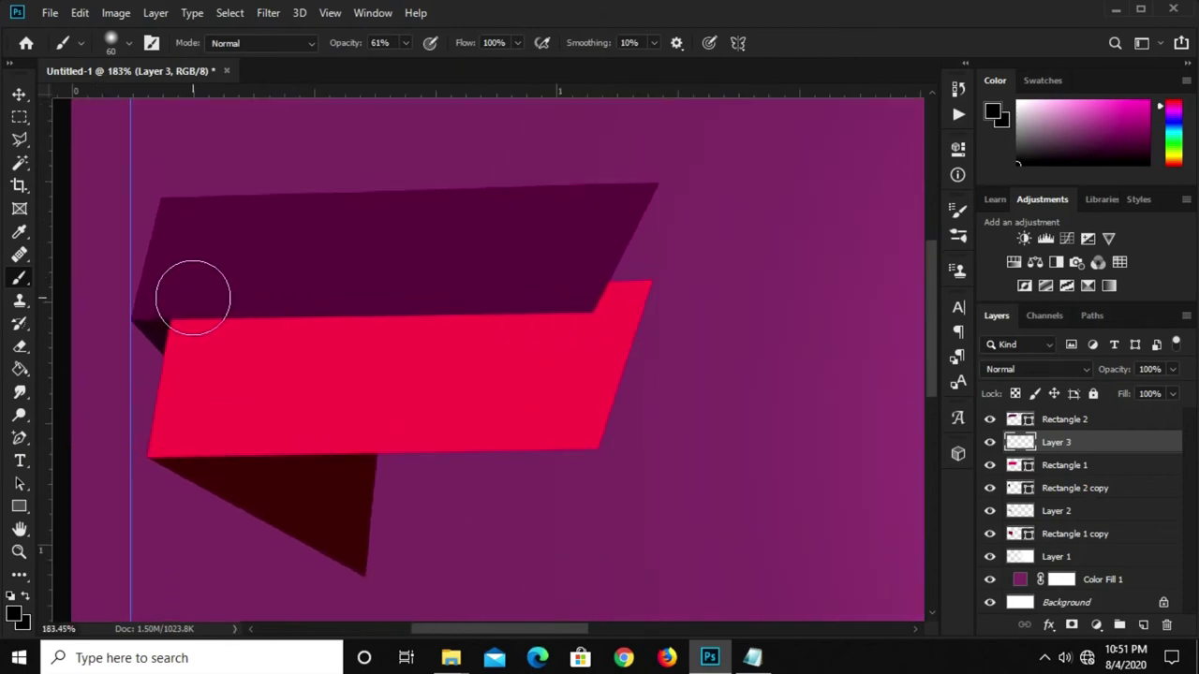
drag(193, 298, 484, 302)
drag(577, 295, 381, 300)
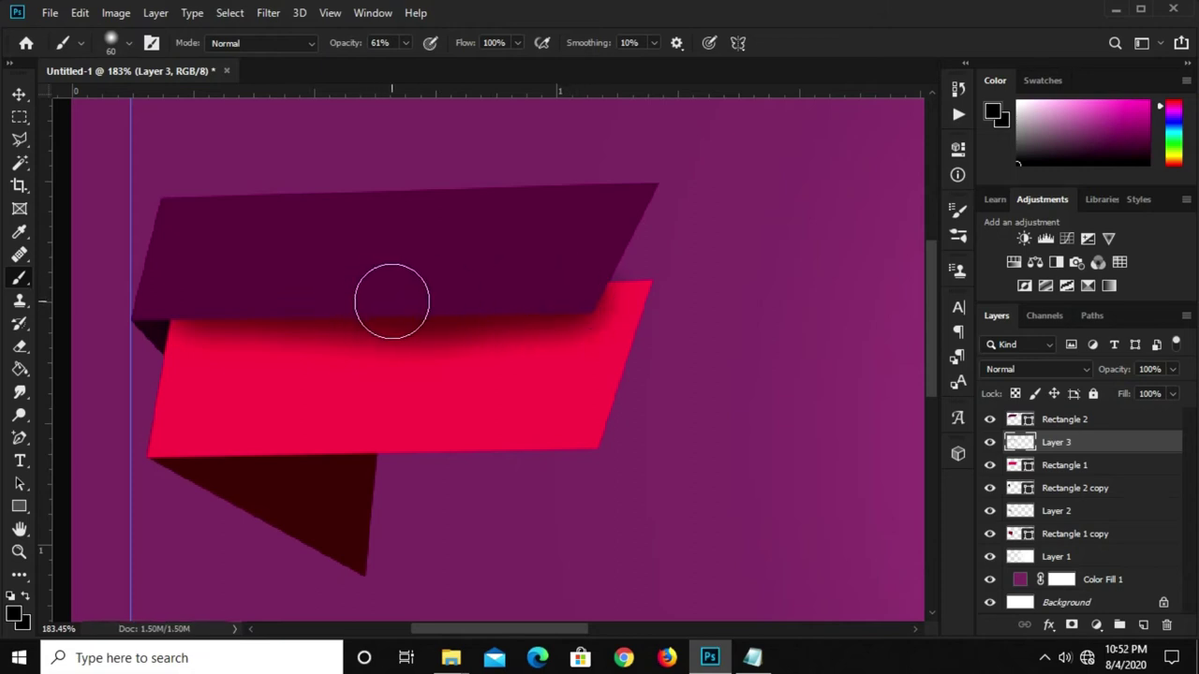
mouse_move(385, 299)
mouse_down()
mouse_move(176, 291)
mouse_move(567, 297)
mouse_up()
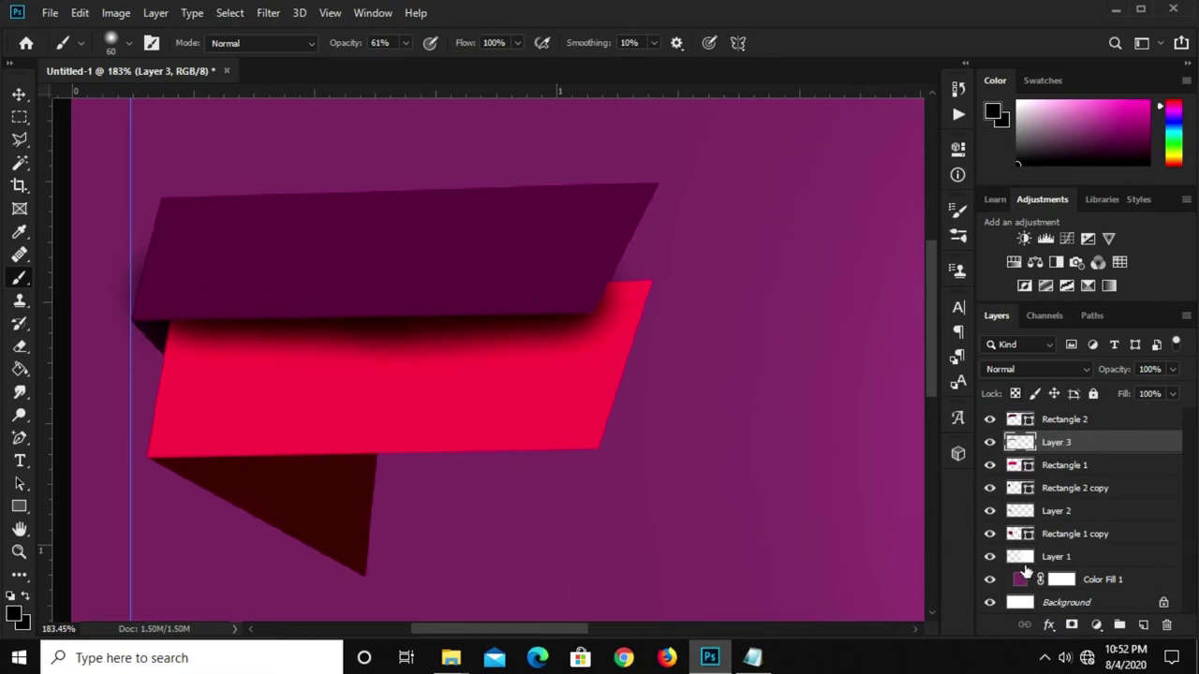
Add a layer mask to Layer 3 and brush black to fade the shadow's right end
click(1071, 625)
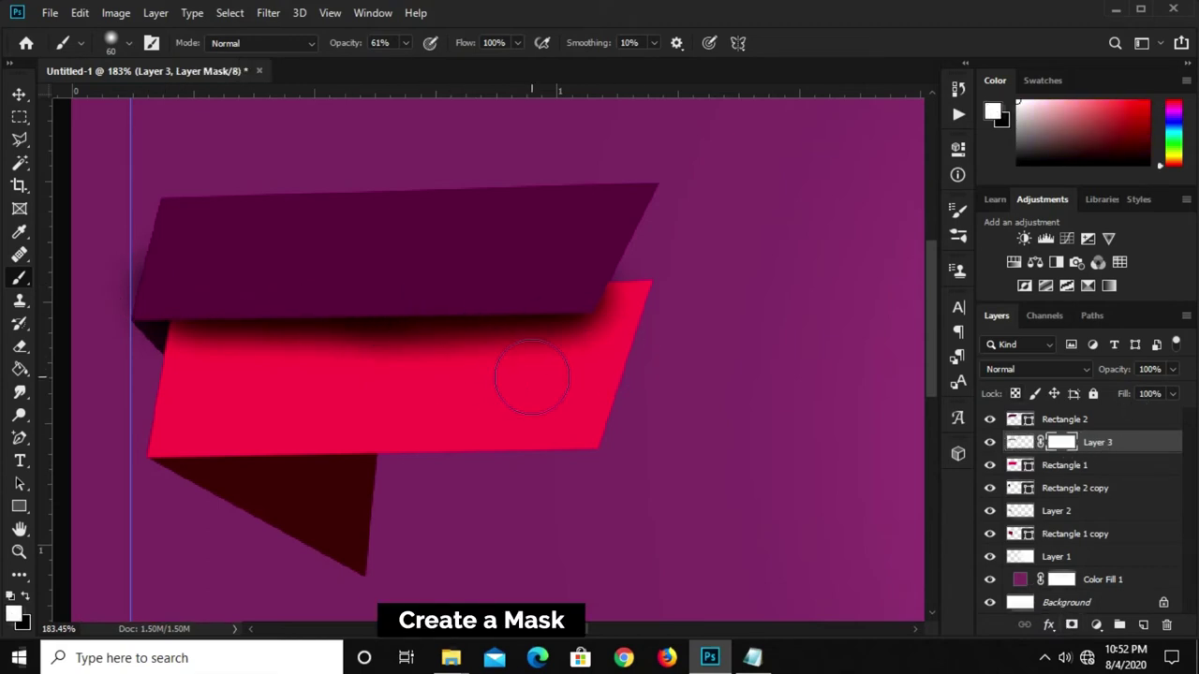
click(28, 598)
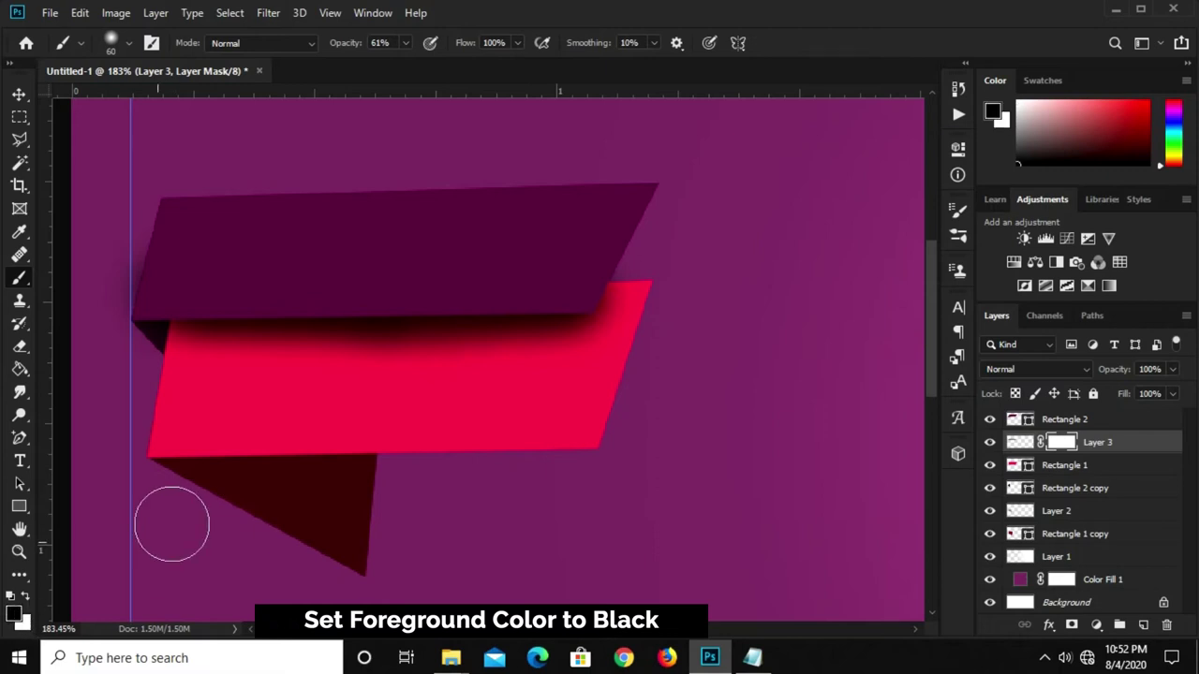
mouse_move(573, 351)
mouse_down()
mouse_move(524, 368)
mouse_move(361, 378)
mouse_up()
drag(652, 281, 642, 308)
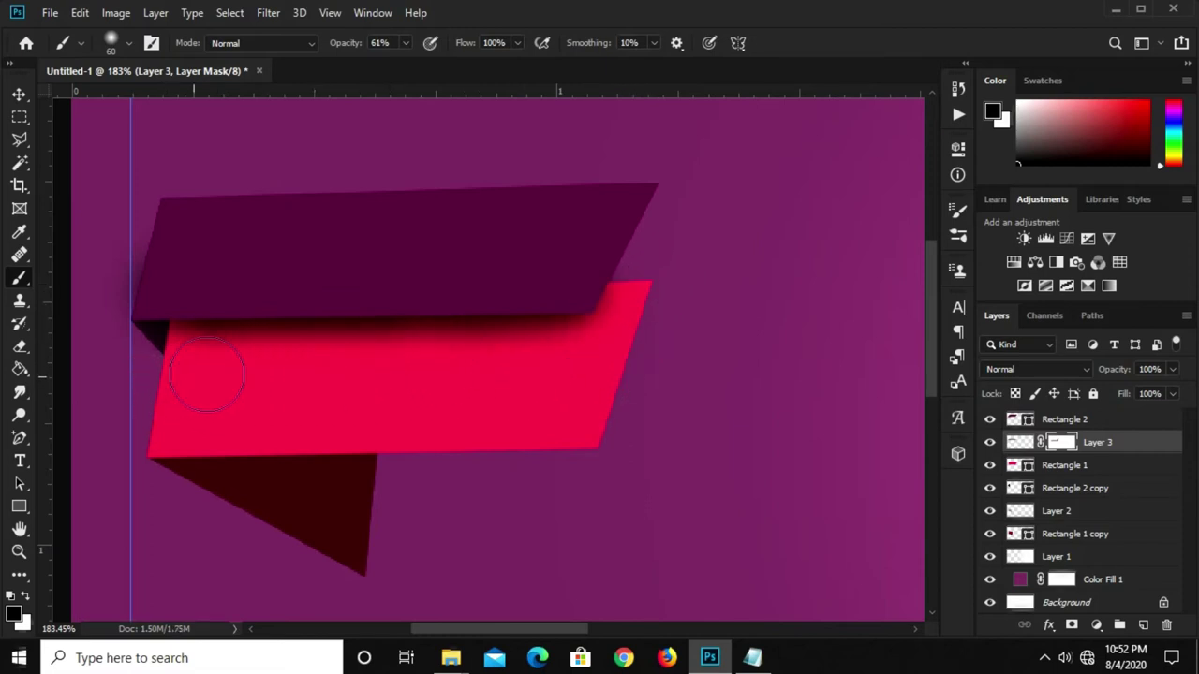
Set Layer 3's opacity to 75%
click(1172, 371)
drag(1150, 394, 1142, 396)
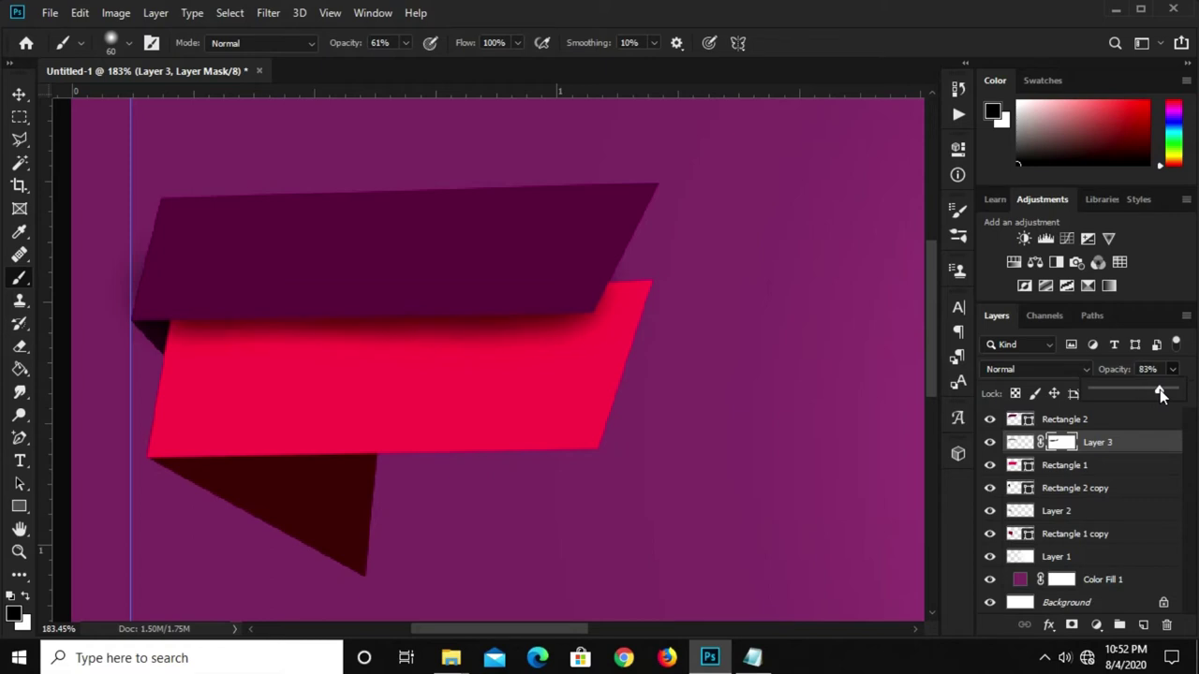
drag(1147, 389, 1150, 387)
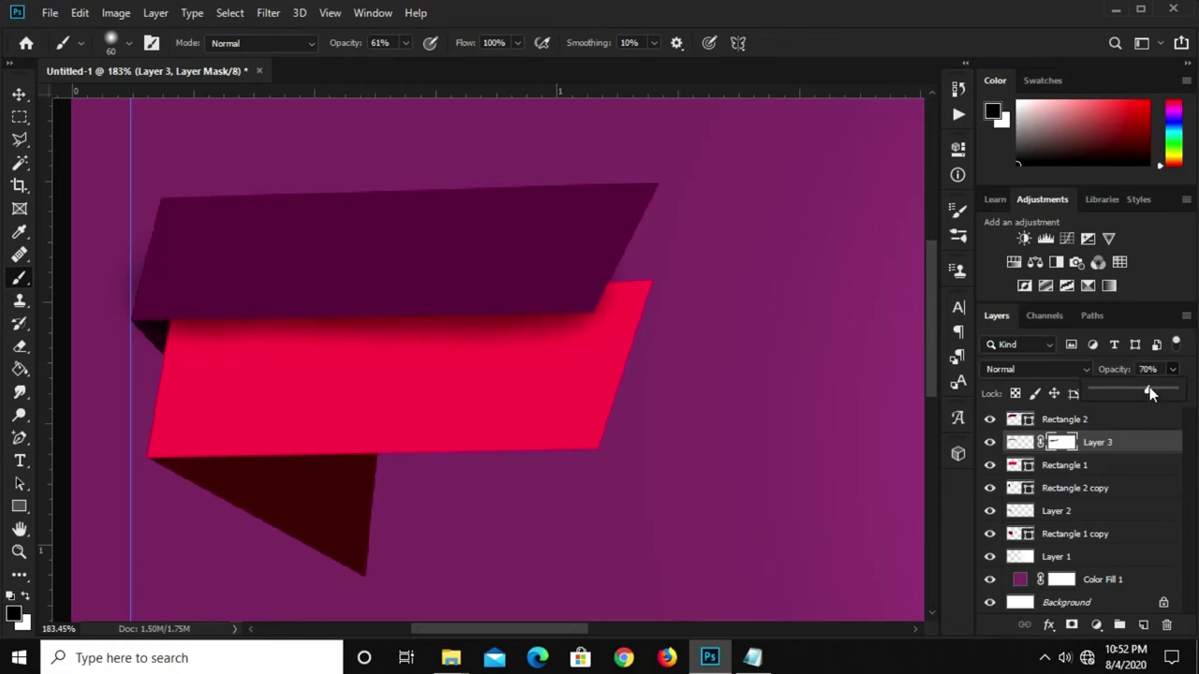
click(1151, 370)
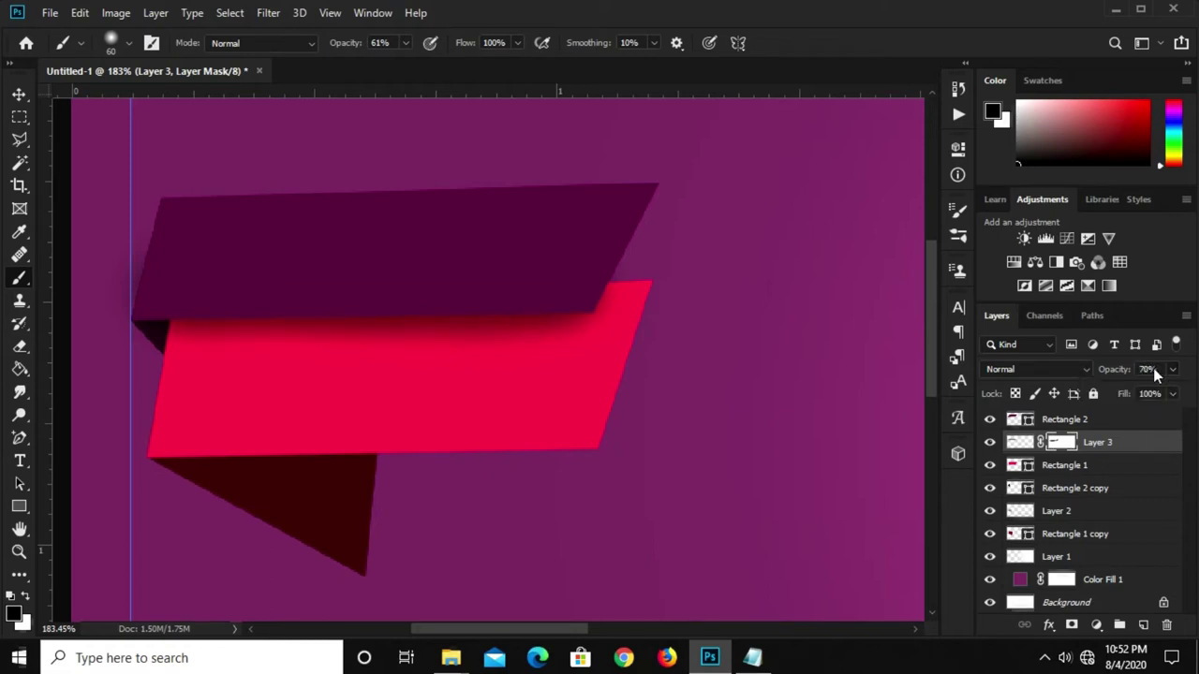
text(75)
key(Return)
key(v)
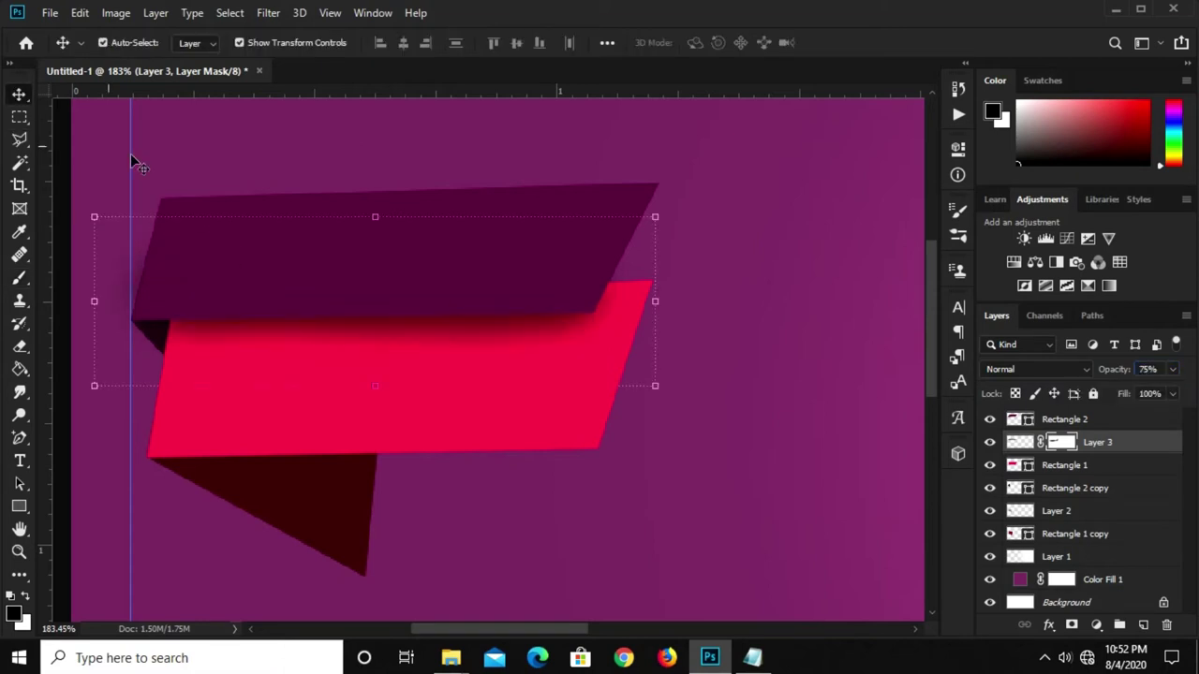
Toggle Layer 3's visibility to compare the shadow, then clear the layer selection
scroll(455, 197, down, 2)
scroll(455, 197, down, 2)
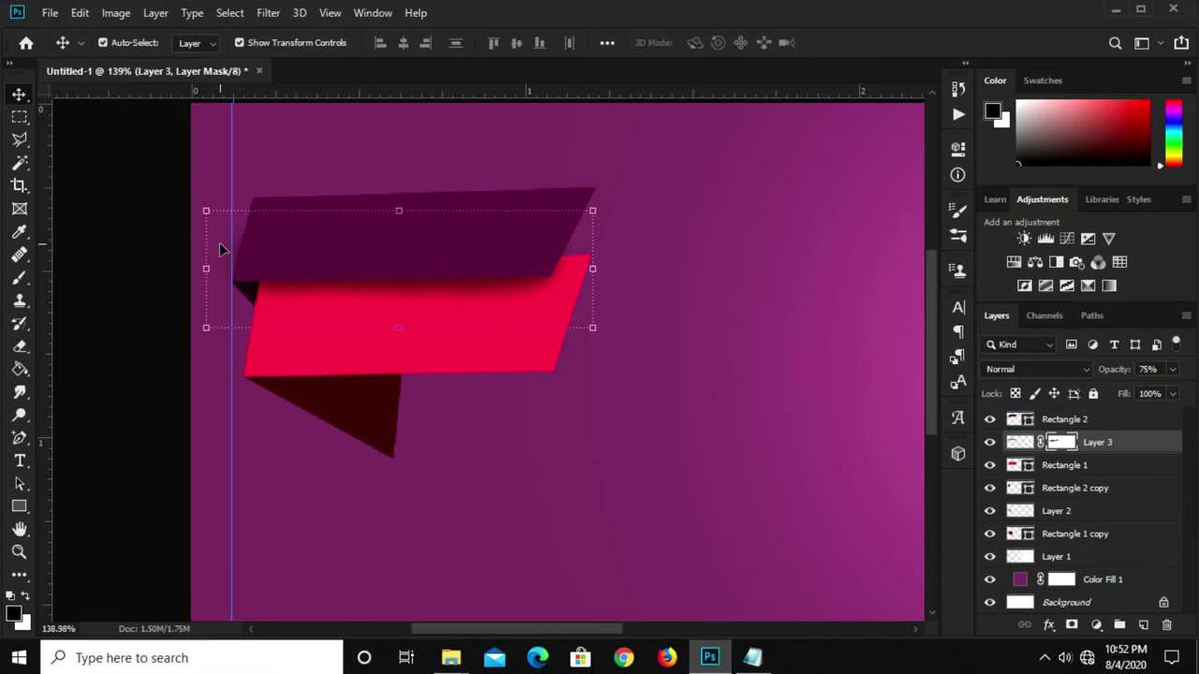
scroll(219, 245, up, 2)
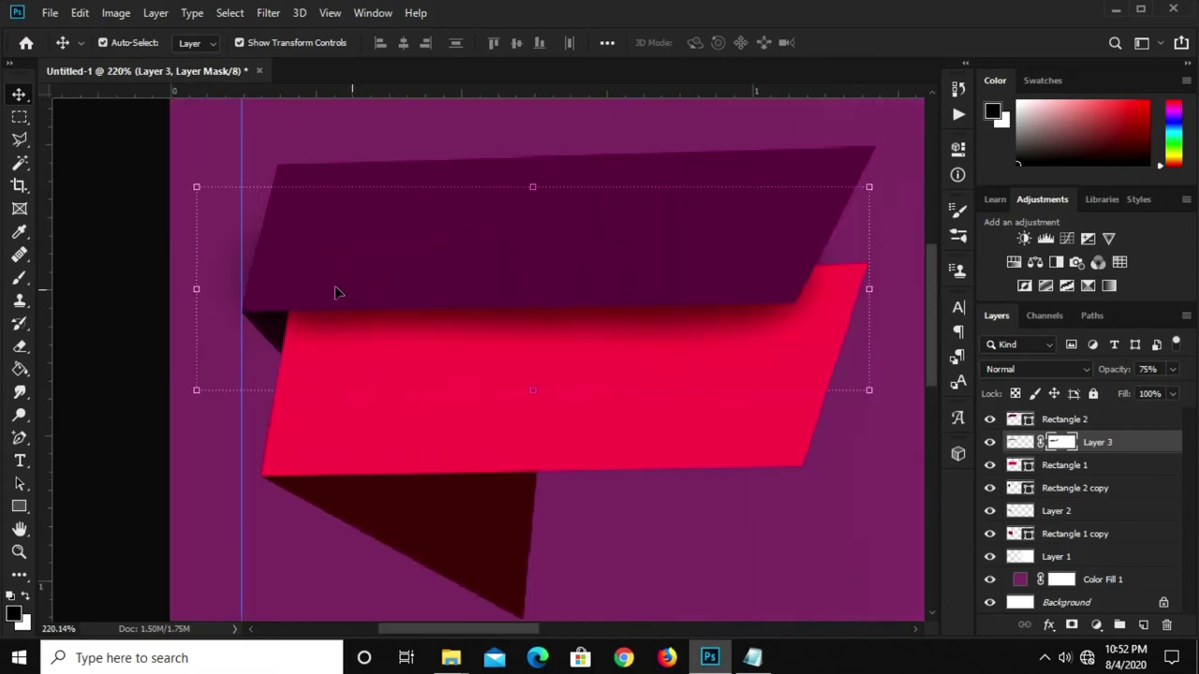
click(990, 443)
click(990, 444)
scroll(574, 339, down, 1)
scroll(574, 339, down, 2)
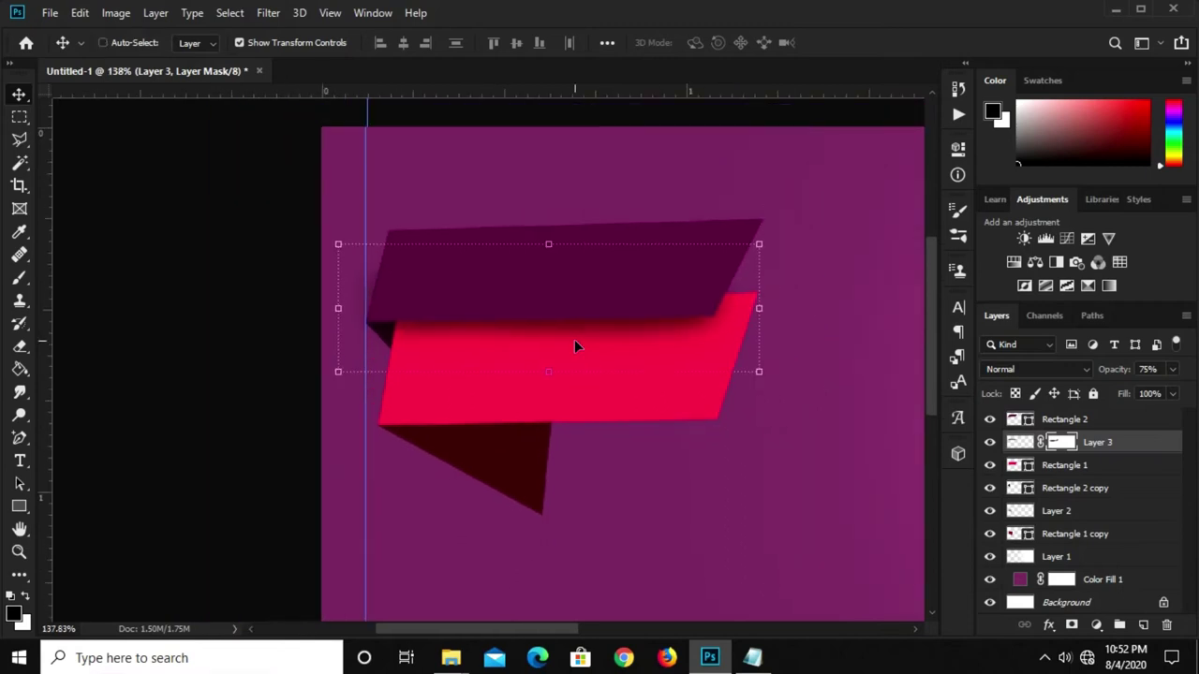
scroll(574, 339, down, 1)
scroll(540, 344, down, 1)
click(272, 195)
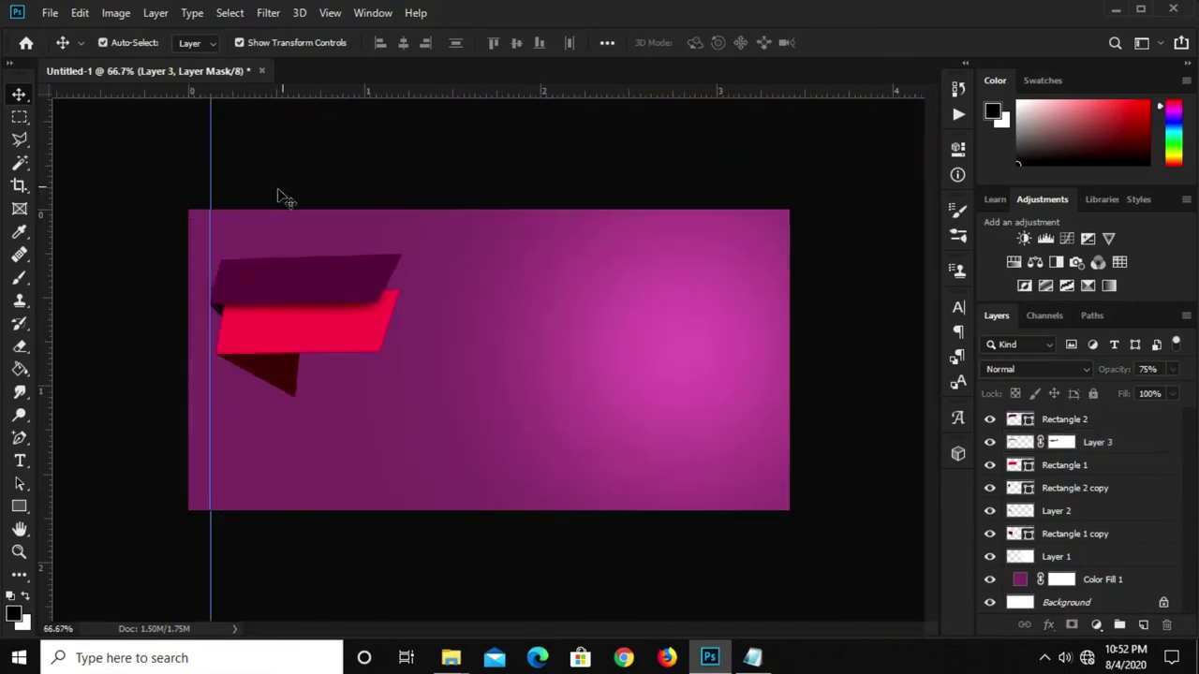
scroll(265, 194, up, 1)
scroll(265, 196, up, 1)
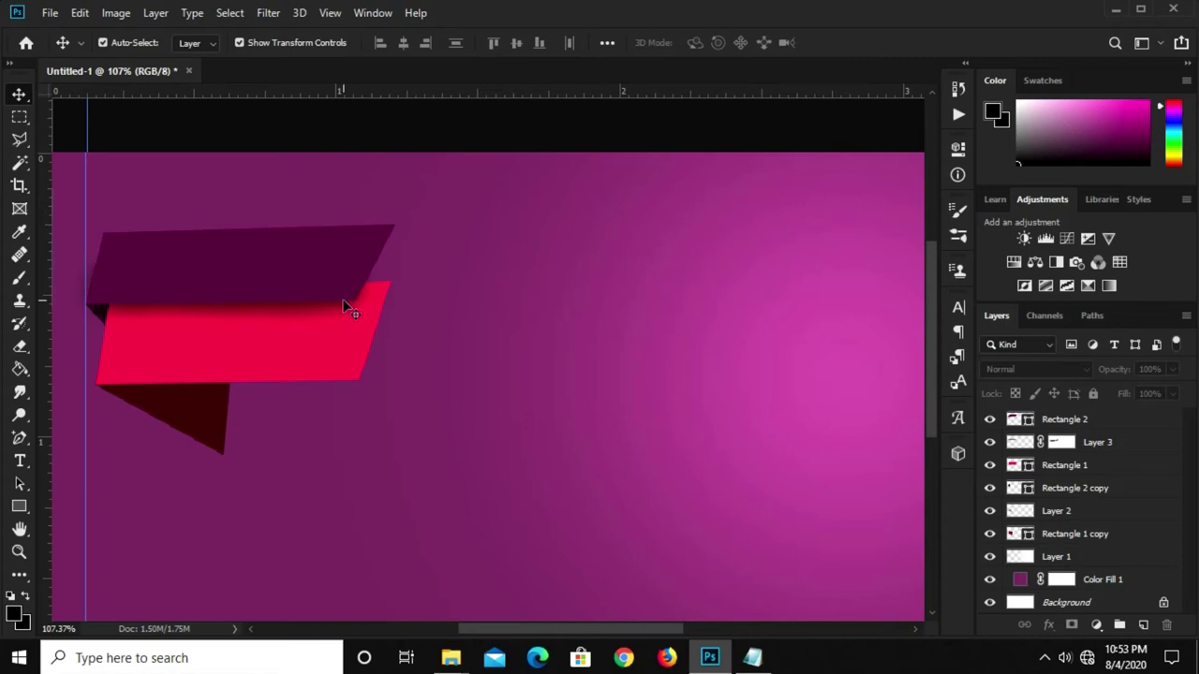
Select the Rectangle tool and copy the ffcb00 code from the notes toward the fill picker
right_click(18, 505)
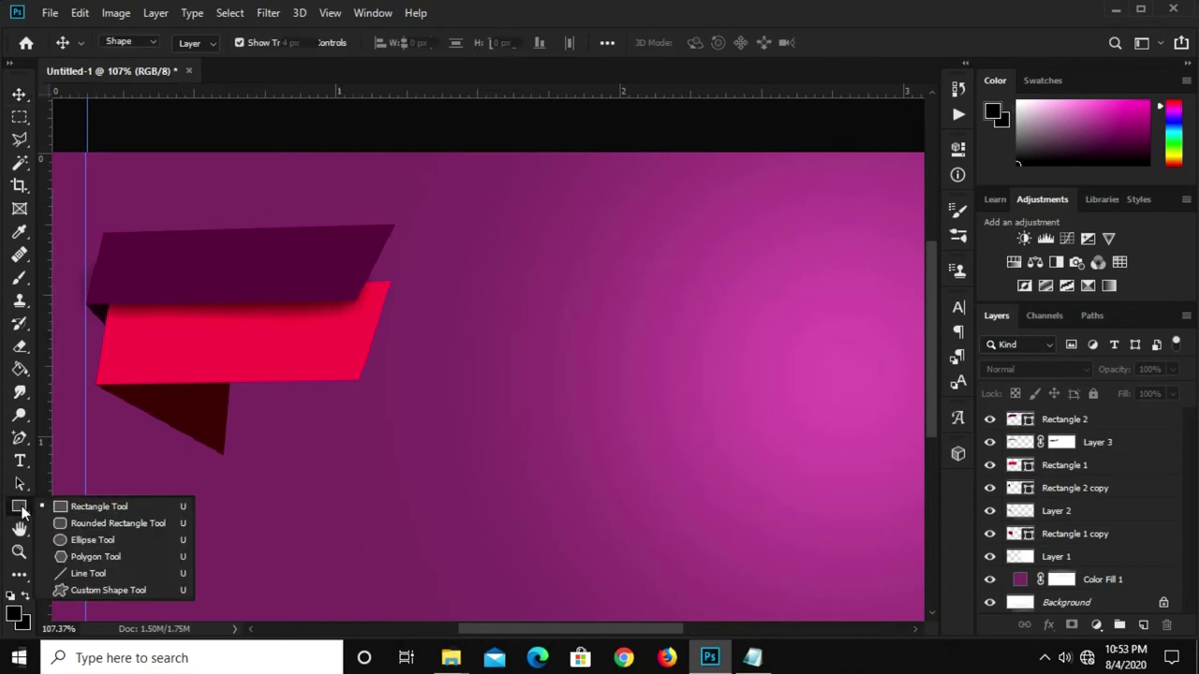
click(115, 506)
click(199, 42)
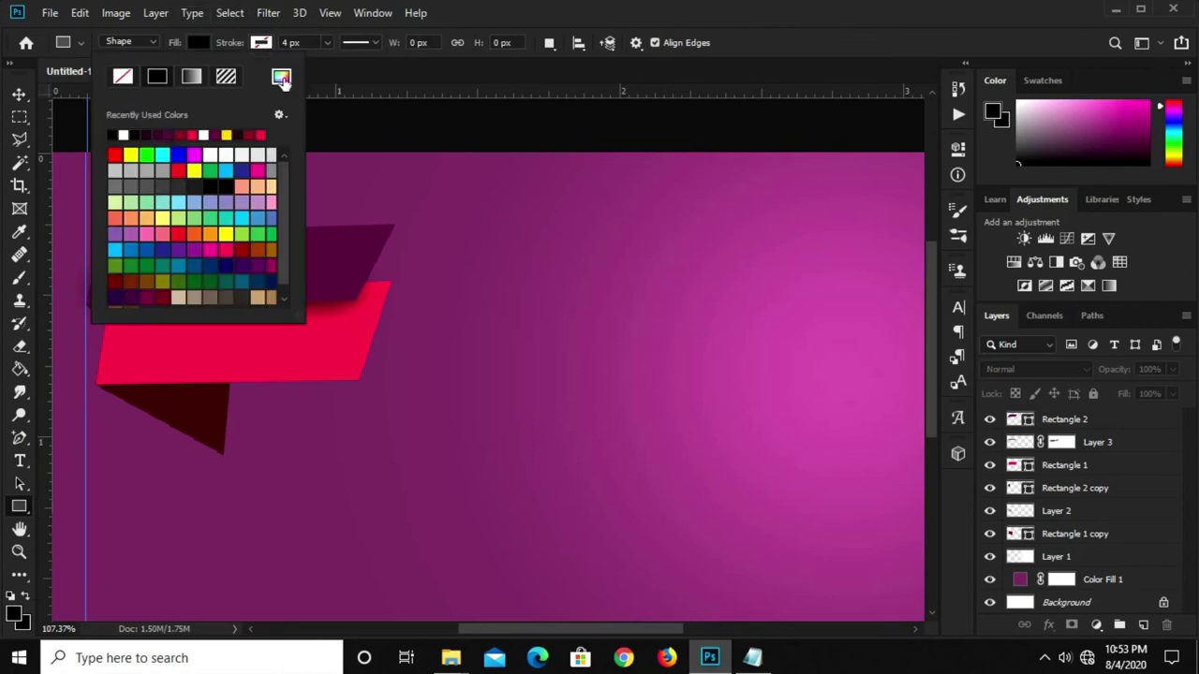
click(281, 76)
click(752, 657)
drag(588, 513, 549, 515)
right_click(554, 513)
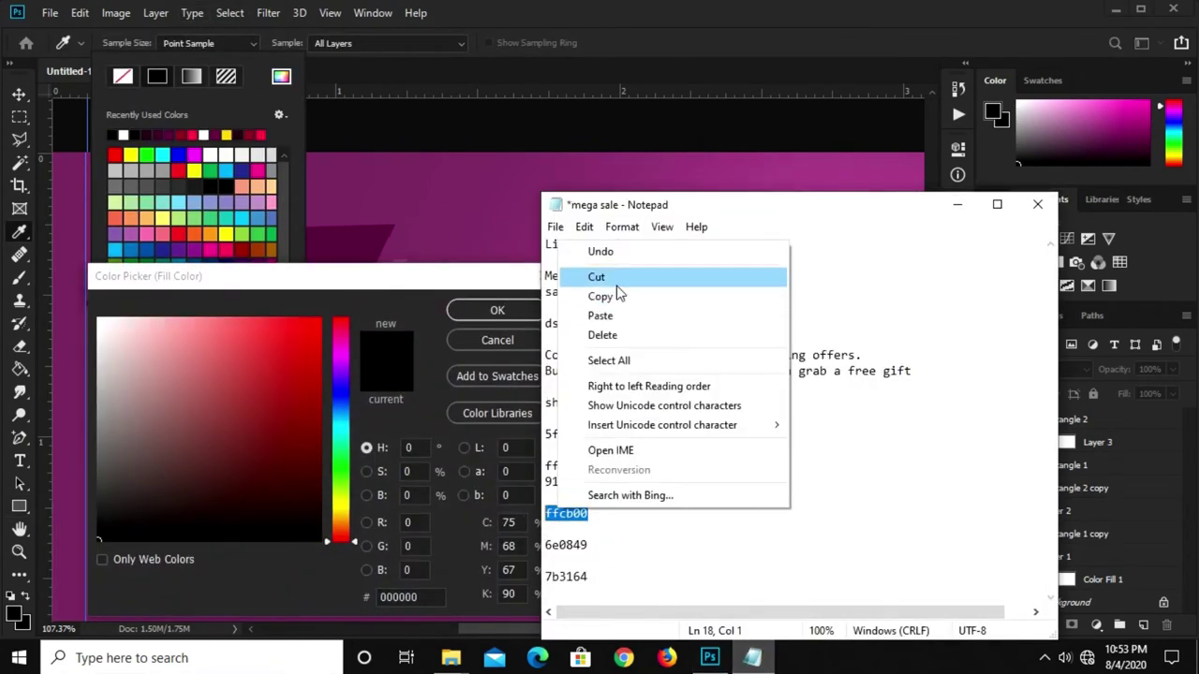
click(573, 296)
click(403, 597)
right_click(400, 599)
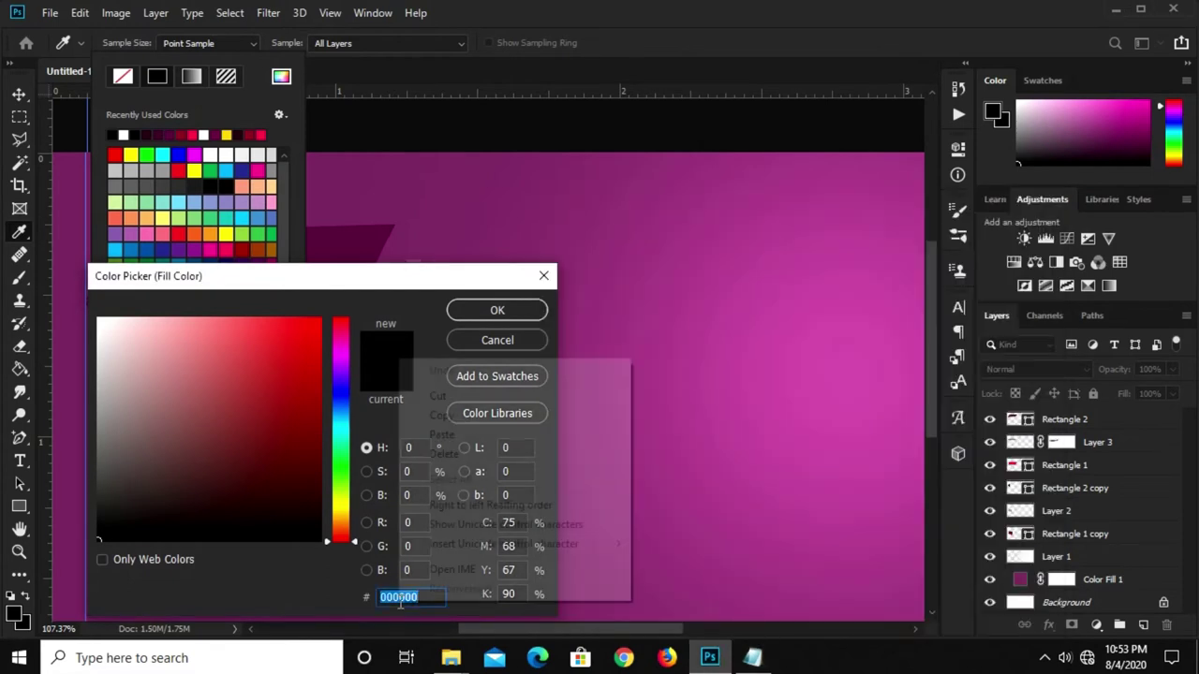
click(467, 421)
mouse_move(752, 658)
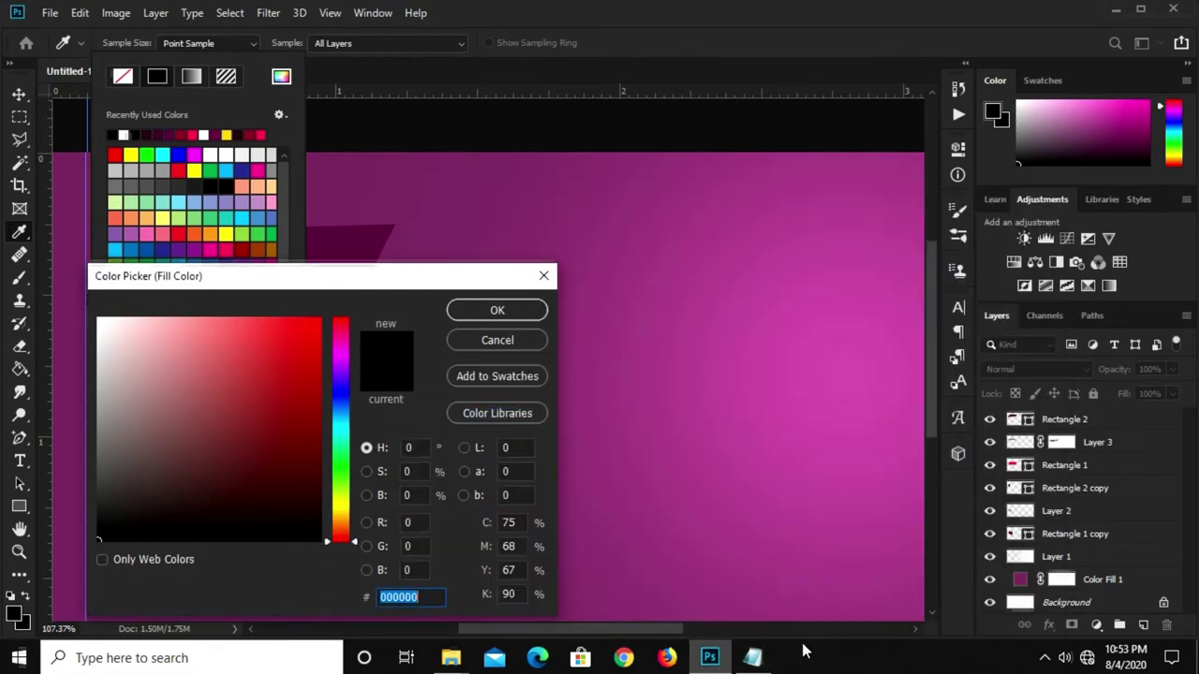
Copy ffcb00 again and apply it as the yellow shape fill colour
click(755, 660)
right_click(576, 515)
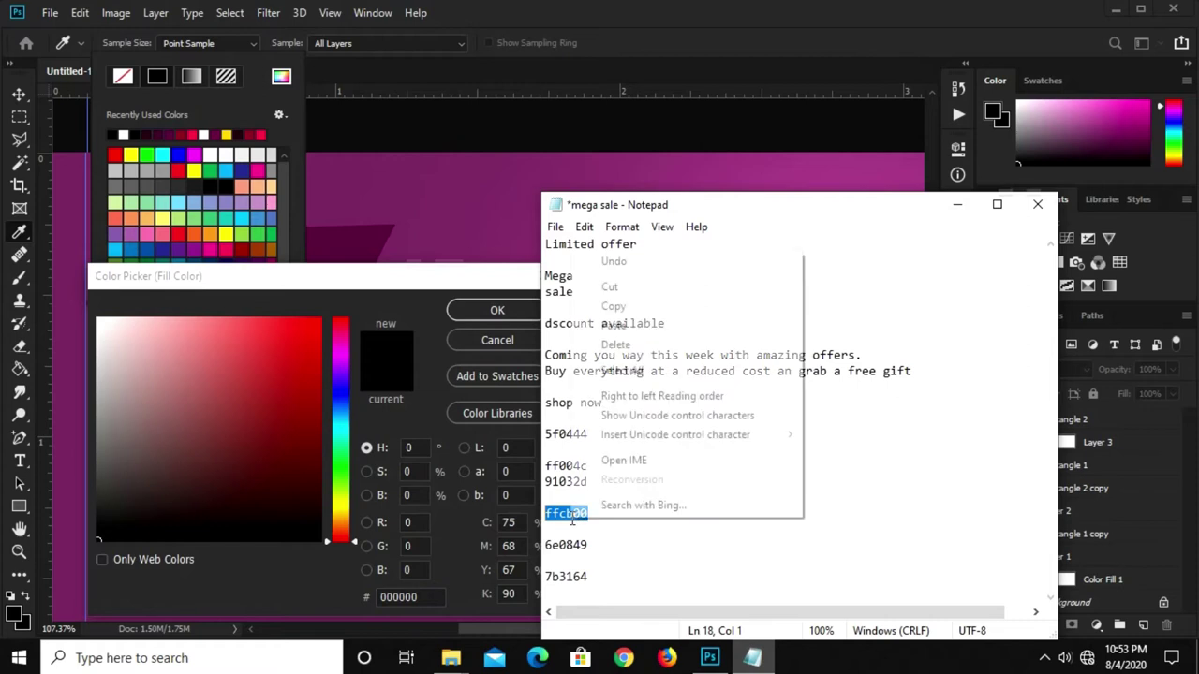
click(613, 307)
click(400, 597)
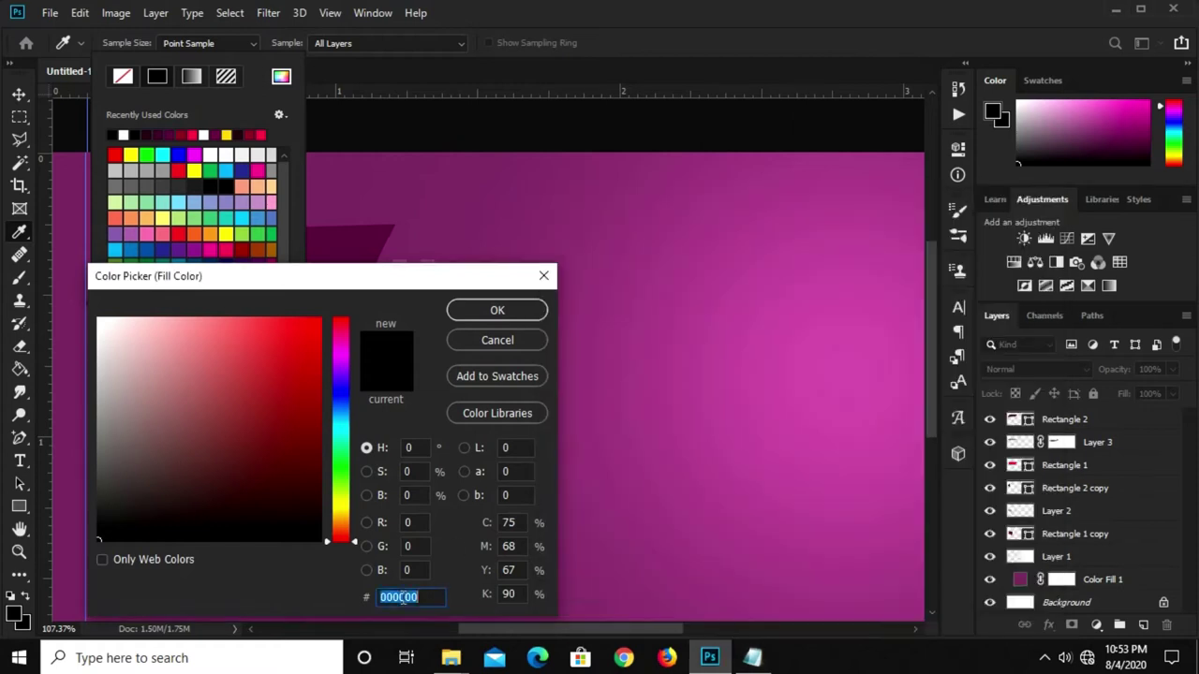
right_click(401, 597)
click(444, 430)
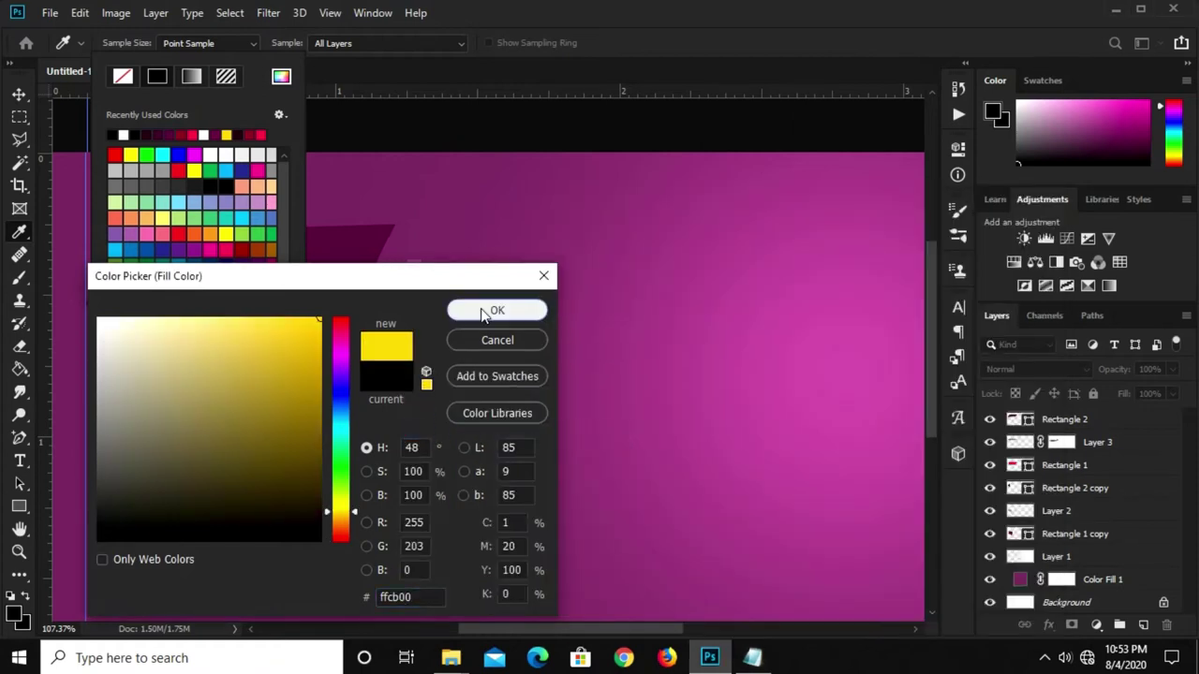
click(485, 311)
click(295, 249)
Draw a 234×34 px yellow rectangle right of the ribbon with 17 px rounded corners
drag(451, 279, 671, 311)
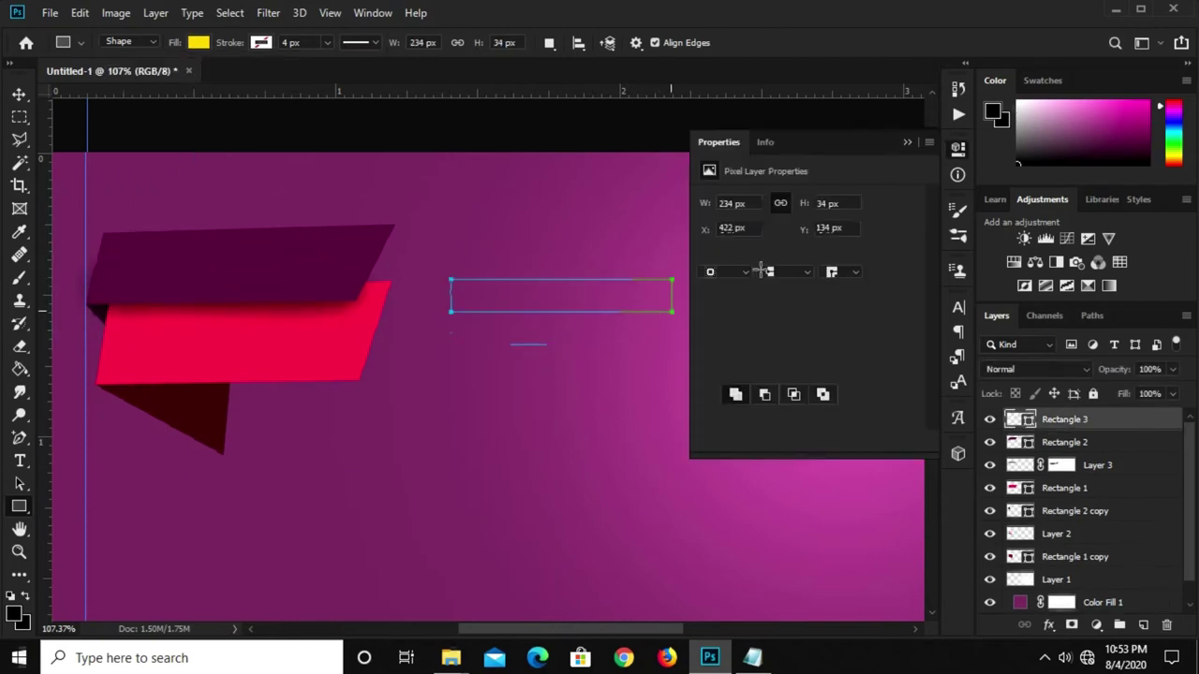
mouse_move(853, 317)
mouse_down()
mouse_move(873, 319)
mouse_move(927, 178)
mouse_up()
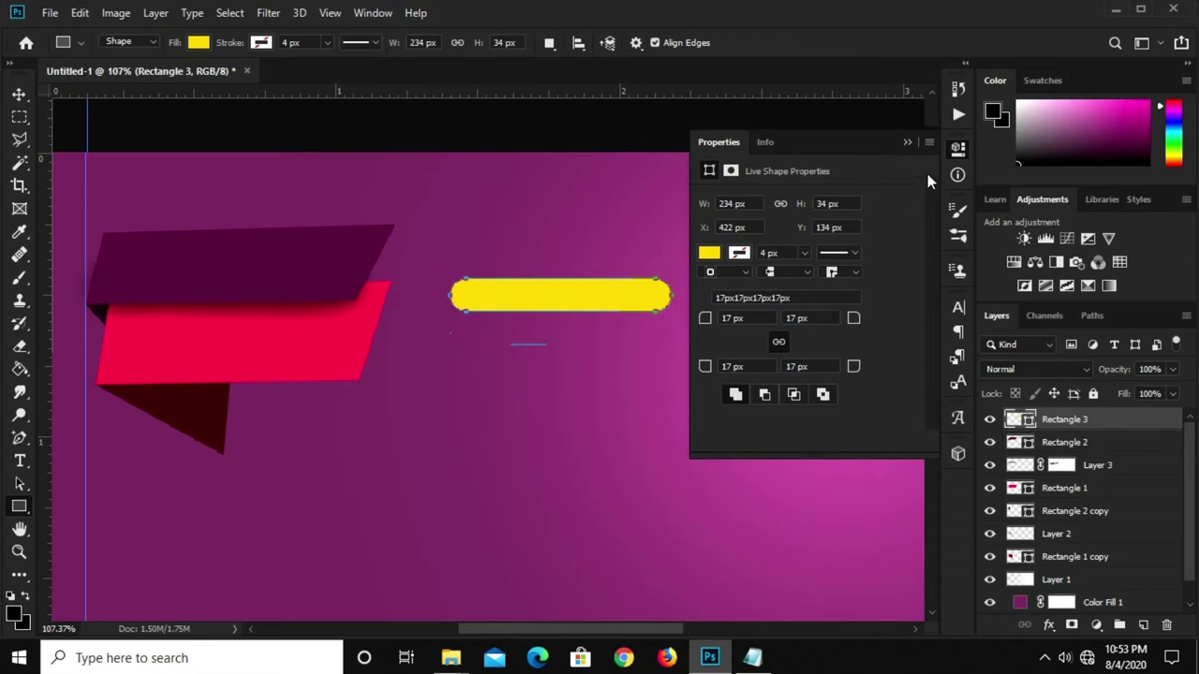
click(907, 143)
Move the yellow pill onto the dark ribbon's top edge and rotate it roughly level
key(v)
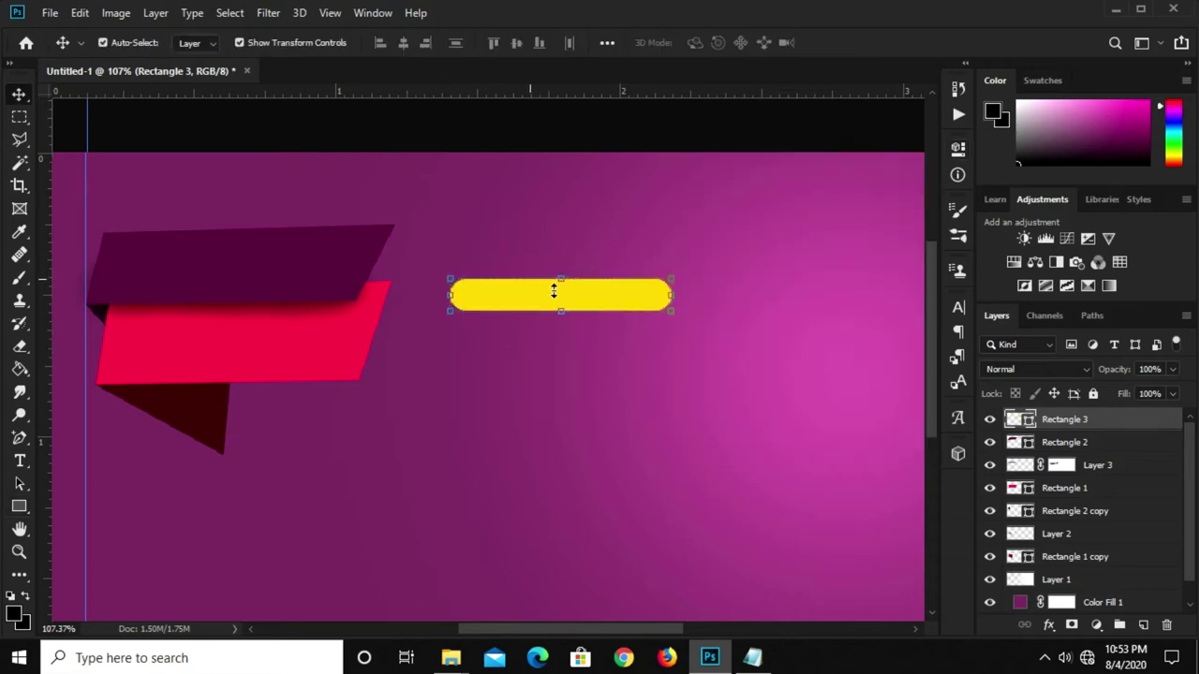
drag(553, 293, 236, 242)
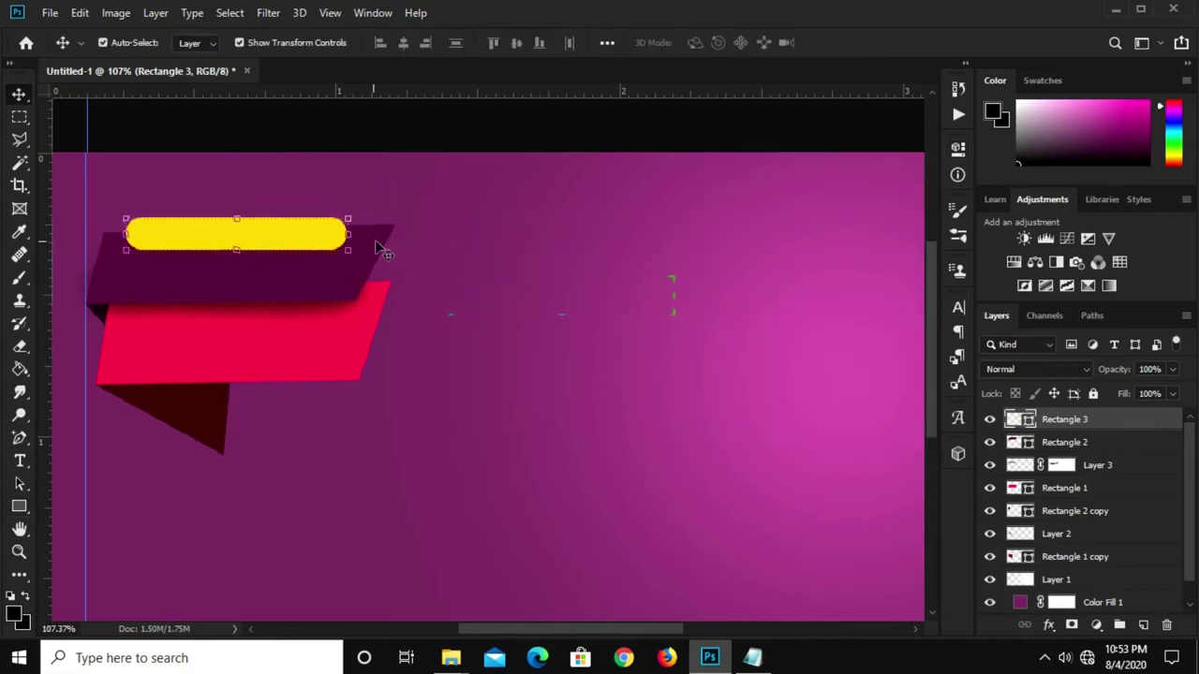
key(ctrl+t)
drag(368, 223, 369, 208)
drag(242, 230, 244, 222)
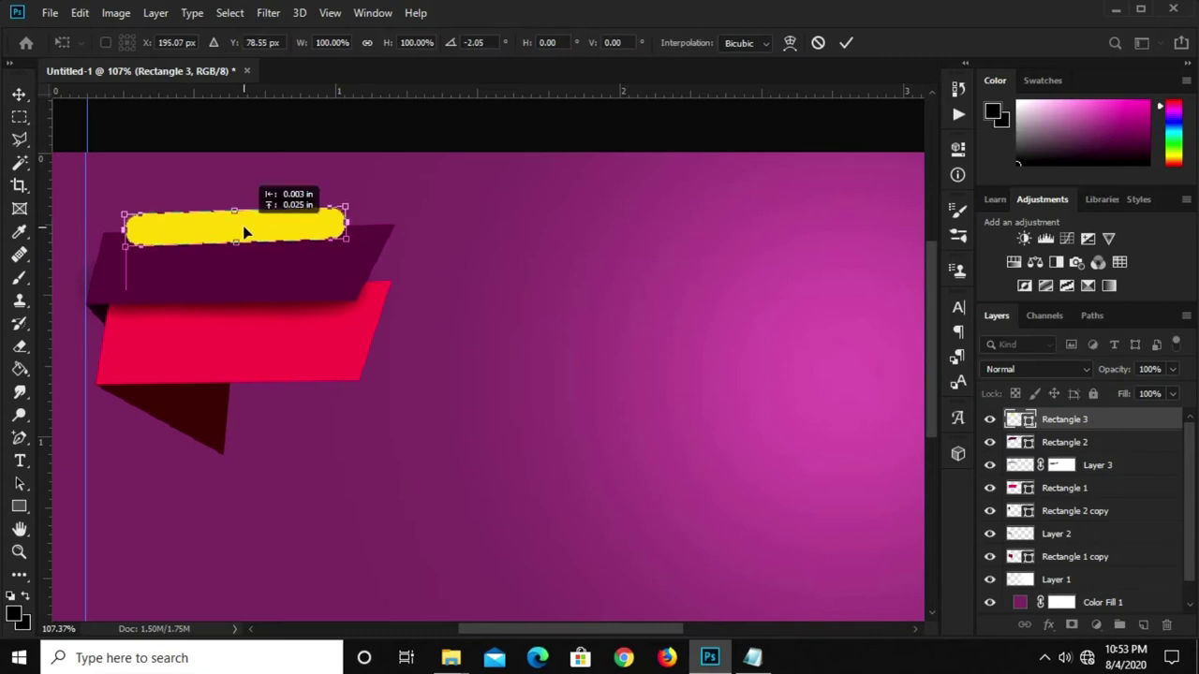
key(Return)
Reapply a transform to the pill, then select the magenta background layer and zoom out
click(239, 223)
scroll(214, 220, up, 2)
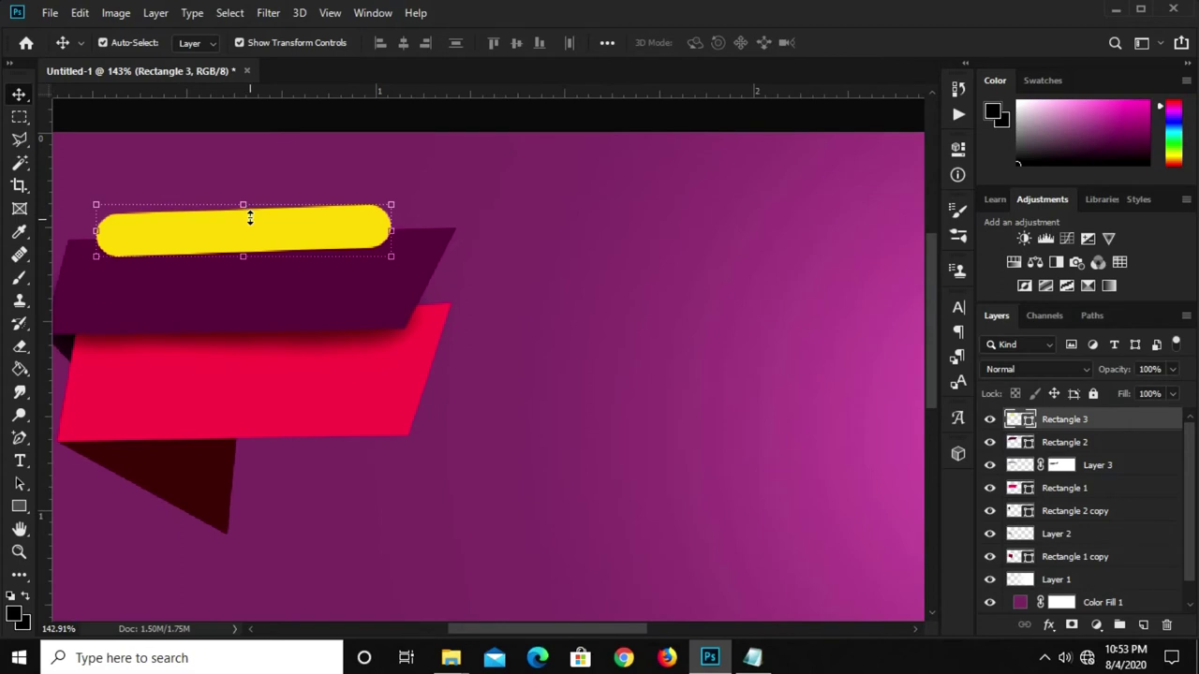
key(ctrl+t)
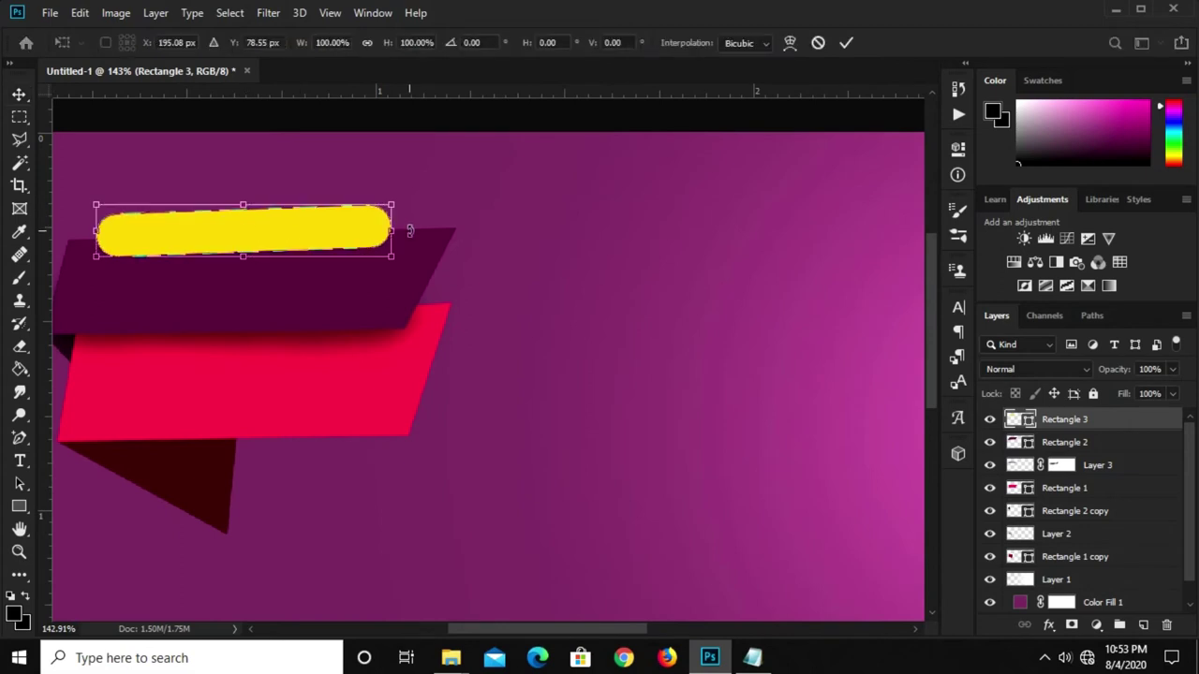
key(Return)
click(580, 201)
scroll(576, 206, down, 1)
scroll(569, 208, down, 1)
scroll(562, 216, down, 1)
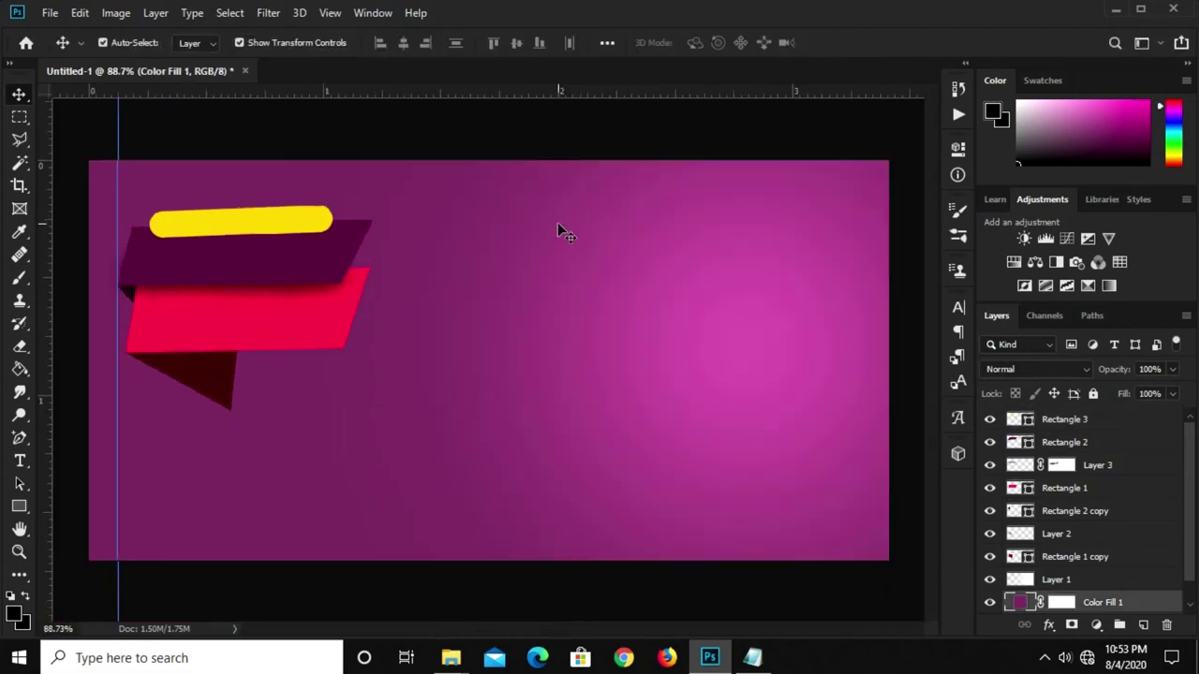
Copy the 'Limited offer' line from the Notepad sale notes and return to Photoshop
click(234, 227)
click(433, 237)
click(752, 657)
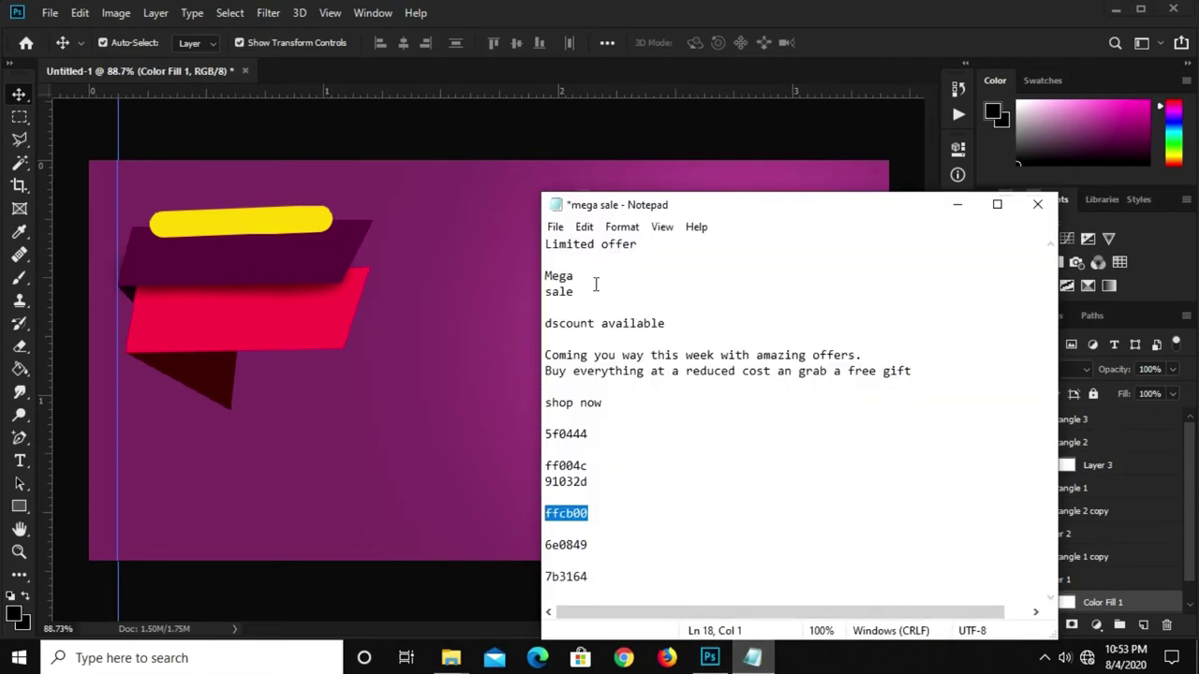
drag(650, 248, 511, 241)
click(546, 243)
right_click(588, 245)
click(902, 344)
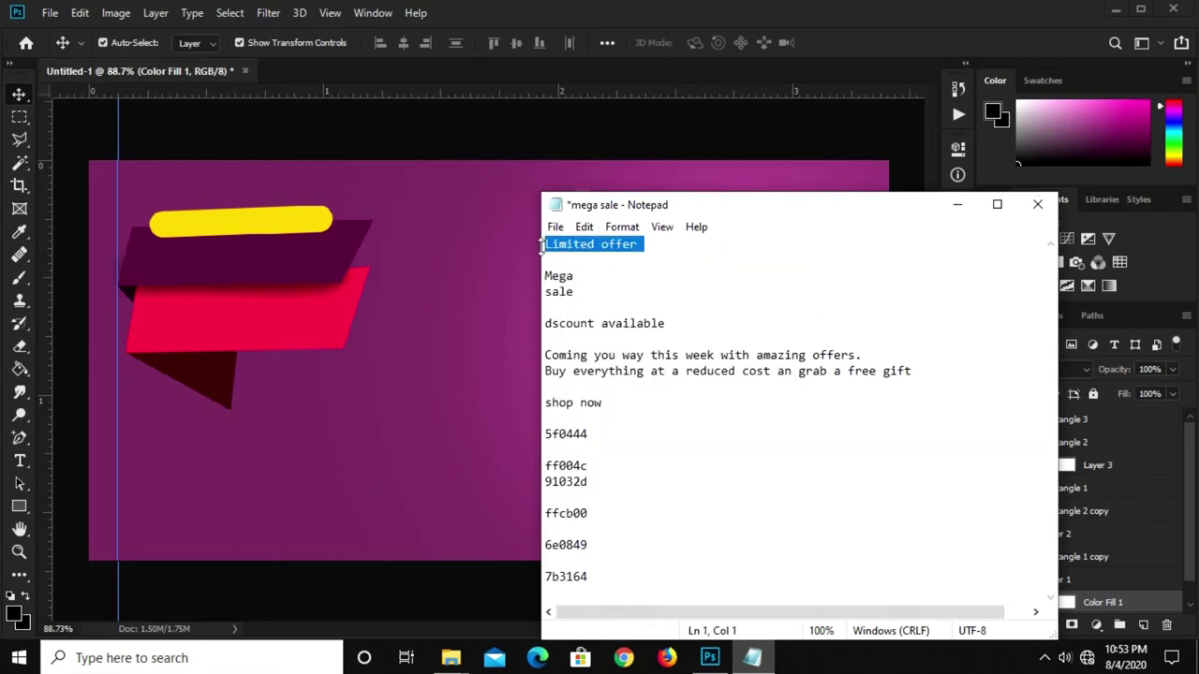
right_click(552, 241)
click(621, 298)
click(442, 283)
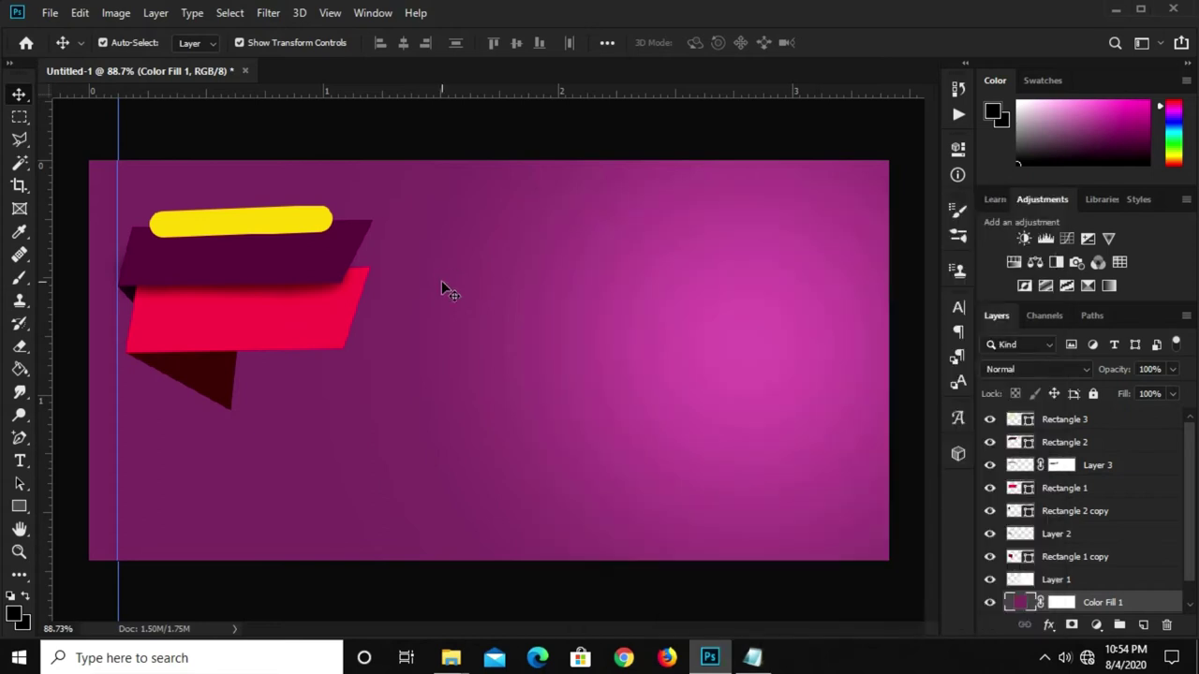
Paste 'Limited offer' as a new text layer in the middle of the banner
click(20, 461)
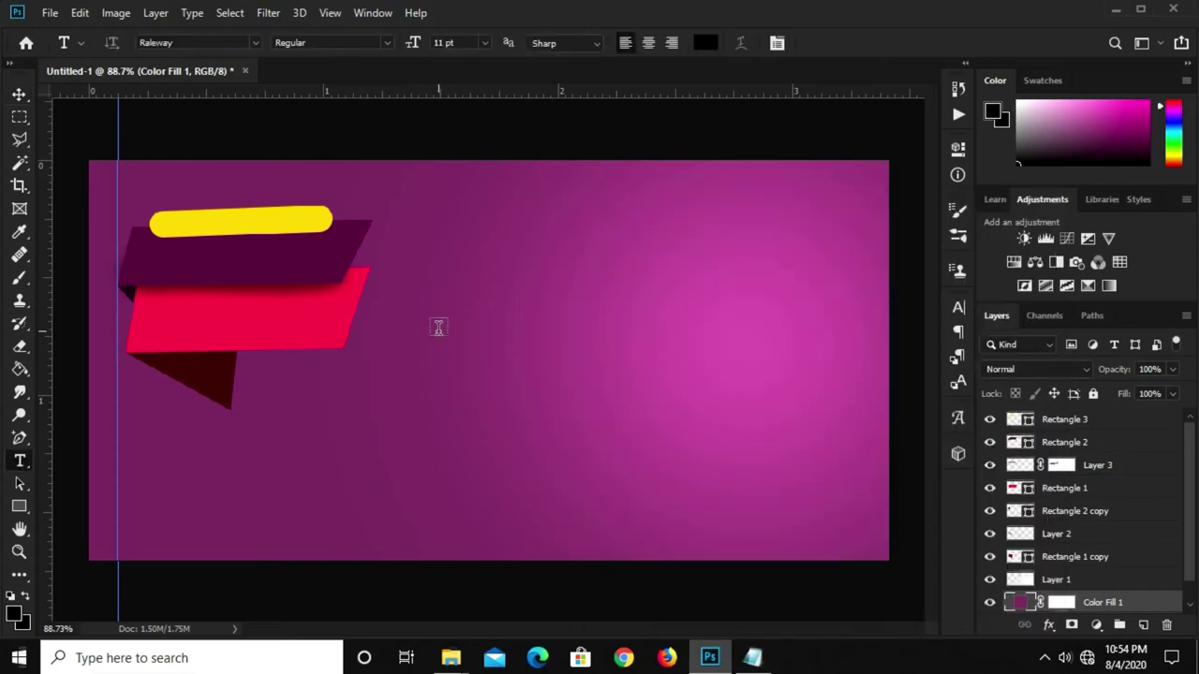
click(438, 327)
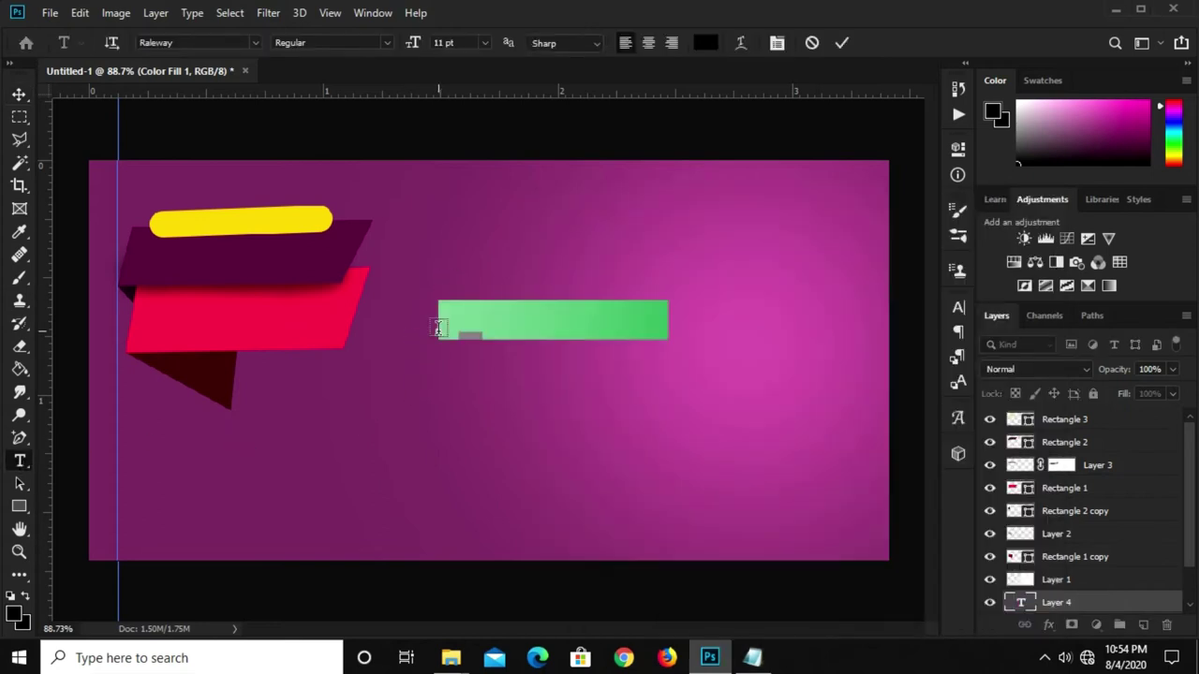
key(ctrl+v)
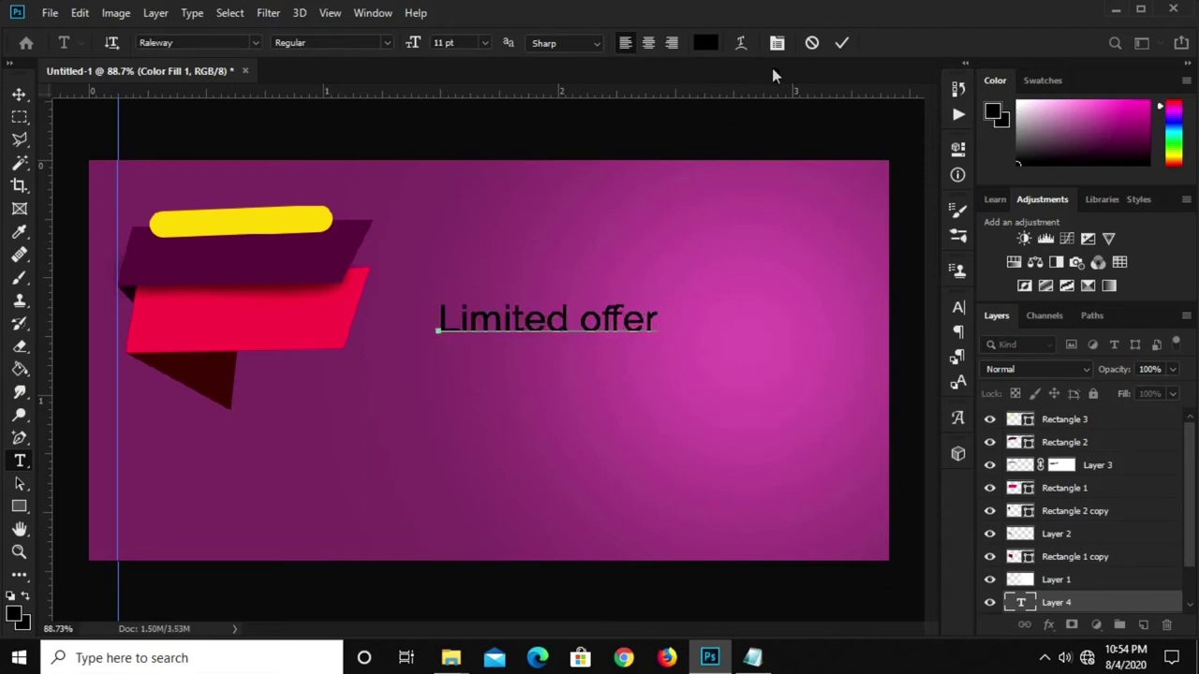
click(841, 43)
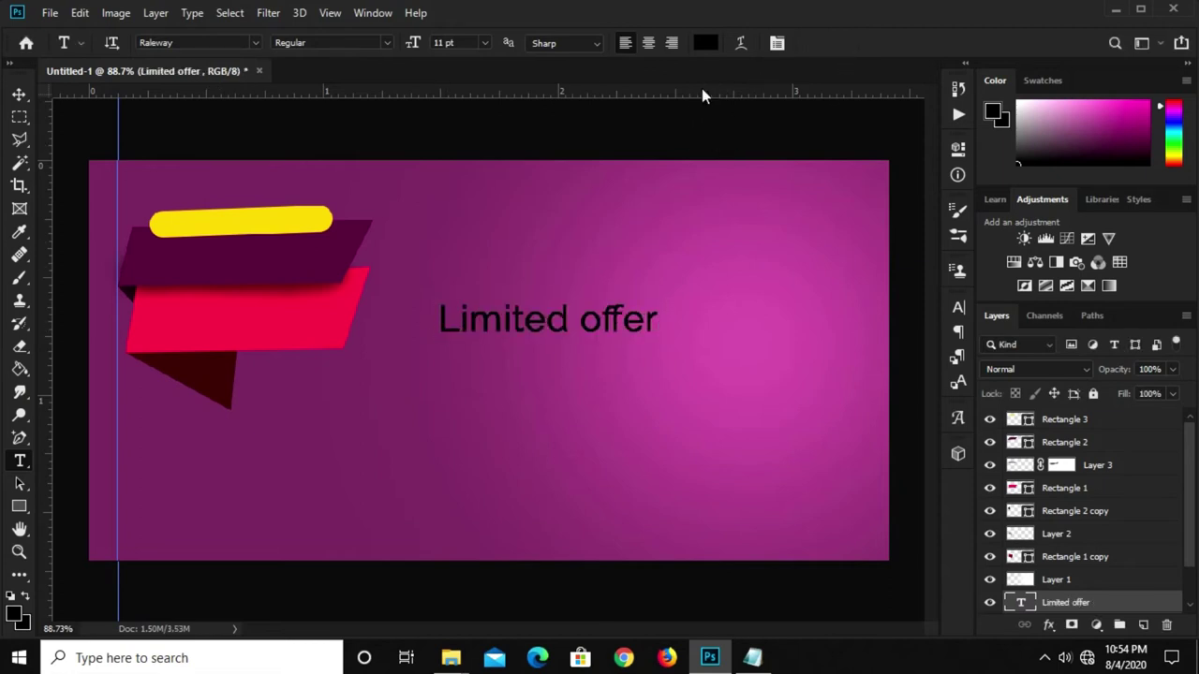
Colour the text dark plum 5f0444, sampled from the ribbon
click(704, 43)
click(352, 234)
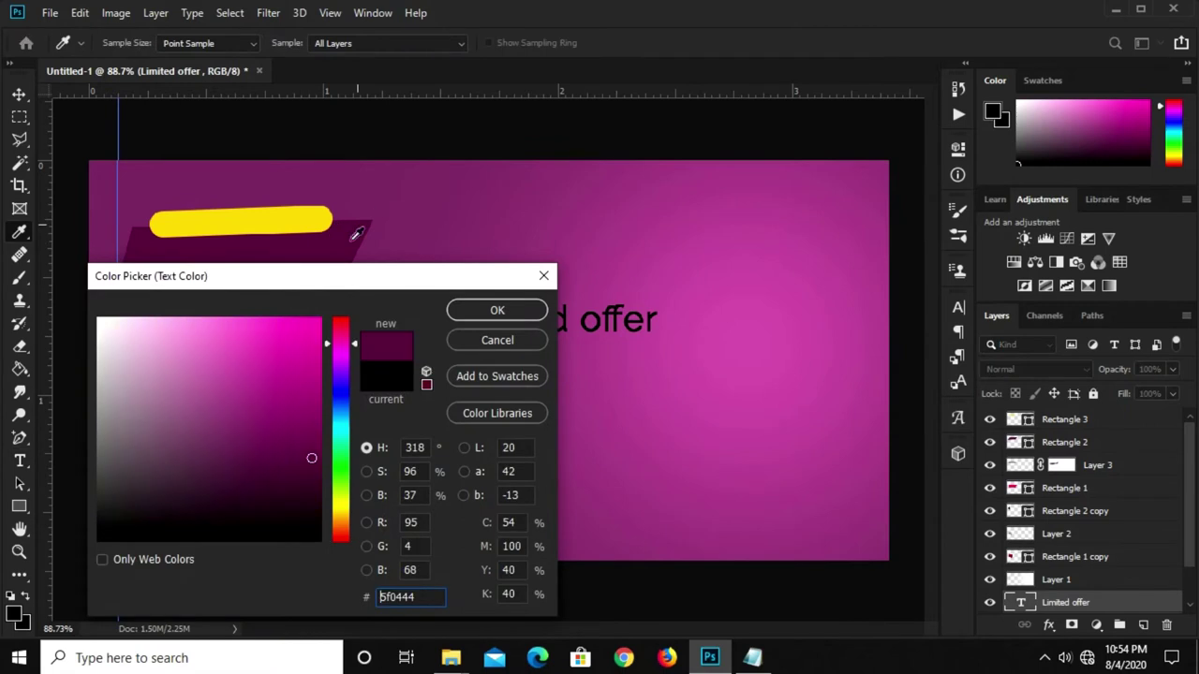
click(495, 312)
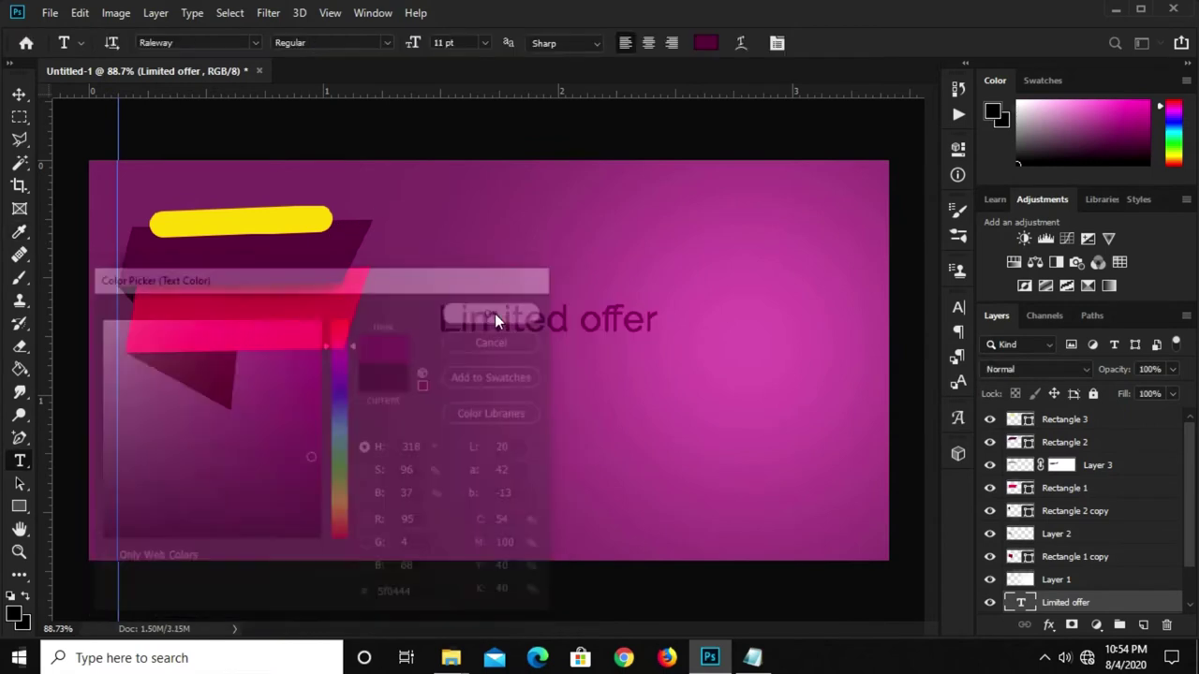
Capitalise the O so the text reads 'Limited Offer'
click(601, 316)
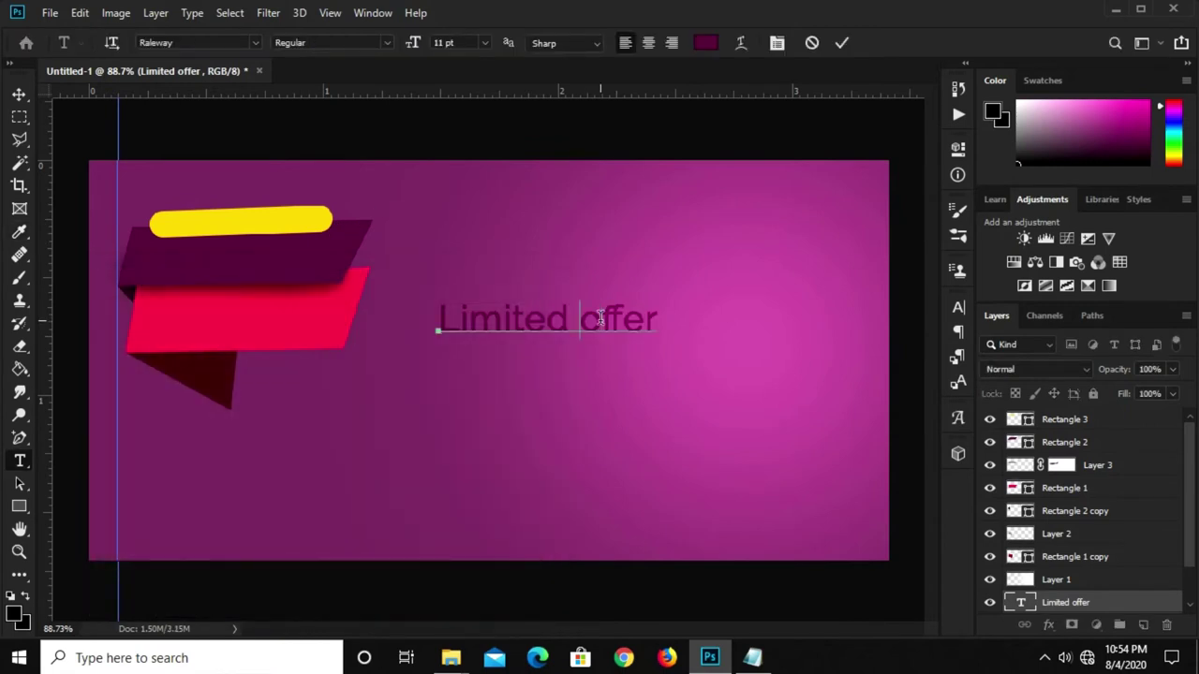
key(BackSpace)
text(O)
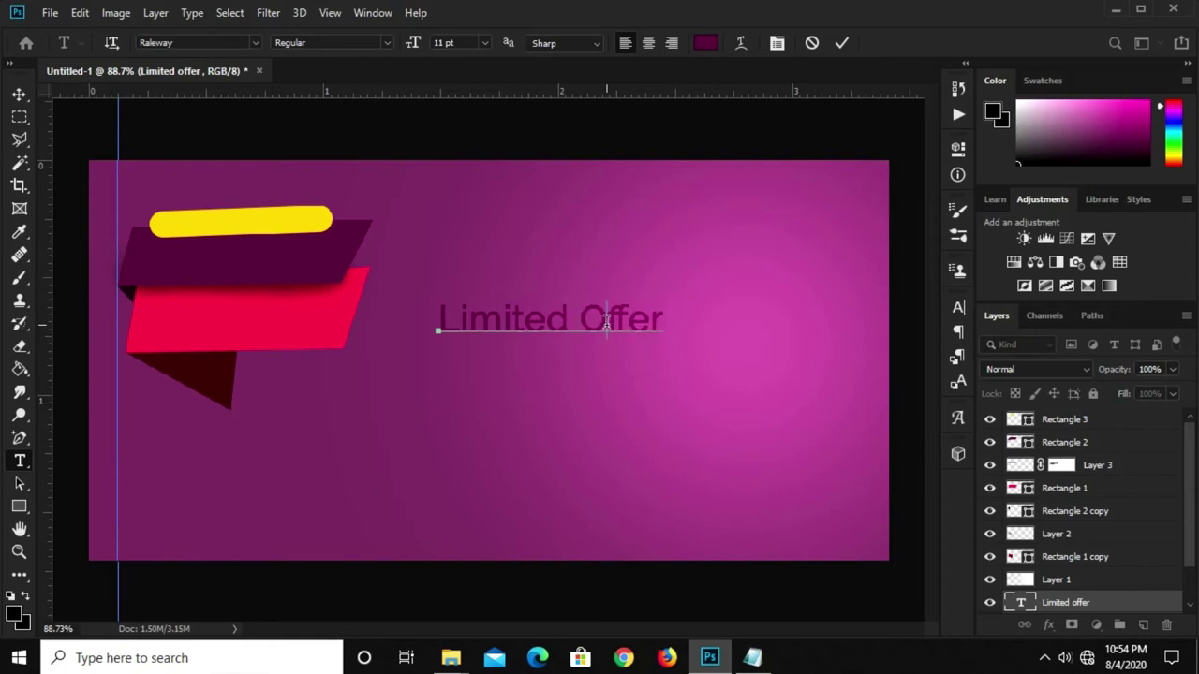
click(841, 43)
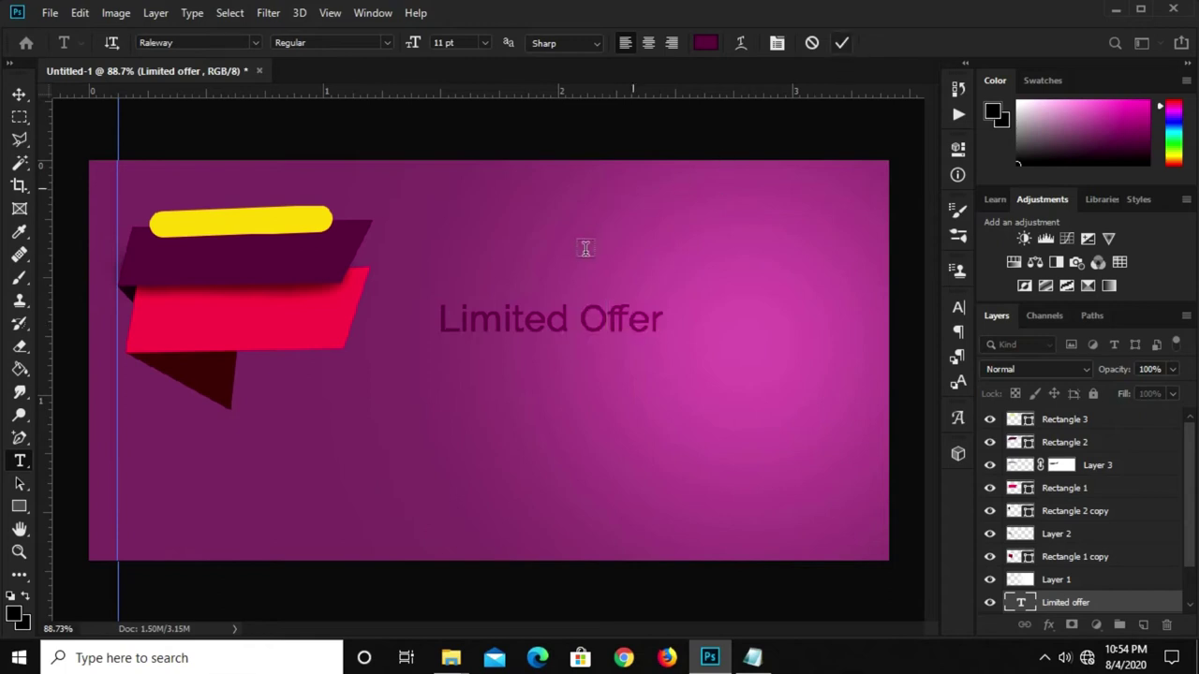
Set the Limited Offer text's font weight to SemiBold
key(v)
click(958, 309)
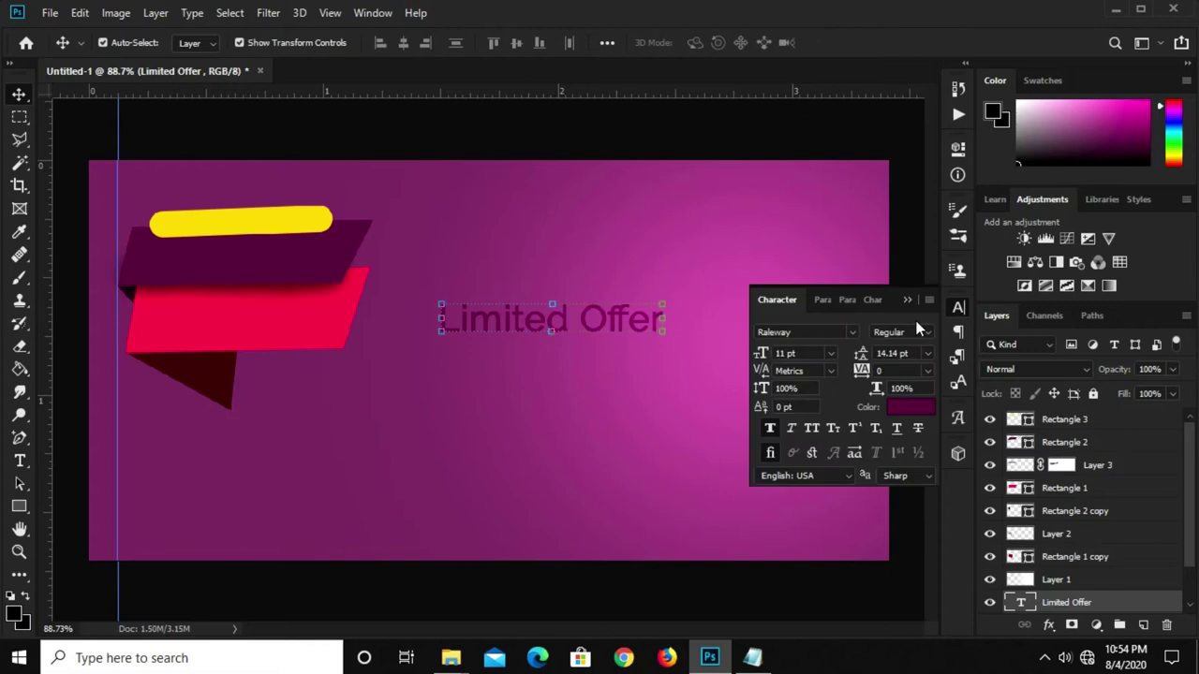
click(923, 332)
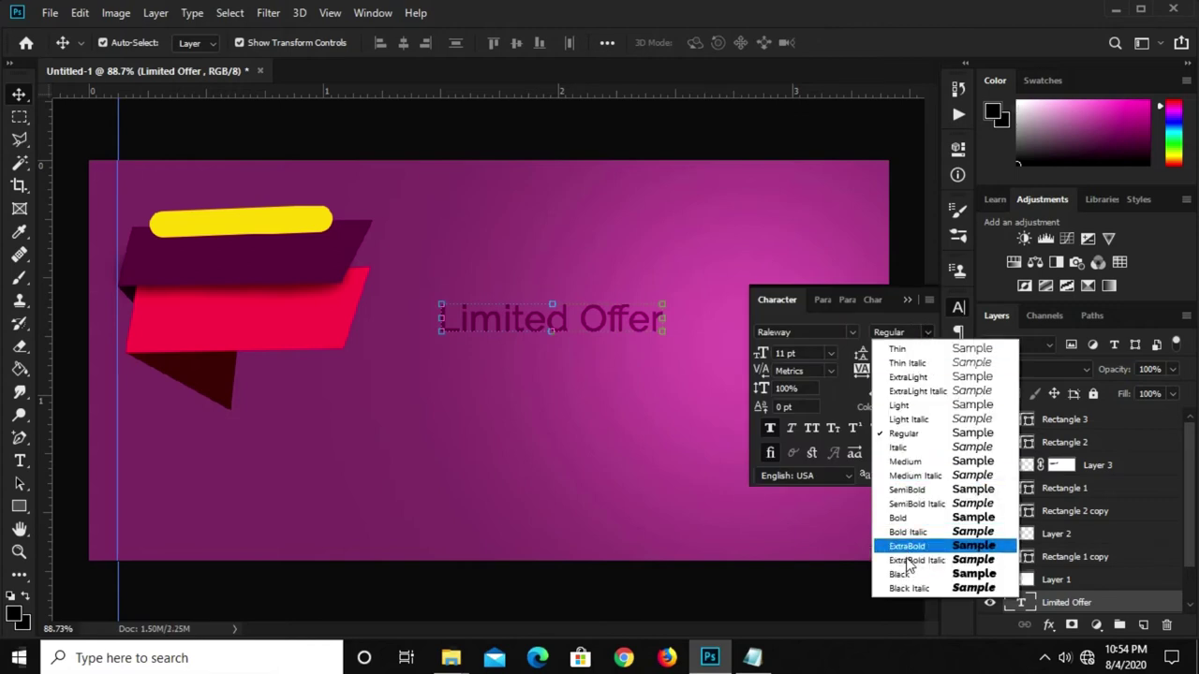
click(911, 523)
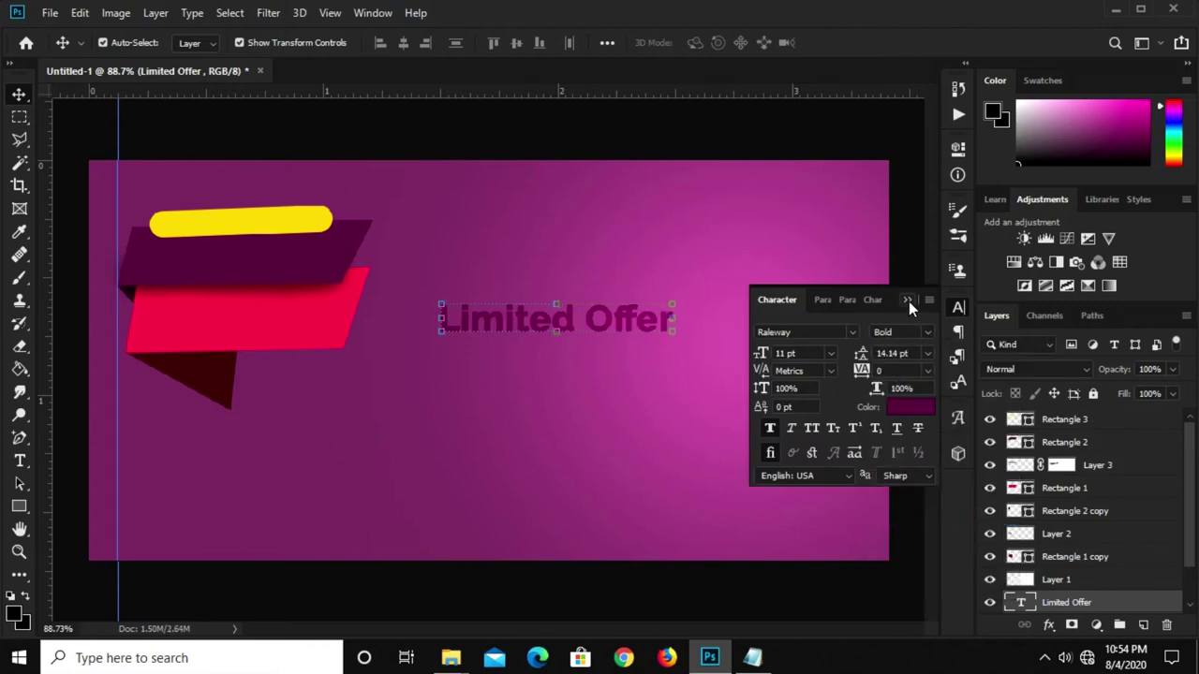
click(906, 300)
click(957, 308)
click(926, 333)
click(918, 491)
click(906, 300)
Move the Limited Offer layer to the top and scale it to 81% inside the yellow pill
key(ctrl+t)
mouse_move(559, 304)
mouse_down()
mouse_move(393, 277)
mouse_move(304, 234)
mouse_up()
key(Escape)
mouse_move(1061, 599)
mouse_down()
mouse_move(1070, 395)
mouse_move(1067, 417)
mouse_up()
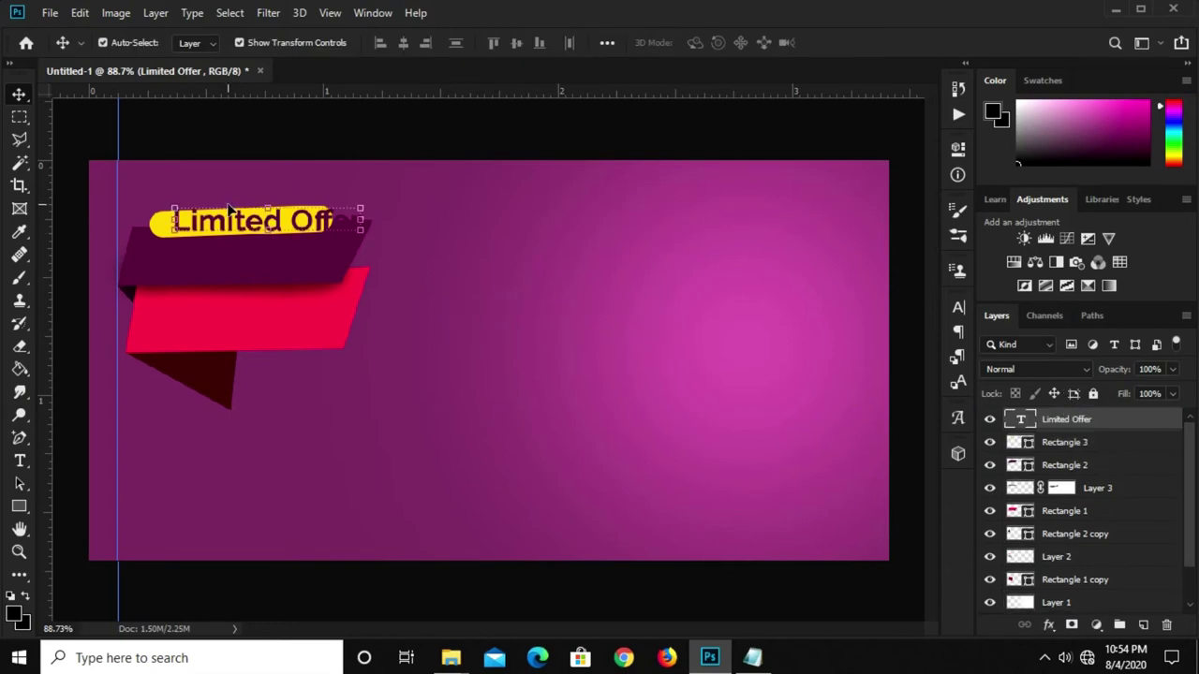
alt+scroll(230, 207, up, 3)
mouse_move(279, 197)
mouse_down()
mouse_move(272, 227)
mouse_move(379, 223)
mouse_up()
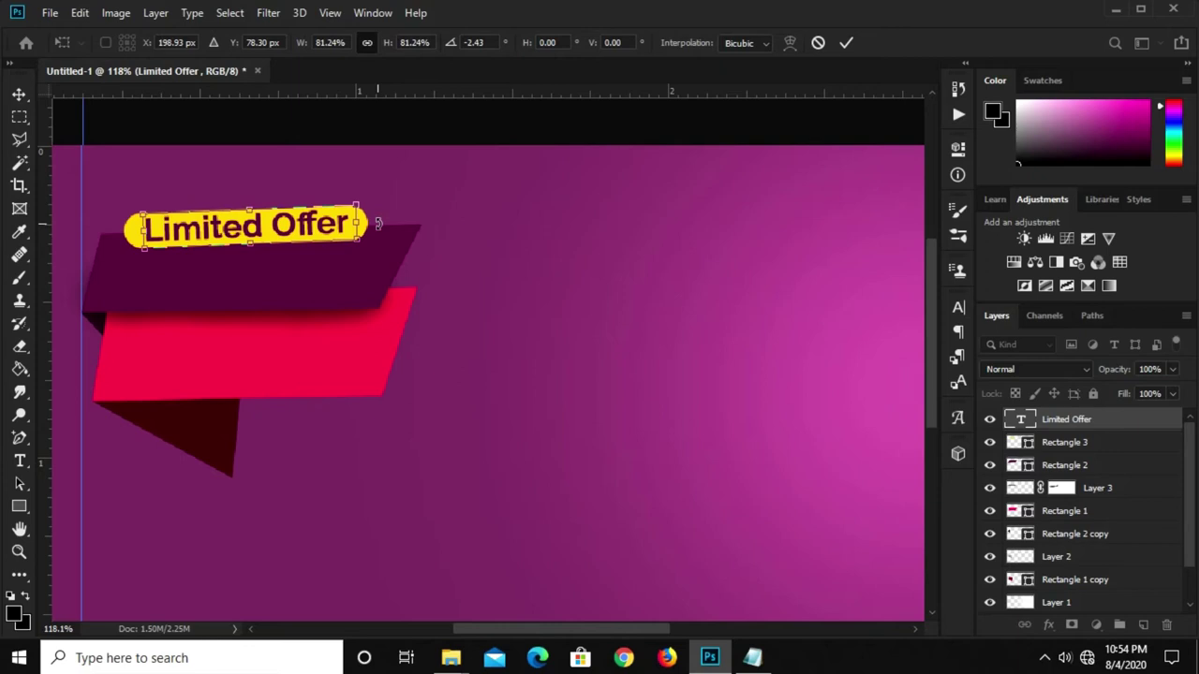
text(198)
key(Return)
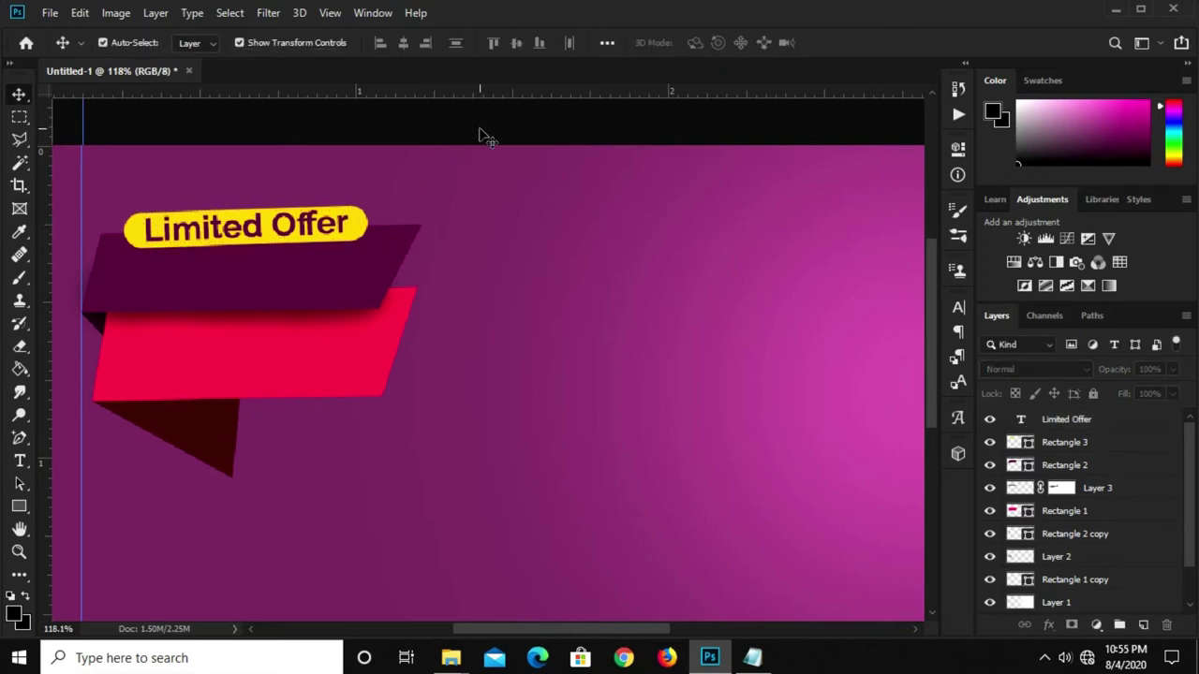
Add a white 'MEGA' text layer to the right of the ribbon
click(19, 460)
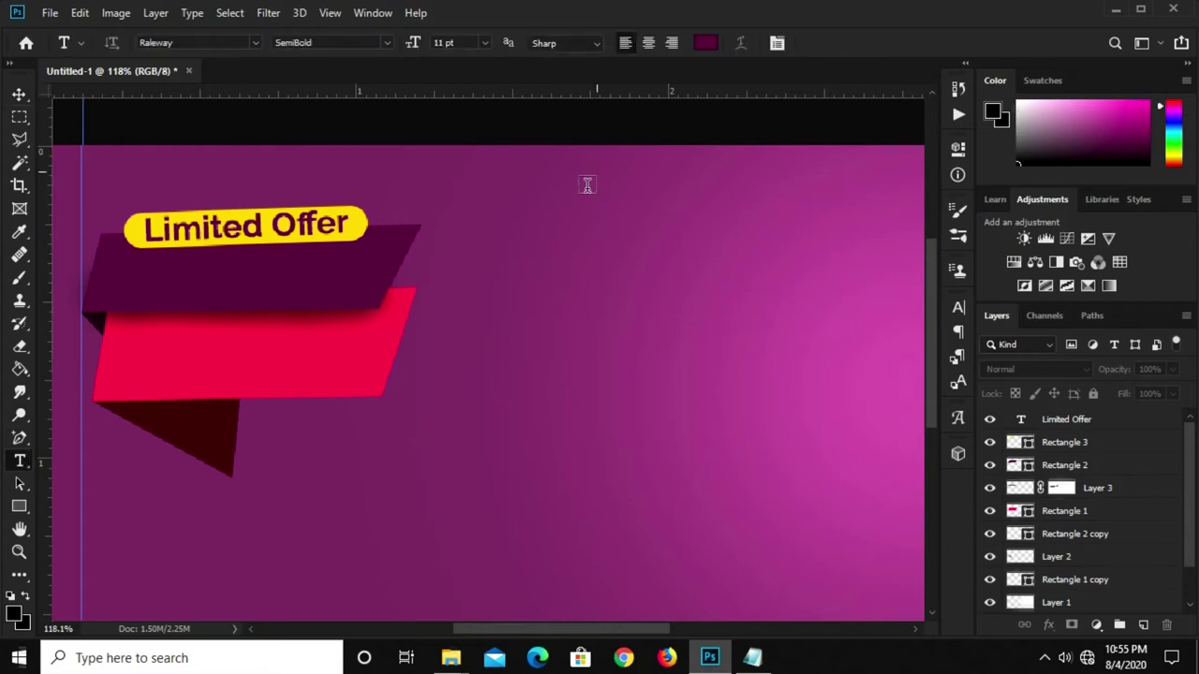
click(707, 43)
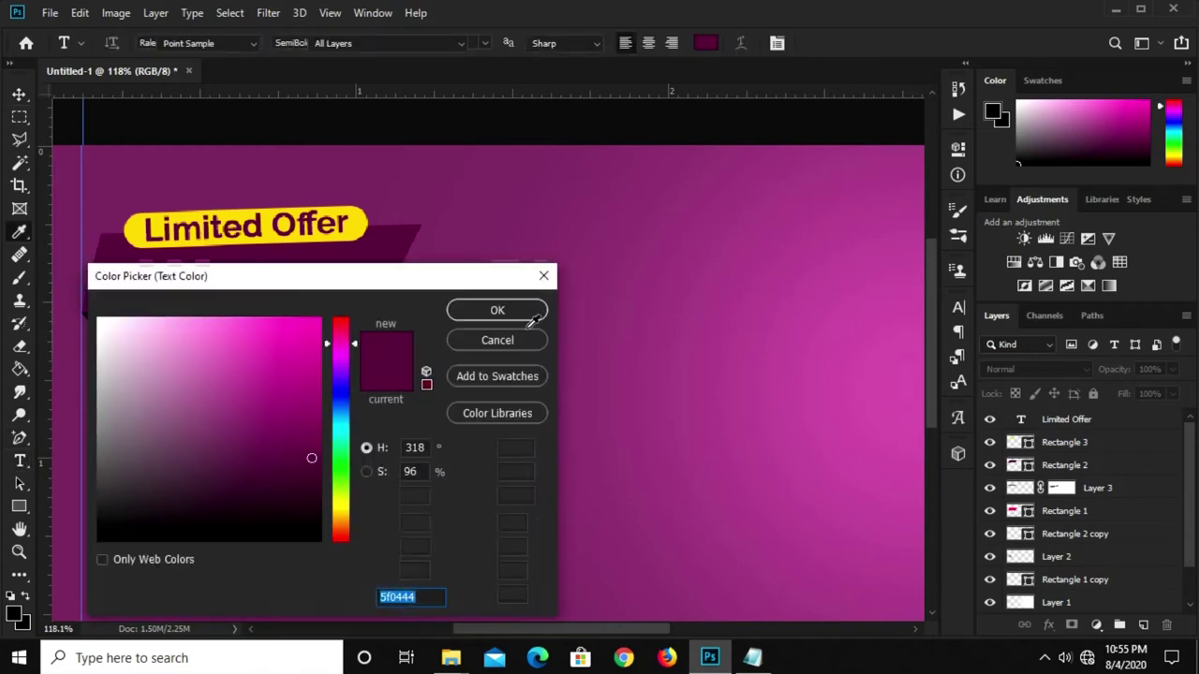
click(99, 319)
click(515, 309)
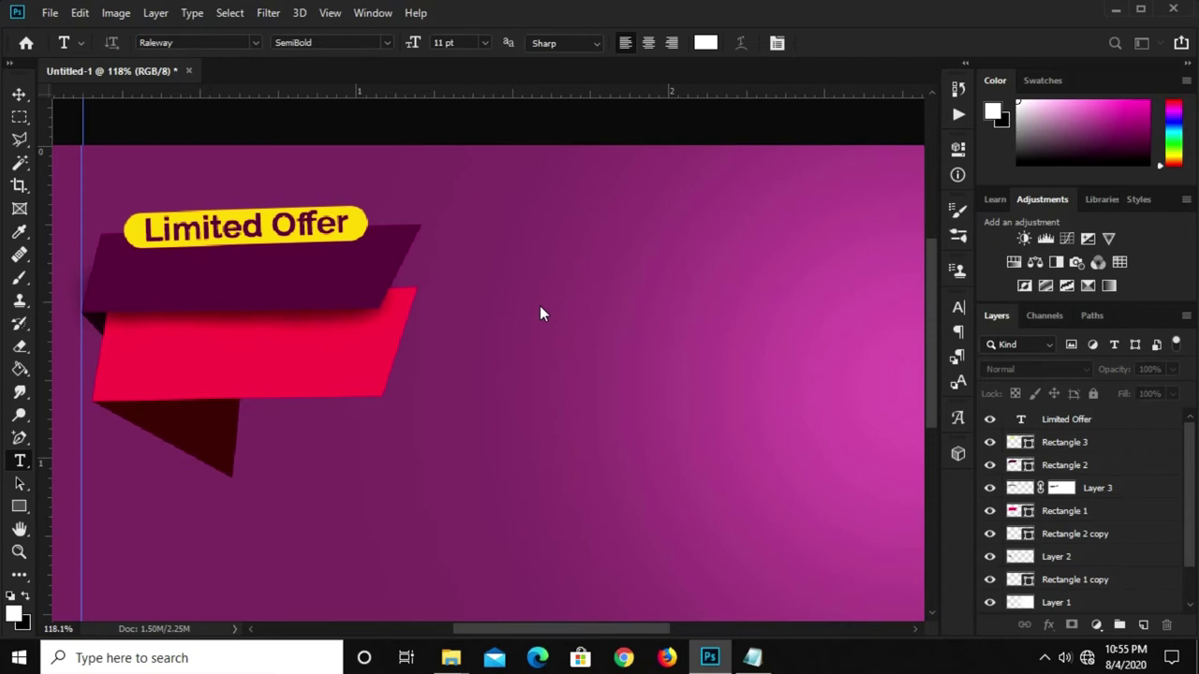
click(540, 306)
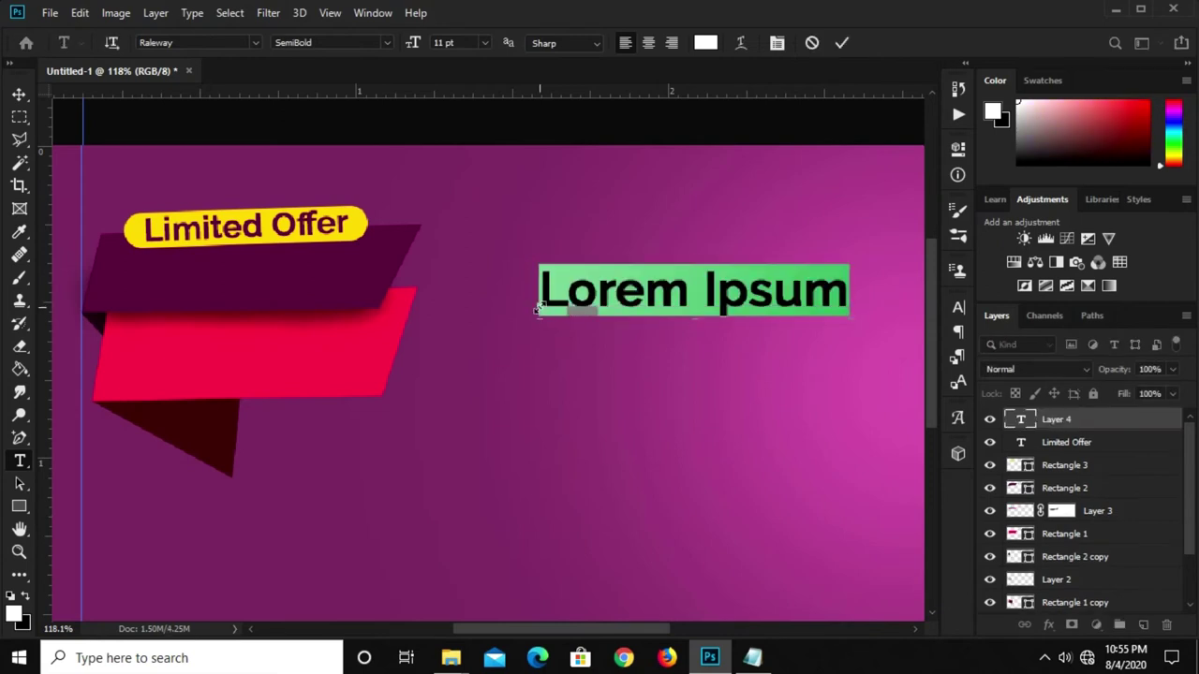
text(MEGA)
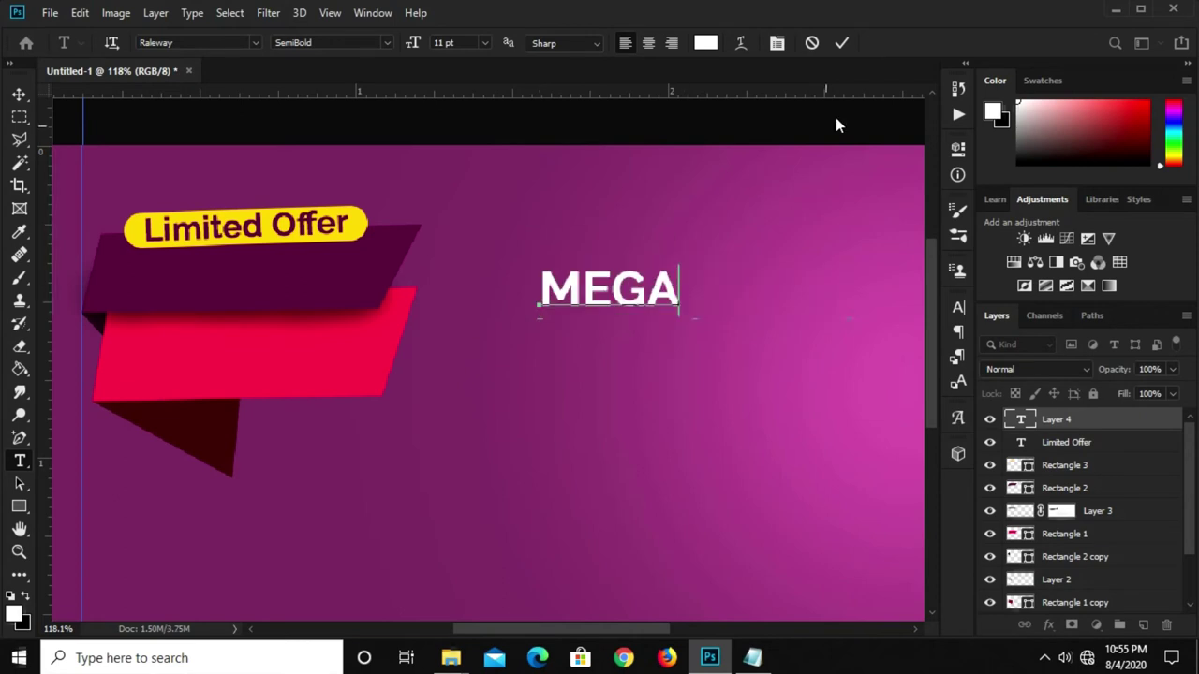
key(ctrl+Return)
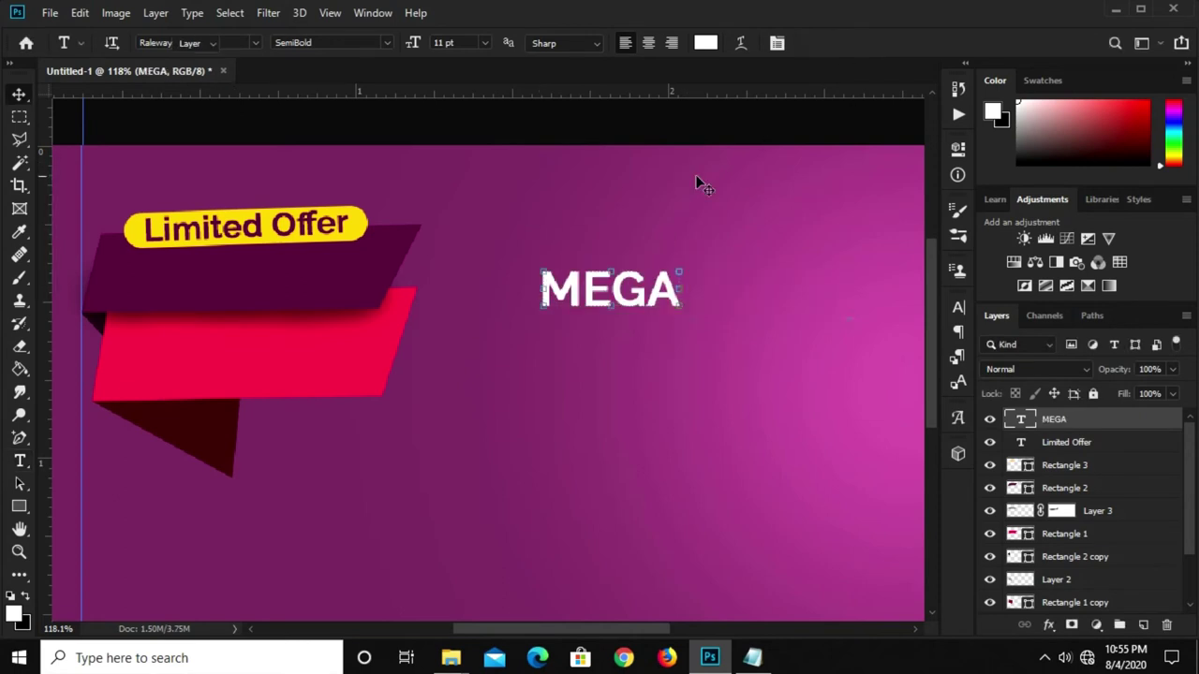
Set MEGA's font weight to Raleway Black
key(v)
click(957, 309)
click(922, 333)
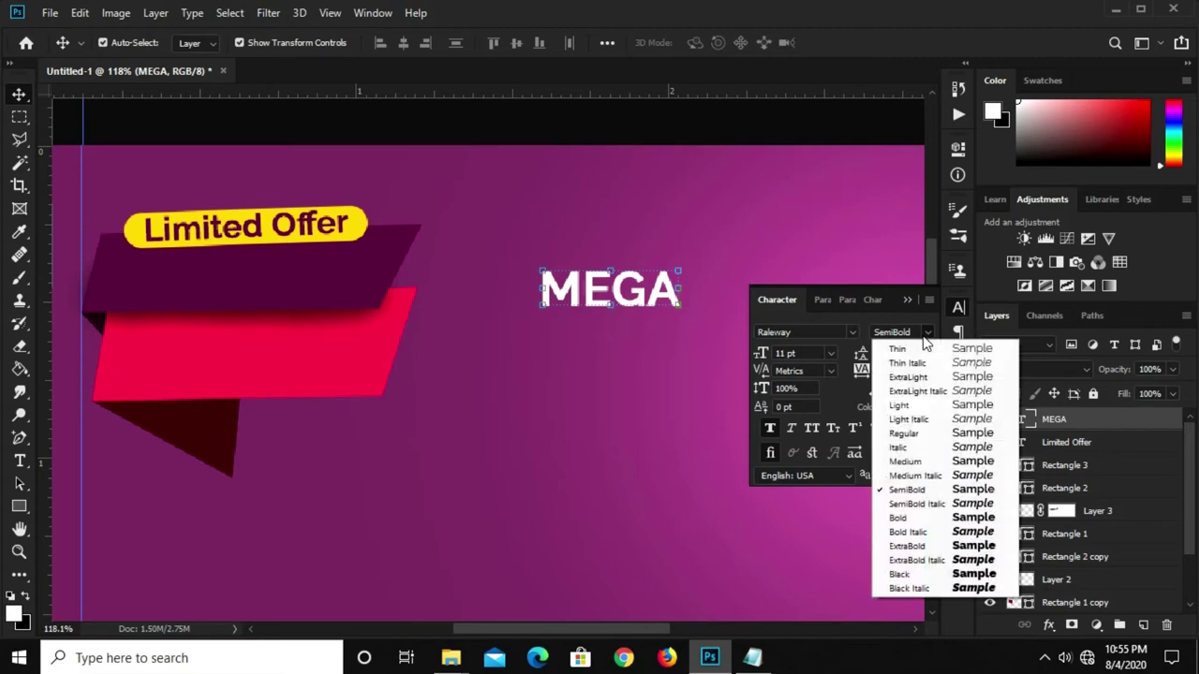
click(916, 574)
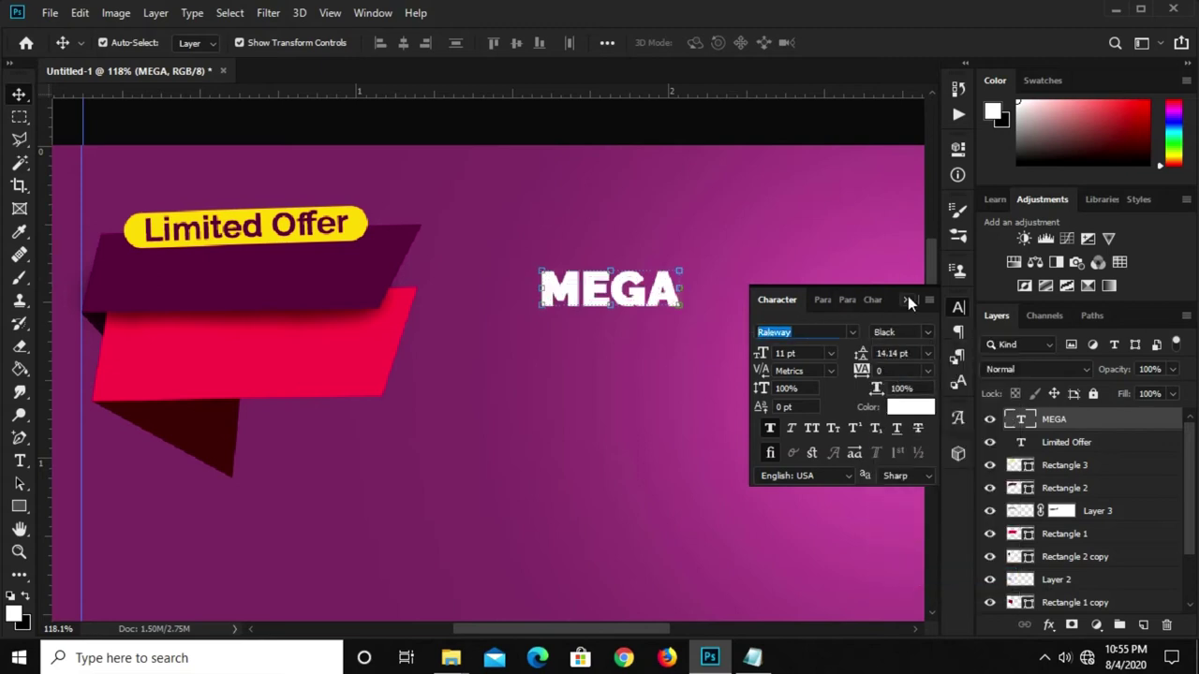
click(773, 302)
Place MEGA below the badge, enlarged to 130.6% and tilted -2.31°
drag(627, 292, 246, 271)
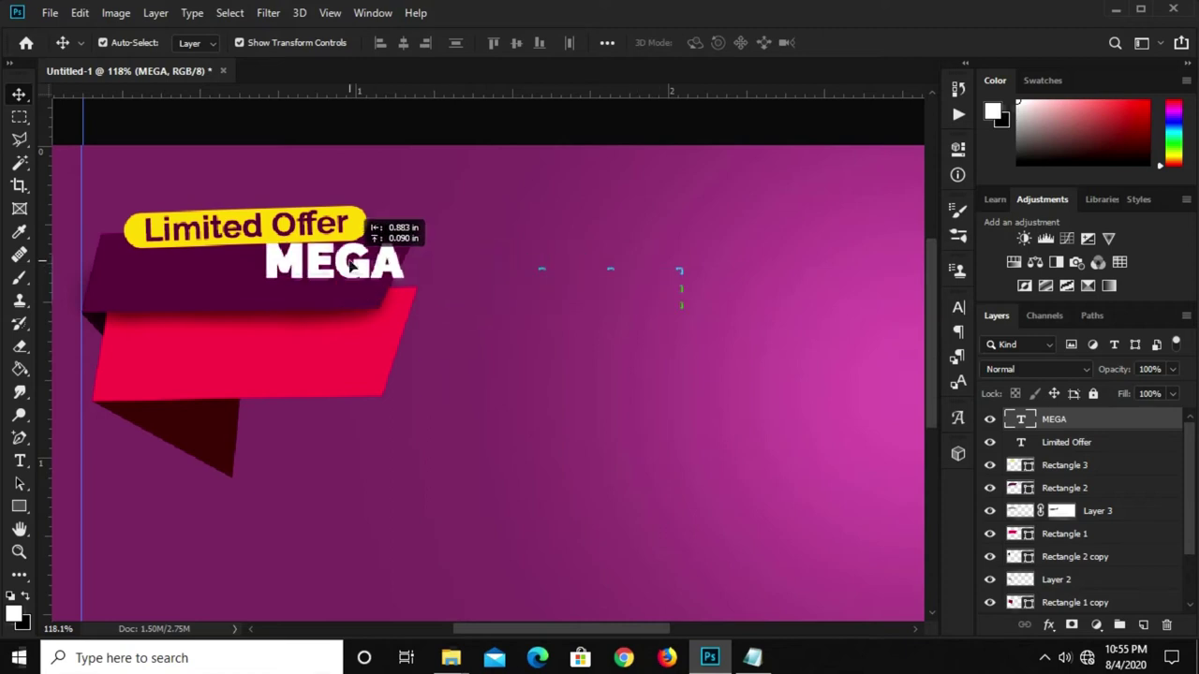
key(ctrl+t)
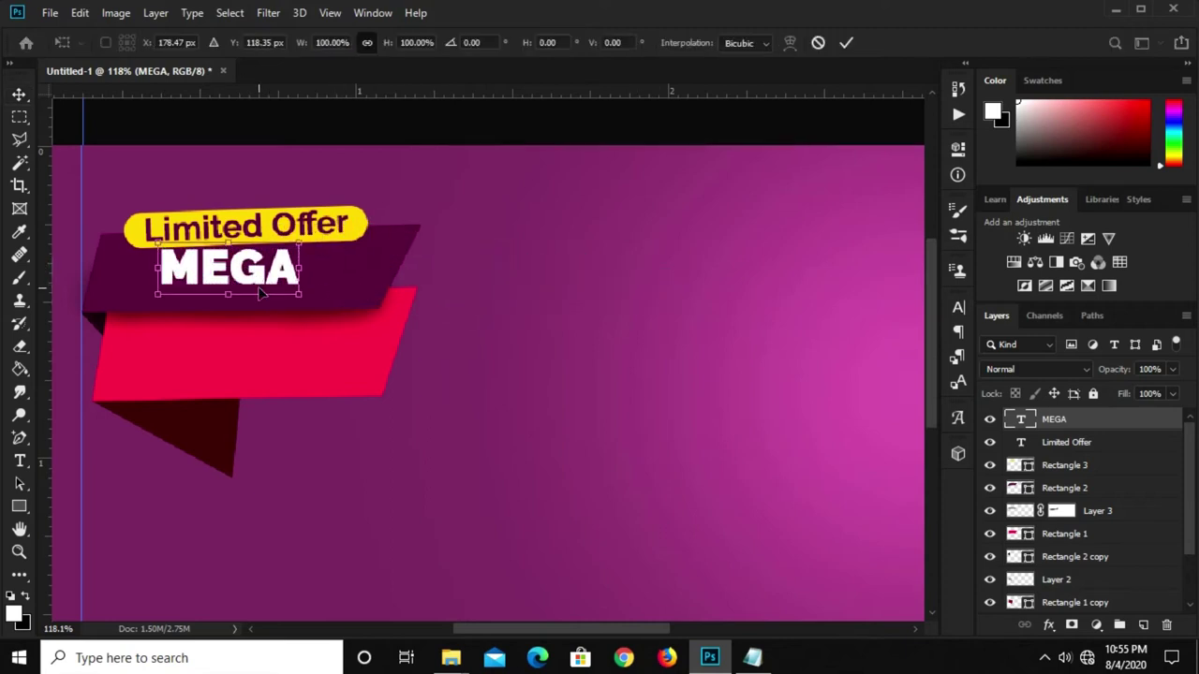
mouse_move(230, 298)
mouse_down()
mouse_move(230, 309)
mouse_move(229, 272)
mouse_up()
alt+scroll(187, 265, up, 2)
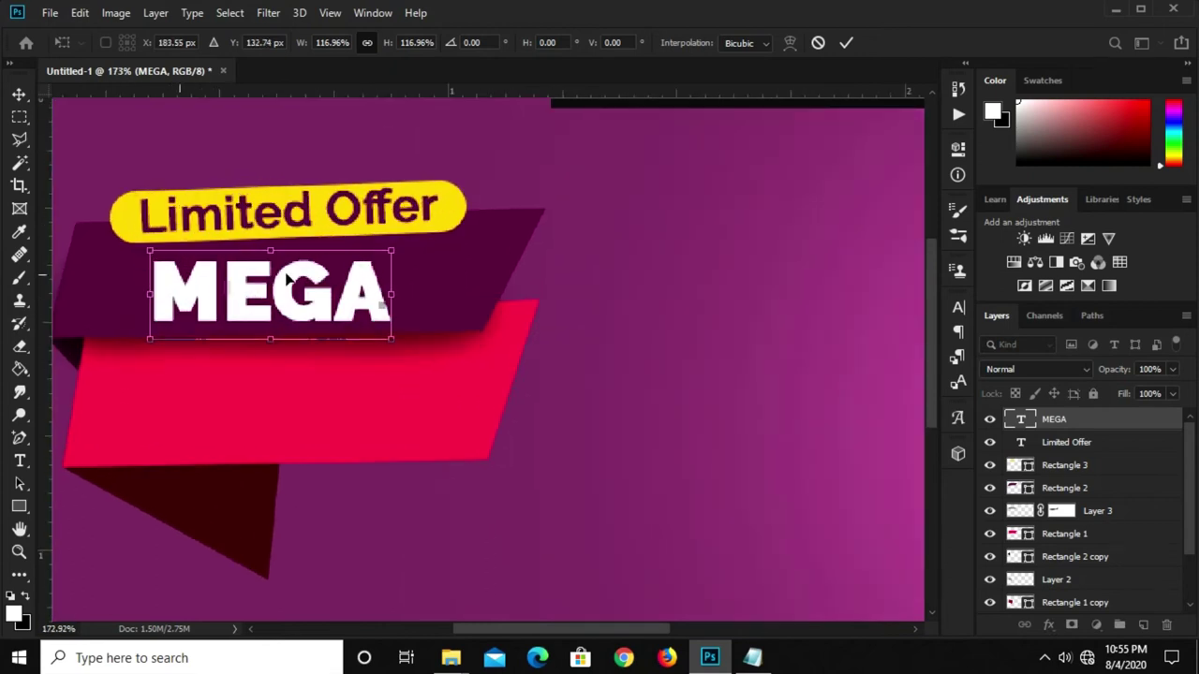
drag(405, 272, 427, 241)
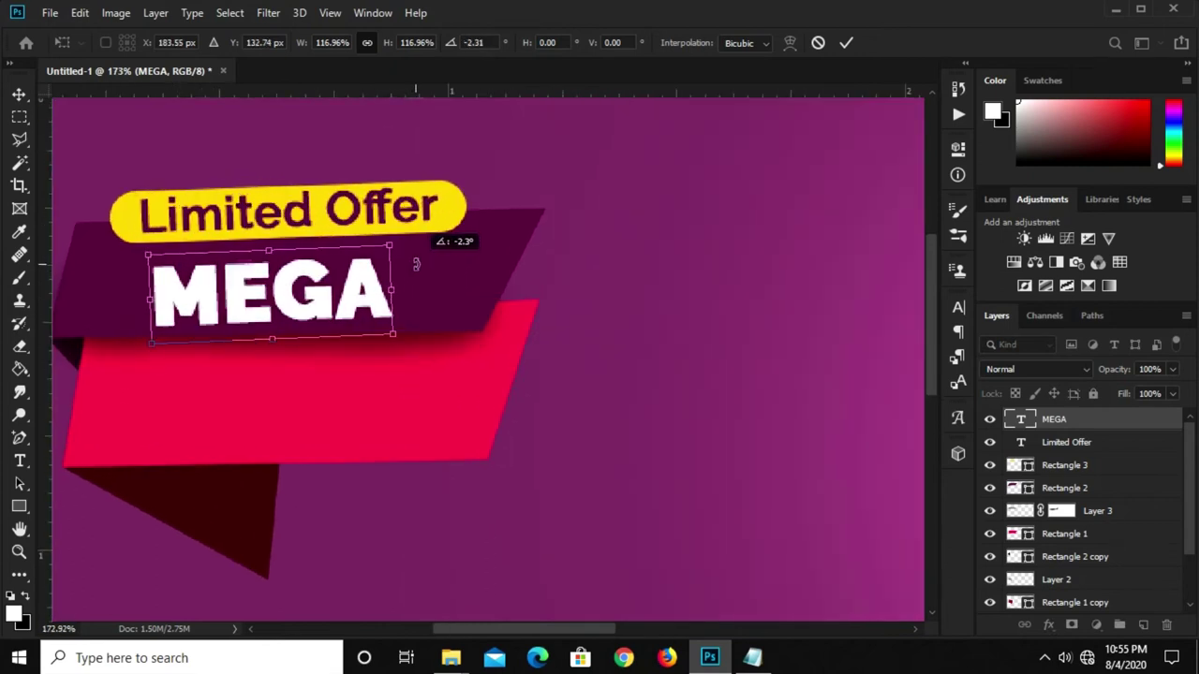
drag(267, 251, 281, 234)
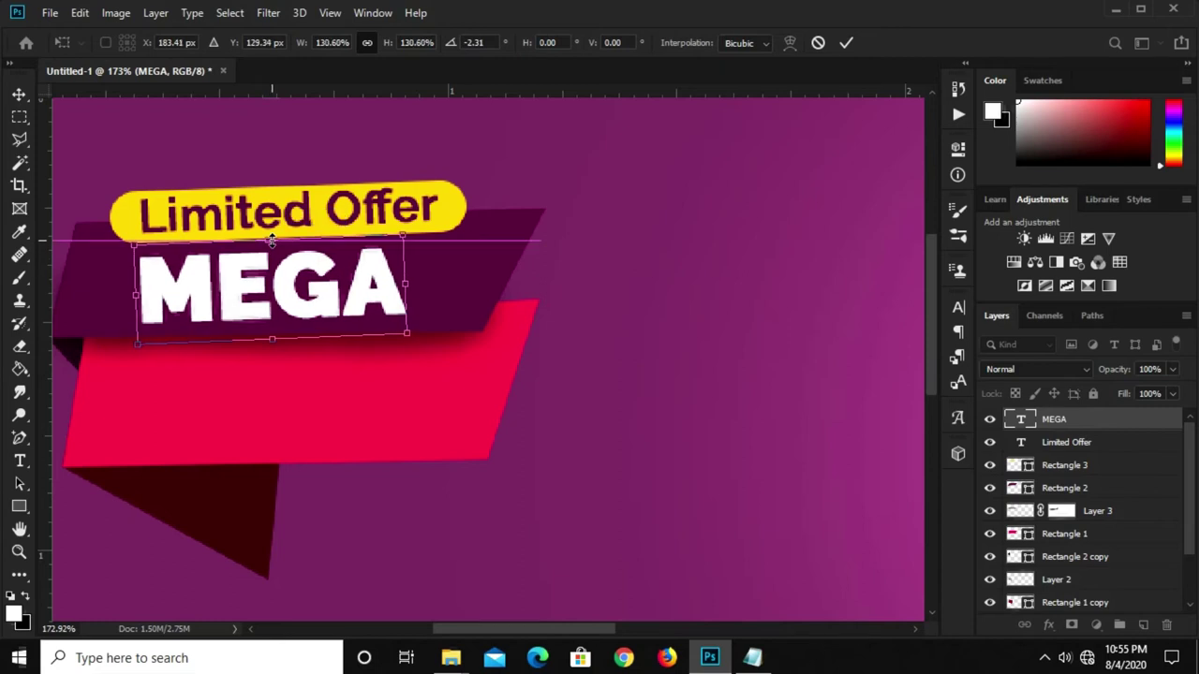
key(Return)
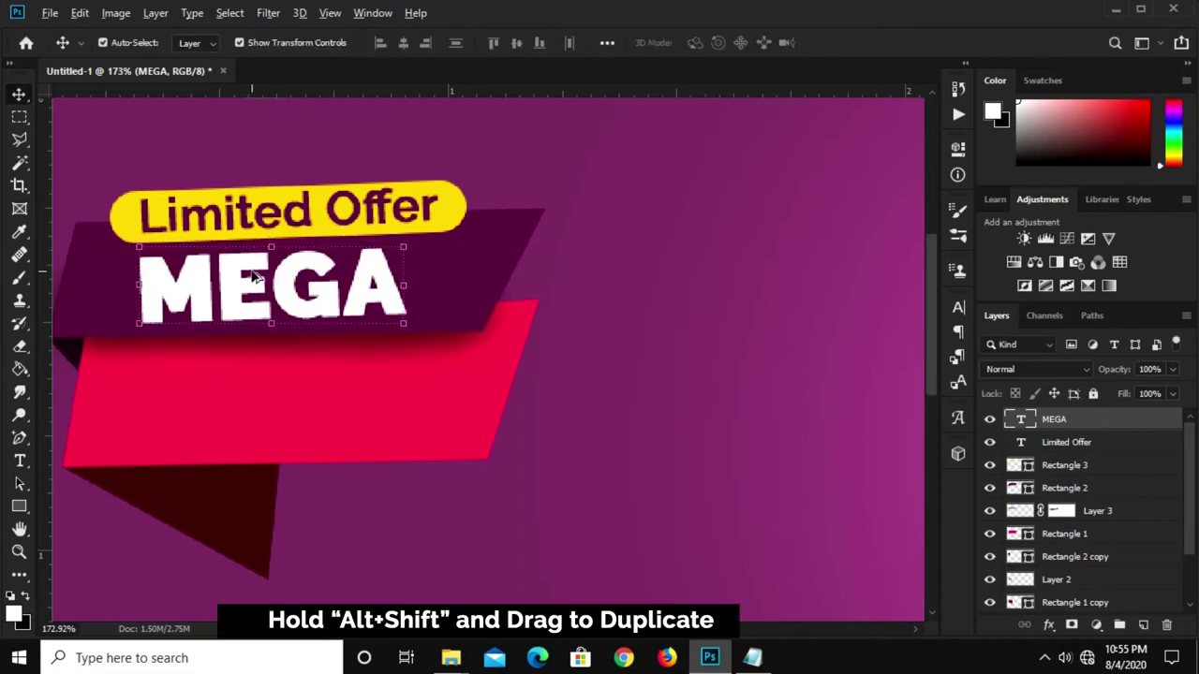
Duplicate MEGA onto the pink ribbon below and retype the copy as 'SALE'
alt+shift+drag(277, 274, 250, 384)
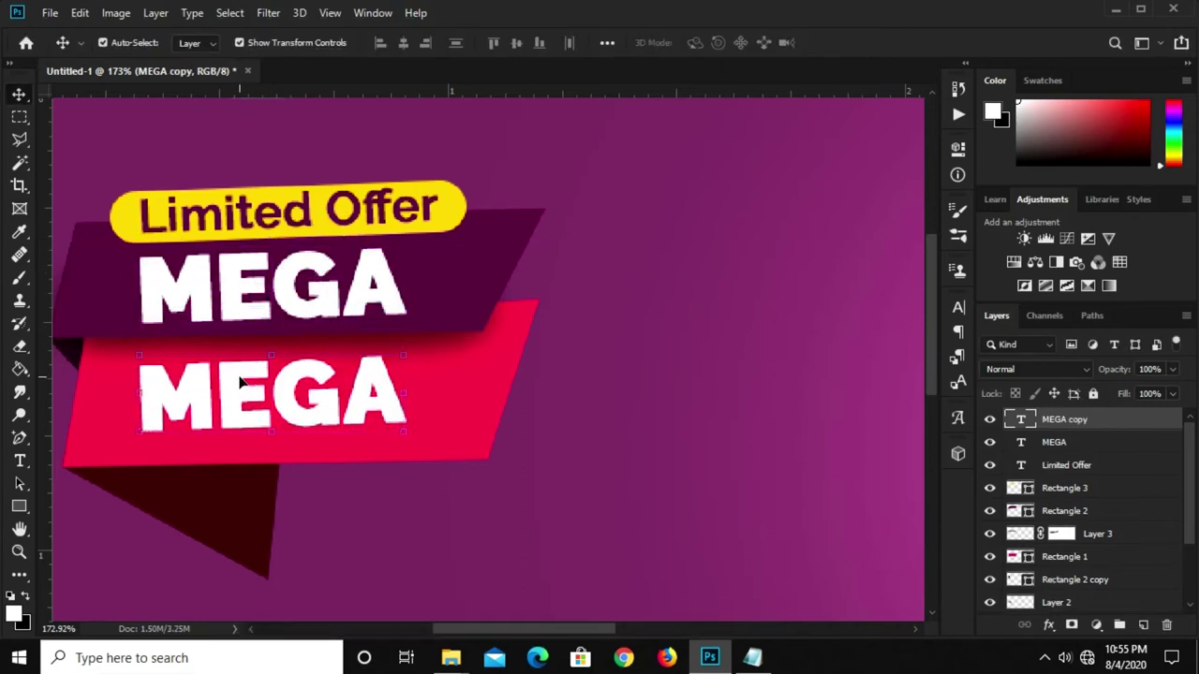
key(t)
double_click(270, 398)
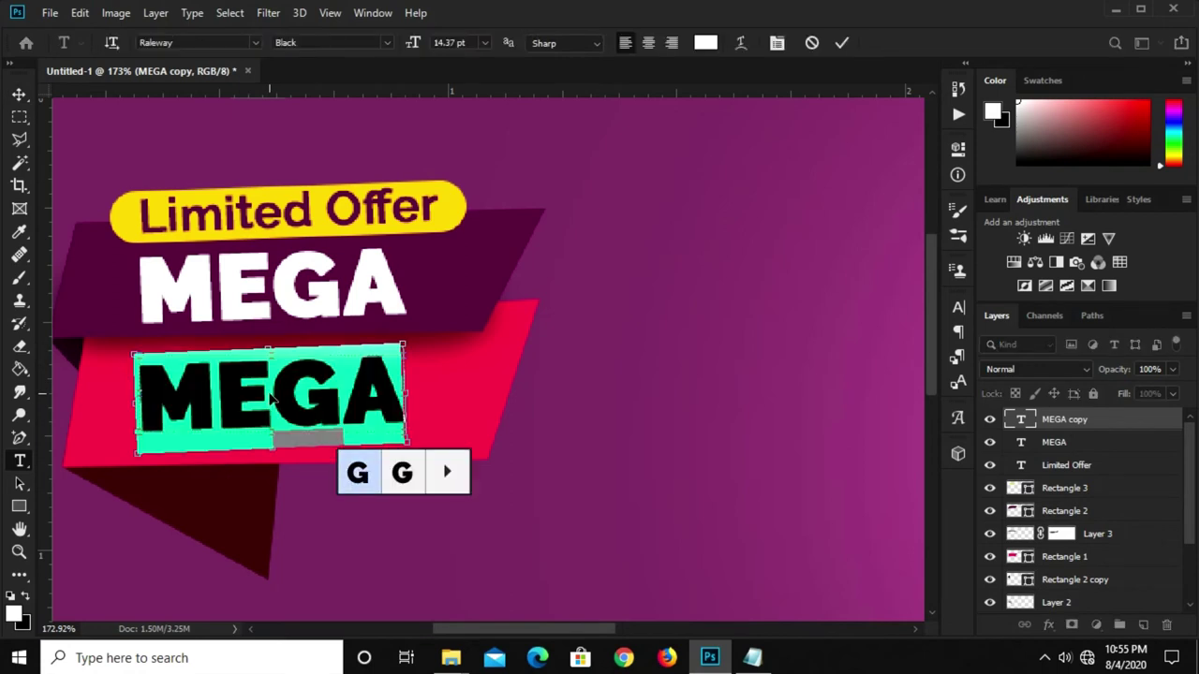
text(SALE)
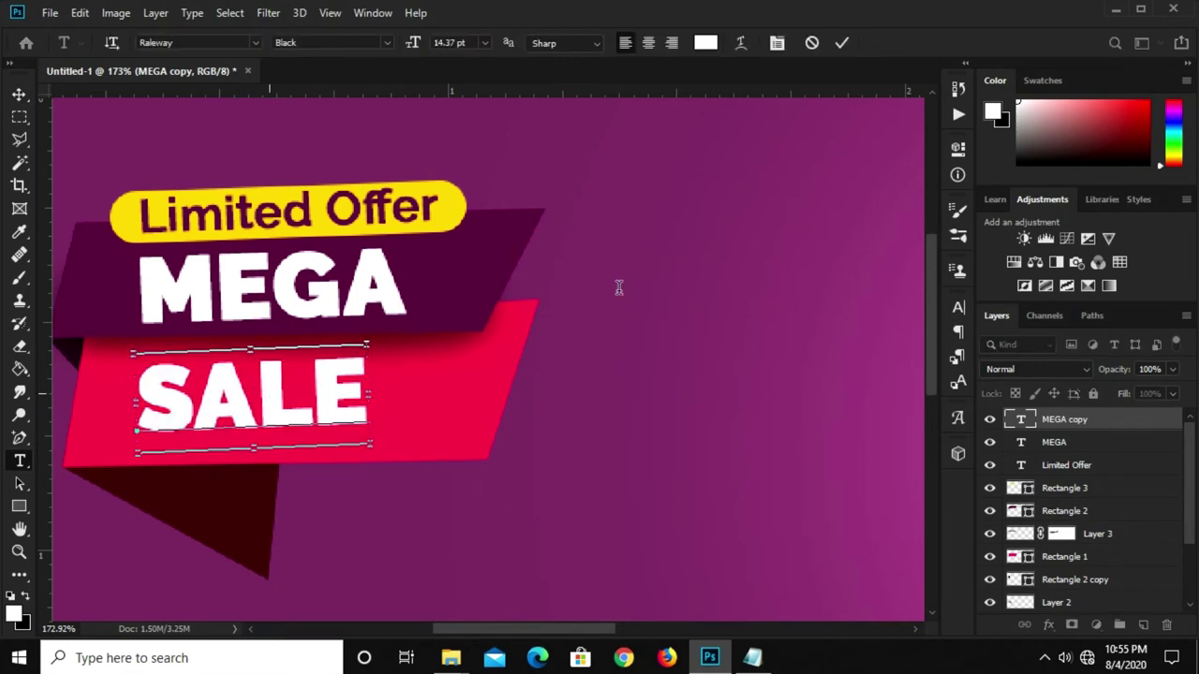
key(ctrl+Return)
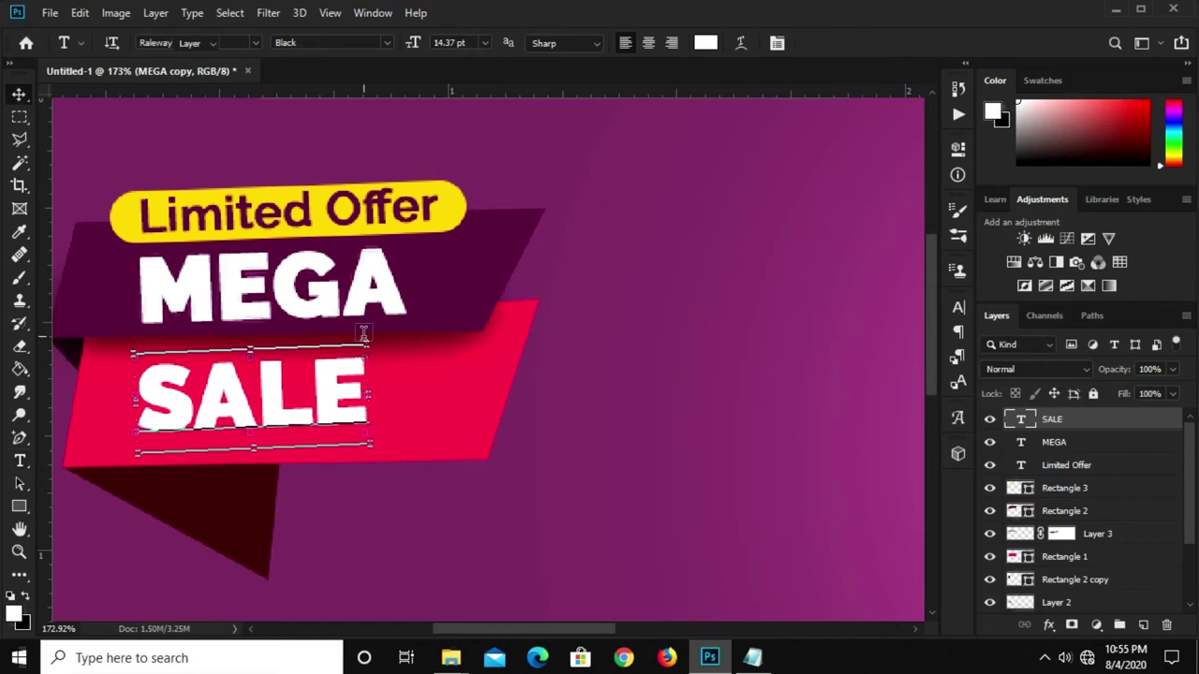
Enlarge SALE and tilt it about one degree on the pink ribbon
key(v)
key(ctrl+t)
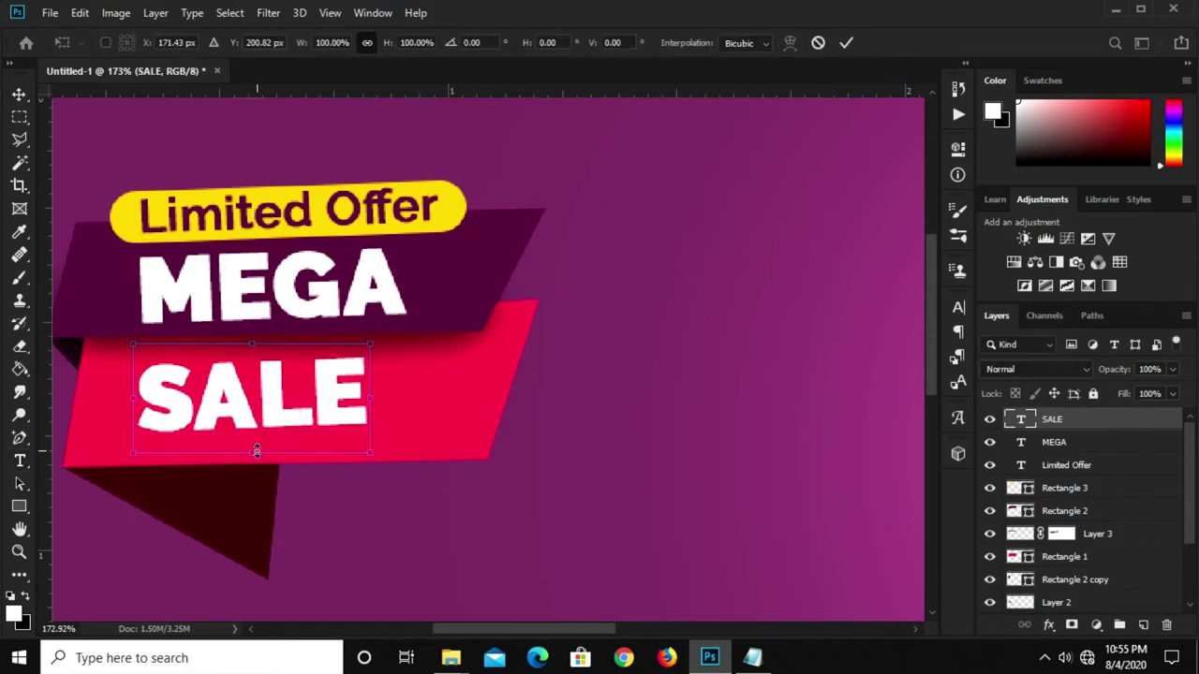
drag(256, 452, 271, 476)
drag(271, 426, 276, 420)
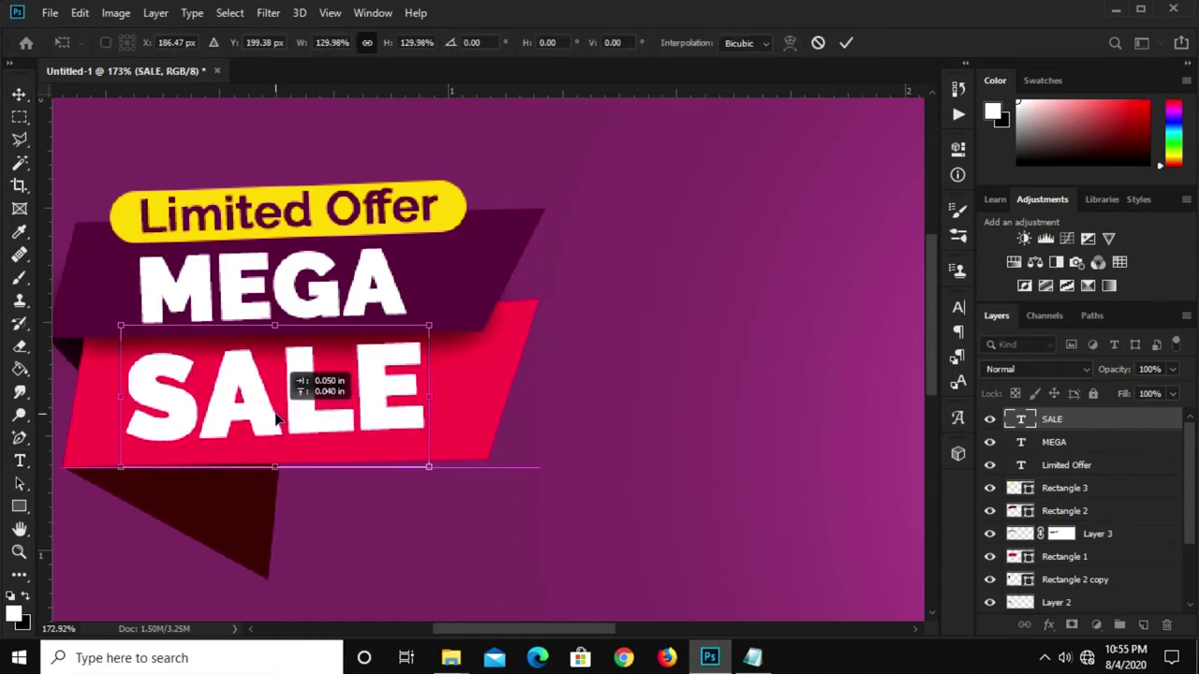
drag(293, 382, 136, 367)
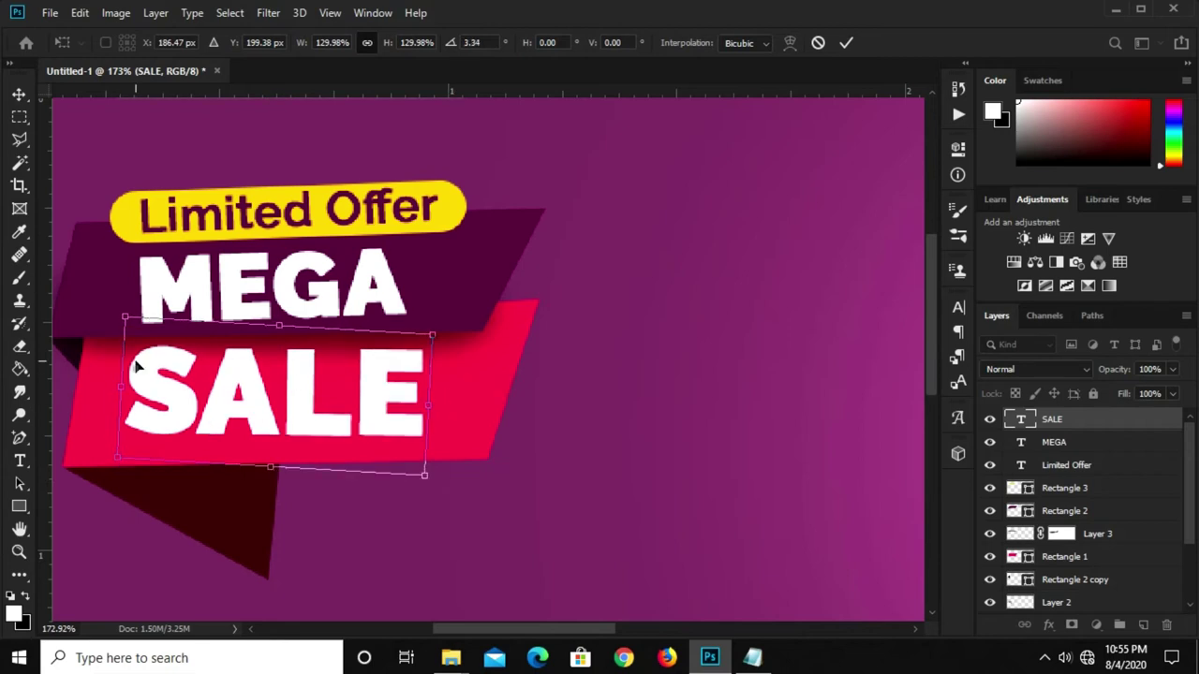
key(ctrl+z)
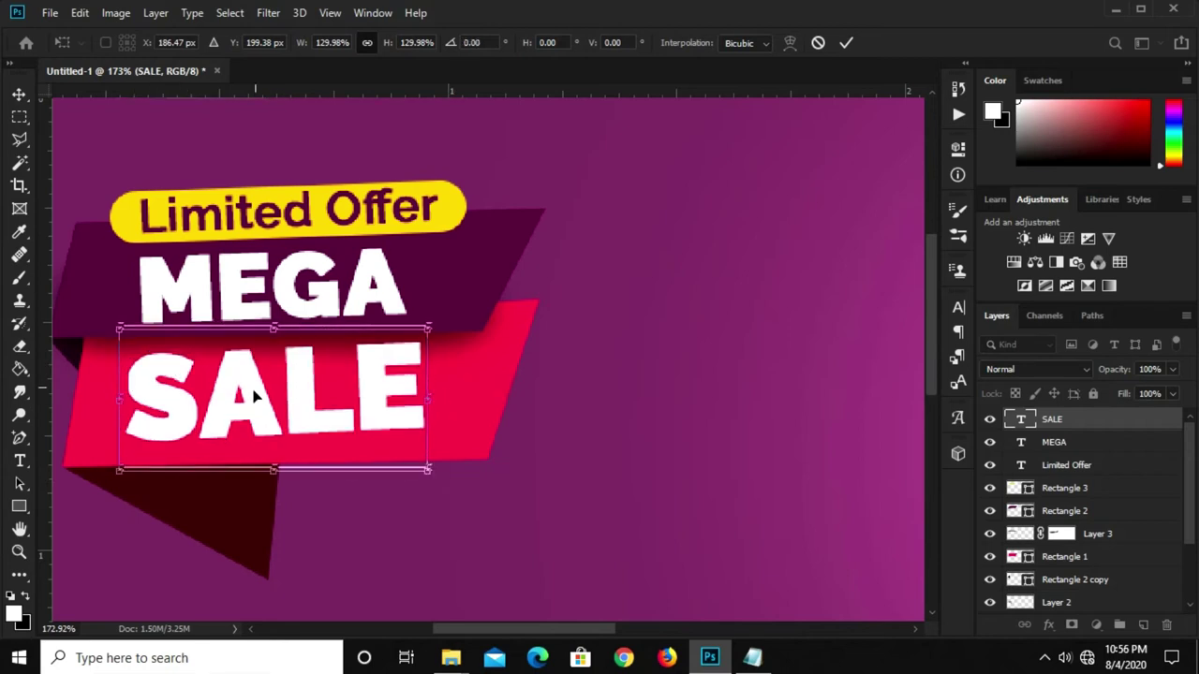
drag(249, 393, 250, 404)
scroll(415, 422, up, 2)
mouse_move(444, 437)
mouse_down()
mouse_move(447, 446)
mouse_move(485, 360)
mouse_up()
scroll(481, 358, down, 1)
scroll(481, 358, down, 1)
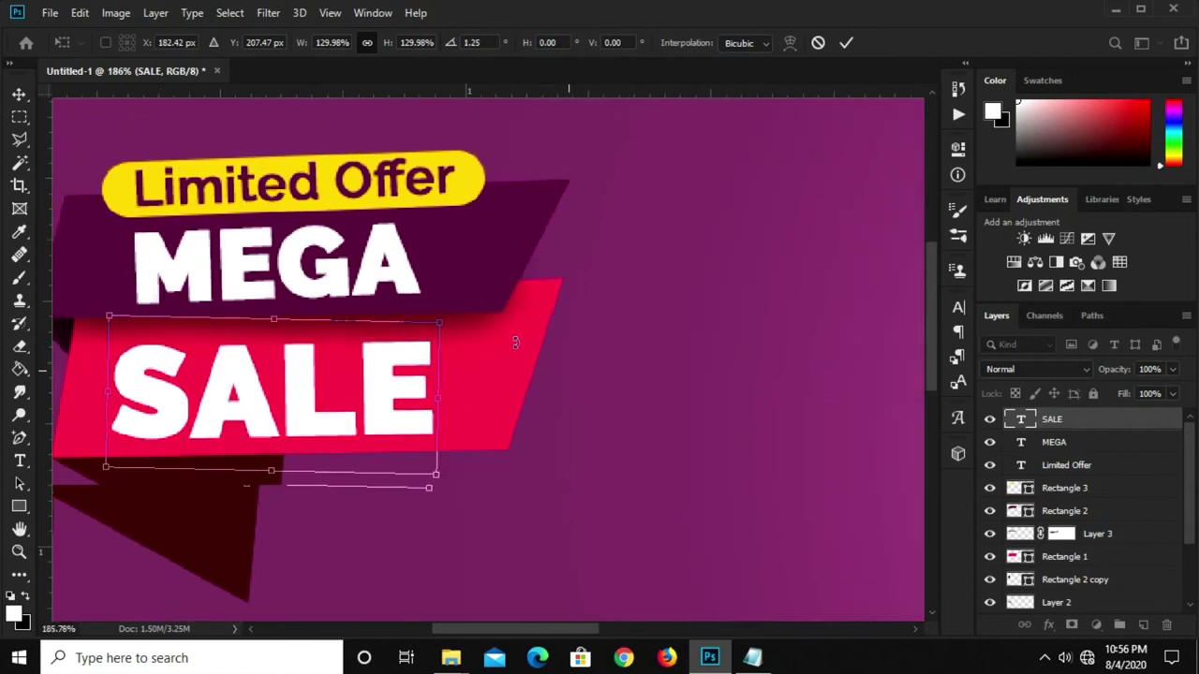
key(Return)
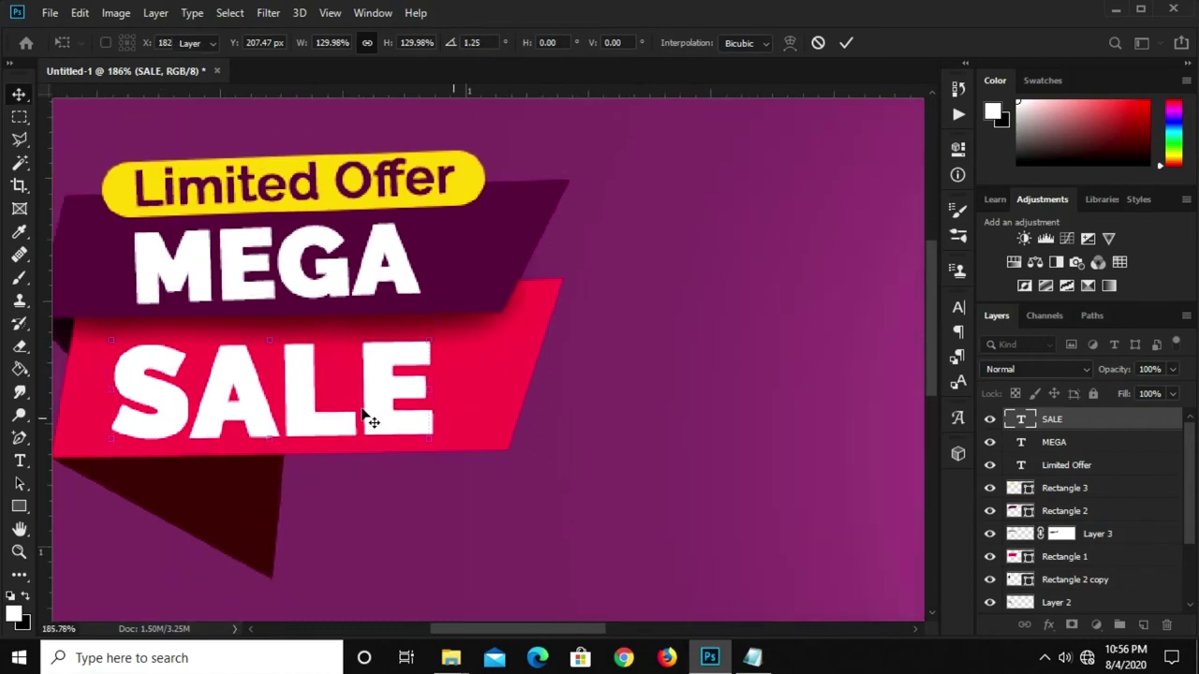
Shift SALE slightly right and make it a little larger
drag(380, 407, 387, 412)
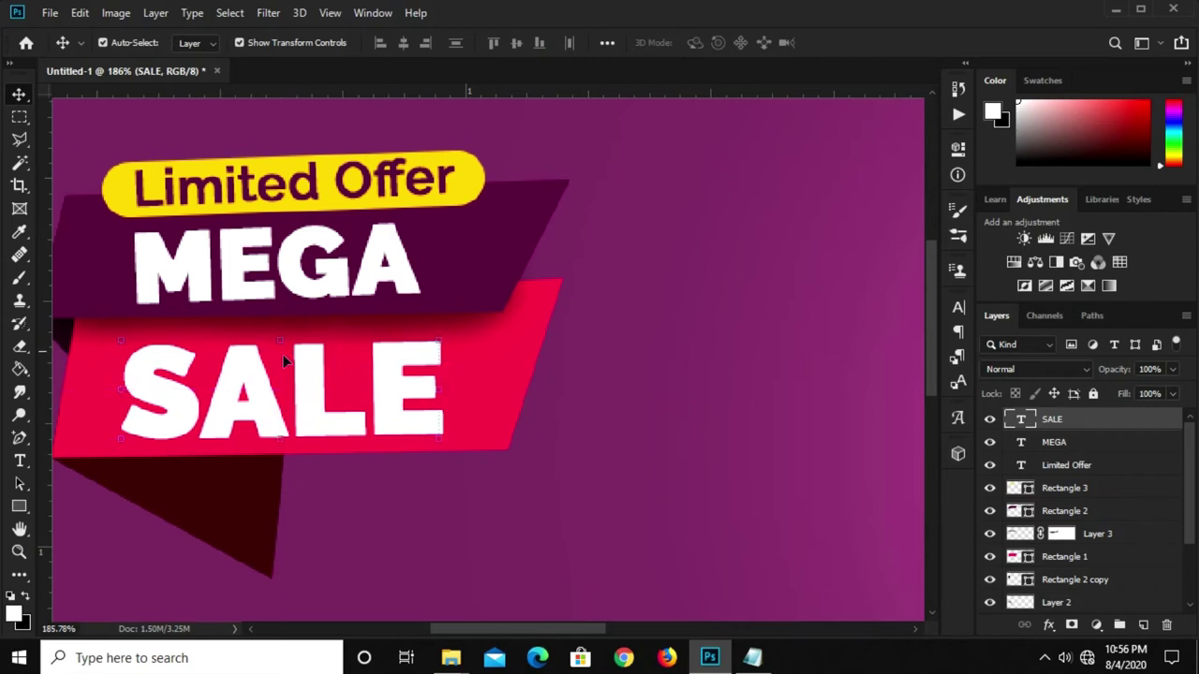
key(ctrl+t)
drag(284, 467, 304, 465)
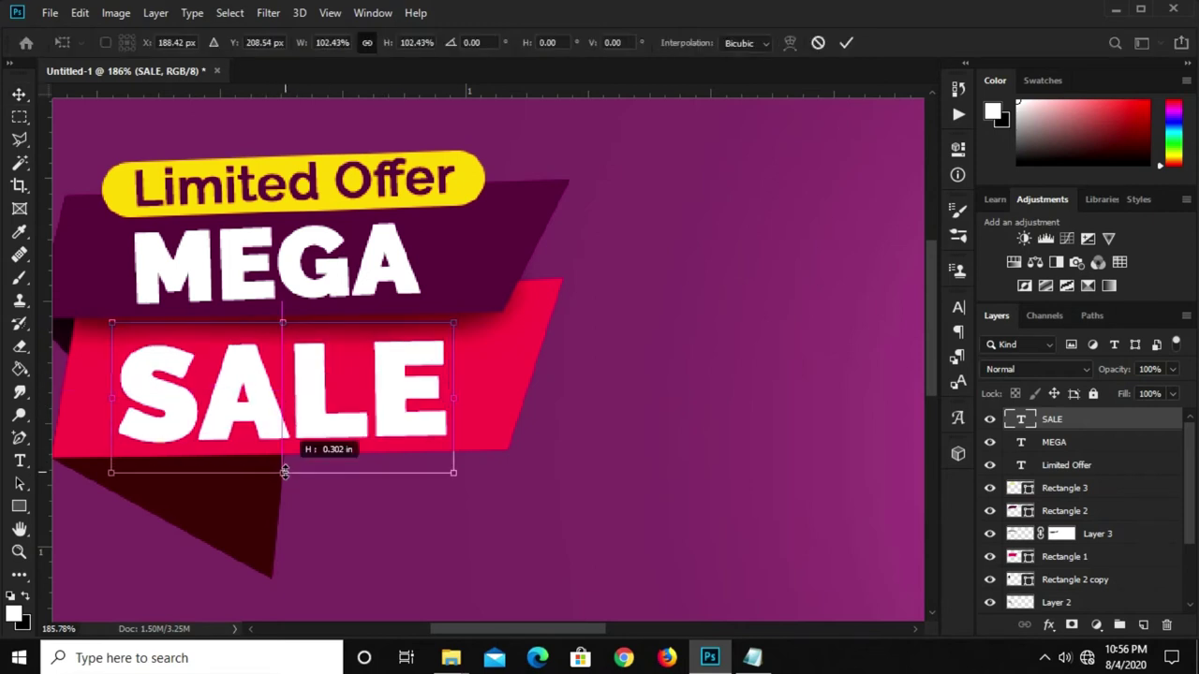
key(Return)
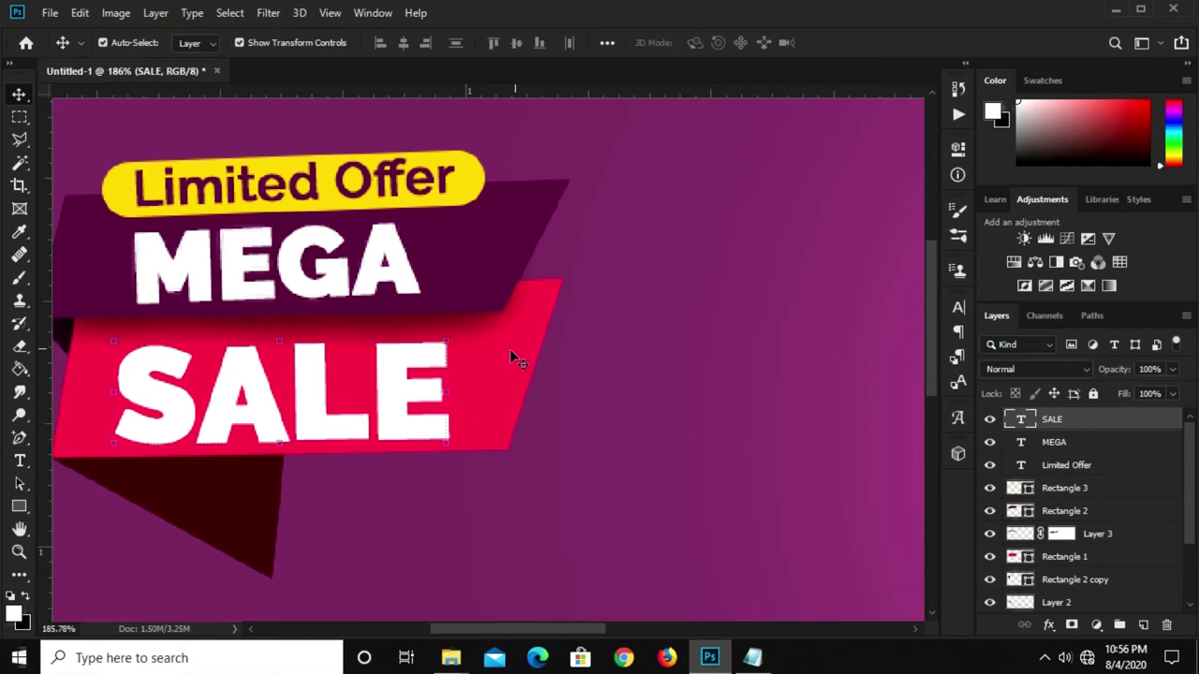
scroll(512, 351, down, 2)
Give SALE a black Multiply drop shadow: 90°, 4 px distance, 3% spread, 2 px size
click(1048, 624)
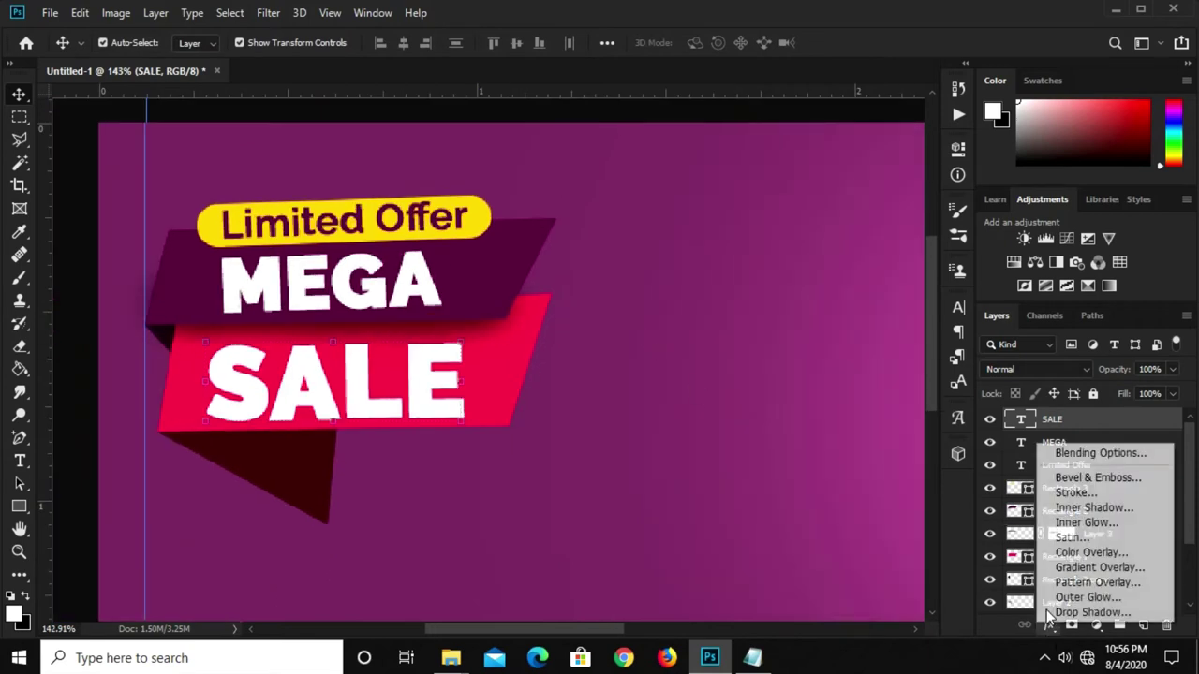
click(1070, 450)
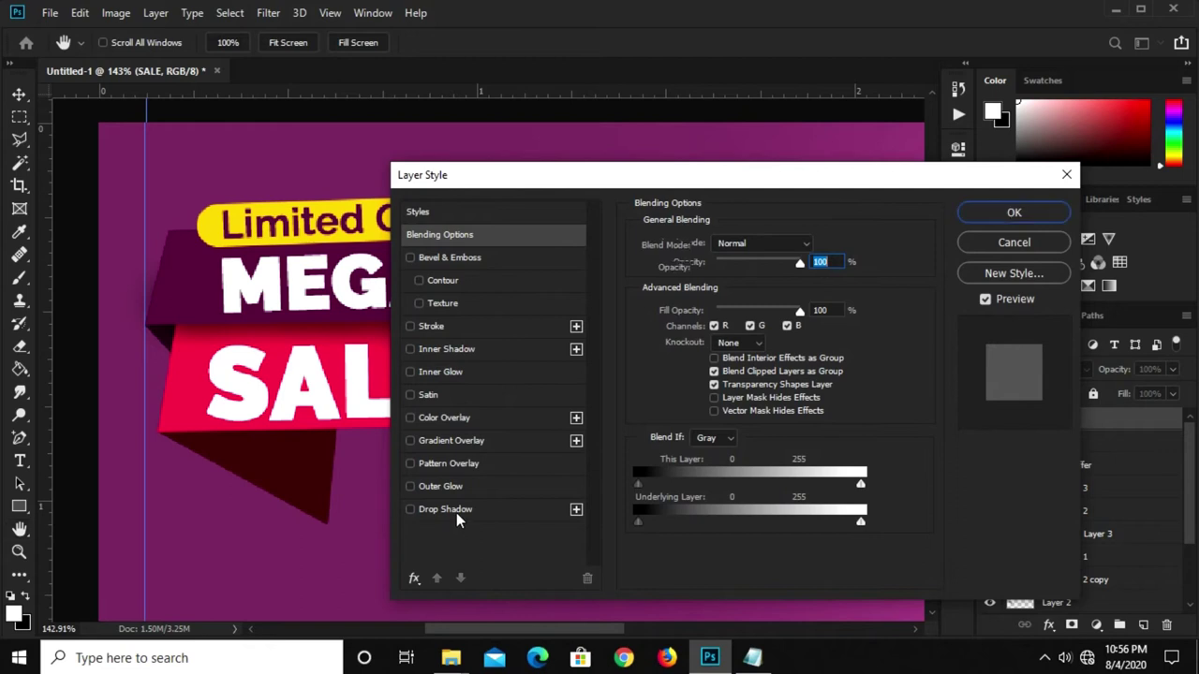
click(456, 513)
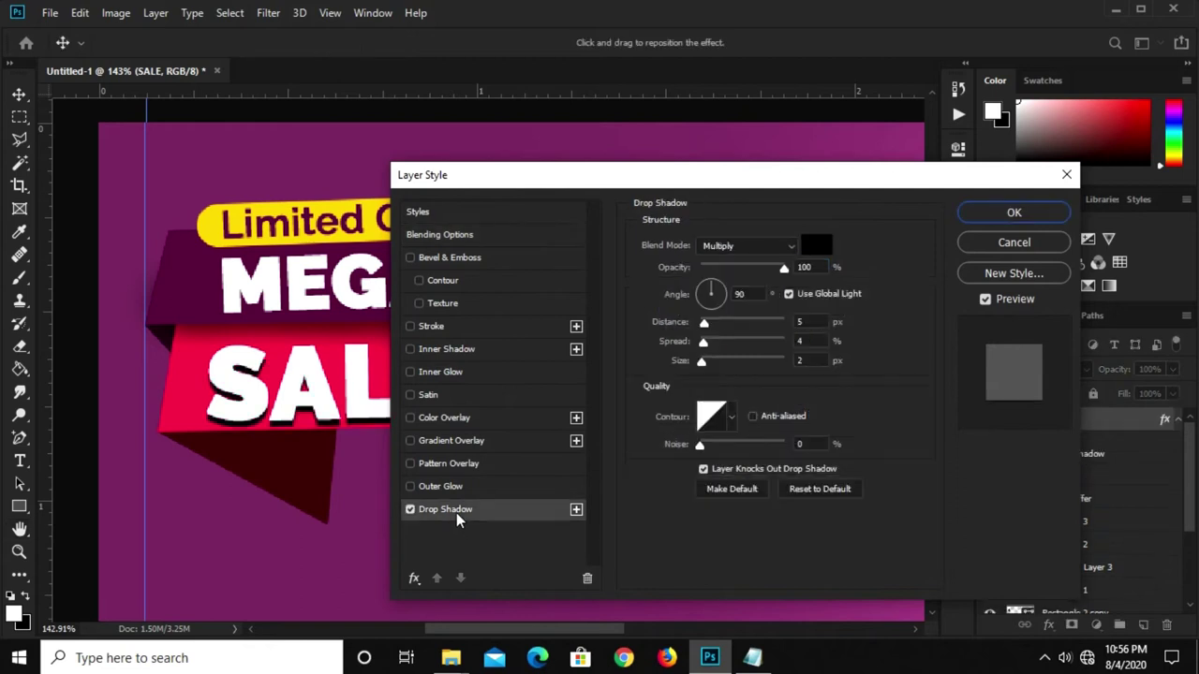
double_click(739, 294)
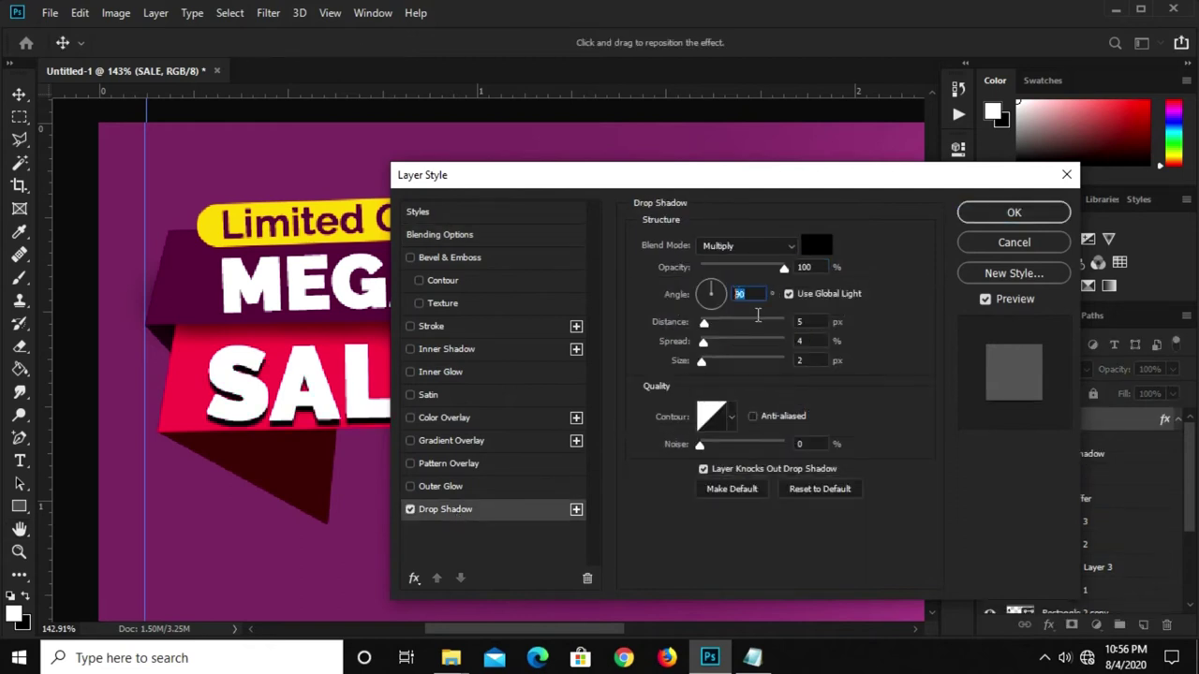
text(4)
text(3)
double_click(791, 359)
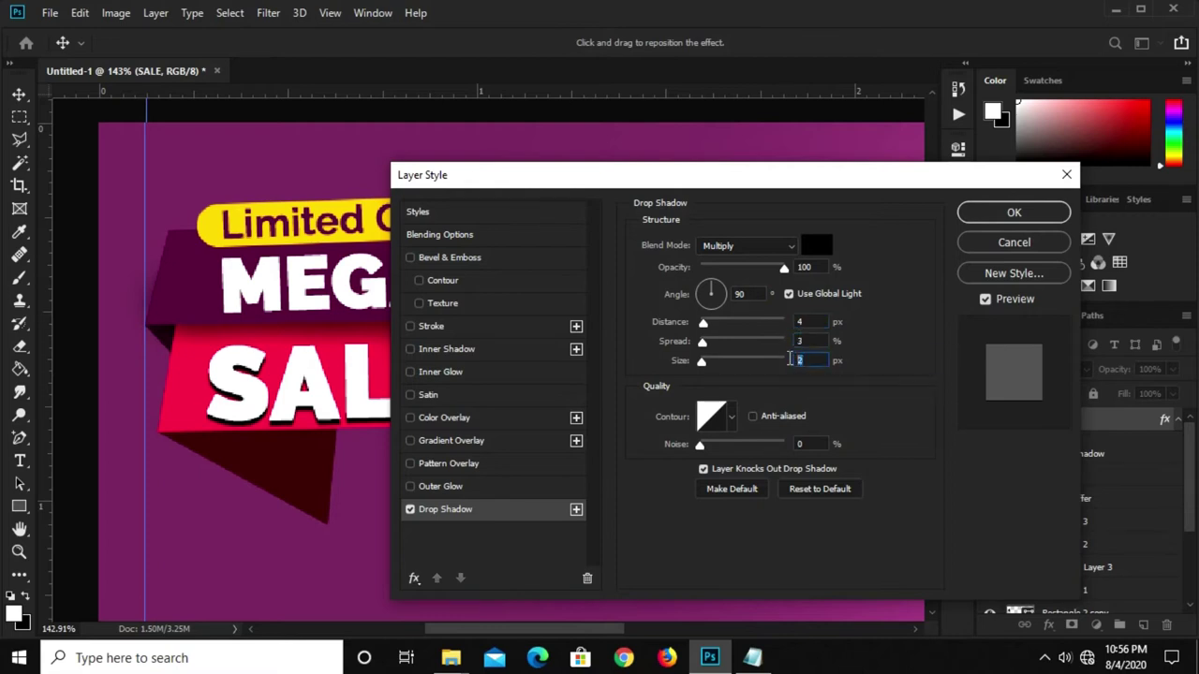
click(801, 321)
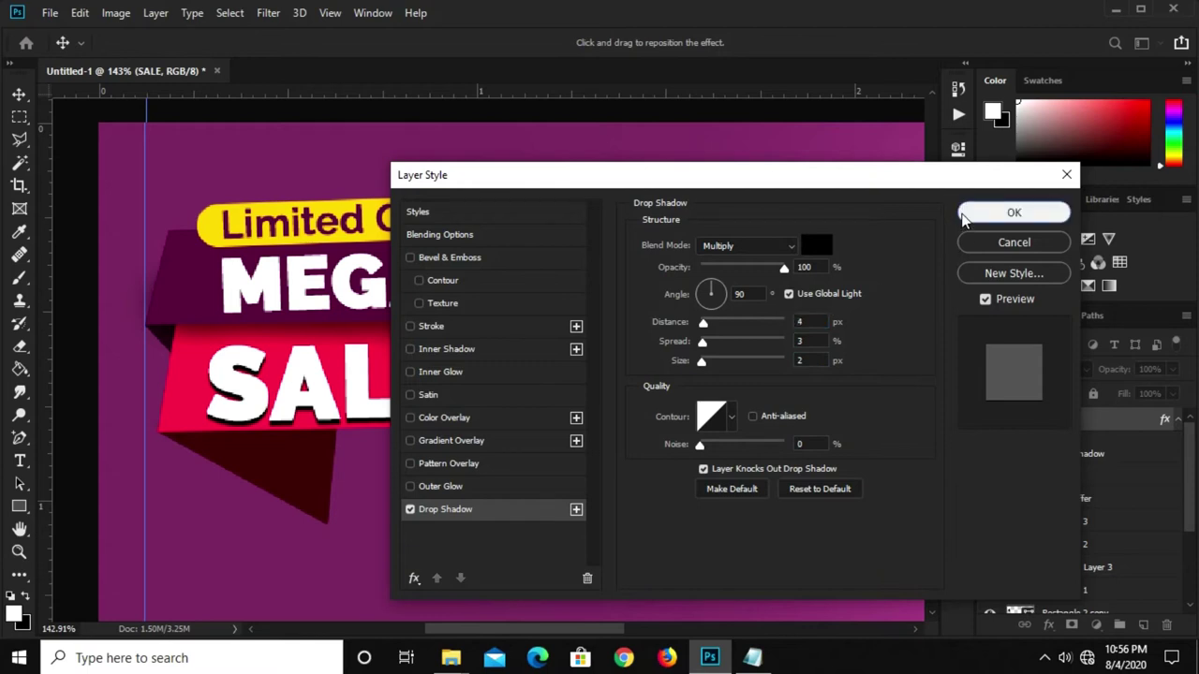
click(973, 213)
key(ctrl+0)
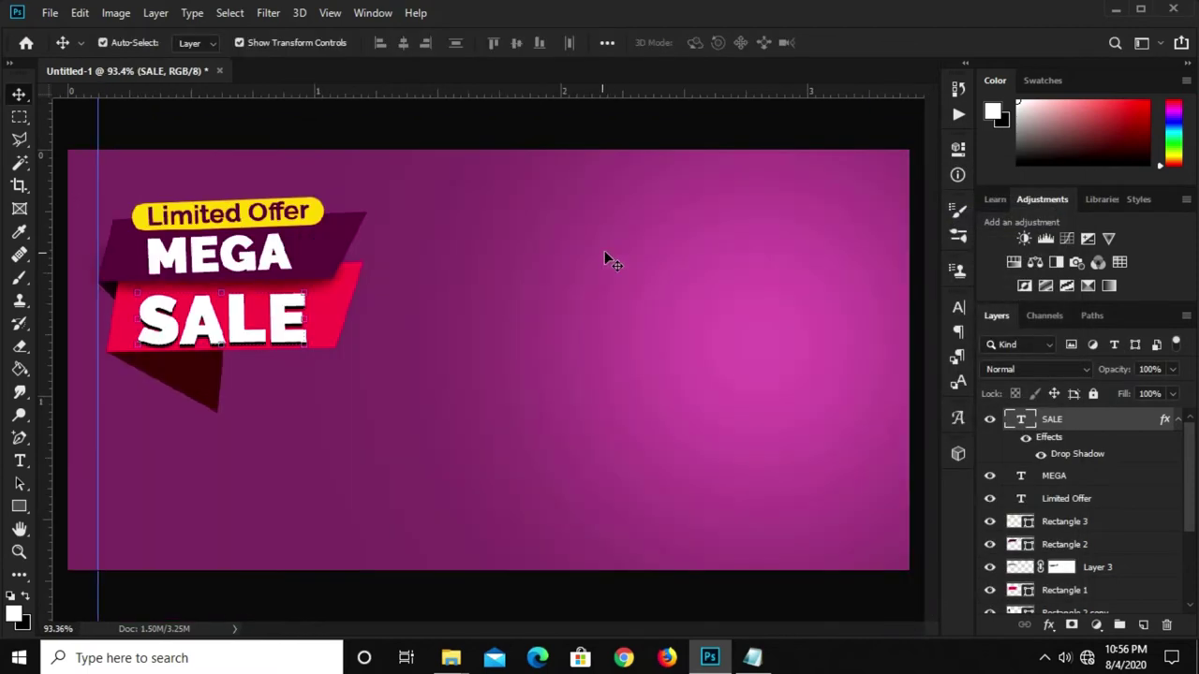
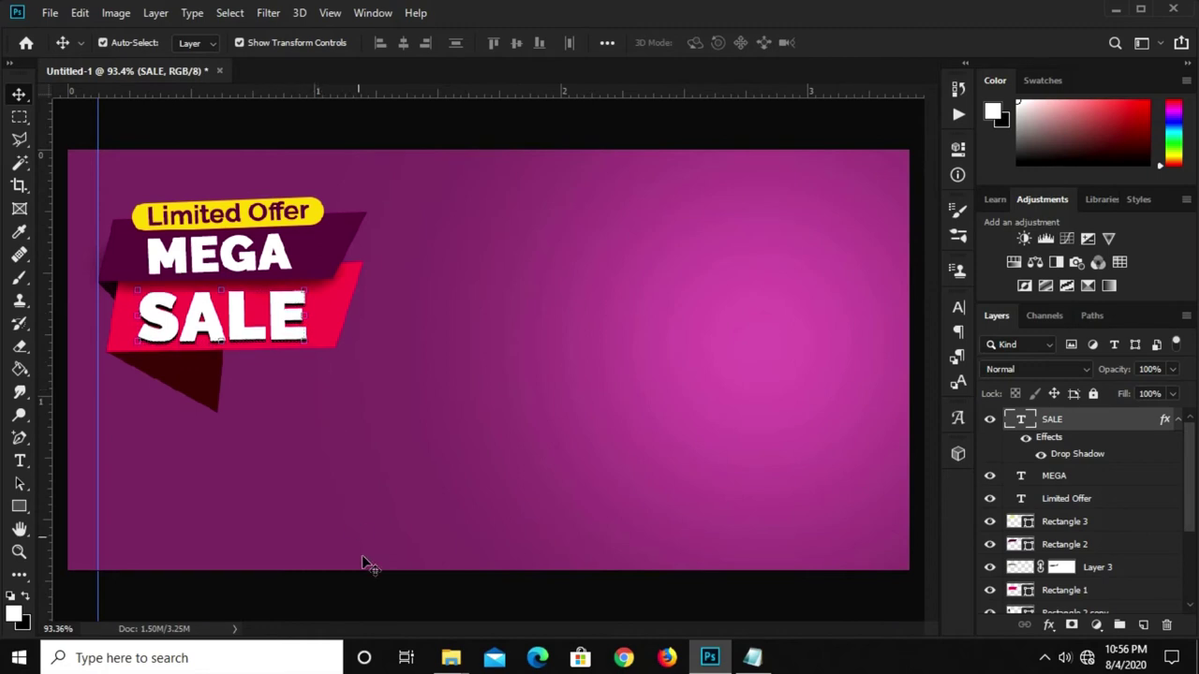
Draw a long thin rectangle bar below the Mega Sale badge
click(382, 578)
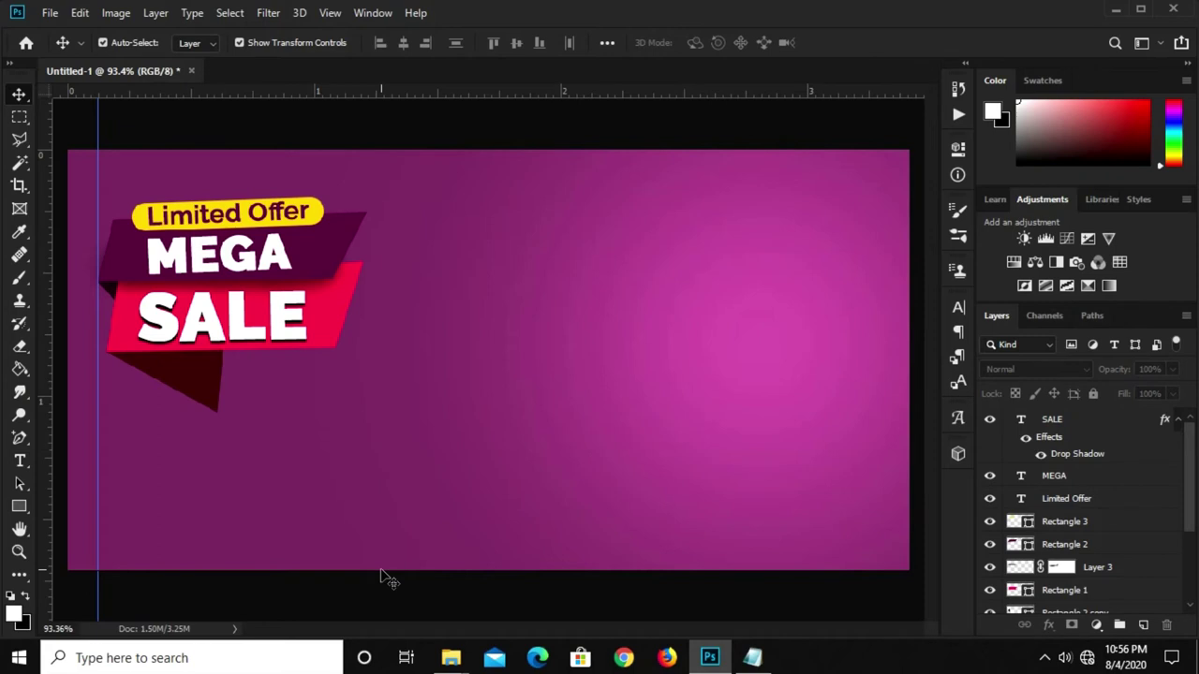
click(19, 506)
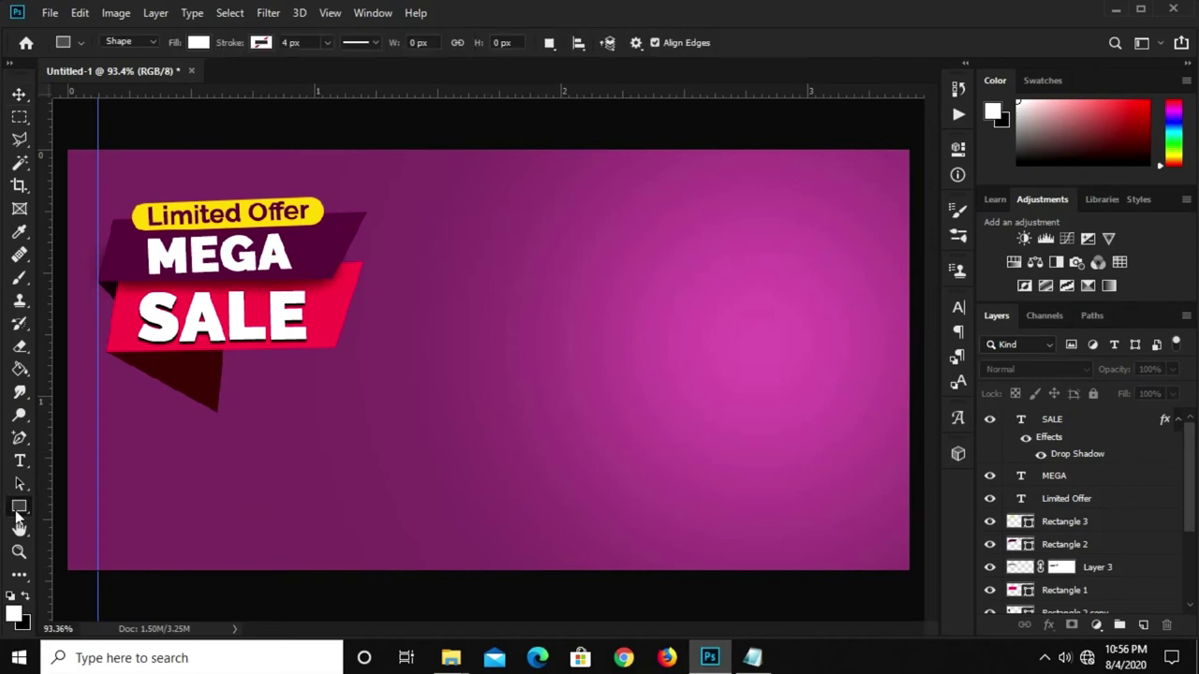
click(78, 511)
drag(229, 426, 442, 453)
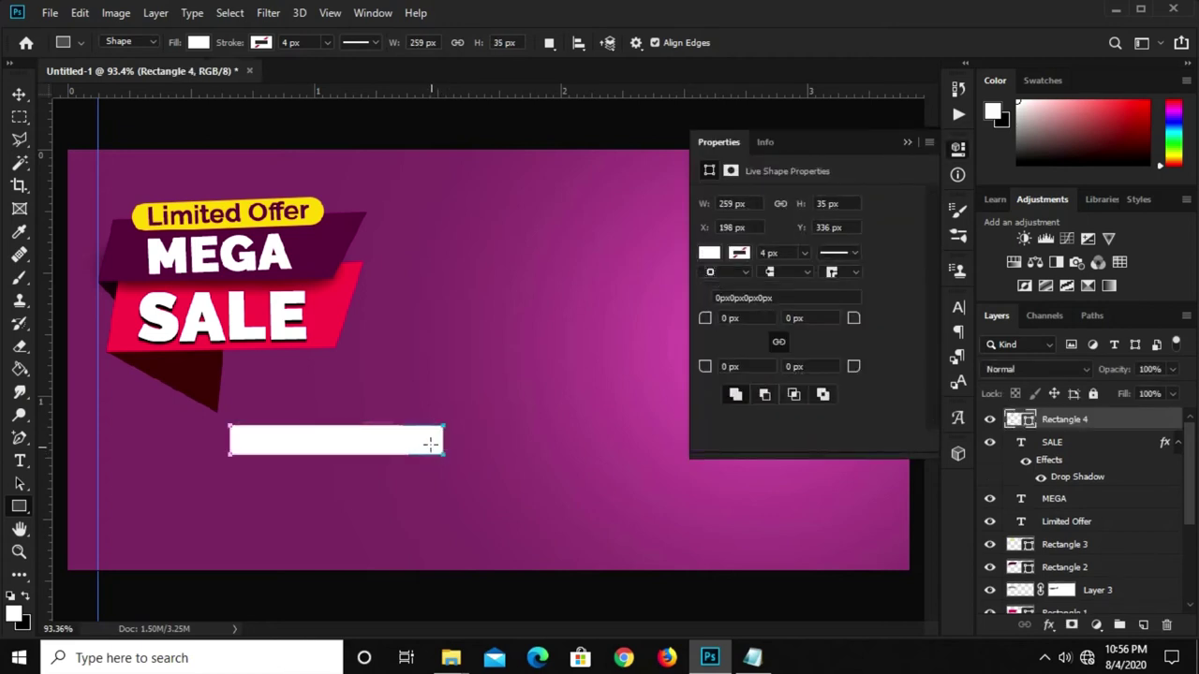
Copy the 6e0849 colour code from the Notepad notes for the bar's fill
click(709, 254)
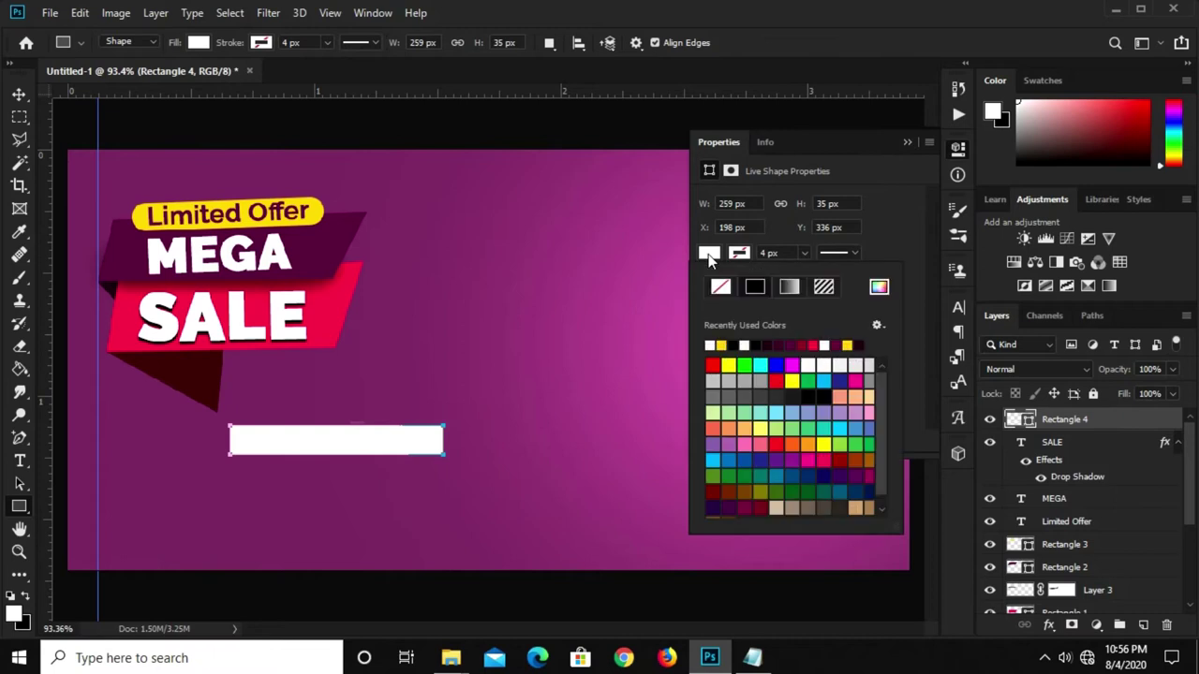
click(878, 287)
click(752, 657)
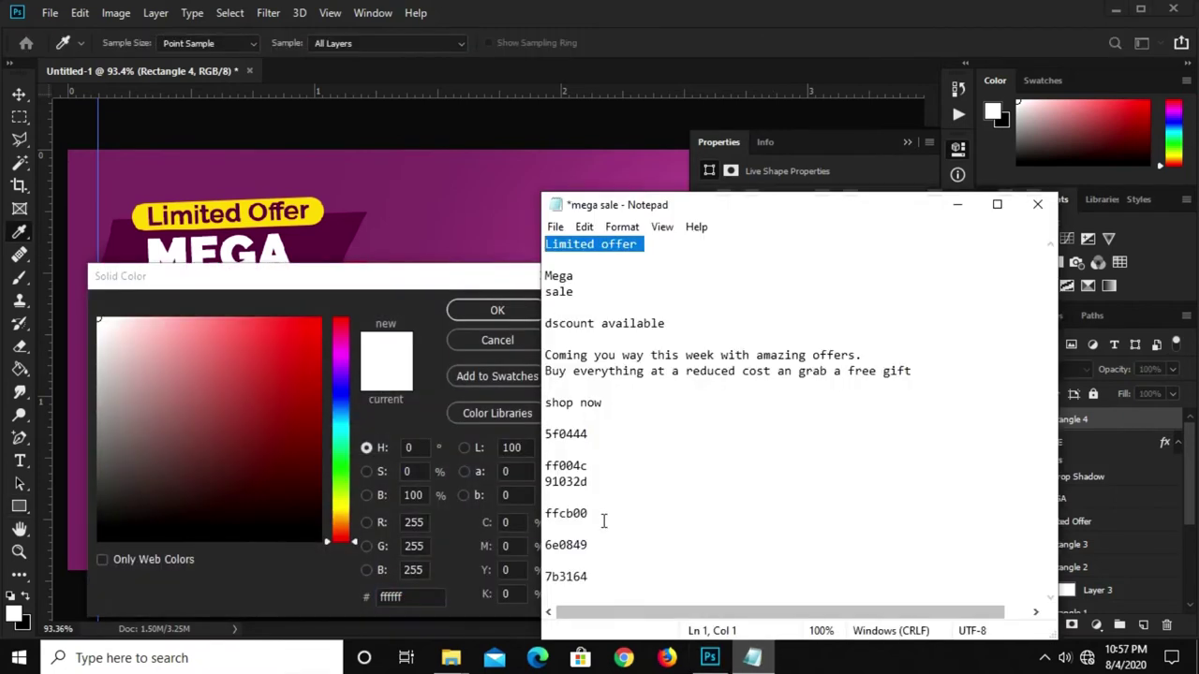
mouse_move(591, 518)
mouse_down()
mouse_move(573, 514)
mouse_move(546, 544)
mouse_up()
right_click(547, 551)
click(599, 551)
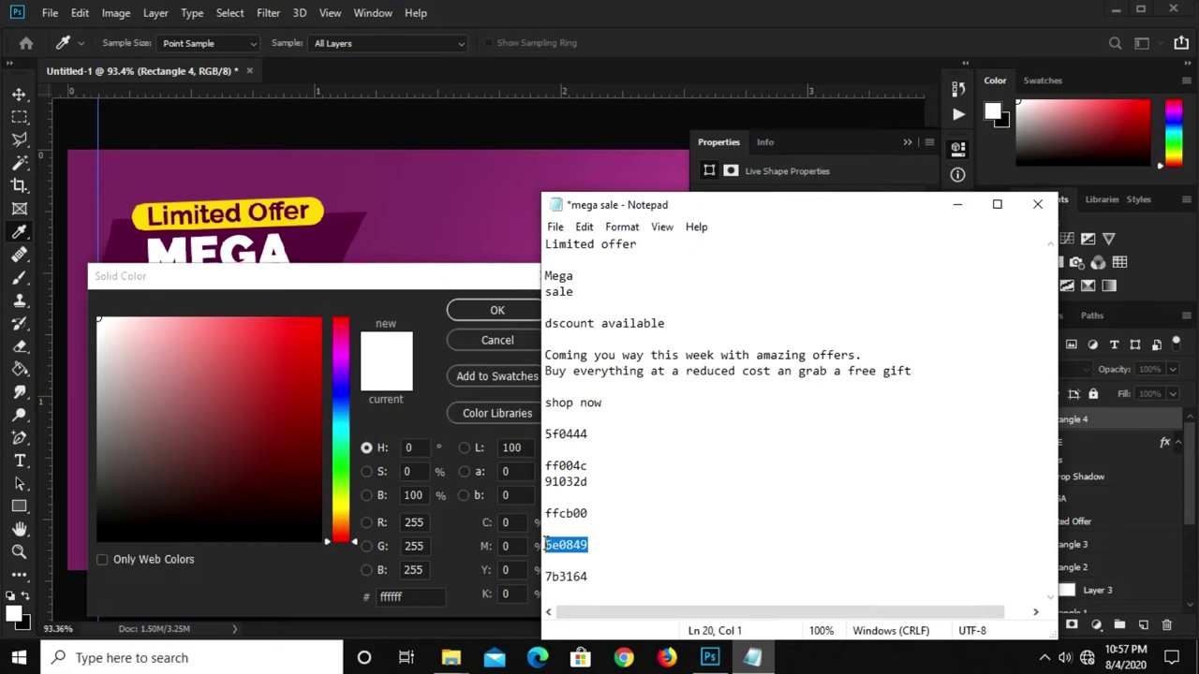
right_click(547, 543)
click(583, 328)
Paste 6e0849 as the hex value to fill the bar dark magenta
click(398, 596)
right_click(405, 596)
click(434, 422)
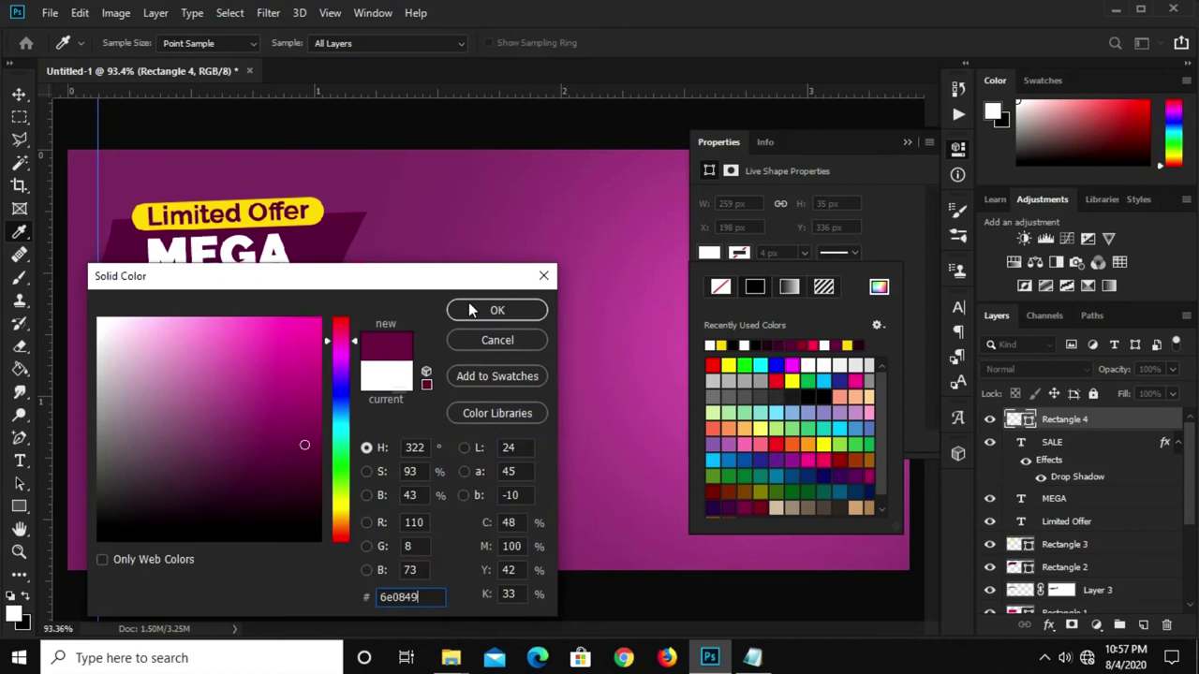
click(471, 310)
click(904, 143)
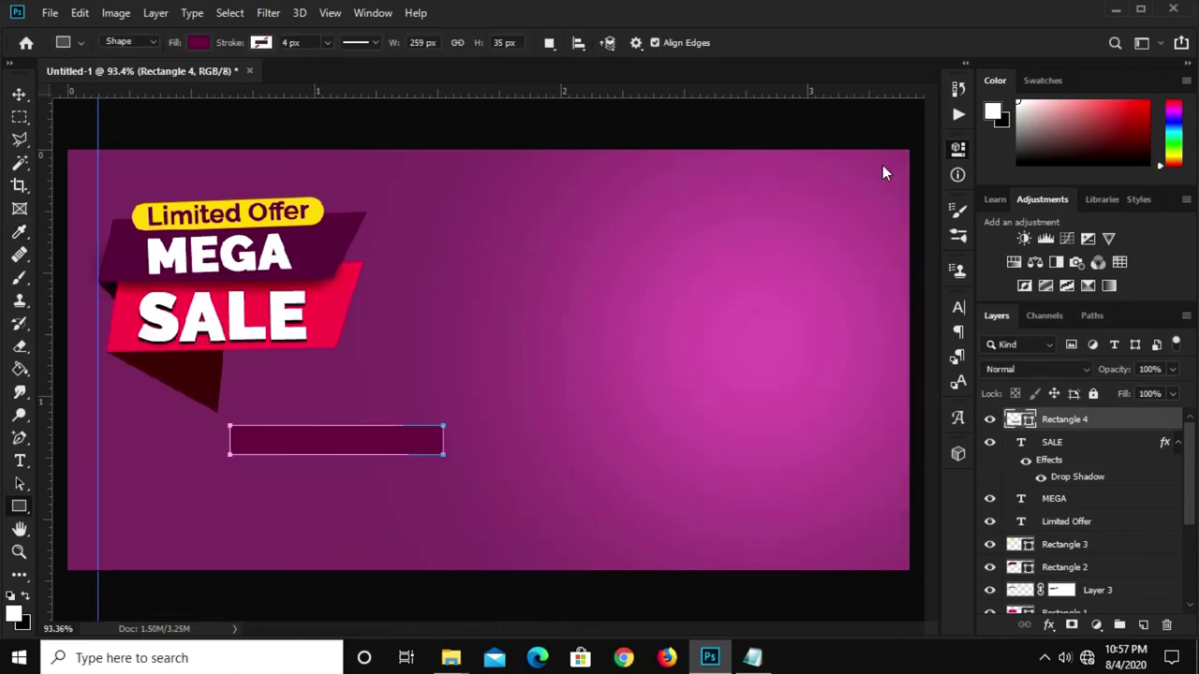
Move the dark bar lower and further right
key(v)
drag(319, 443, 457, 463)
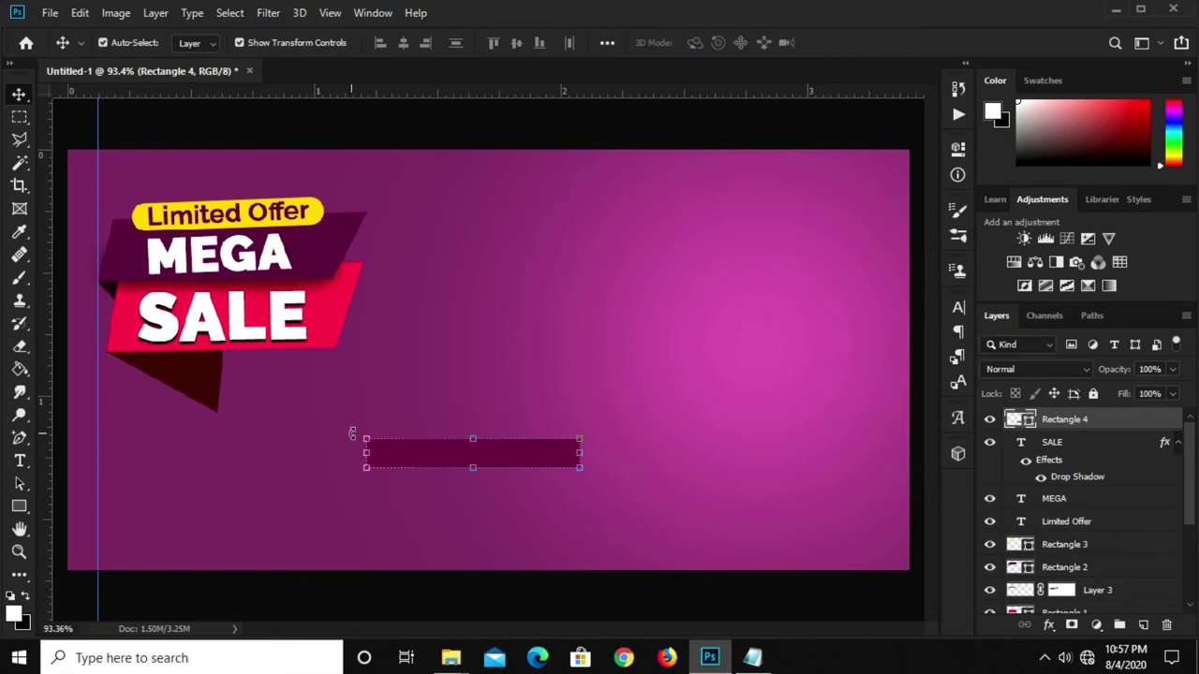
click(464, 133)
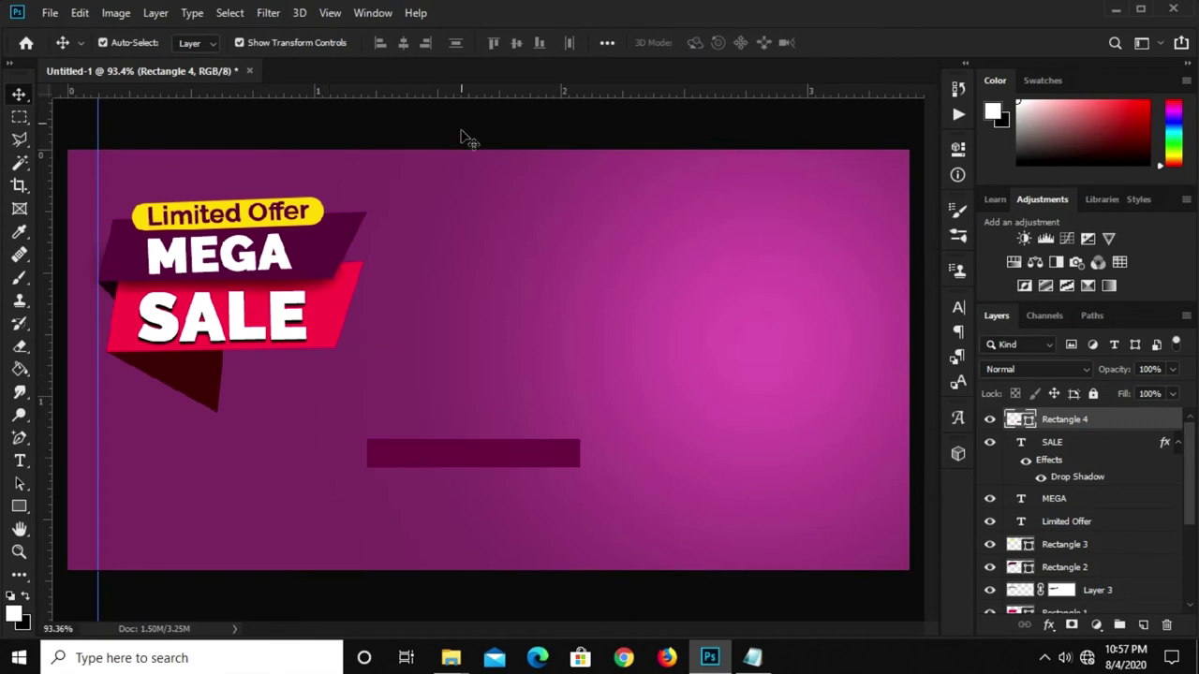
Enlarge the SALE text to about 107%
click(234, 325)
key(ctrl+t)
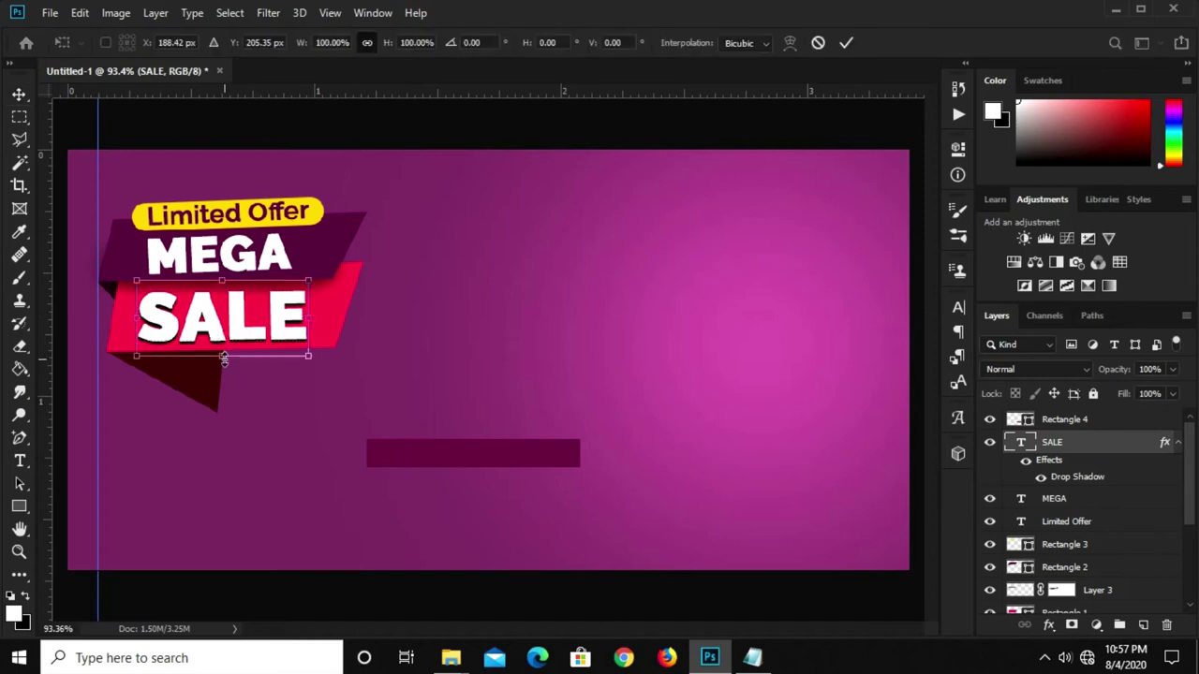
drag(224, 359, 225, 364)
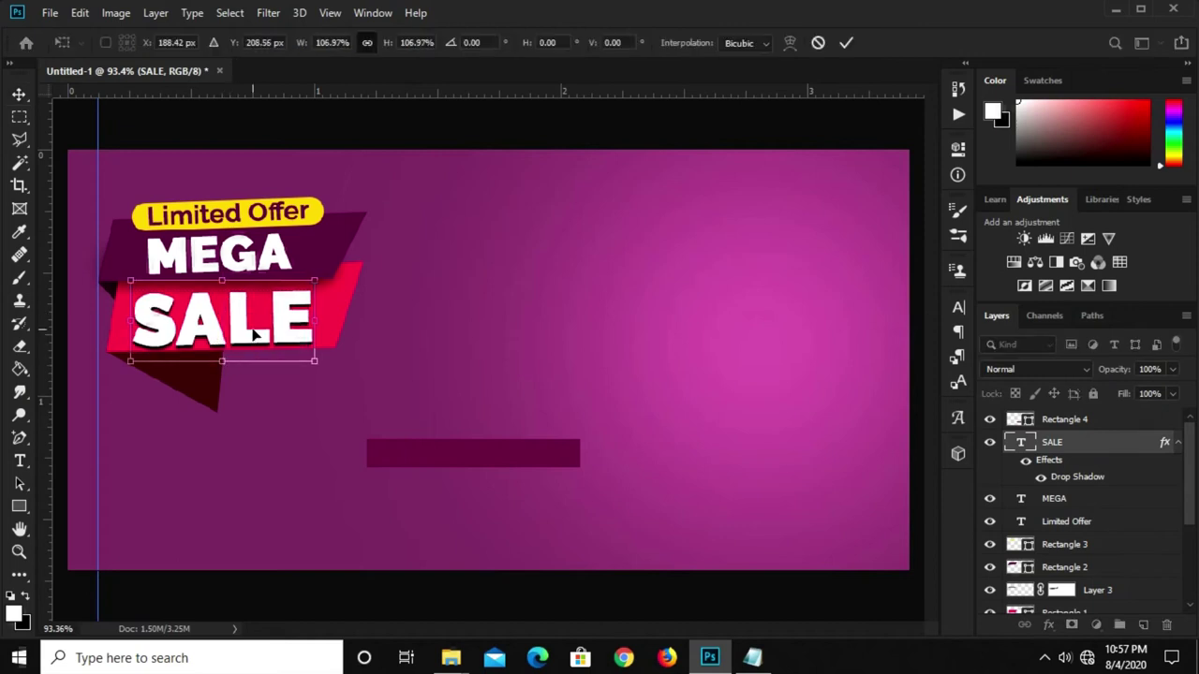
key(Return)
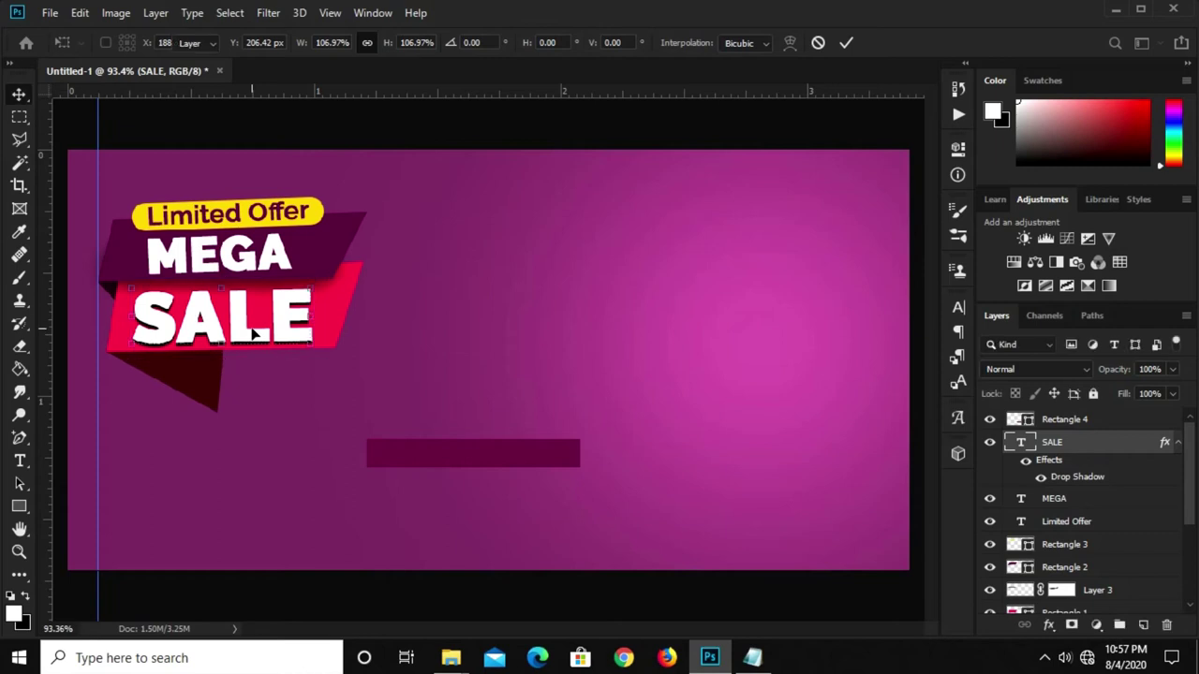
Tilt MEGA about 2° clockwise and nudge it down slightly
click(244, 251)
scroll(239, 242, up, 3)
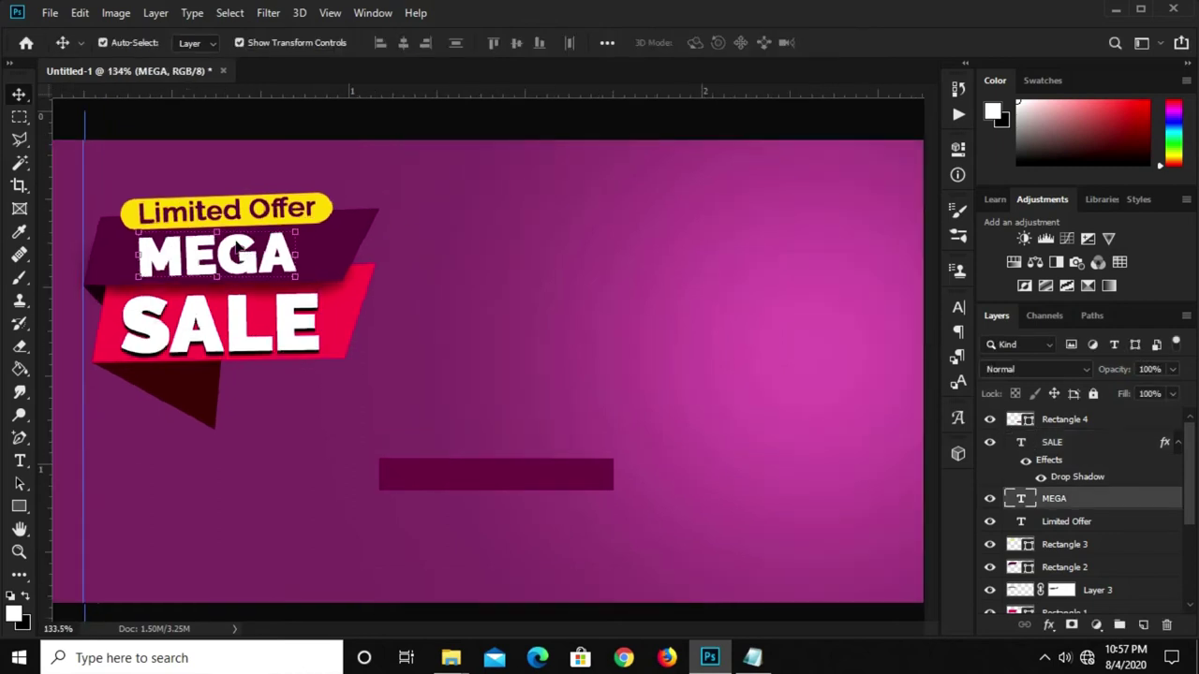
key(ctrl+t)
drag(350, 255, 352, 273)
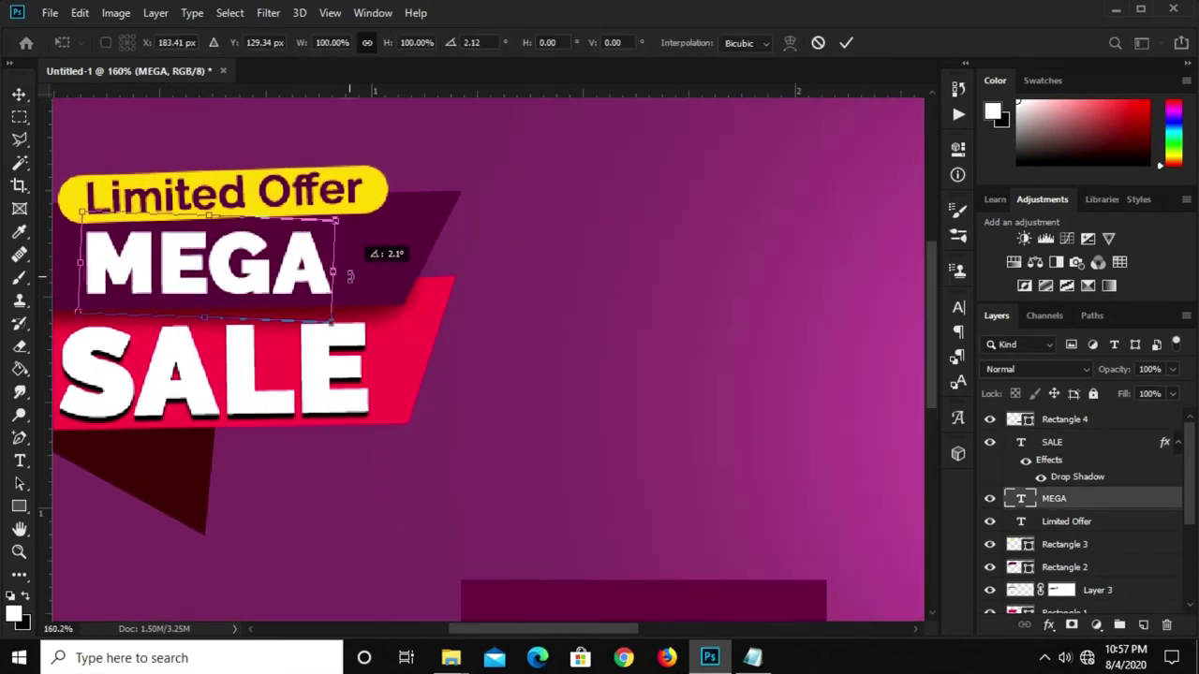
drag(178, 262, 177, 268)
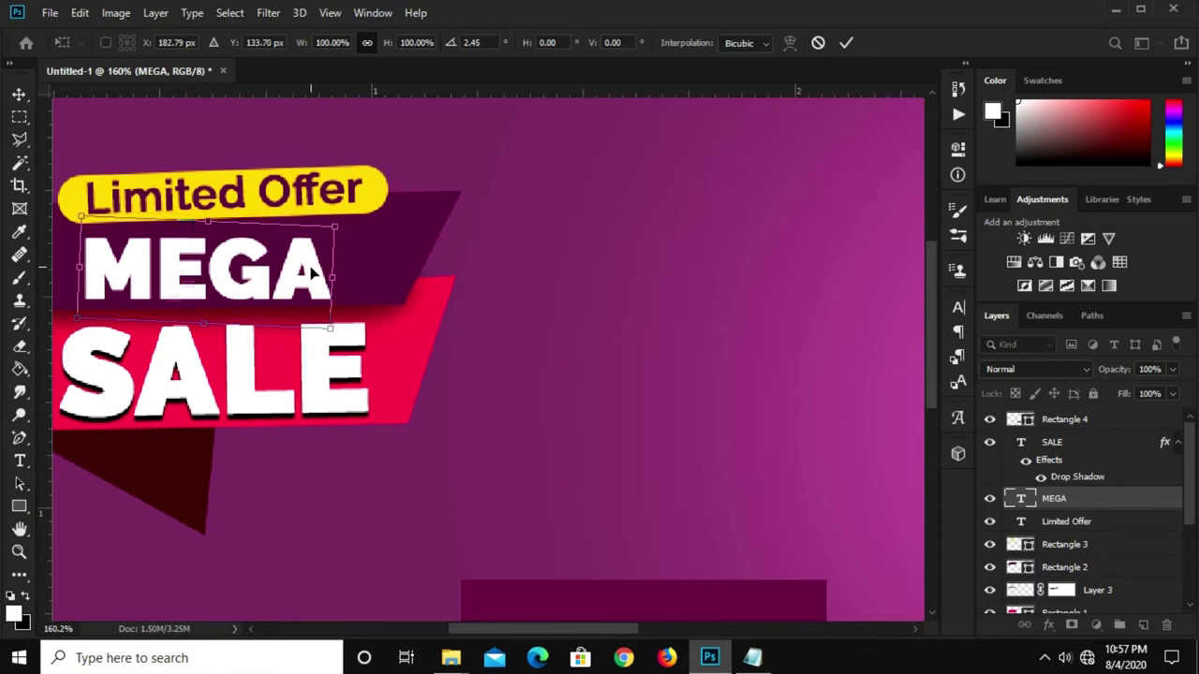
scroll(323, 292, up, 2)
drag(349, 295, 355, 293)
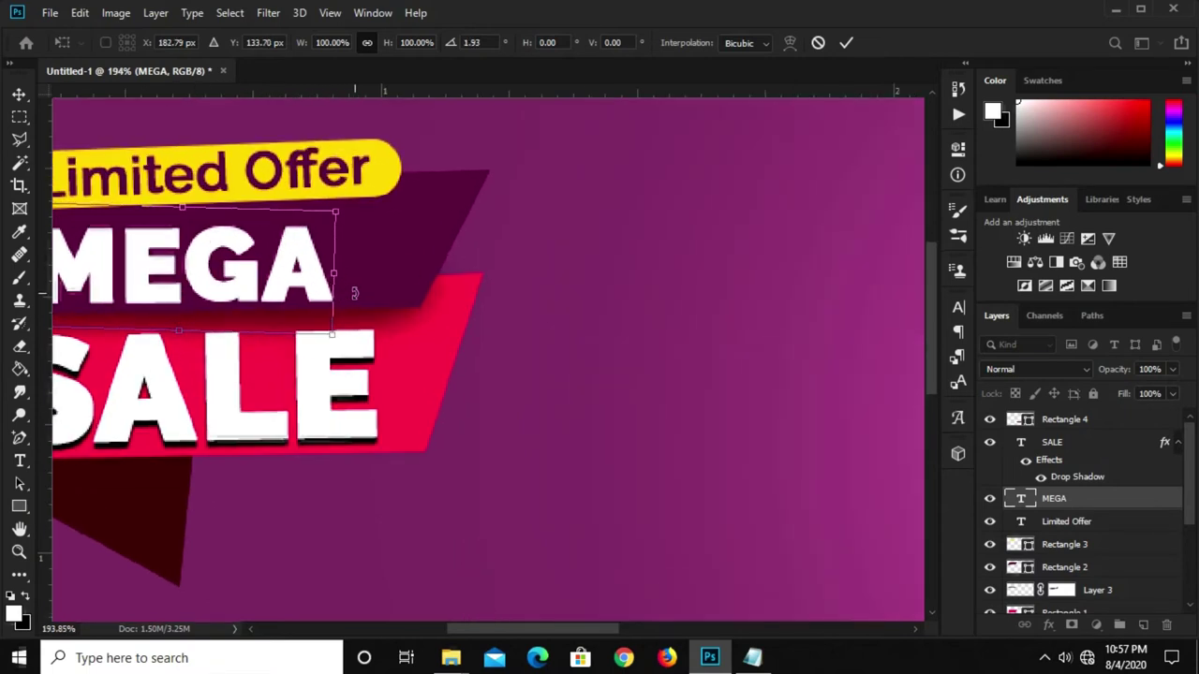
key(Return)
scroll(381, 269, down, 1)
scroll(425, 150, down, 1)
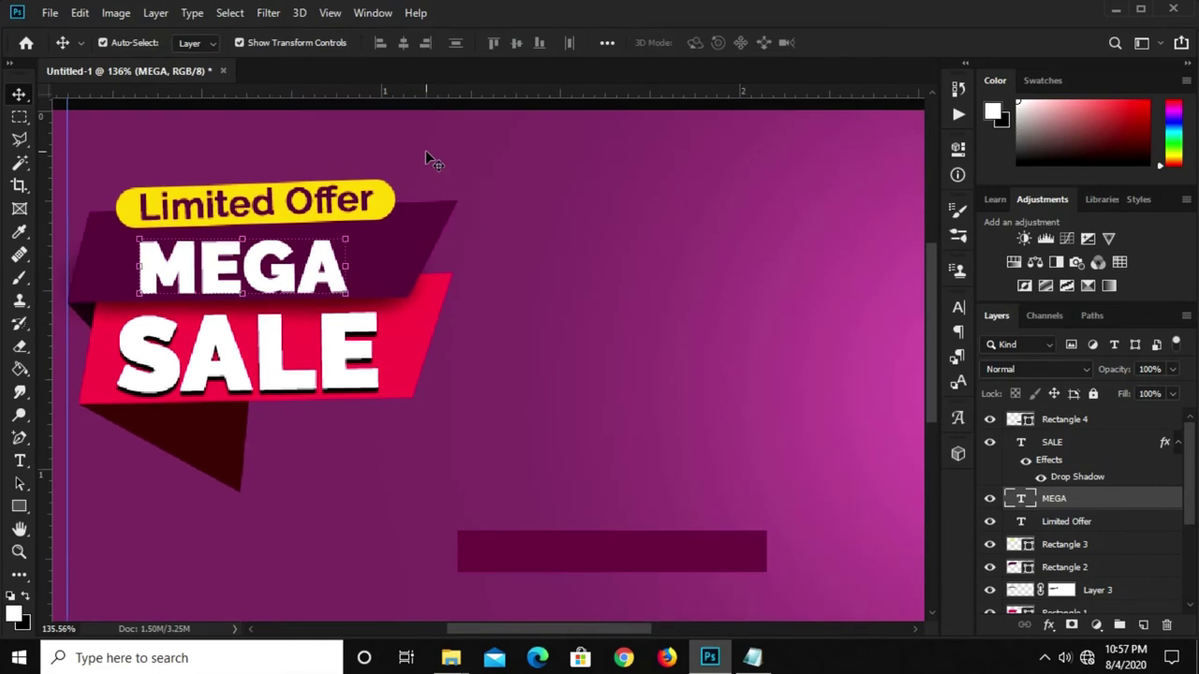
scroll(425, 150, down, 1)
scroll(361, 179, down, 1)
click(362, 142)
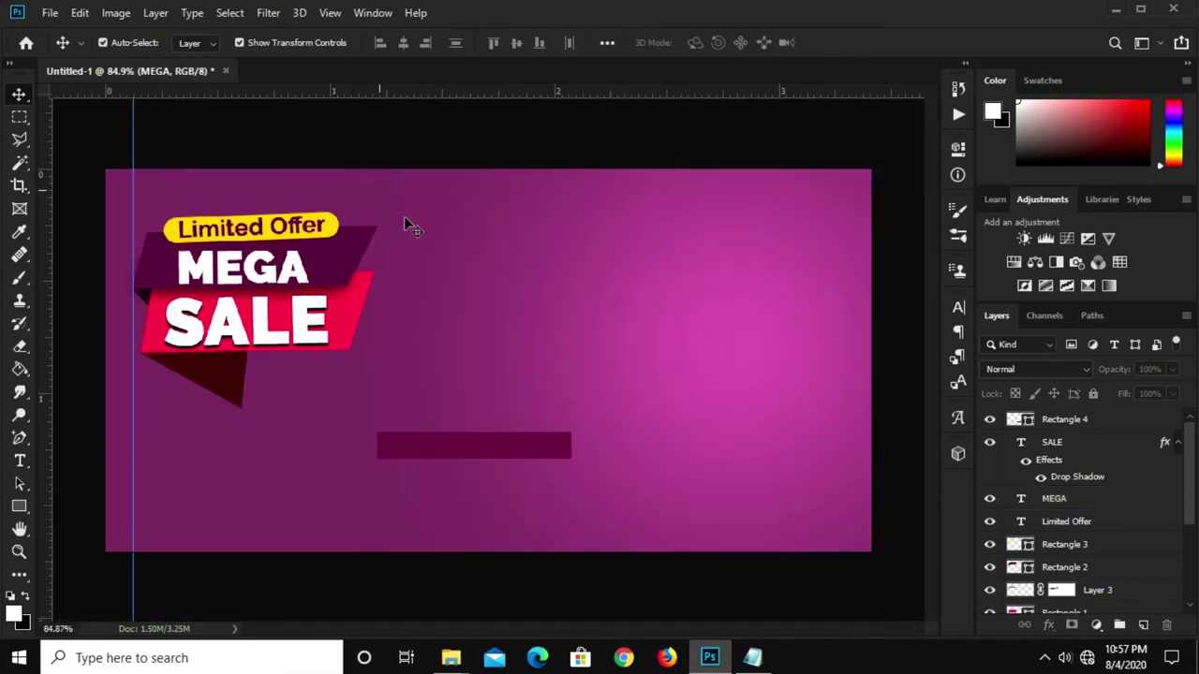
Group the badge layers, excluding the dark bar, into Group 1
scroll(1078, 532, down, 3)
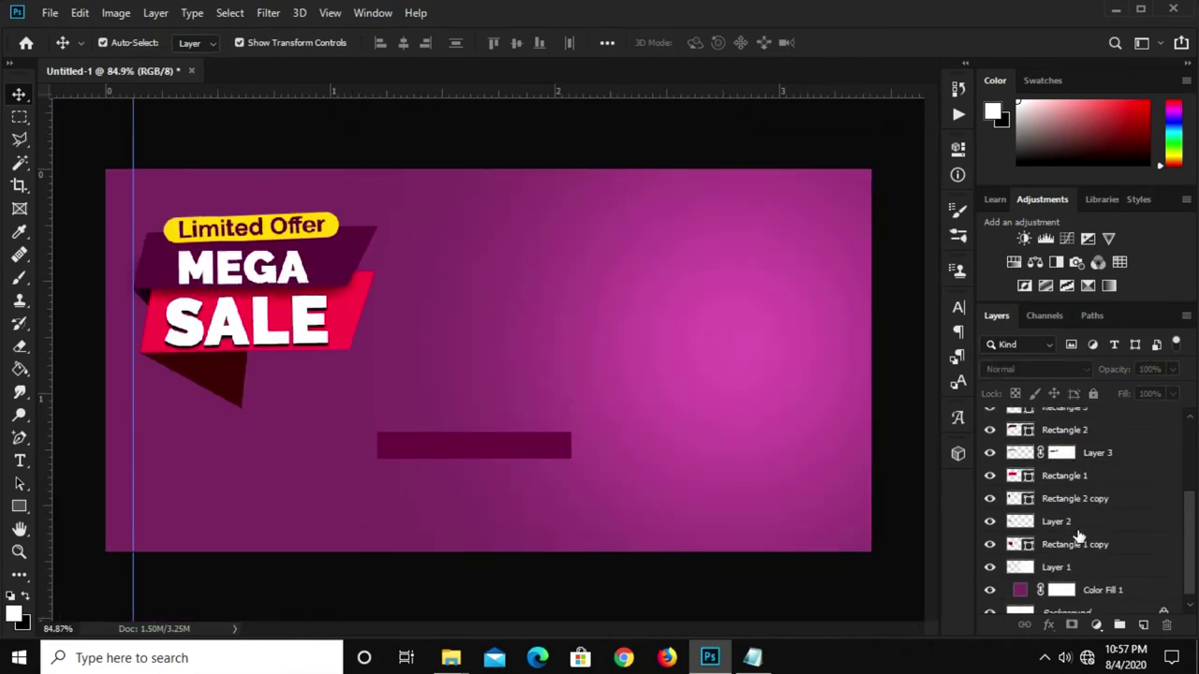
click(1078, 546)
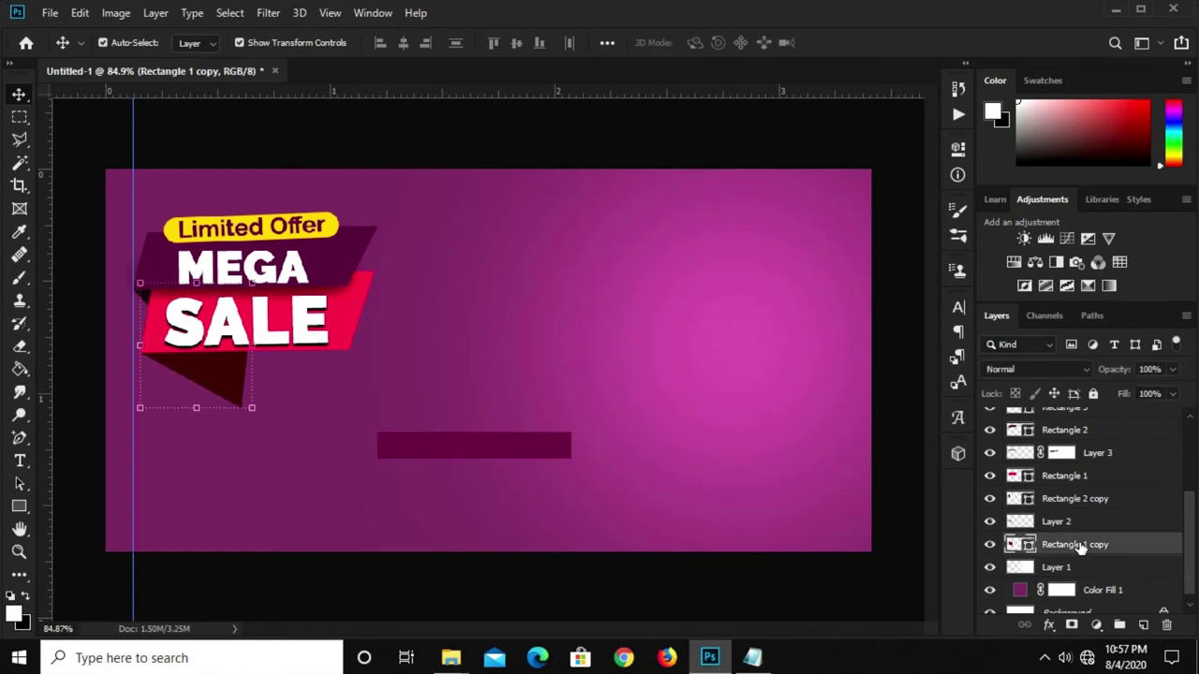
scroll(1080, 548, up, 3)
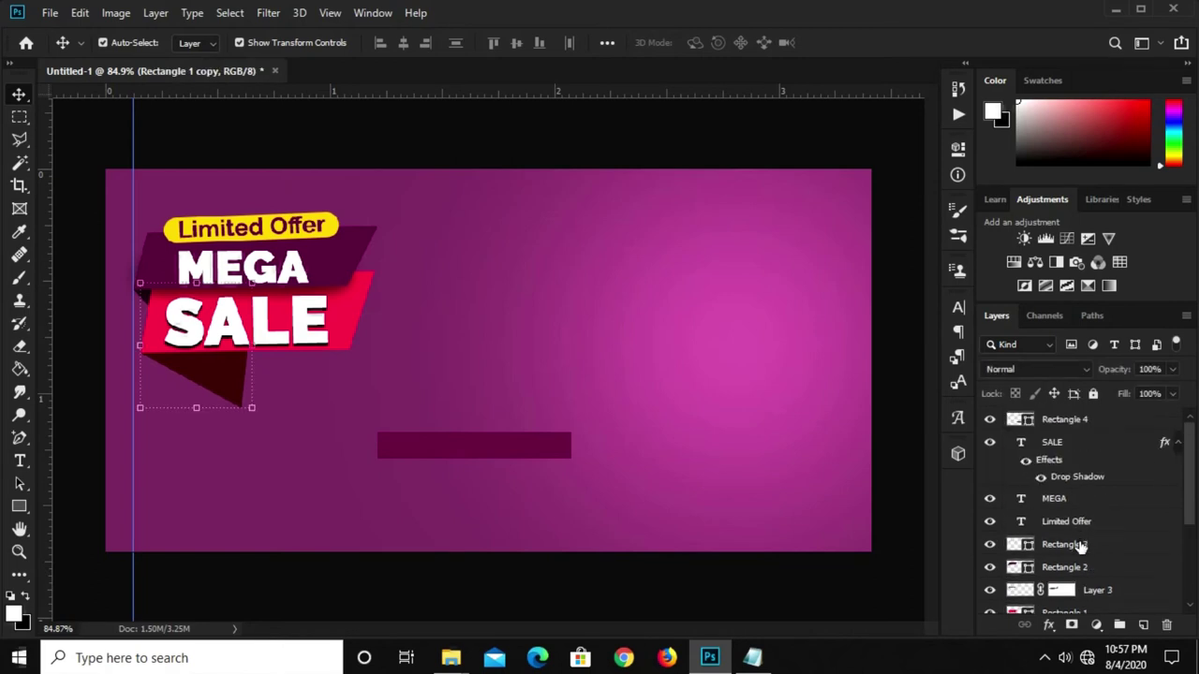
shift+click(1067, 440)
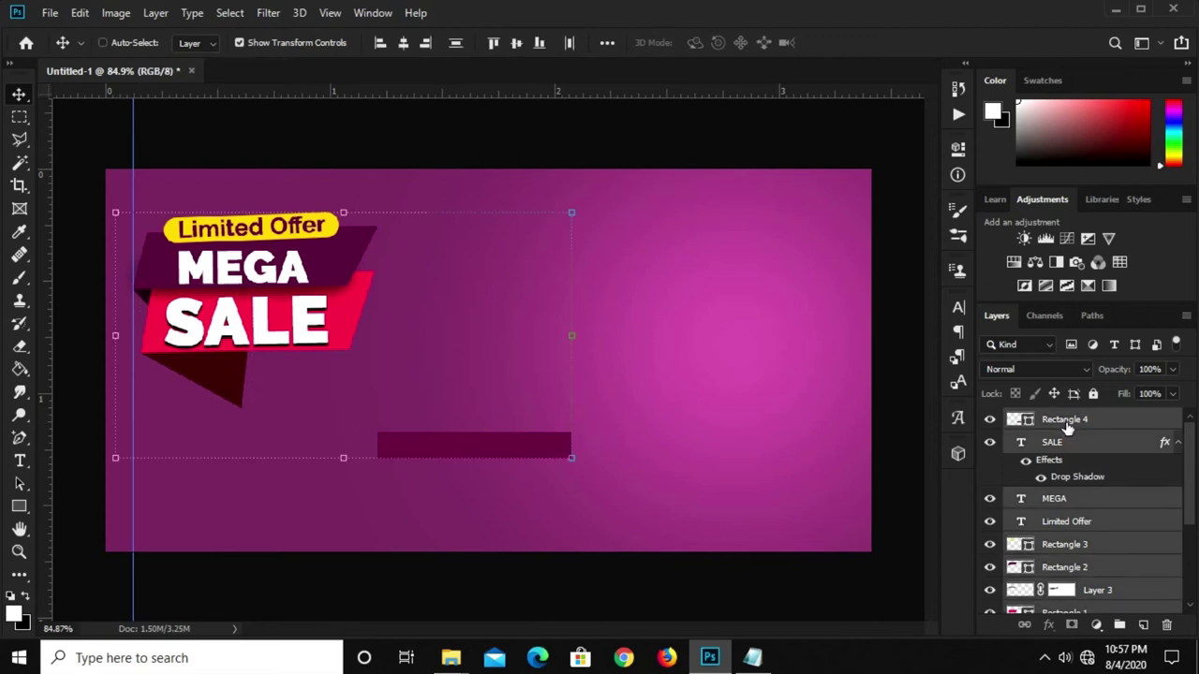
ctrl+click(1067, 423)
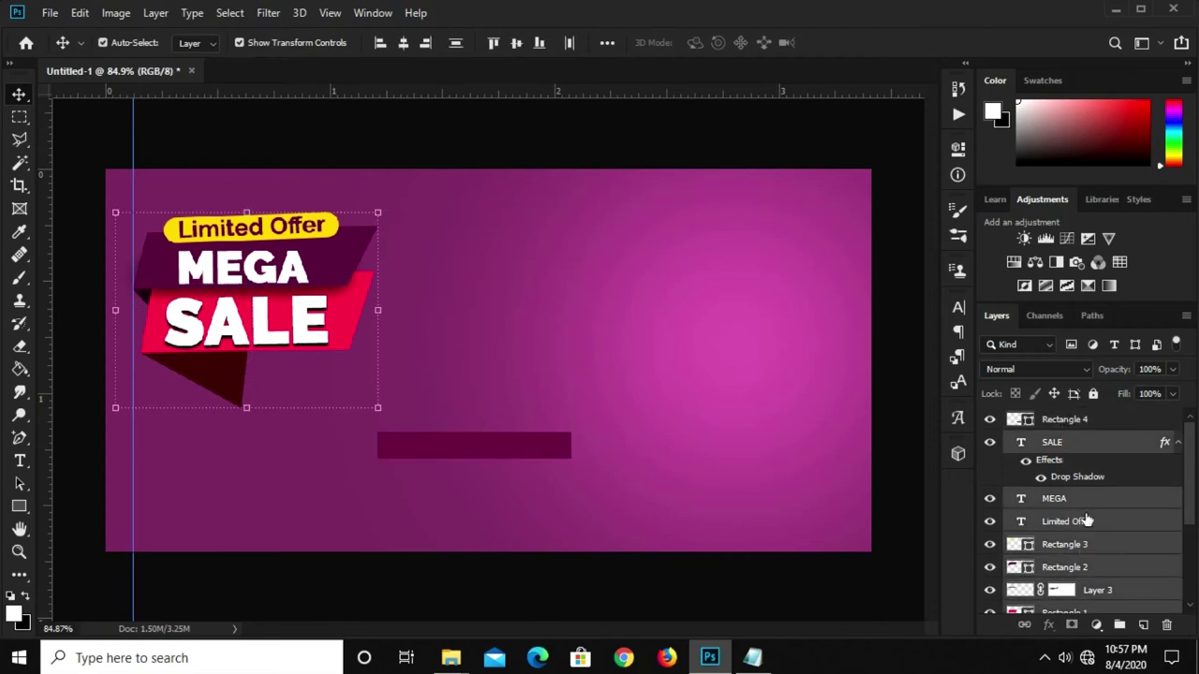
key(ctrl+g)
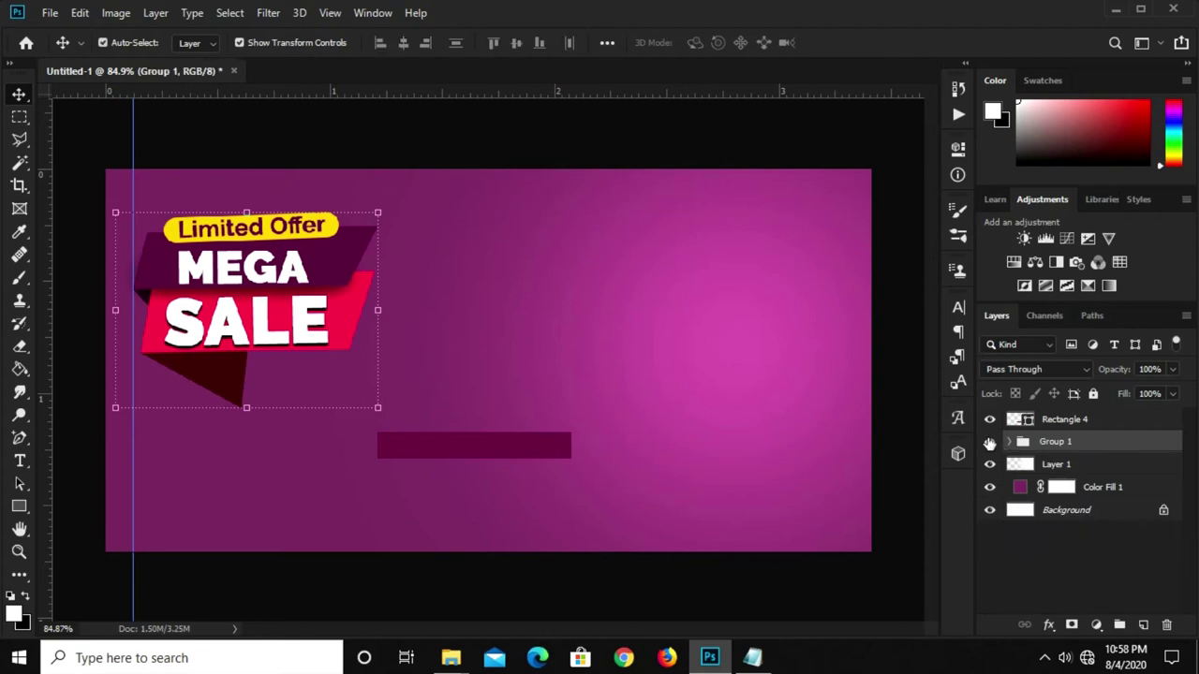
click(989, 441)
click(988, 441)
Rotate the whole badge group about 4.16° counter-clockwise
drag(395, 398, 405, 391)
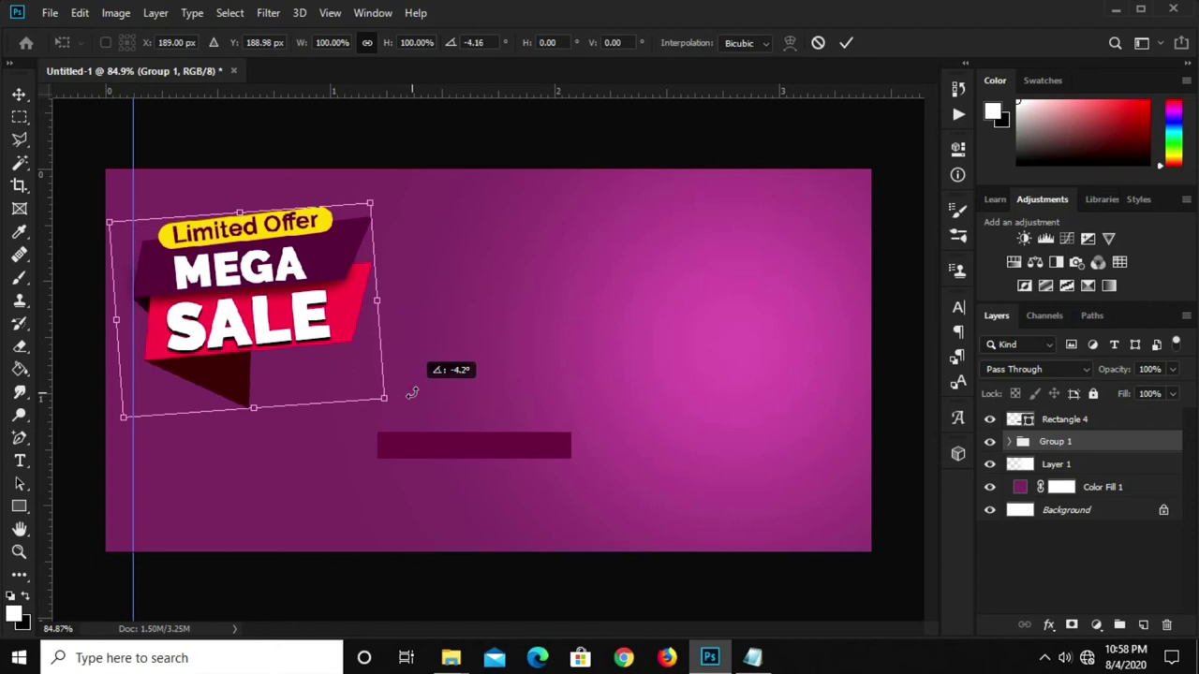
click(846, 42)
scroll(303, 344, up, 2)
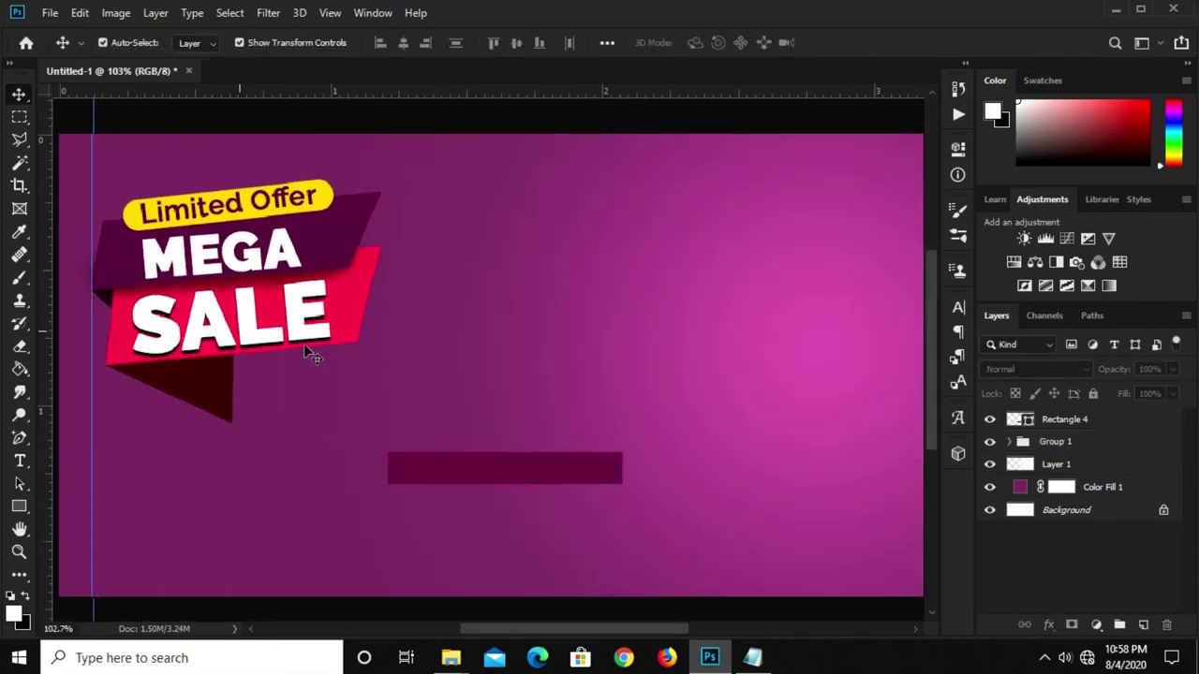
Move the dark bar left and add vertical guides plus a horizontal guide through its middle
click(443, 466)
drag(488, 460, 362, 458)
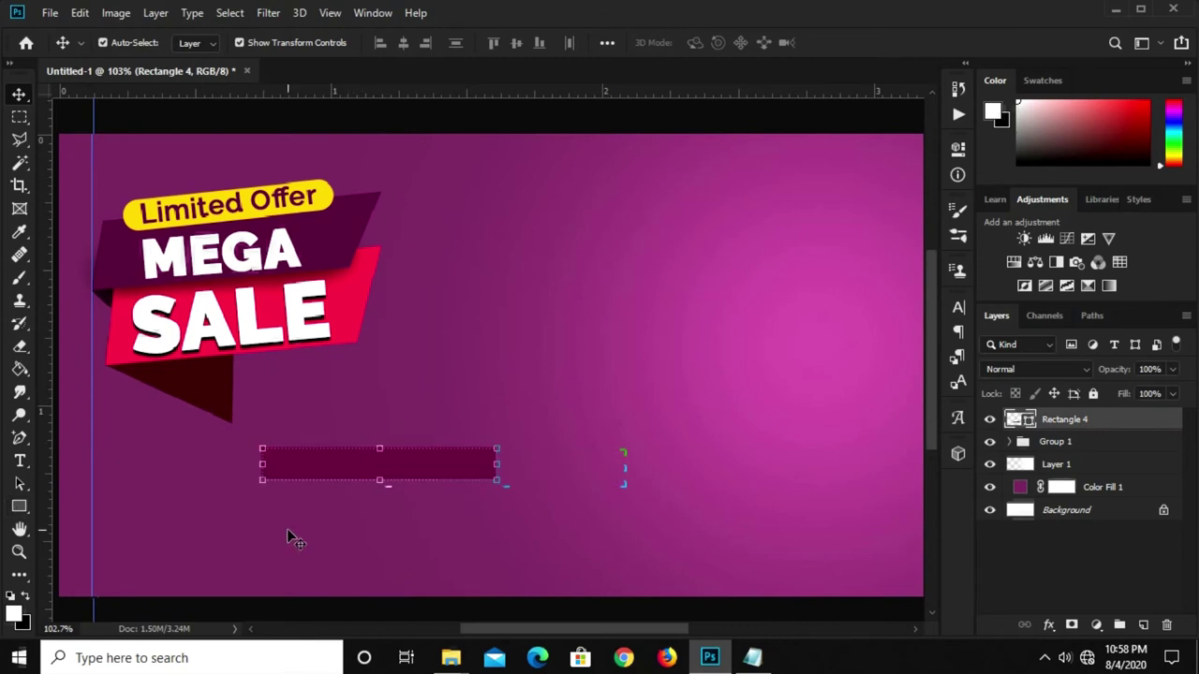
drag(42, 439, 282, 502)
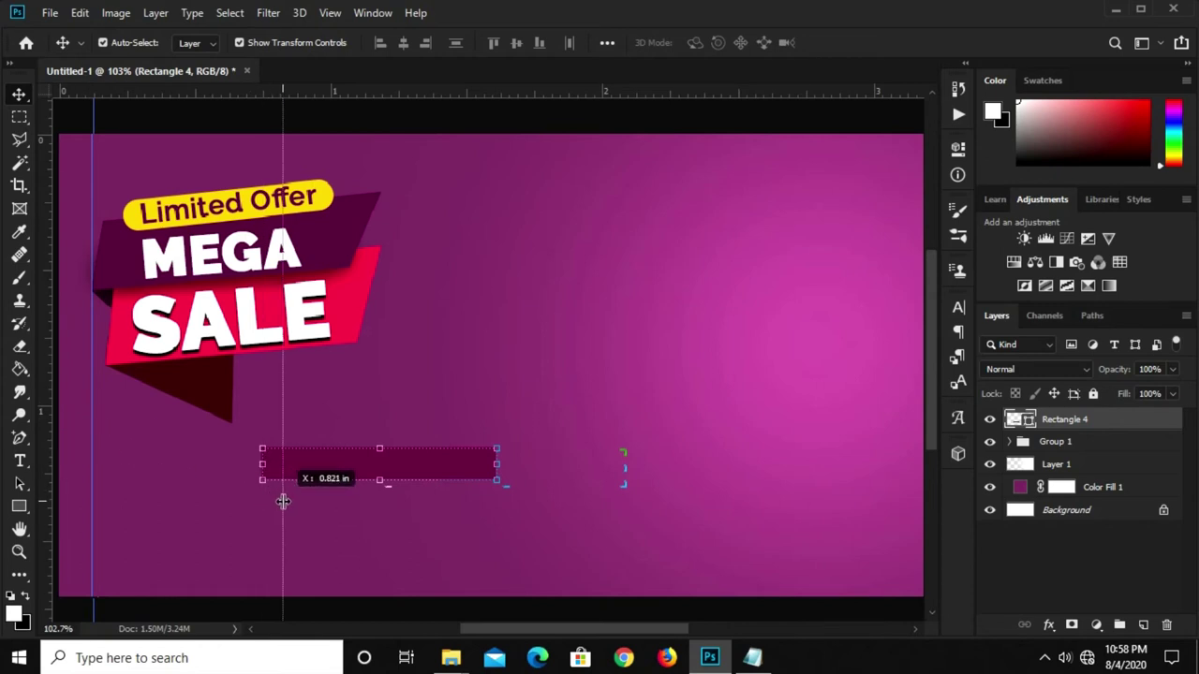
drag(484, 110, 495, 373)
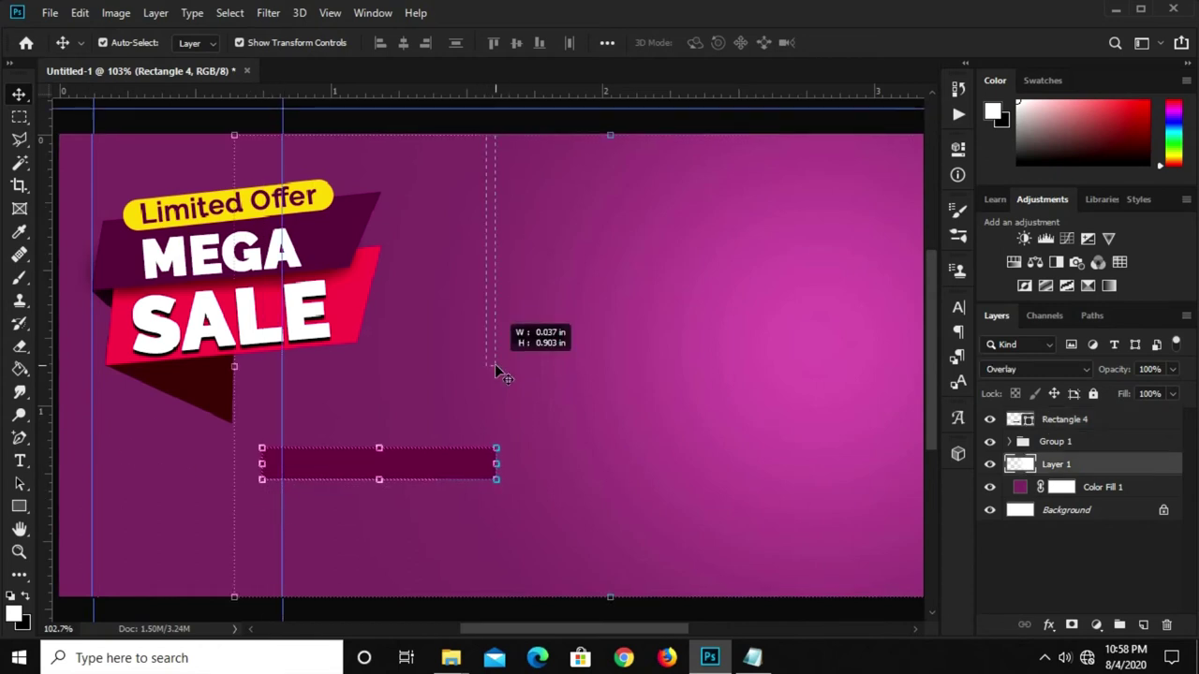
mouse_move(475, 91)
mouse_down()
mouse_move(477, 460)
mouse_move(441, 463)
mouse_up()
Add guides at the bar's right edge and left end, then bring up Rectangle 4's layer menu
click(442, 472)
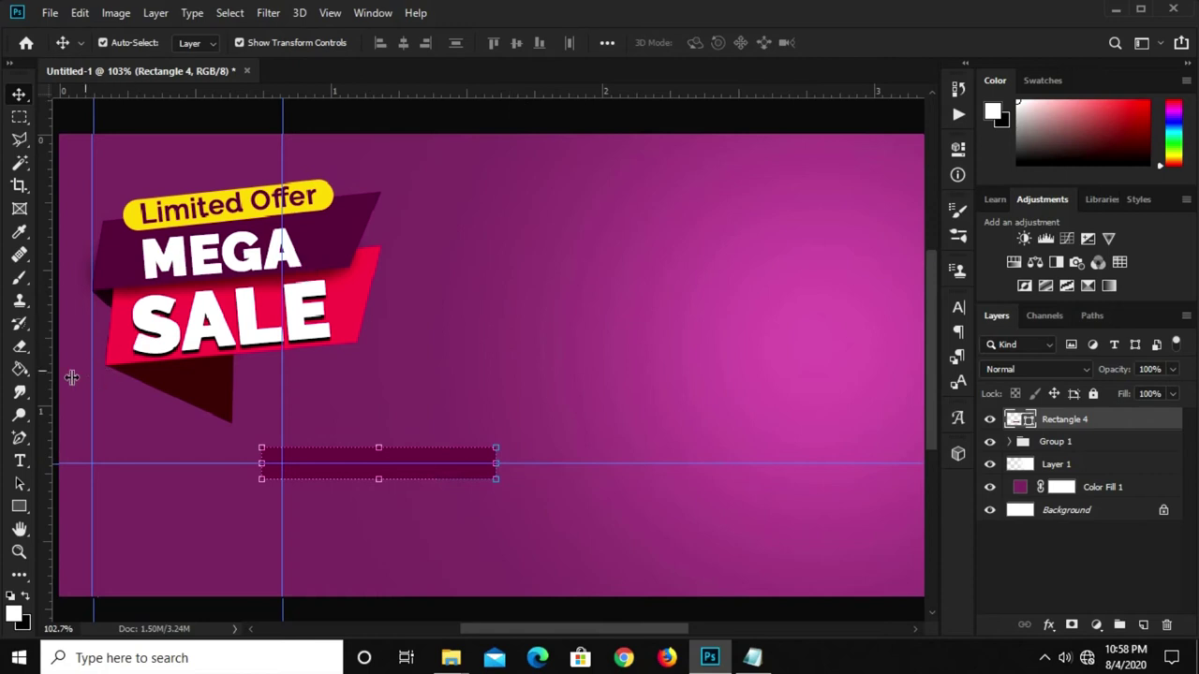
drag(42, 391, 490, 478)
scroll(468, 469, up, 3)
scroll(464, 465, up, 2)
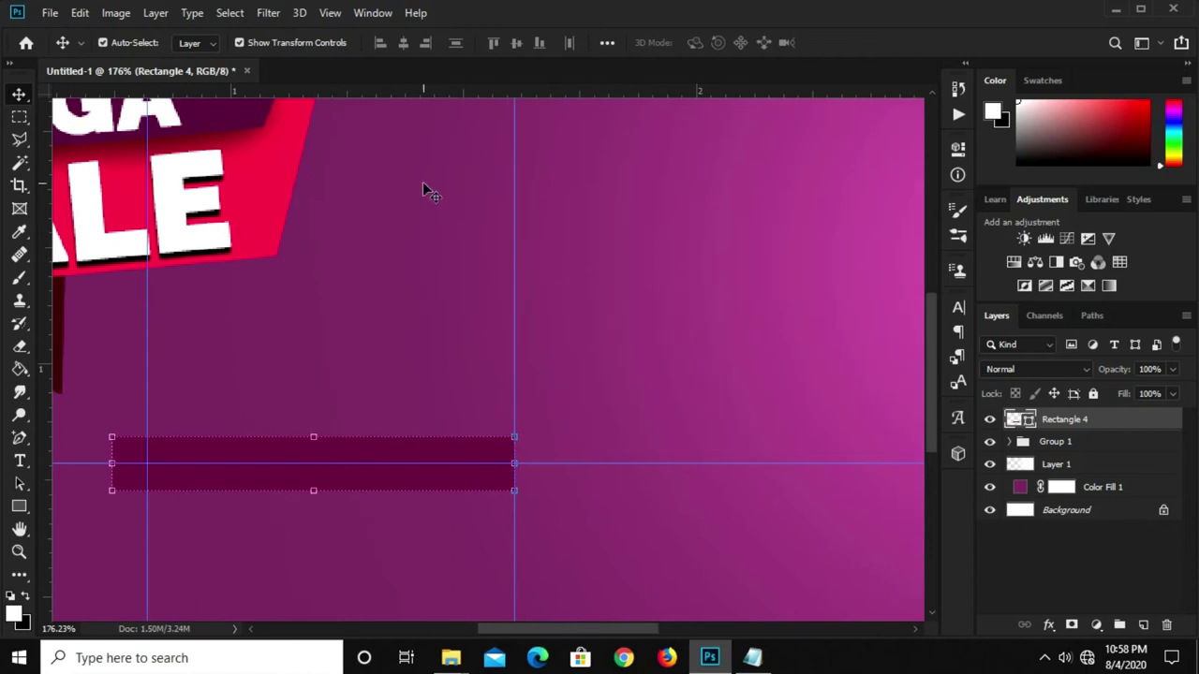
drag(43, 476, 490, 515)
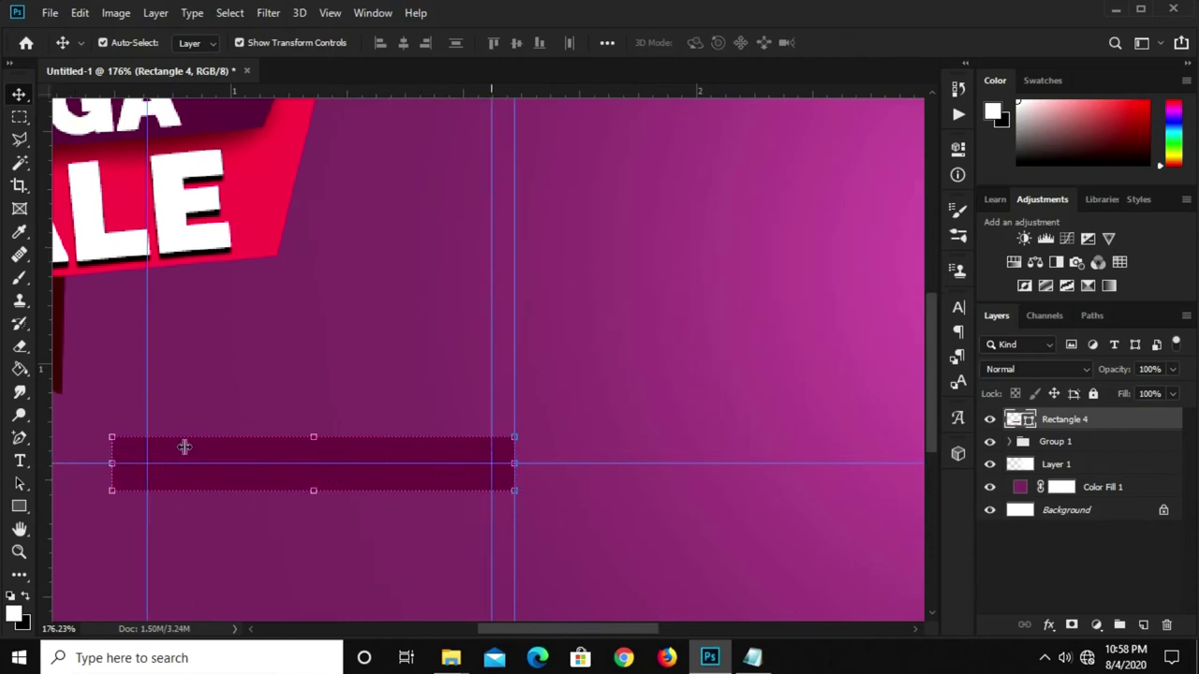
drag(150, 447, 140, 447)
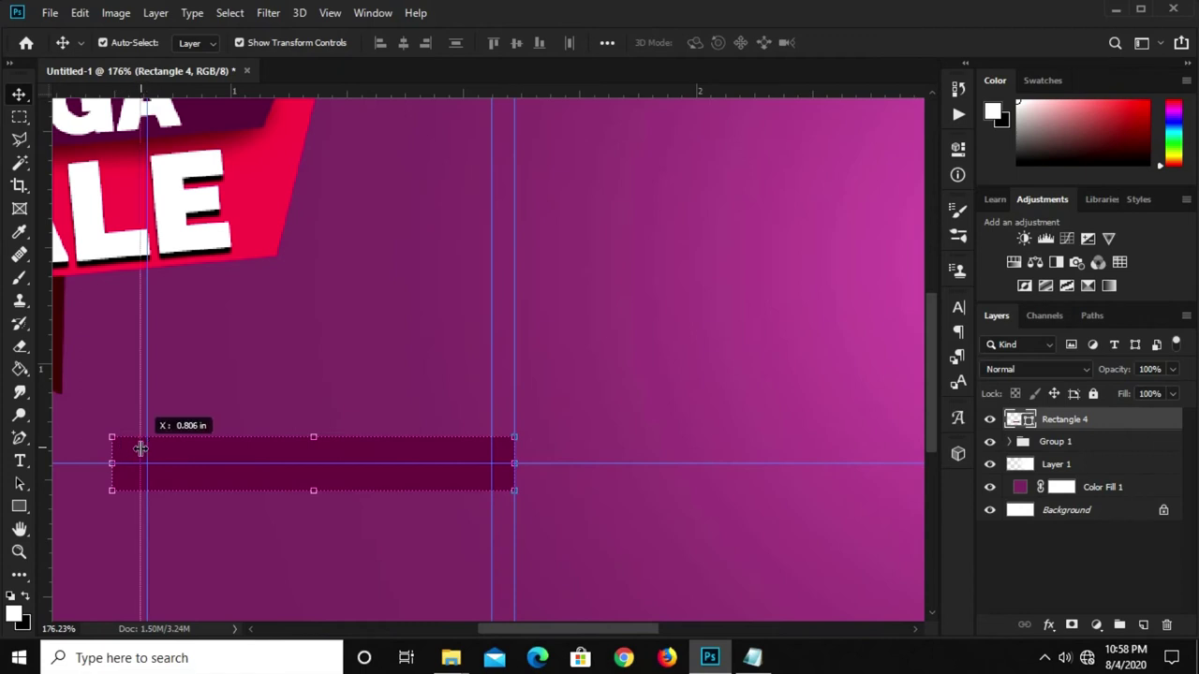
right_click(1087, 422)
Rasterize Rectangle 4 and outline the bar's right-end corners with a Pen path
click(885, 269)
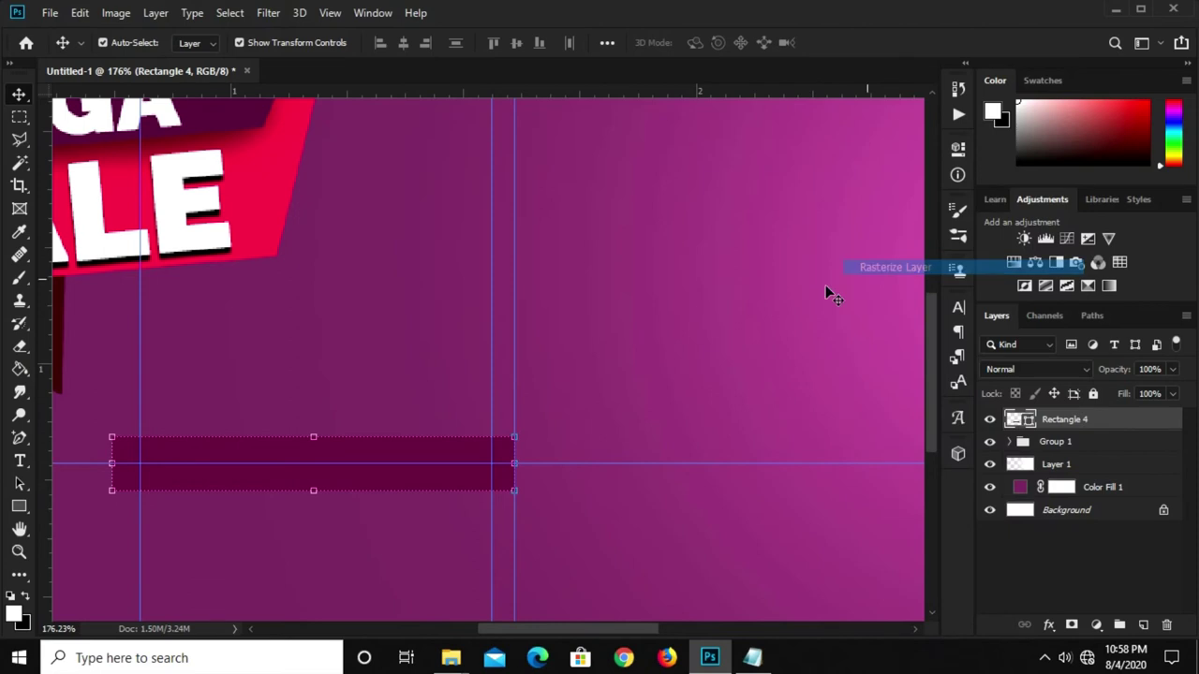
right_click(21, 437)
click(68, 439)
scroll(337, 445, up, 1)
scroll(337, 445, up, 2)
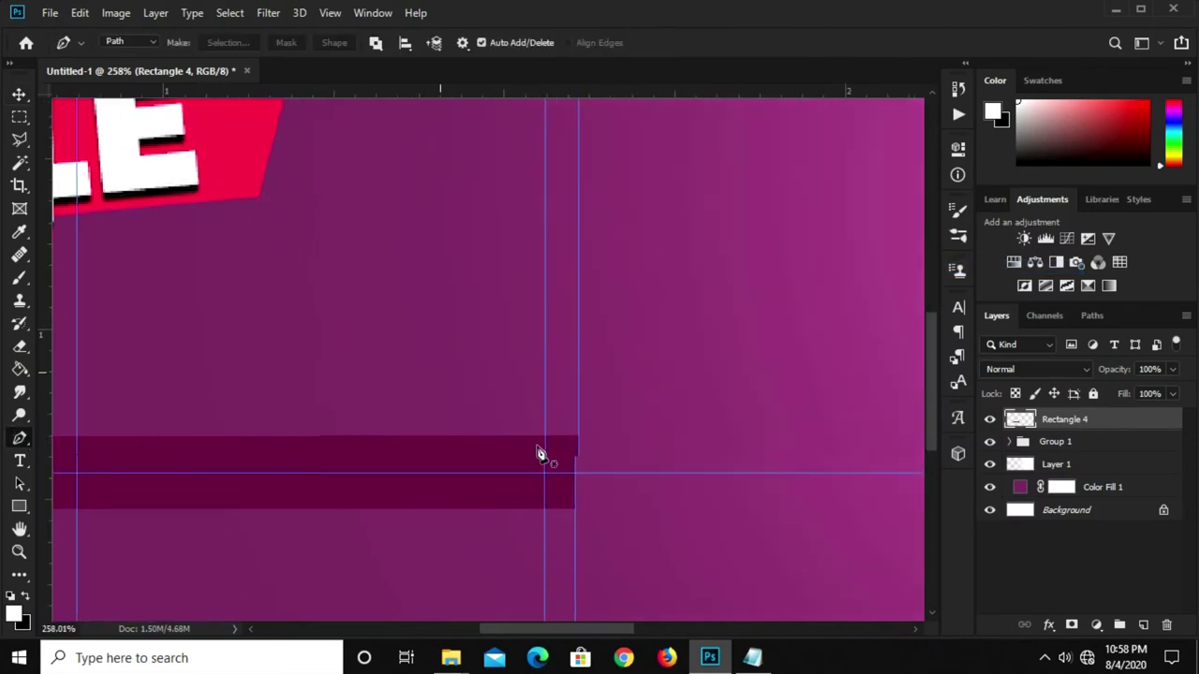
scroll(540, 453, up, 1)
click(544, 437)
click(578, 476)
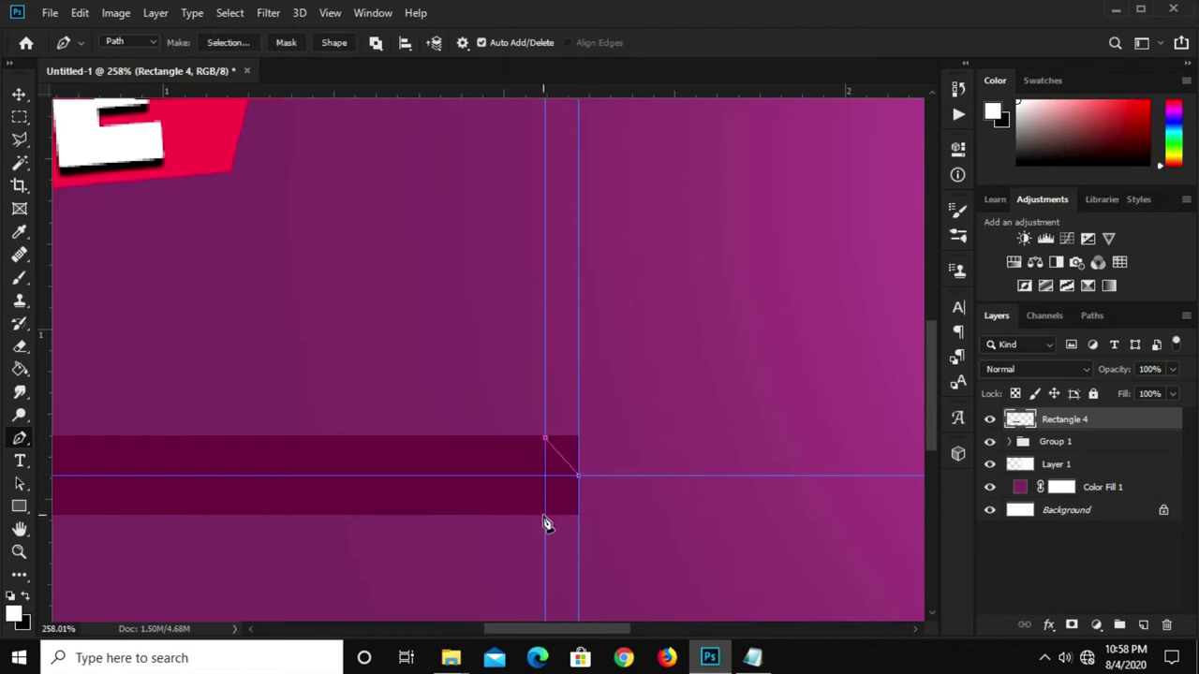
click(617, 549)
click(653, 476)
click(637, 400)
click(545, 439)
Turn the path into a 0-feather selection and cut the bar's right end to a point
right_click(591, 443)
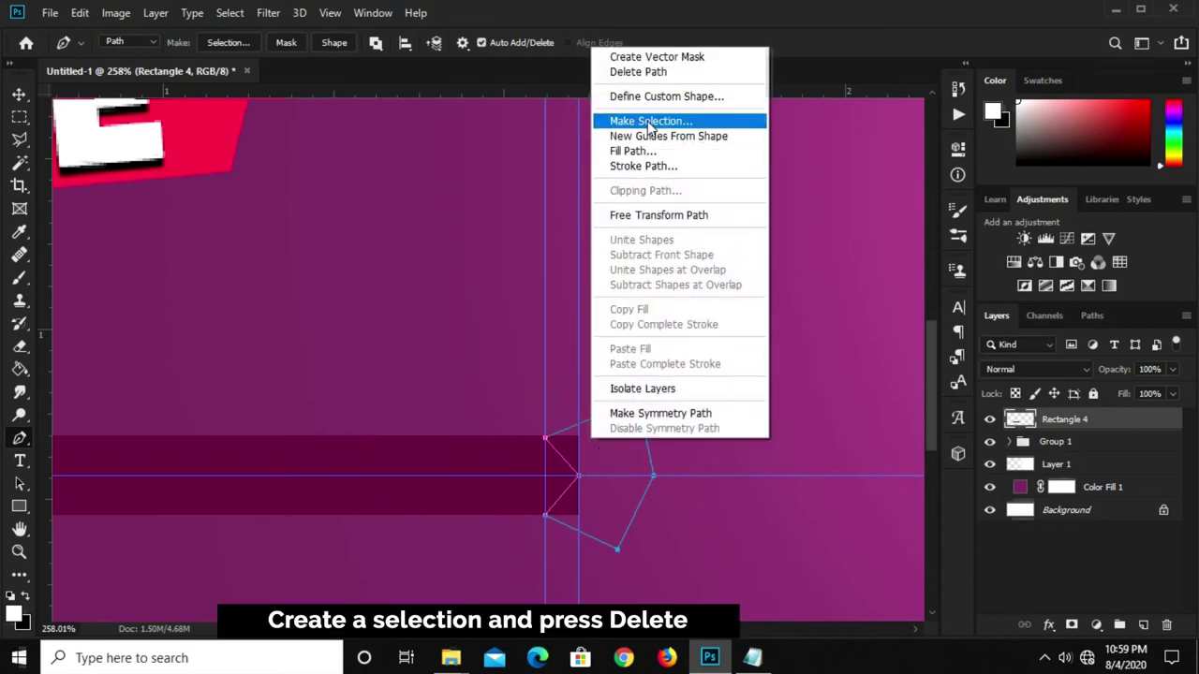
click(642, 119)
text(0)
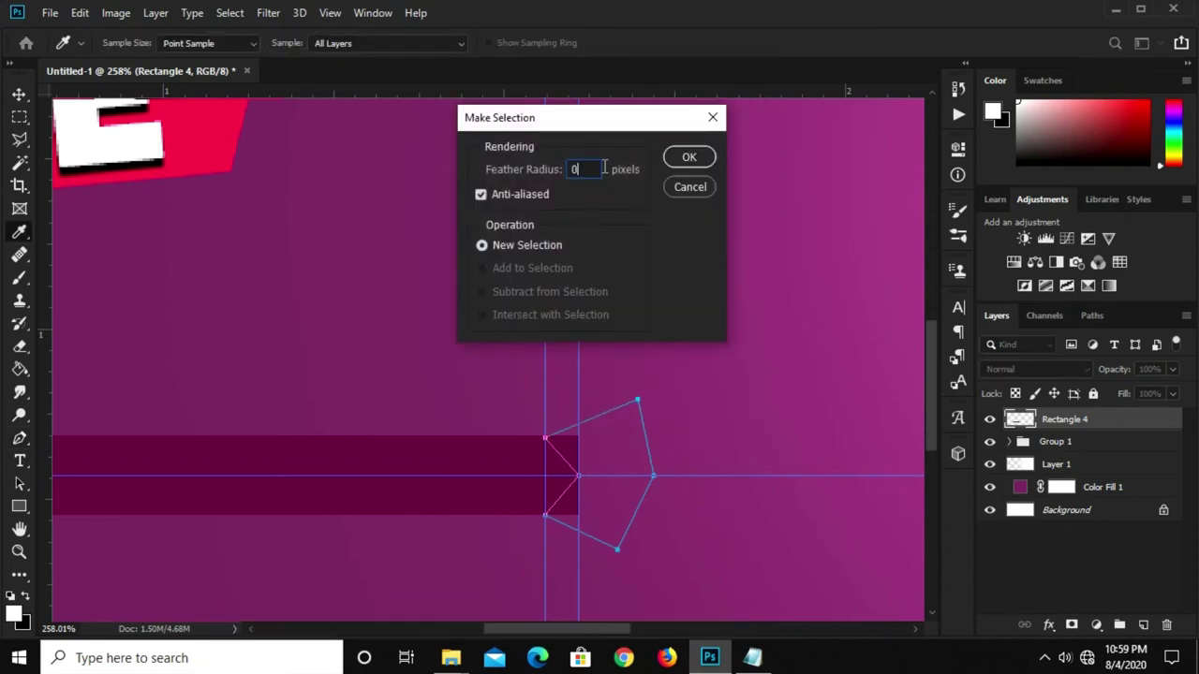
click(689, 159)
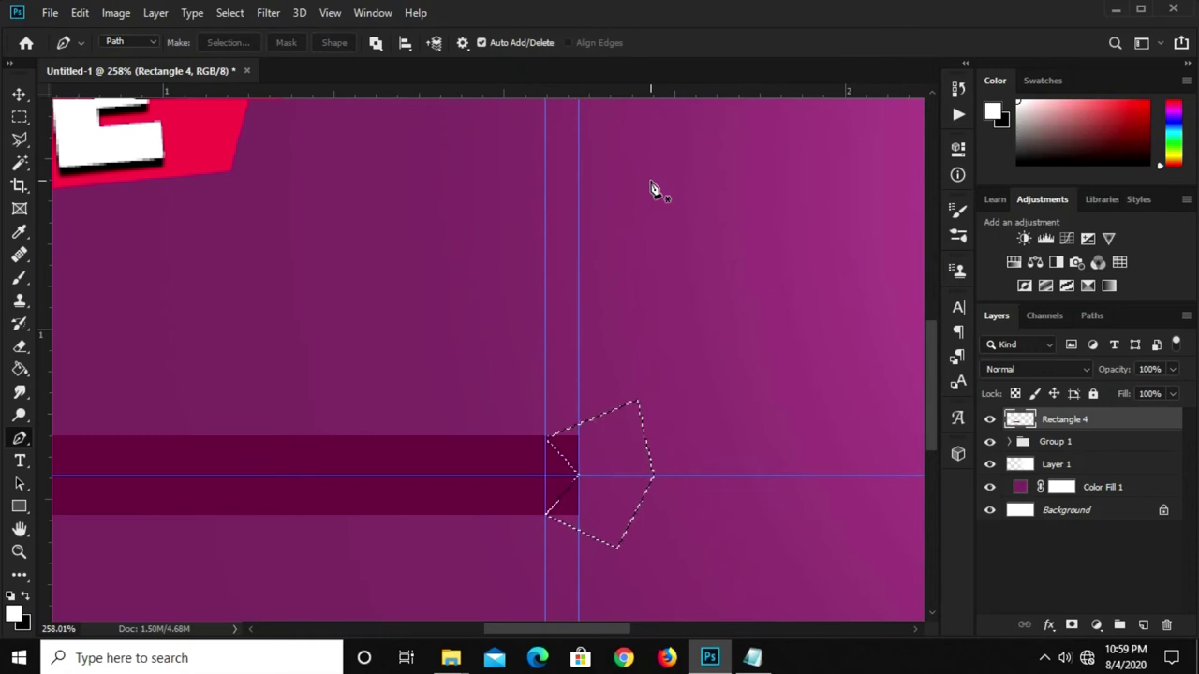
key(ctrl+d)
Outline and cut a V-notch into the bar's left end with a 0-feather selection
scroll(626, 295, down, 3)
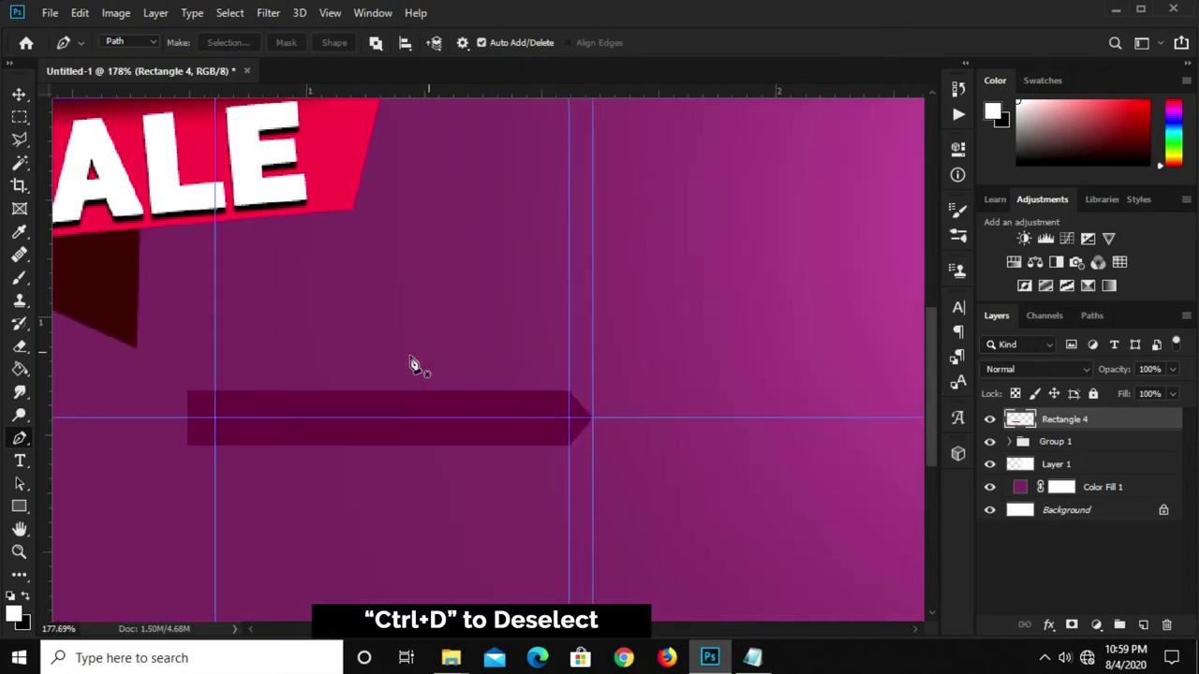
scroll(208, 402, up, 2)
scroll(193, 402, up, 2)
scroll(182, 402, up, 2)
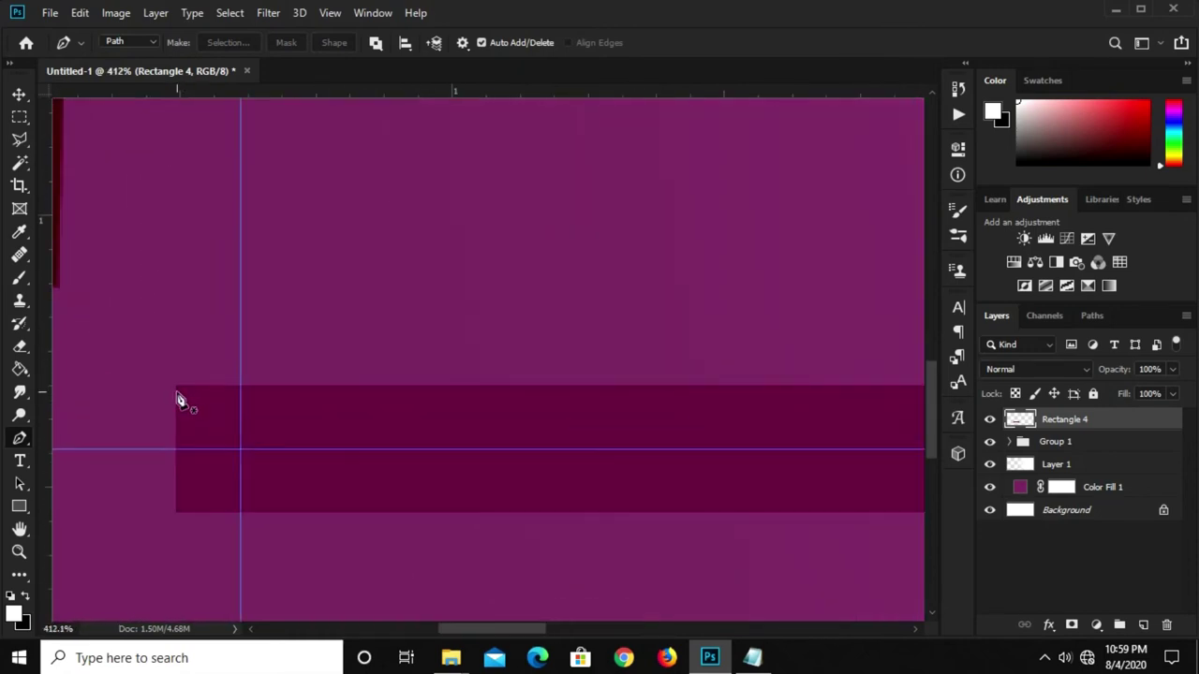
click(176, 386)
click(89, 481)
click(176, 387)
right_click(184, 434)
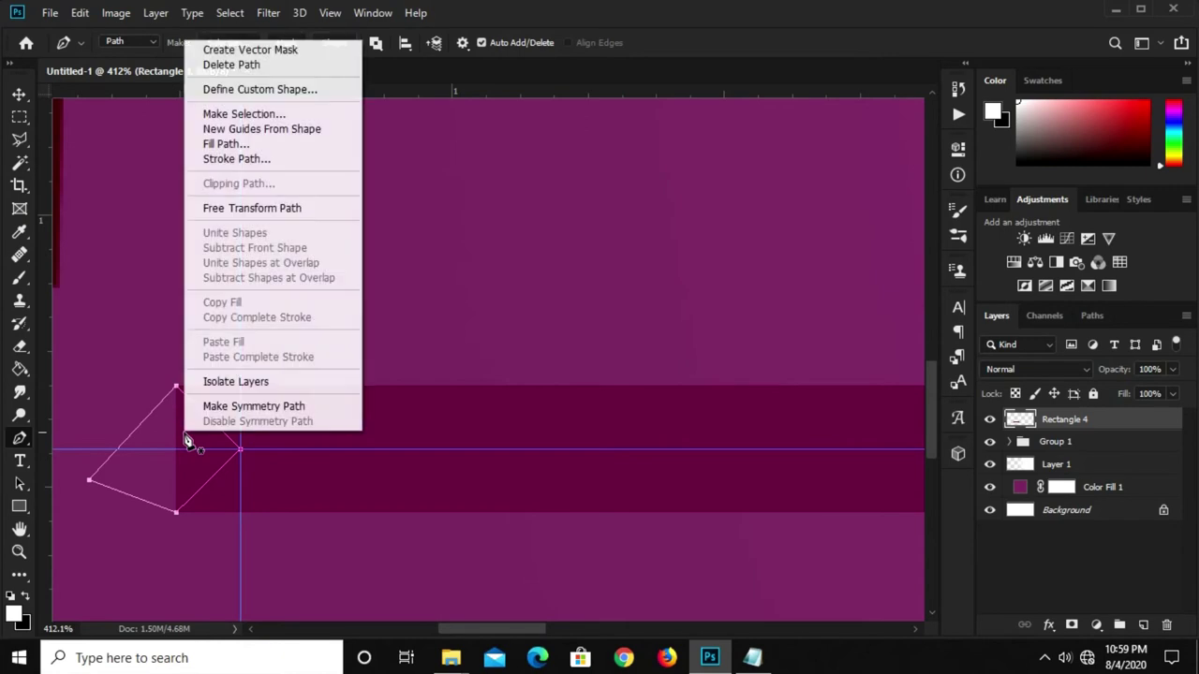
click(252, 114)
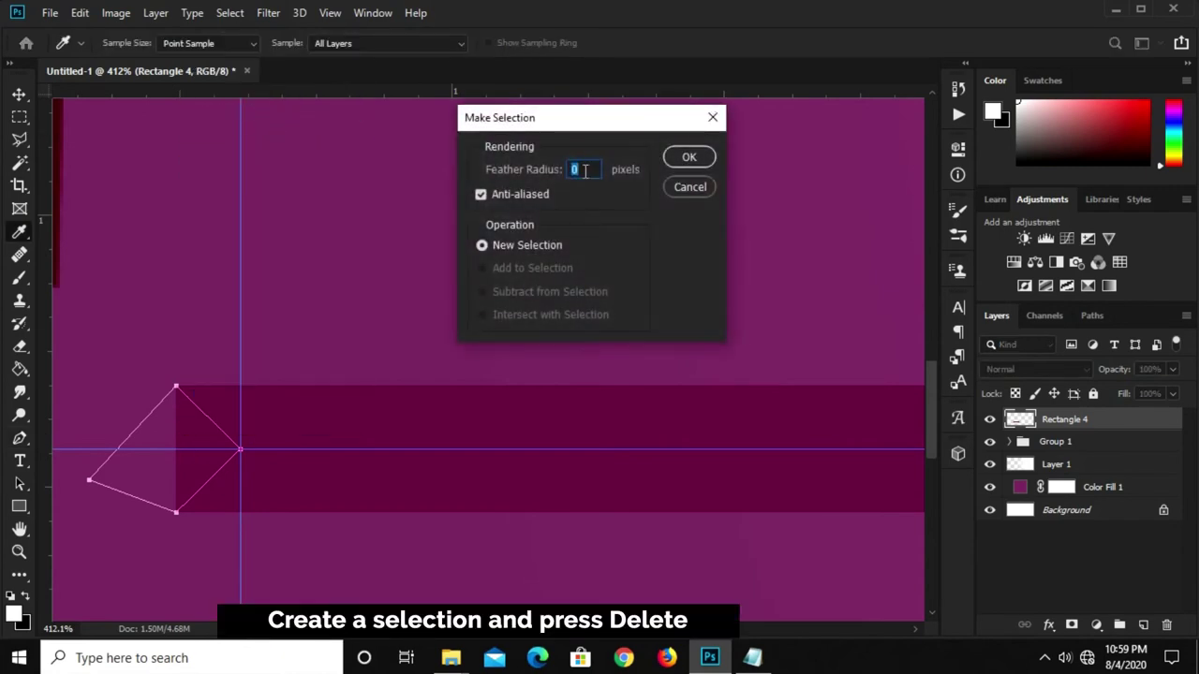
click(685, 158)
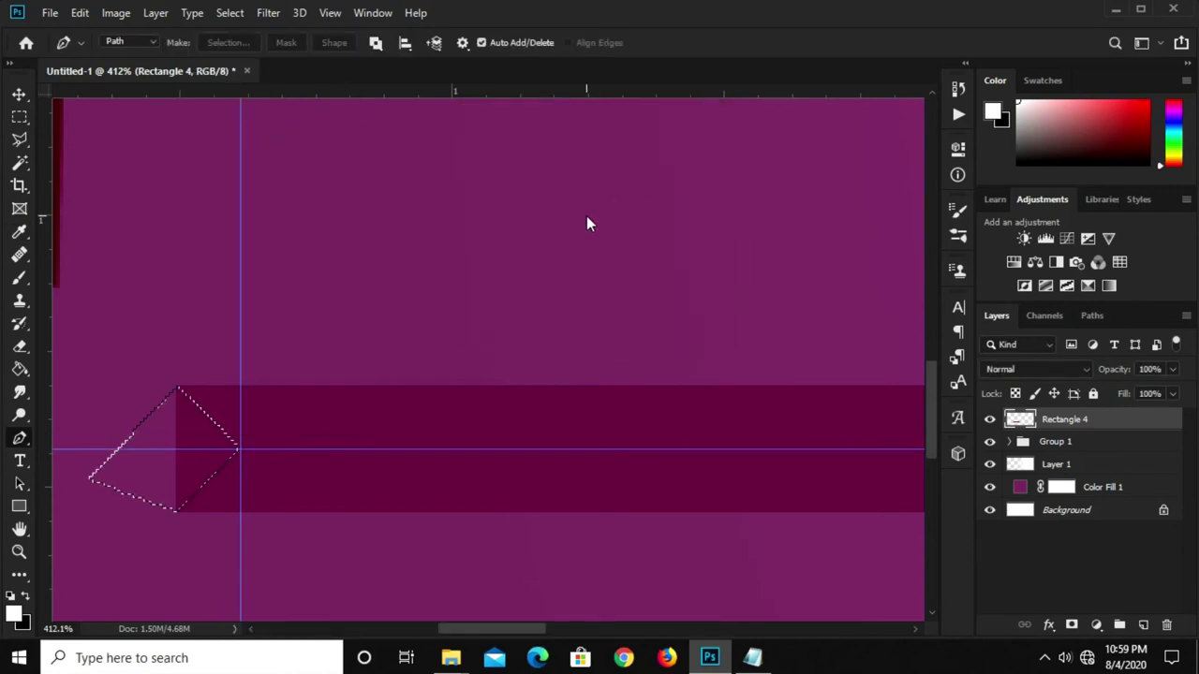
key(ctrl+d)
Clear all guides from the canvas
scroll(530, 232, down, 2)
scroll(524, 231, down, 2)
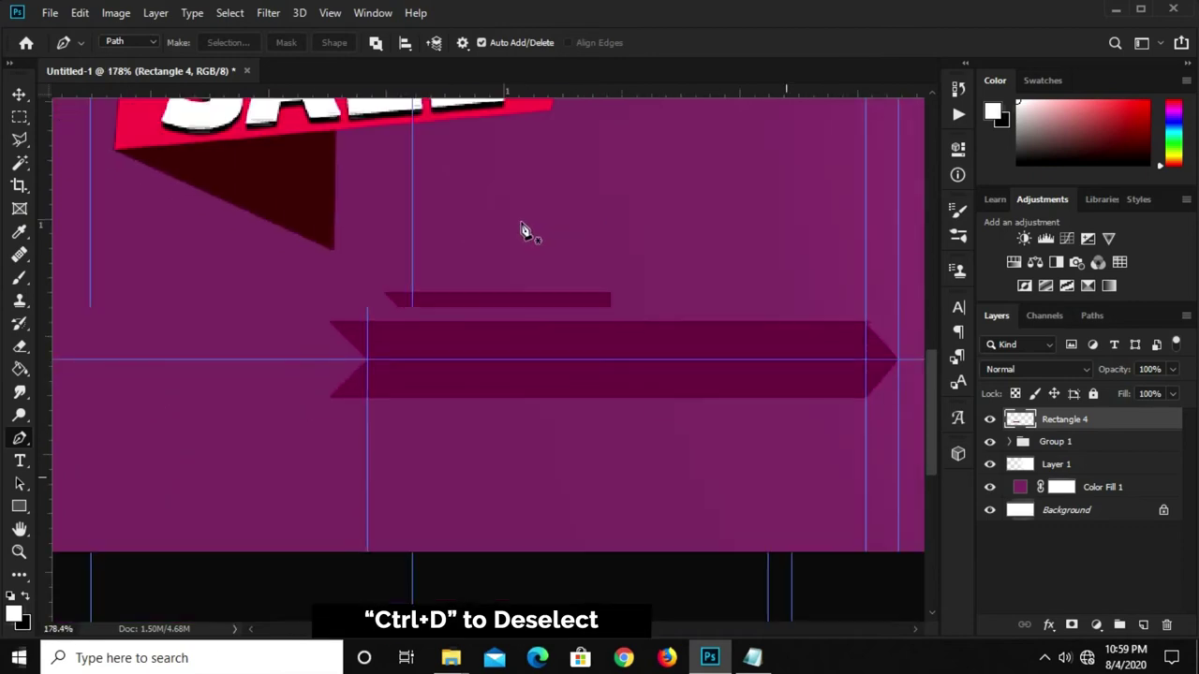
click(335, 15)
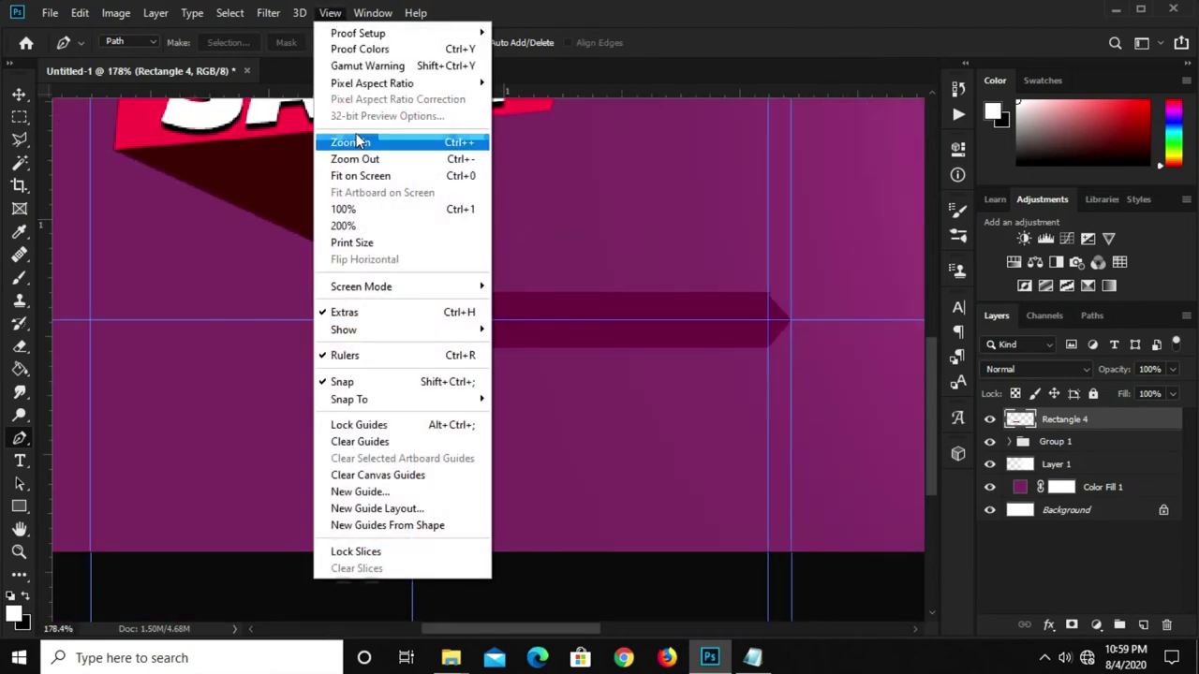
click(401, 443)
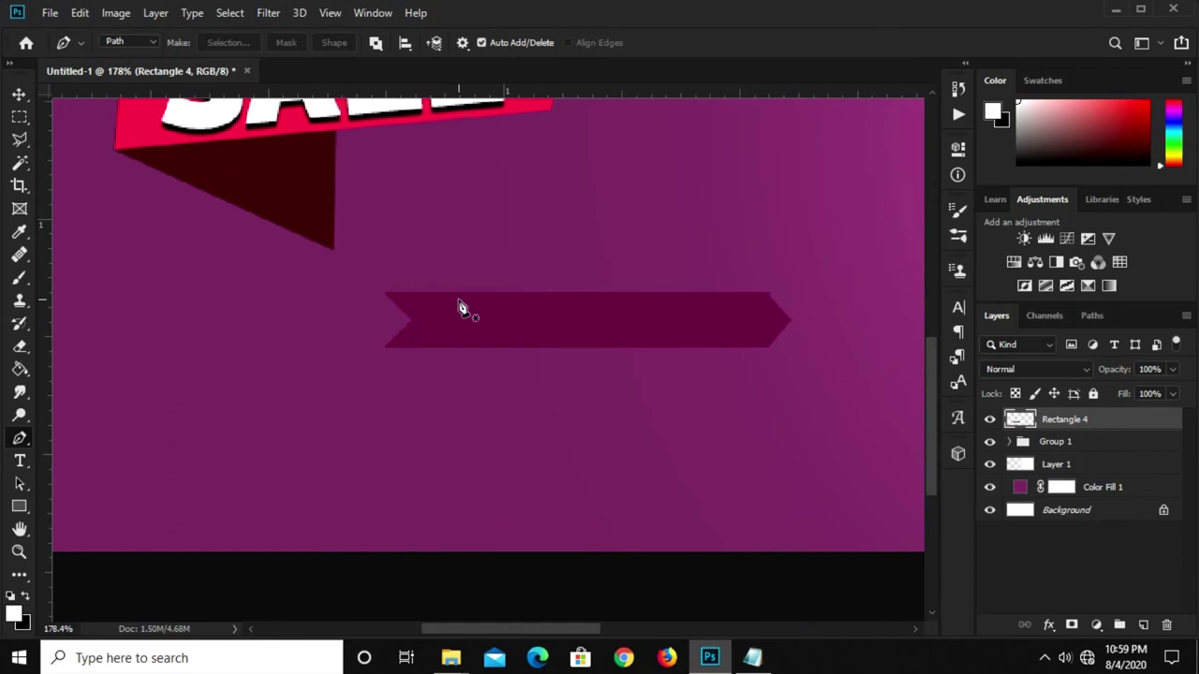
key(v)
scroll(453, 252, down, 2)
Move the ribbon under MEGA SALE, shrinking it and making it slightly taller
scroll(452, 262, down, 1)
drag(338, 440, 246, 392)
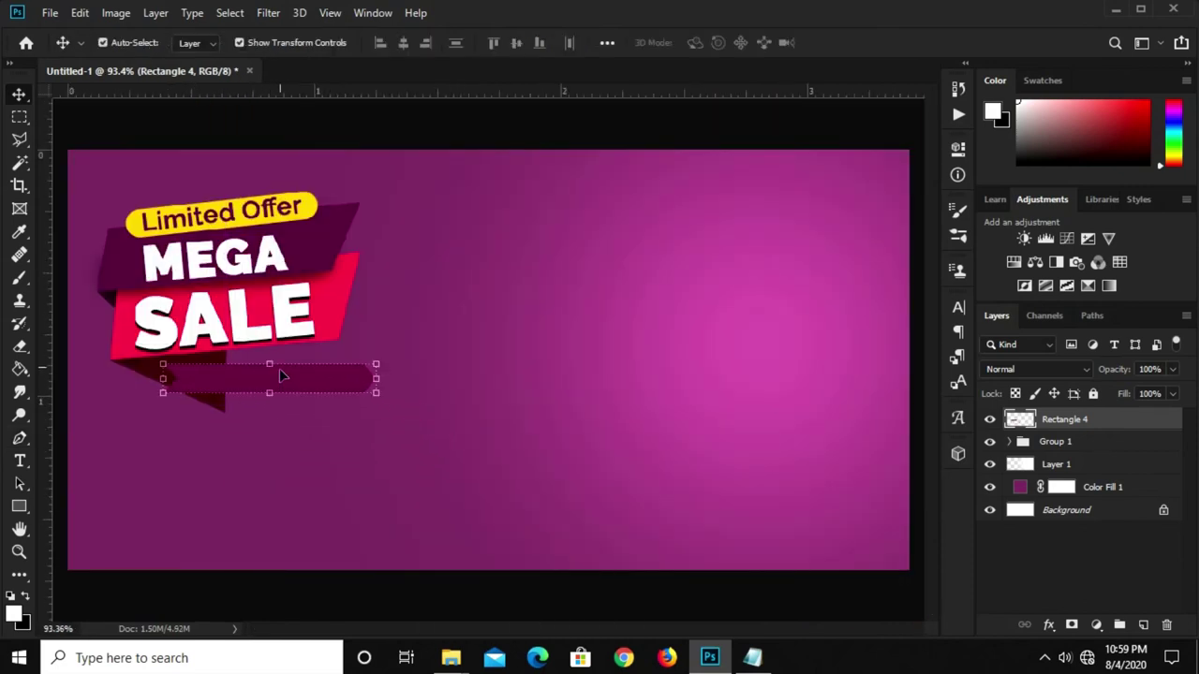
key(ctrl+t)
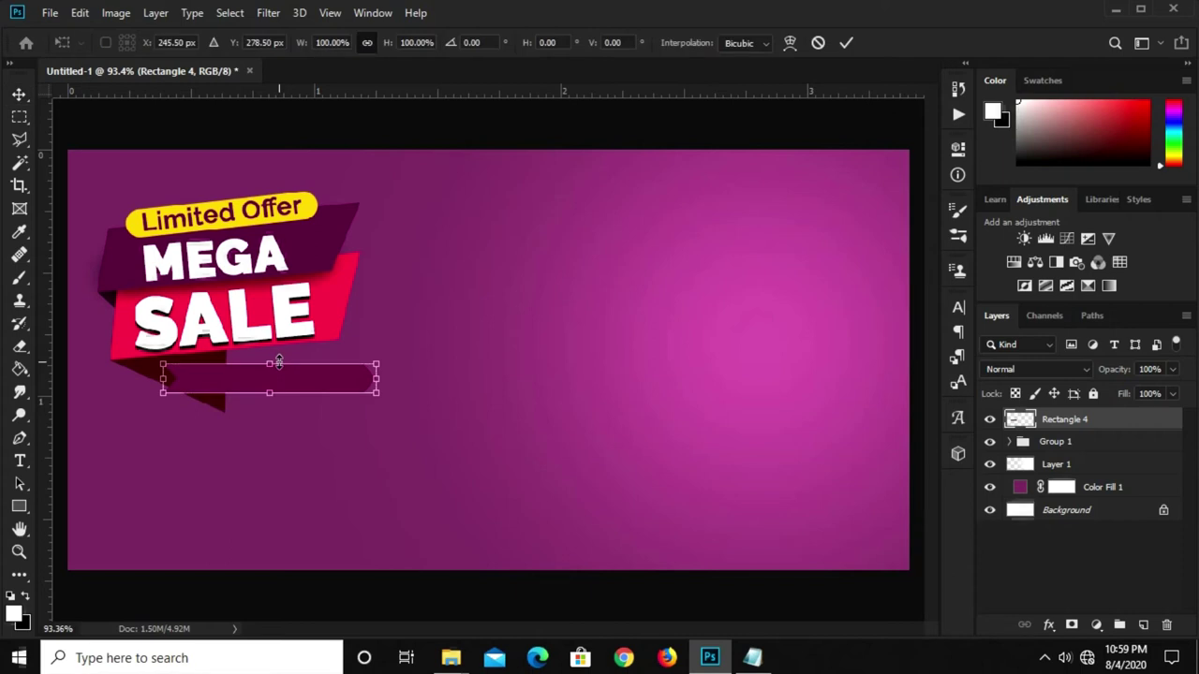
drag(376, 391, 332, 383)
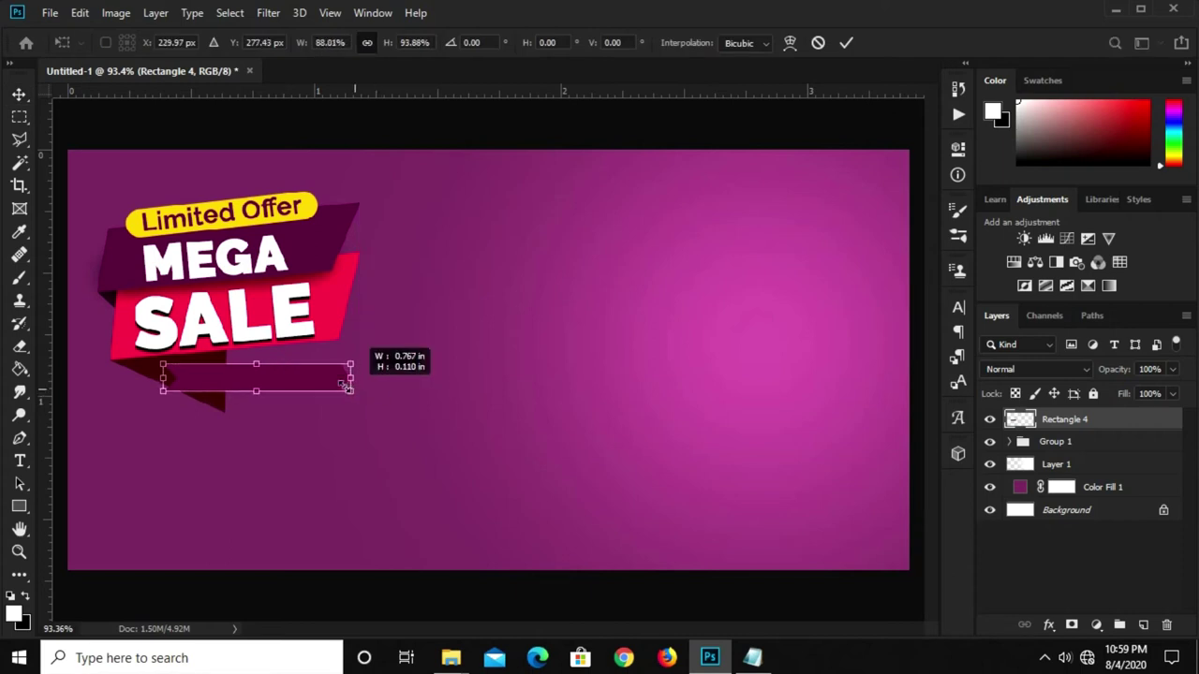
scroll(221, 326, up, 2)
drag(250, 400, 261, 419)
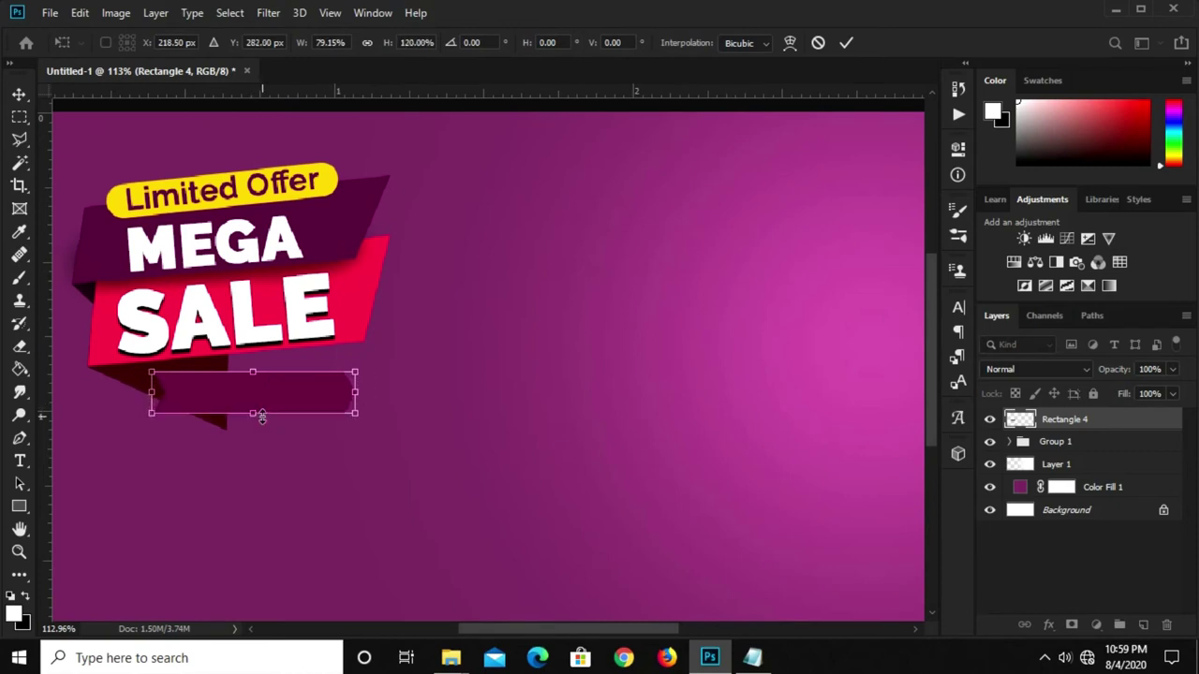
key(Return)
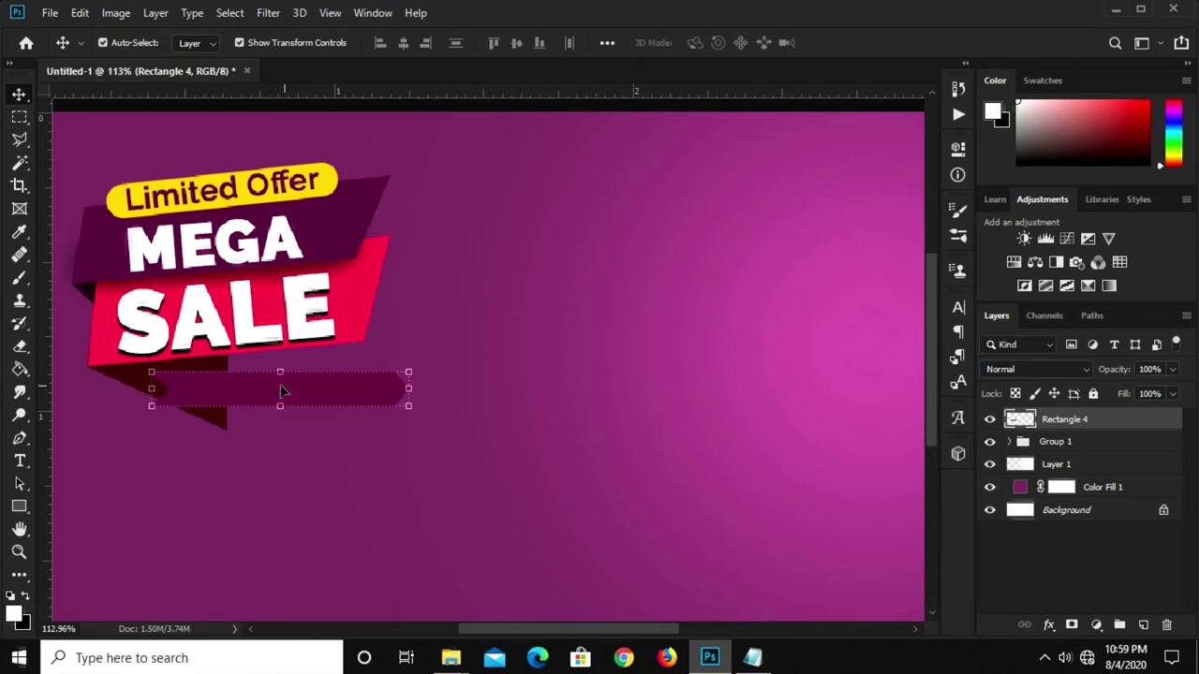
drag(302, 391, 263, 398)
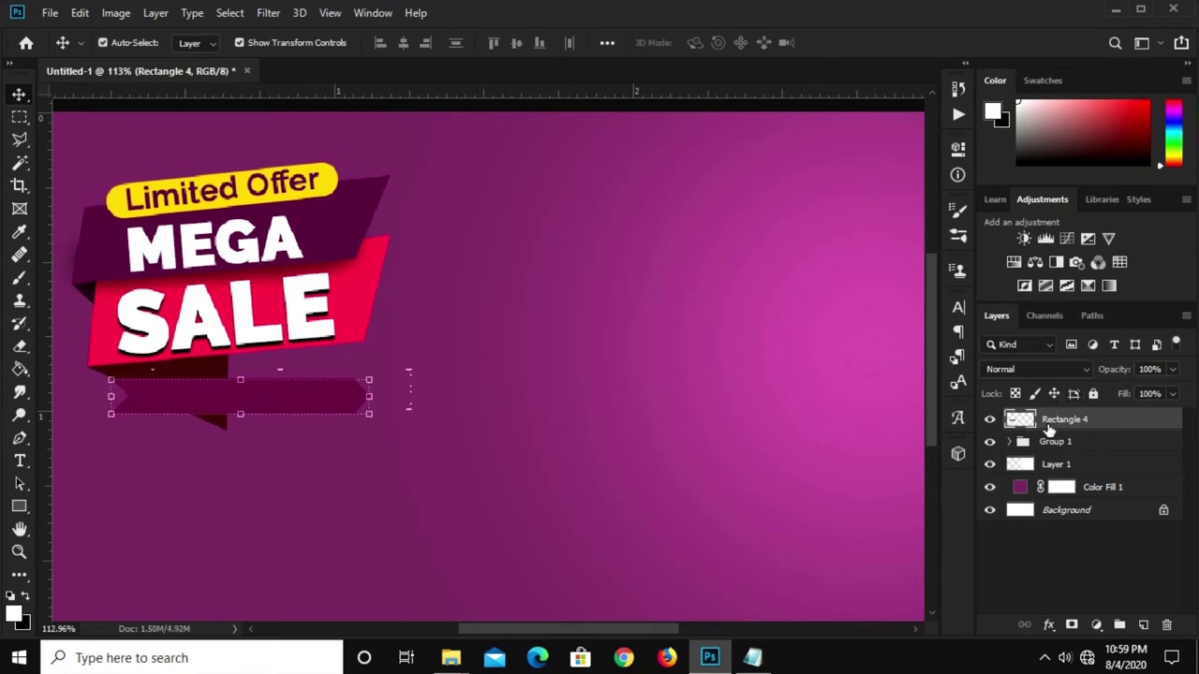
Make Rectangle 4 a smart object, scaled to about 85% and tilted about 6° counter-clockwise under SALE
right_click(1049, 429)
click(860, 246)
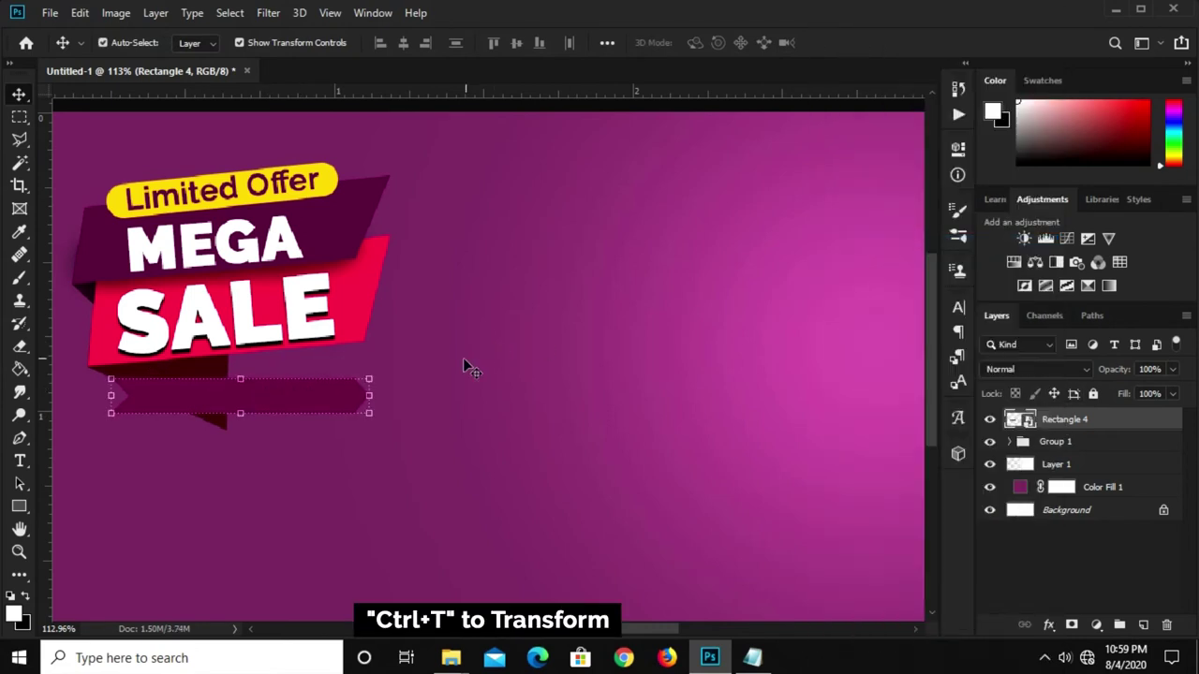
key(ctrl+t)
mouse_move(355, 410)
mouse_down()
mouse_move(327, 407)
mouse_move(324, 387)
mouse_up()
drag(397, 381, 391, 367)
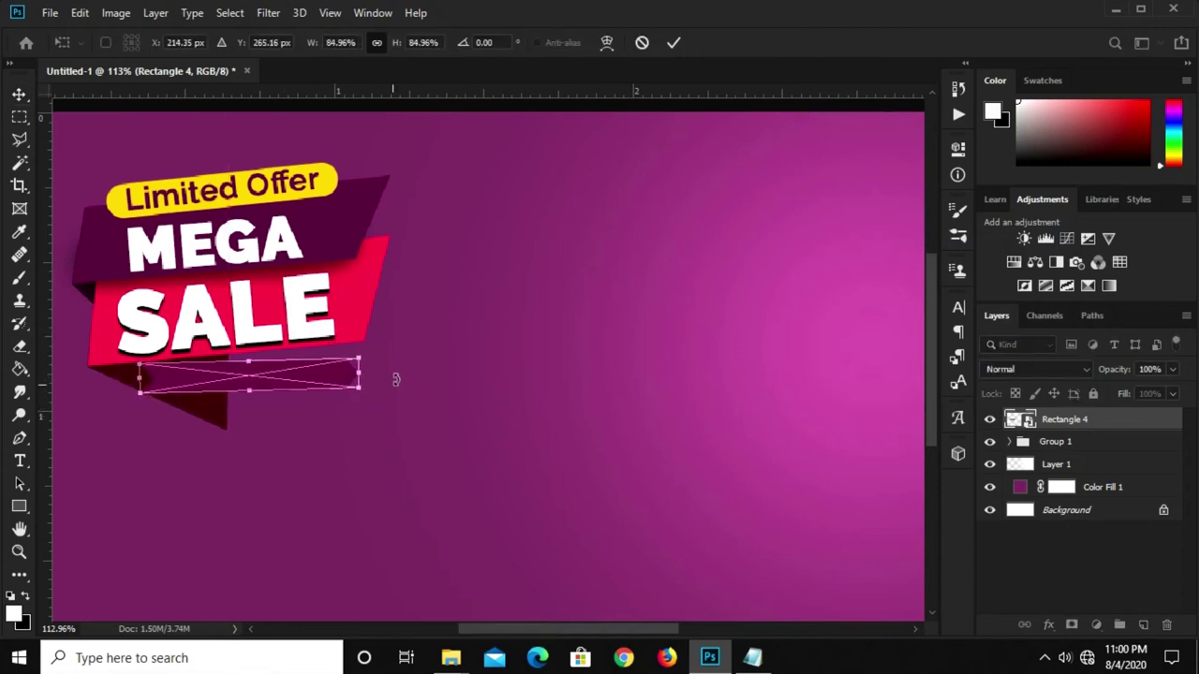
scroll(281, 389, up, 1)
scroll(267, 377, up, 1)
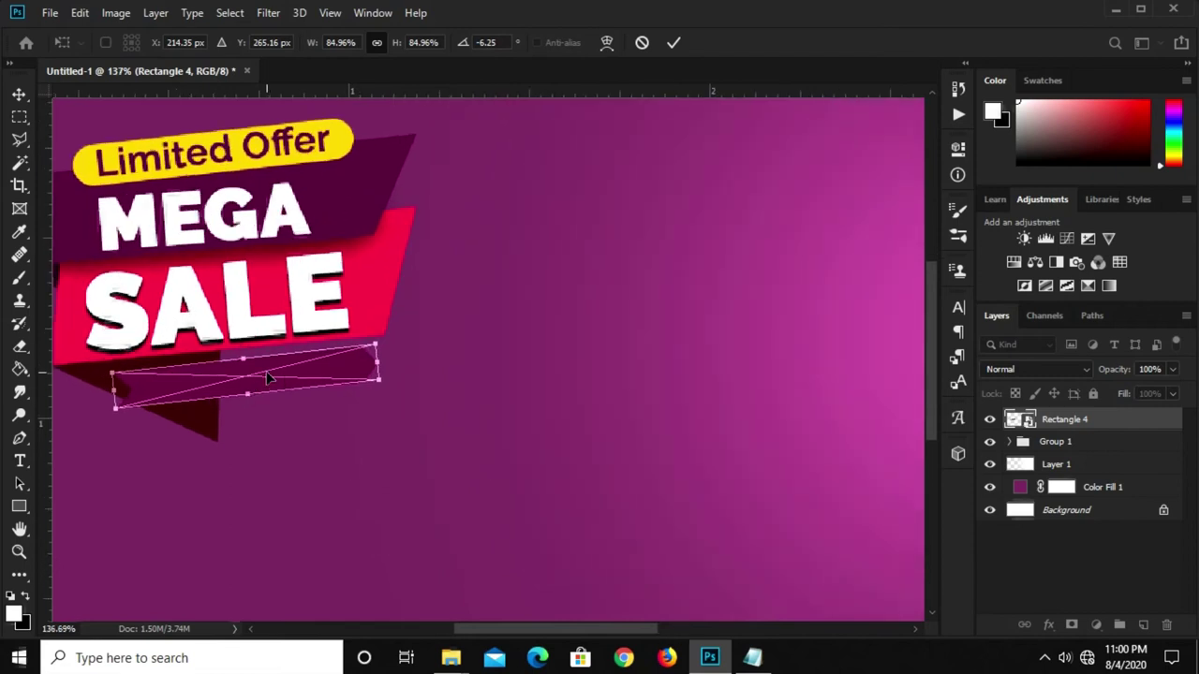
key(Return)
drag(286, 377, 274, 372)
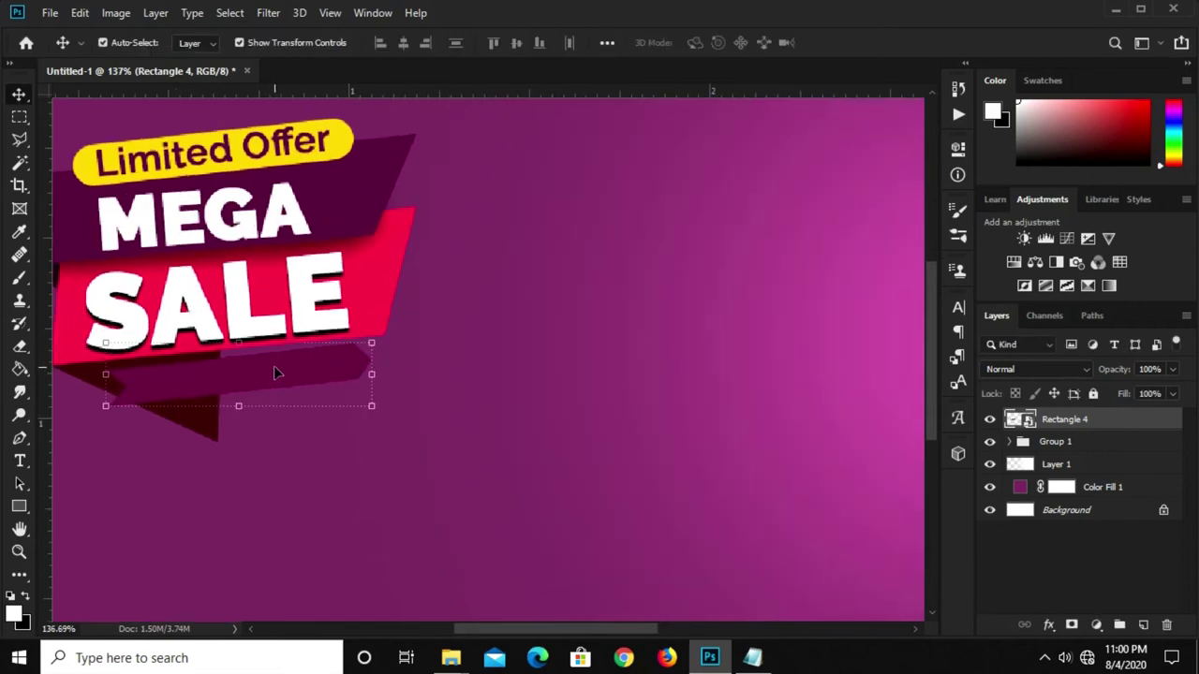
key(ctrl+0)
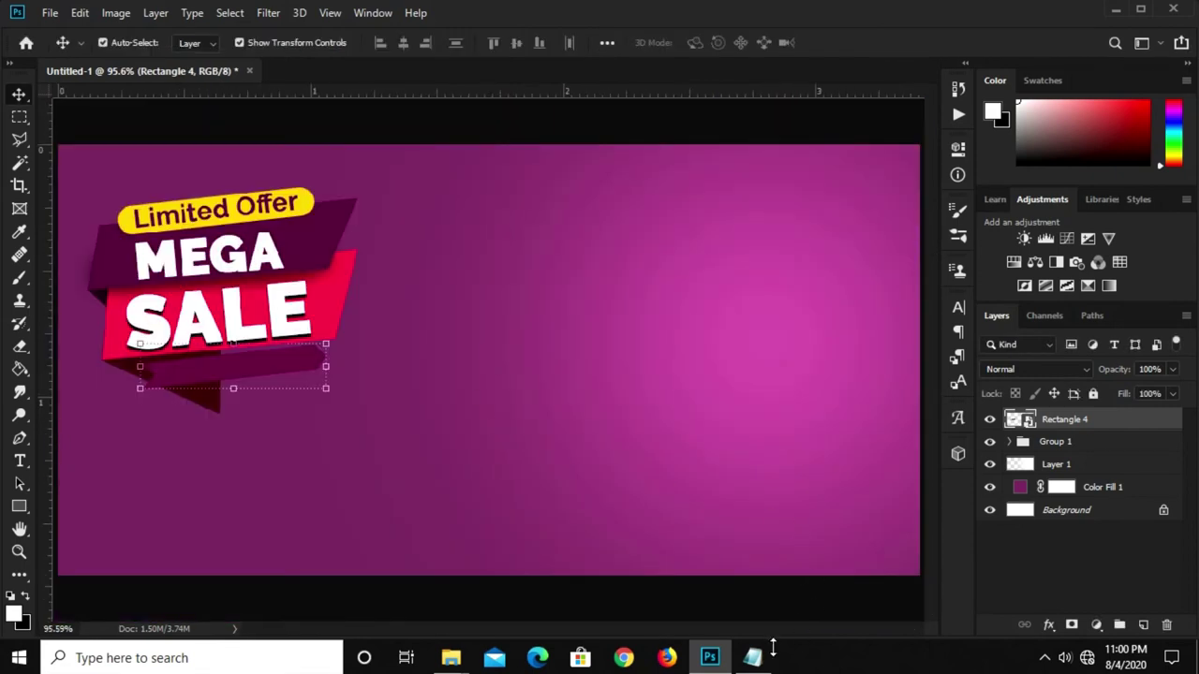
Copy the 'dscount available' line from the Notepad notes
click(766, 656)
drag(670, 322, 536, 315)
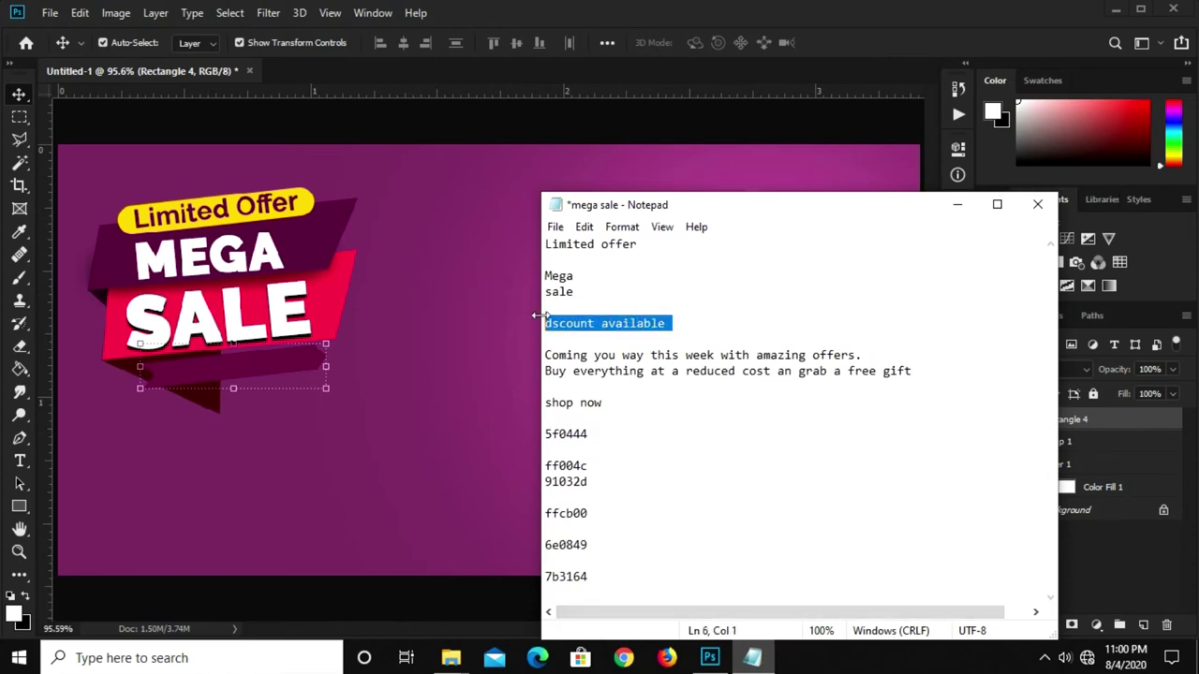
right_click(562, 325)
click(609, 380)
click(417, 431)
click(20, 463)
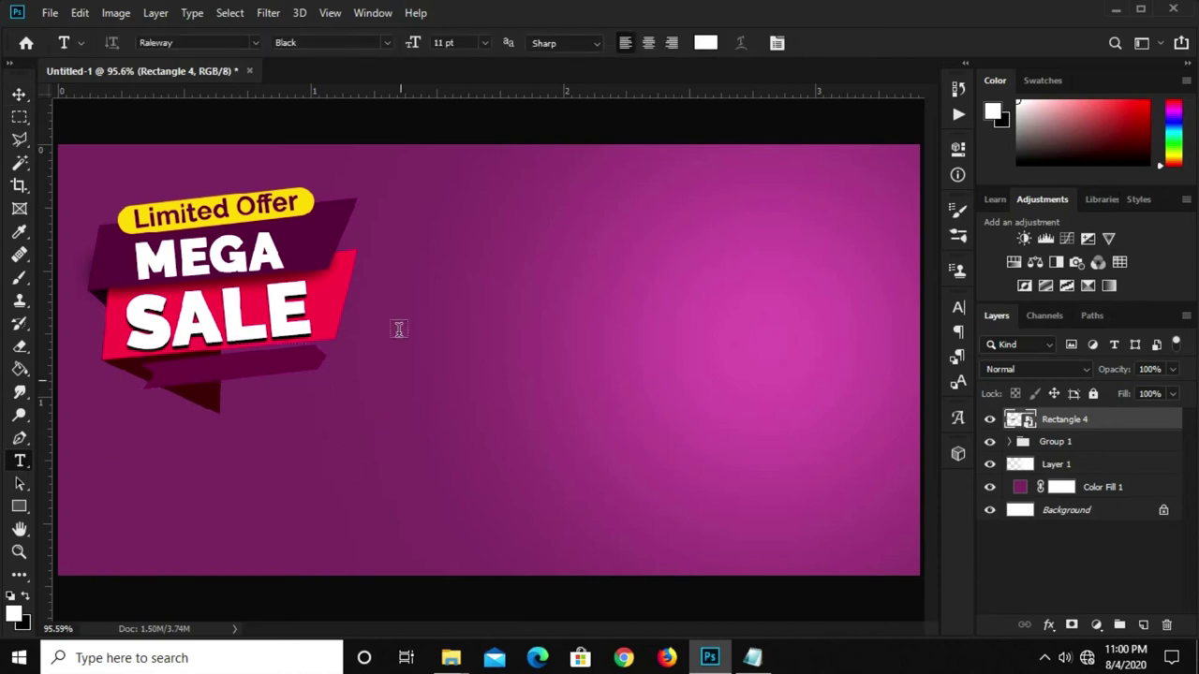
Paste the copied line as a new text layer, correcting it to 'discount available'
click(511, 286)
key(ctrl+v)
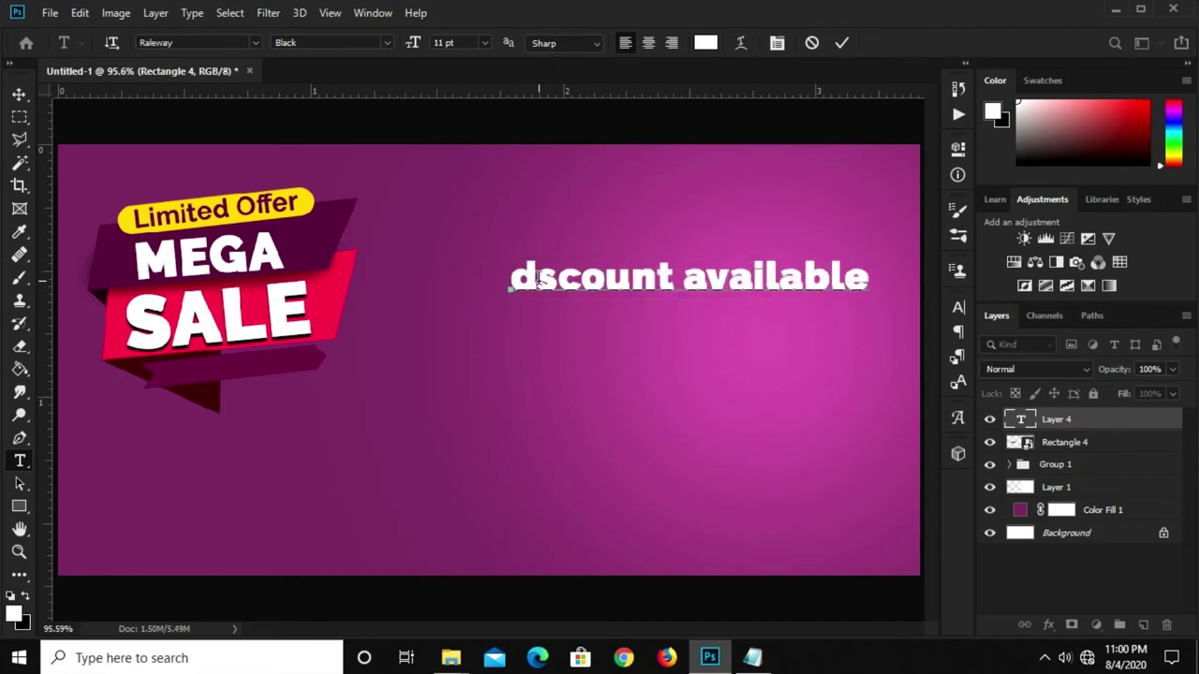
text(i)
click(841, 42)
key(v)
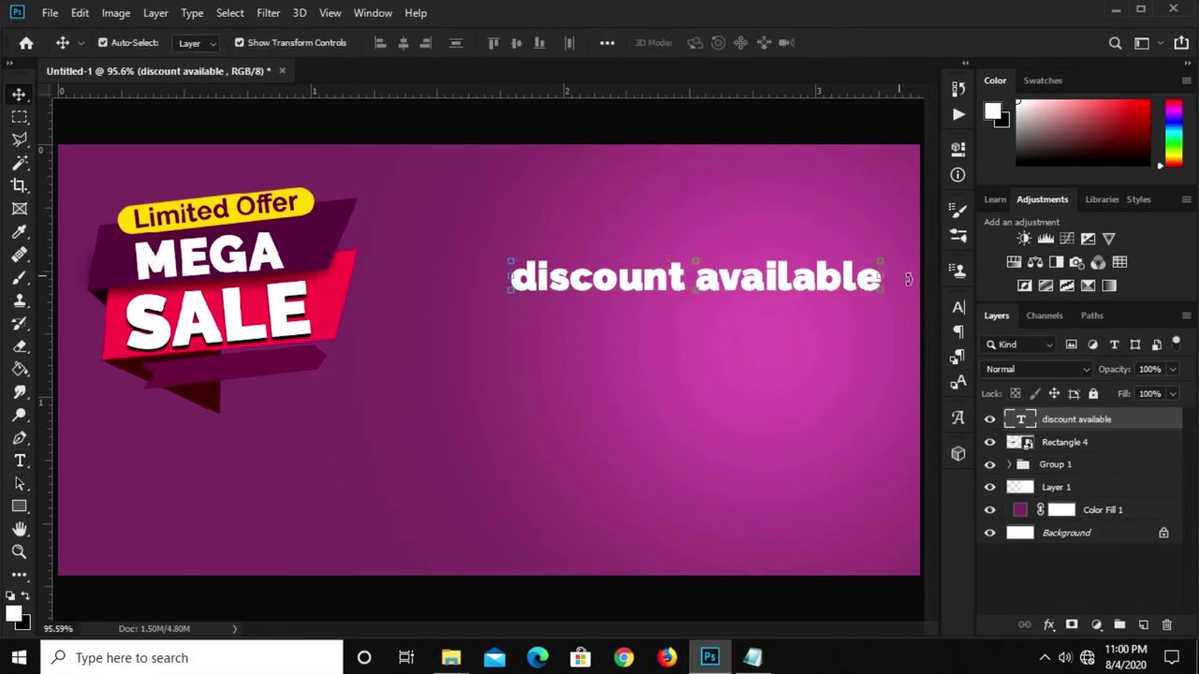
Set the text to Raleway SemiBold in all caps and move it below the SALE banner
click(956, 308)
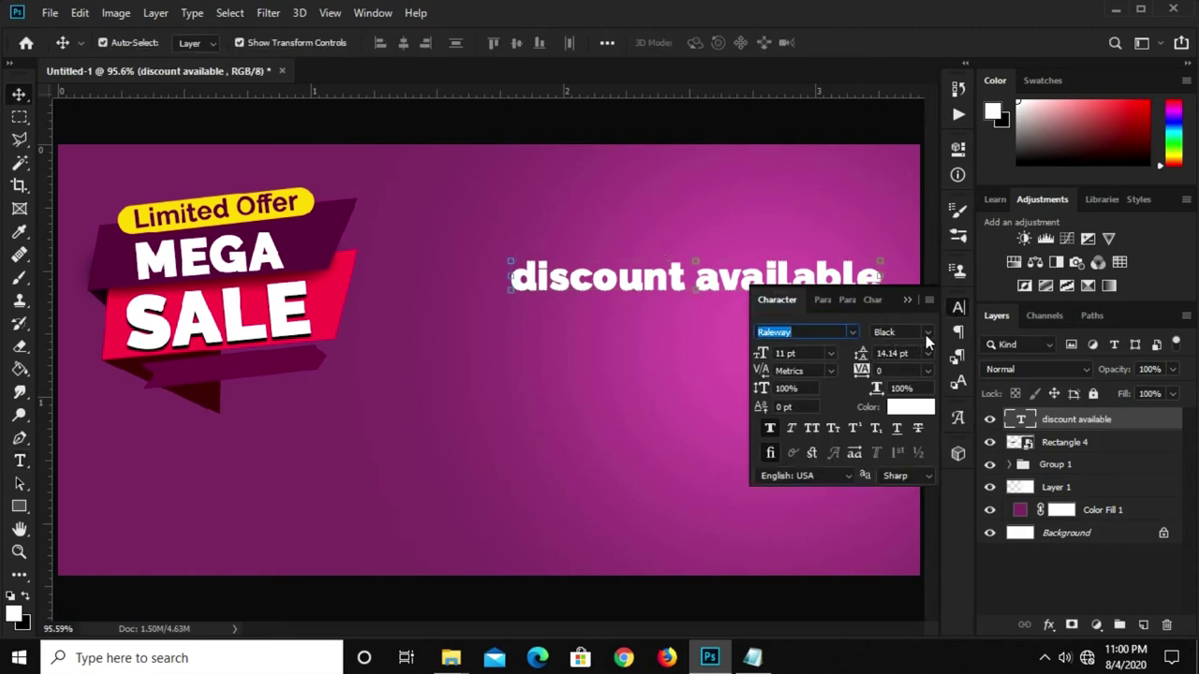
click(925, 333)
click(900, 517)
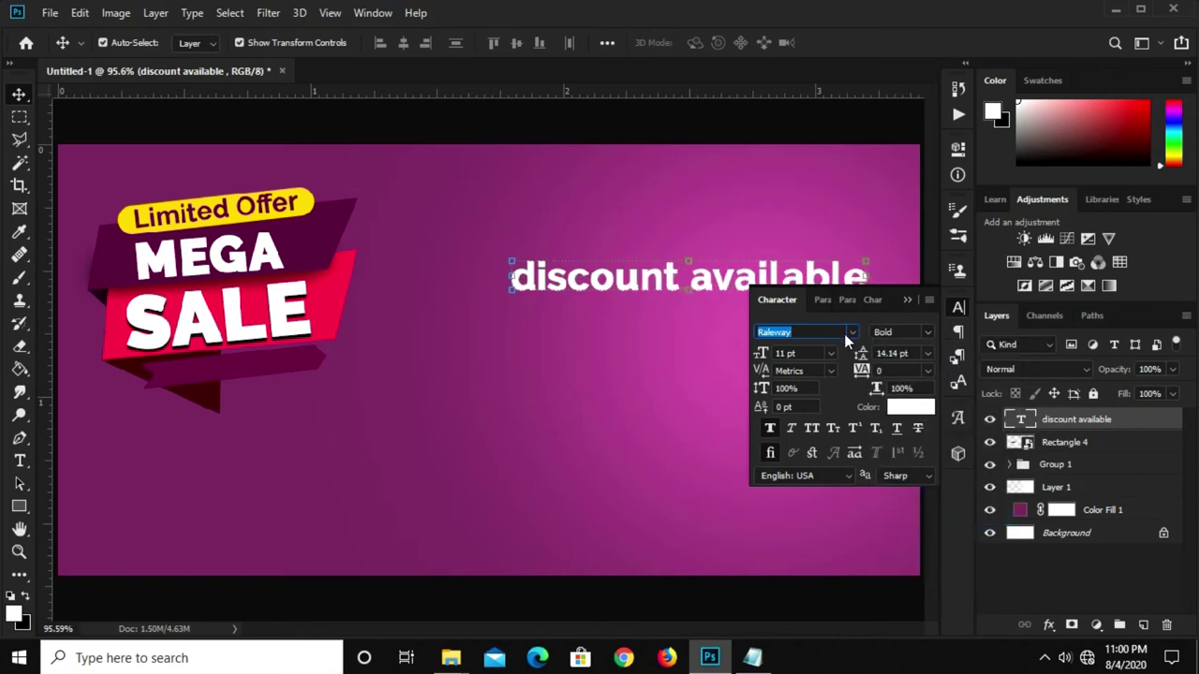
click(811, 429)
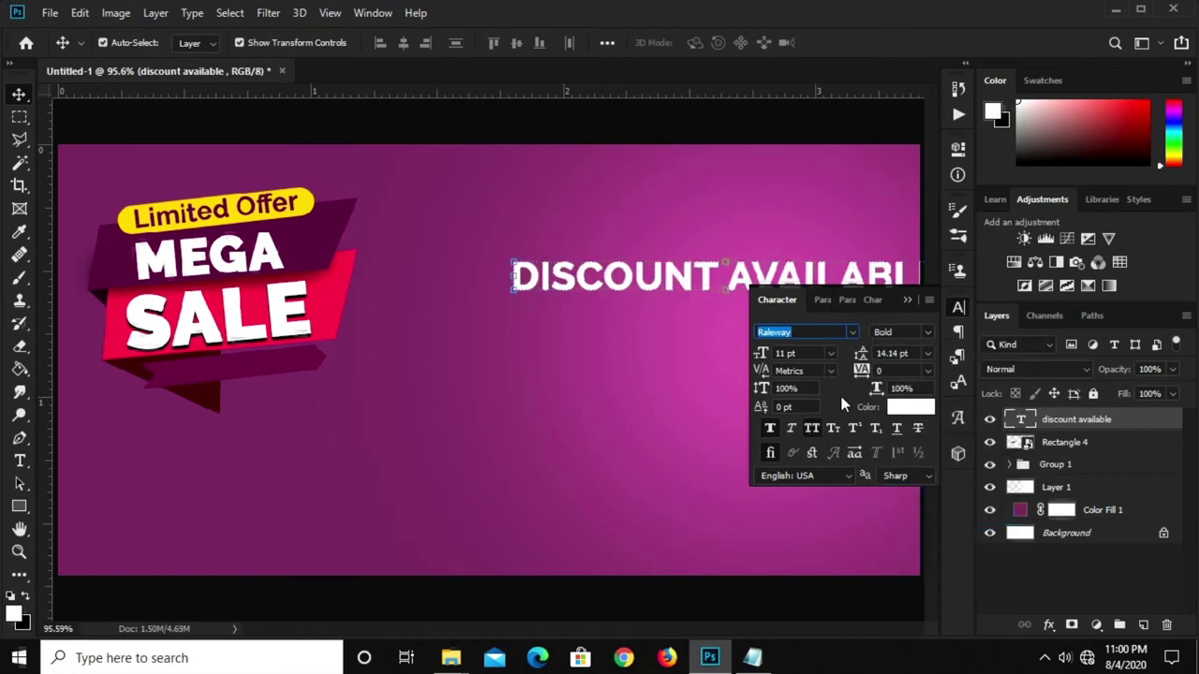
click(921, 333)
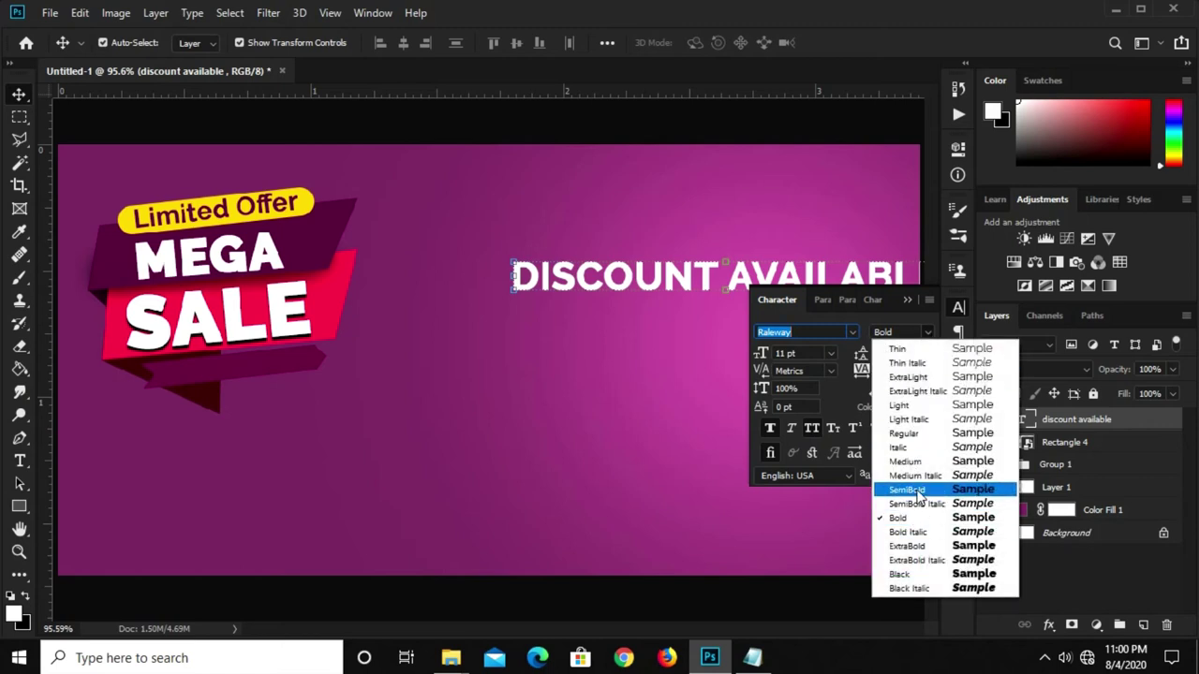
click(908, 490)
click(907, 301)
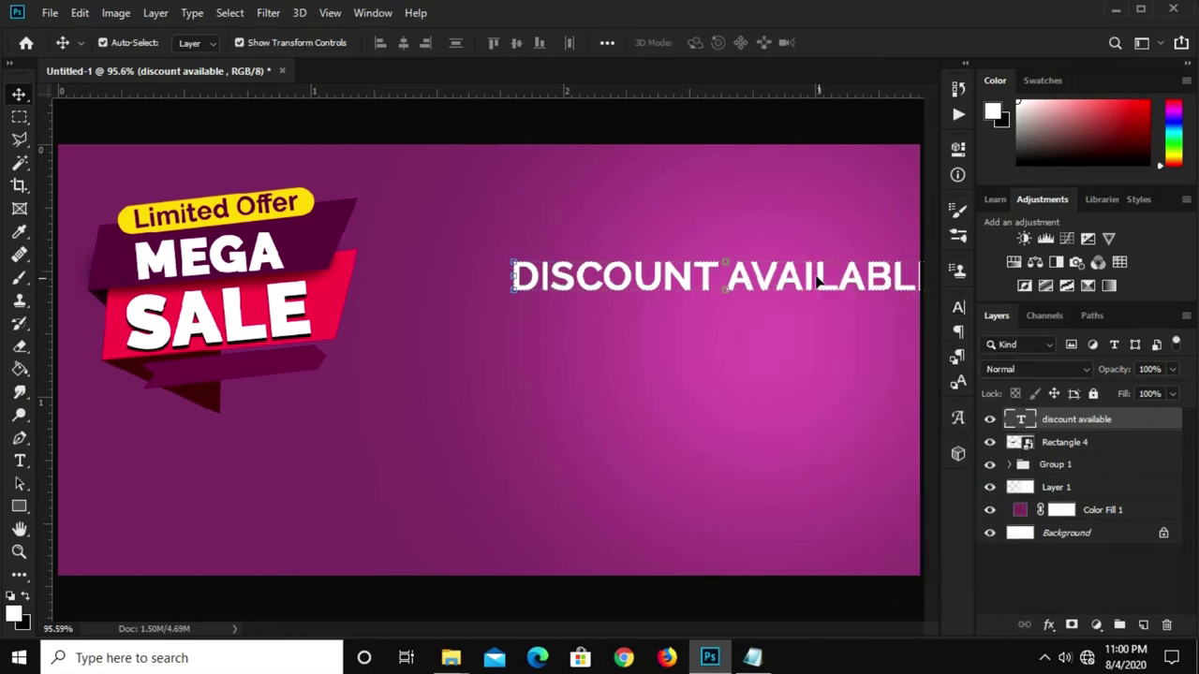
drag(816, 281, 459, 373)
Scale DISCOUNT AVAILABLE to about 34% and tilt it about 6.8° along the ribbon
click(371, 348)
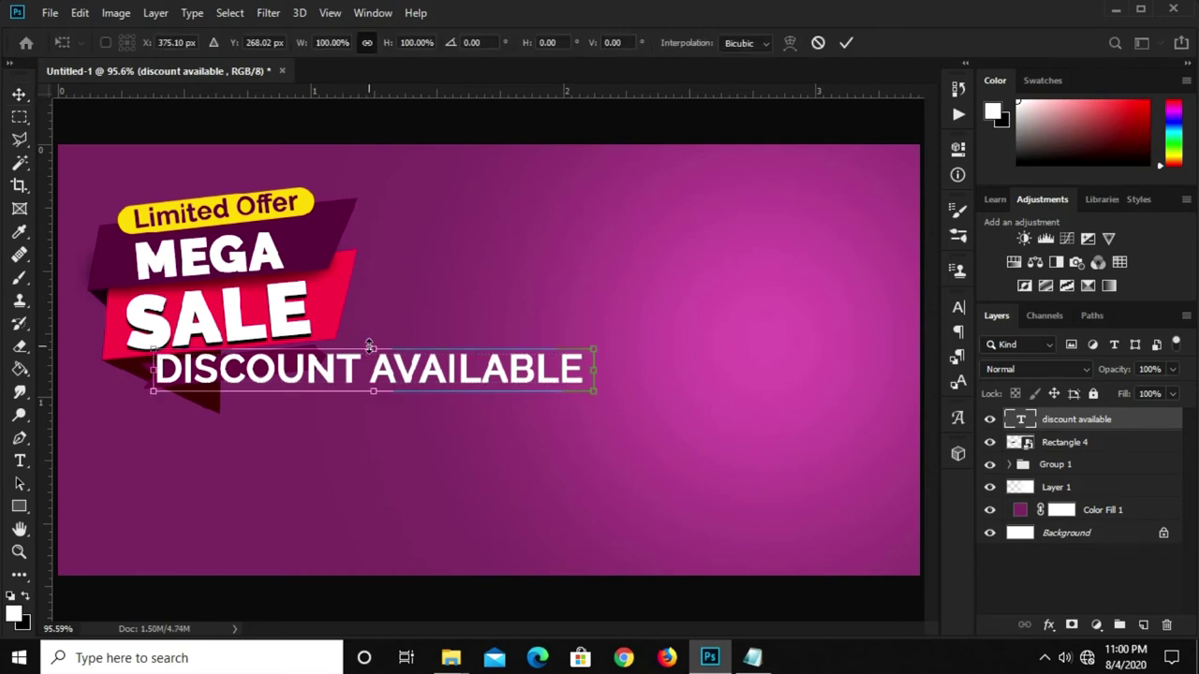
mouse_move(371, 348)
mouse_down()
mouse_move(373, 375)
mouse_move(243, 366)
mouse_move(370, 398)
mouse_move(406, 373)
mouse_up()
scroll(219, 358, up, 3)
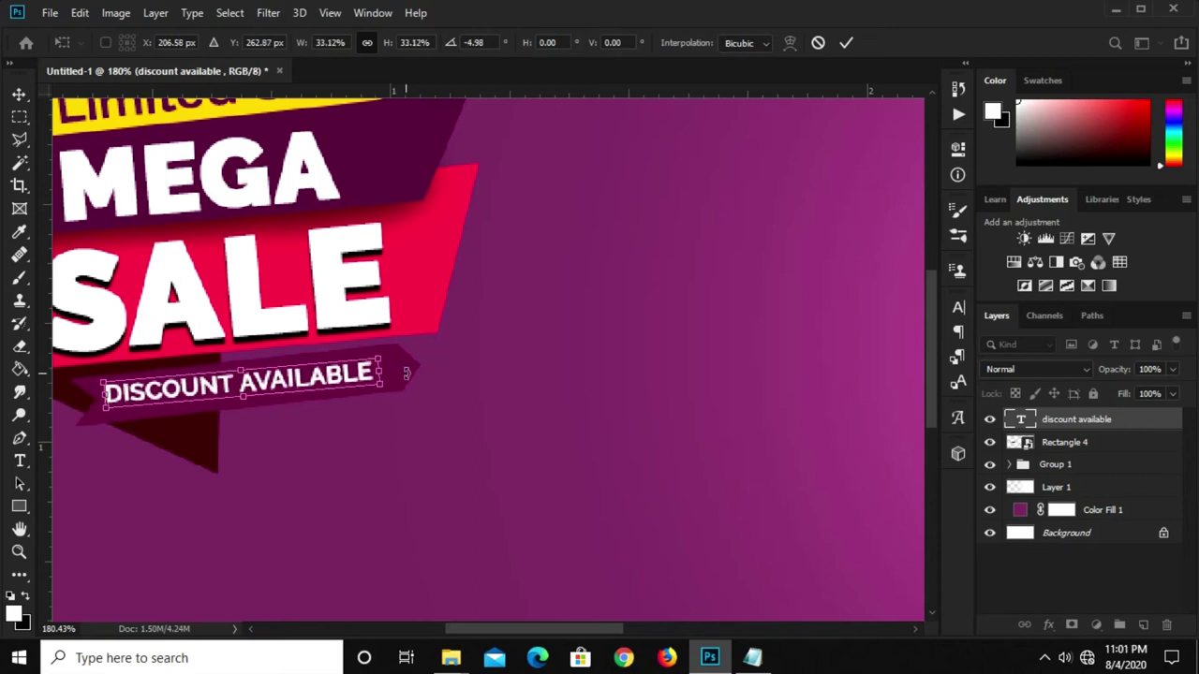
drag(291, 392, 309, 392)
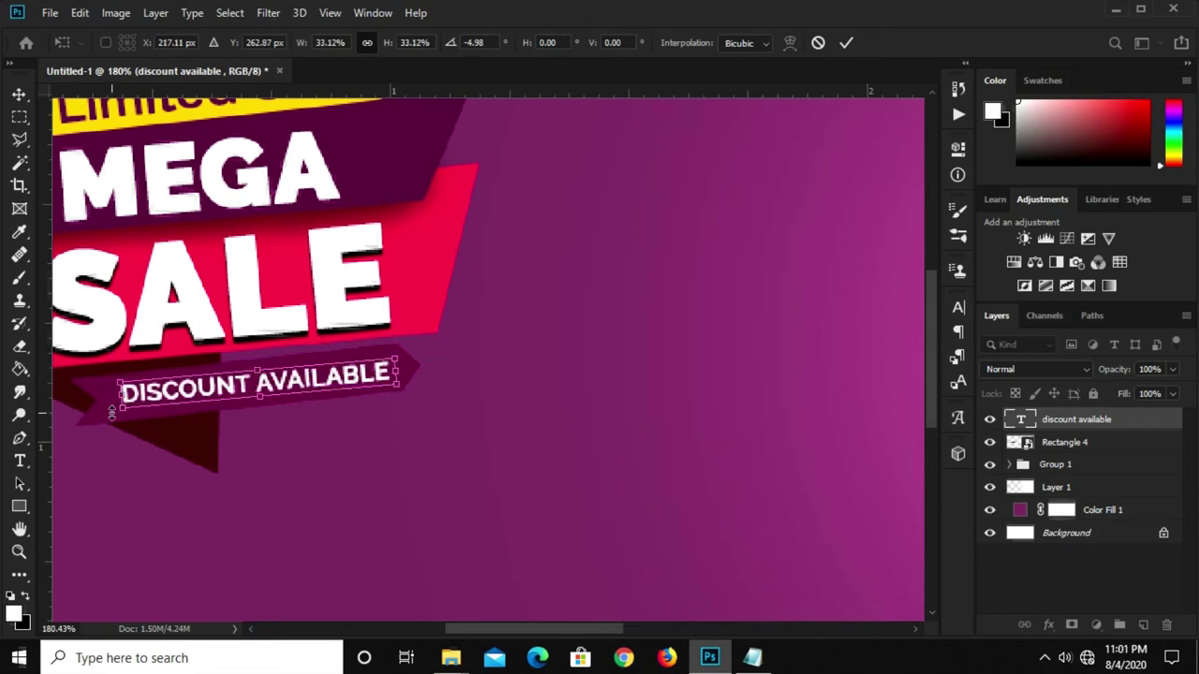
drag(111, 416, 111, 414)
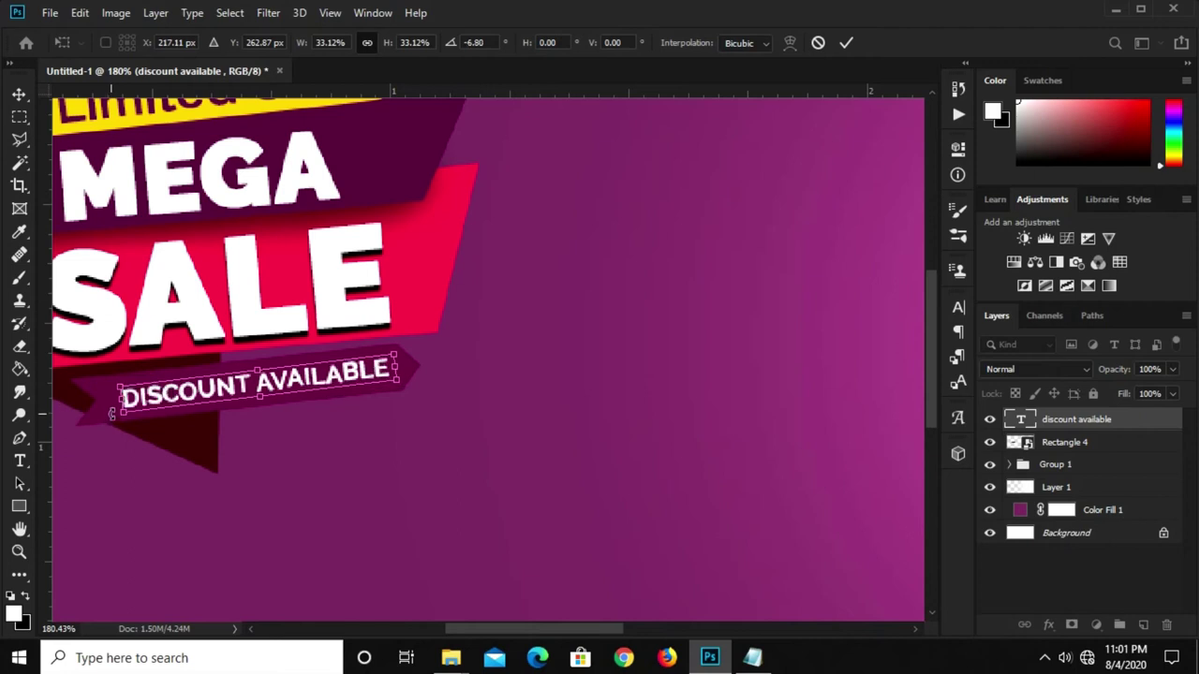
drag(121, 400, 102, 377)
key(Return)
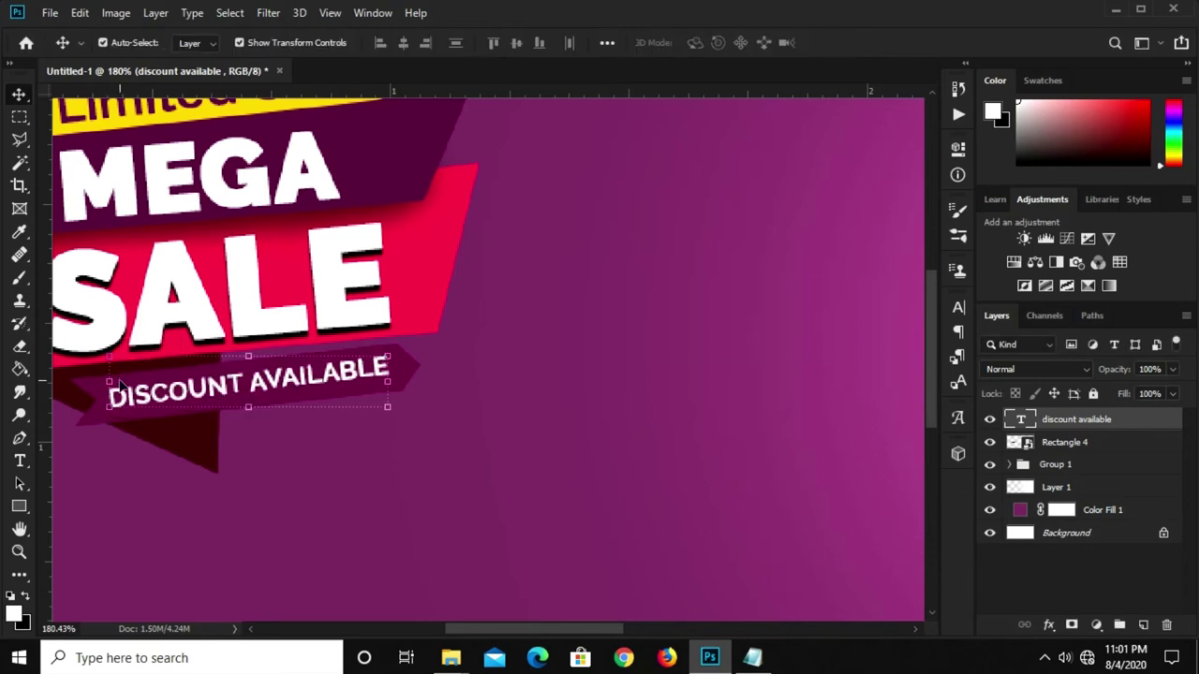
click(552, 398)
Draw a thin rectangle on the banner filled with the Limited Offer yellow ffcb00
key(ctrl+0)
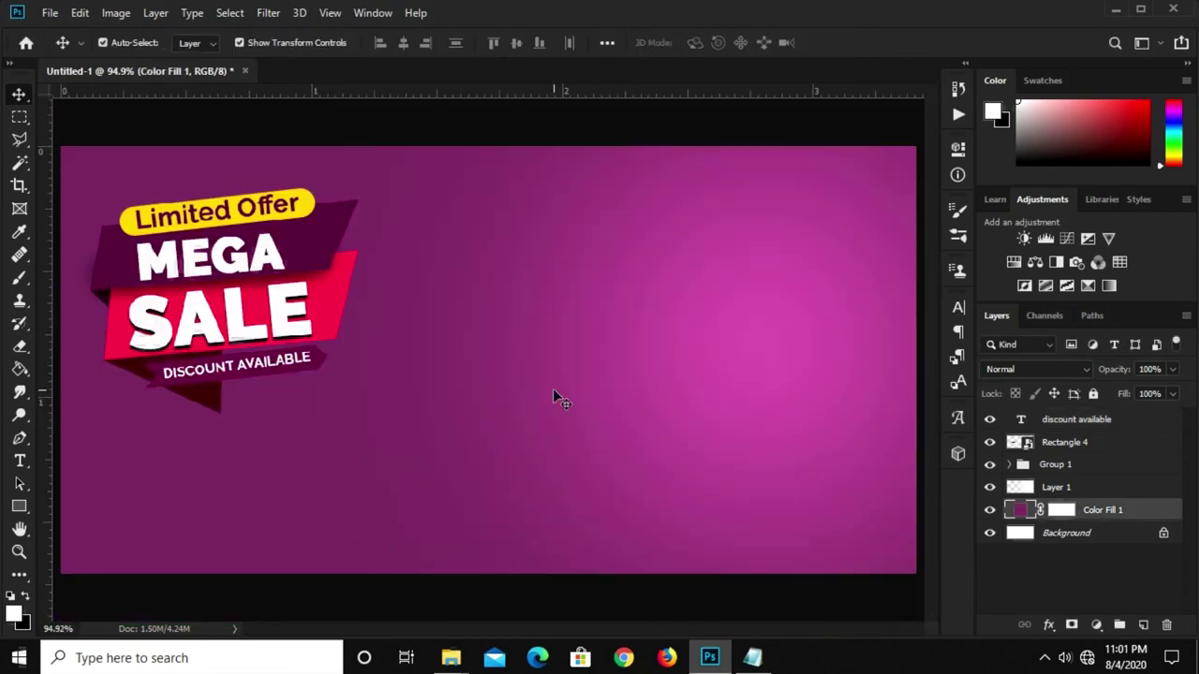
click(379, 582)
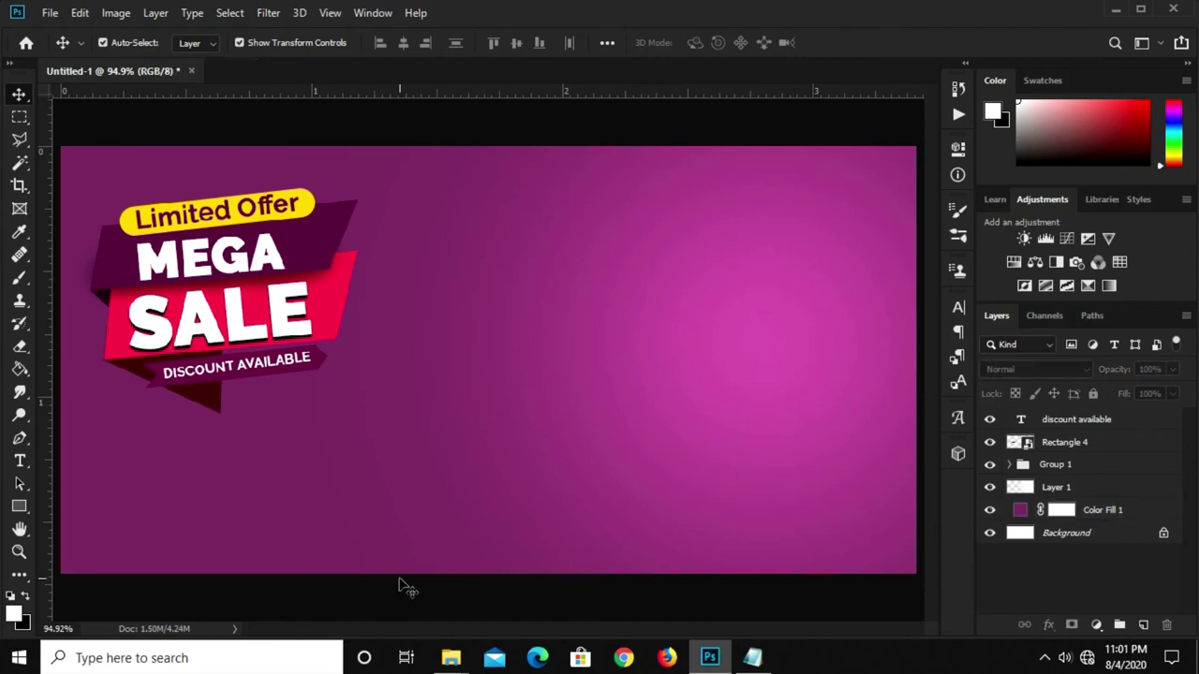
click(19, 506)
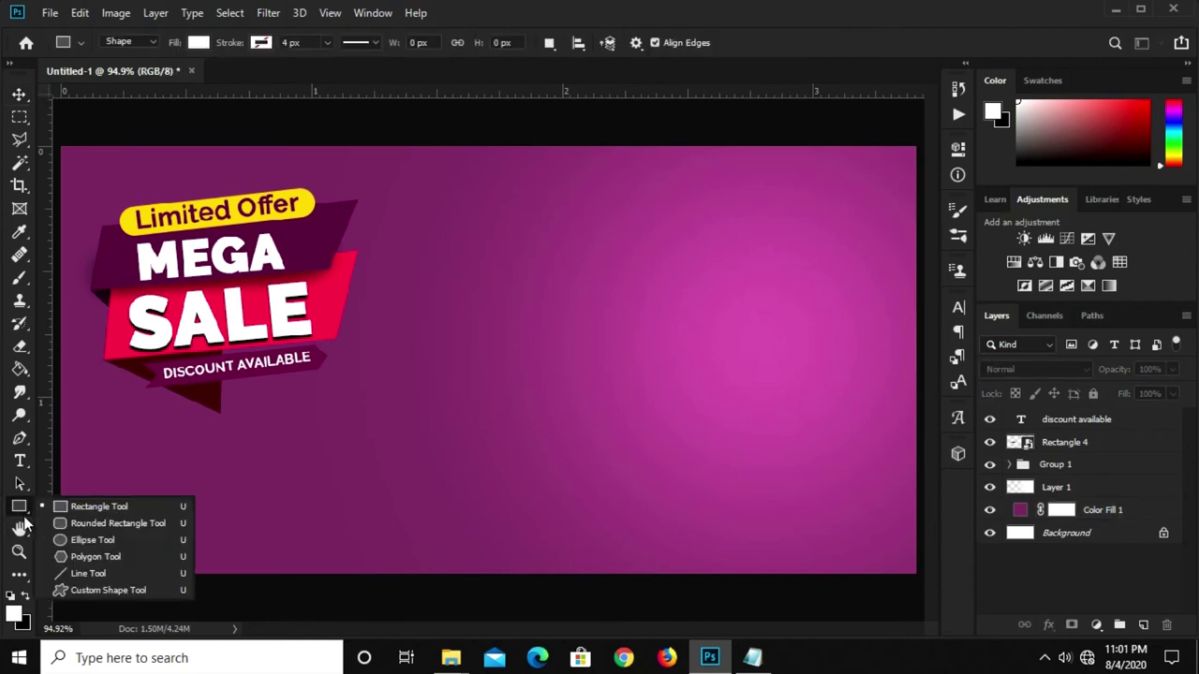
click(85, 507)
drag(334, 418, 436, 421)
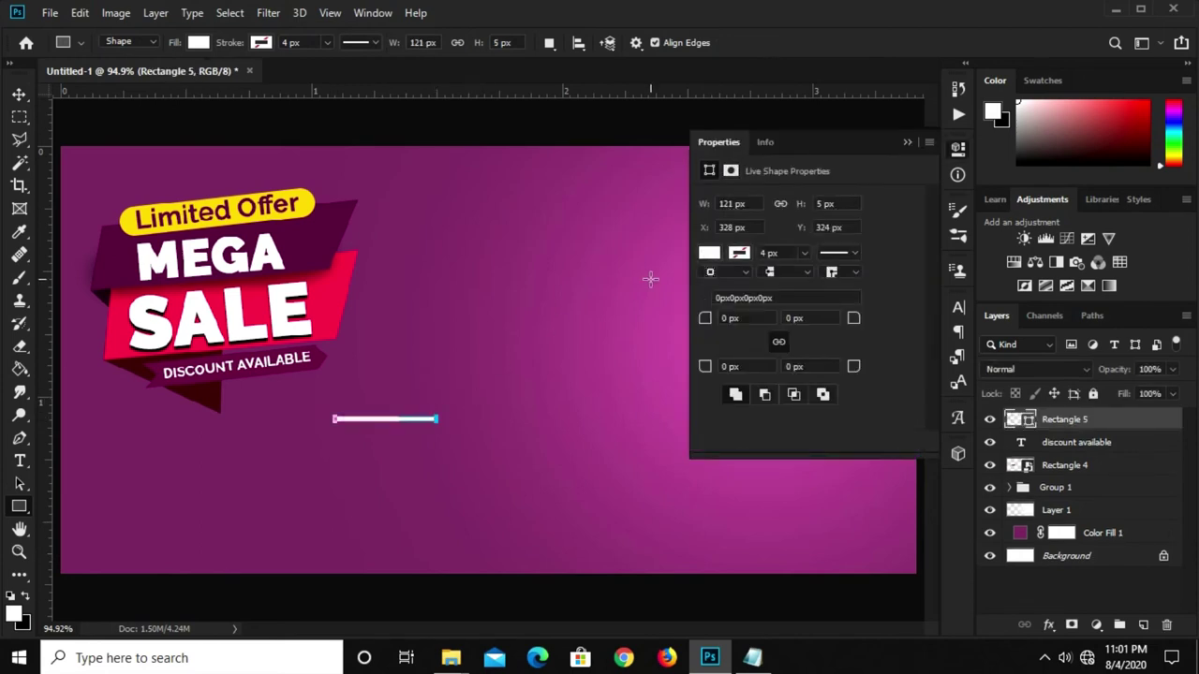
click(713, 255)
click(878, 287)
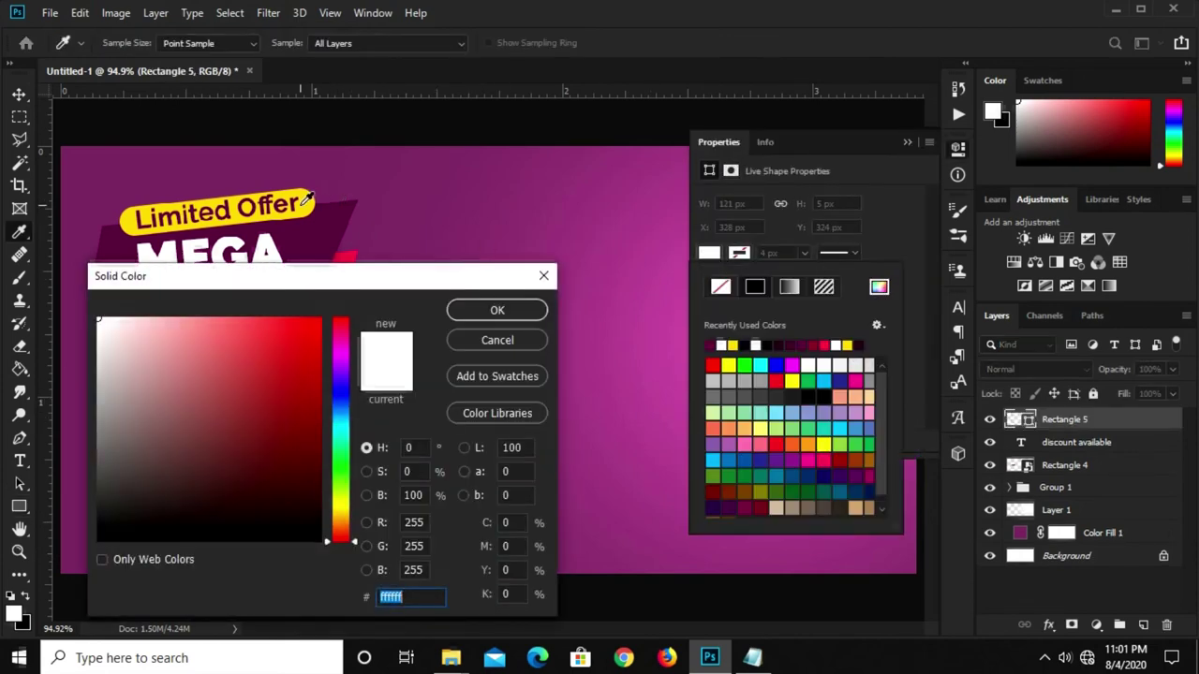
click(308, 203)
click(489, 309)
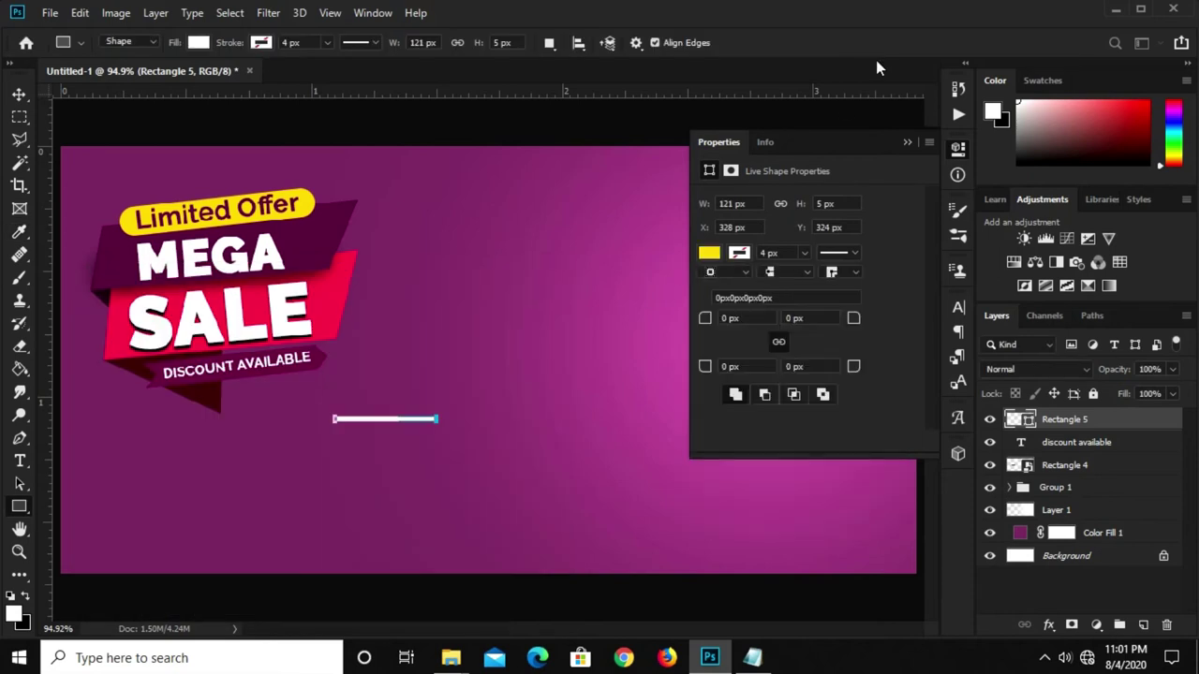
click(906, 142)
Widen the yellow bar and tilt it about 6.4° under DISCOUNT AVAILABLE
scroll(367, 418, up, 2)
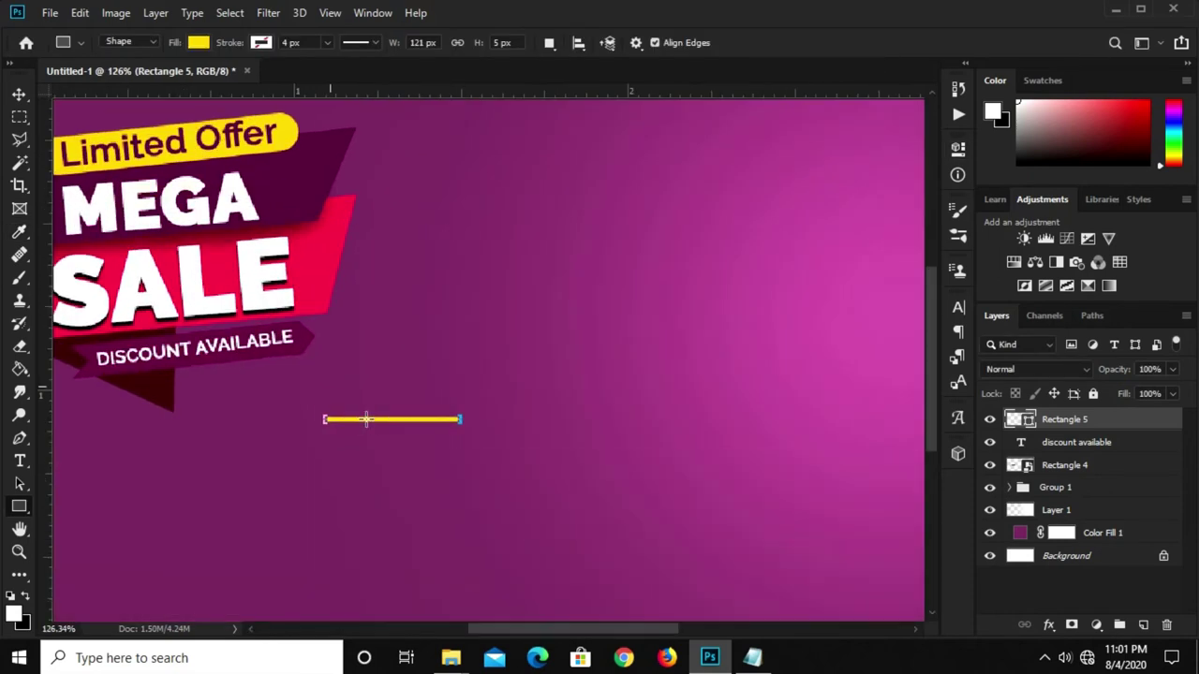
scroll(375, 409, down, 2)
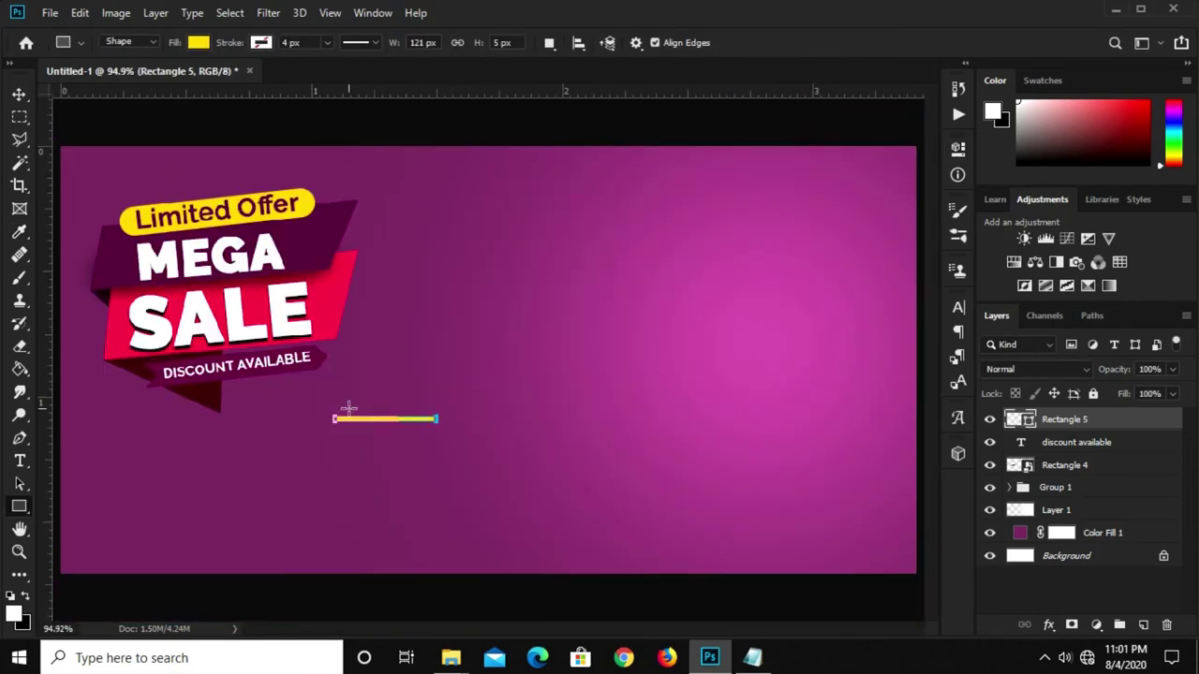
key(v)
scroll(329, 418, up, 4)
mouse_move(335, 418)
mouse_down()
mouse_move(223, 420)
mouse_move(283, 420)
mouse_up()
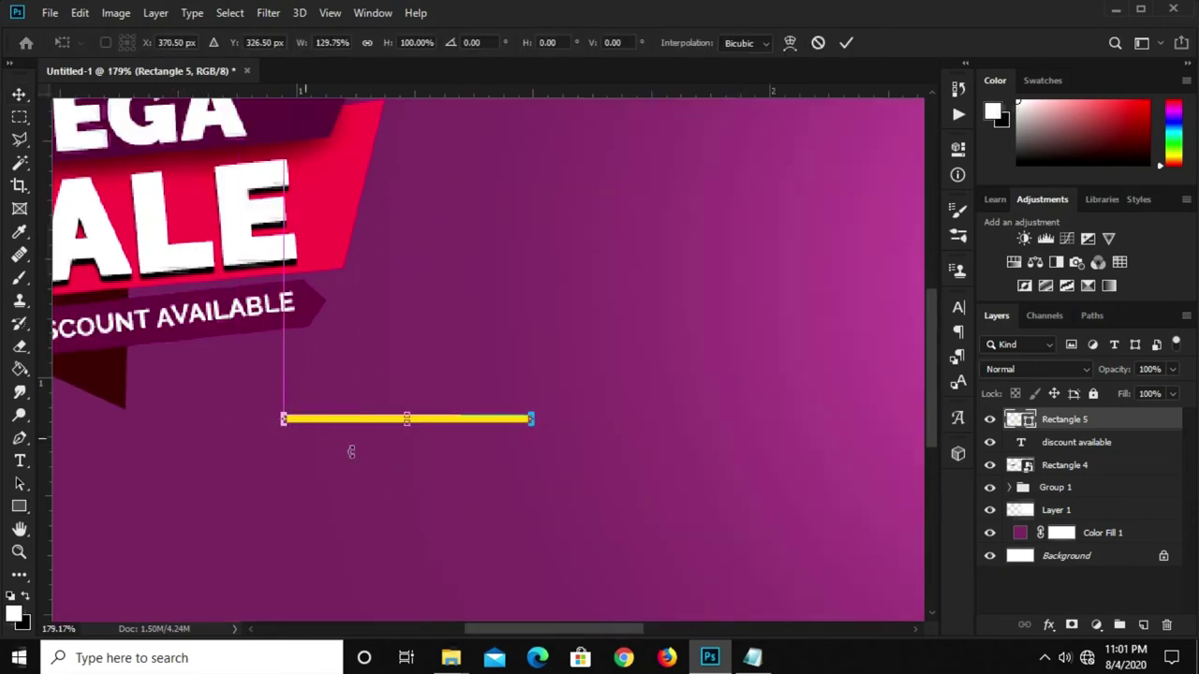
mouse_move(374, 424)
mouse_down()
mouse_move(262, 370)
mouse_move(330, 353)
mouse_up()
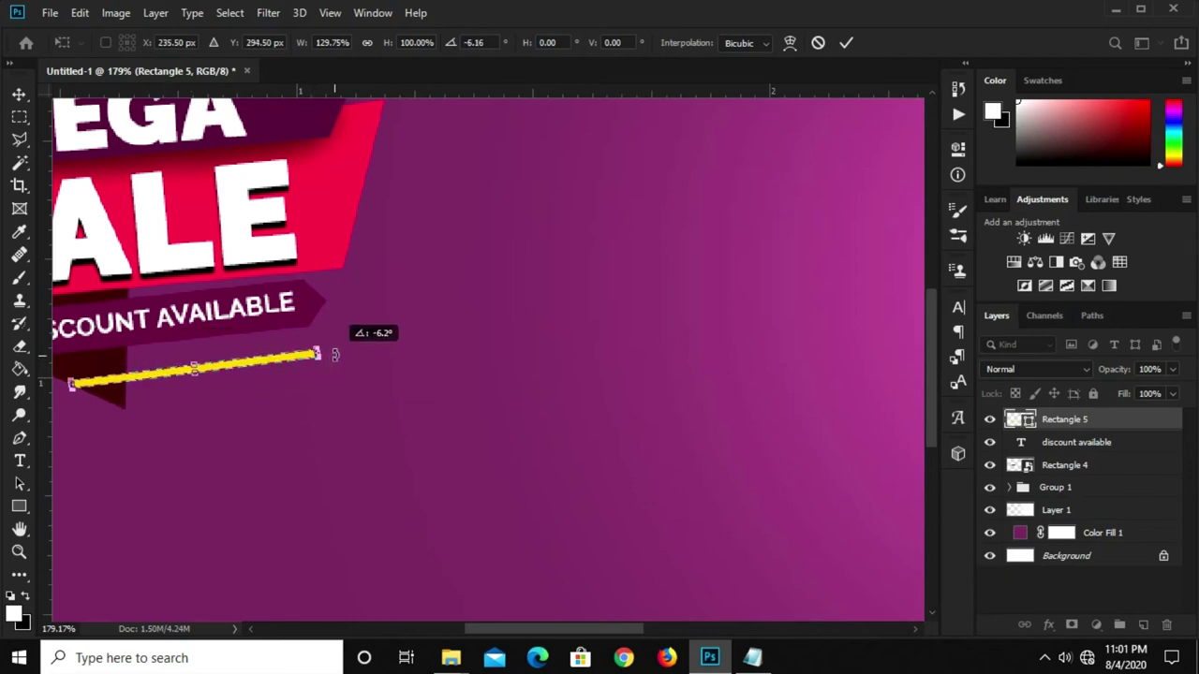
drag(231, 371, 223, 355)
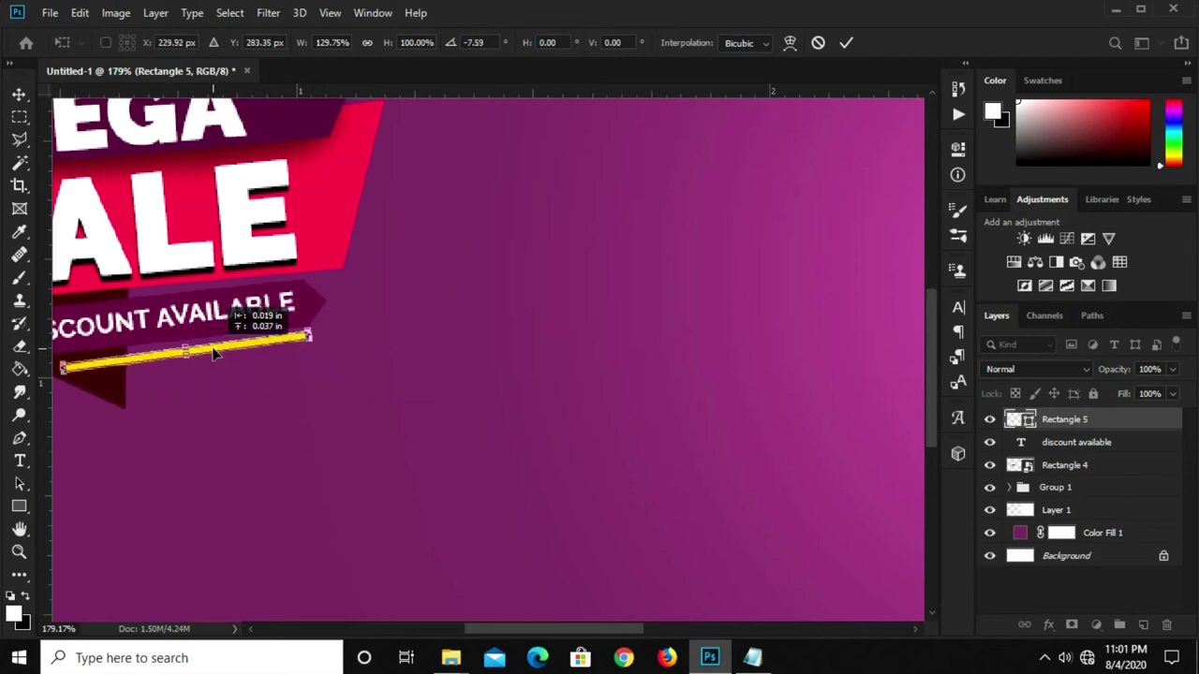
scroll(316, 342, up, 1)
scroll(316, 341, up, 1)
drag(325, 341, 335, 345)
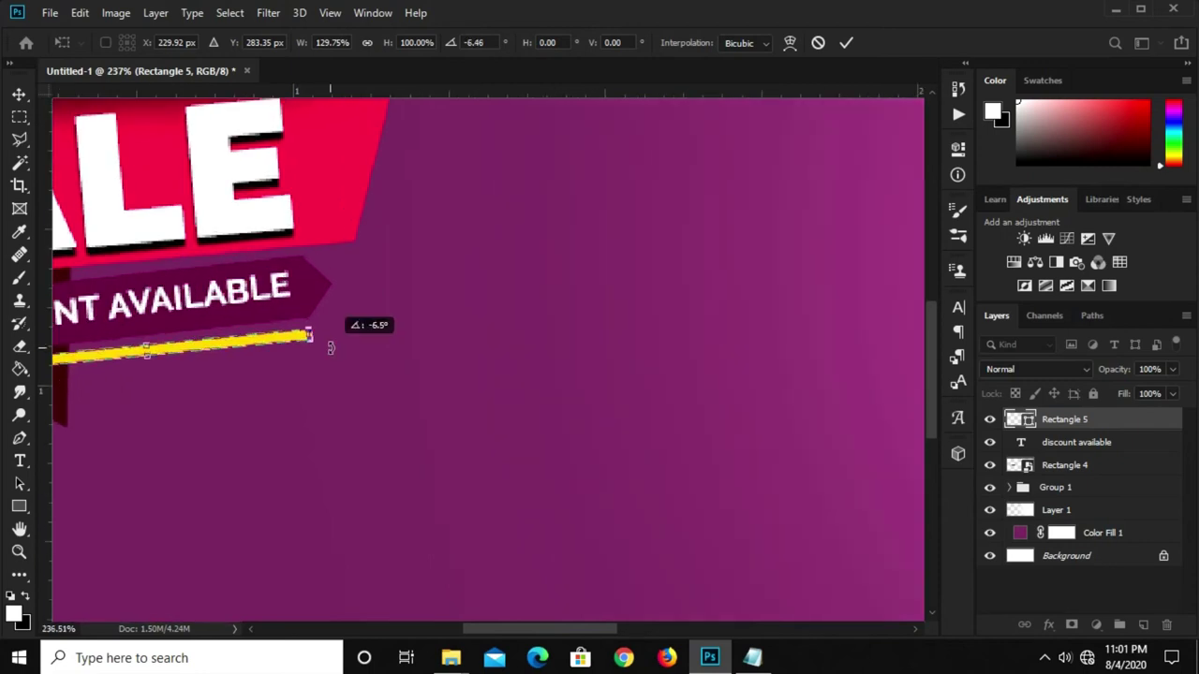
scroll(380, 329, down, 1)
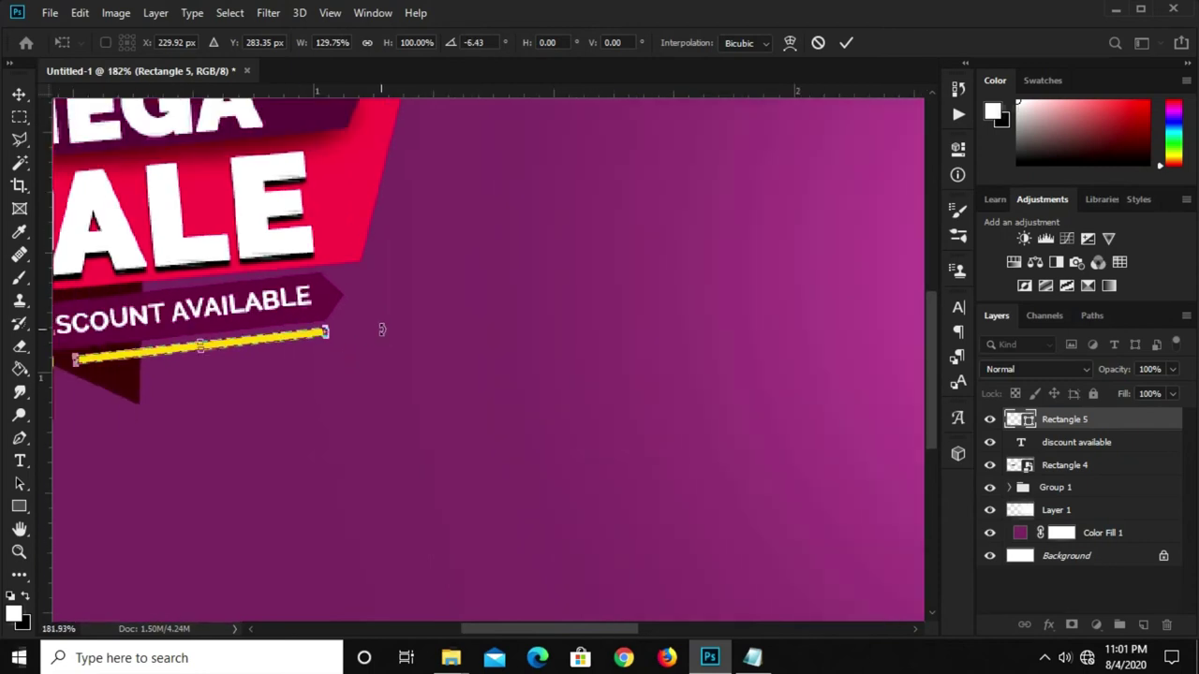
key(Return)
scroll(380, 328, down, 1)
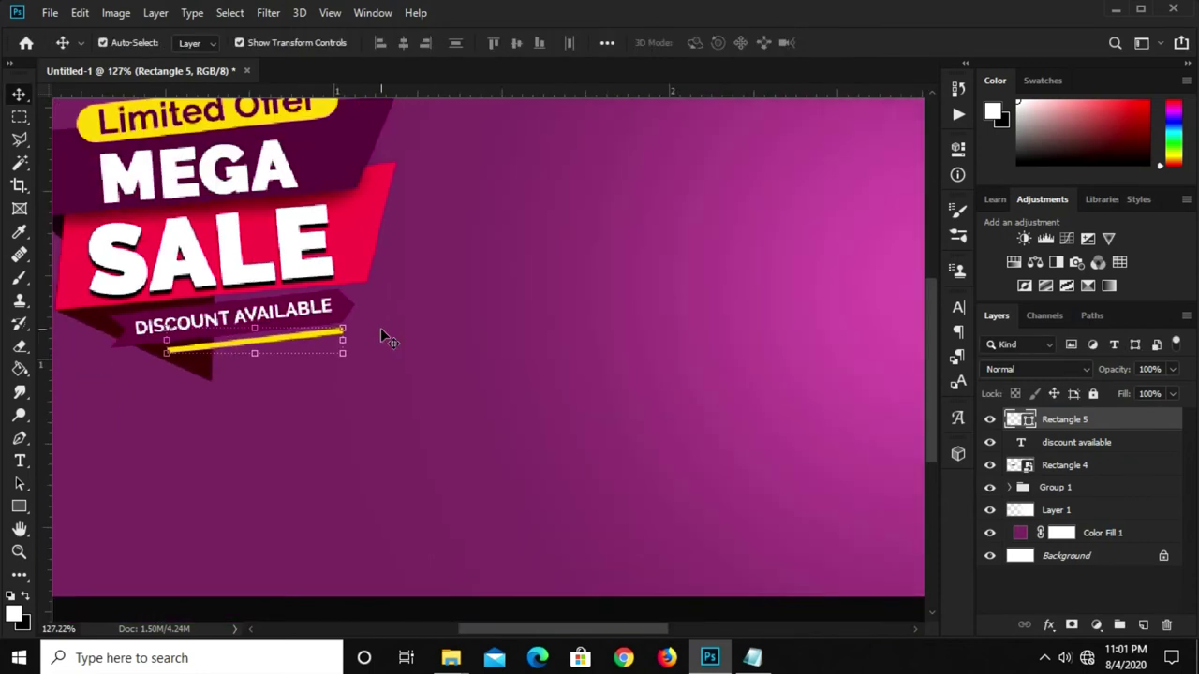
click(25, 503)
Draw another thin bar mid-banner with 35 px corner rounding
click(66, 499)
drag(466, 260, 606, 266)
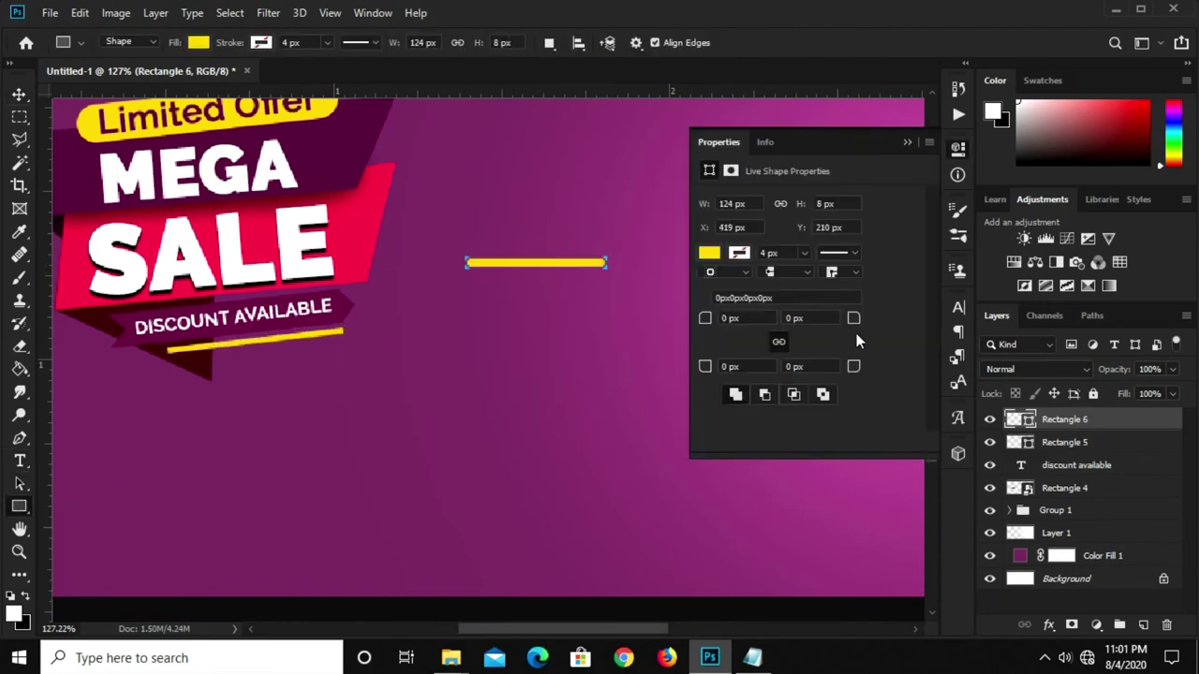
drag(879, 326, 872, 283)
click(904, 142)
Move the new bar under SALE and tilt it about 5°
key(ctrl+0)
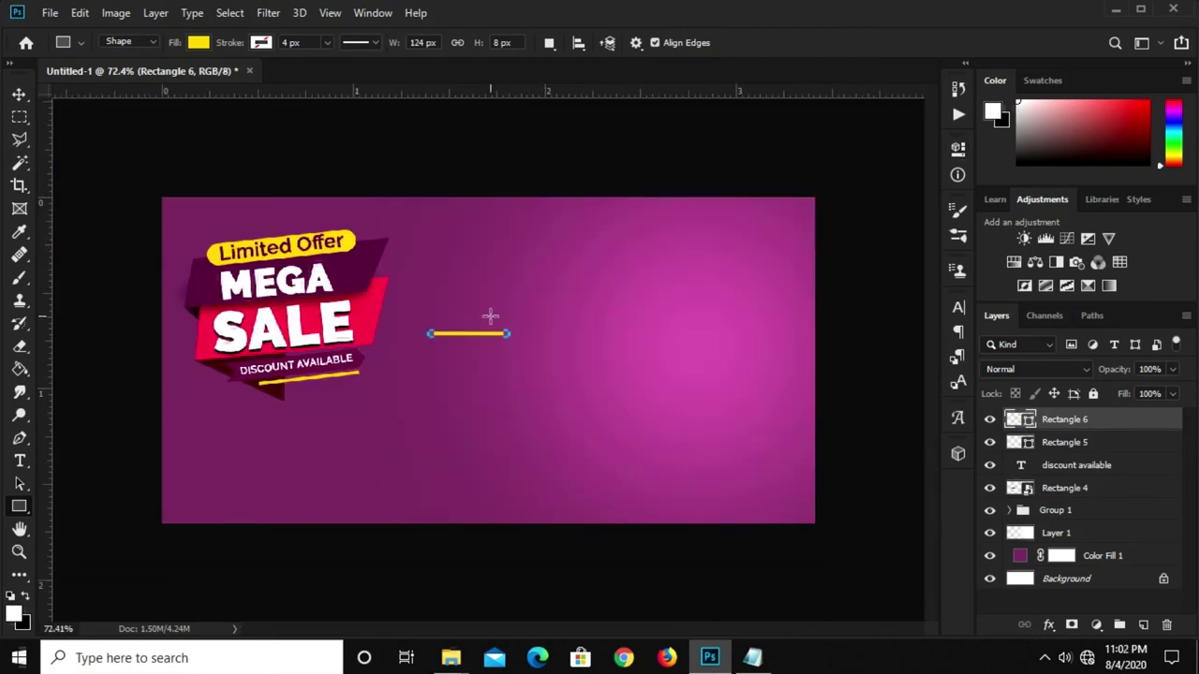
key(v)
drag(445, 333, 202, 354)
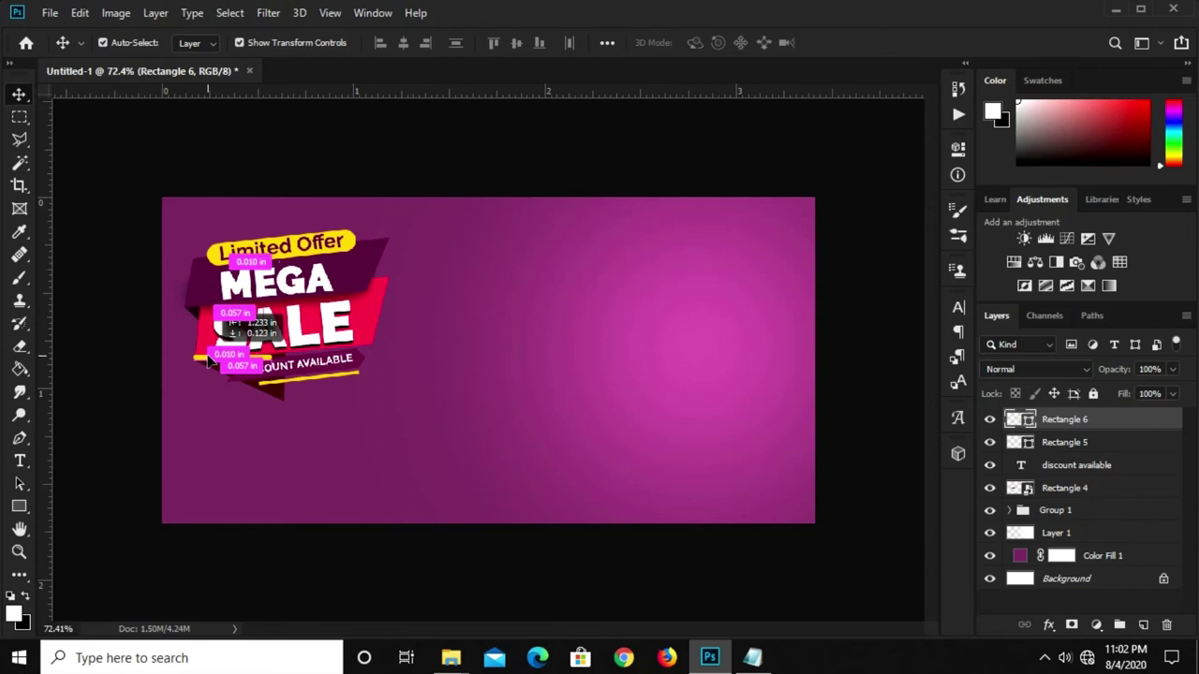
scroll(203, 354, up, 2)
key(ctrl+t)
drag(106, 368, 106, 384)
key(ctrl+z)
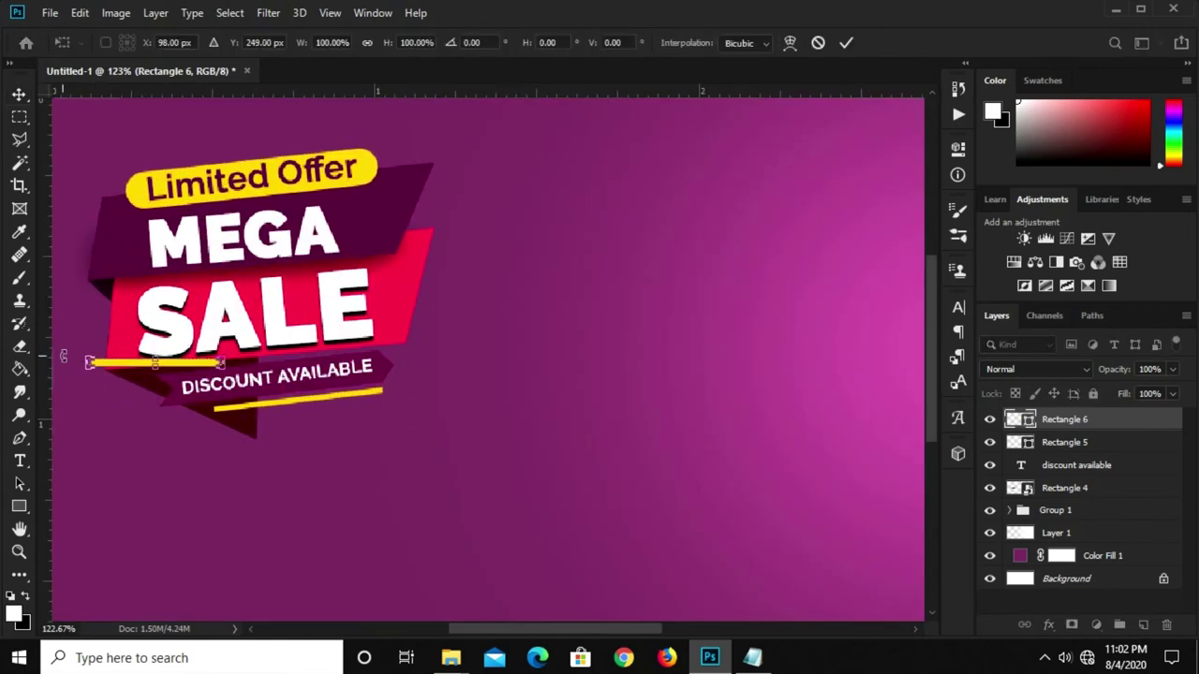
scroll(63, 356, up, 1)
scroll(63, 356, up, 1)
mouse_move(108, 370)
mouse_down()
mouse_move(105, 386)
mouse_move(144, 373)
mouse_move(127, 371)
mouse_up()
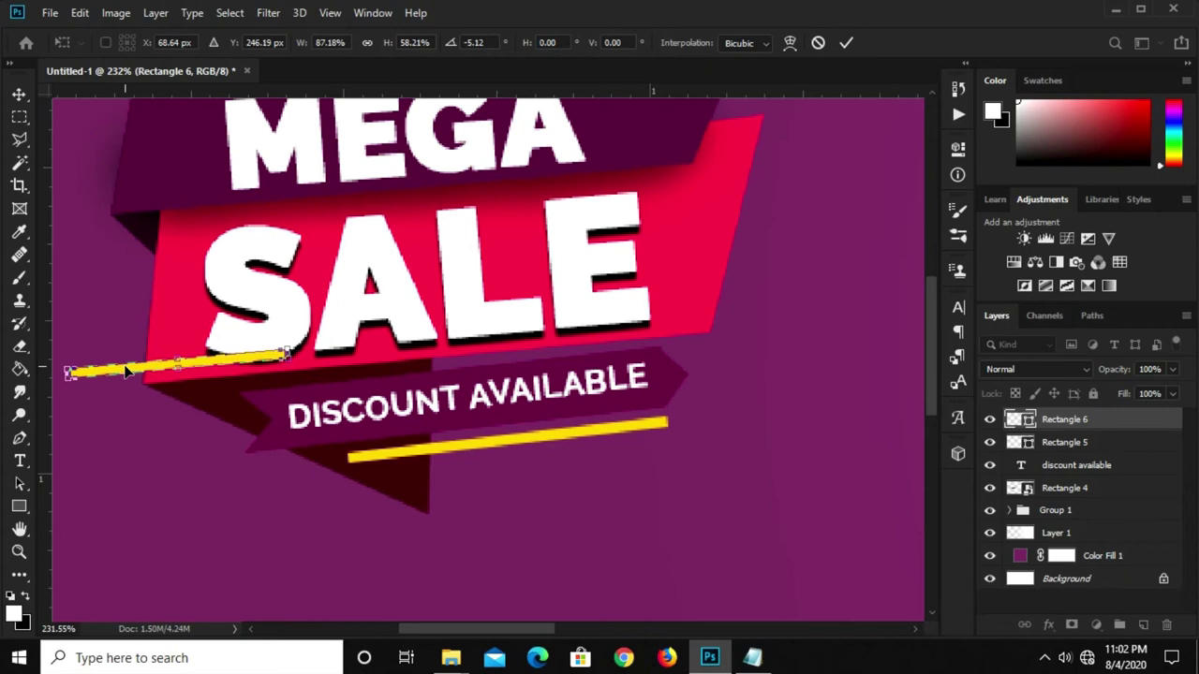
key(Return)
scroll(155, 369, down, 1)
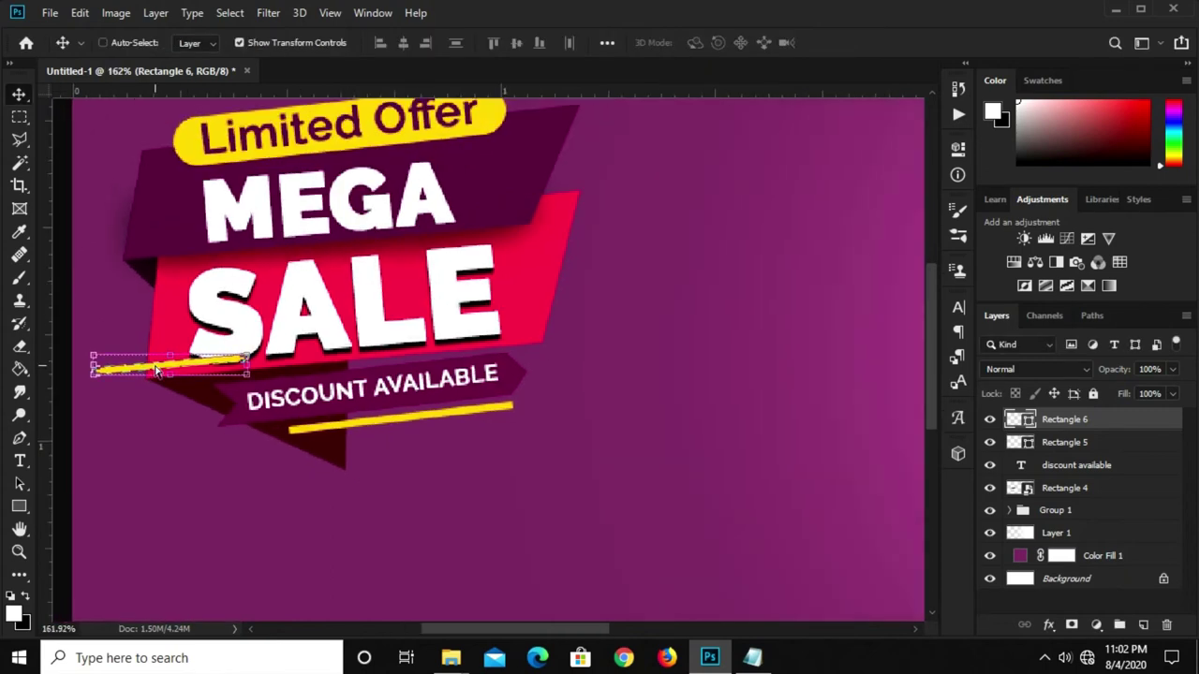
Duplicate the yellow bar and place the copy left of MEGA, just above SALE
key(ctrl+j)
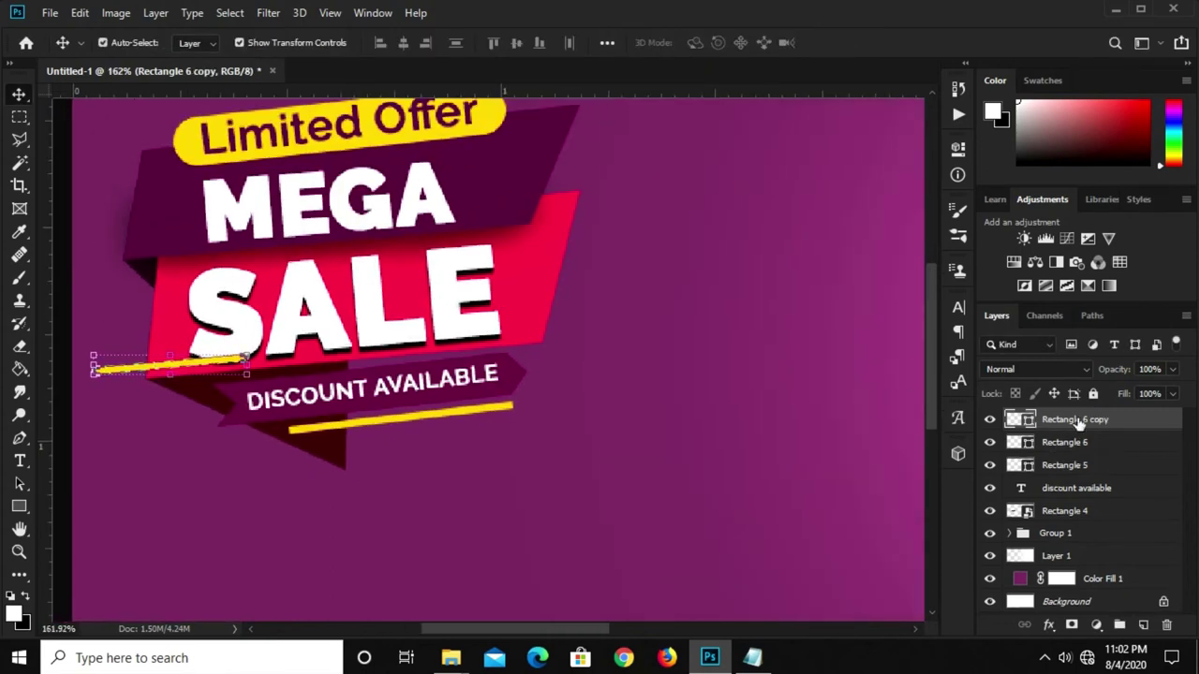
drag(117, 371, 106, 212)
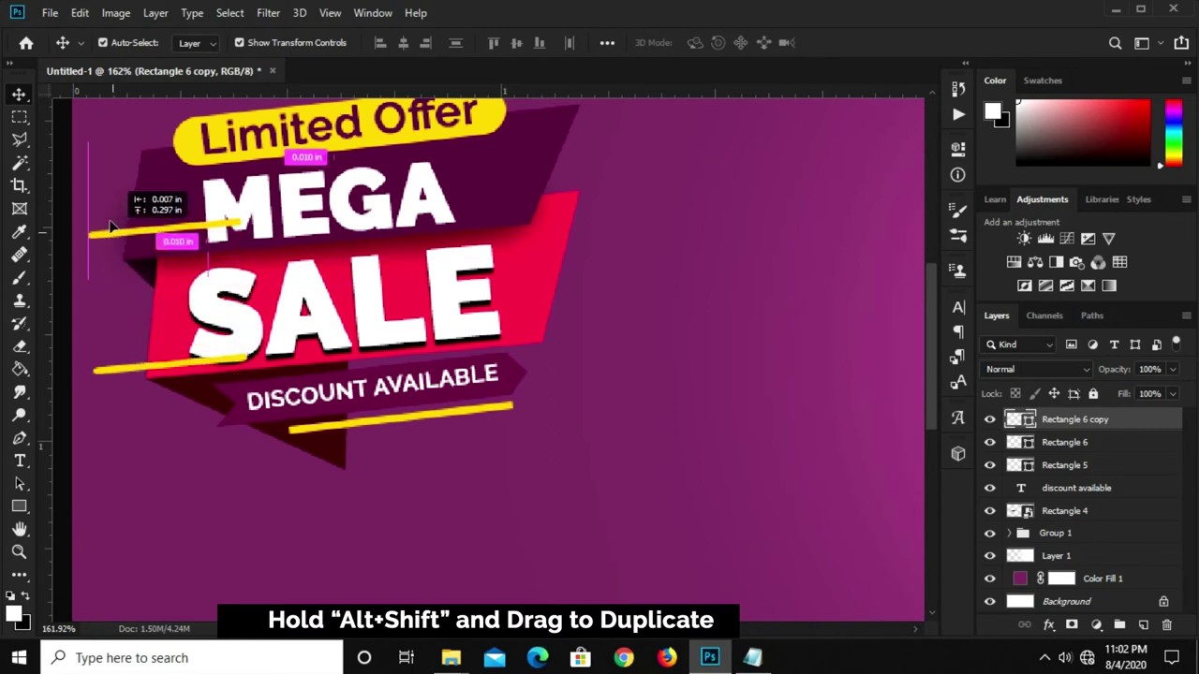
mouse_move(106, 213)
mouse_down()
mouse_move(110, 261)
mouse_move(124, 251)
mouse_up()
key(ctrl+0)
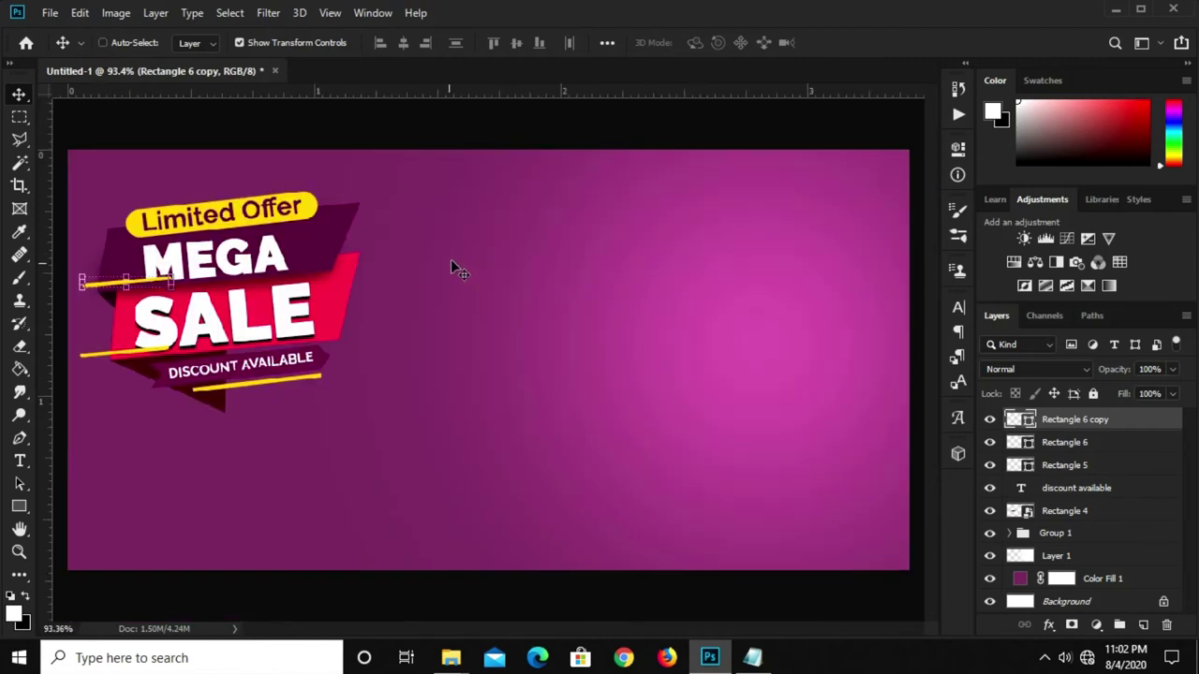
click(451, 131)
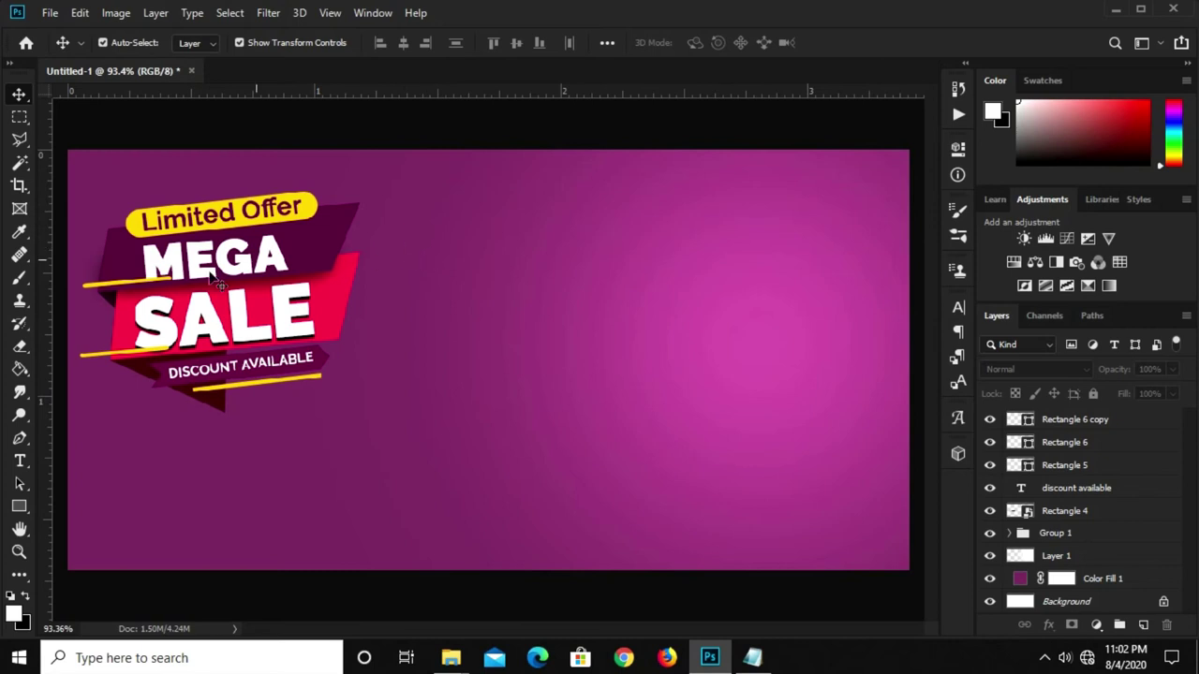
Alt-drag another copy of the bar to the right of MEGA
scroll(93, 334, up, 2)
click(102, 370)
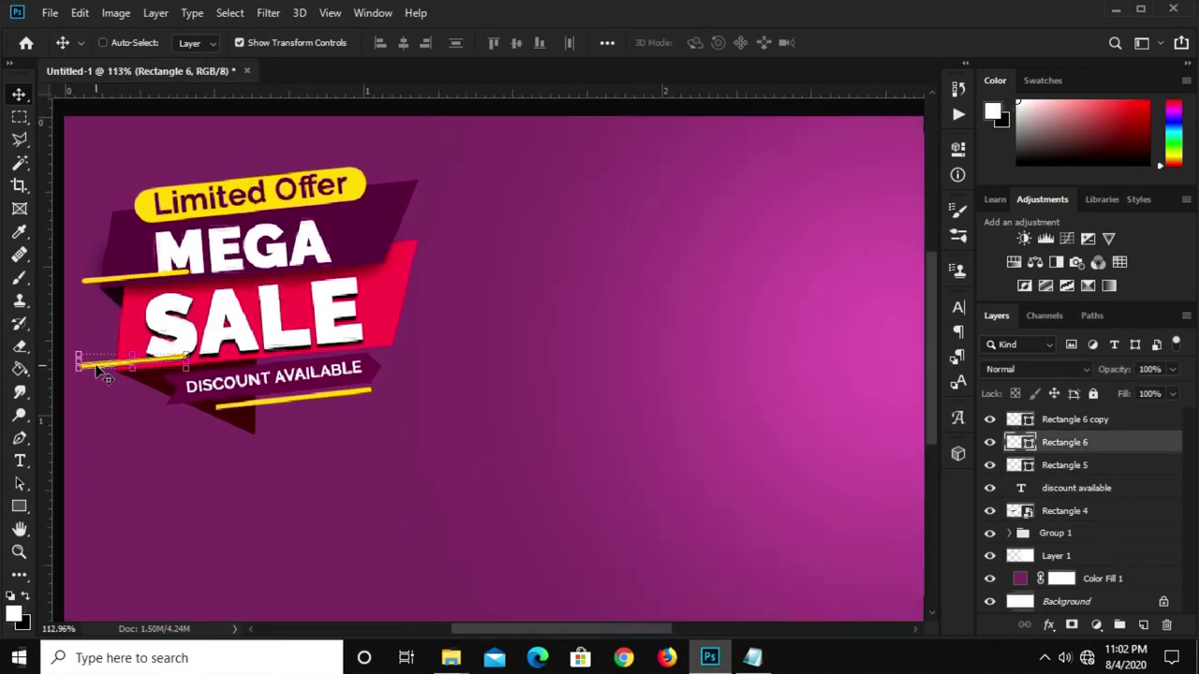
drag(101, 370, 100, 366)
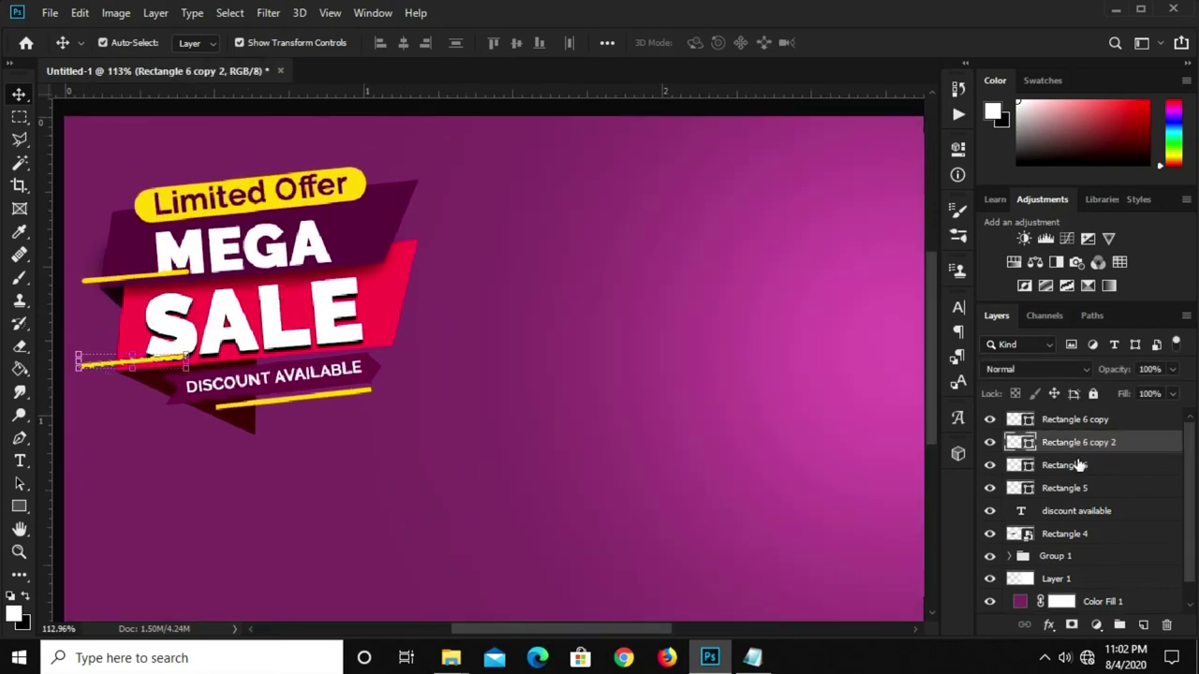
drag(103, 368, 356, 276)
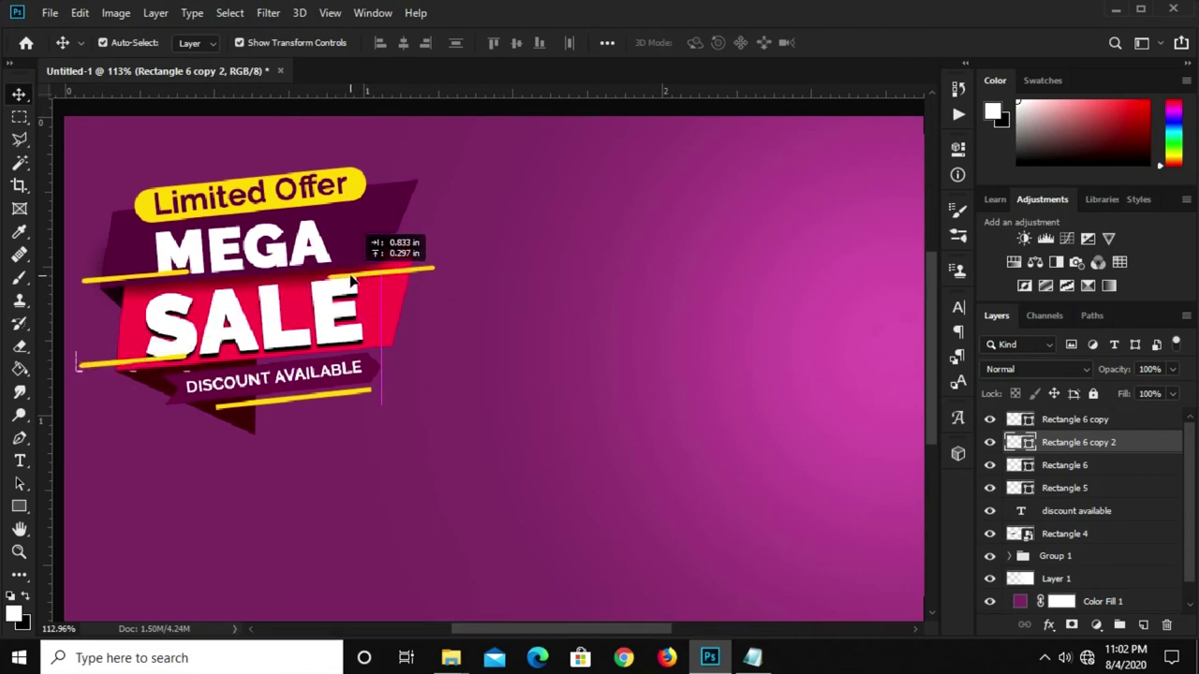
drag(356, 277, 401, 268)
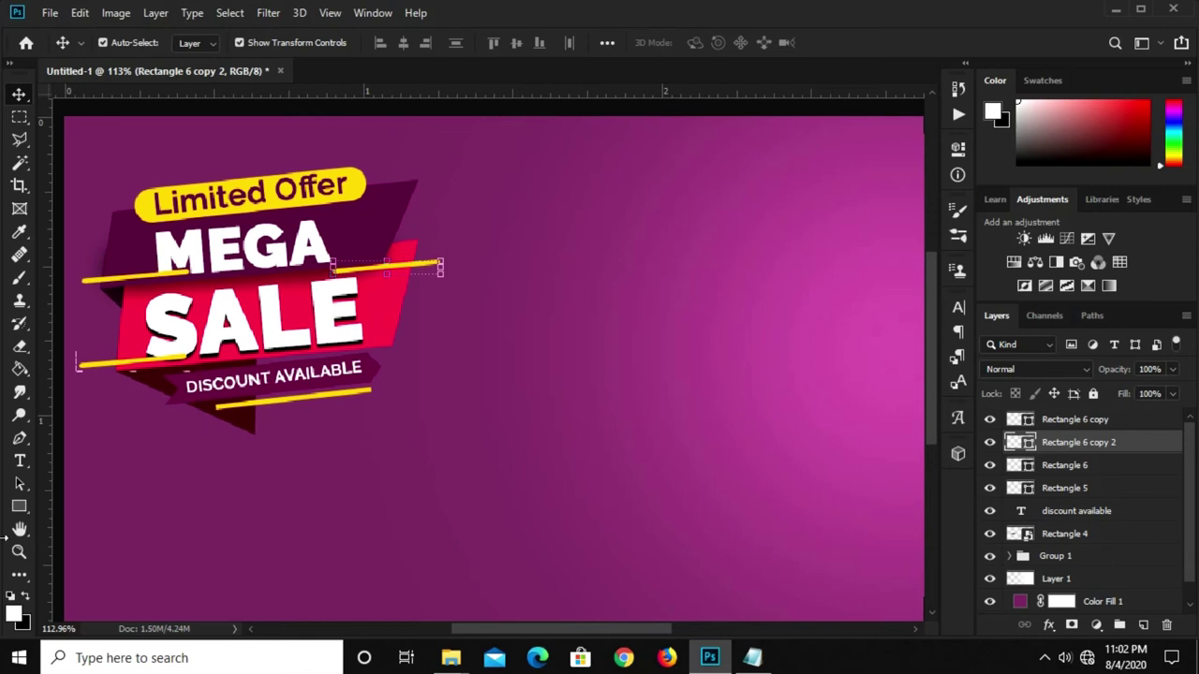
click(19, 505)
Fill the bar right of MEGA with dark purple #5f0444
click(197, 42)
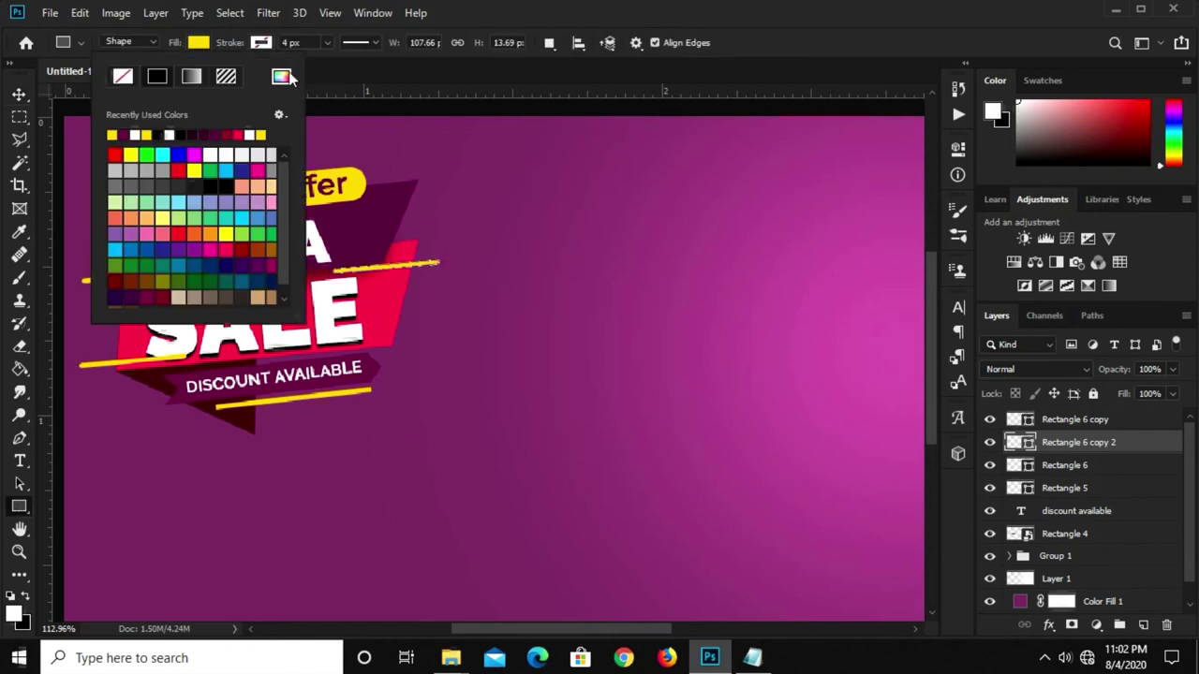
click(281, 76)
text(5f0444)
click(495, 312)
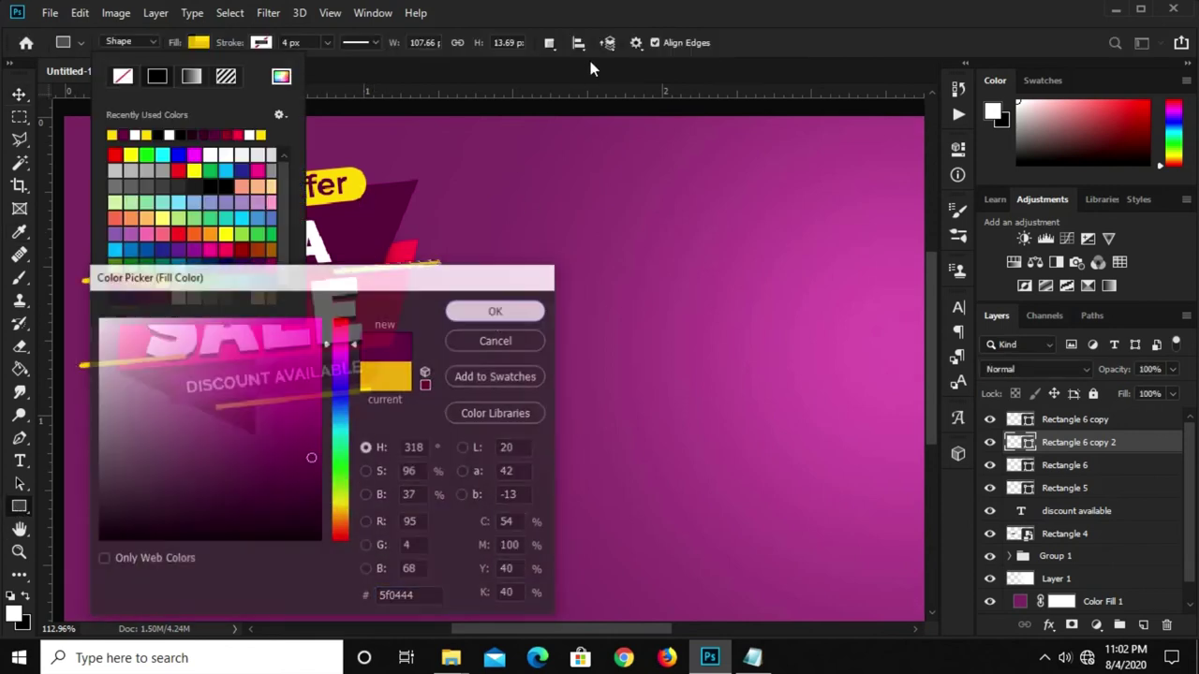
key(Return)
click(19, 97)
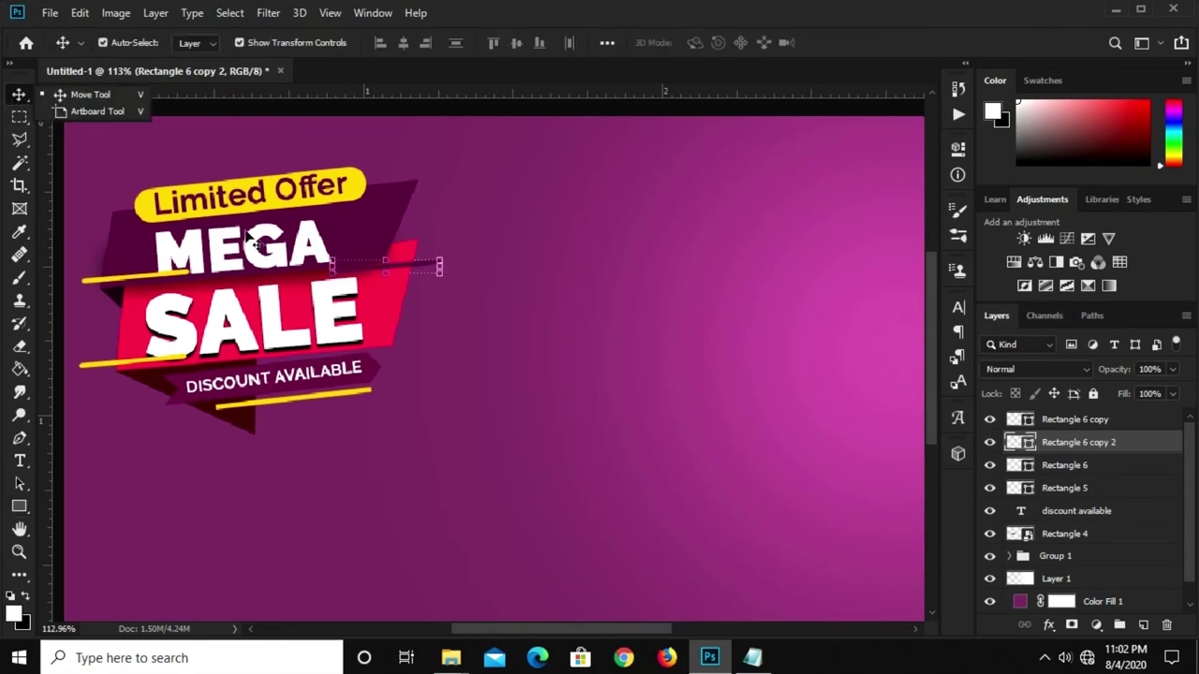
key(ctrl+t)
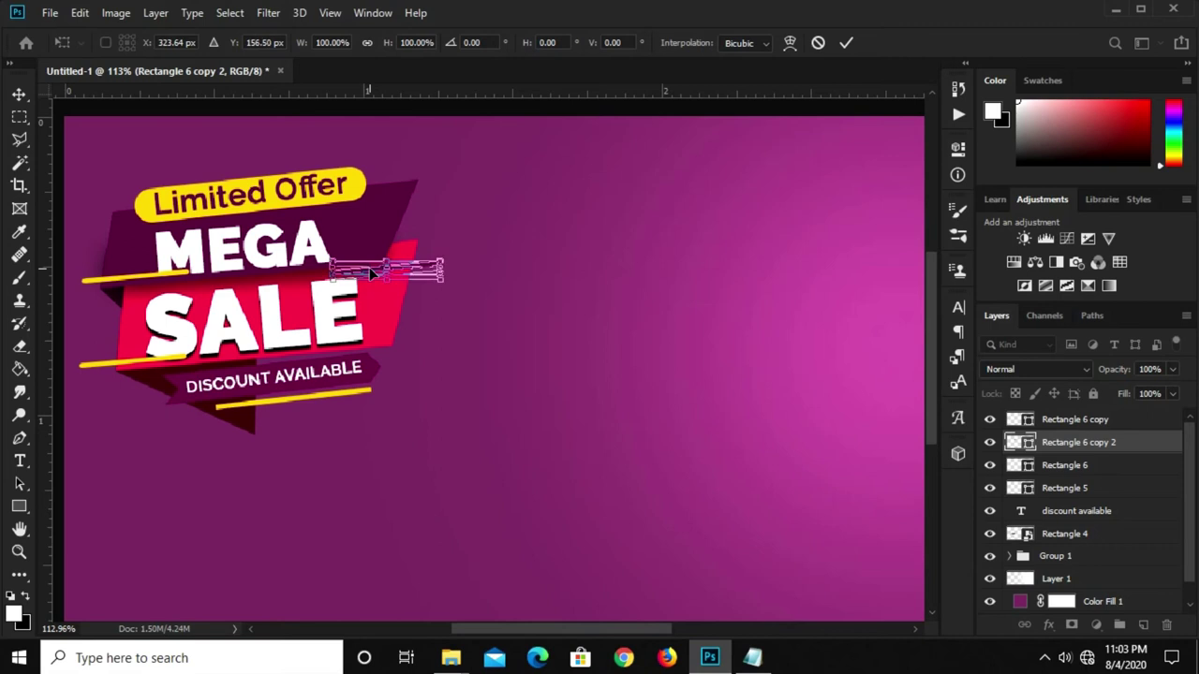
key(Return)
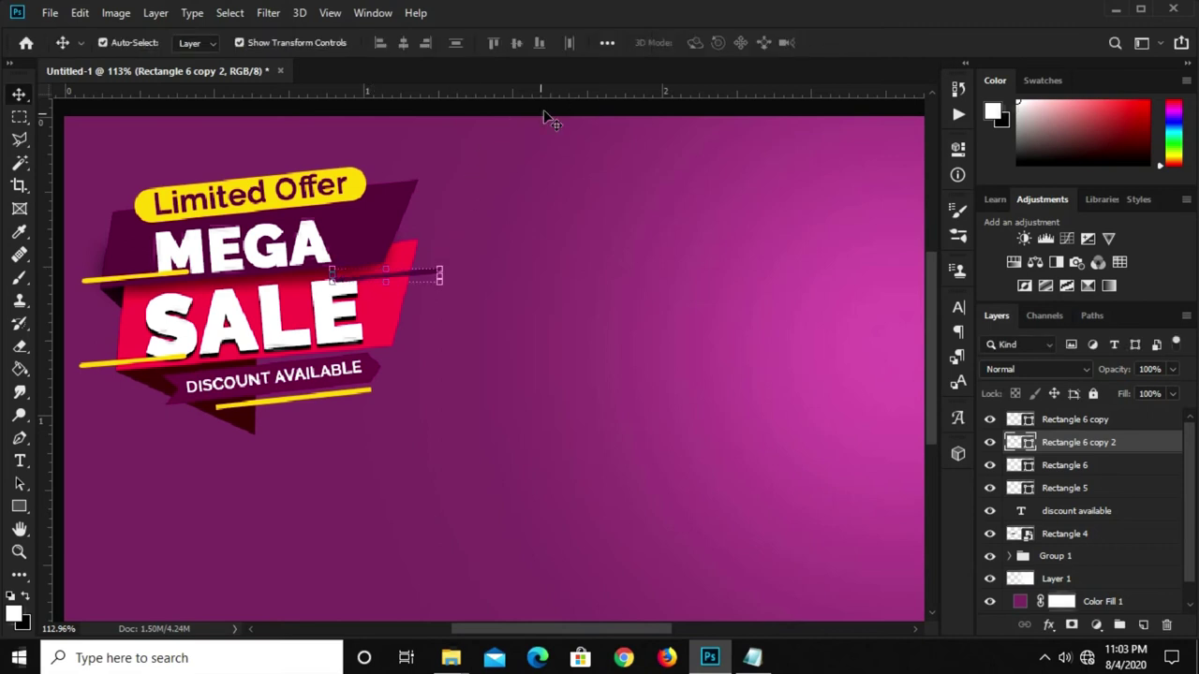
Move the SALE text layer to the top of the layer stack
click(539, 116)
click(368, 274)
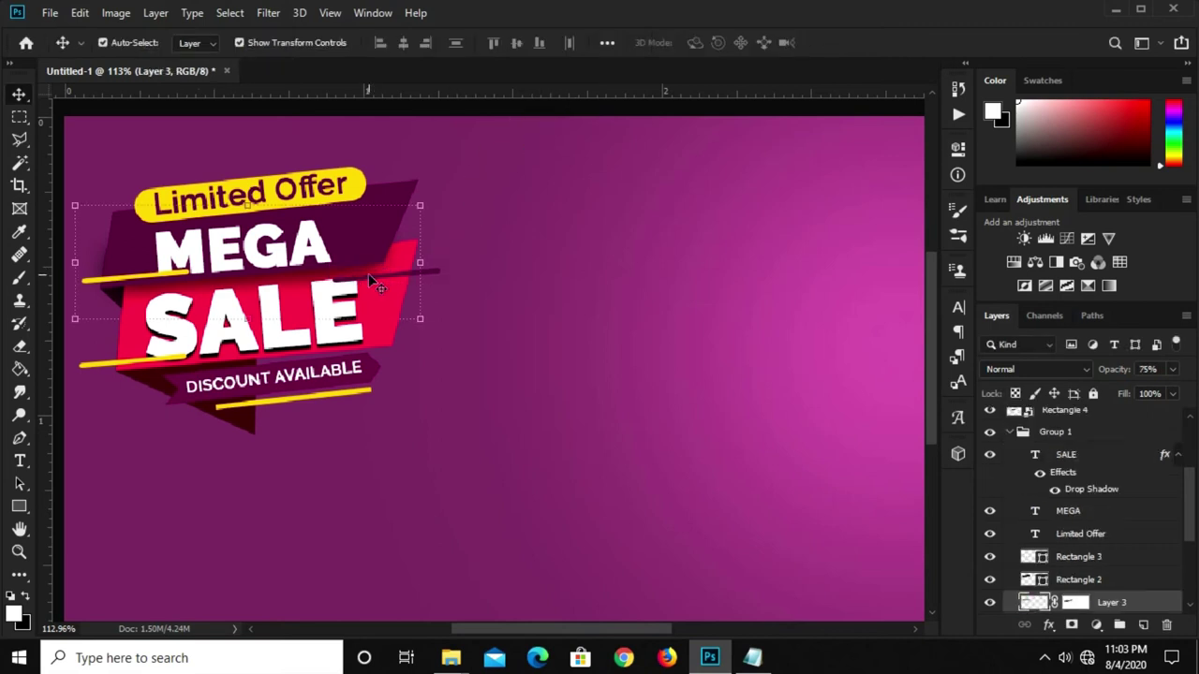
click(382, 276)
click(335, 328)
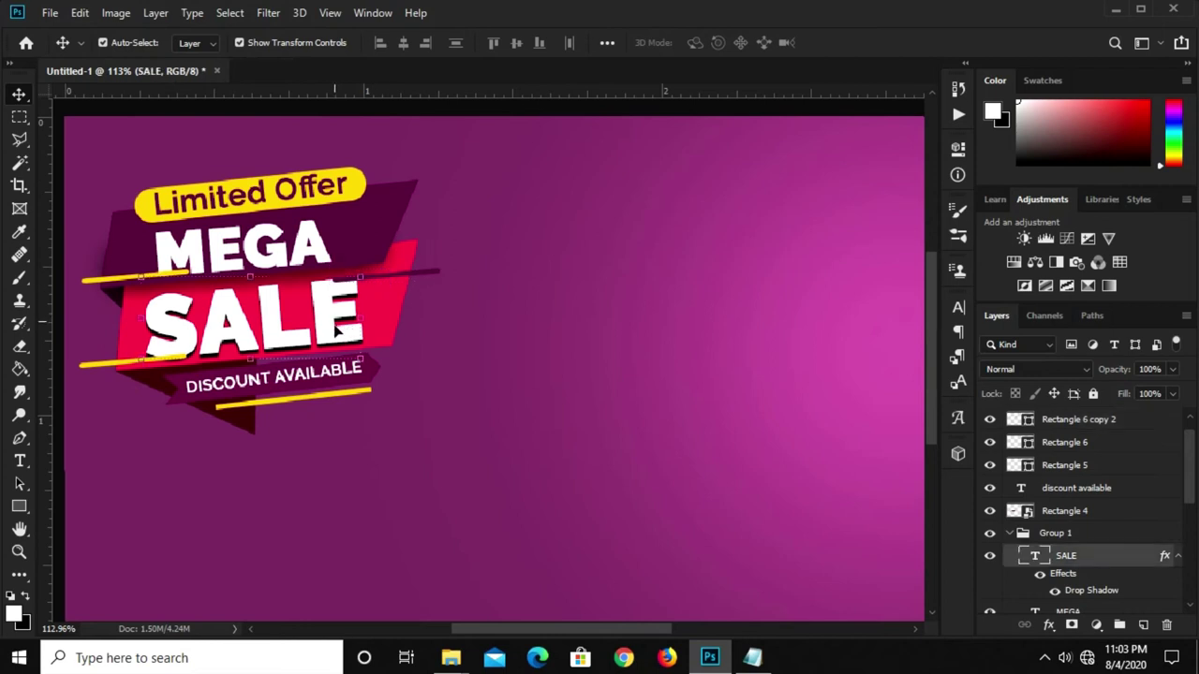
mouse_move(1084, 558)
mouse_down()
mouse_move(1074, 397)
mouse_move(1075, 412)
mouse_up()
click(544, 397)
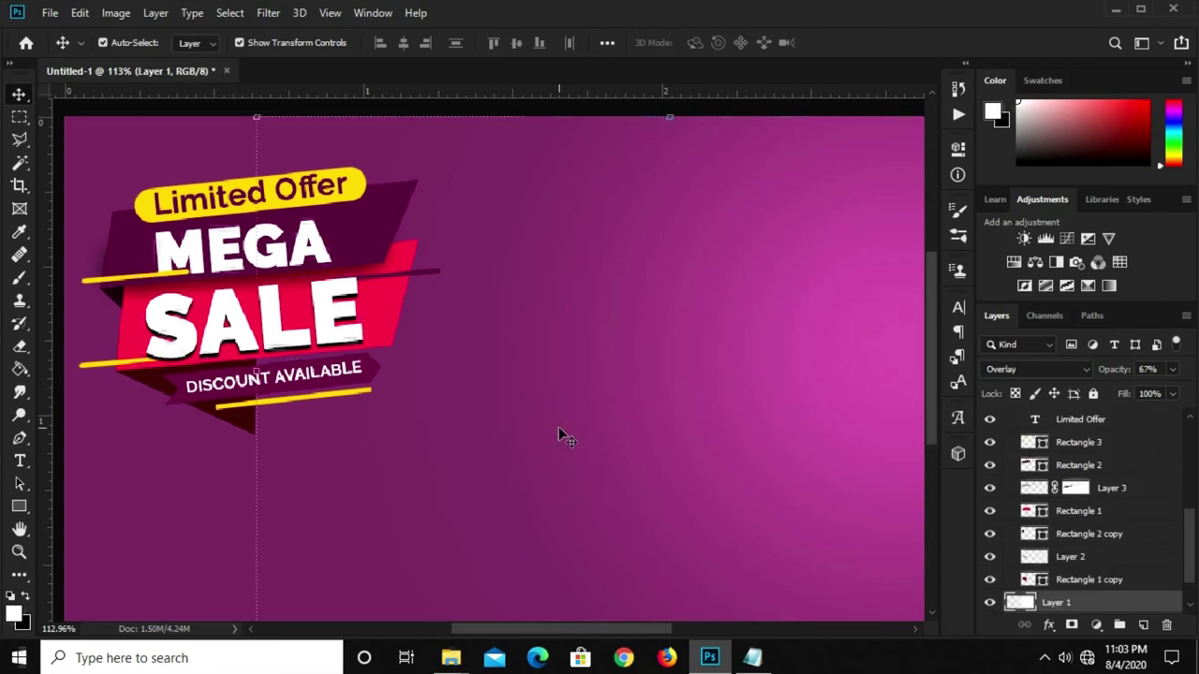
Move the MEGA text layer to the top, above SALE
key(ctrl+0)
key(ctrl+minus)
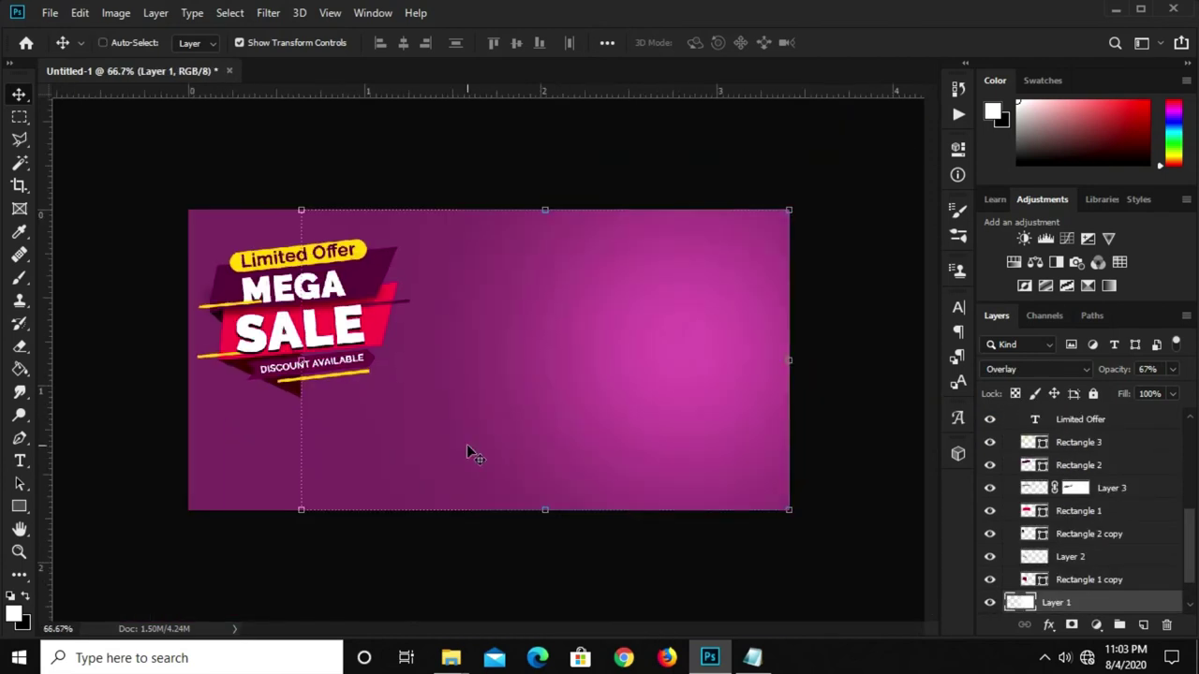
ctrl+click(253, 180)
key(ctrl+plus)
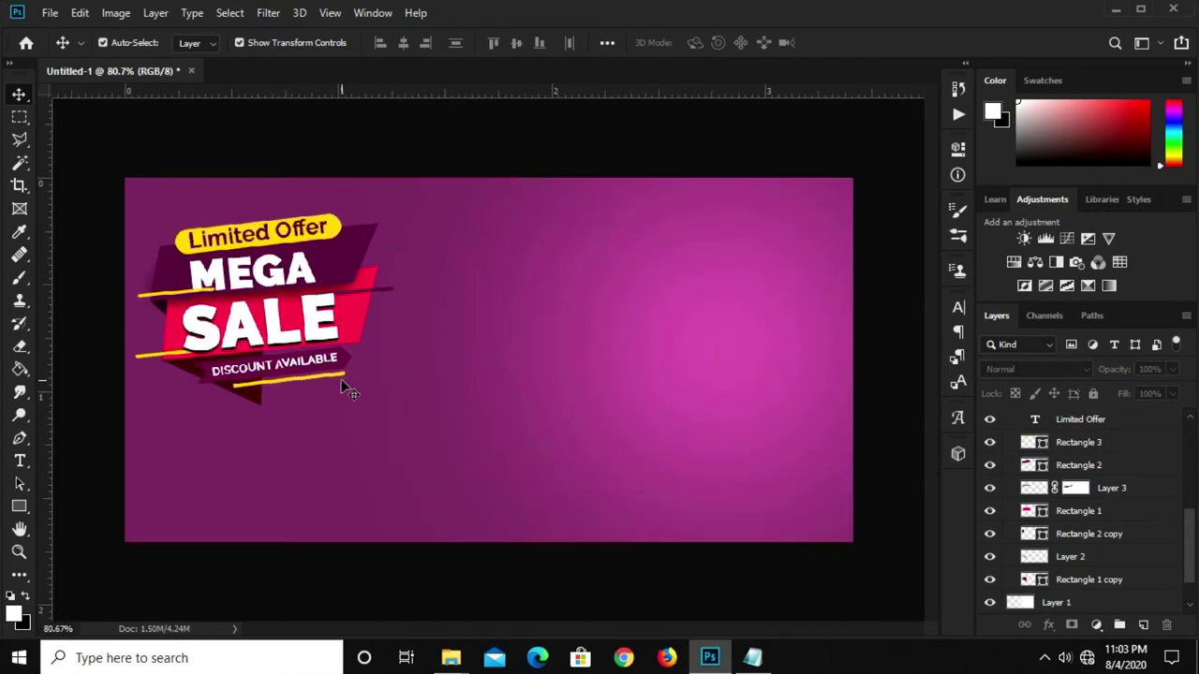
click(218, 272)
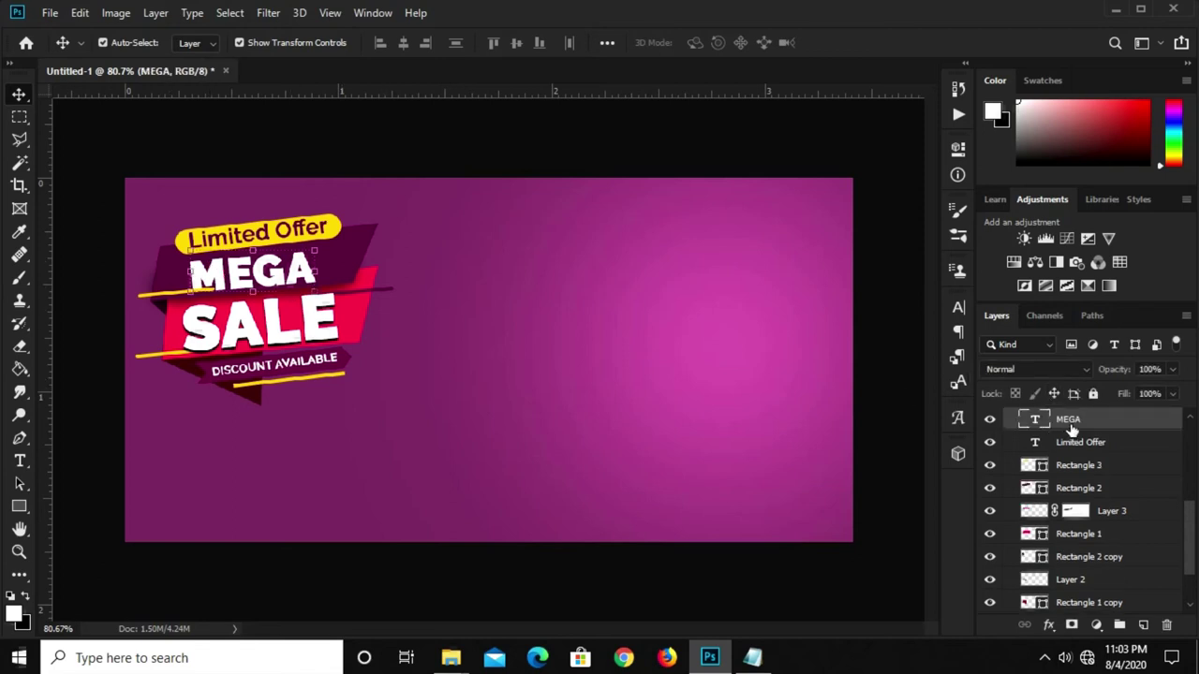
scroll(1072, 429, up, 3)
mouse_move(1061, 597)
mouse_down()
mouse_move(1067, 389)
mouse_move(1063, 412)
mouse_up()
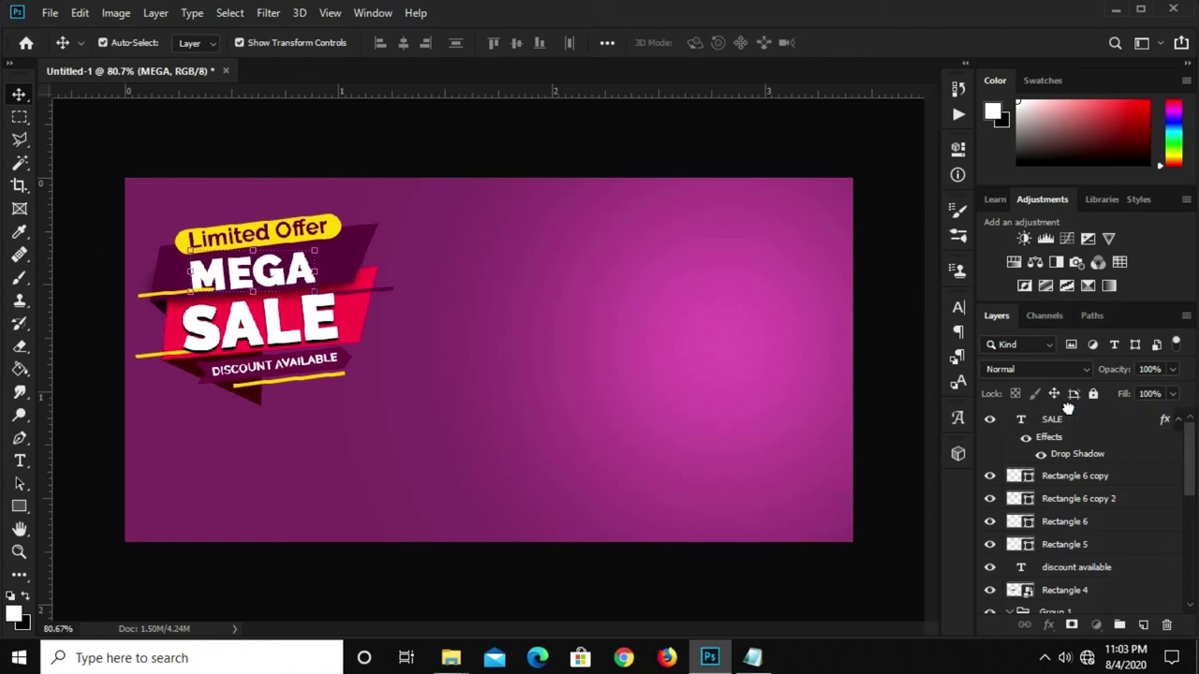
click(693, 569)
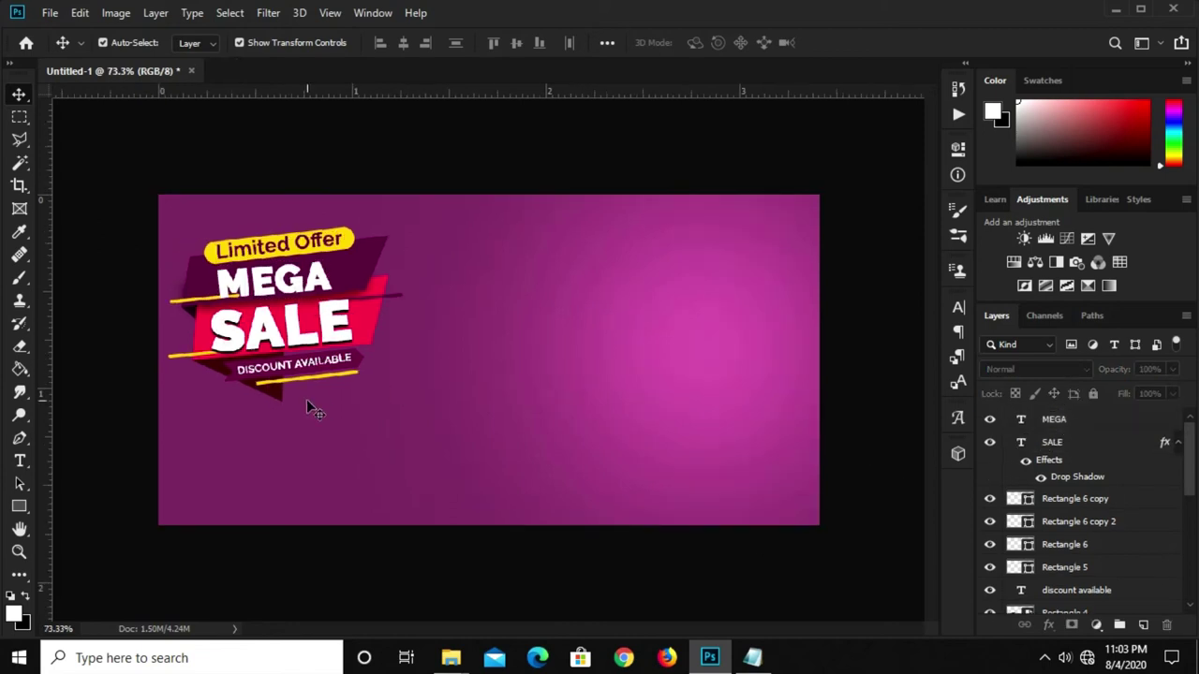
scroll(1069, 511, down, 3)
scroll(1107, 567, down, 3)
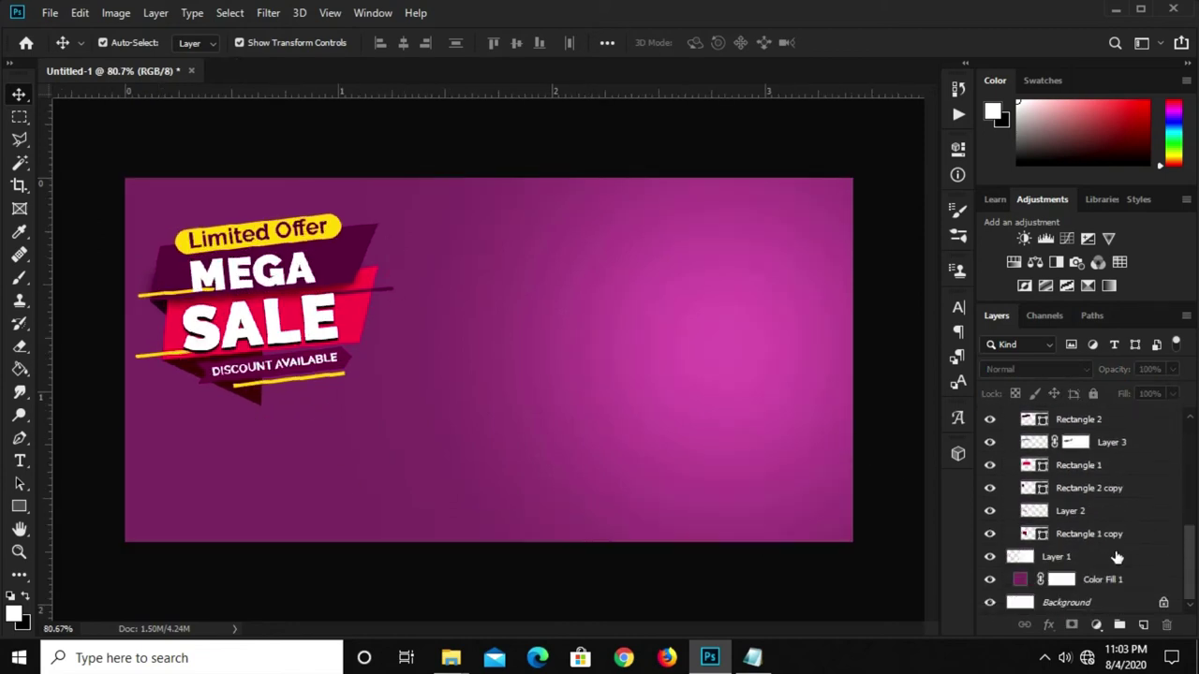
click(1109, 580)
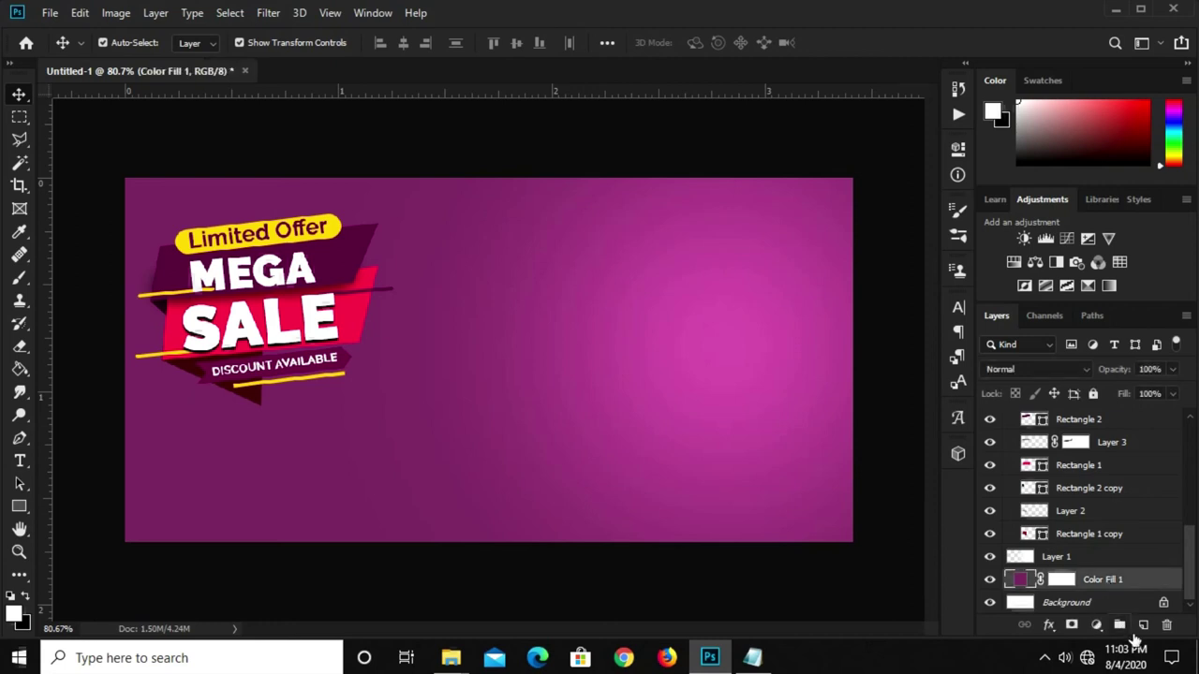
On a new layer, paint a soft black dab with a 200 px brush at 100% opacity
click(1142, 625)
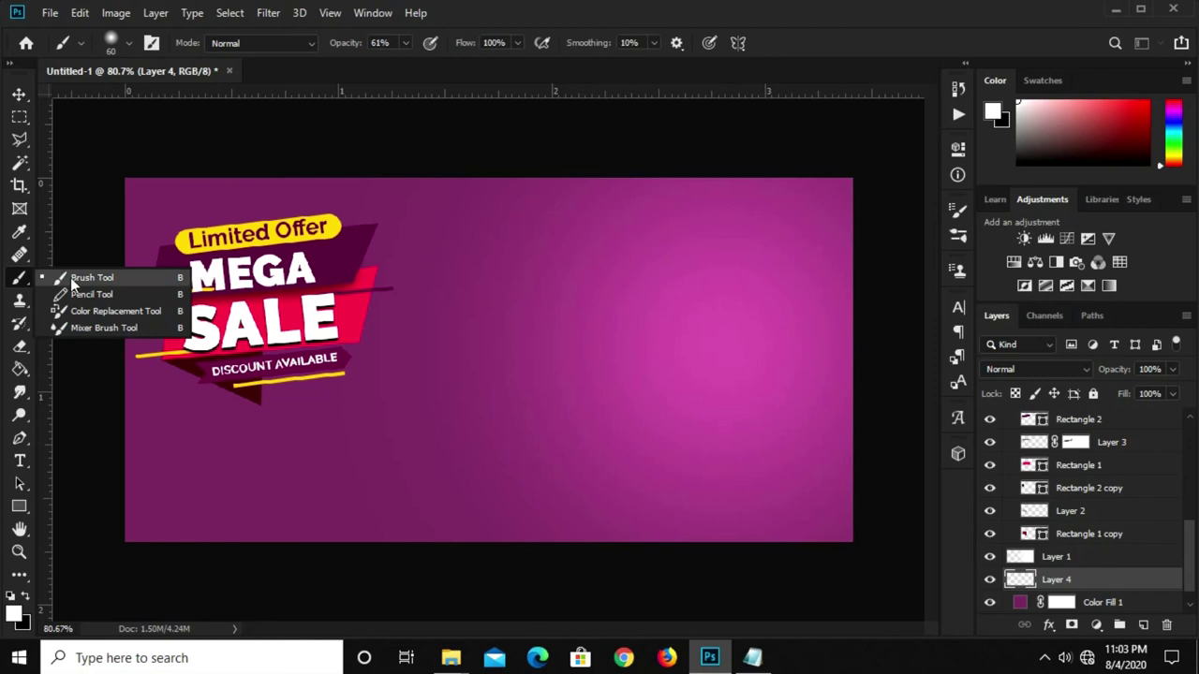
drag(19, 277, 84, 276)
click(13, 613)
drag(140, 519, 38, 575)
click(508, 313)
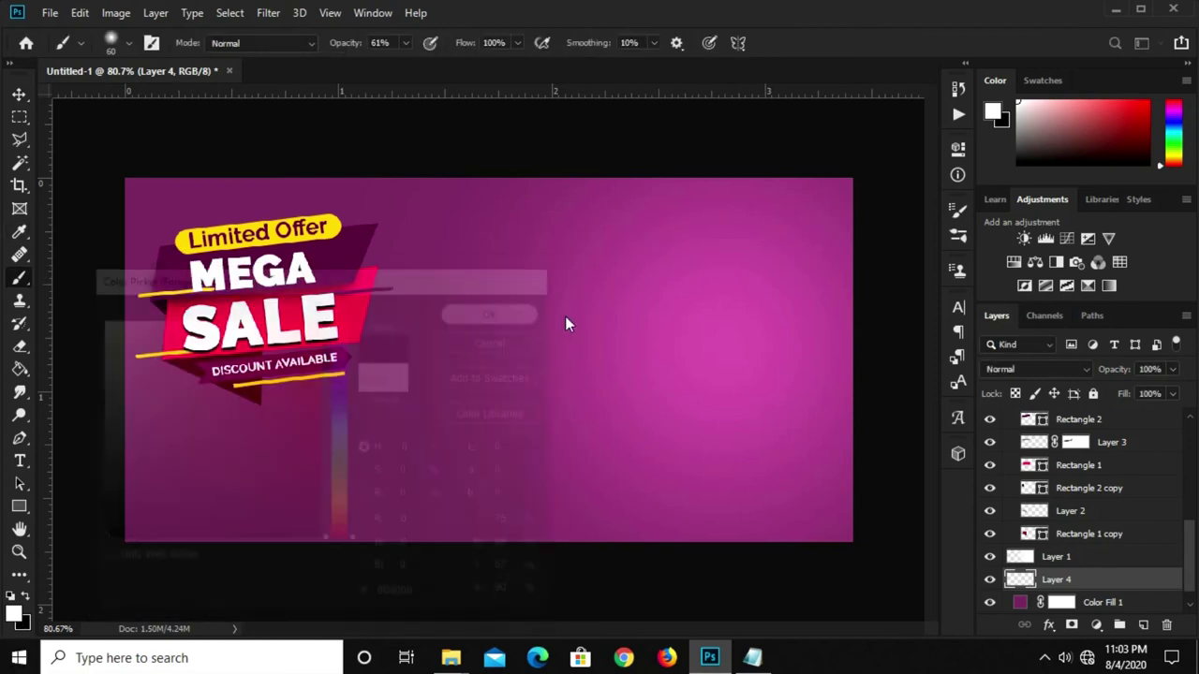
key(bracketright)
key(bracketright)
key(bracketright)
key(bracketright)
key(bracketright)
key(bracketright)
key(bracketright)
key(bracketright)
key(bracketright)
key(bracketright)
key(bracketright)
key(bracketright)
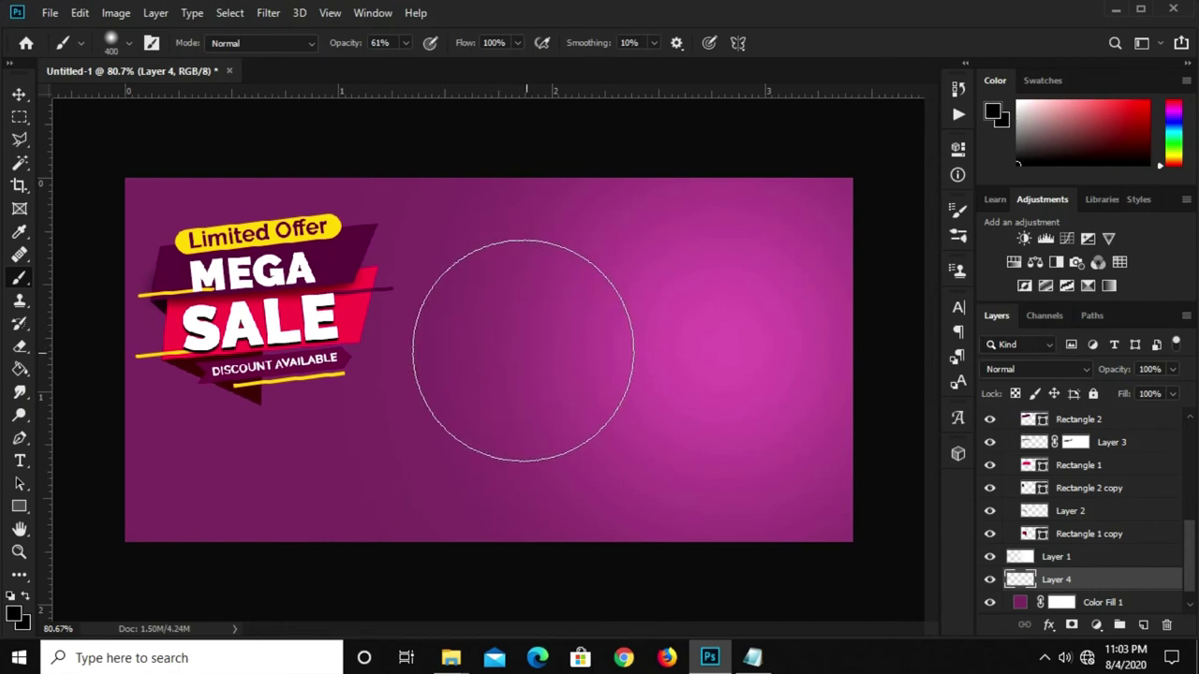
click(532, 352)
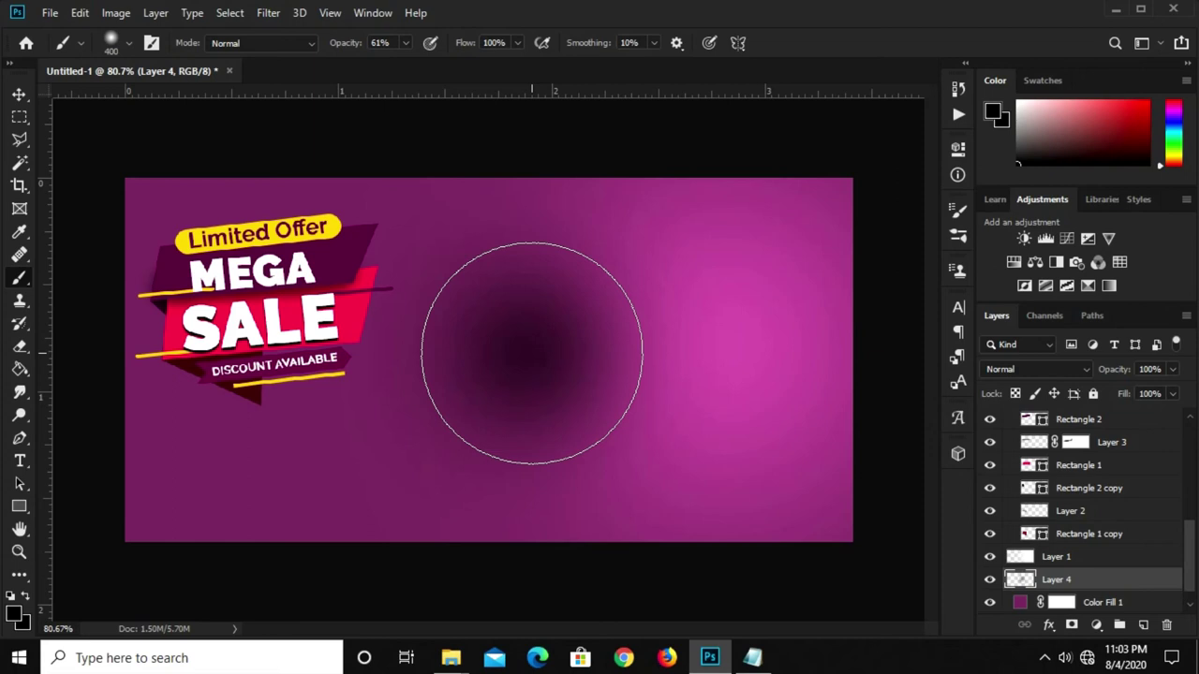
click(405, 42)
drag(410, 65, 451, 65)
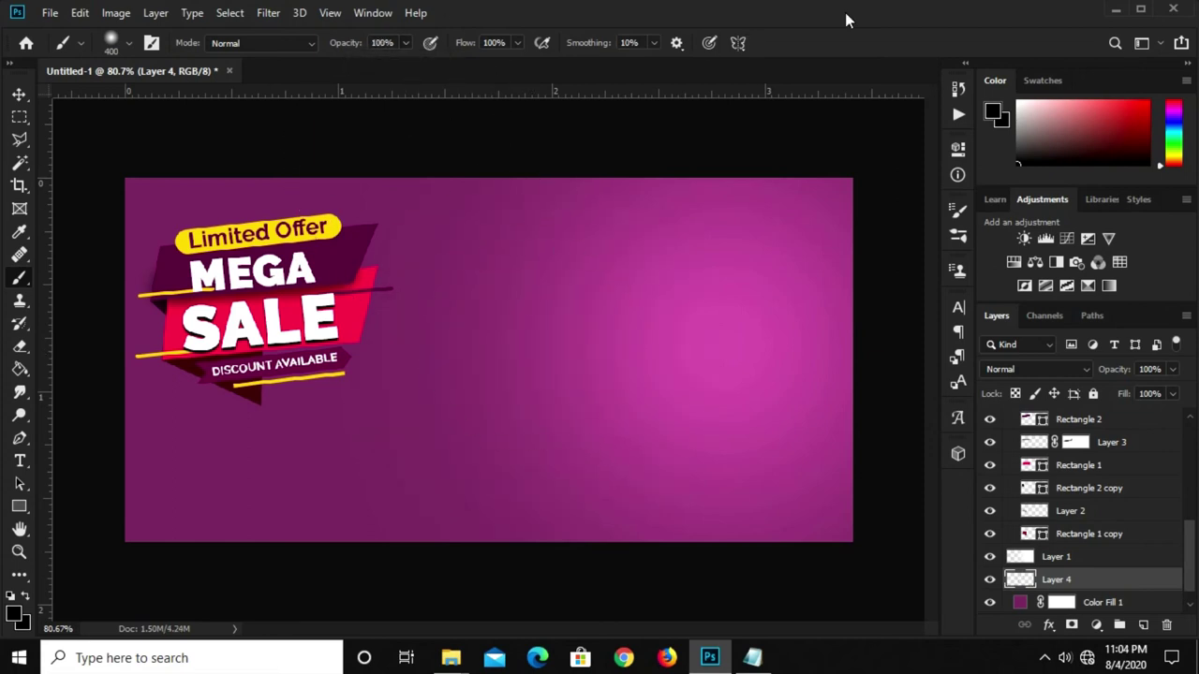
click(550, 349)
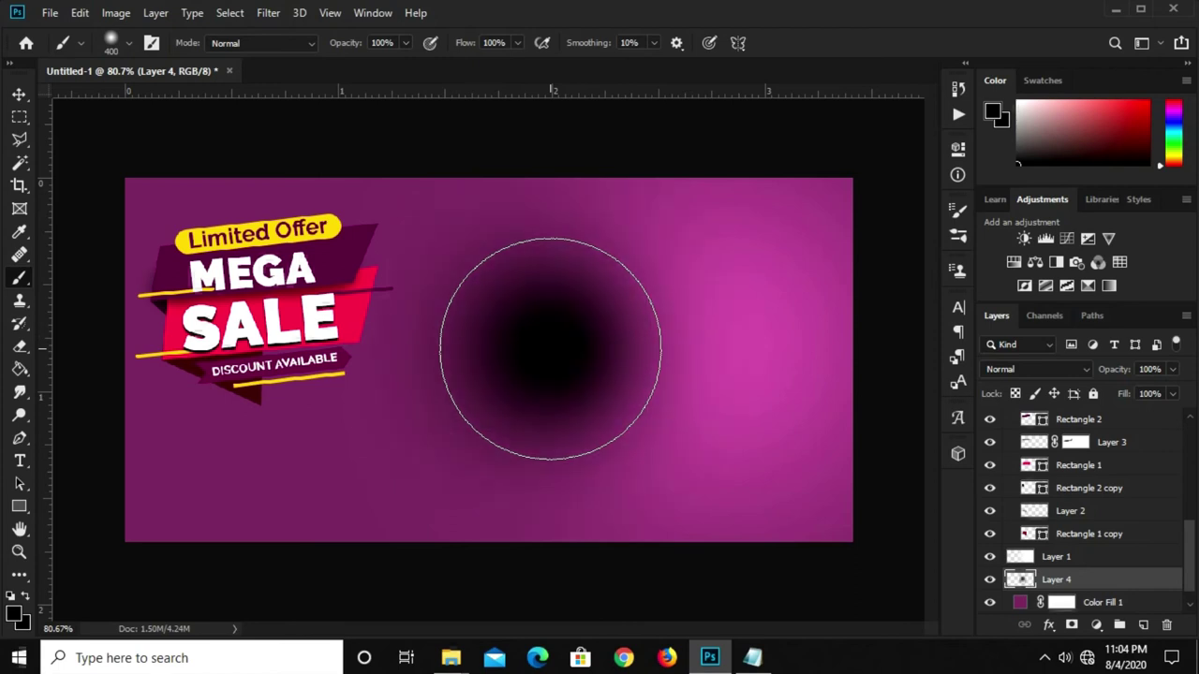
Squash the dab into a flat ellipse and place it beneath the badge
click(18, 94)
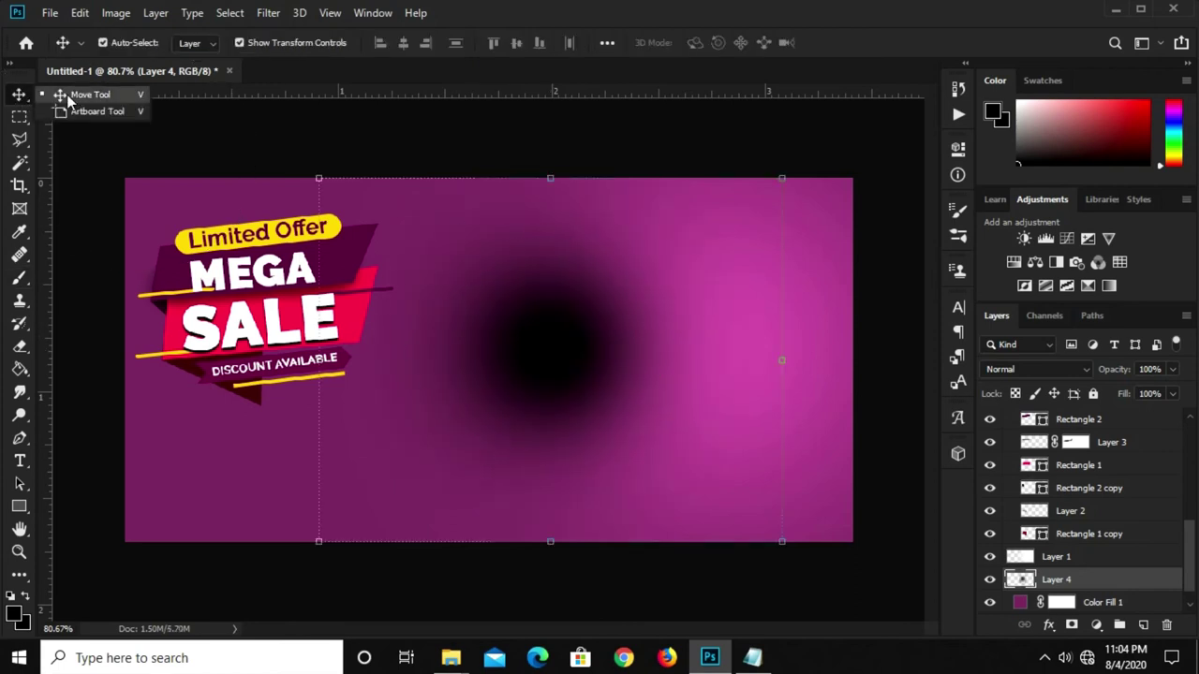
key(ctrl+t)
mouse_move(550, 178)
mouse_down()
mouse_move(555, 487)
mouse_move(429, 470)
mouse_move(260, 406)
mouse_move(268, 420)
mouse_up()
key(Return)
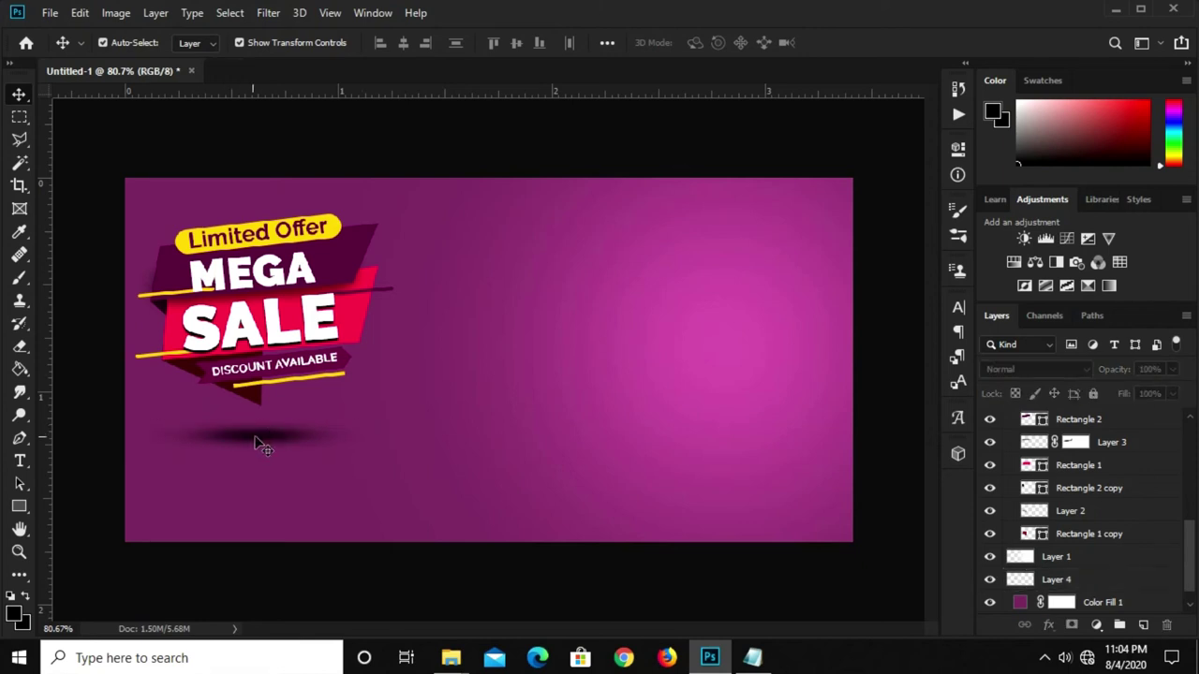
drag(260, 442, 261, 435)
click(327, 562)
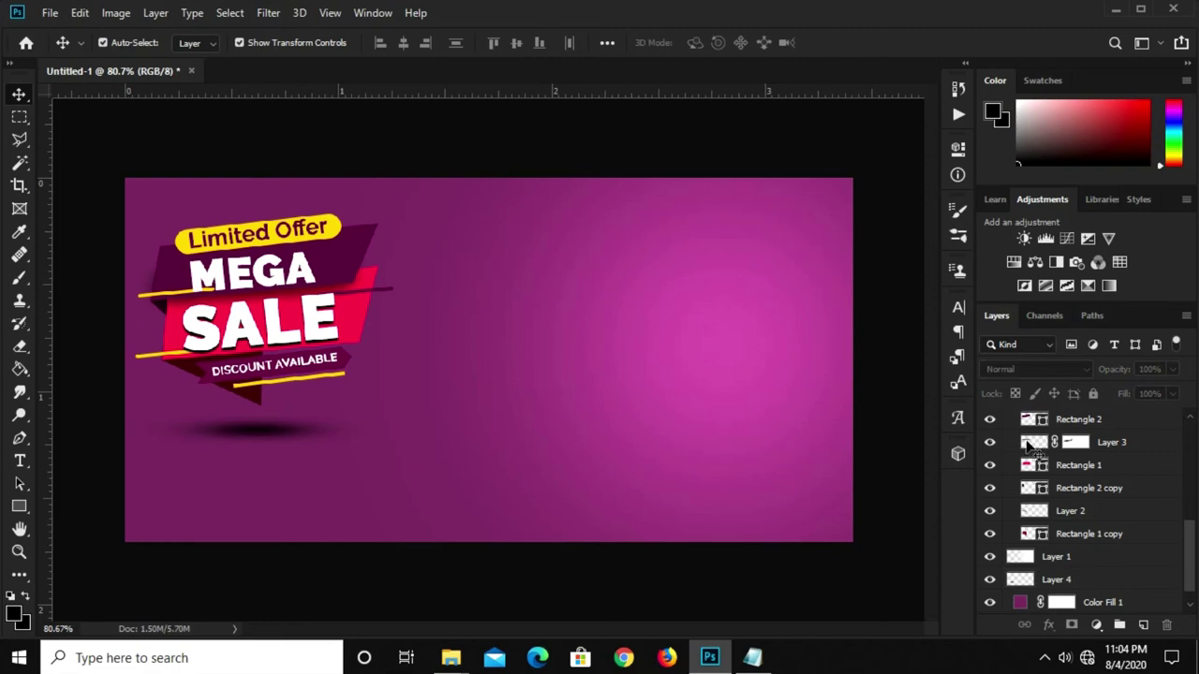
click(1072, 423)
On a new layer, draw a small triangle path with the Pen tool and make it a selection
scroll(1086, 458, down, 1)
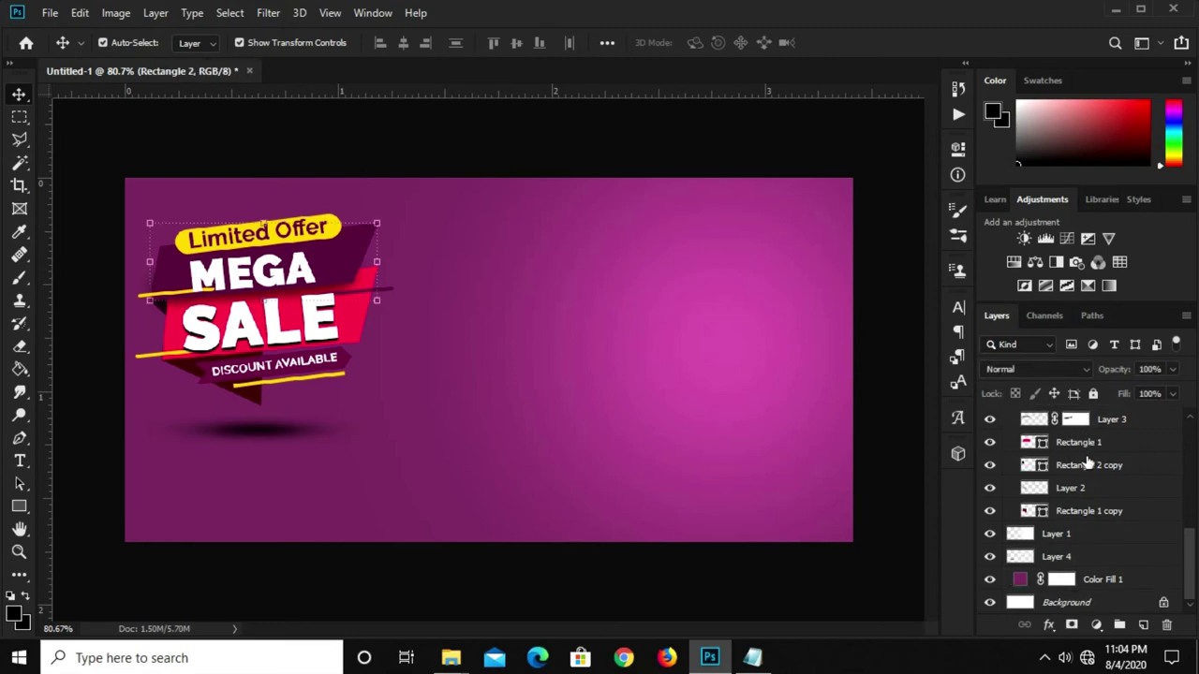
click(709, 161)
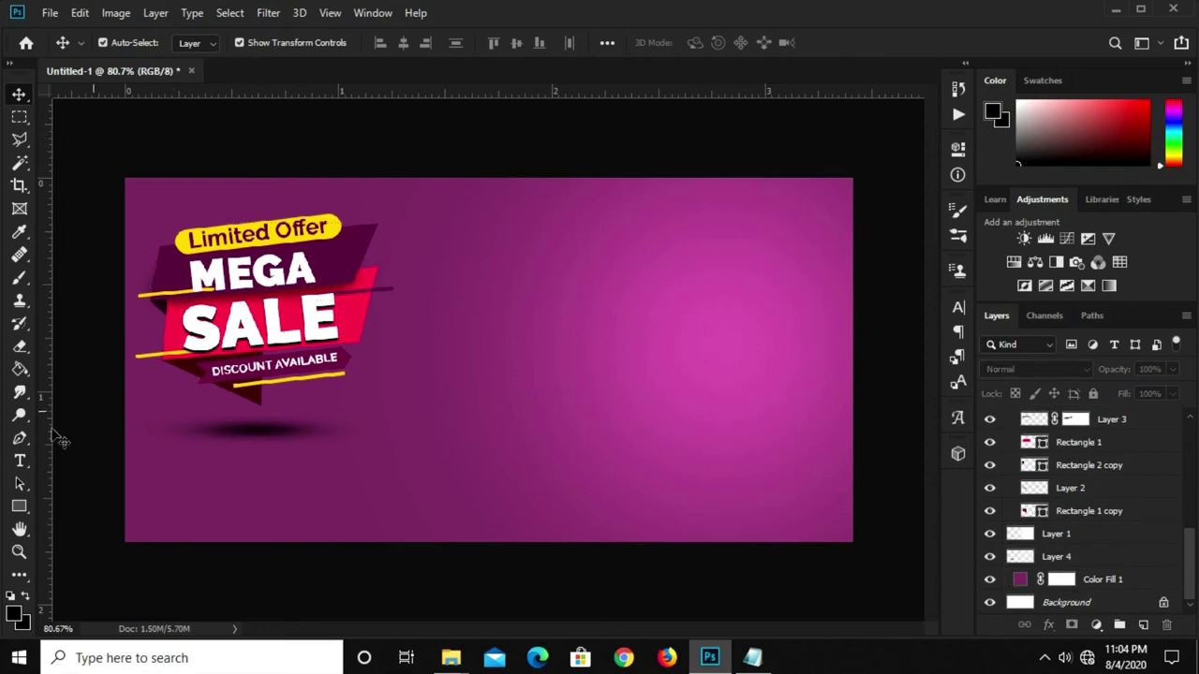
scroll(1087, 497, up, 5)
scroll(1110, 515, up, 3)
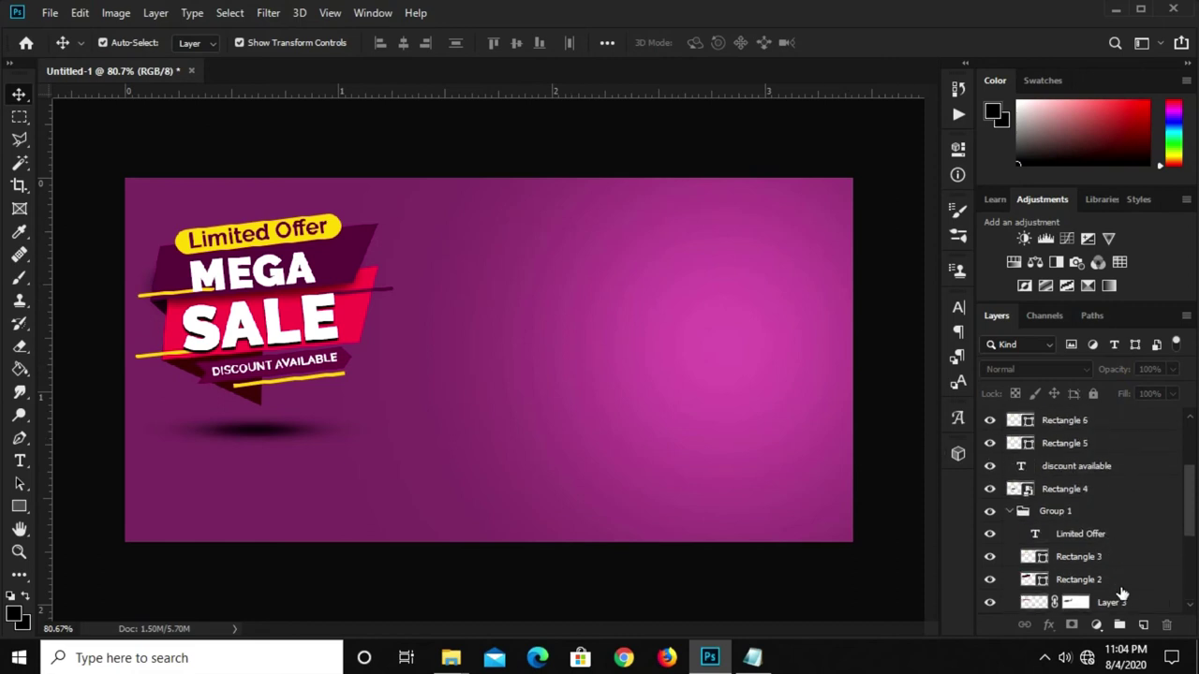
click(1143, 625)
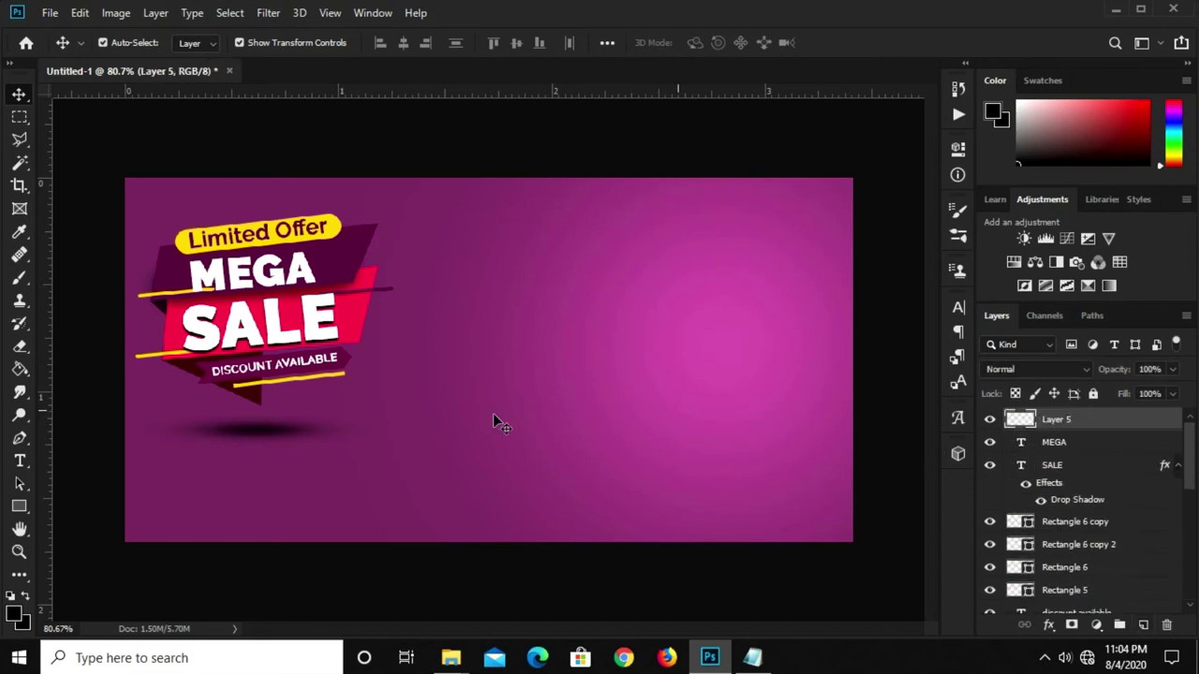
drag(21, 438, 99, 438)
drag(480, 328, 508, 328)
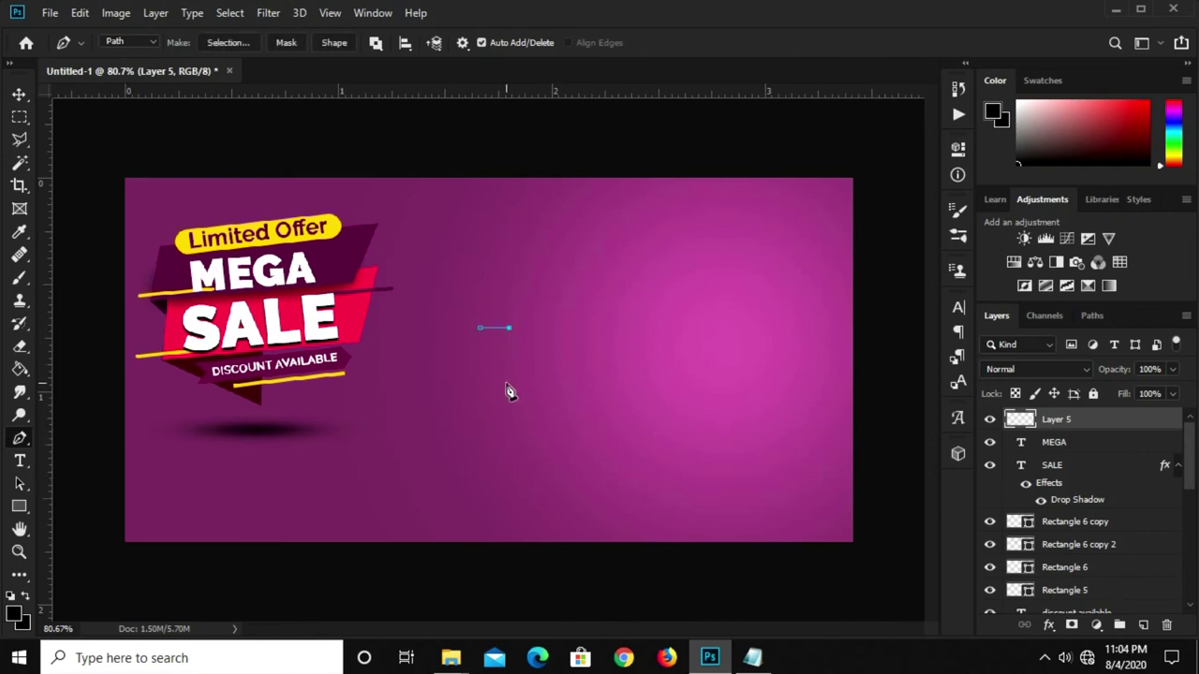
click(481, 329)
right_click(493, 343)
click(529, 318)
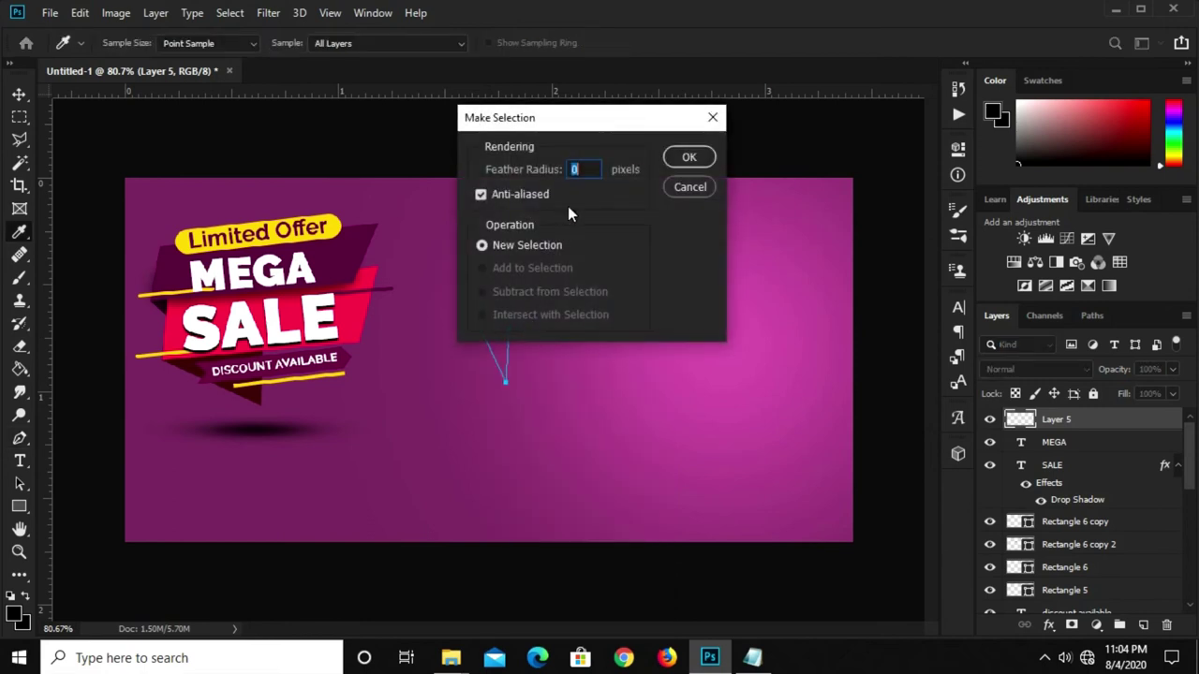
click(671, 161)
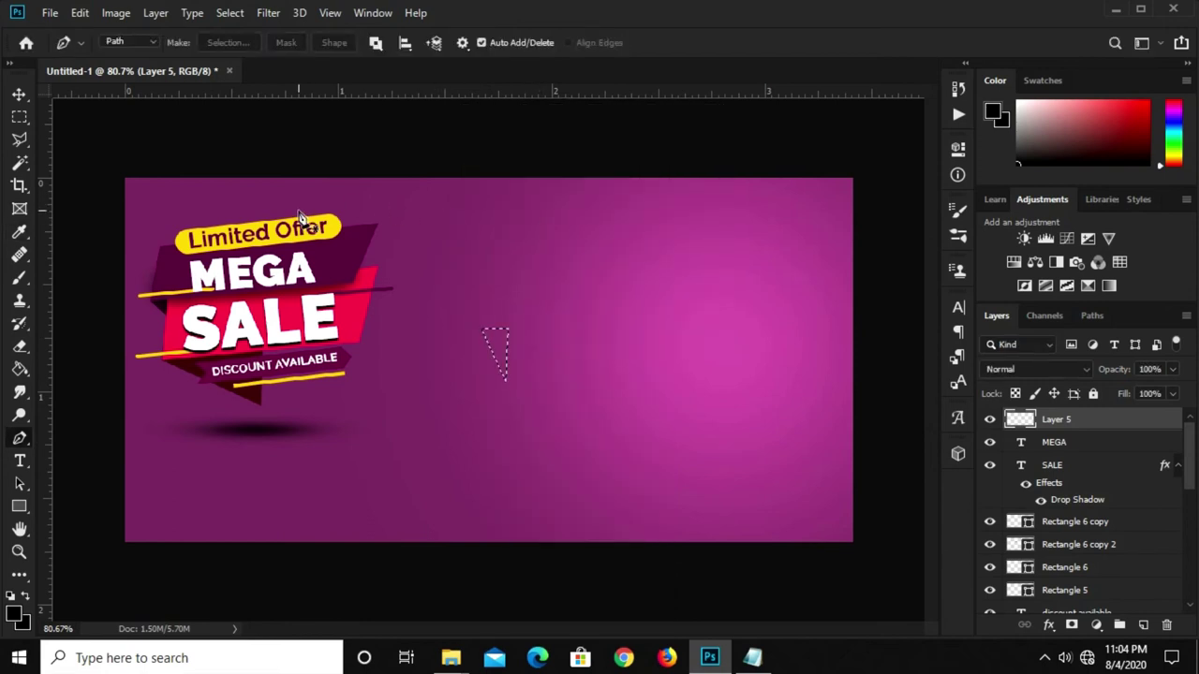
Fill the triangular selection with white #ffffff and deselect
click(19, 116)
click(84, 117)
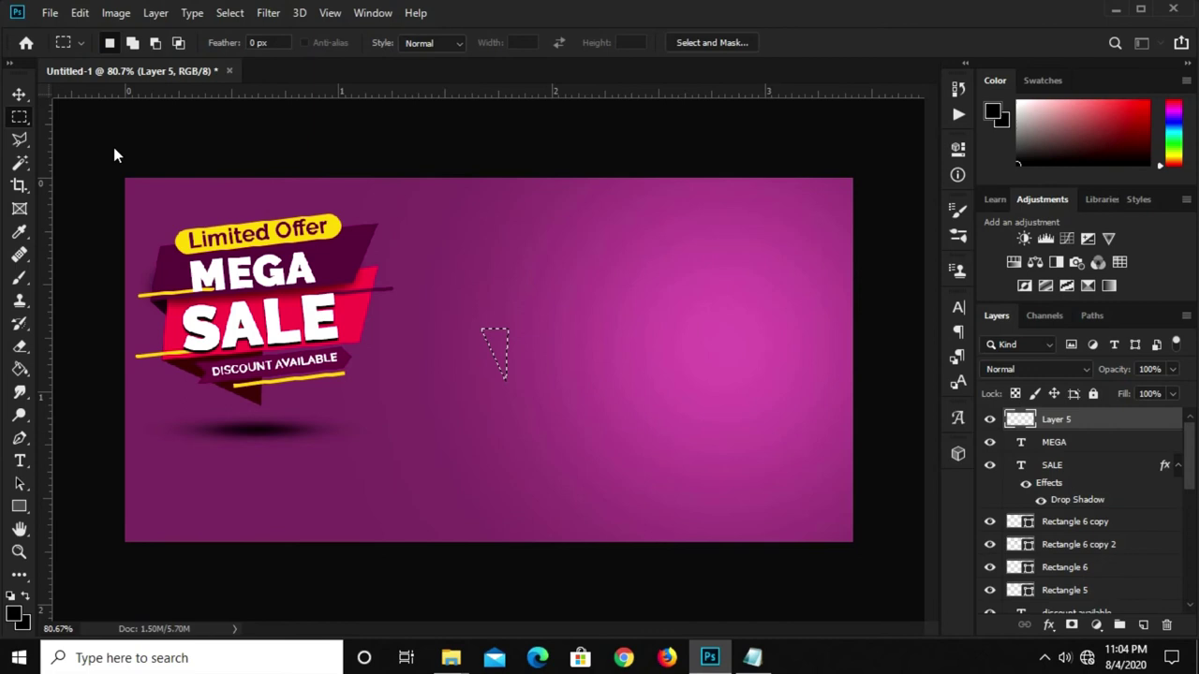
right_click(499, 342)
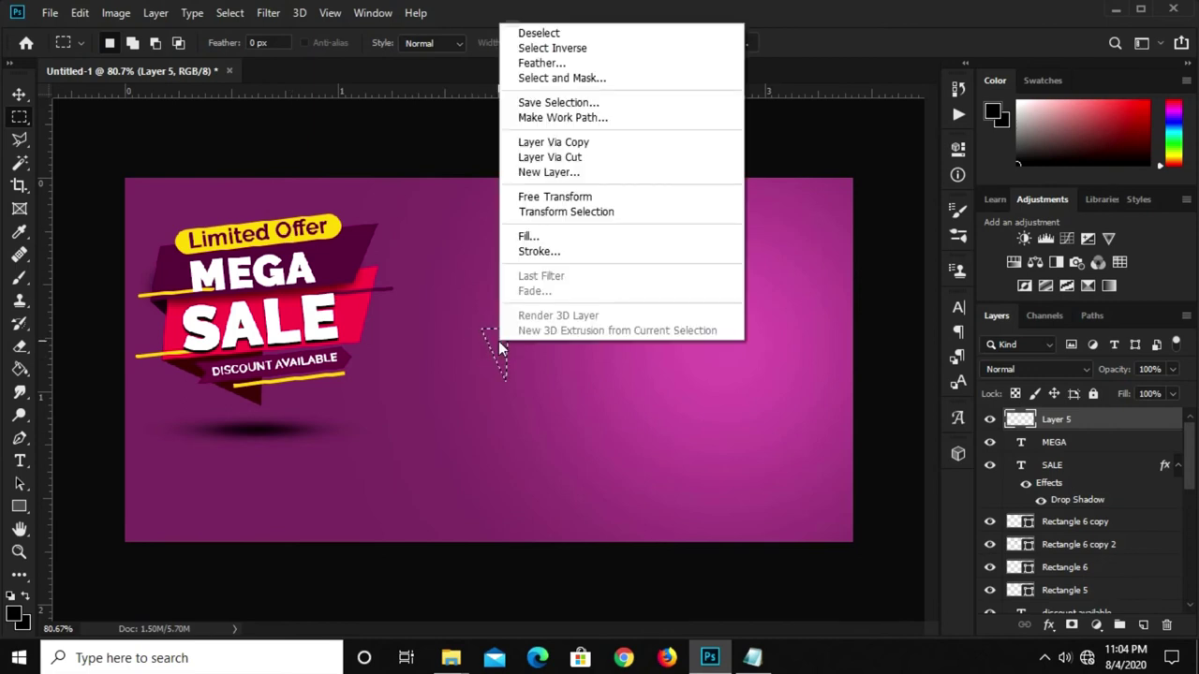
click(557, 240)
click(492, 162)
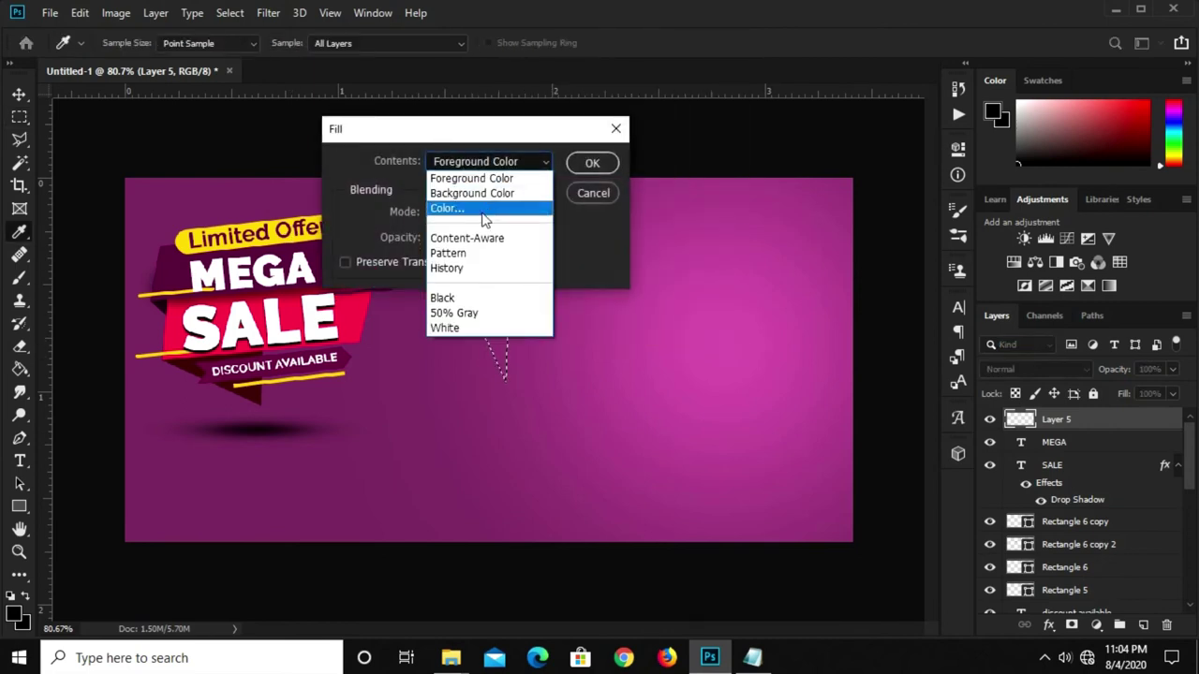
click(474, 213)
click(152, 348)
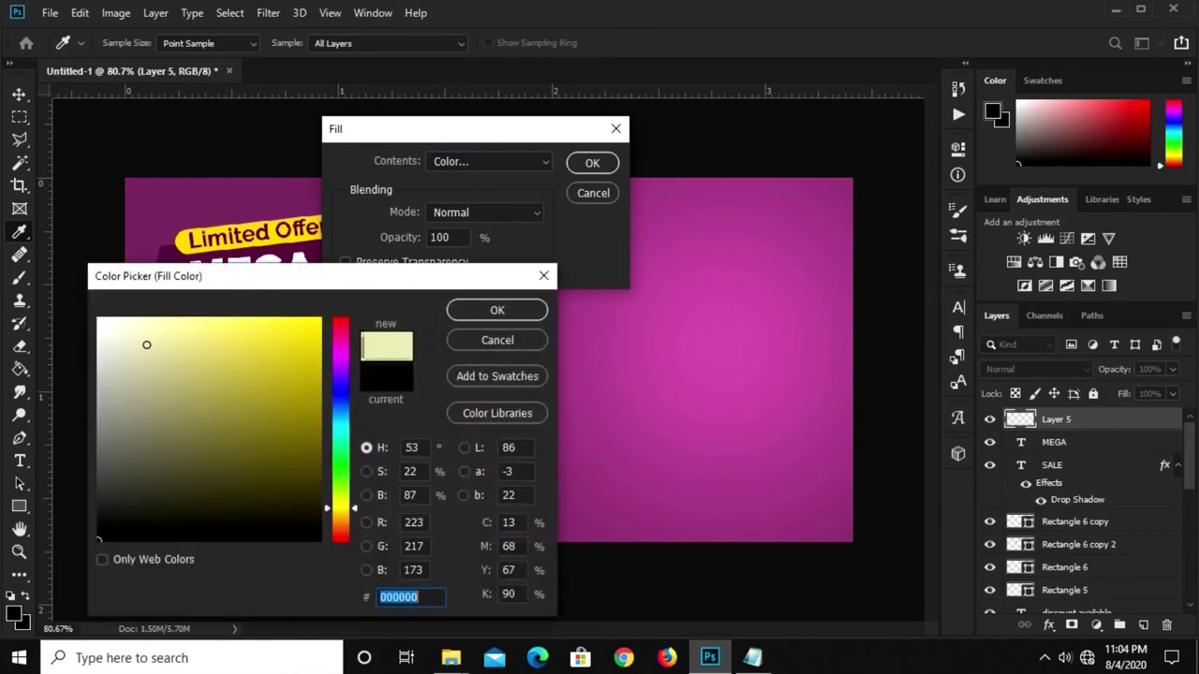
text(ffffff)
click(492, 310)
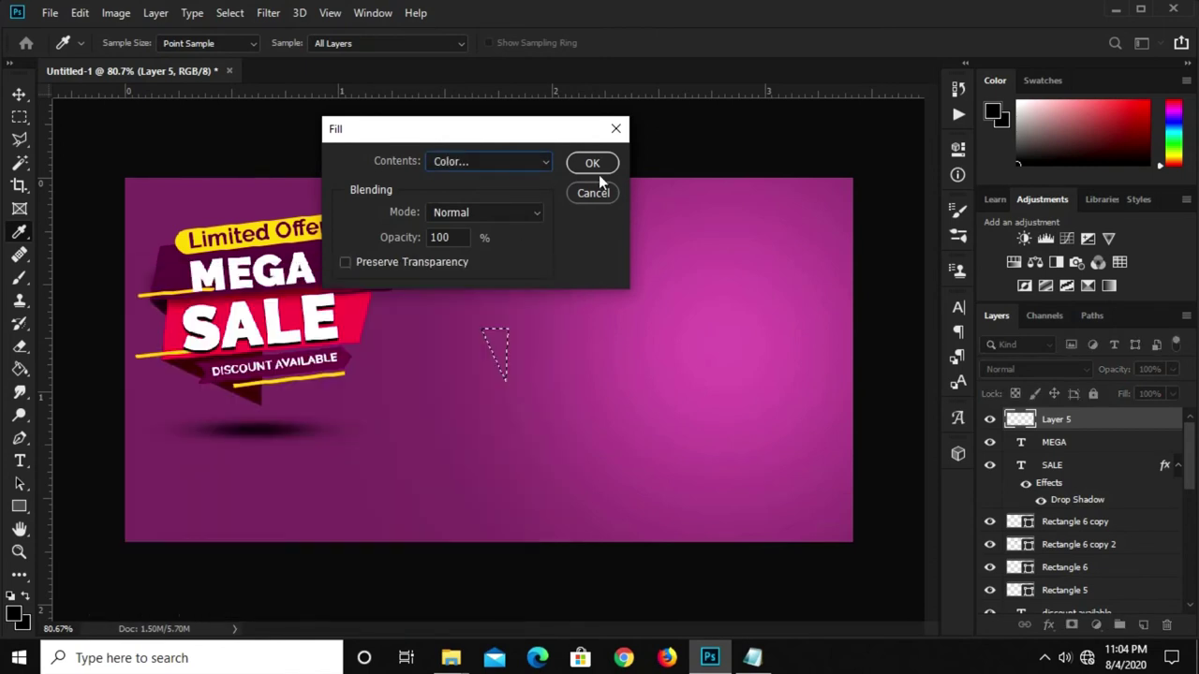
click(592, 163)
key(ctrl+d)
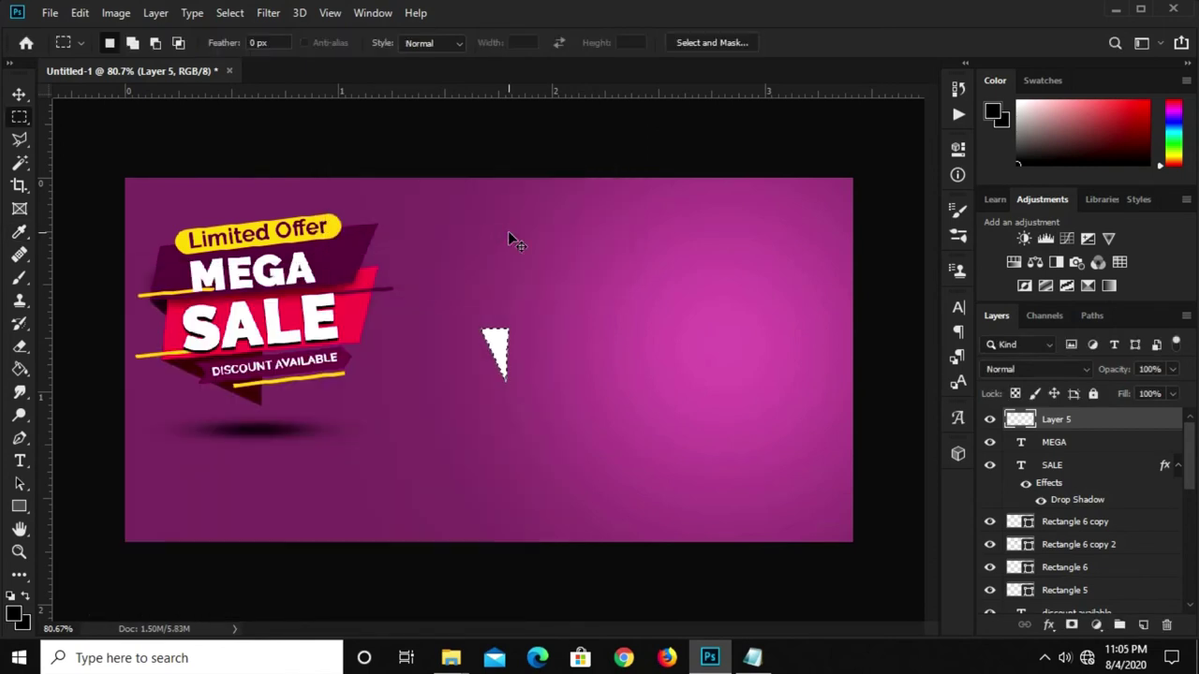
click(20, 95)
Move the white triangle up beside the badge's top corner
click(19, 95)
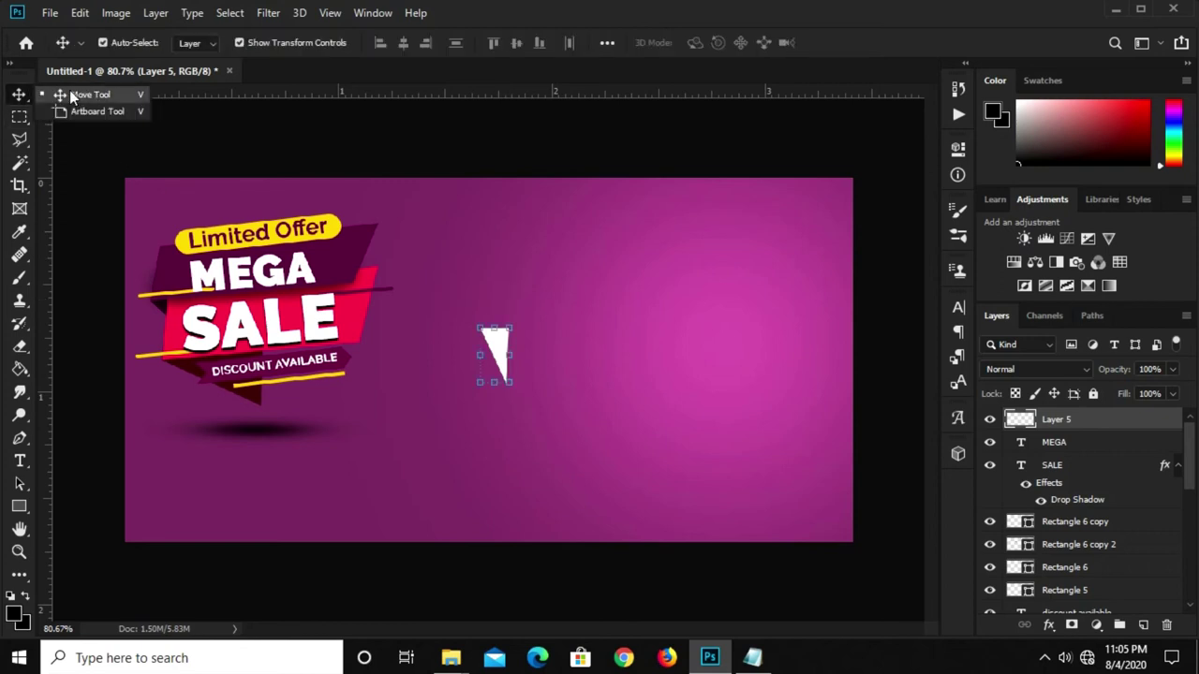
mouse_move(499, 349)
mouse_down()
mouse_move(367, 178)
mouse_move(451, 229)
mouse_move(454, 247)
mouse_move(419, 213)
mouse_up()
scroll(394, 198, up, 3)
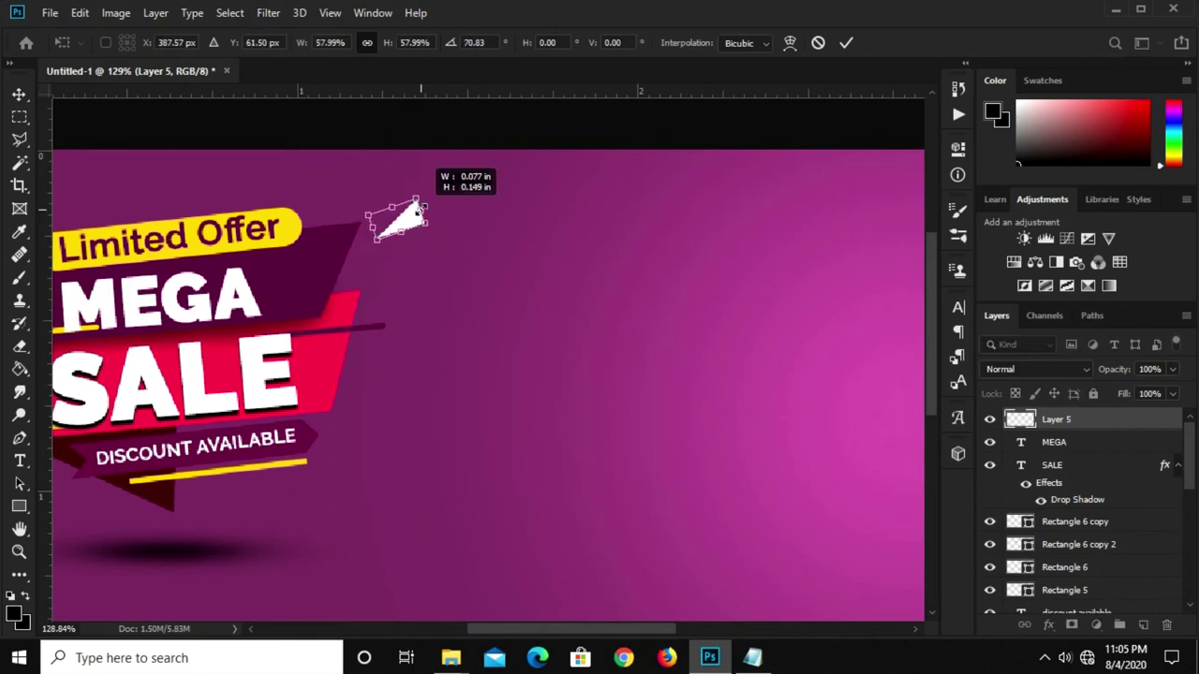
key(Return)
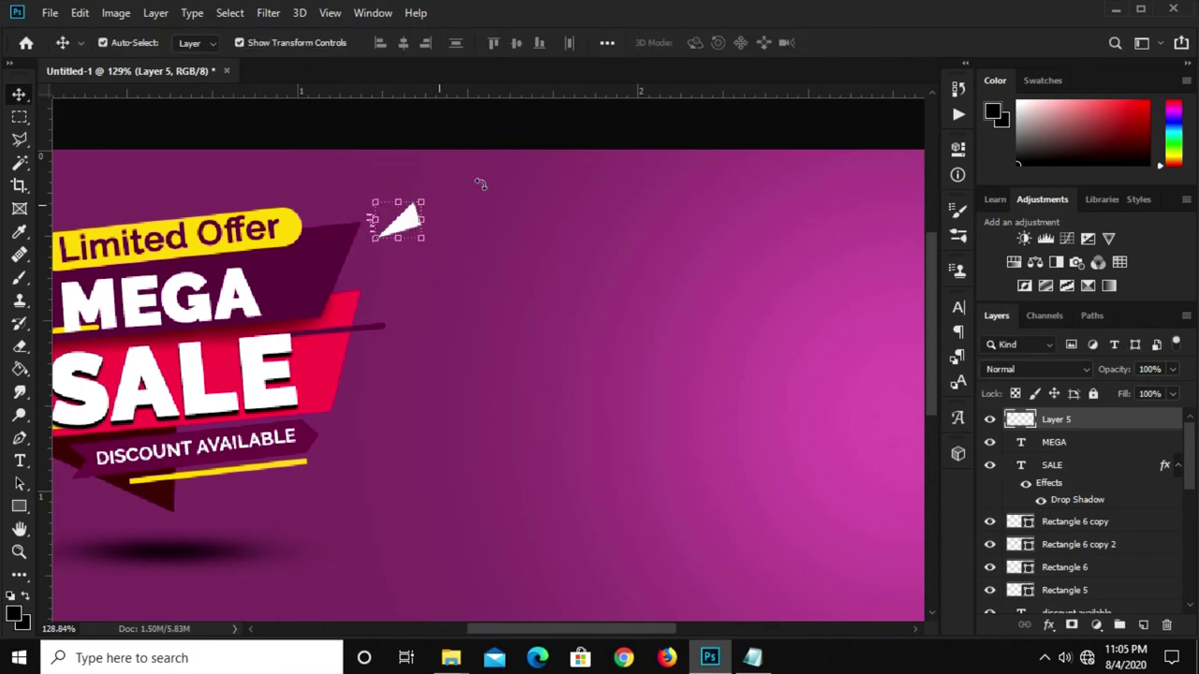
Add two rotated copies of the triangle below it to form a three-triangle burst
key(ctrl+j)
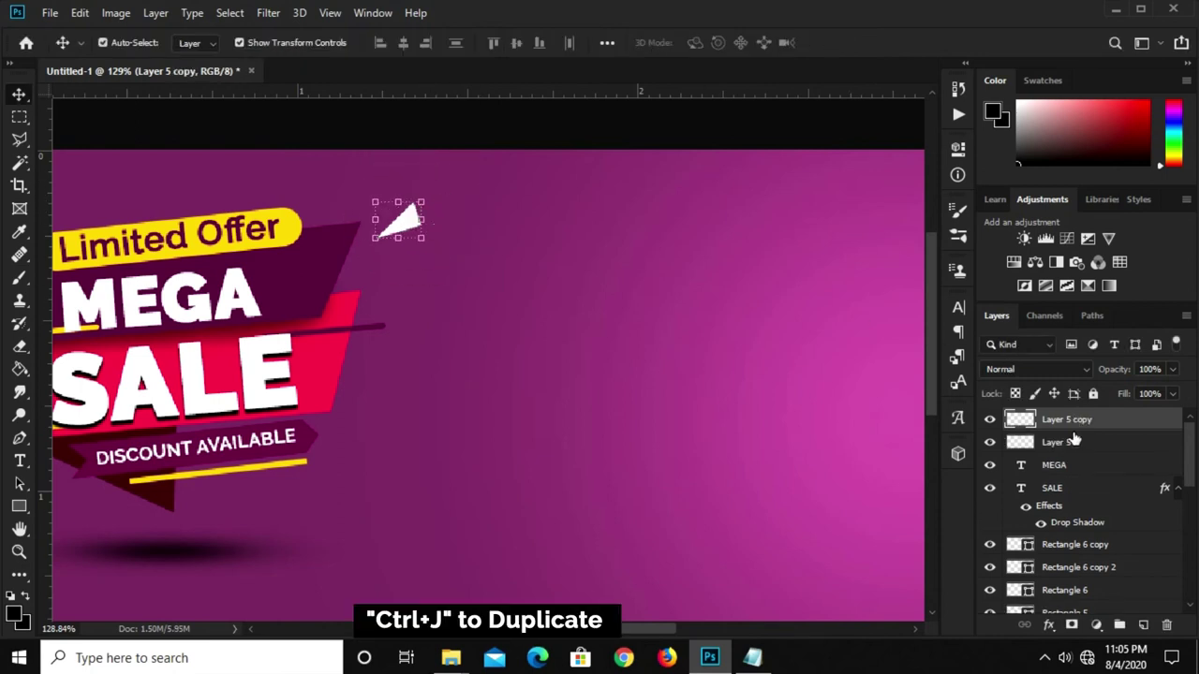
drag(403, 222, 448, 264)
key(ctrl+t)
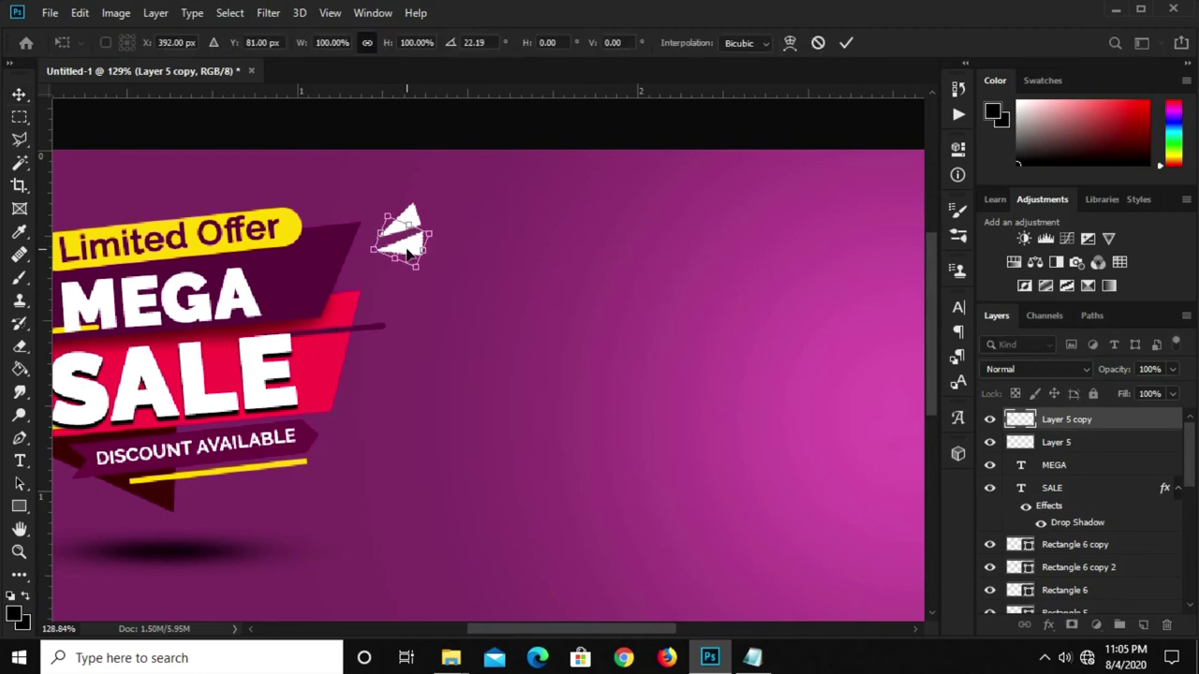
key(Return)
key(ctrl+j)
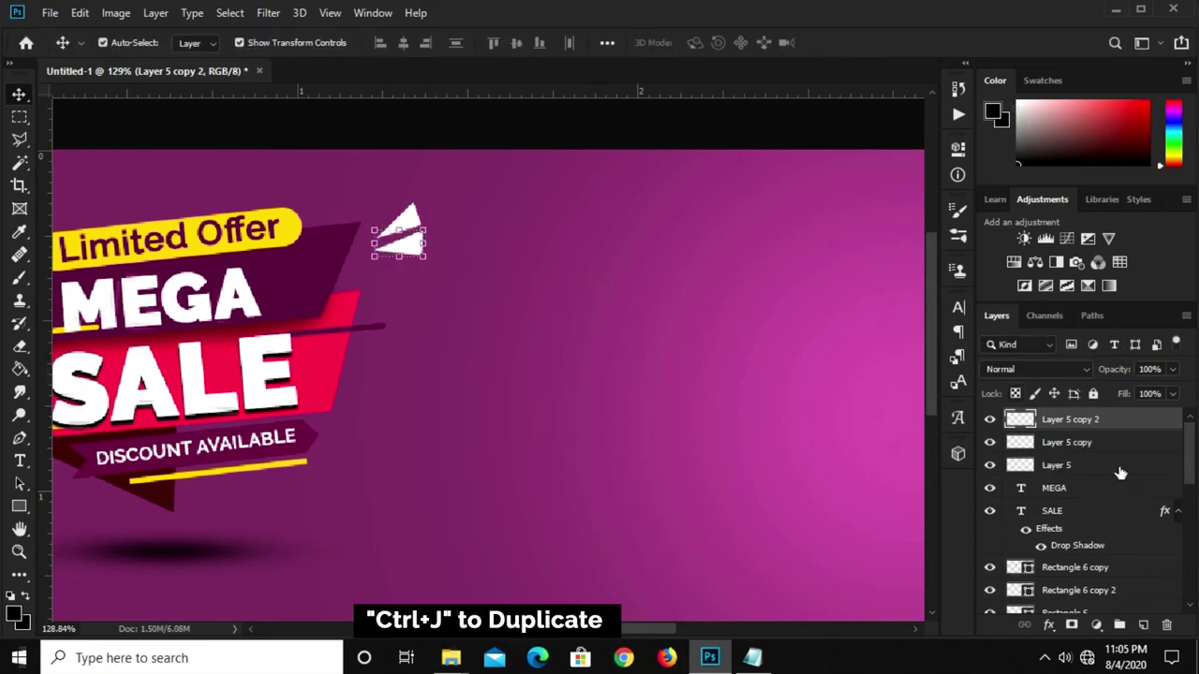
mouse_move(389, 237)
mouse_down()
mouse_move(392, 260)
mouse_move(444, 271)
mouse_move(409, 273)
mouse_up()
key(ctrl+t)
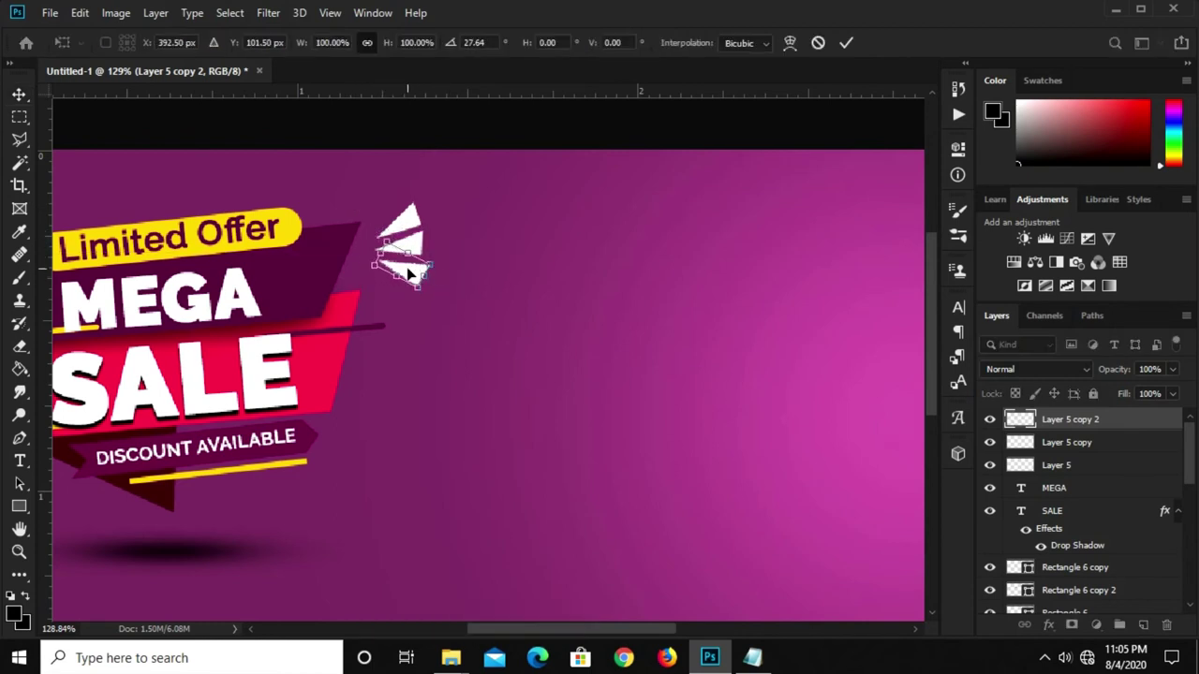
click(846, 42)
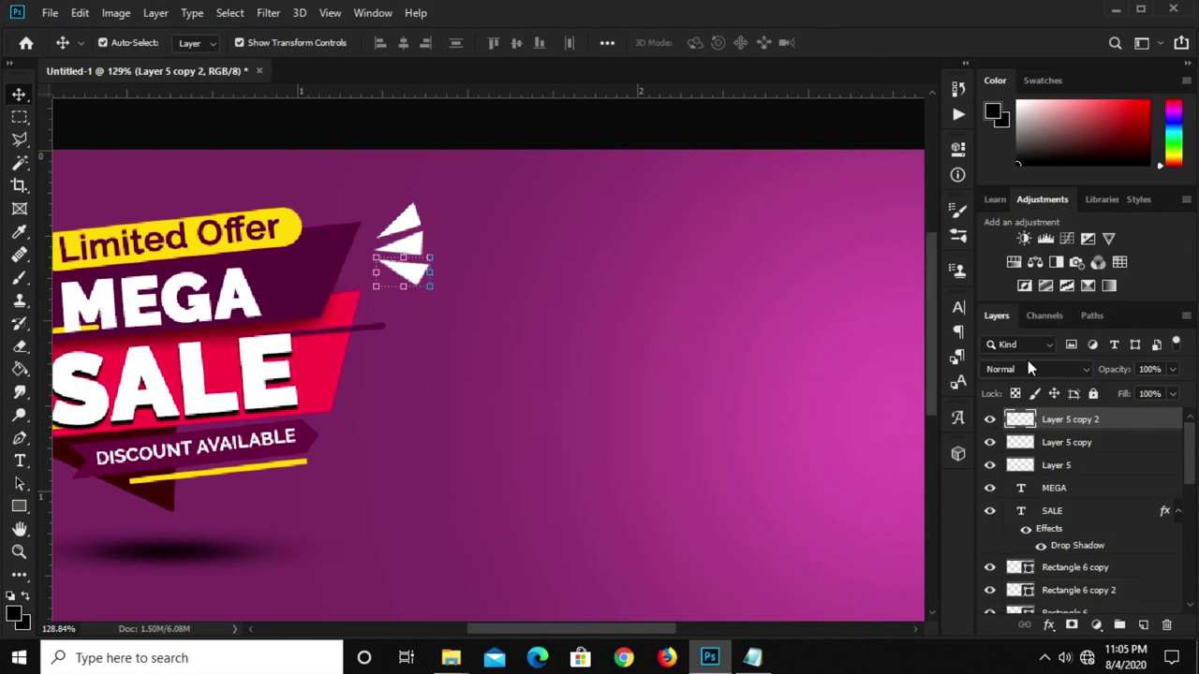
Rotate the three triangles together and enlarge the burst to about 136%
shift+click(1058, 466)
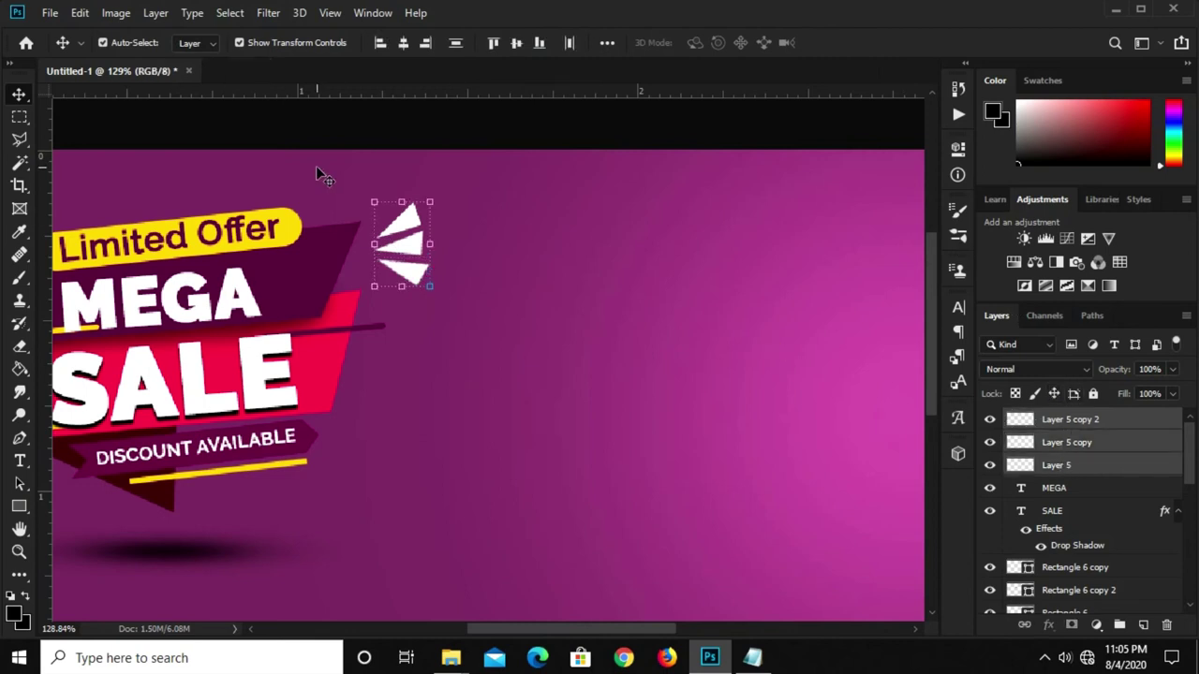
mouse_move(360, 221)
mouse_down()
mouse_move(346, 245)
mouse_move(408, 239)
mouse_up()
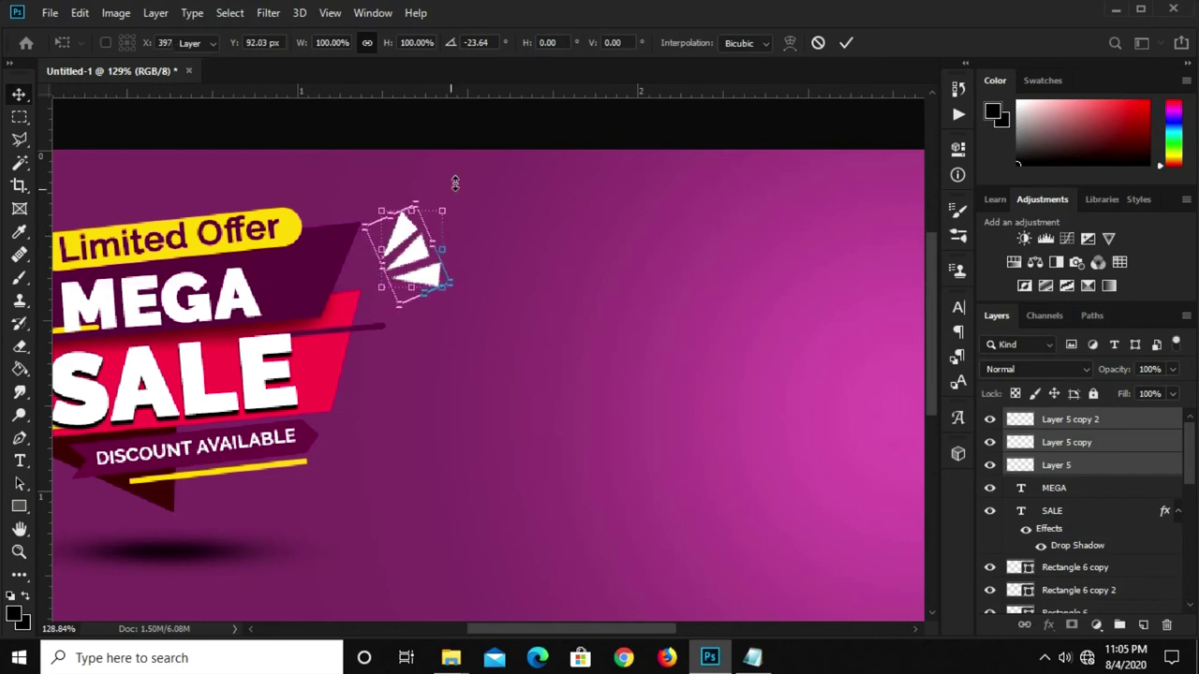
key(Return)
click(482, 161)
click(403, 246)
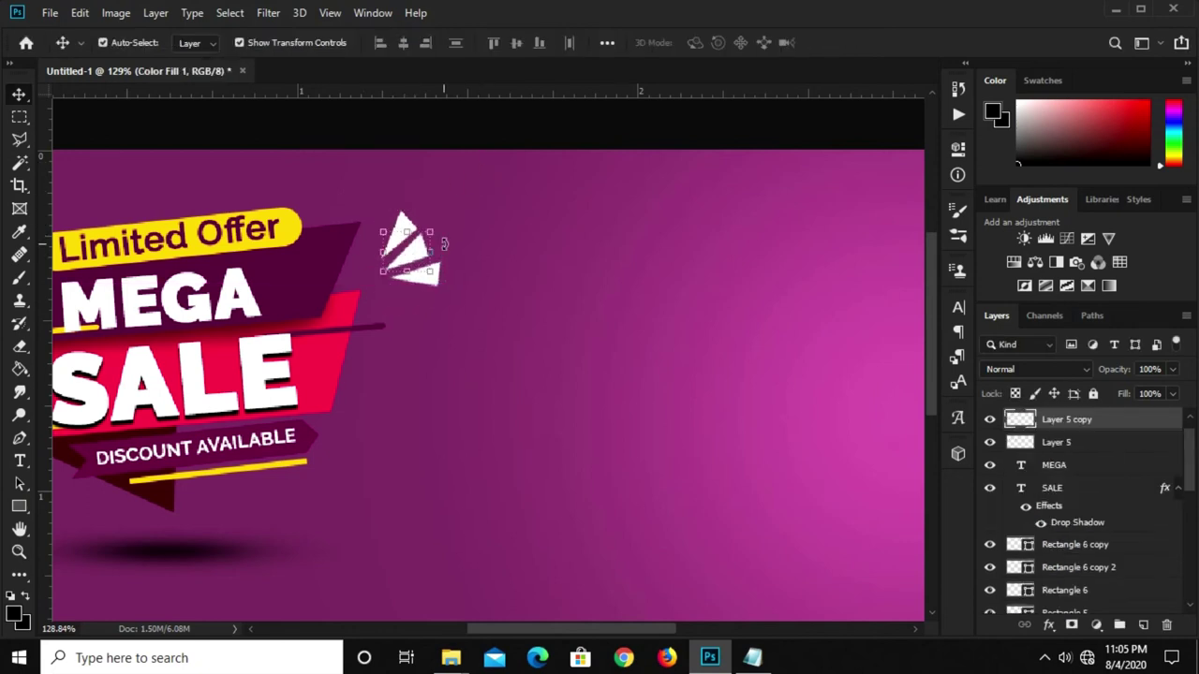
key(ctrl+t)
drag(433, 230, 448, 217)
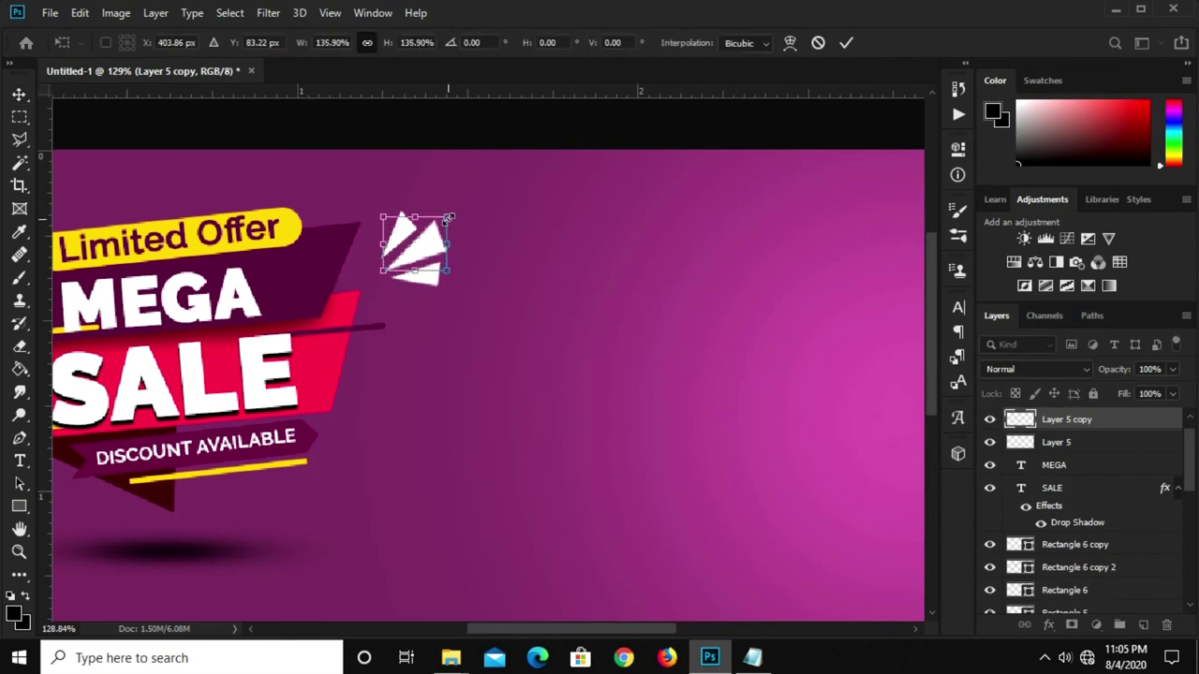
key(Return)
click(477, 150)
Group the badge layers from Rectangle 1 copy to Layer 5 copy 2 into Group 2
key(ctrl+0)
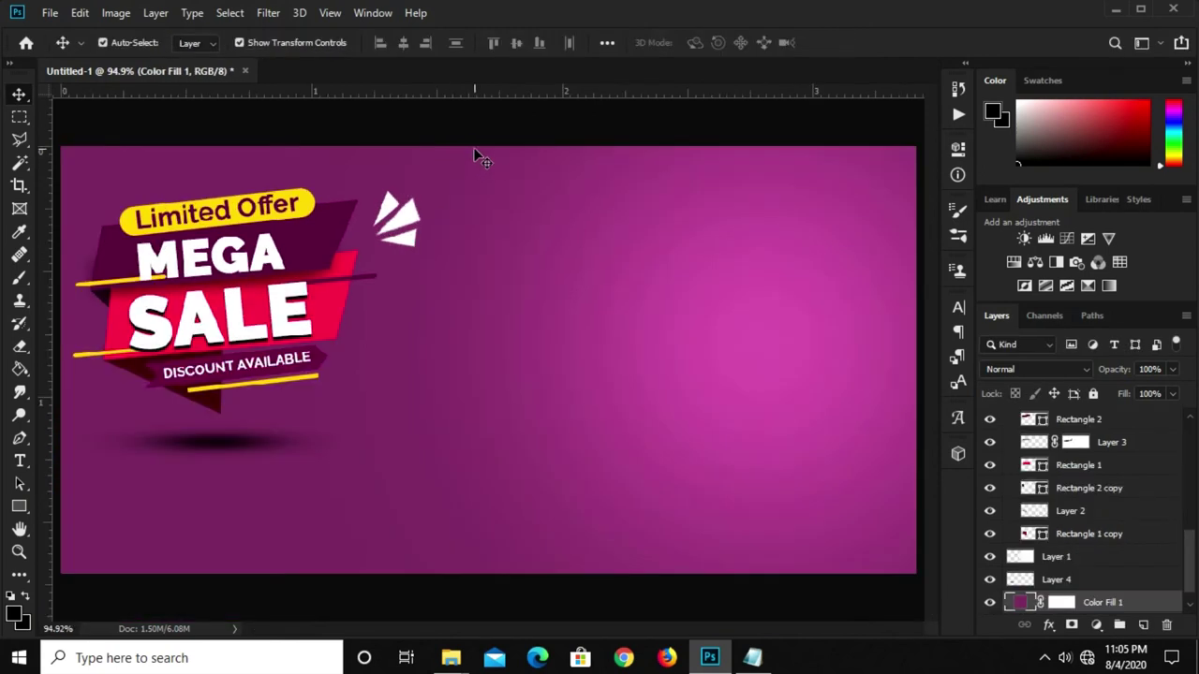
click(1103, 538)
scroll(1103, 535, up, 5)
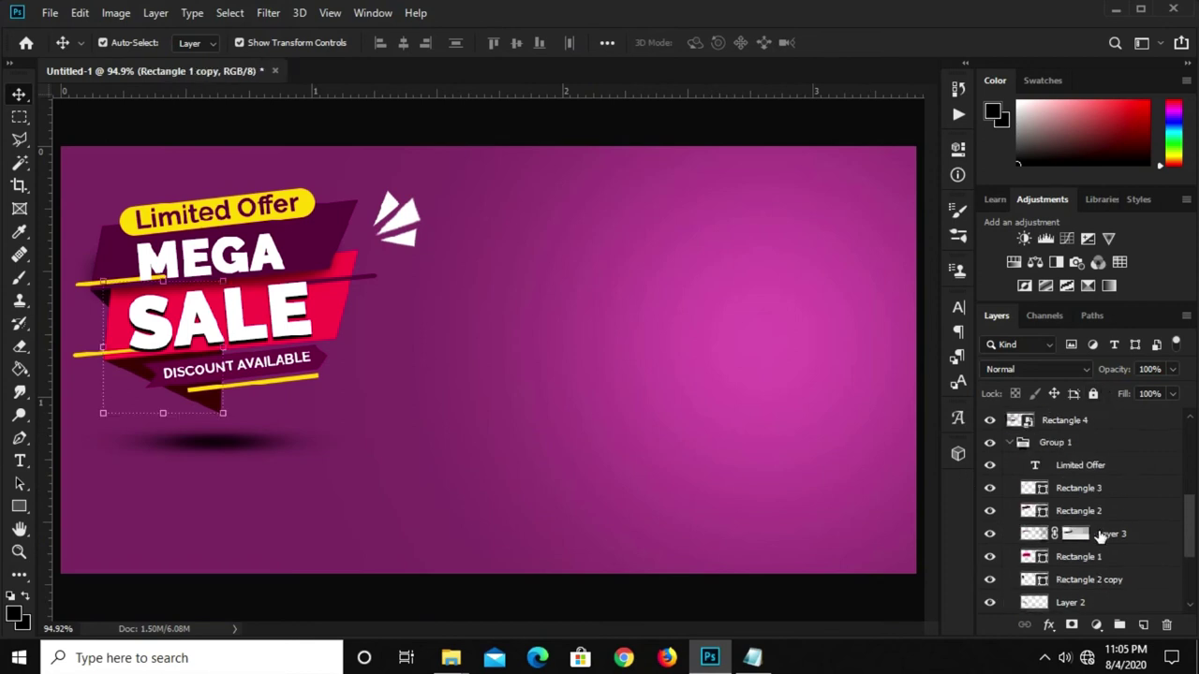
scroll(1084, 463, up, 2)
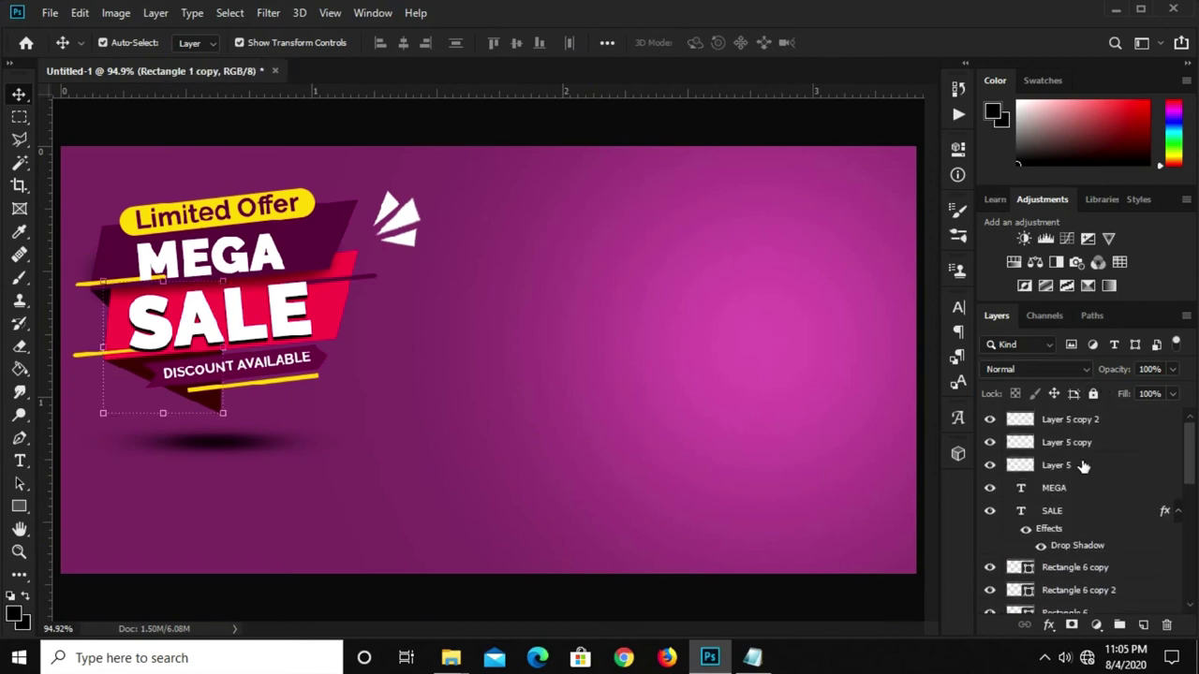
shift+click(1089, 421)
scroll(1089, 426, down, 4)
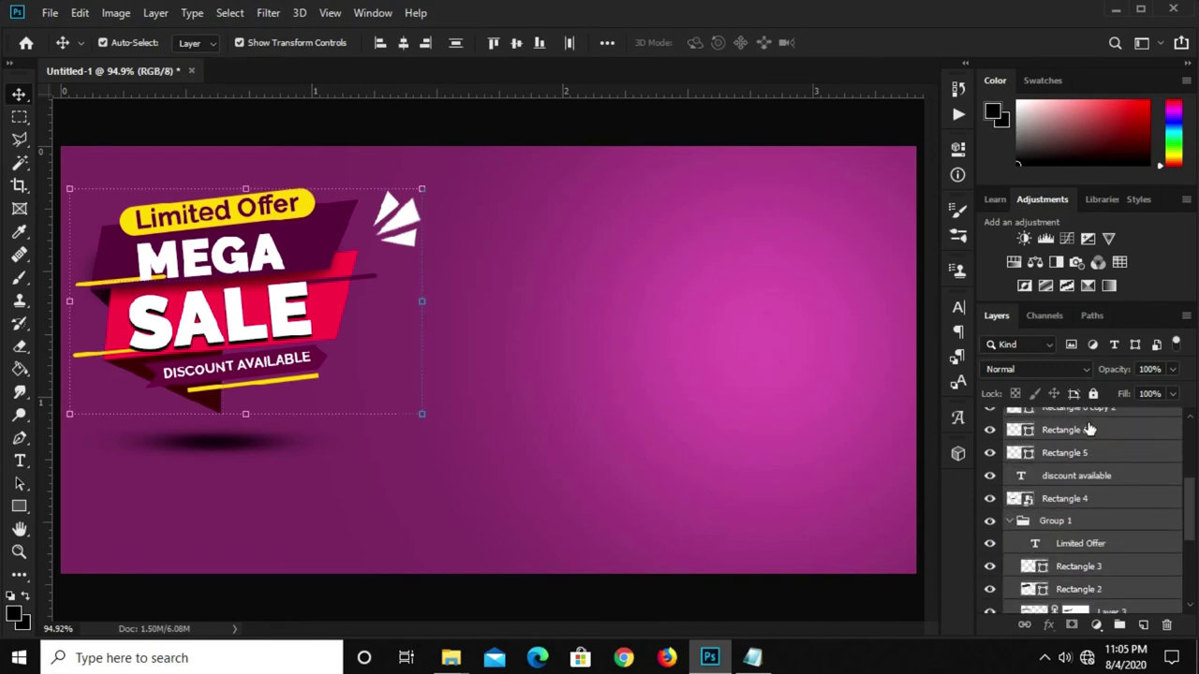
key(ctrl+g)
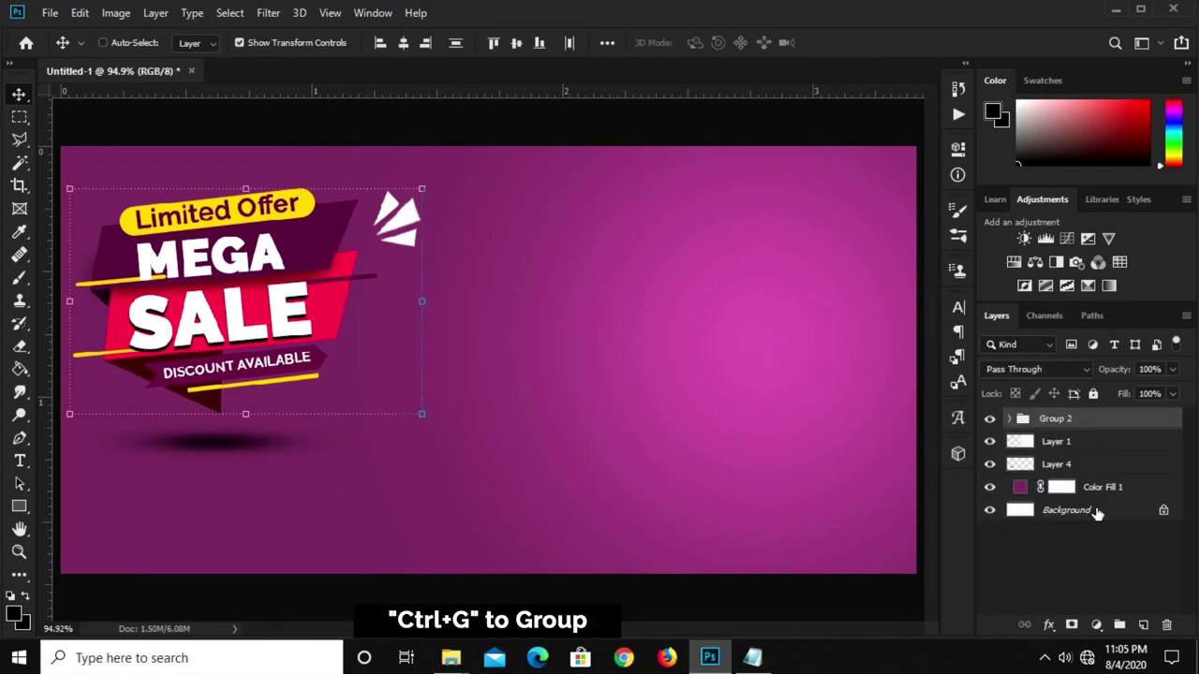
click(989, 419)
click(989, 419)
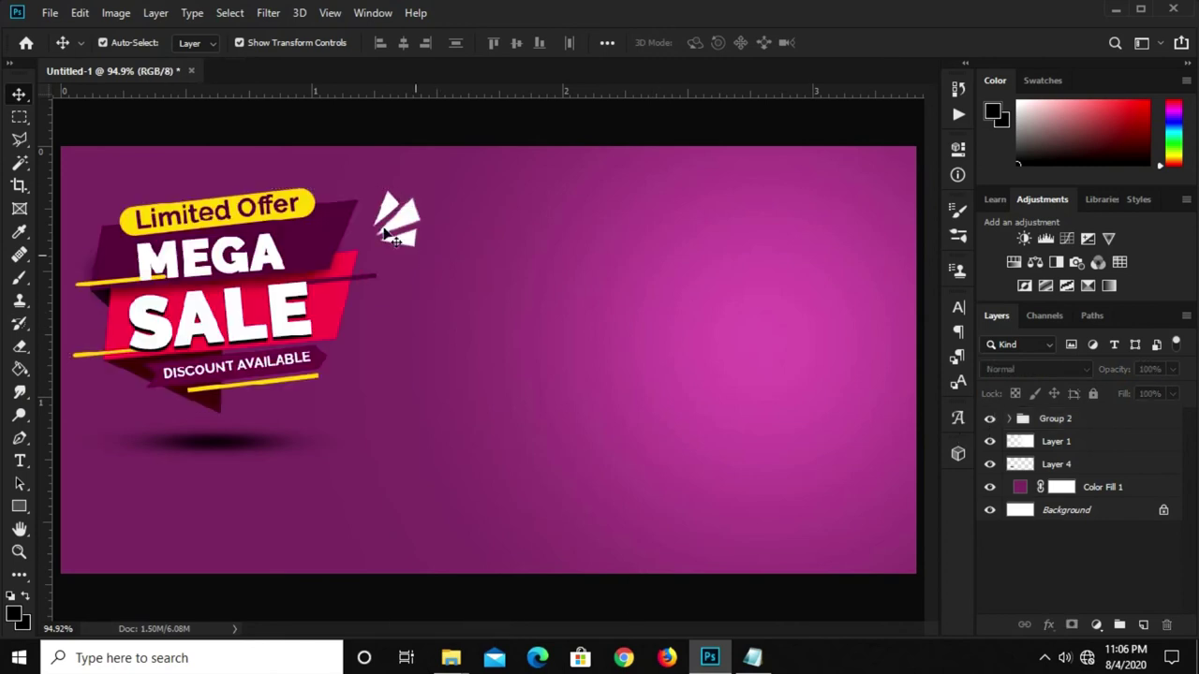
Select the three white burst triangles and shift them slightly left toward the Limited Offer label
click(401, 218)
scroll(419, 214, up, 3)
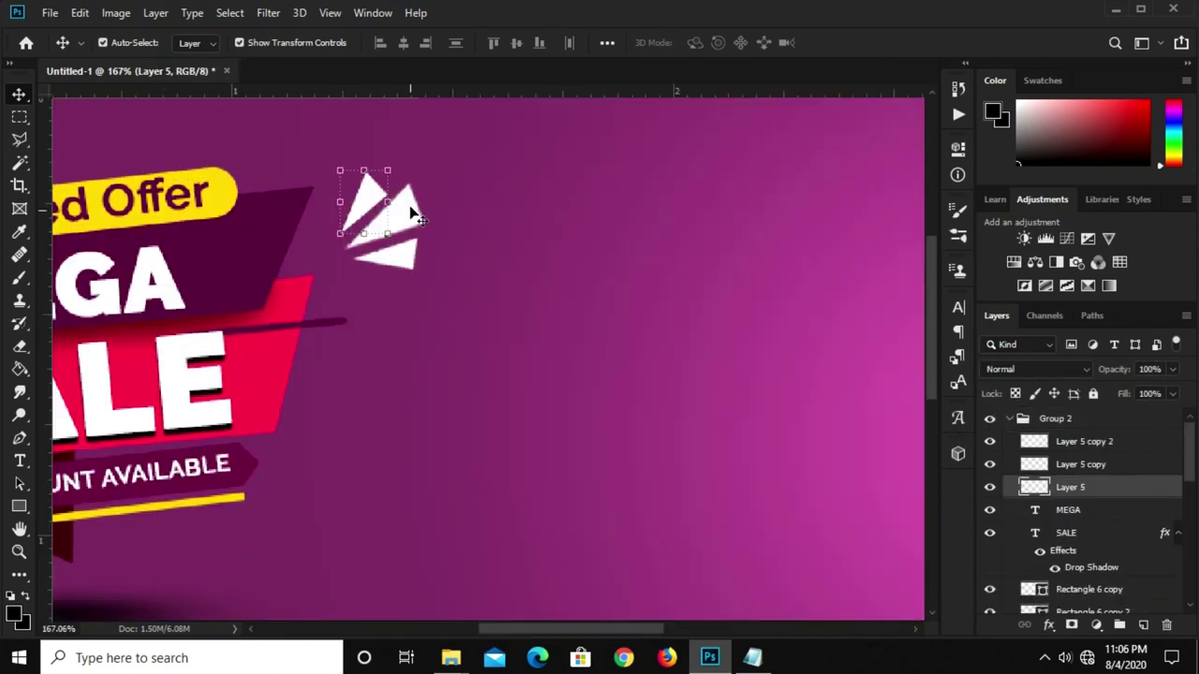
shift+click(415, 248)
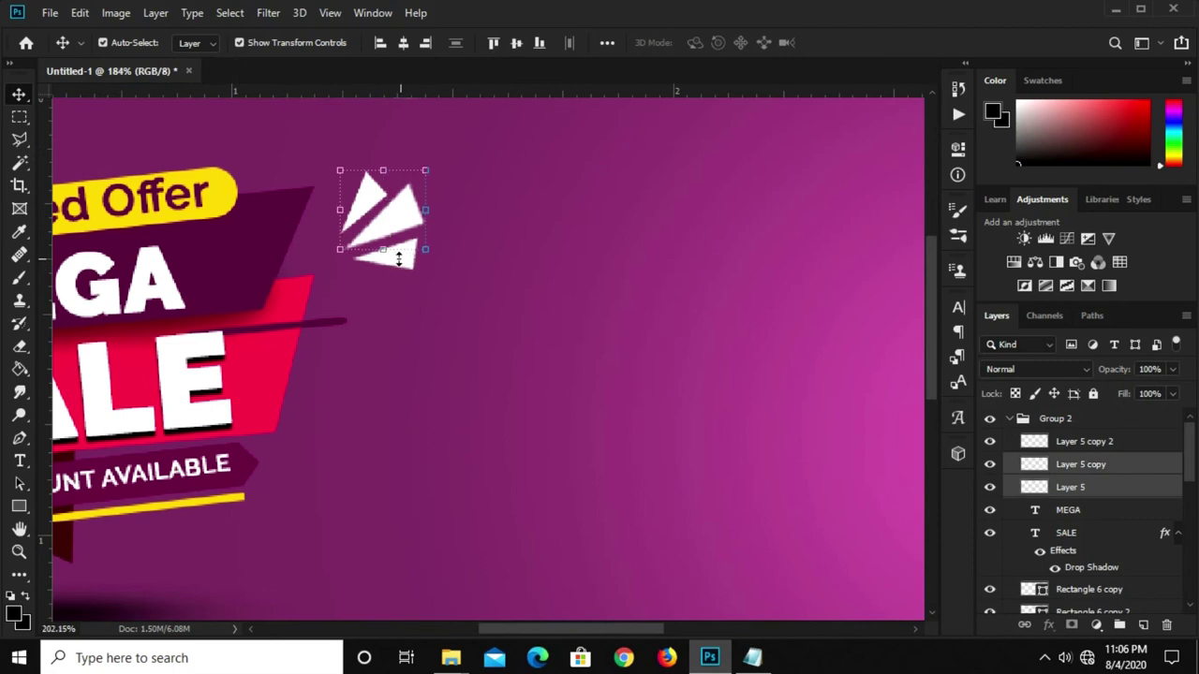
scroll(398, 259, up, 2)
shift+click(421, 278)
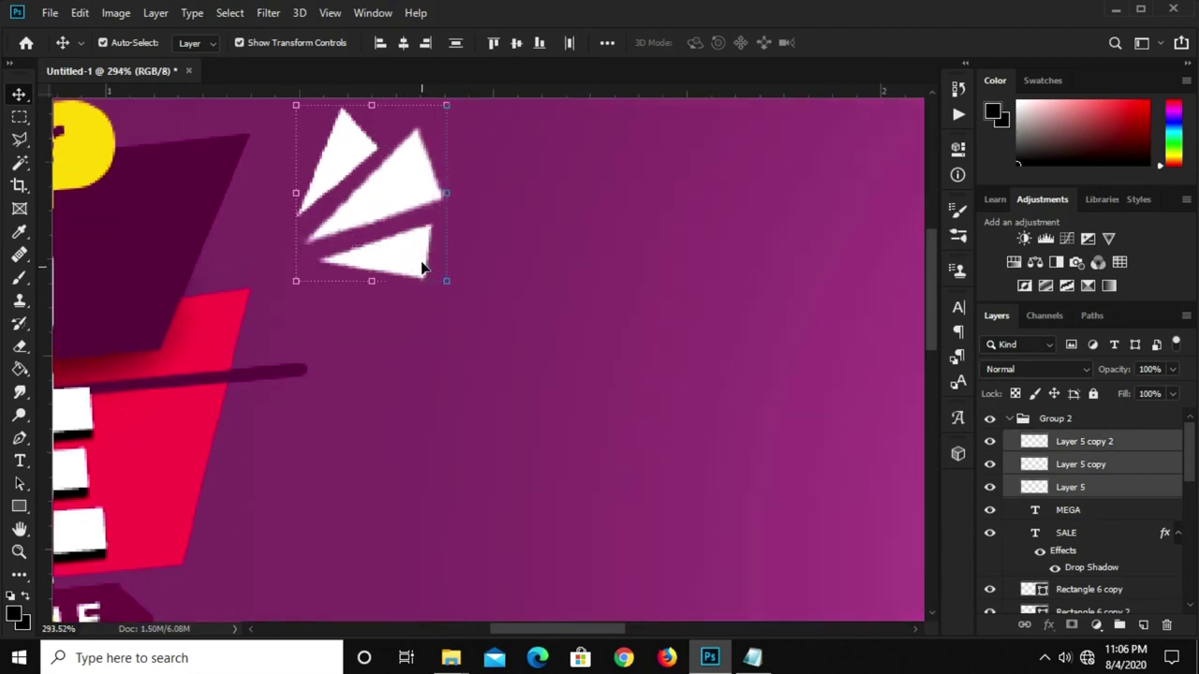
key(ctrl+t)
drag(356, 152, 321, 164)
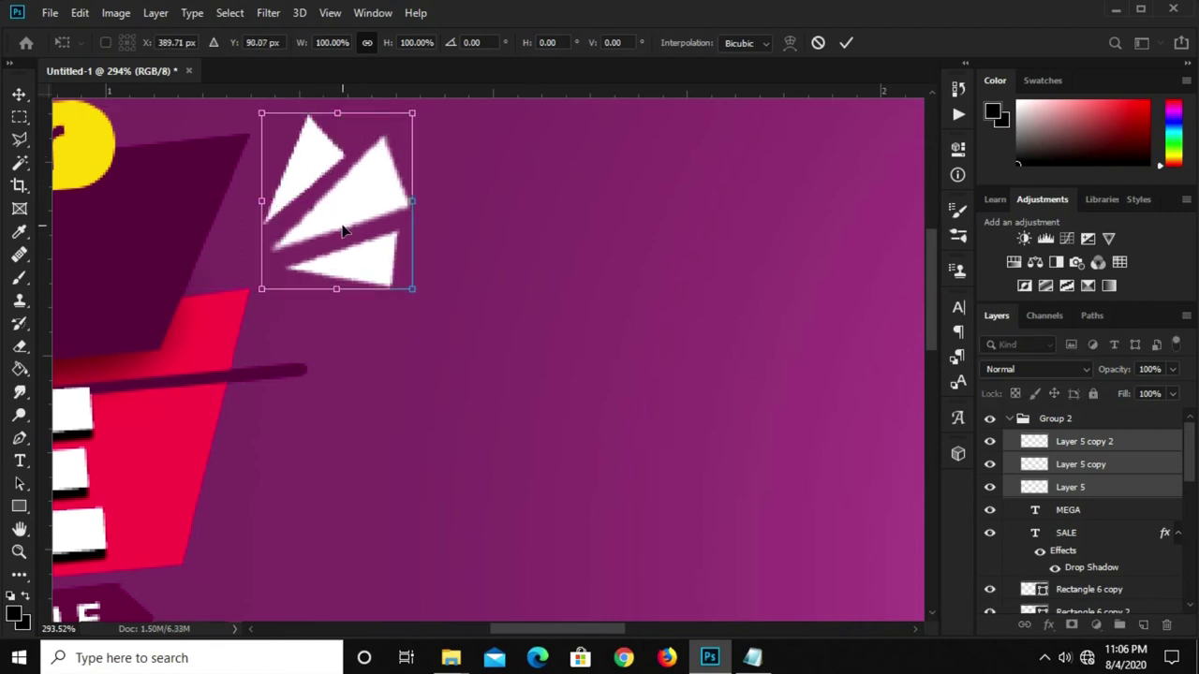
drag(344, 231, 333, 223)
key(Return)
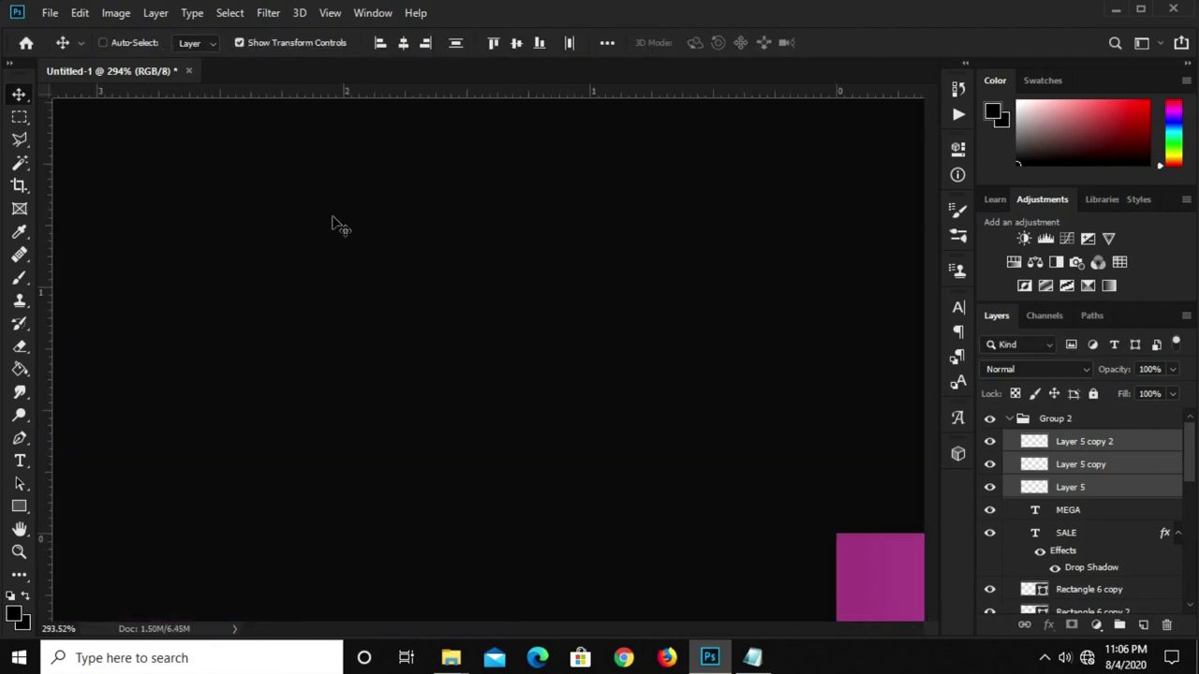
key(ctrl+0)
ctrl+click(370, 137)
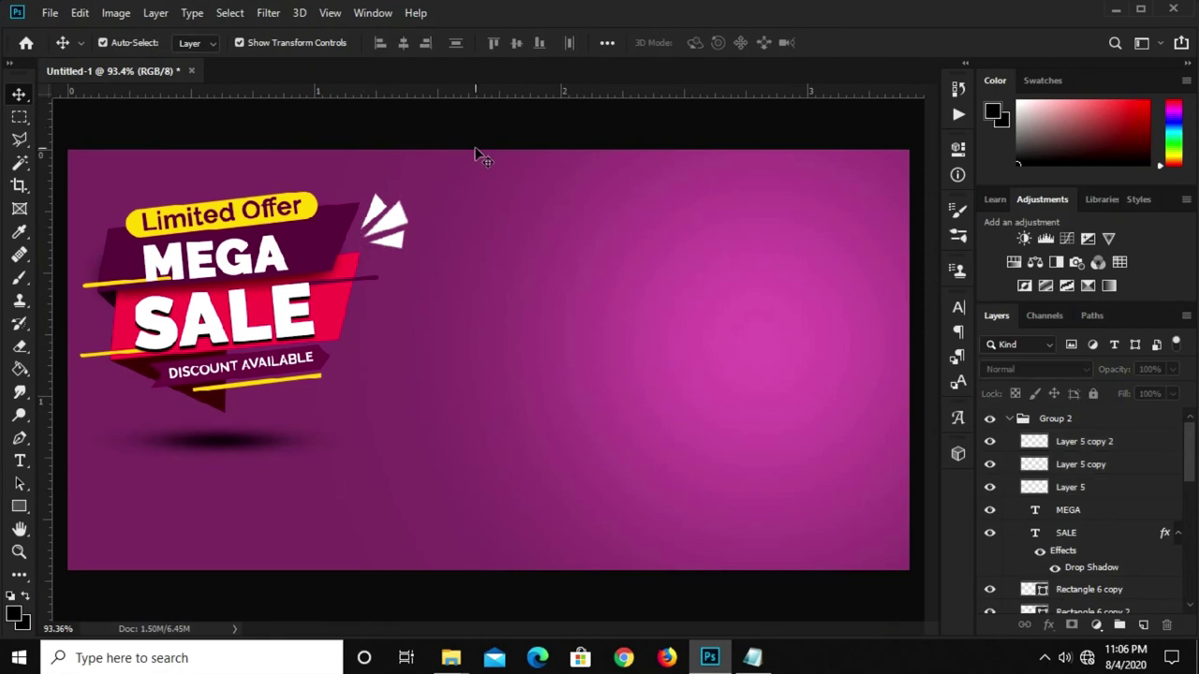
Open mega.psd and drag the woman with shopping bags (Group 1) into the banner
click(50, 13)
mouse_move(83, 116)
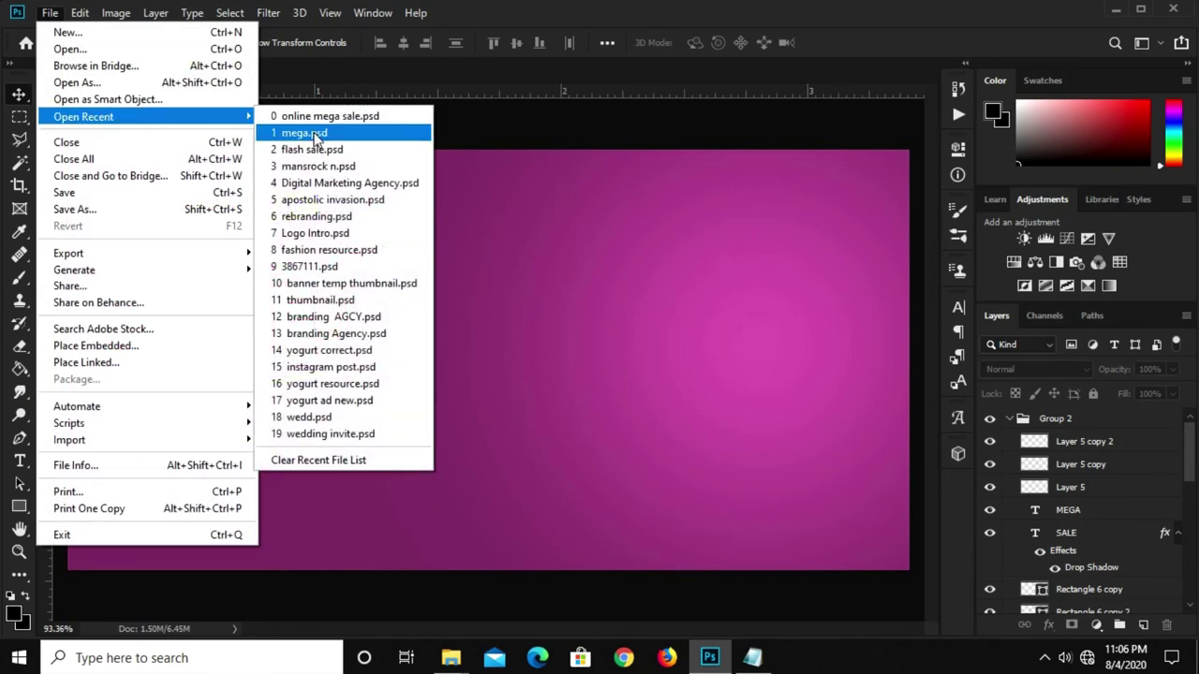
click(298, 133)
click(550, 347)
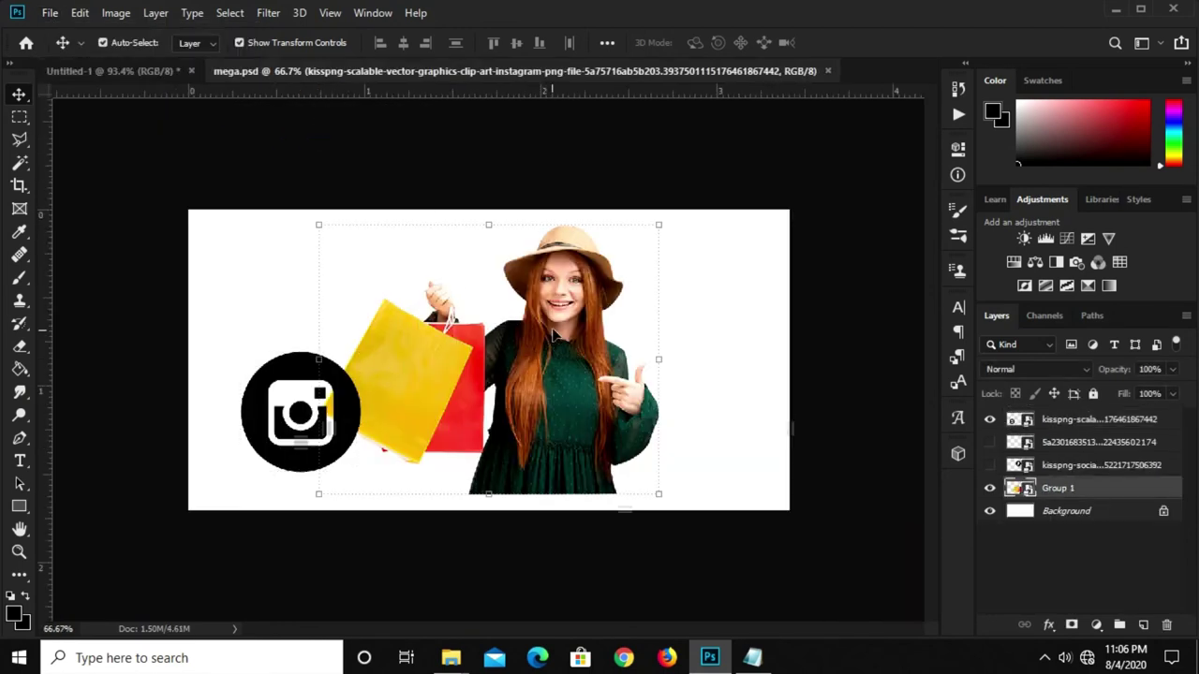
mouse_move(111, 77)
mouse_down()
mouse_move(543, 345)
mouse_move(756, 360)
mouse_up()
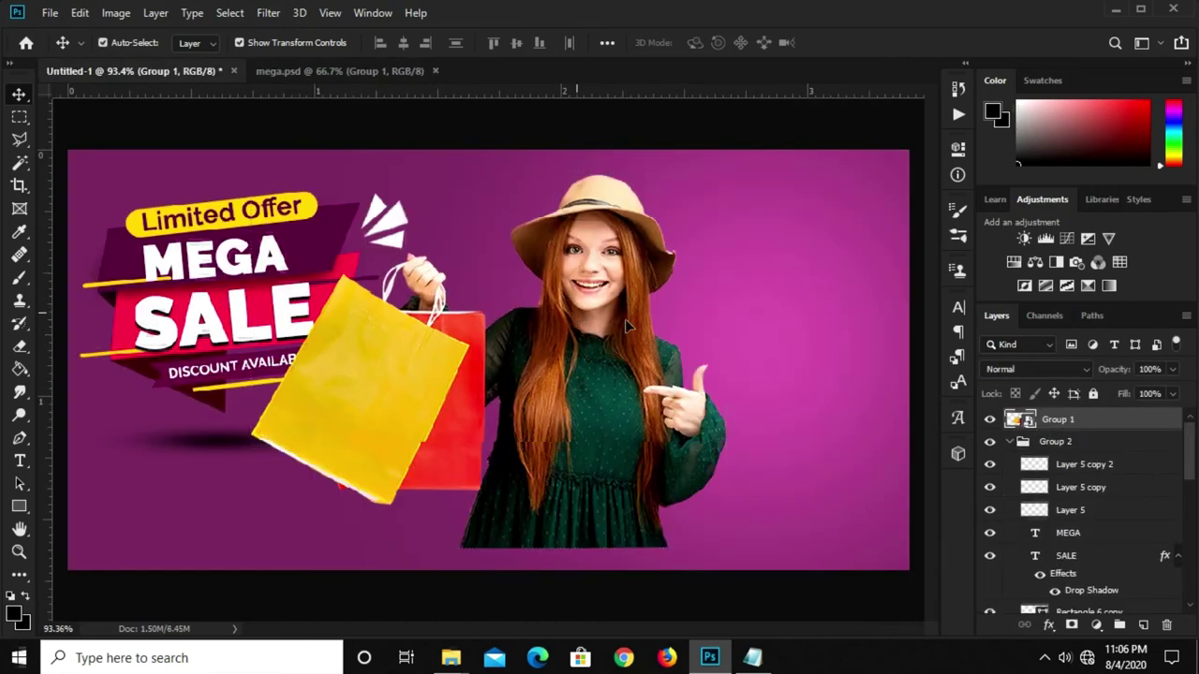
scroll(726, 272, down, 1)
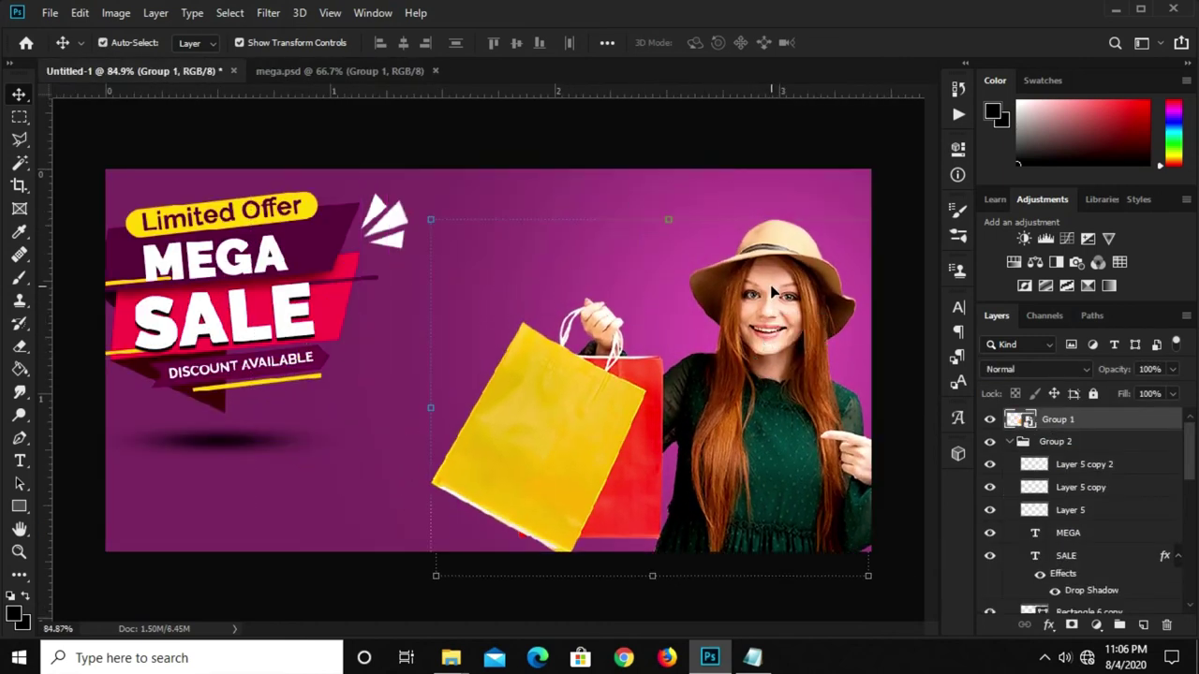
Enlarge the woman with bags upward on the banner's right side
click(656, 232)
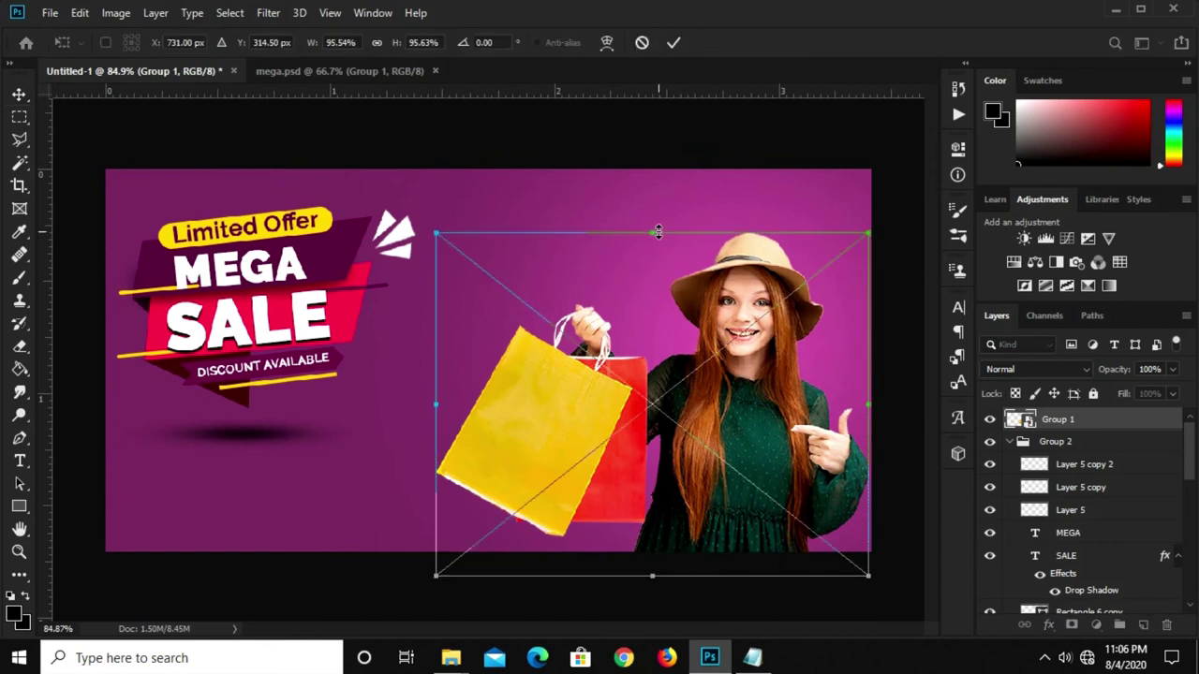
drag(661, 230, 663, 223)
key(Return)
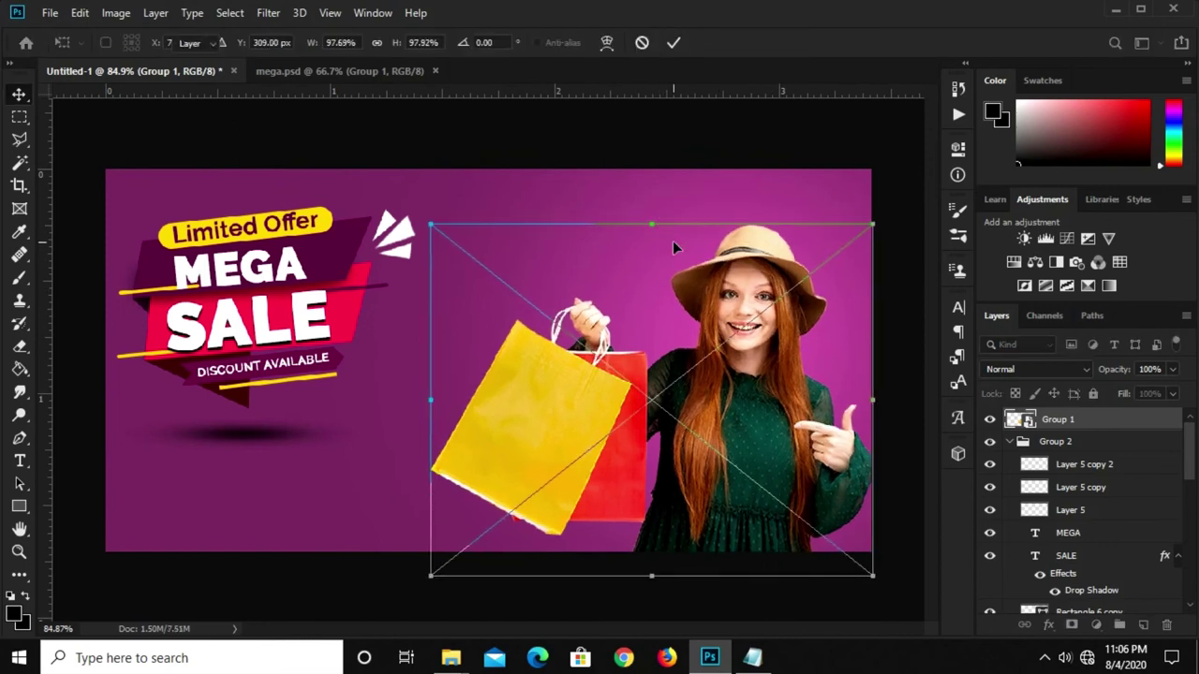
click(698, 150)
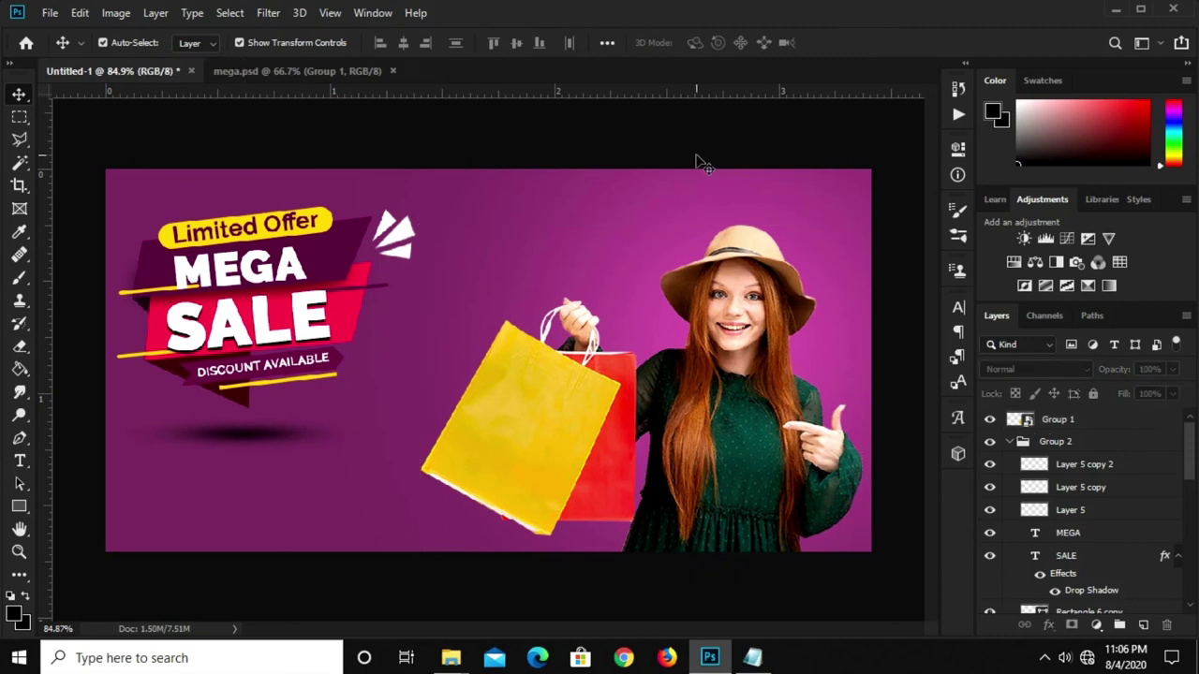
scroll(1122, 517, down, 5)
scroll(1123, 525, down, 5)
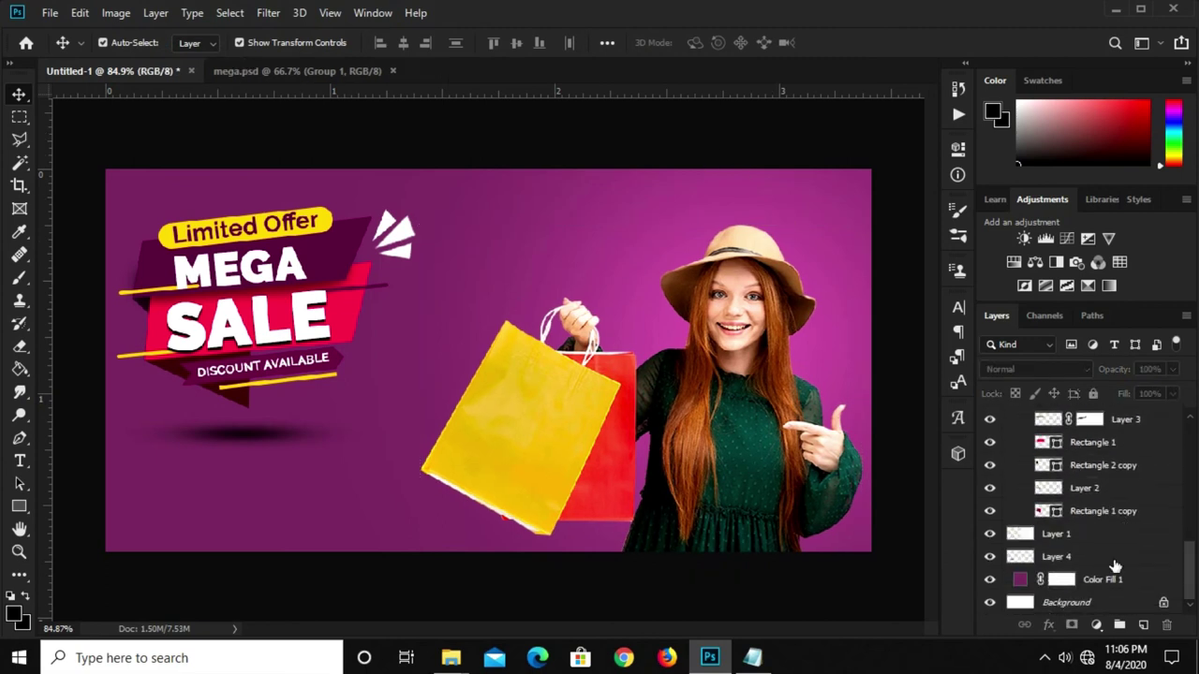
Add a new layer above Layer 4 and paint a soft white (#ffffff) glow behind the badge
click(1096, 556)
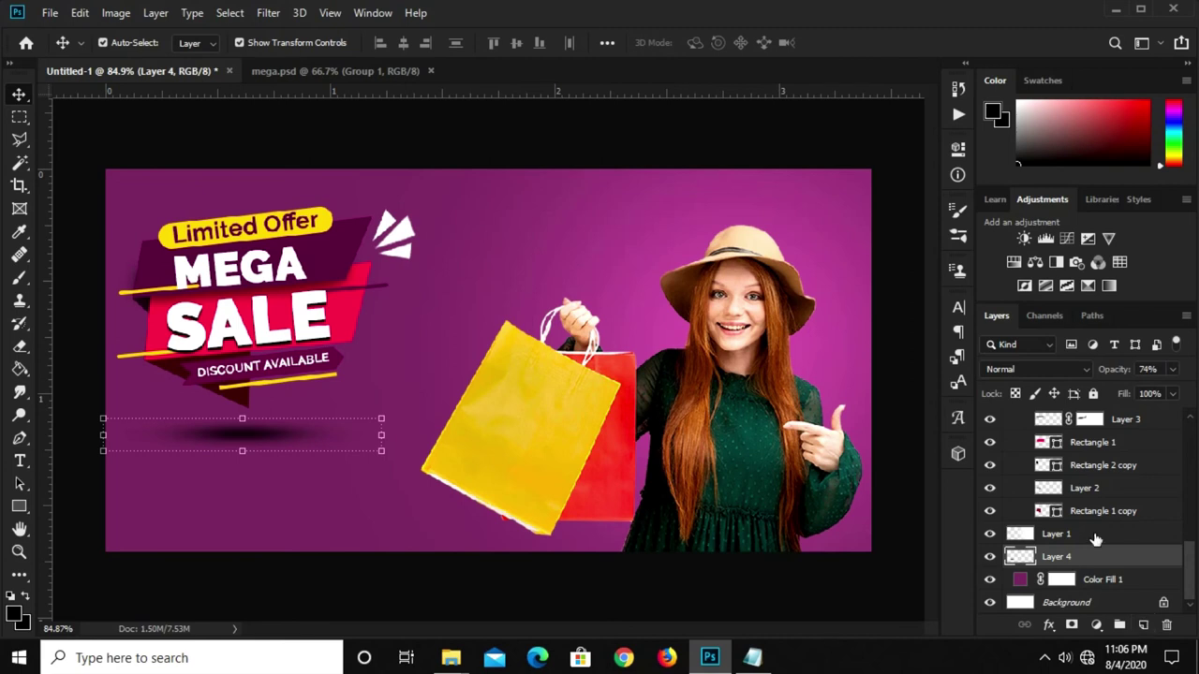
click(1144, 626)
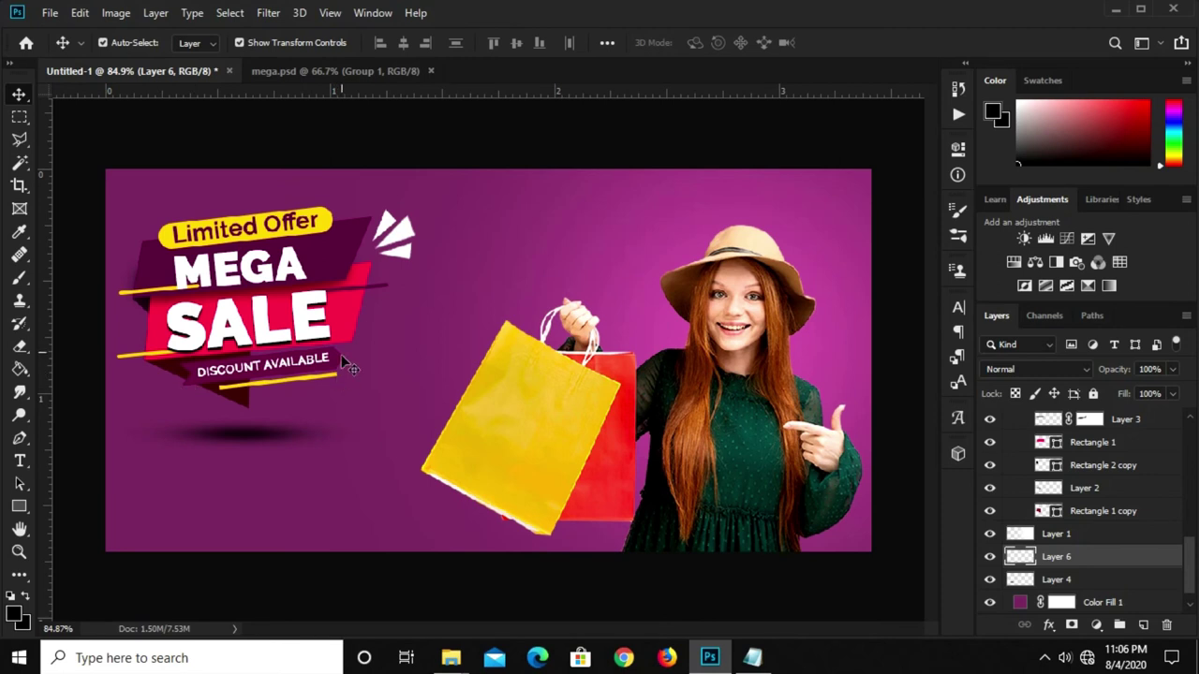
click(19, 277)
click(98, 278)
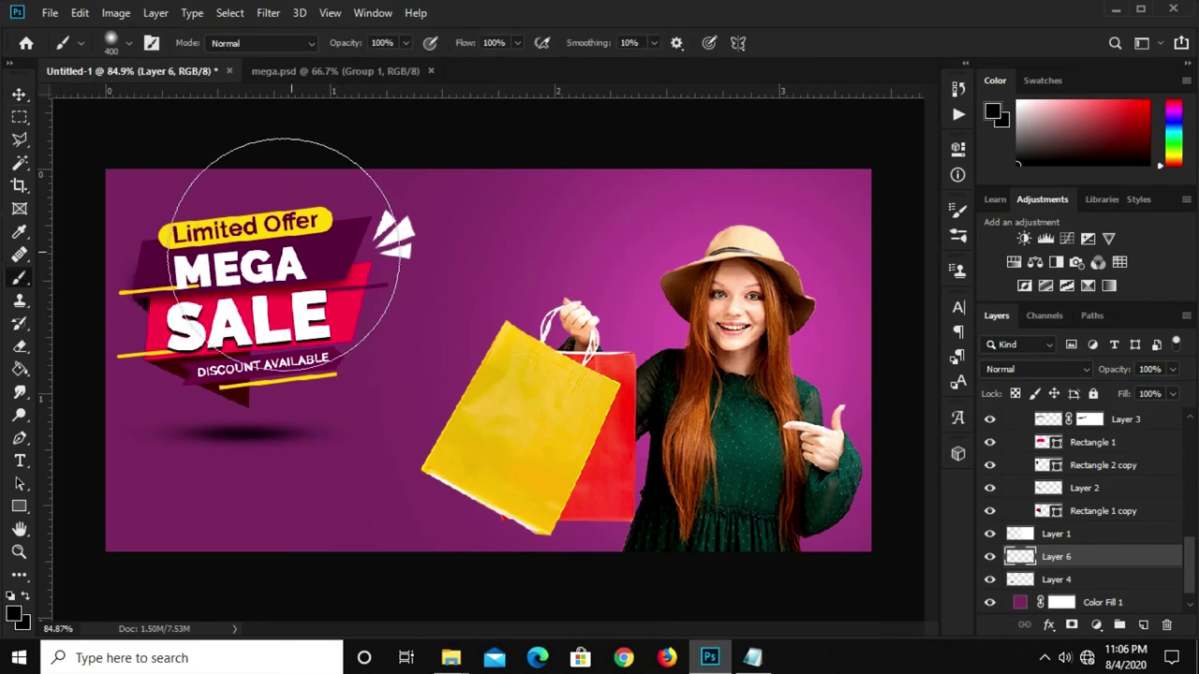
click(13, 613)
text(ffffff)
click(497, 310)
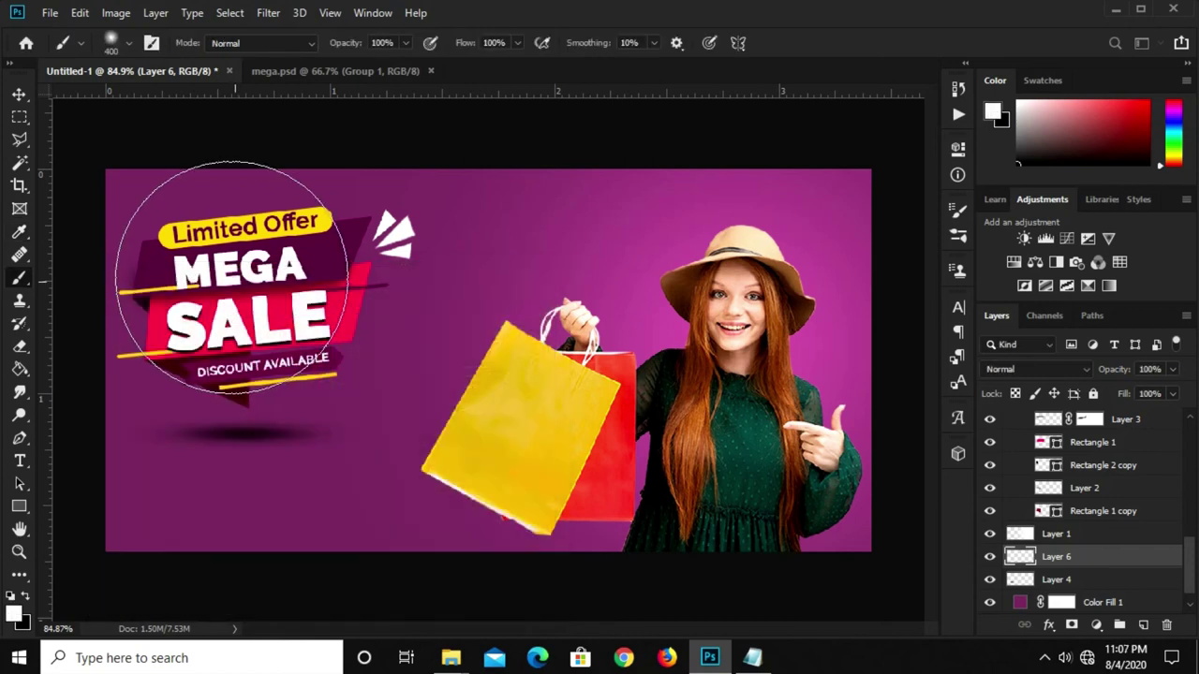
key(bracketright)
key(bracketright)
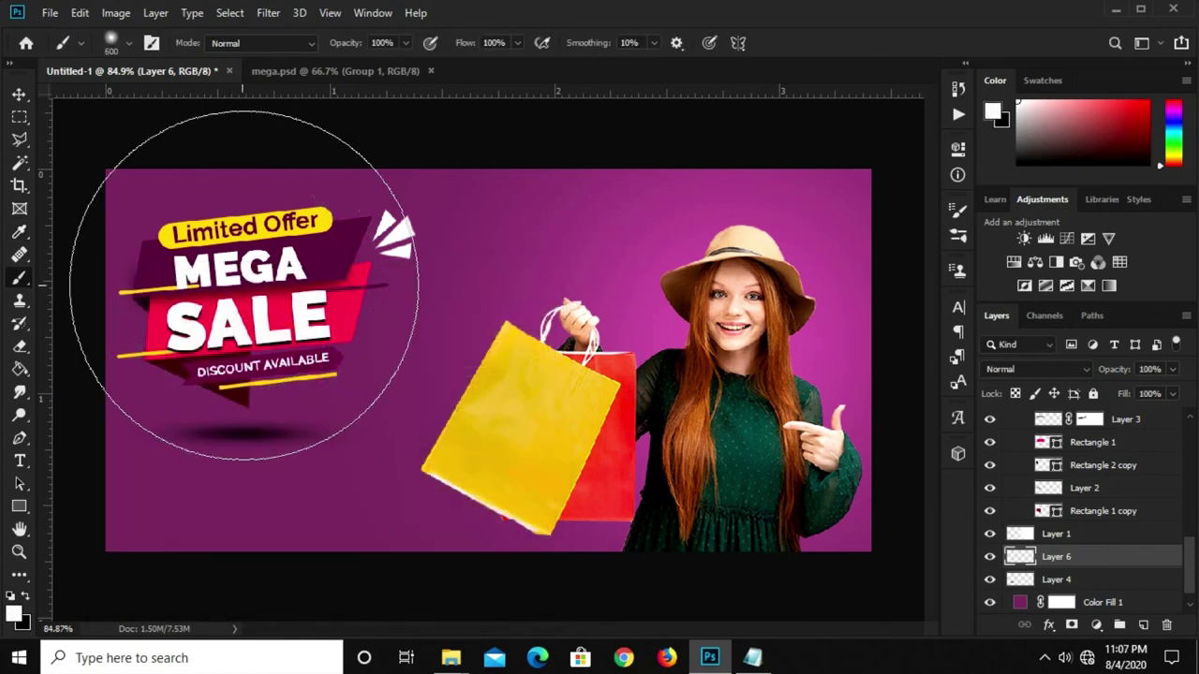
click(245, 286)
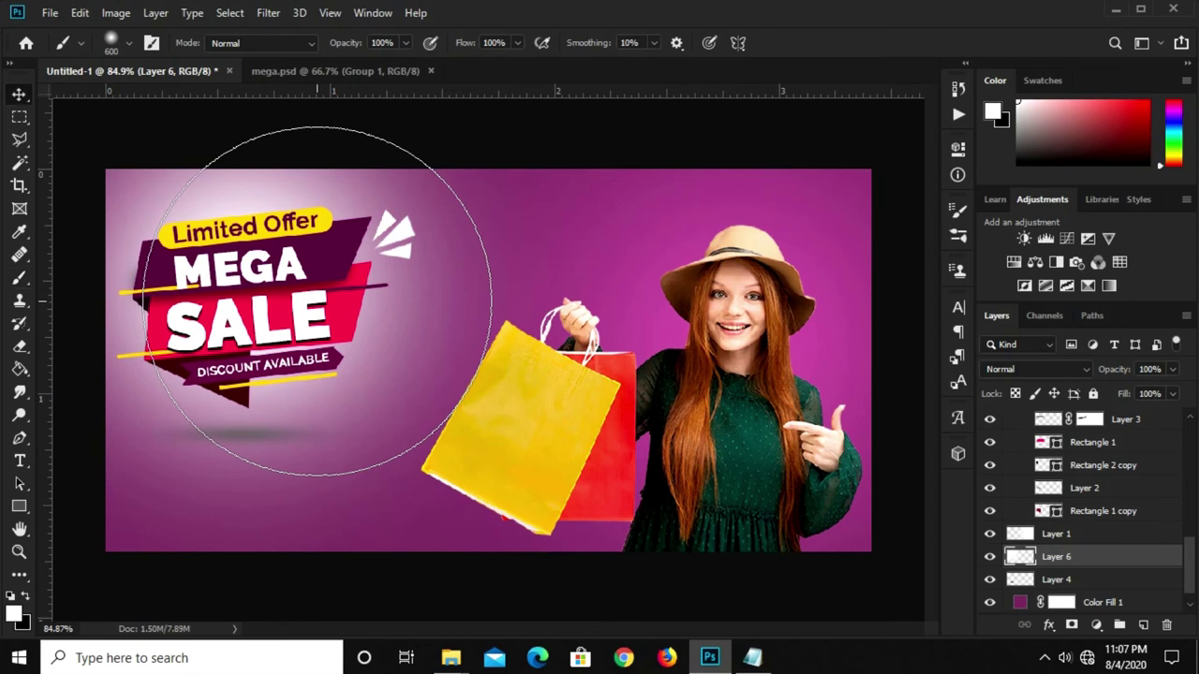
Set the glow layer (Layer 6) to Overlay blend mode at 62% opacity
key(v)
click(1035, 369)
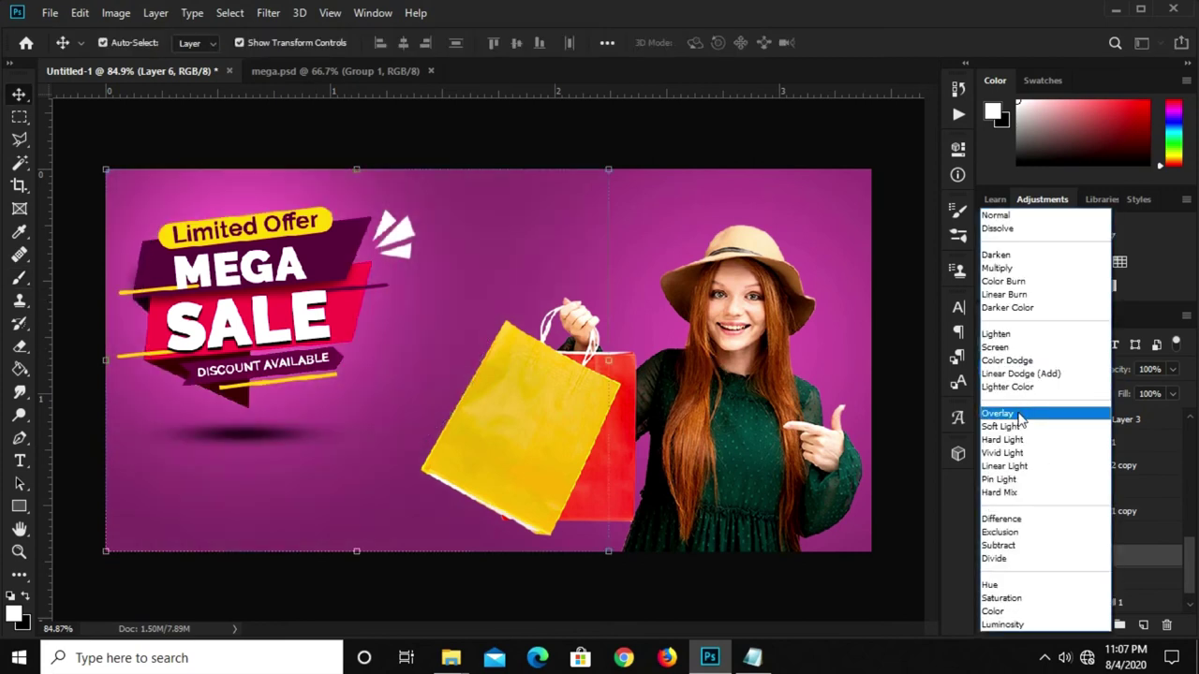
click(1016, 413)
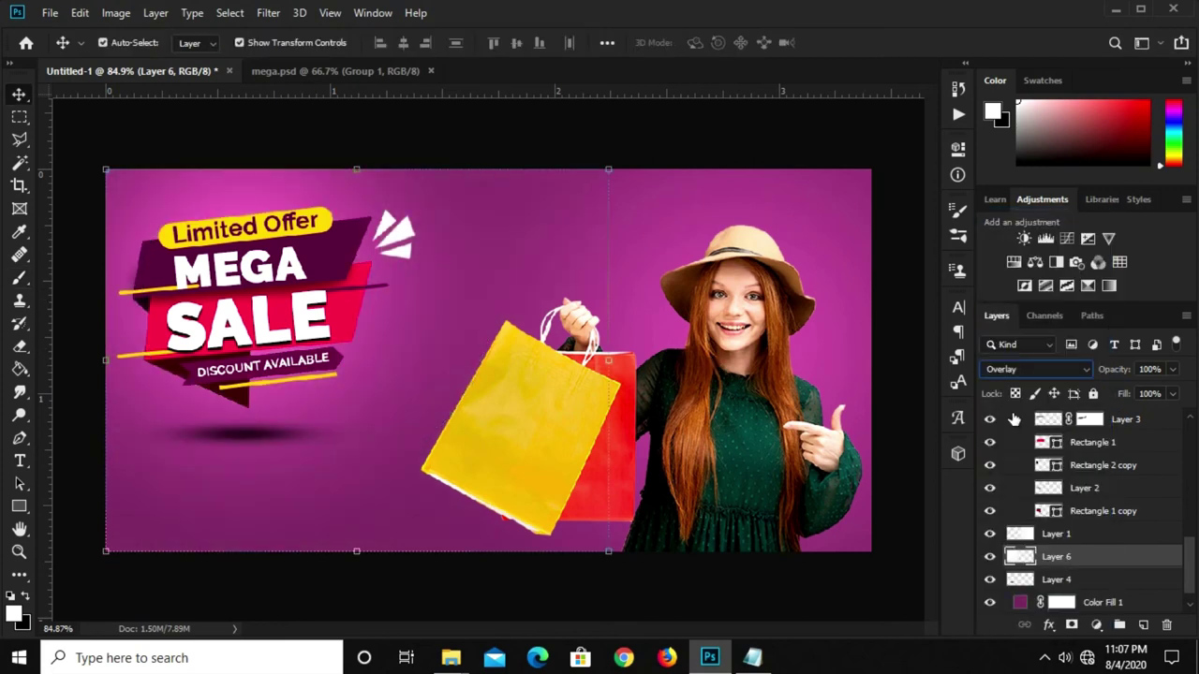
click(1151, 370)
text(62)
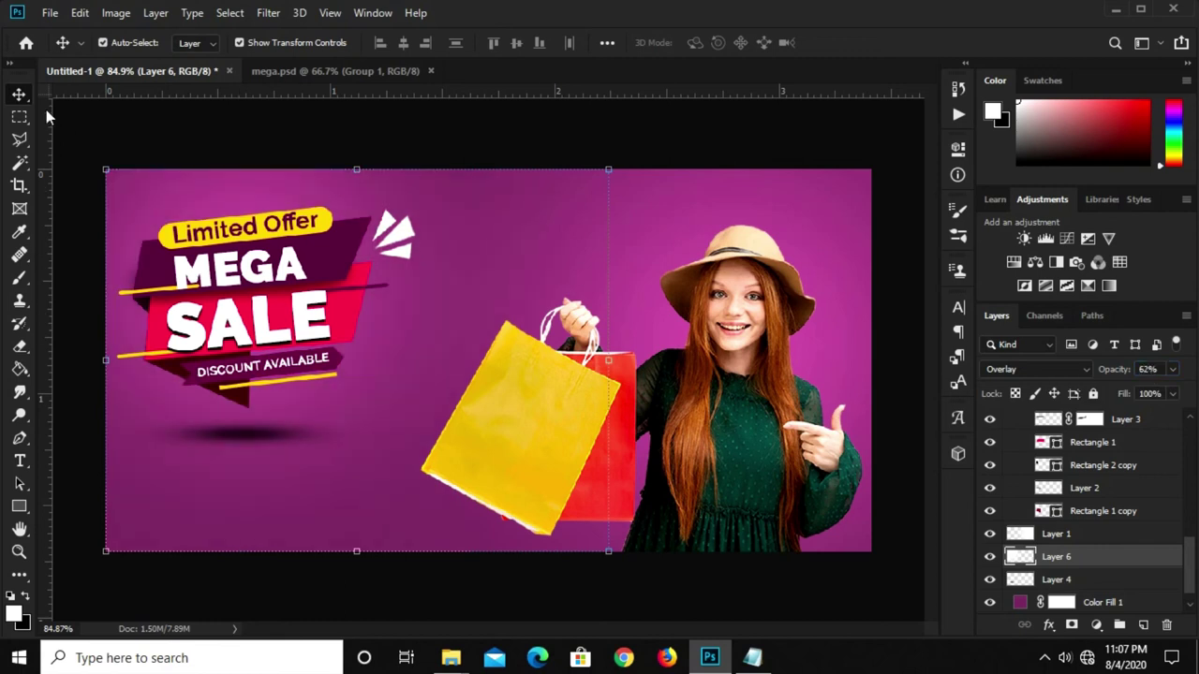
click(118, 143)
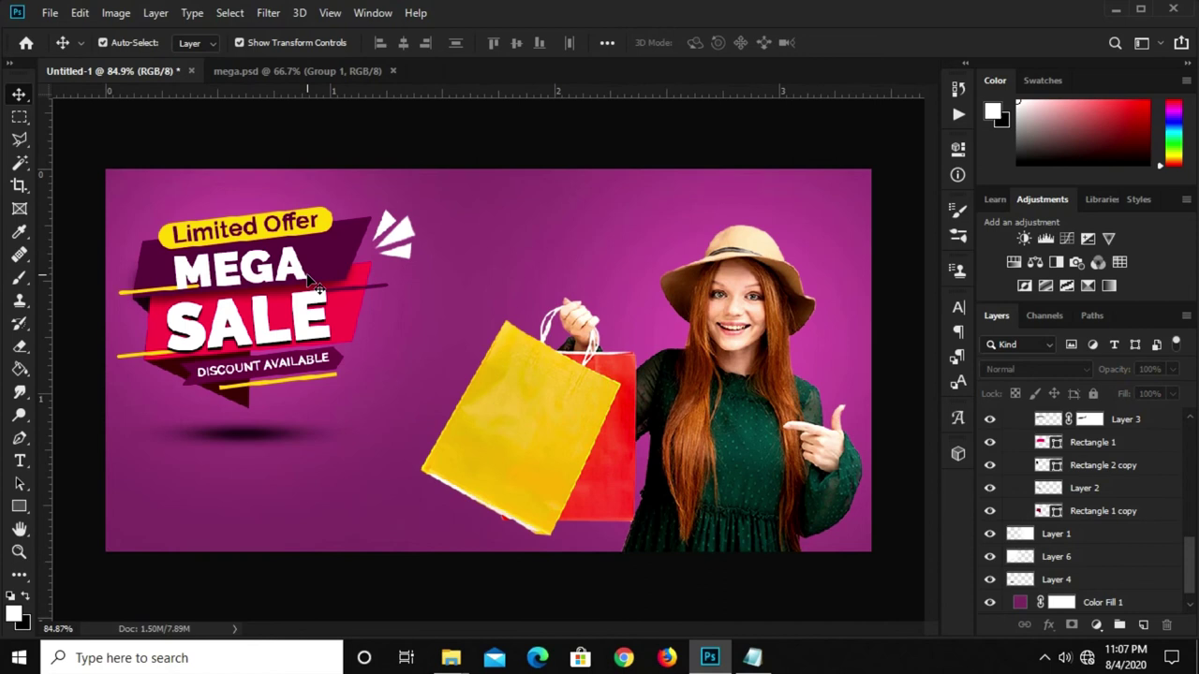
key(ctrl+plus)
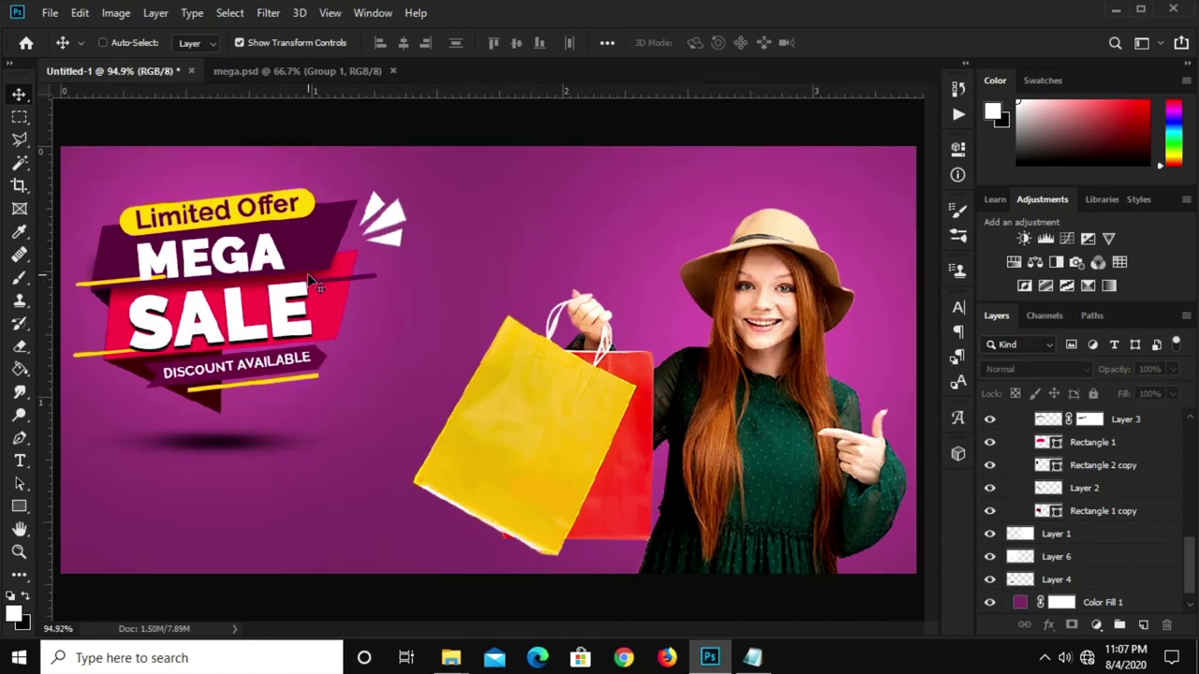
Copy the Instagram icon layer from mega.psd into the Untitled-1 banner
click(298, 71)
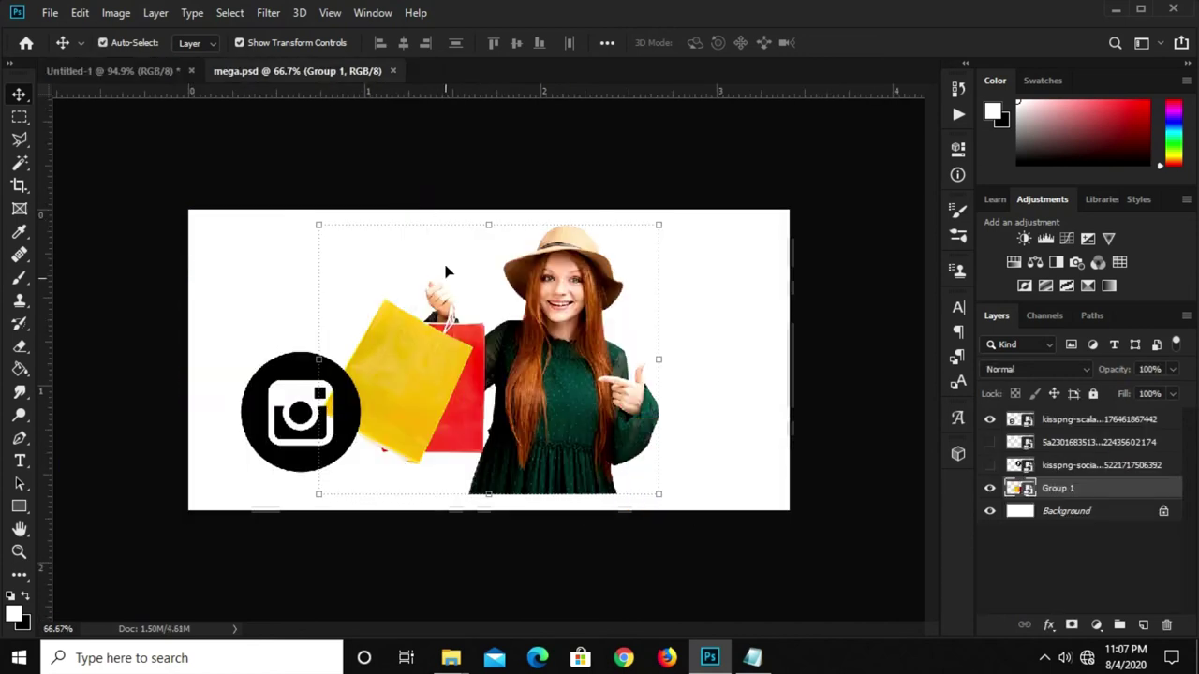
click(299, 389)
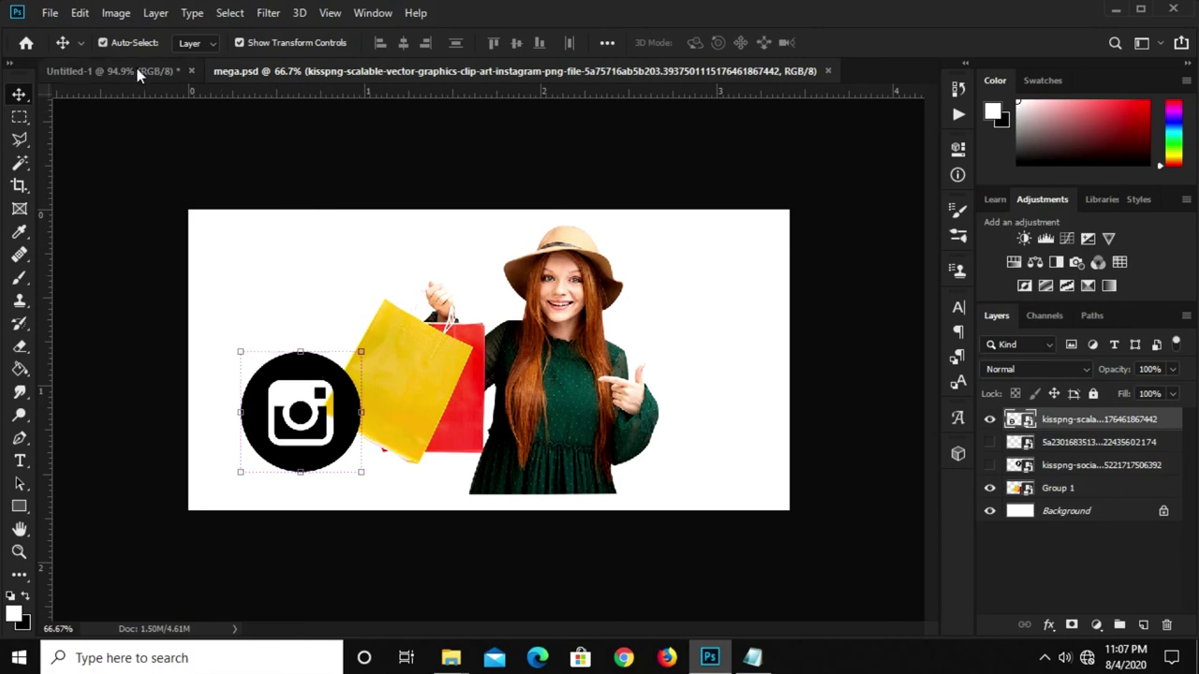
click(137, 72)
drag(189, 327, 280, 423)
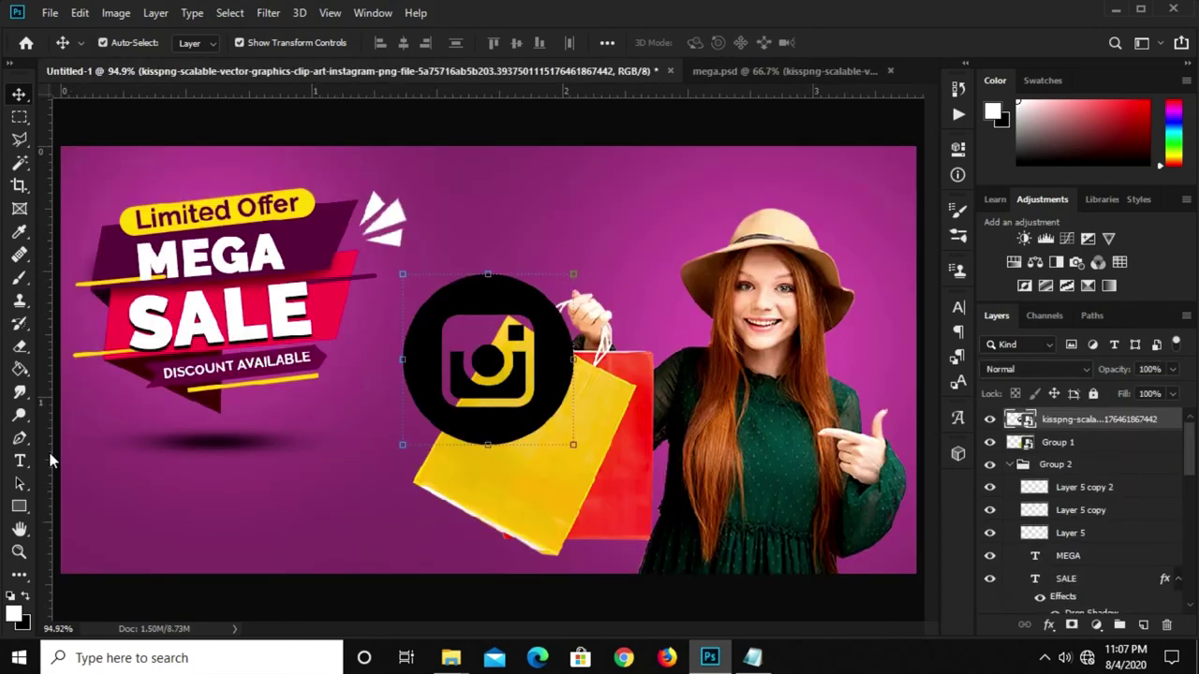
Add guides at the lower left and shrink the Instagram icon into place there
drag(43, 473, 90, 472)
drag(242, 91, 236, 490)
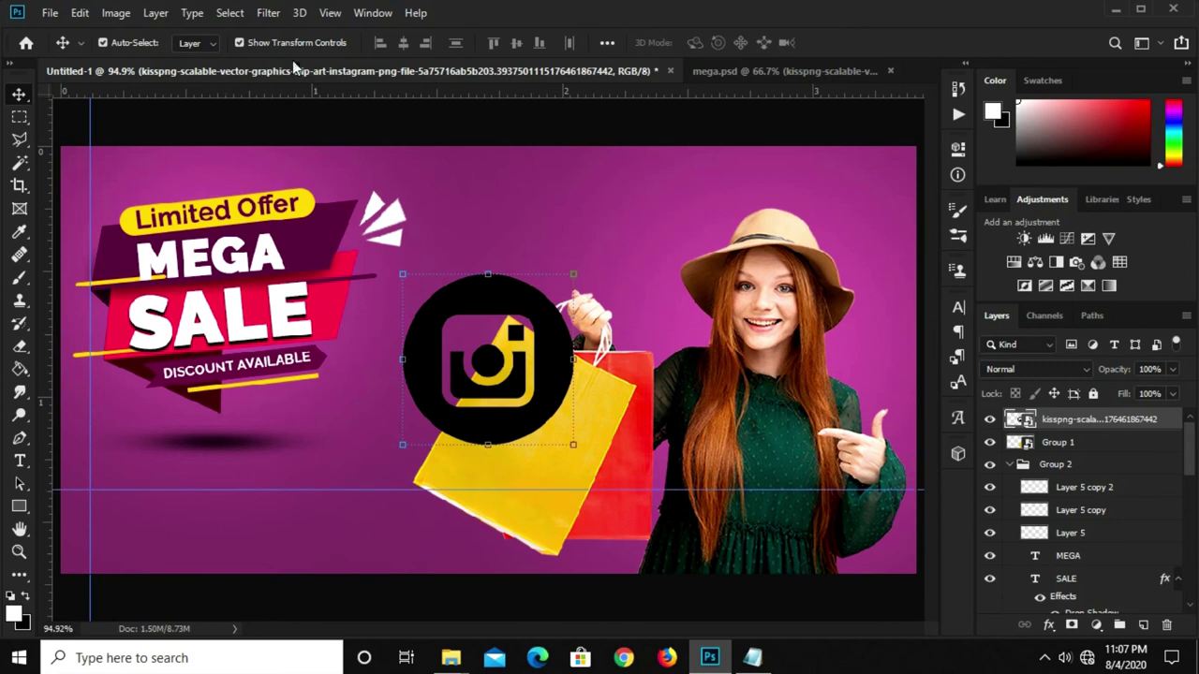
drag(292, 92, 295, 517)
drag(557, 303, 530, 401)
mouse_move(460, 352)
mouse_down()
mouse_move(469, 488)
mouse_move(121, 504)
mouse_move(152, 536)
mouse_move(119, 504)
mouse_move(104, 509)
mouse_up()
scroll(112, 496, up, 2)
key(Return)
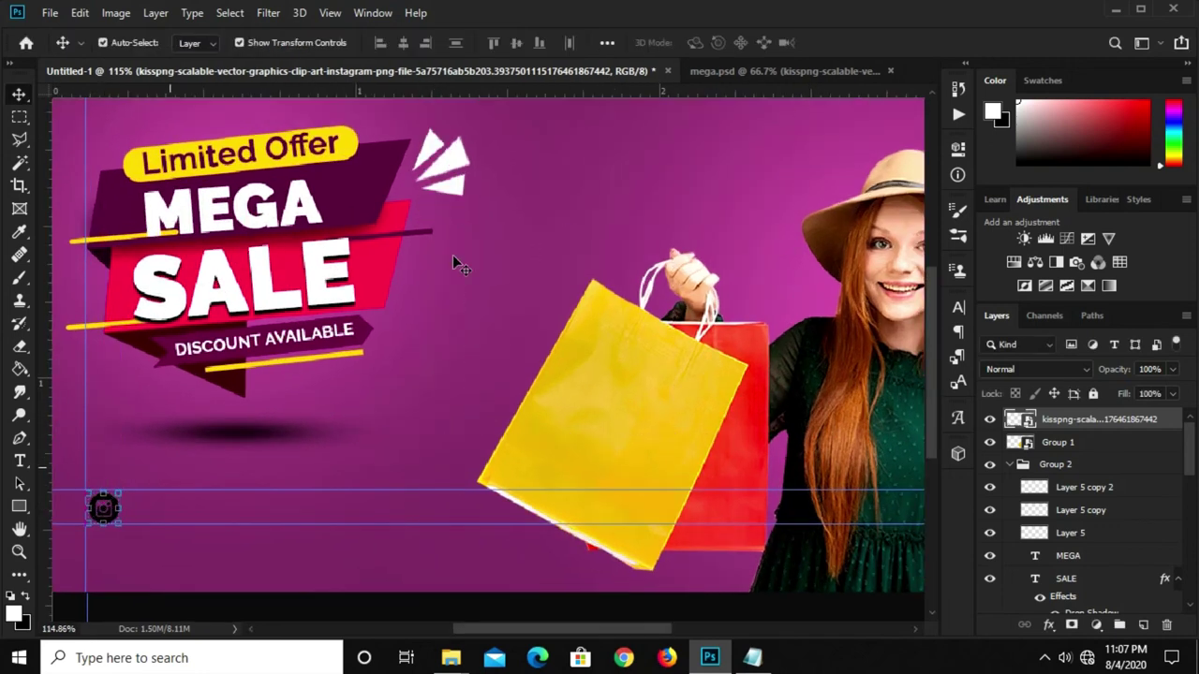
click(730, 71)
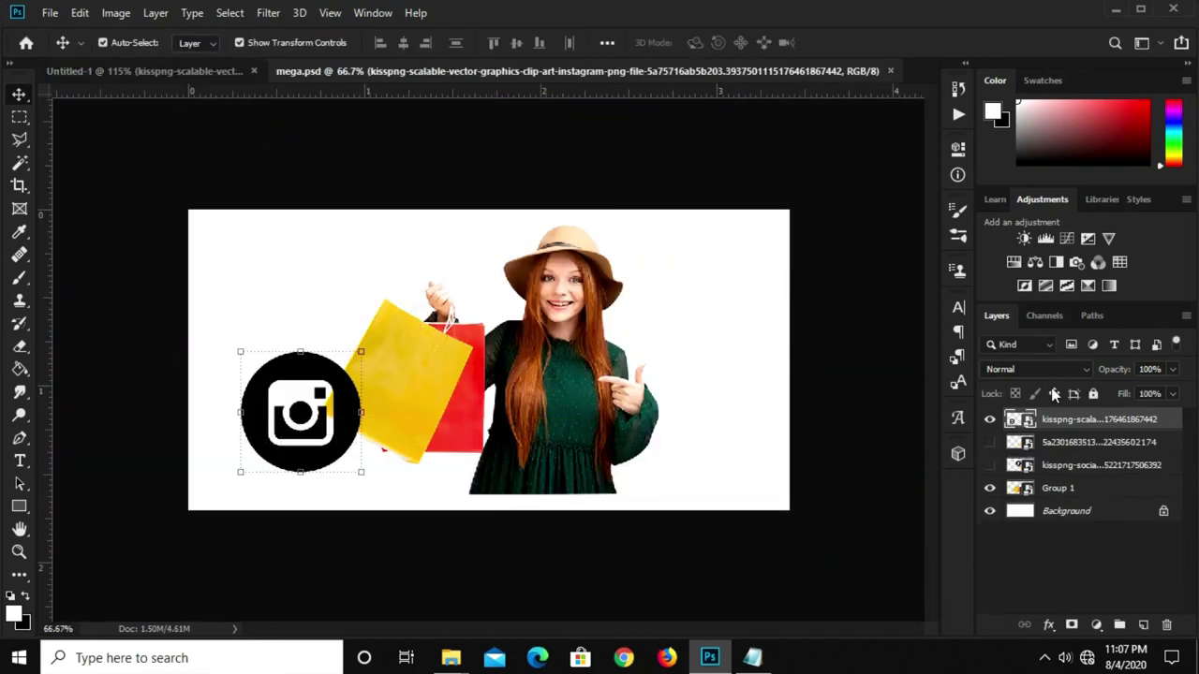
Show the Twitter and Facebook layers in mega.psd and copy the Twitter icon into the banner
click(989, 442)
click(989, 464)
click(602, 281)
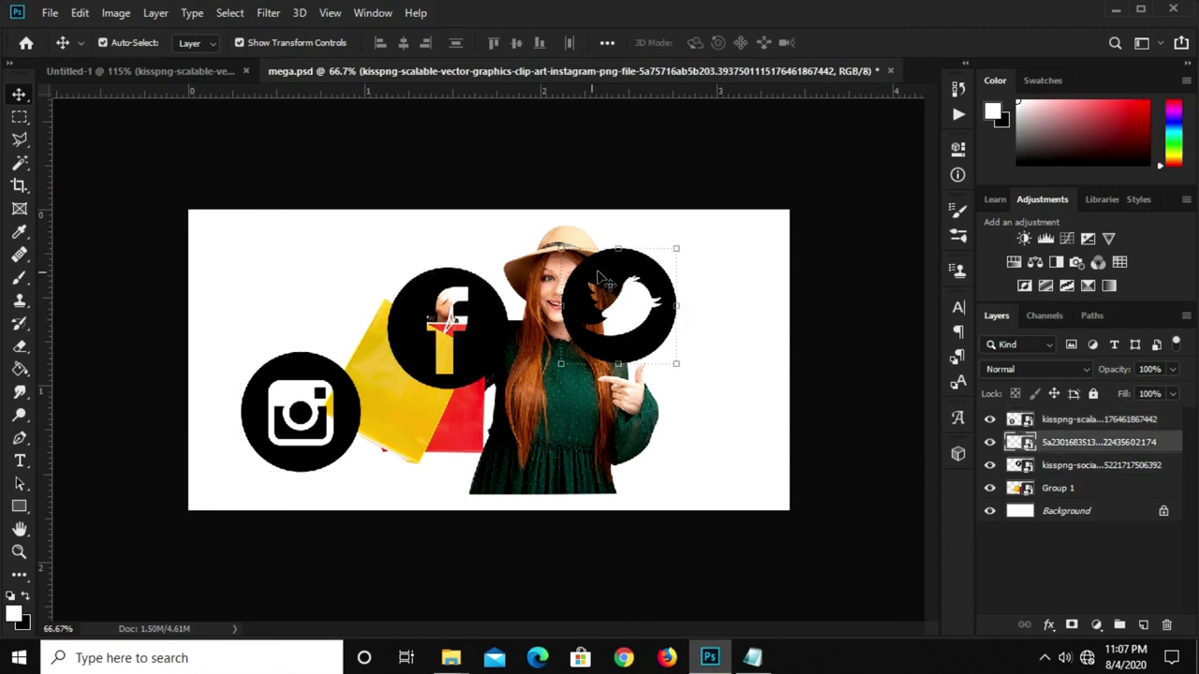
drag(618, 272, 262, 501)
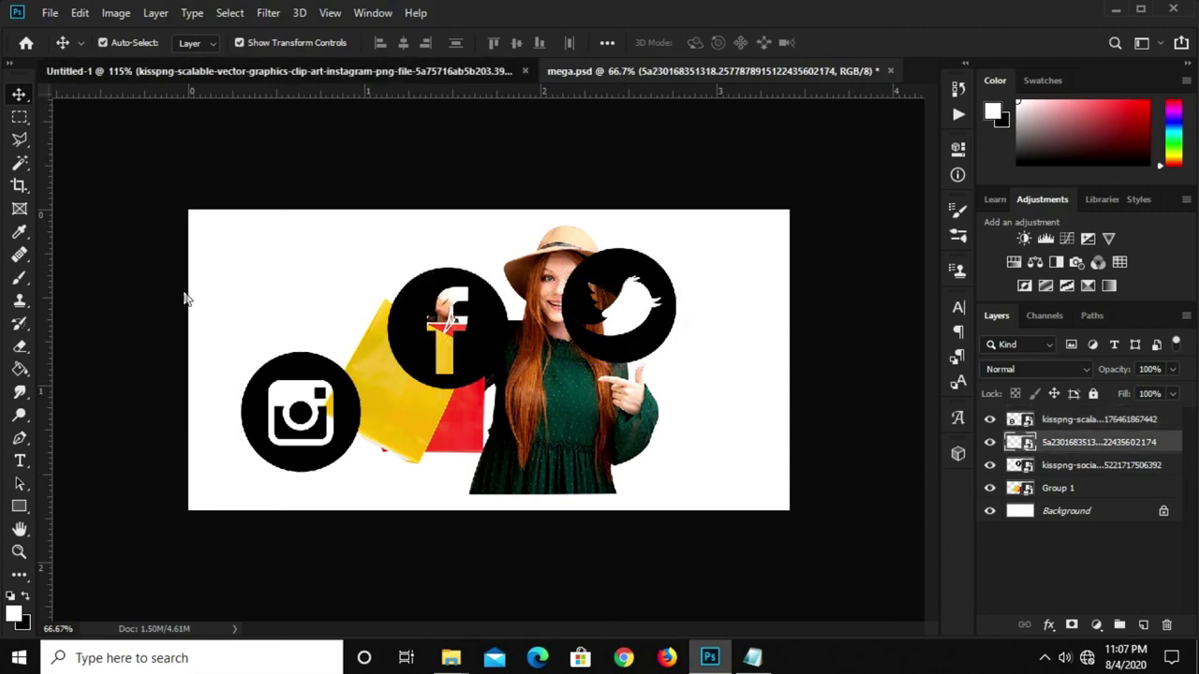
Scale the Twitter icon down to icon size and nudge it left beside Instagram
key(ctrl+t)
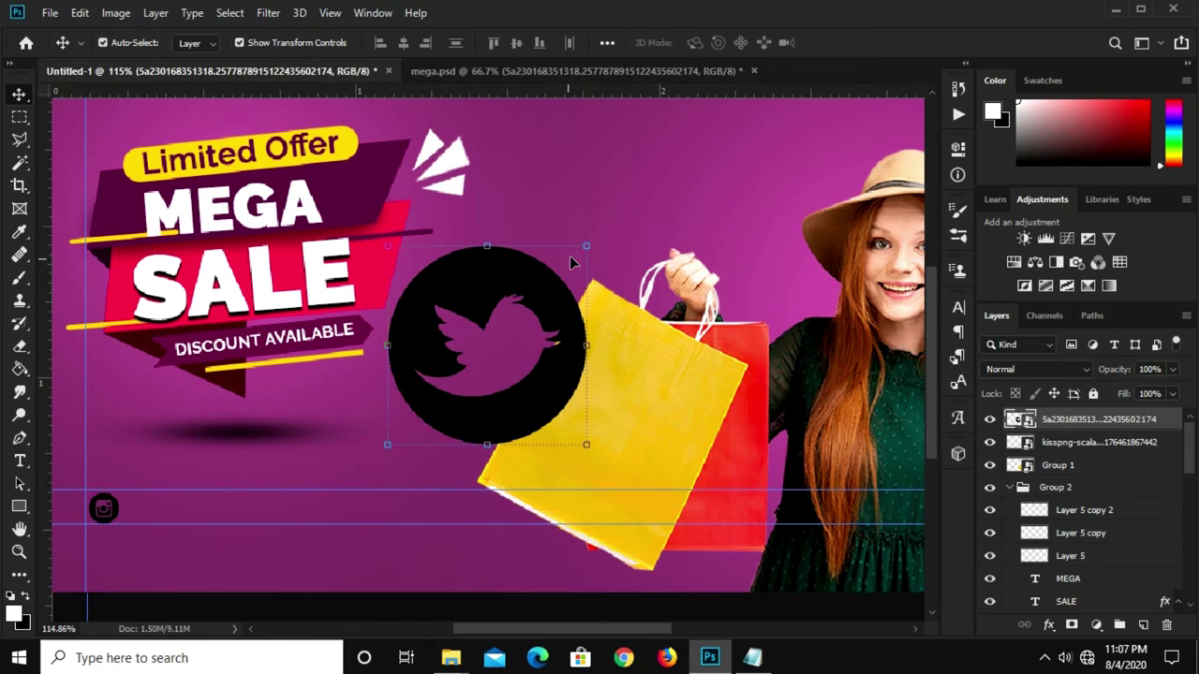
mouse_move(580, 259)
mouse_down()
mouse_move(478, 342)
mouse_move(467, 327)
mouse_up()
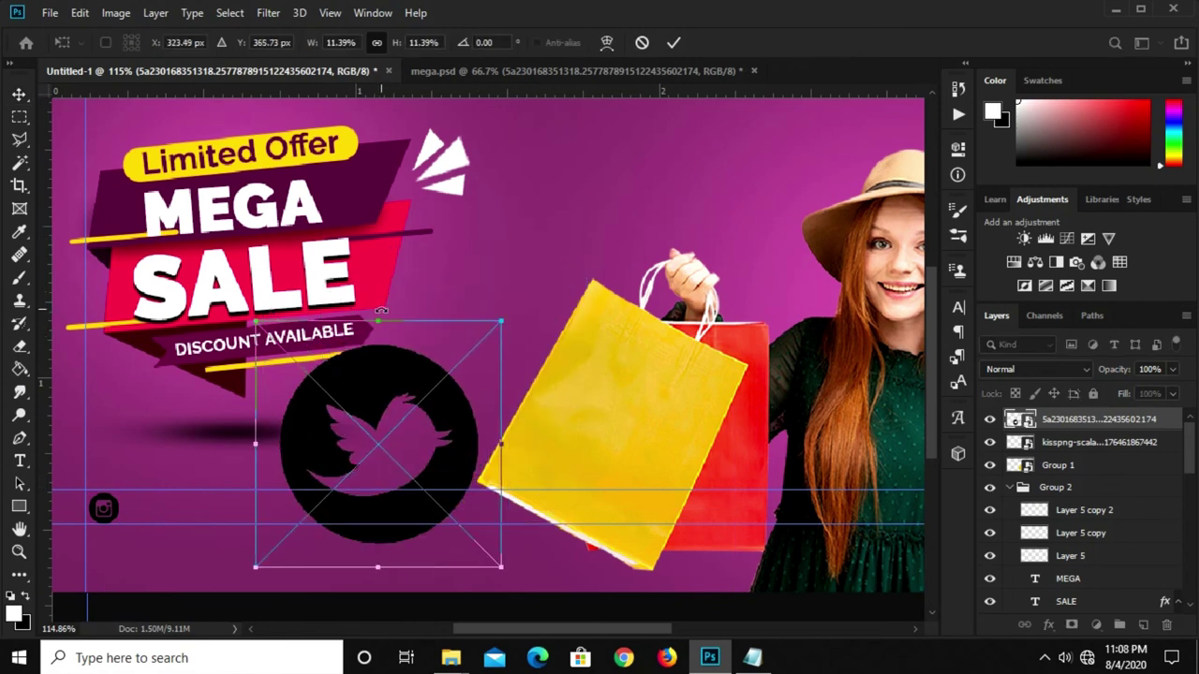
mouse_move(376, 324)
mouse_down()
mouse_move(376, 536)
mouse_move(126, 530)
mouse_up()
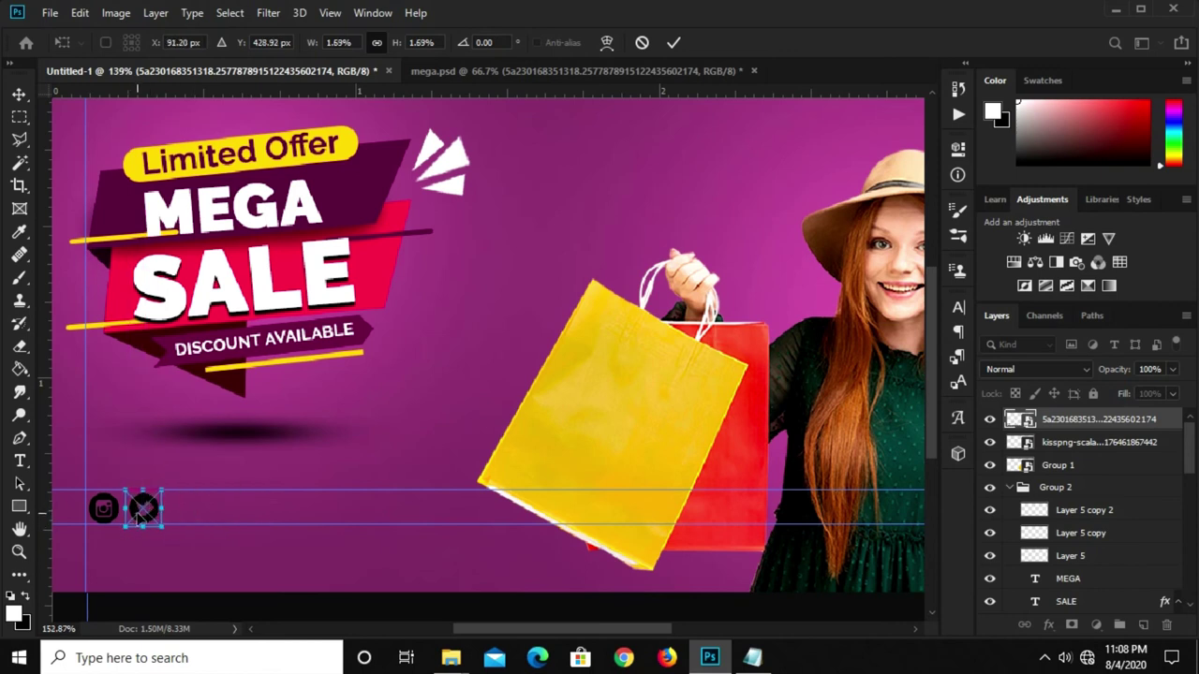
scroll(131, 524, up, 2)
drag(173, 470, 174, 473)
key(Return)
key(Left)
key(Left)
key(Left)
key(Left)
Copy the Facebook icon from mega.psd into the banner and shrink it to icon size
click(580, 71)
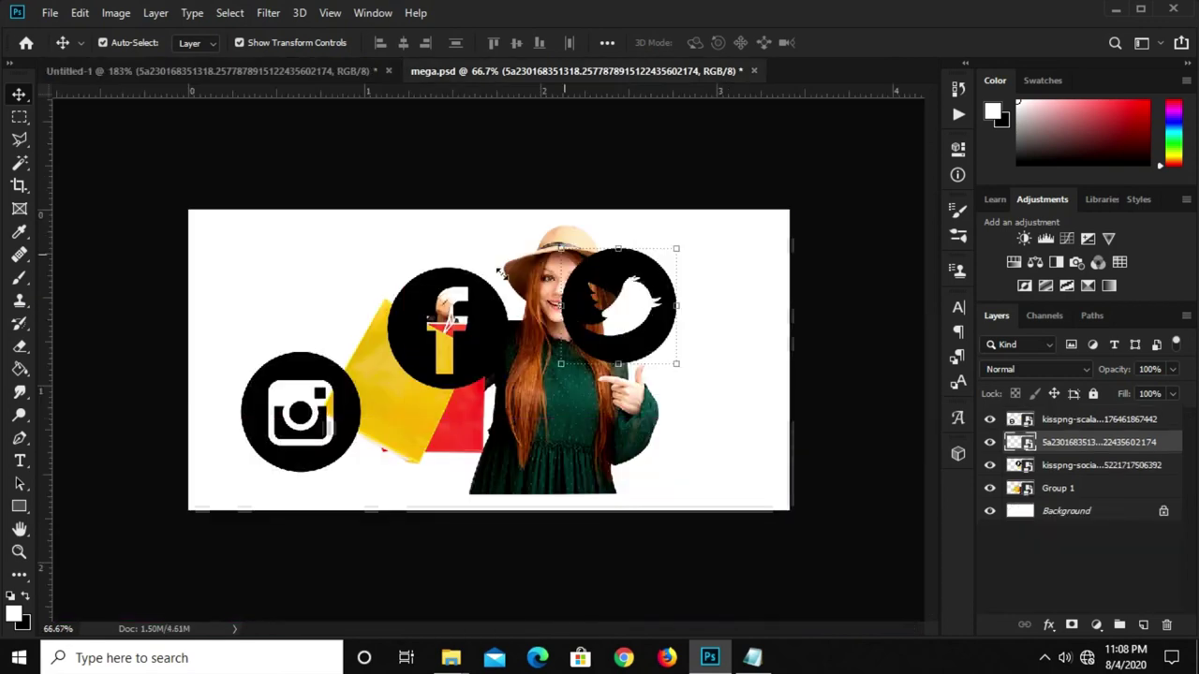
click(447, 309)
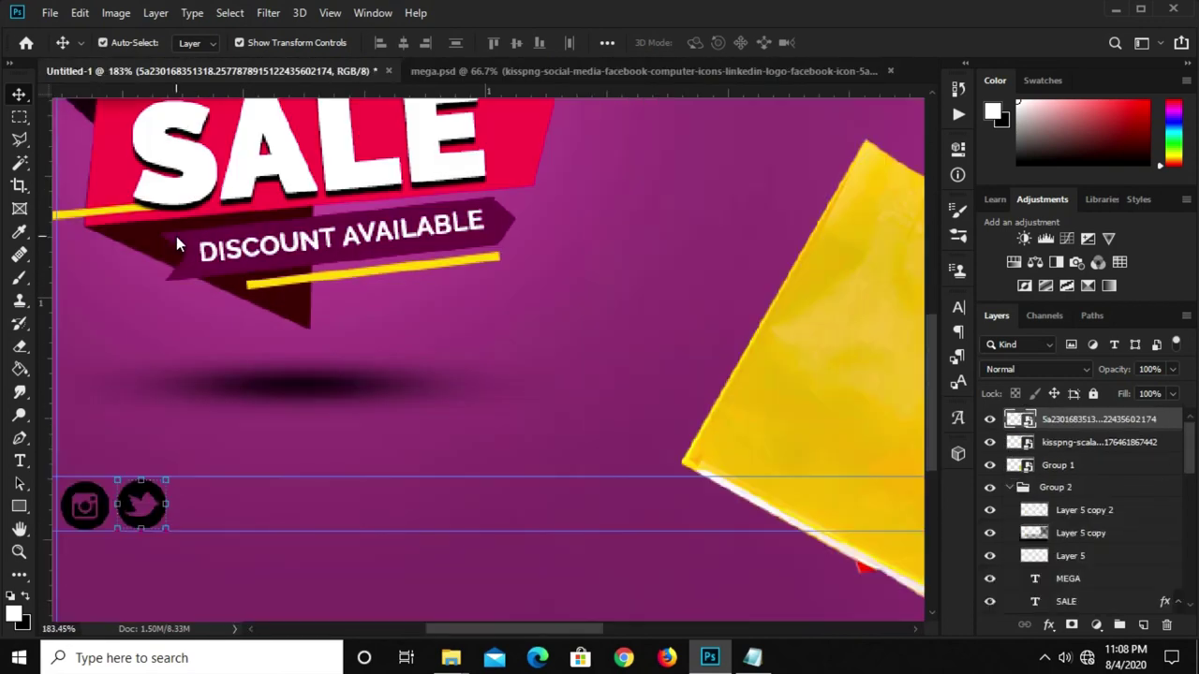
drag(168, 77, 518, 233)
key(ctrl+t)
mouse_move(489, 194)
mouse_down()
mouse_move(489, 459)
mouse_move(190, 518)
mouse_move(221, 507)
mouse_move(229, 527)
mouse_up()
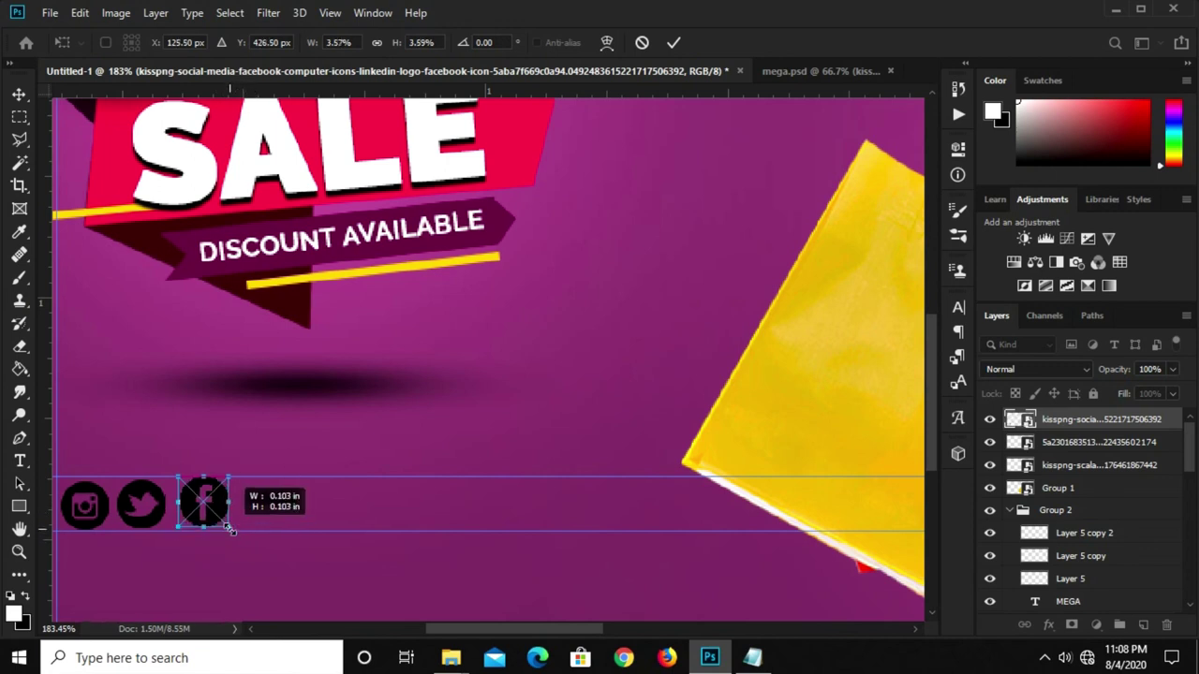
key(Return)
Line up the Facebook icon next to Twitter and select all three social icon layers
click(143, 491)
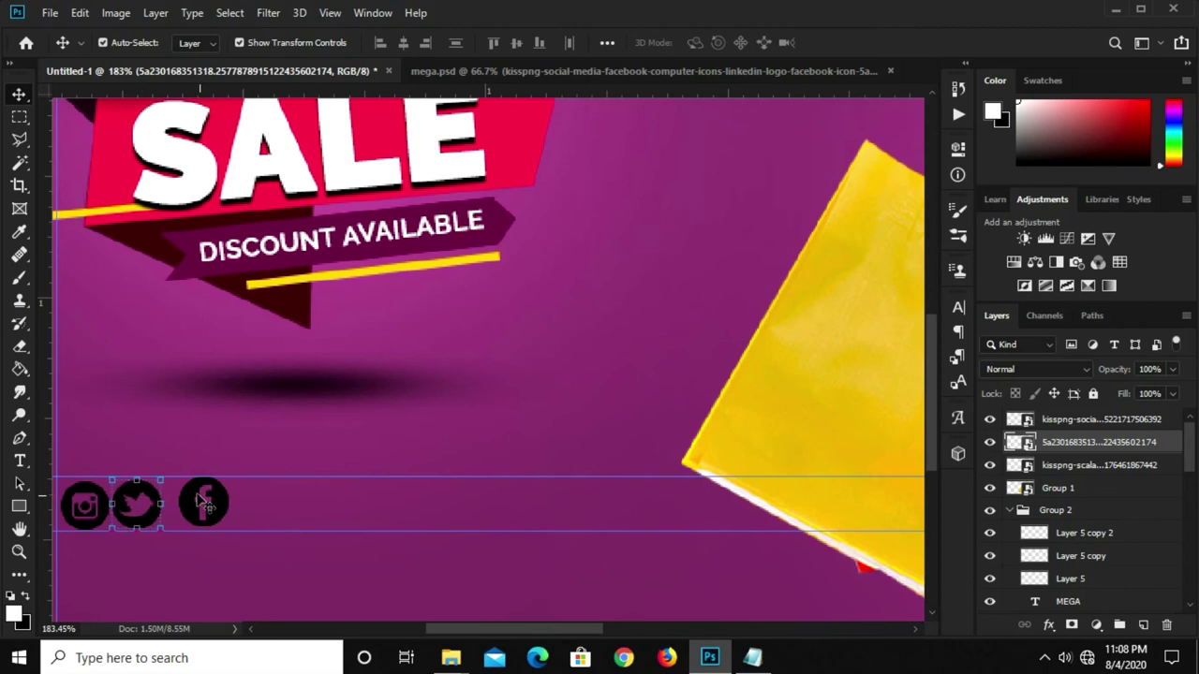
drag(194, 488, 190, 485)
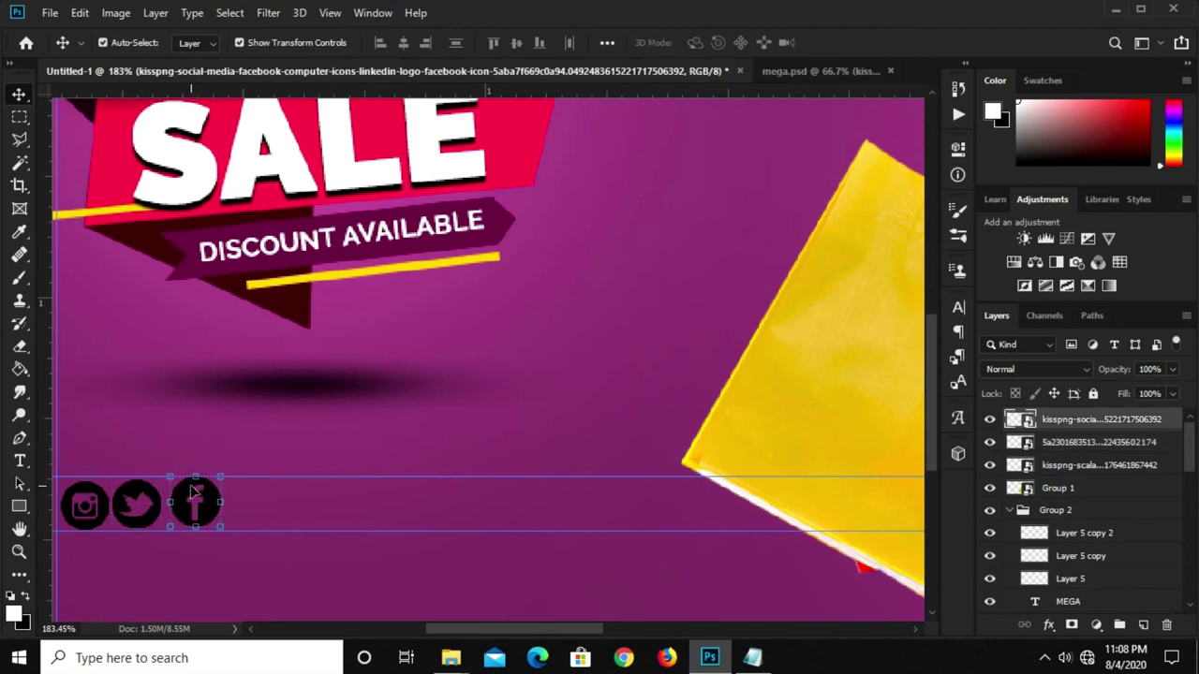
key(ctrl+0)
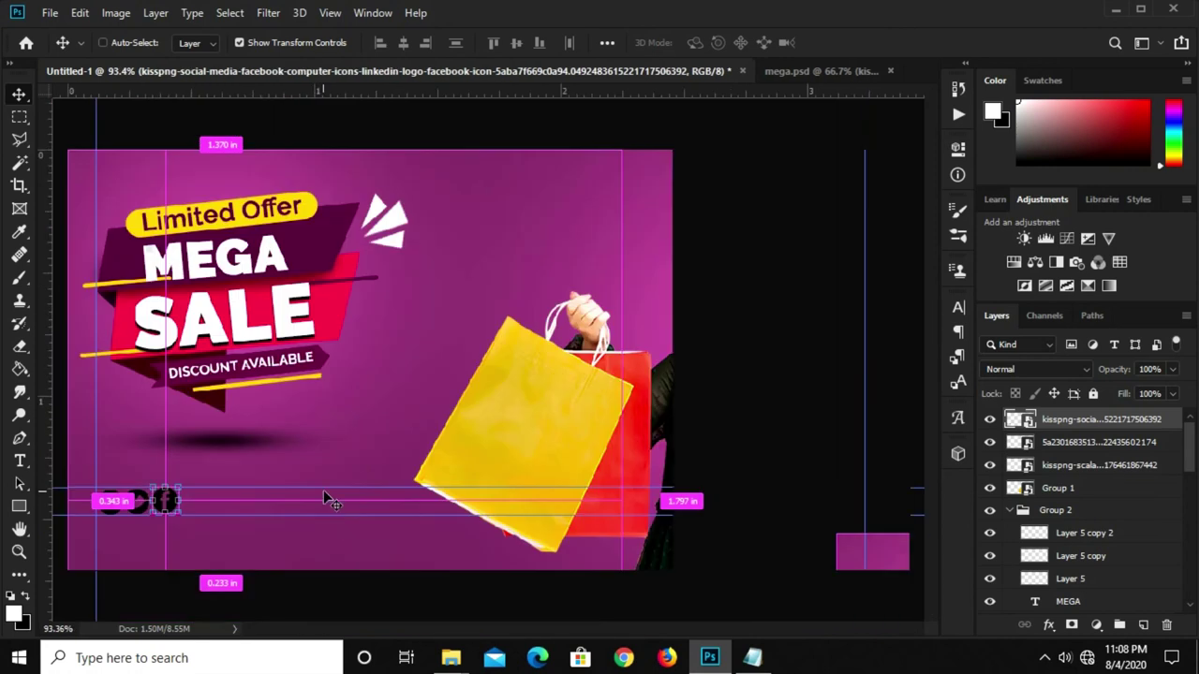
click(333, 581)
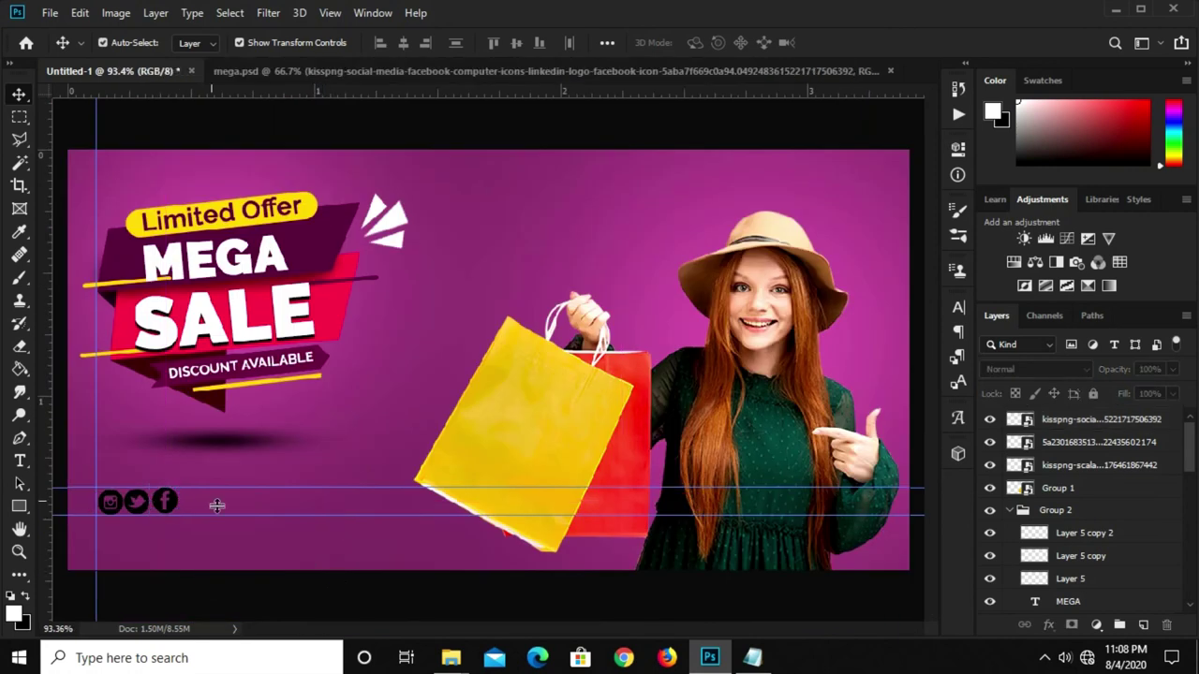
click(164, 501)
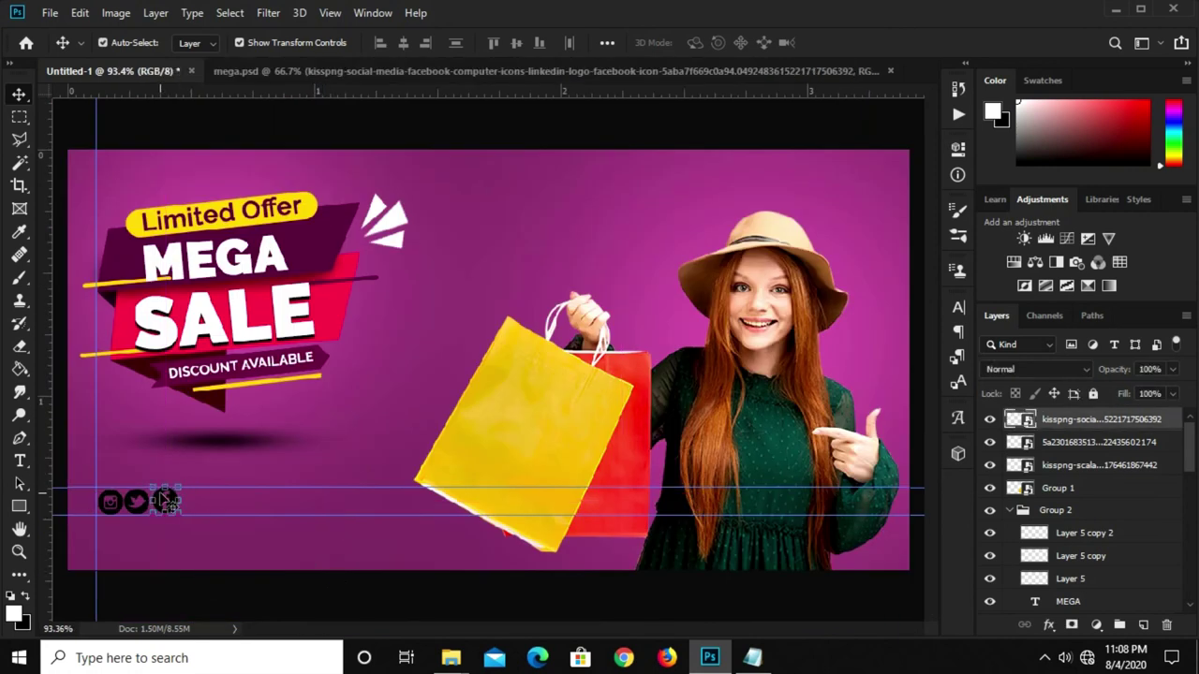
shift+click(1086, 468)
Group the three social icons as Group 3 and give it a white (#ffffff) Color Overlay
key(ctrl+g)
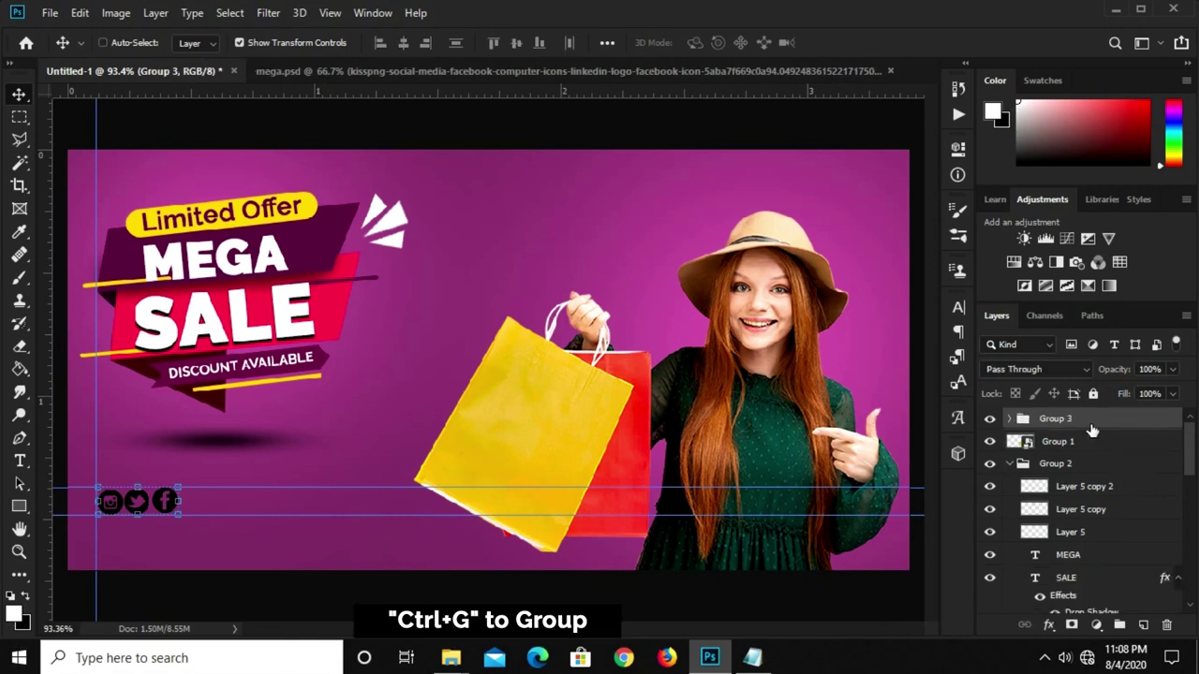
click(990, 419)
click(989, 418)
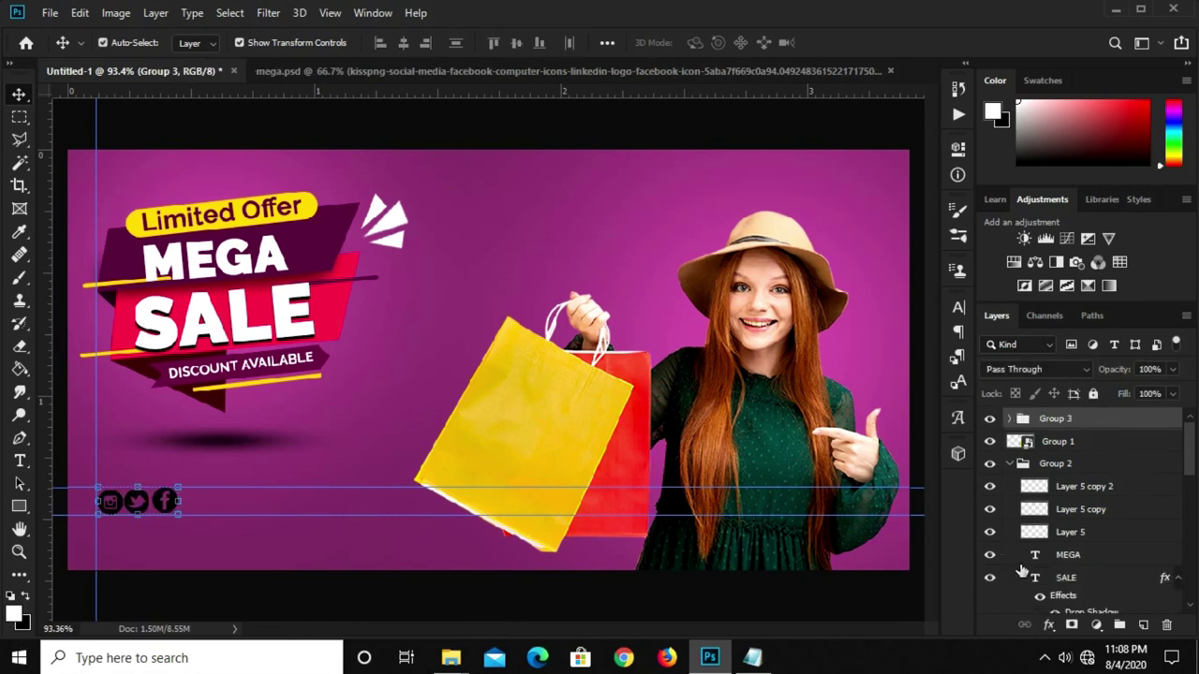
click(1049, 625)
click(1052, 459)
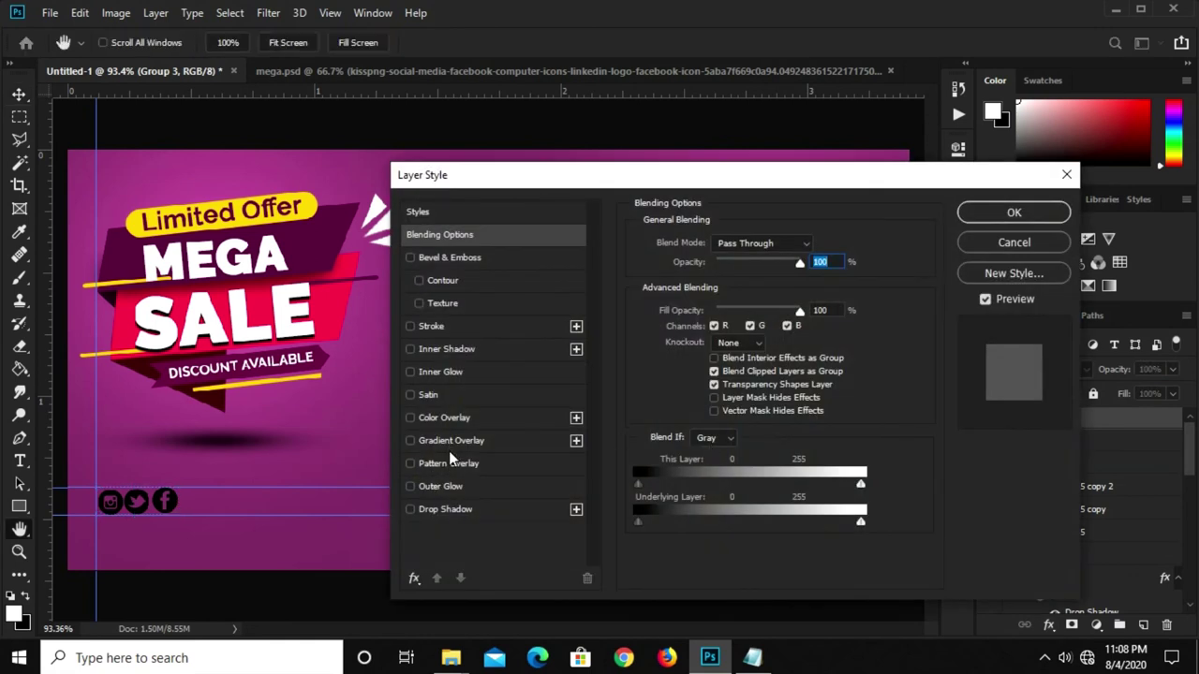
click(451, 418)
click(811, 244)
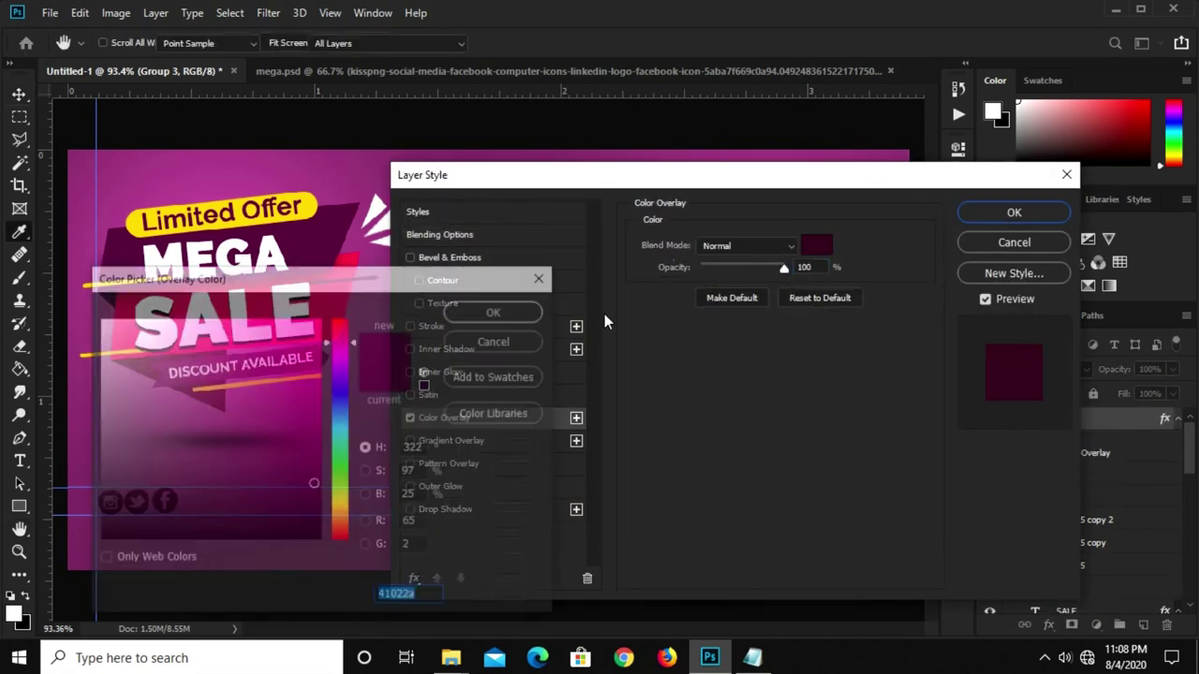
text(ffffff)
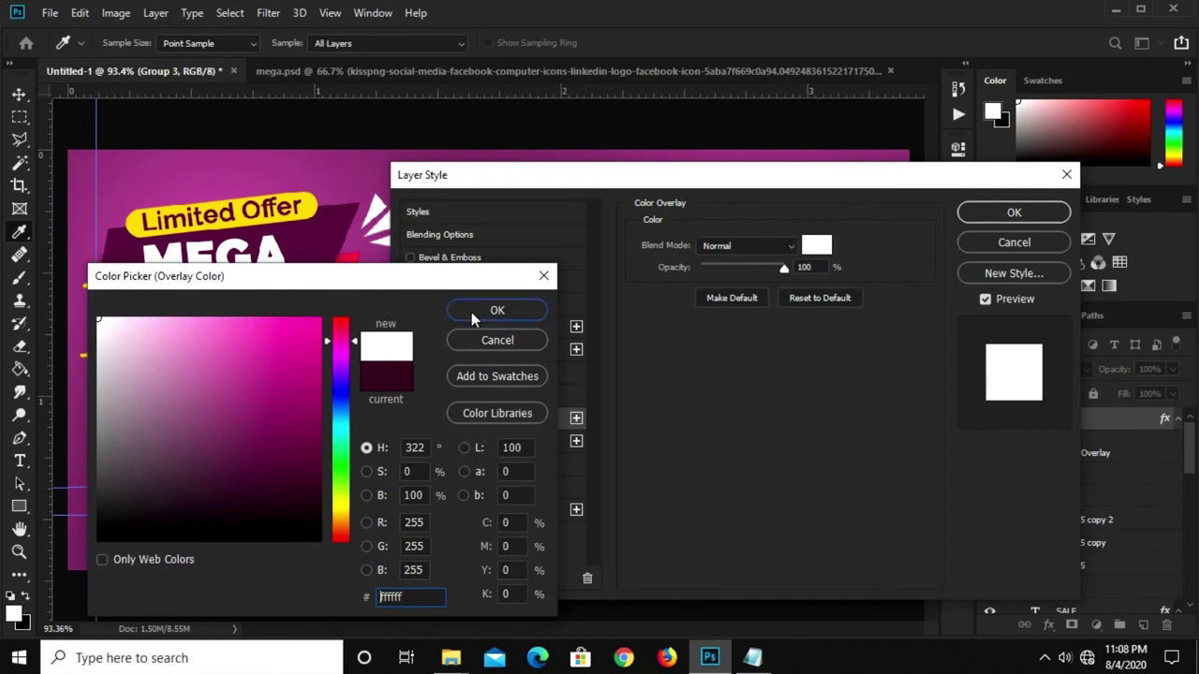
click(472, 314)
click(964, 215)
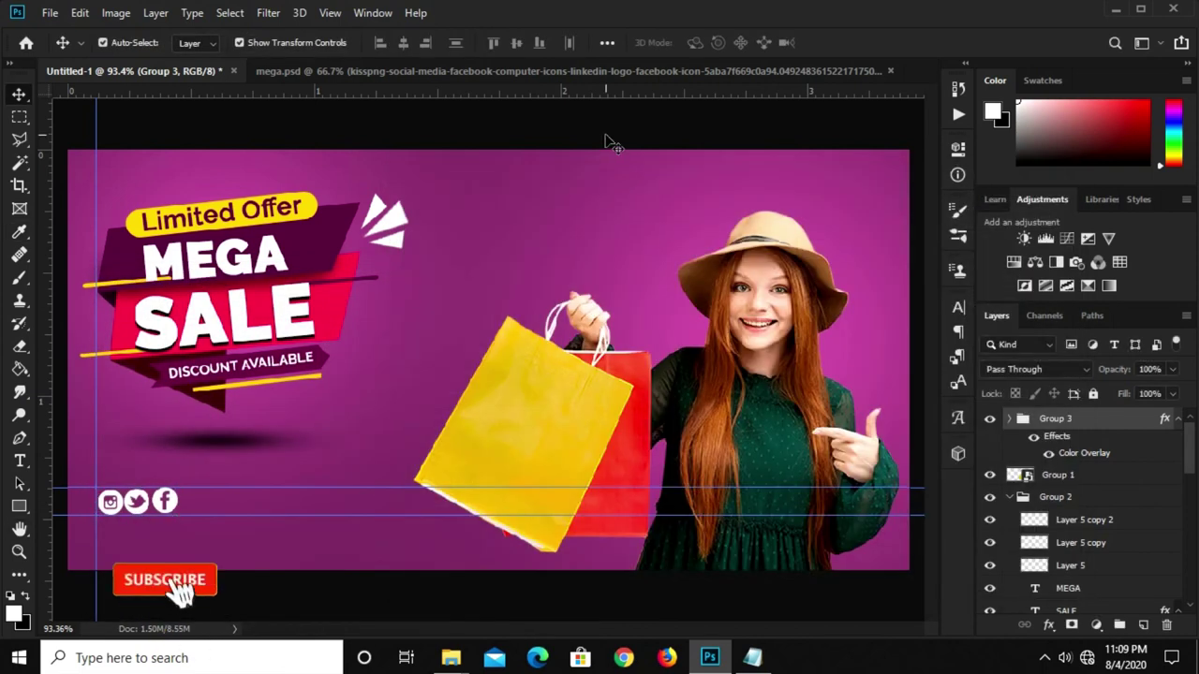
click(610, 144)
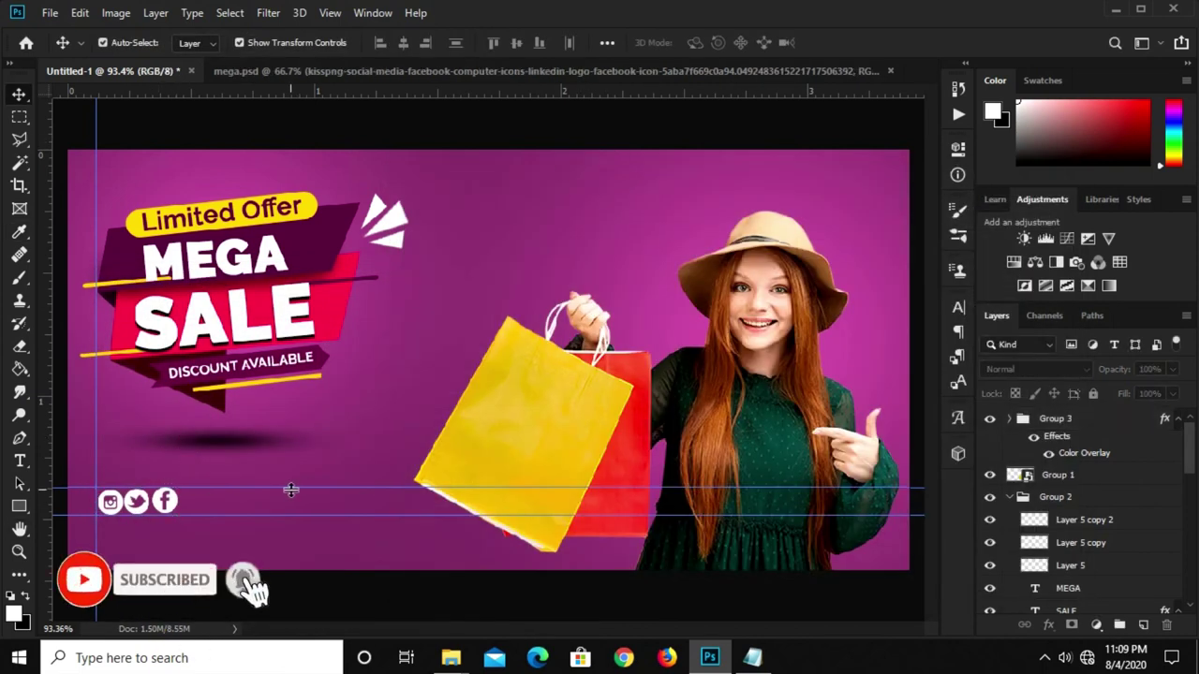
Scale the Group 3 social icons down slightly, to about 91%
click(1055, 418)
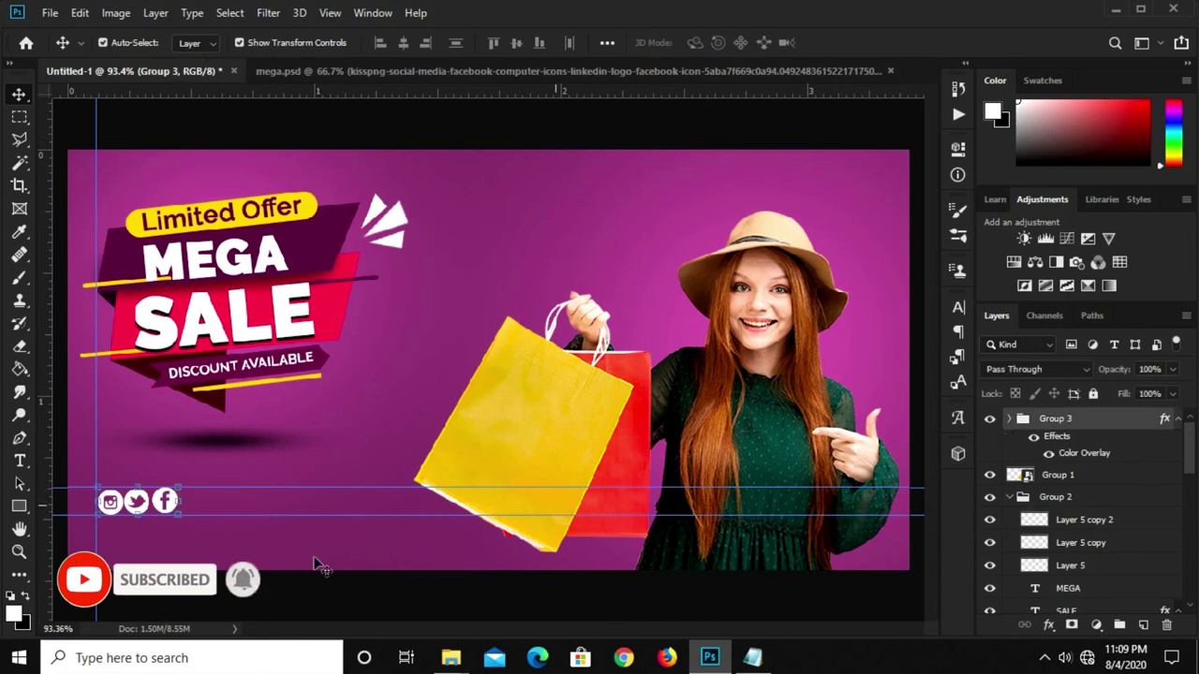
key(ctrl+t)
drag(173, 521, 170, 510)
key(Return)
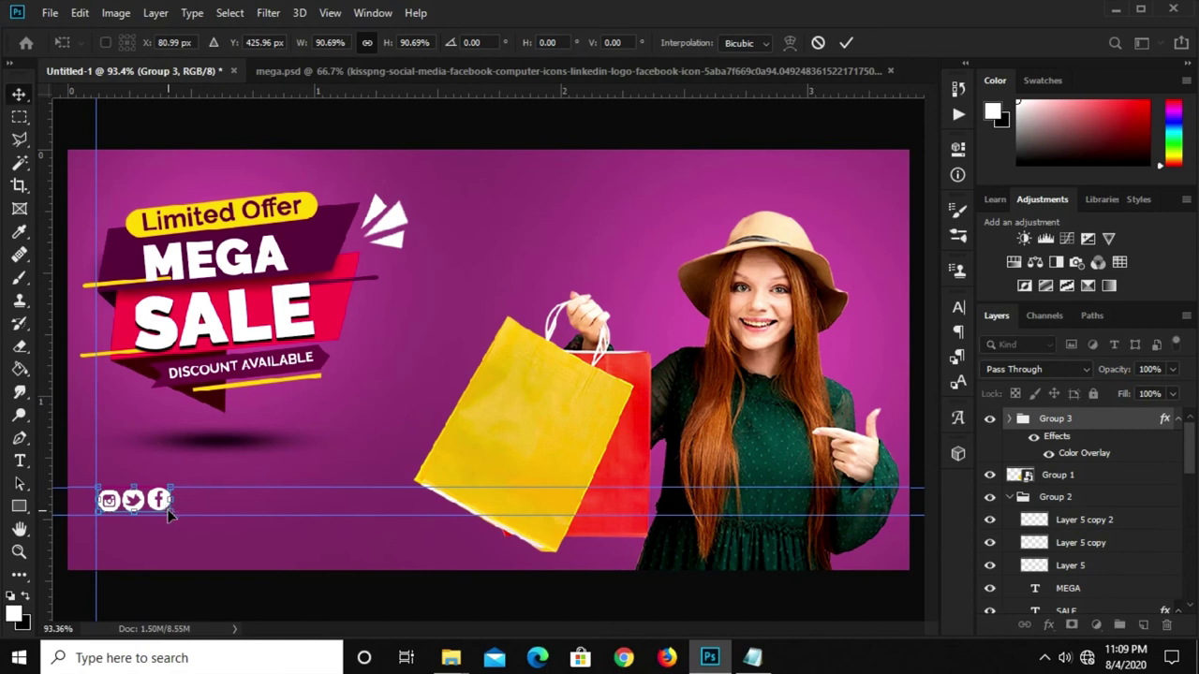
Clear all guides and nudge the social icon group slightly down
click(271, 13)
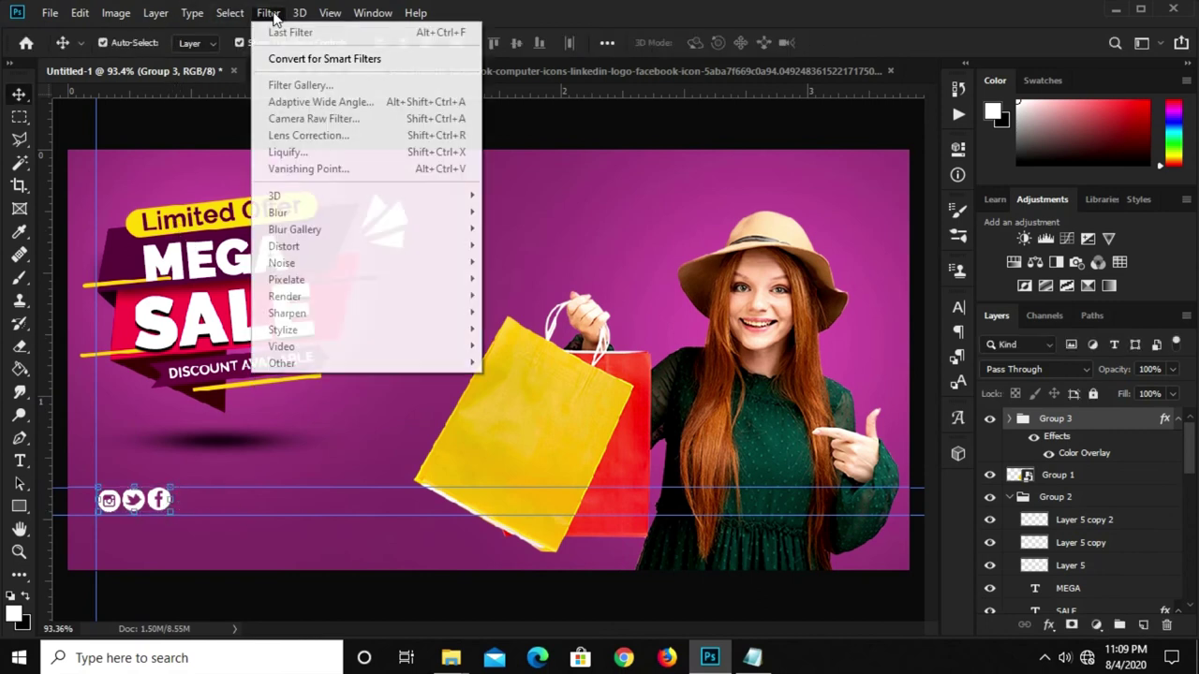
click(526, 266)
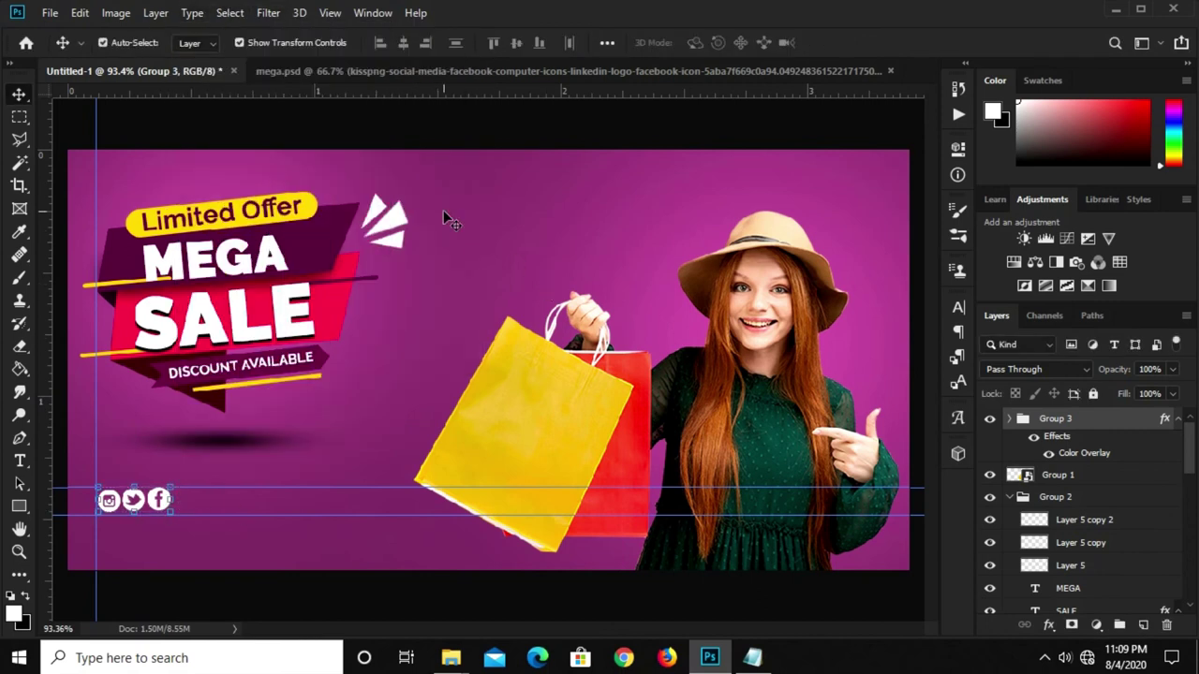
click(332, 14)
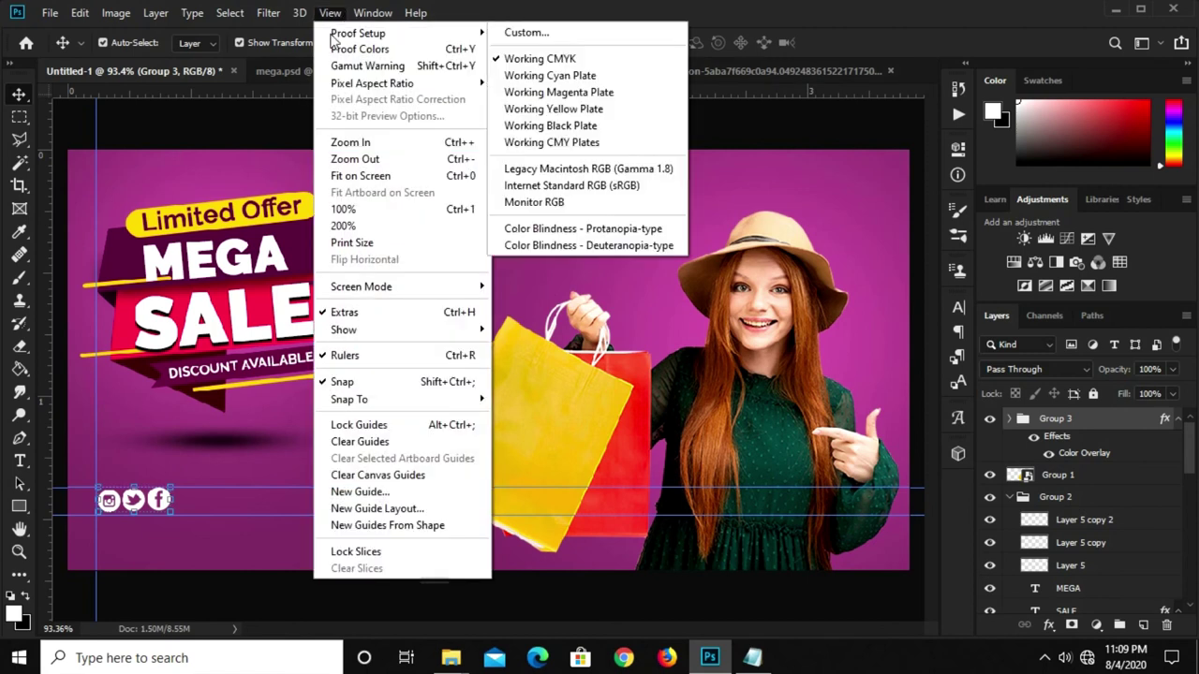
click(357, 446)
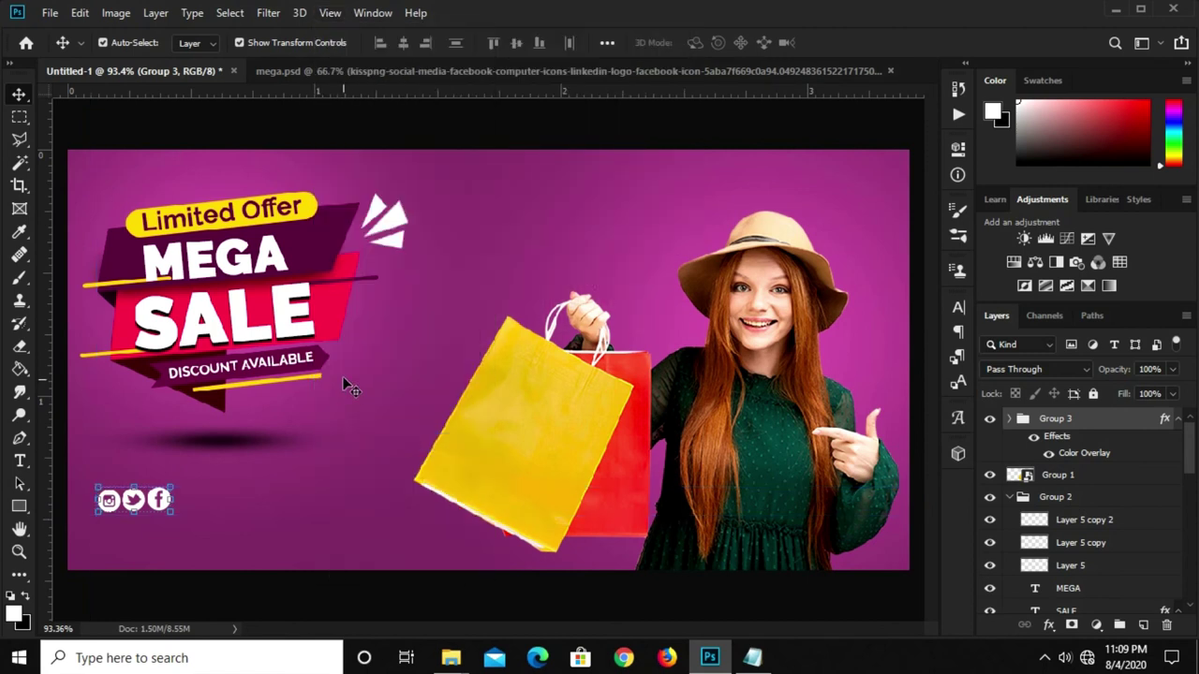
click(386, 620)
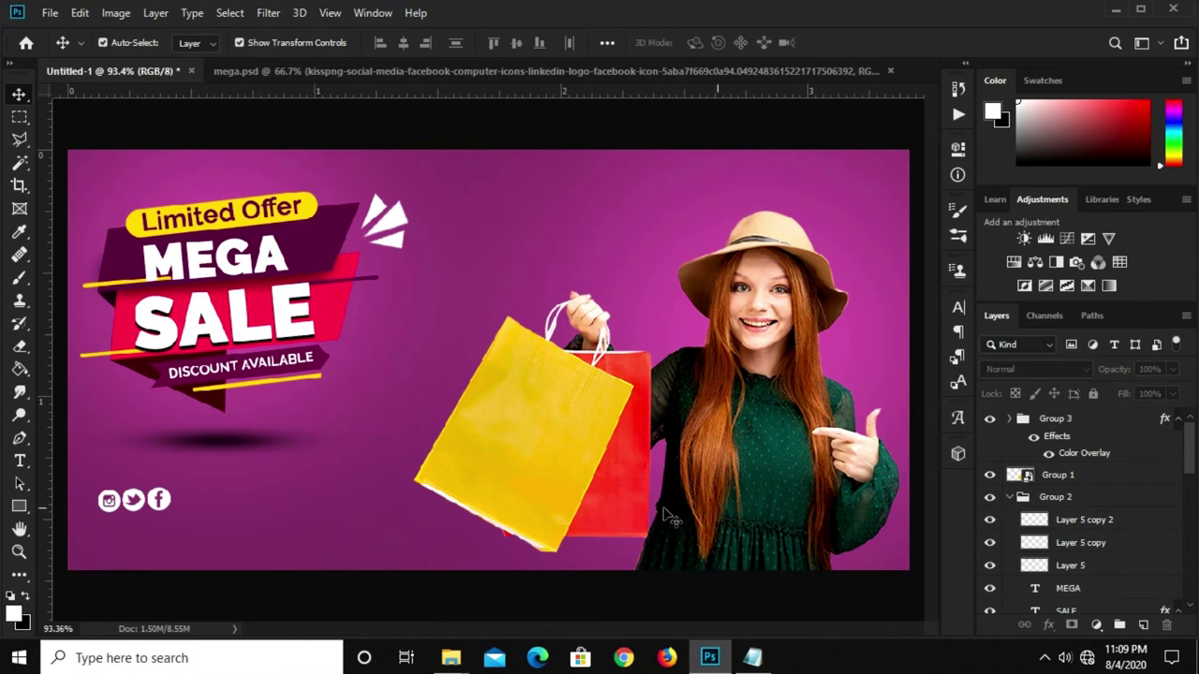
click(1059, 423)
key(Down)
key(Down)
key(Down)
key(Down)
key(Down)
key(Down)
key(Down)
key(Down)
key(Down)
key(Down)
key(Down)
key(Down)
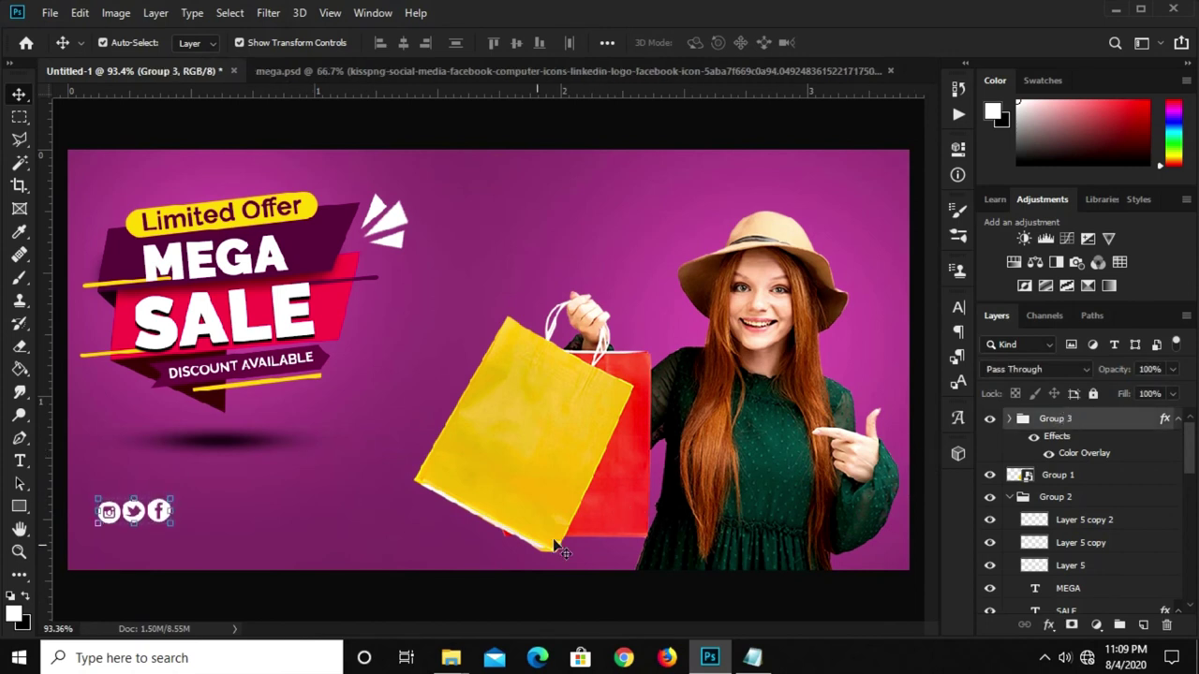
click(382, 603)
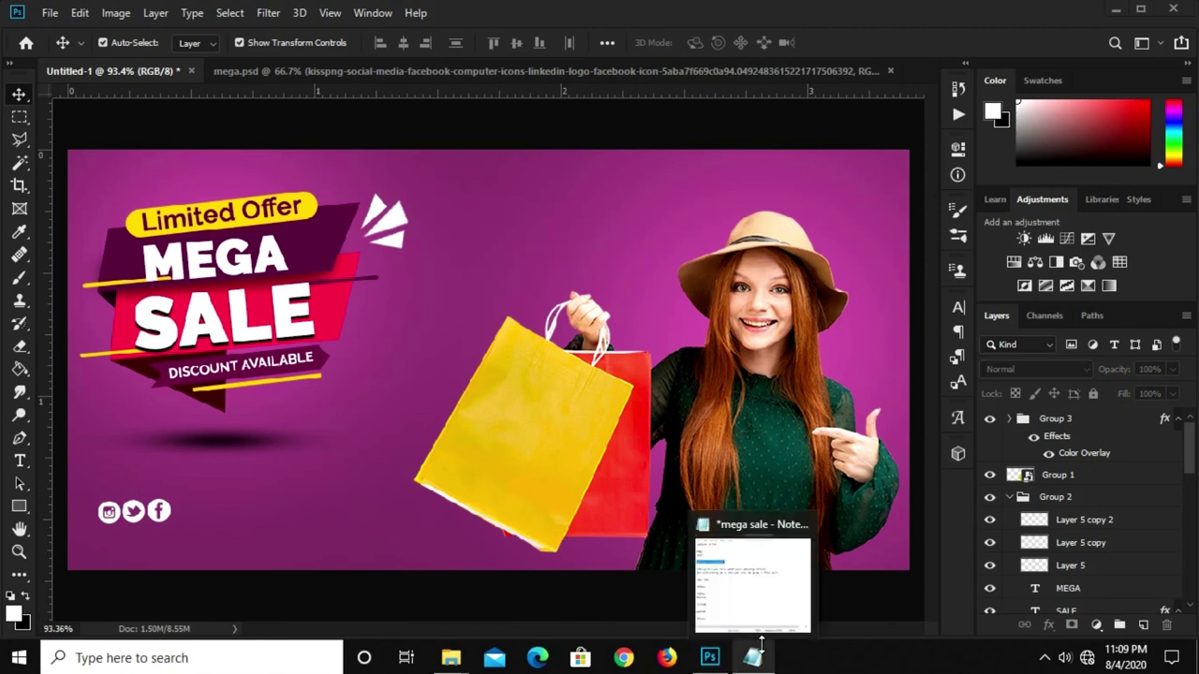
Copy the 'Coming you way this week' and 'Buy everything' promo lines from Notepad
click(761, 642)
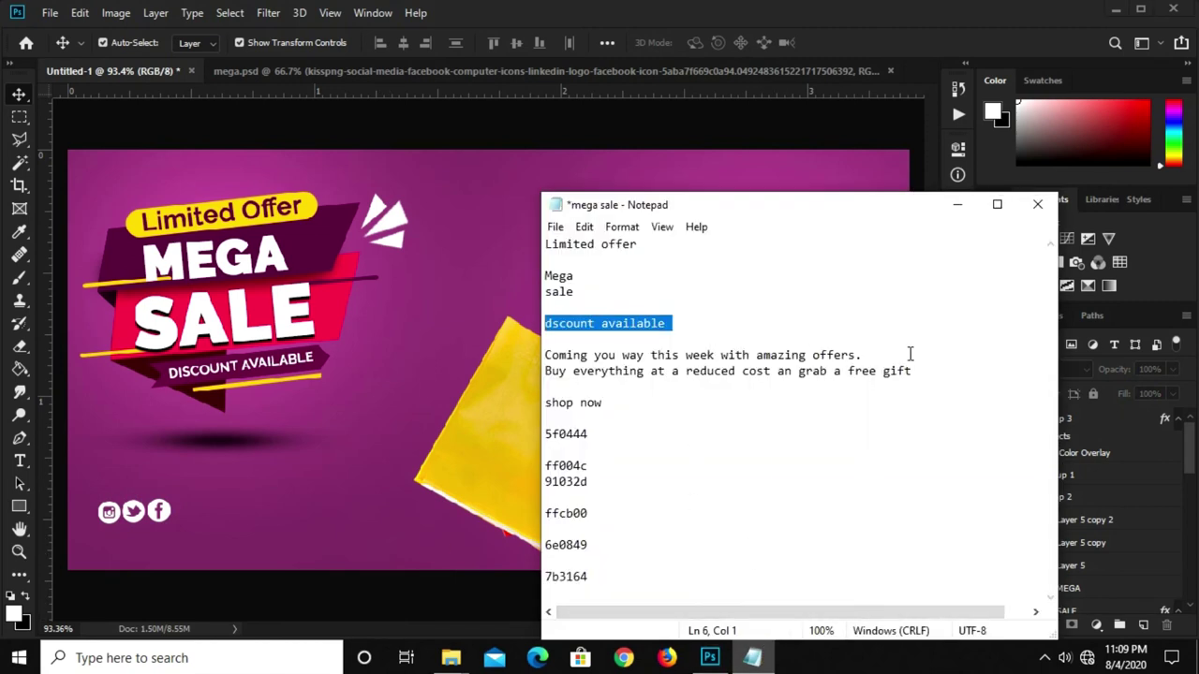
drag(918, 371, 546, 355)
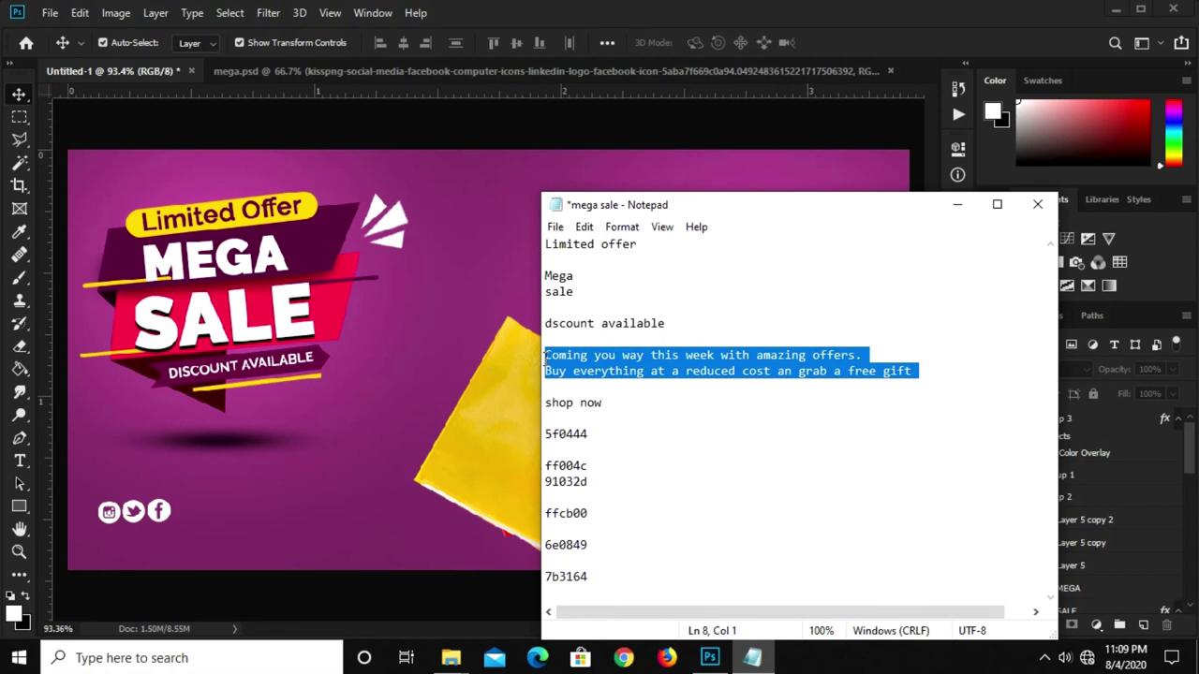
right_click(590, 357)
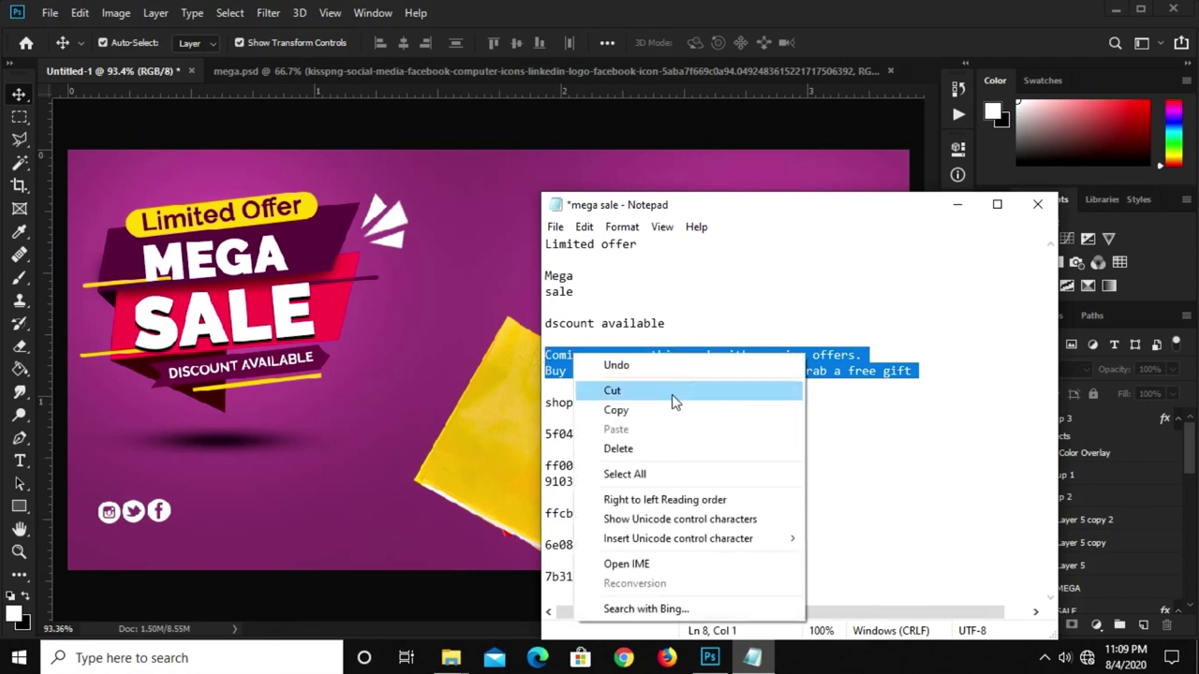
click(672, 410)
click(267, 486)
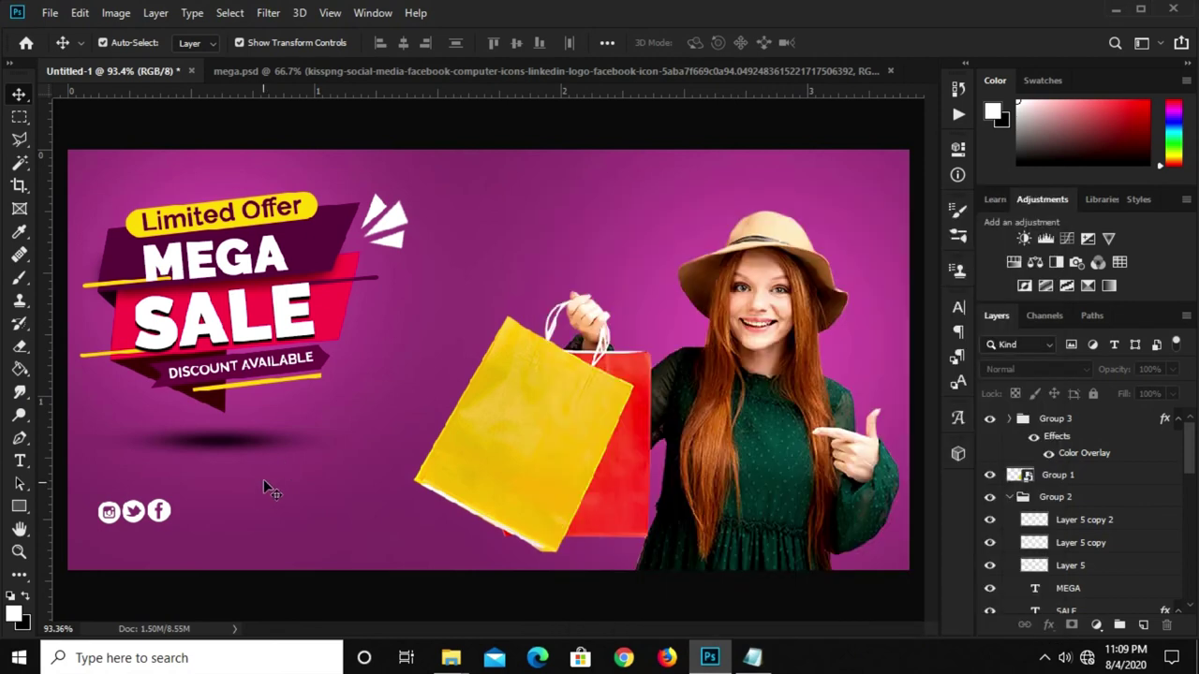
Paste the promo lines as new text above the social icons and set it to Raleway Regular
click(19, 463)
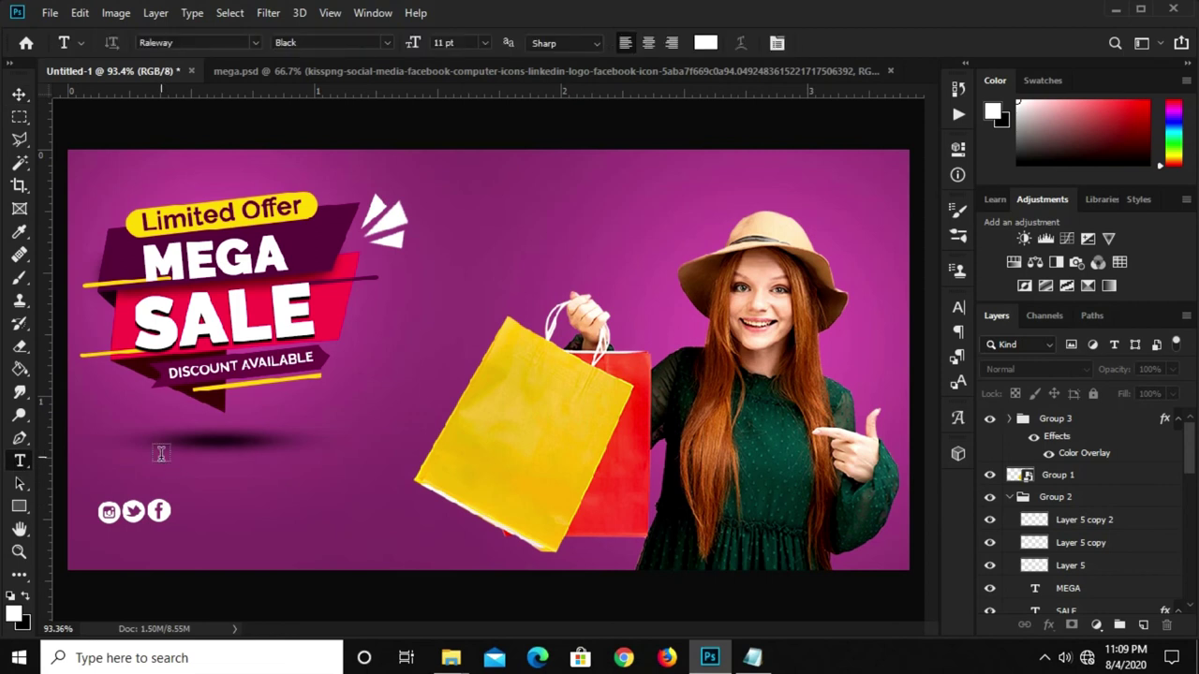
scroll(118, 460, up, 2)
scroll(115, 458, up, 2)
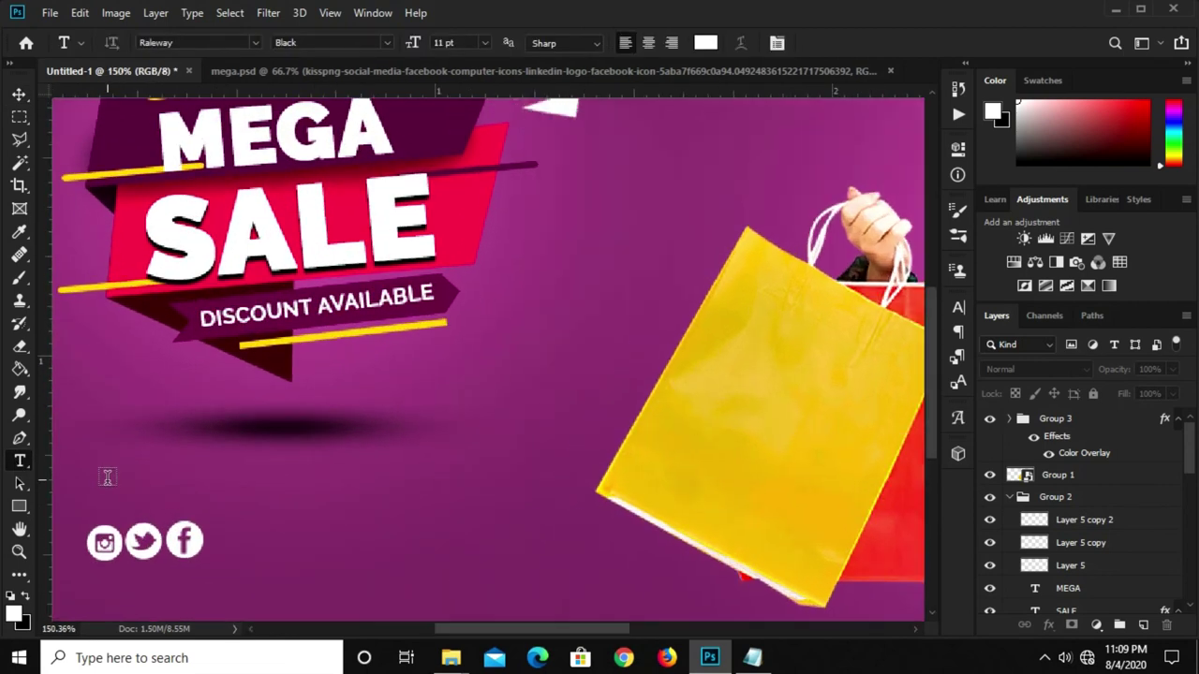
click(107, 478)
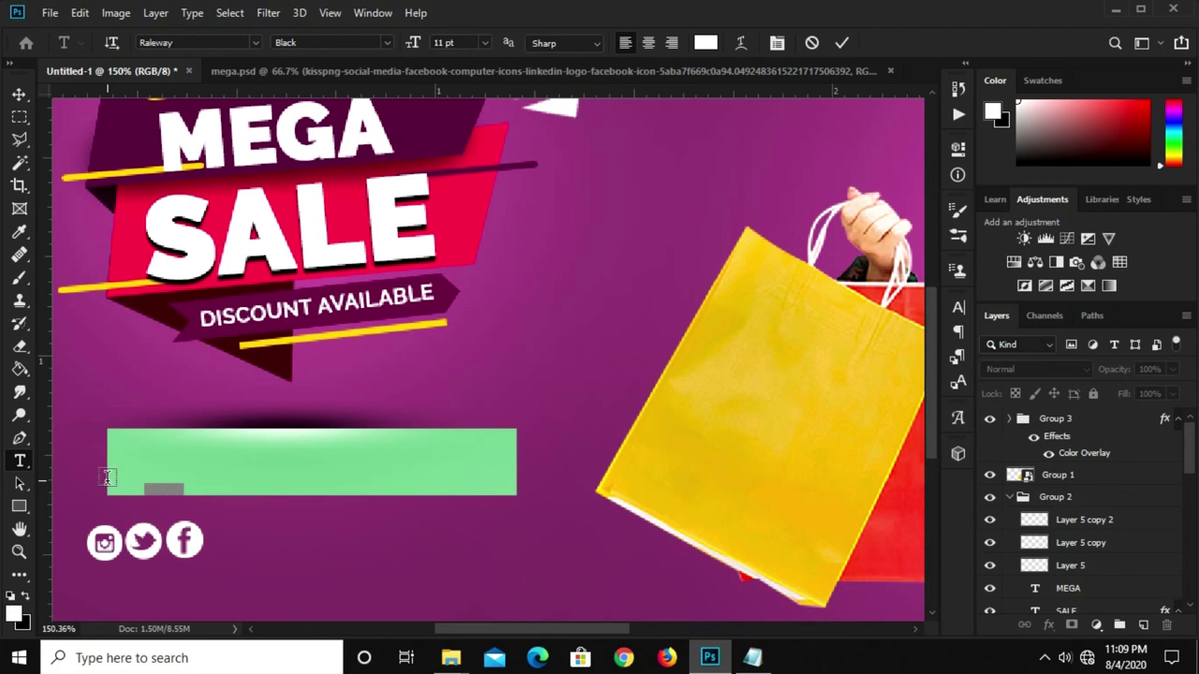
key(ctrl+v)
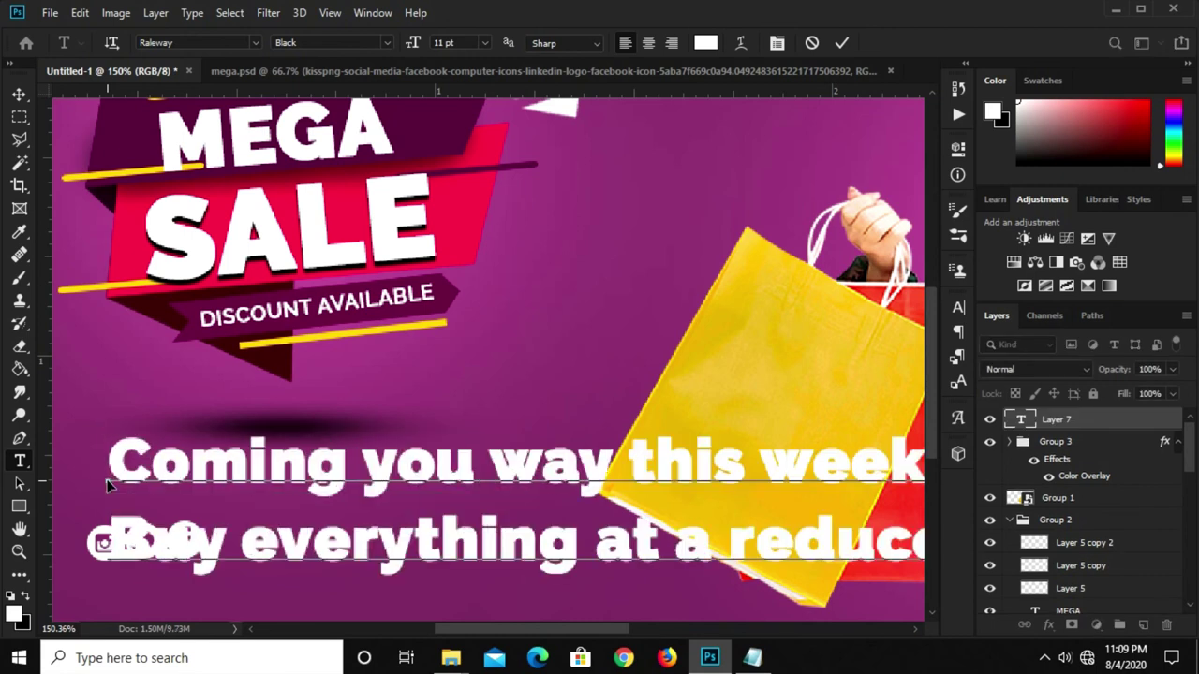
click(840, 46)
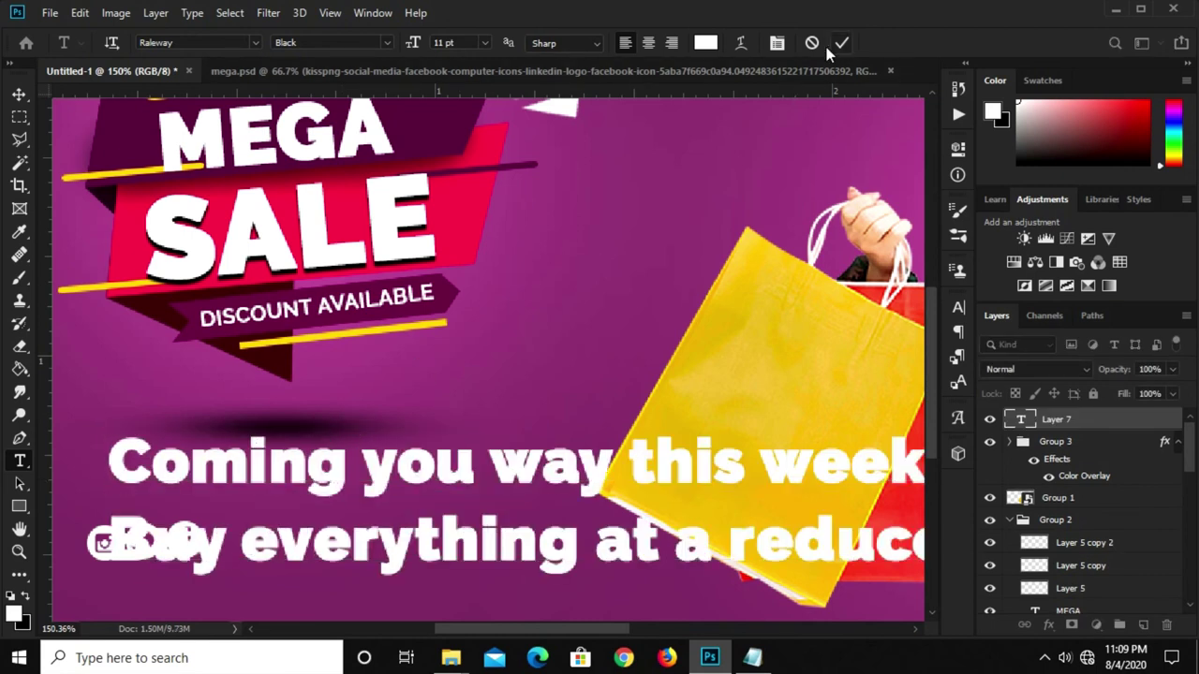
click(958, 308)
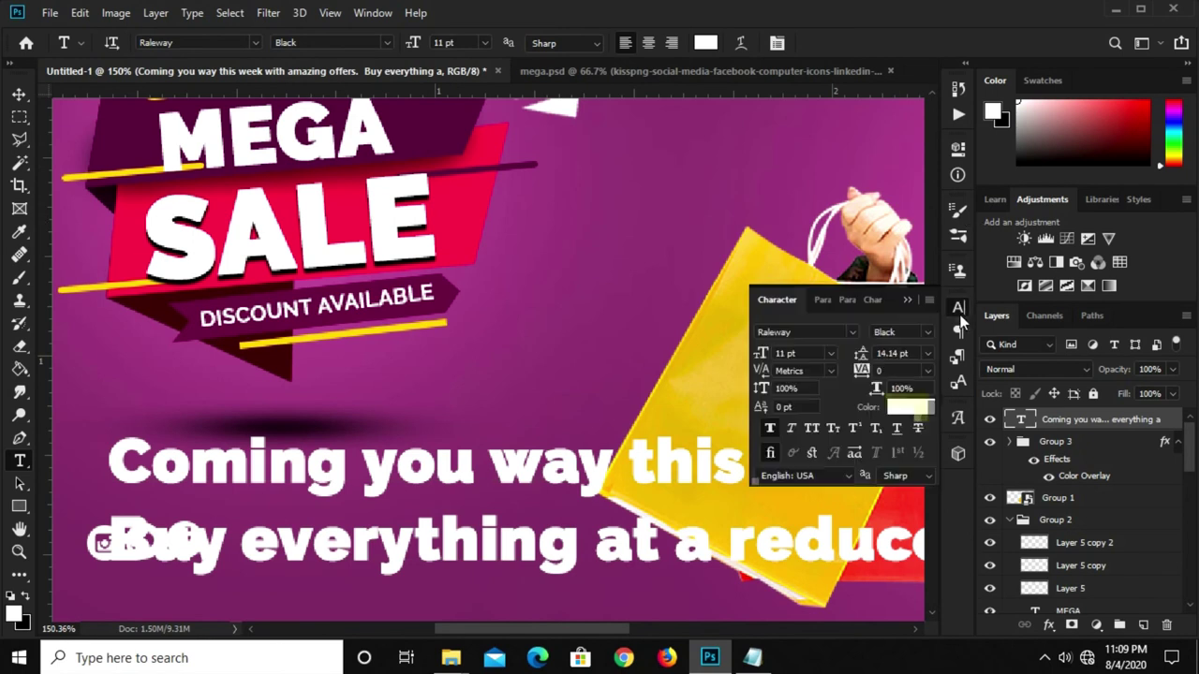
click(925, 332)
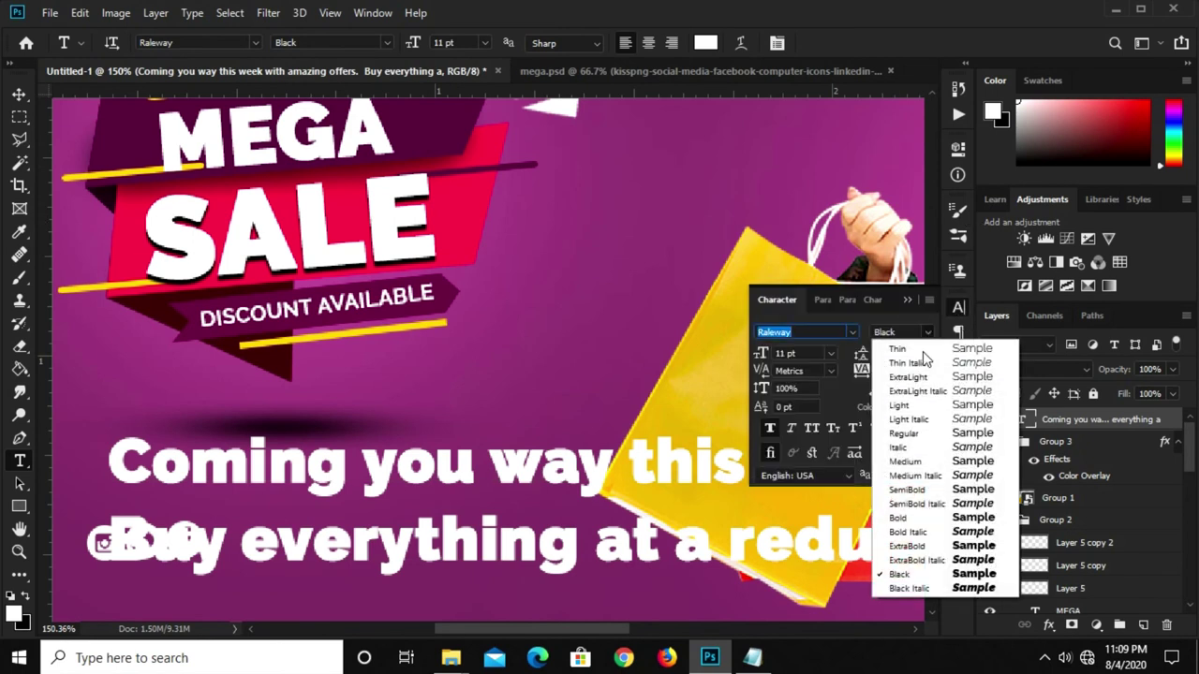
click(917, 434)
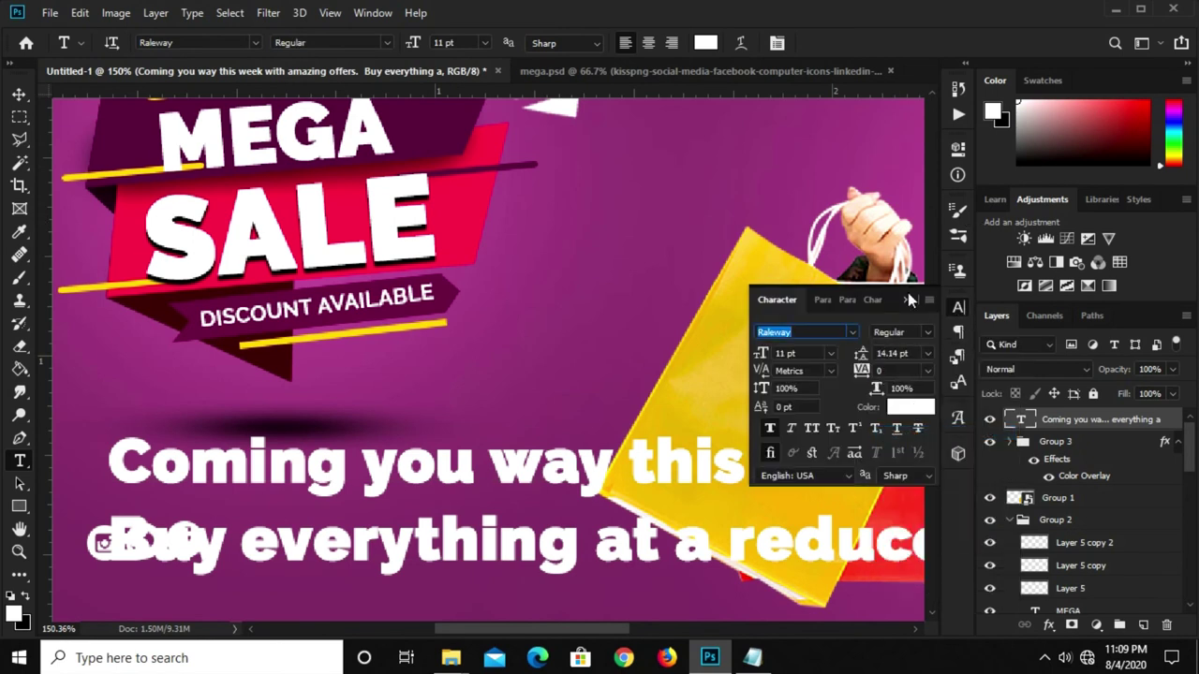
scroll(675, 331, down, 3)
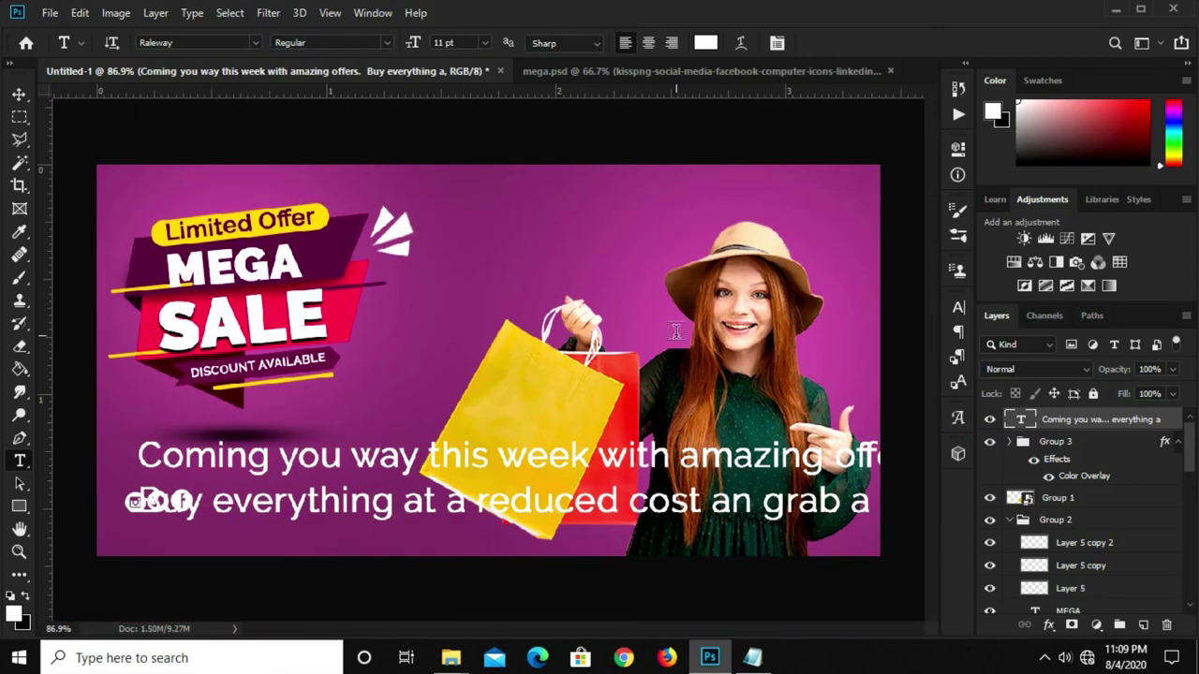
Scale the promo text down to about 35%
key(v)
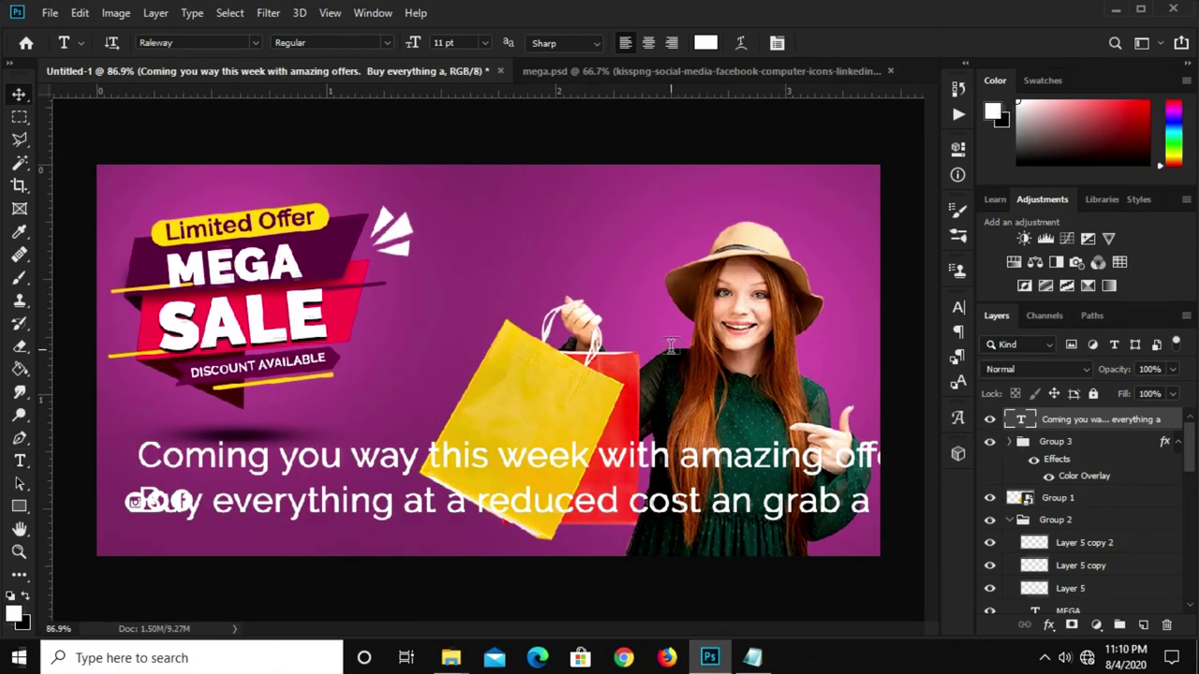
key(ctrl+t)
mouse_move(590, 420)
mouse_down()
mouse_move(613, 509)
mouse_move(325, 465)
mouse_up()
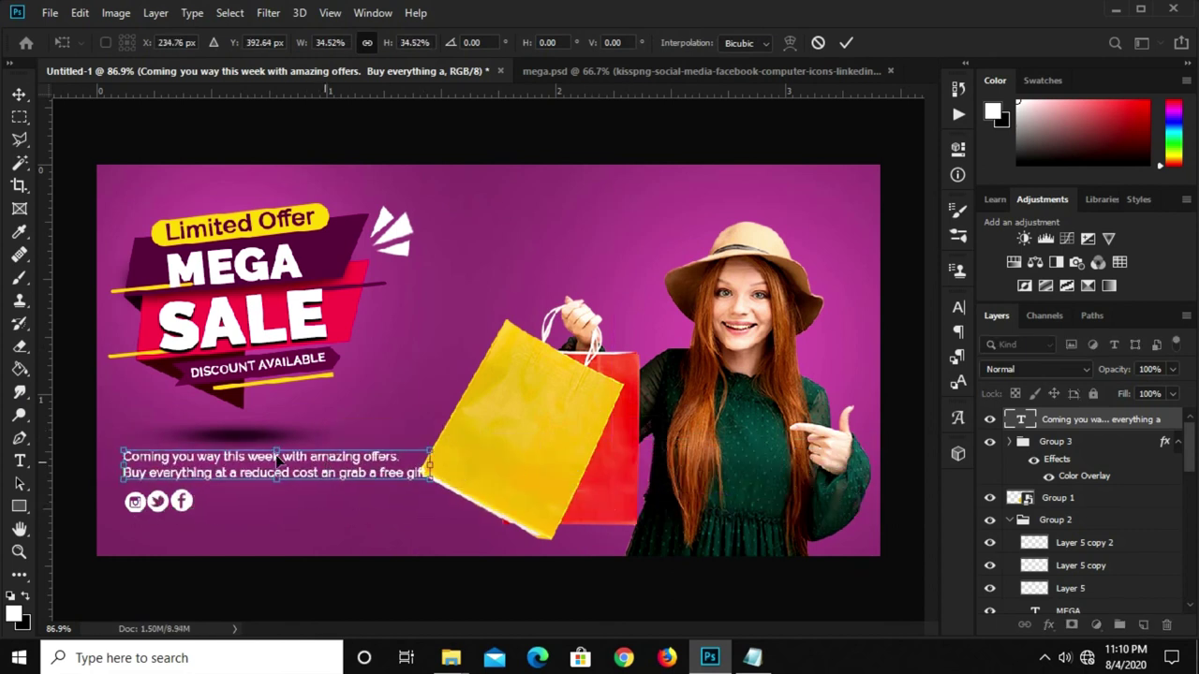
scroll(275, 457, up, 2)
scroll(273, 454, up, 1)
Rewrap the promo text into three shorter lines ending 'a reduced cost an grab a free gift'
key(Return)
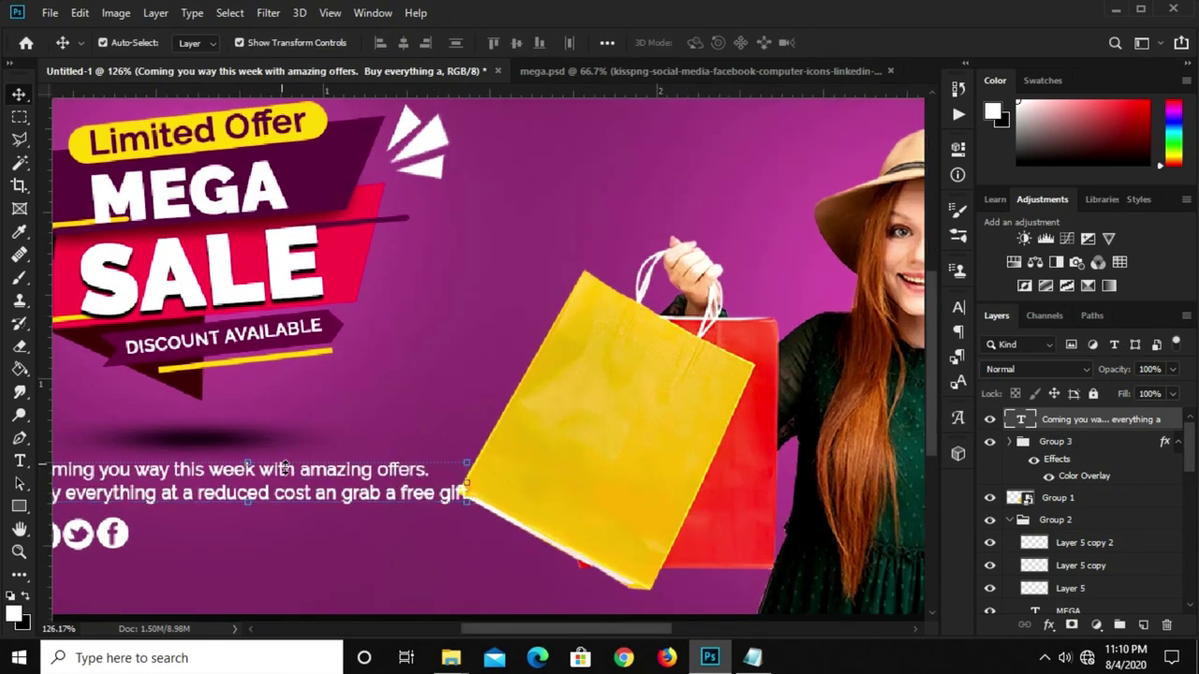
key(t)
key(ctrl+0)
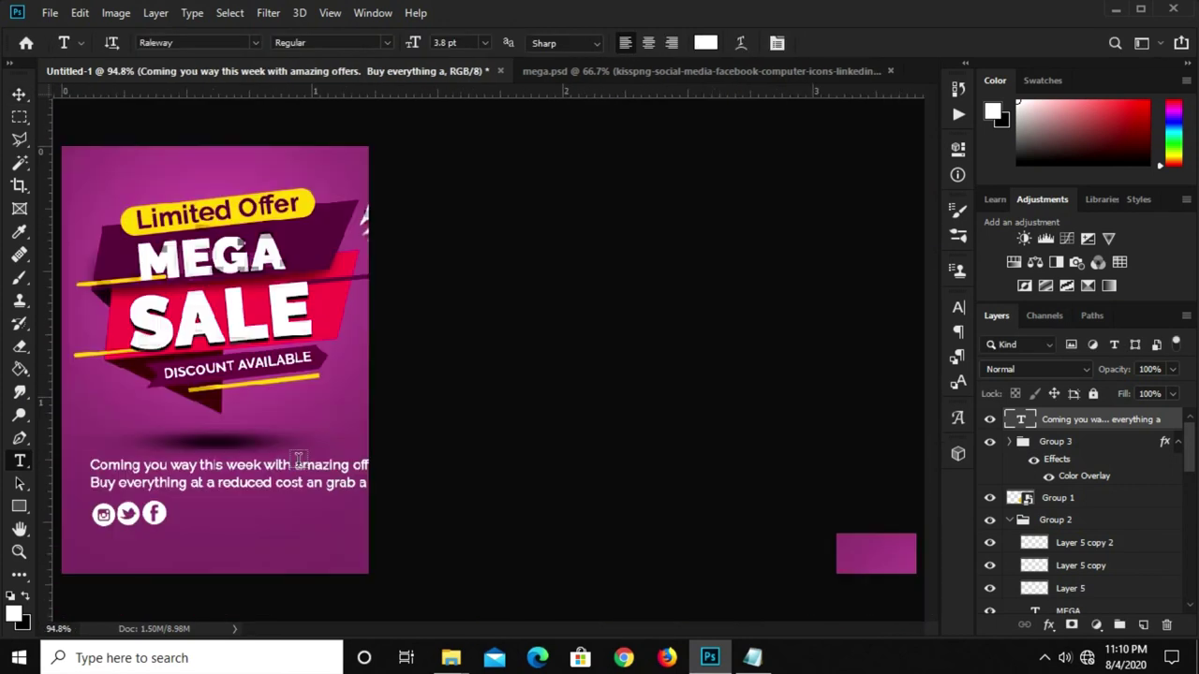
click(292, 464)
key(Return)
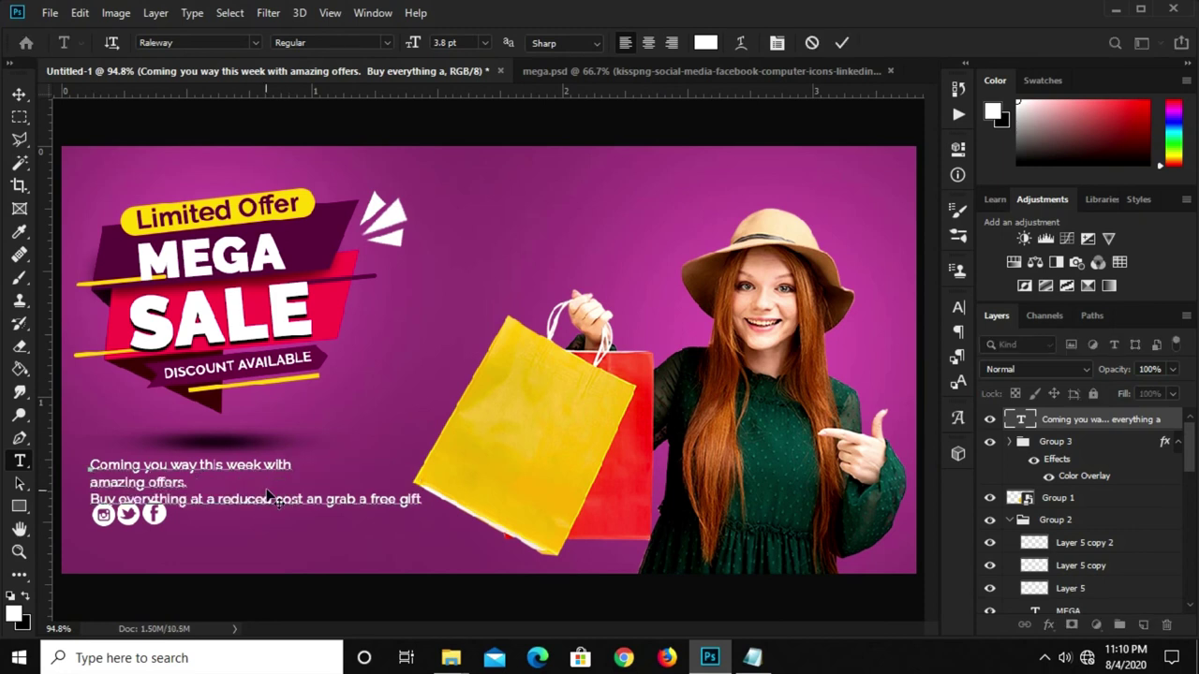
key(Delete)
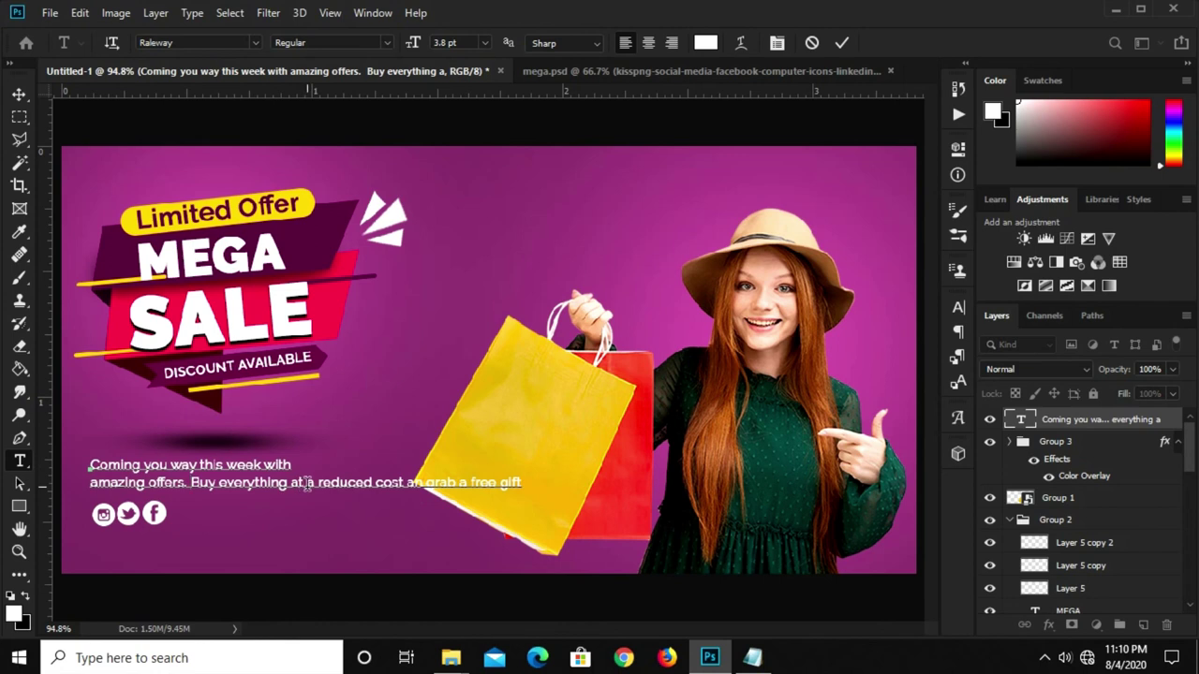
key(Return)
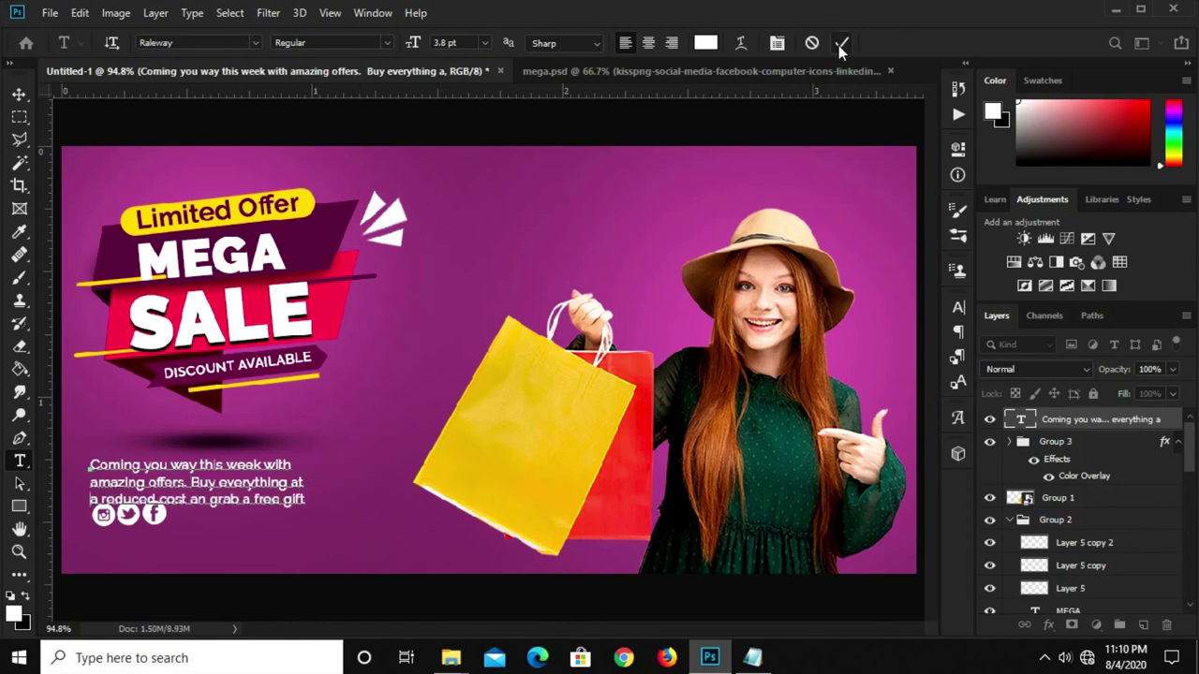
Commit the rewrapped text and nudge the promo block slightly down
key(Escape)
key(v)
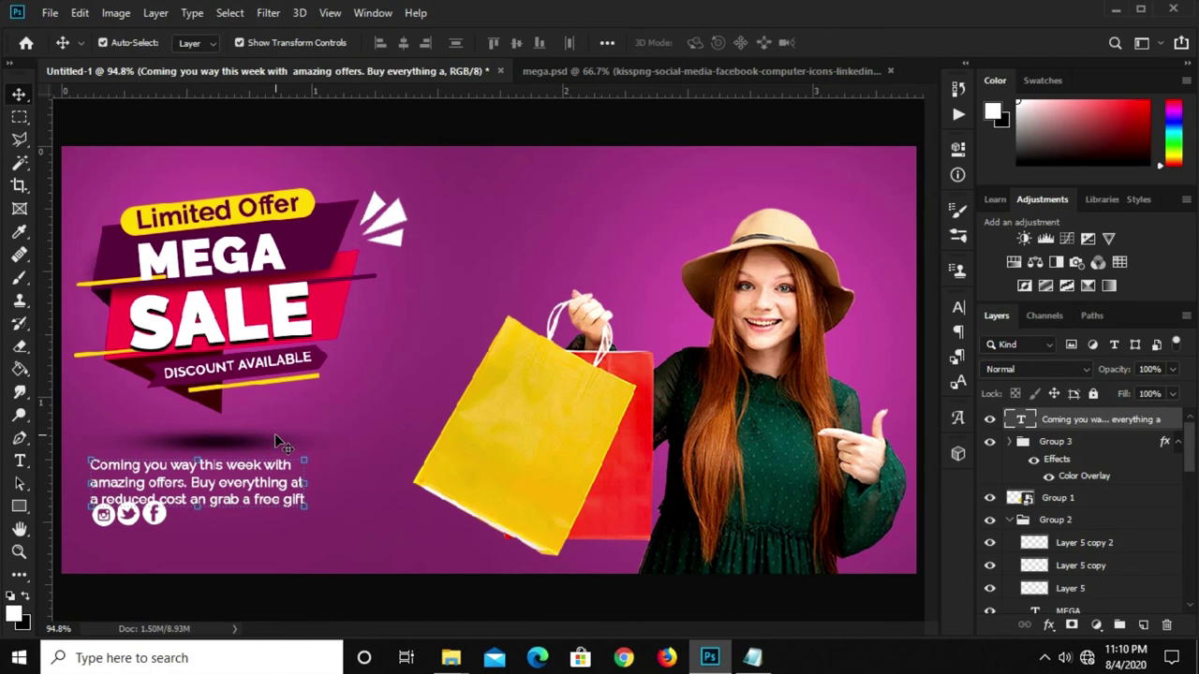
key(Down)
key(Down)
key(Down)
key(Down)
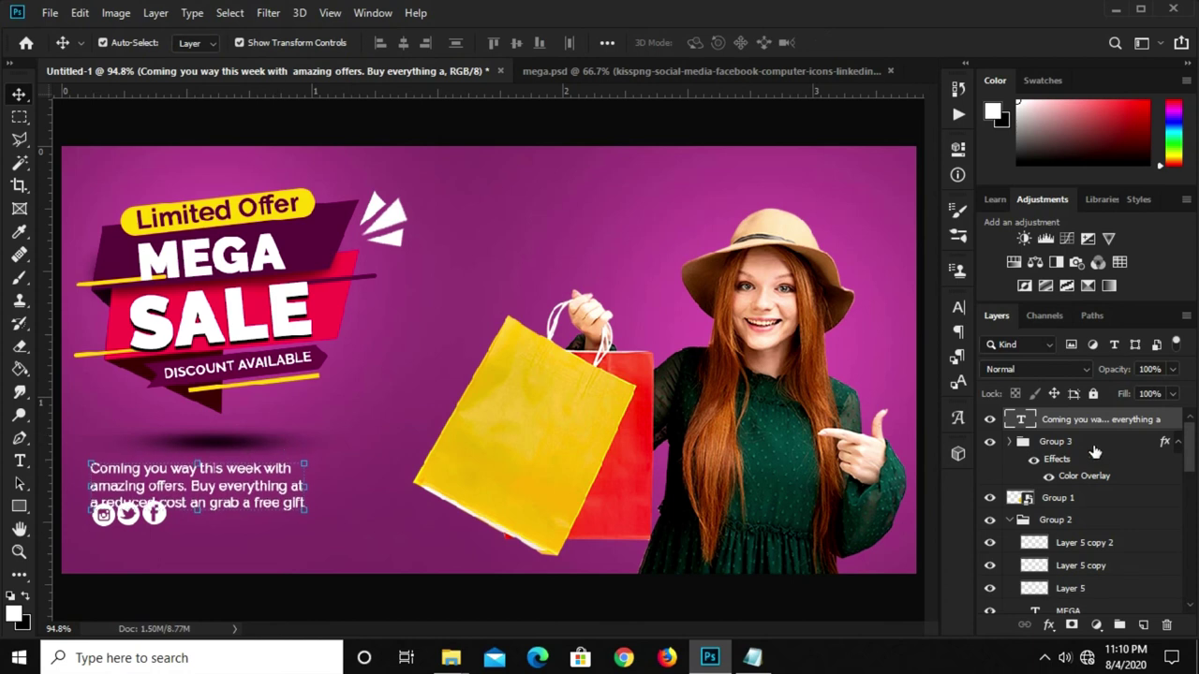
Nudge the social icons group down and the Mega Sale badge group up
click(1094, 452)
key(Down)
key(Down)
key(Down)
key(Down)
key(Down)
key(Down)
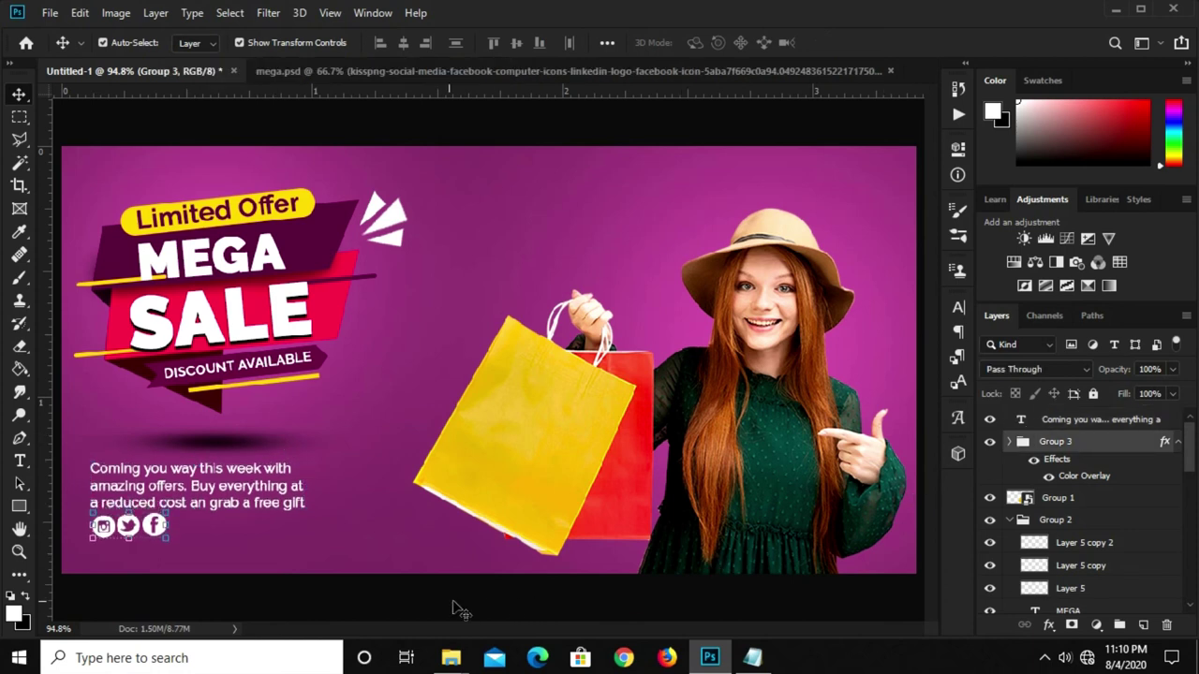
key(Down)
key(Down)
key(Down)
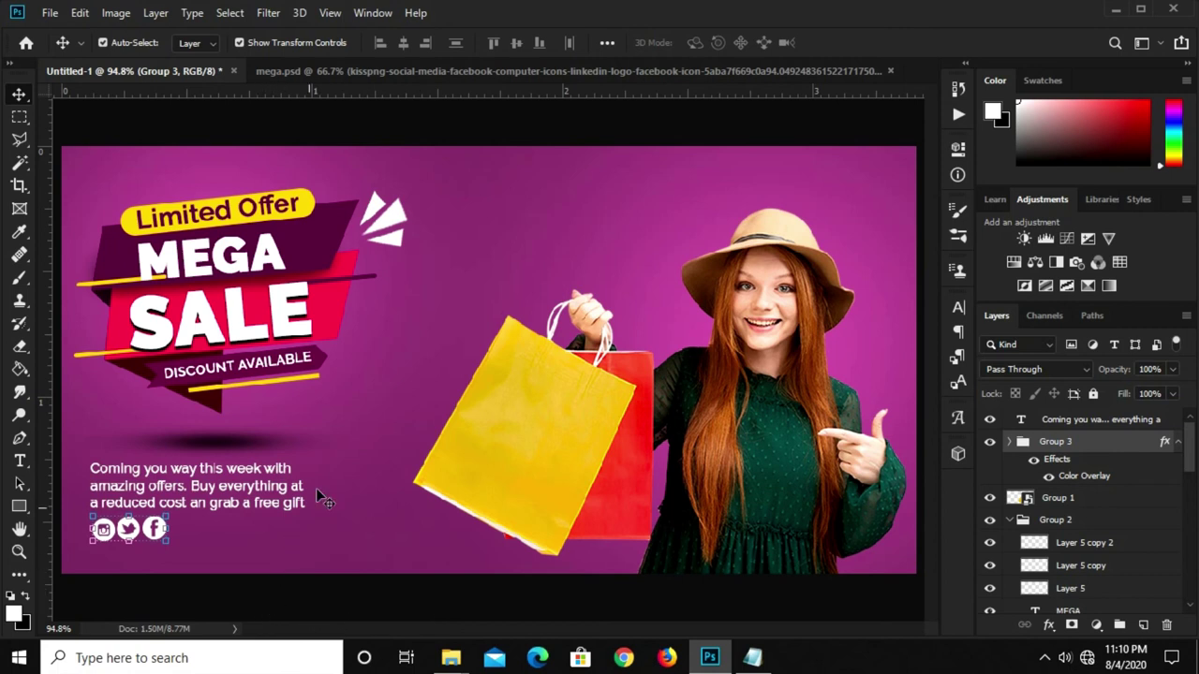
click(1075, 521)
key(Up)
key(Up)
key(Up)
key(Up)
key(Up)
key(Up)
key(Up)
key(Up)
key(Up)
key(Up)
key(Up)
key(Up)
Nudge the shadow layer under the badge up slightly
click(223, 443)
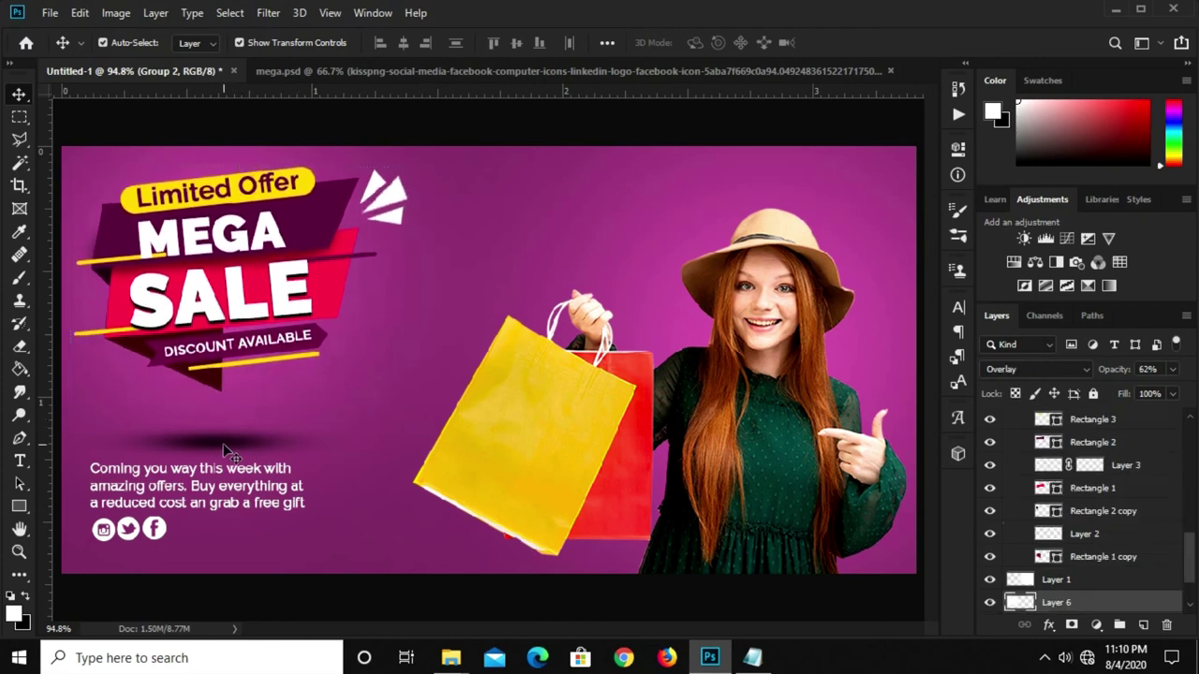
right_click(202, 449)
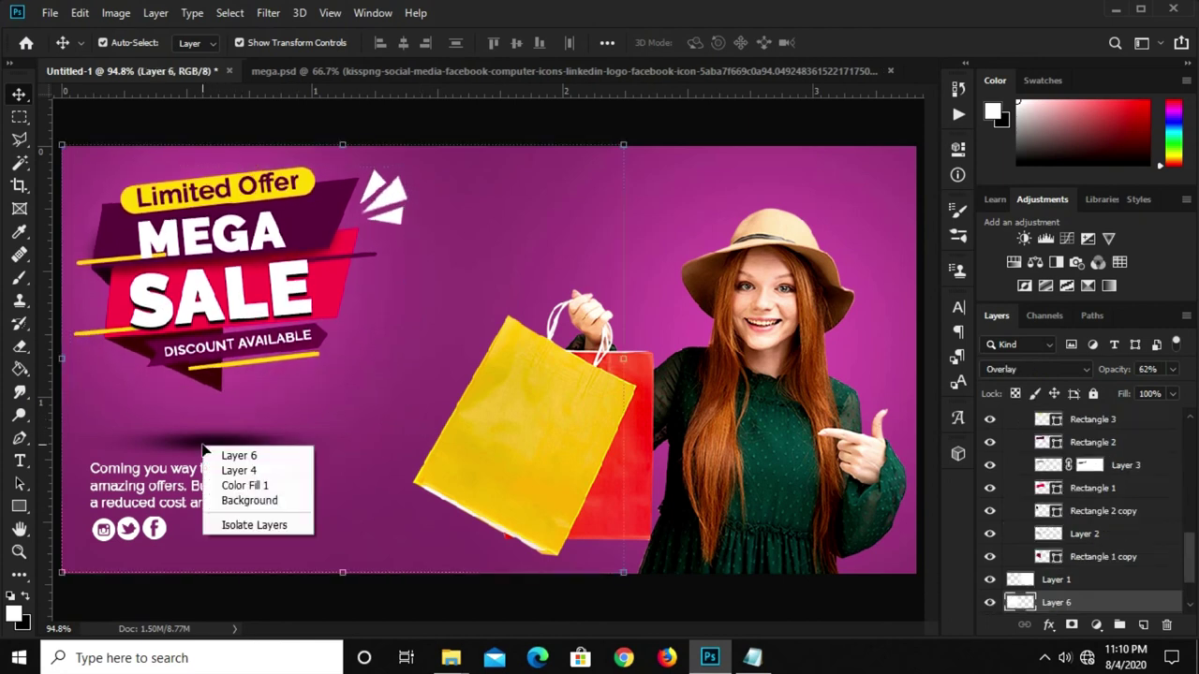
click(240, 453)
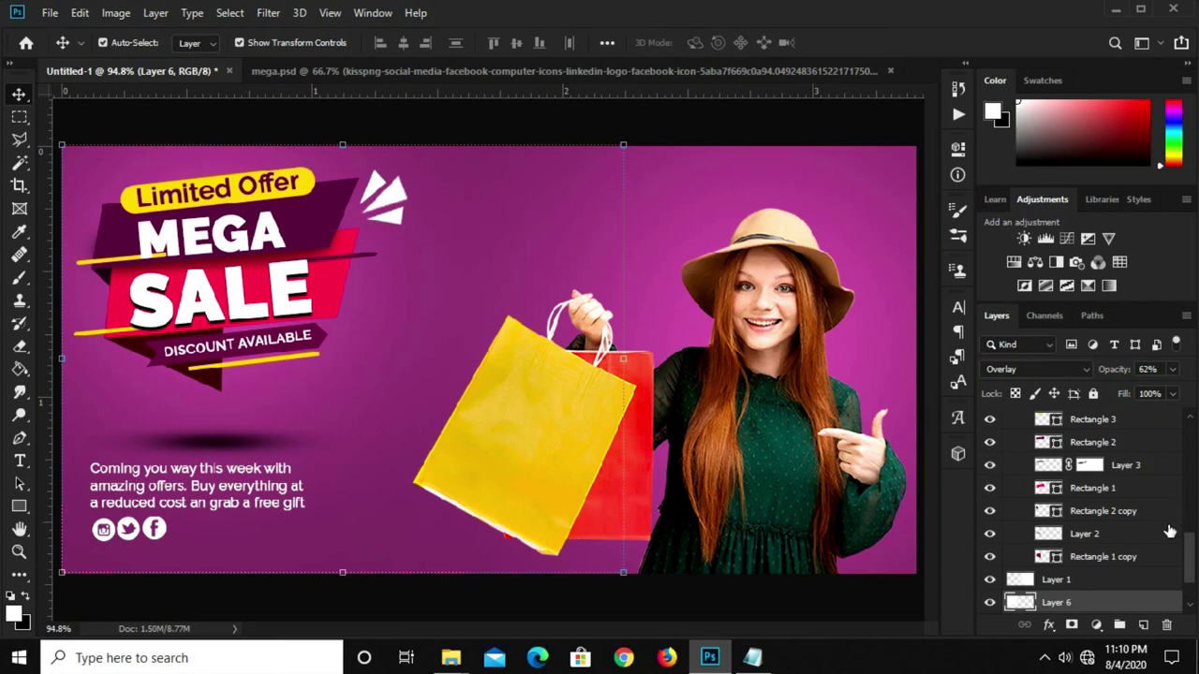
key(Up)
key(Up)
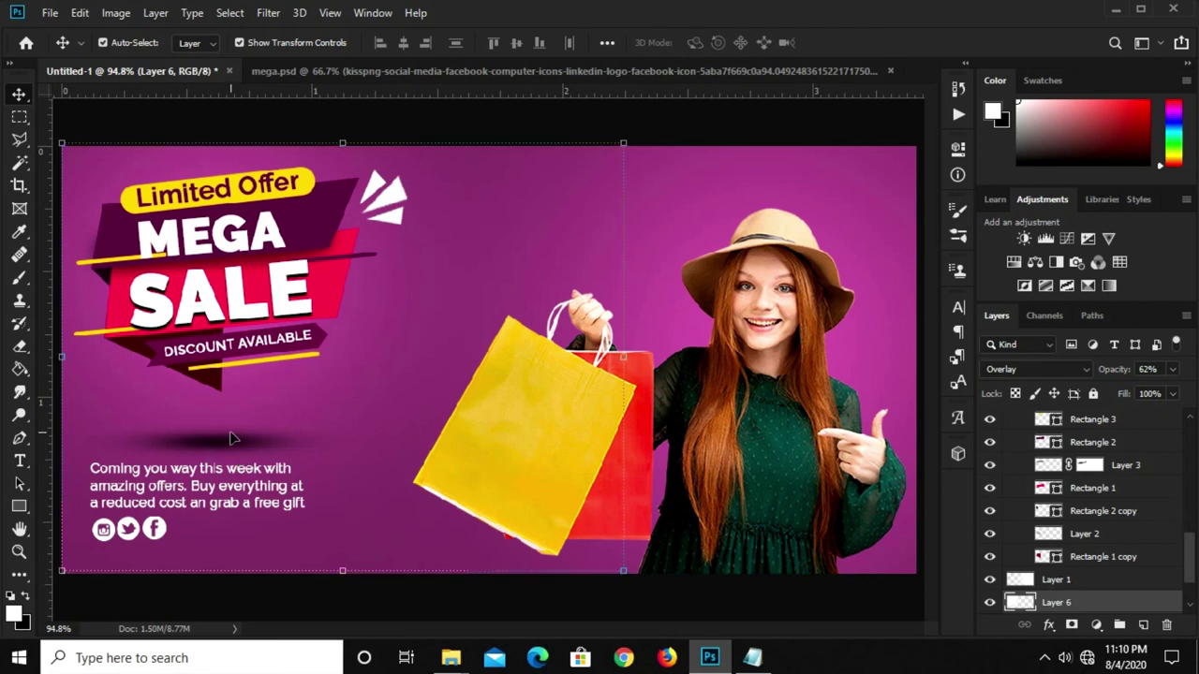
Nudge the Layer 4 shadow up and move the promo paragraph up beneath it
click(792, 609)
scroll(1111, 535, down, 3)
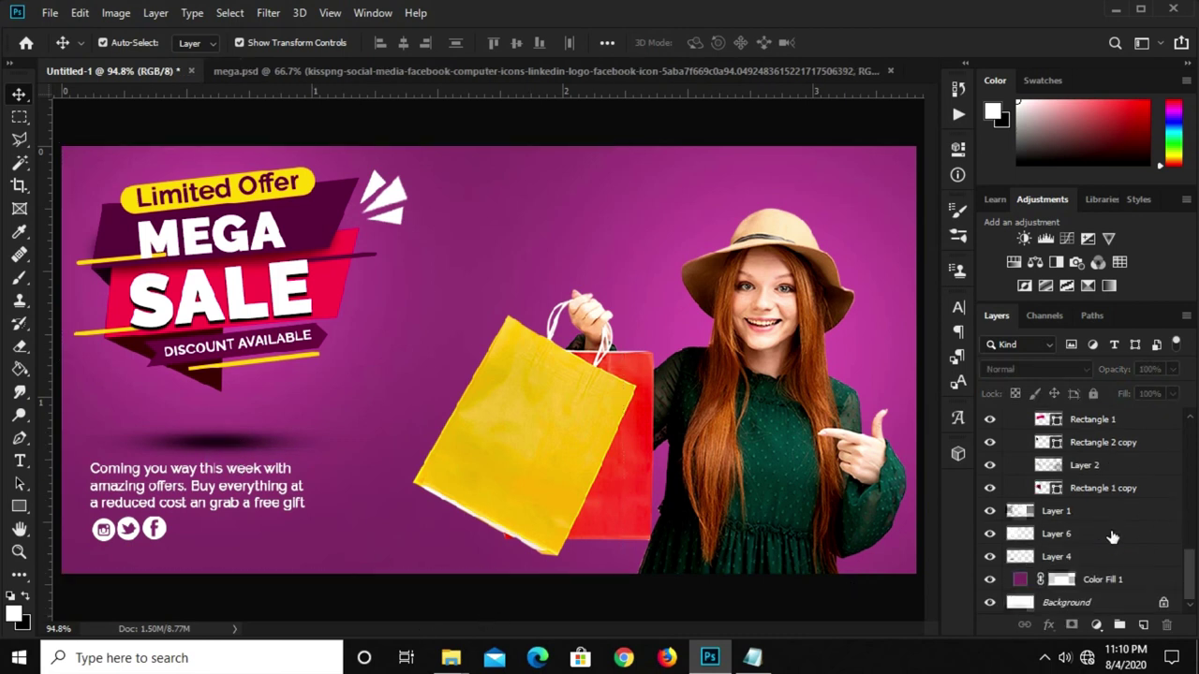
click(1089, 513)
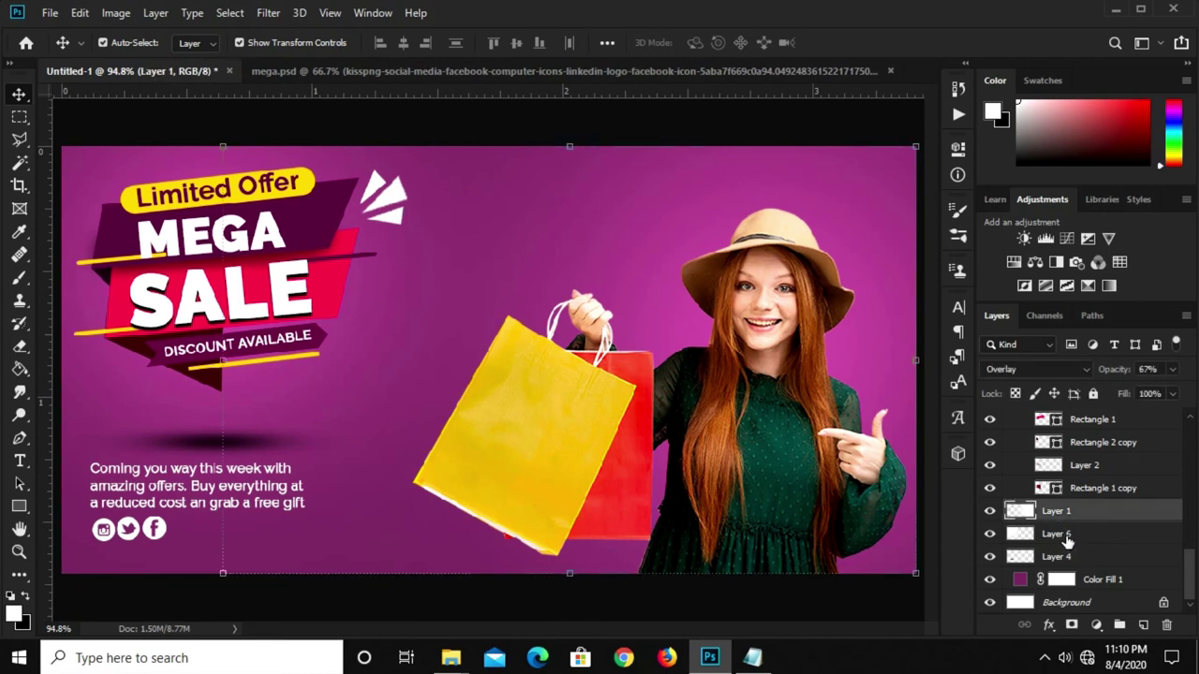
click(1067, 535)
click(1071, 559)
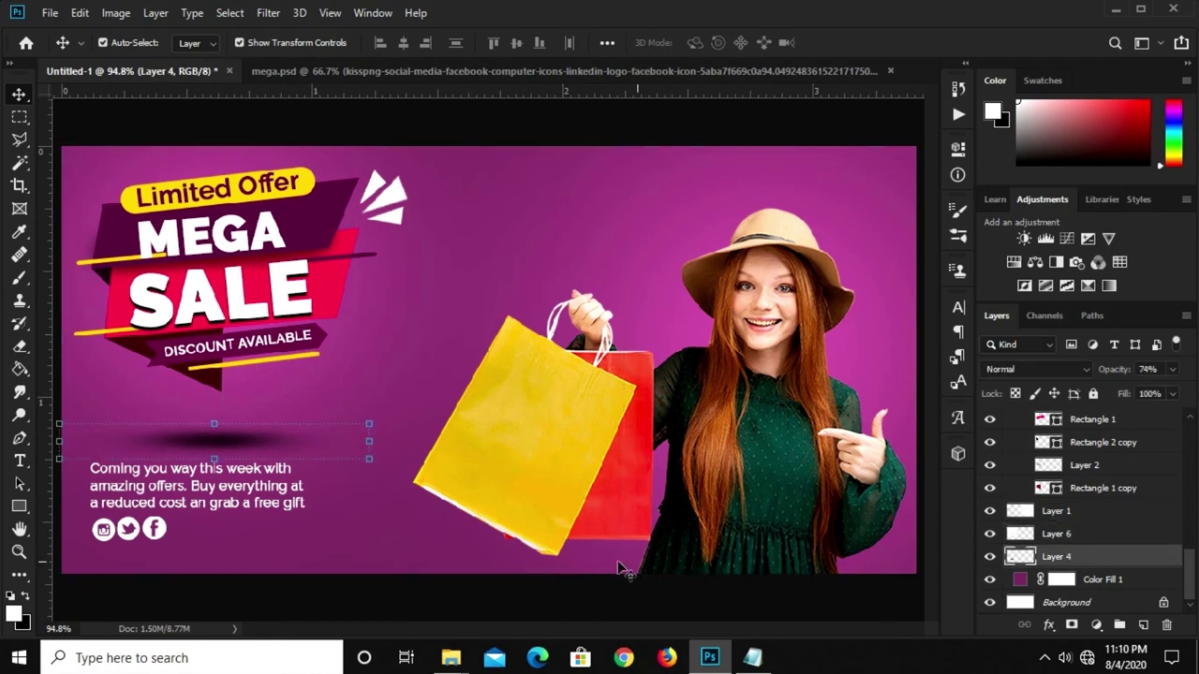
click(368, 621)
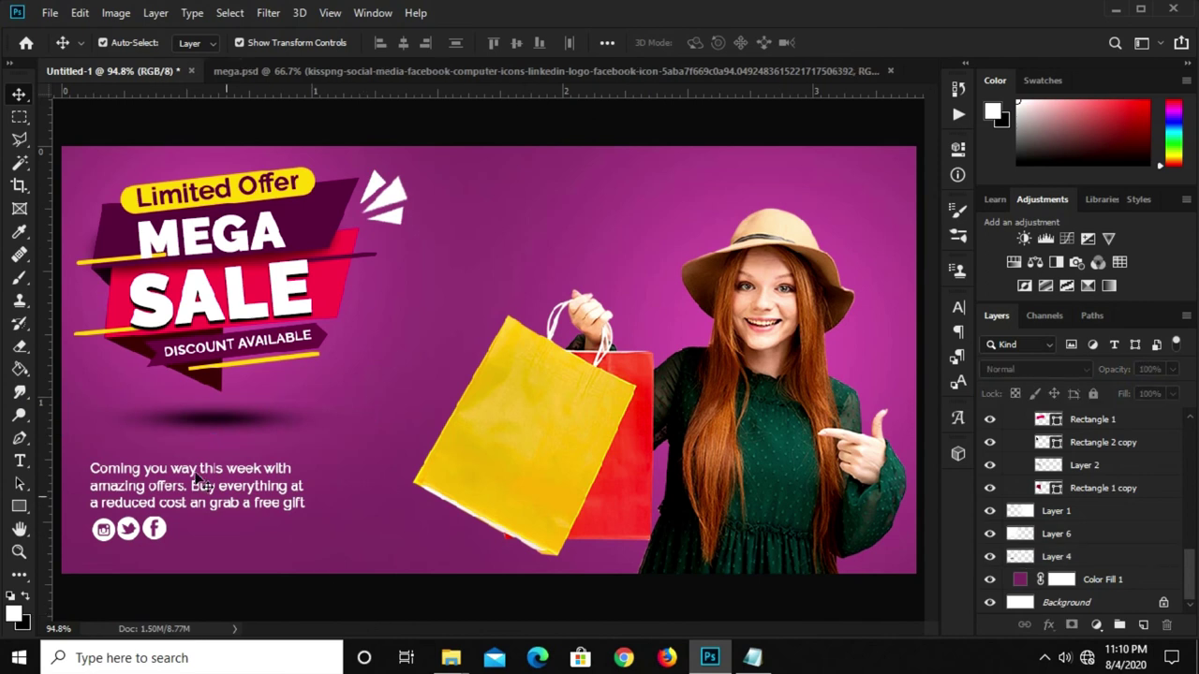
click(229, 422)
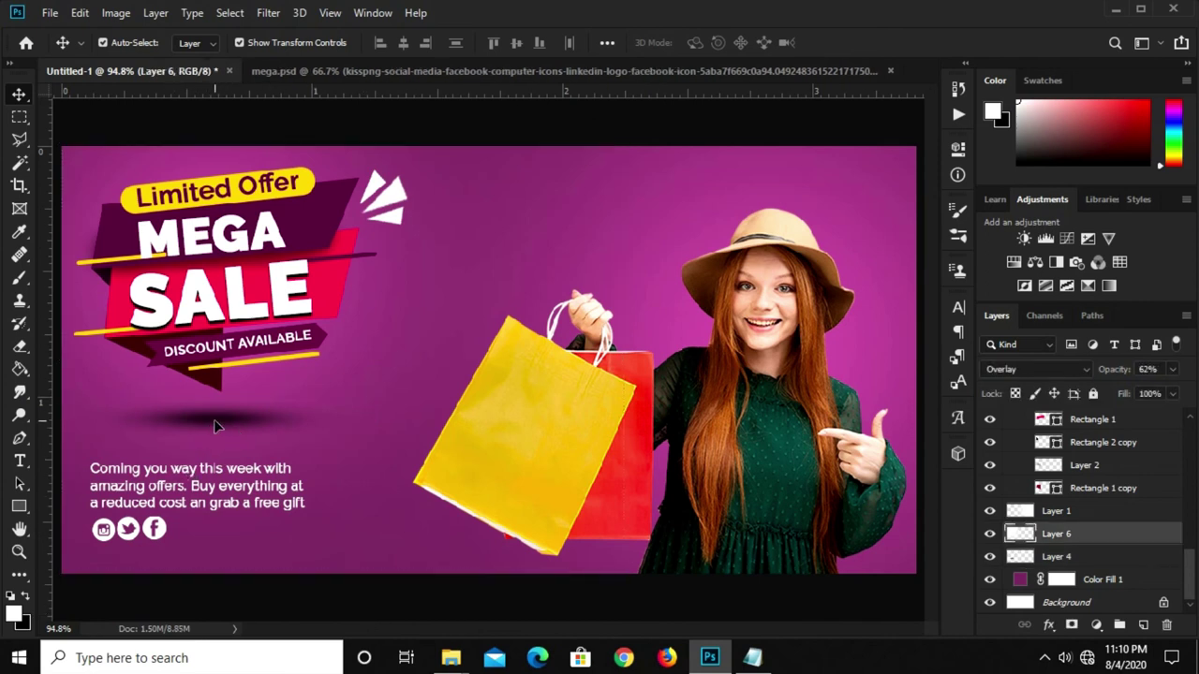
click(1086, 559)
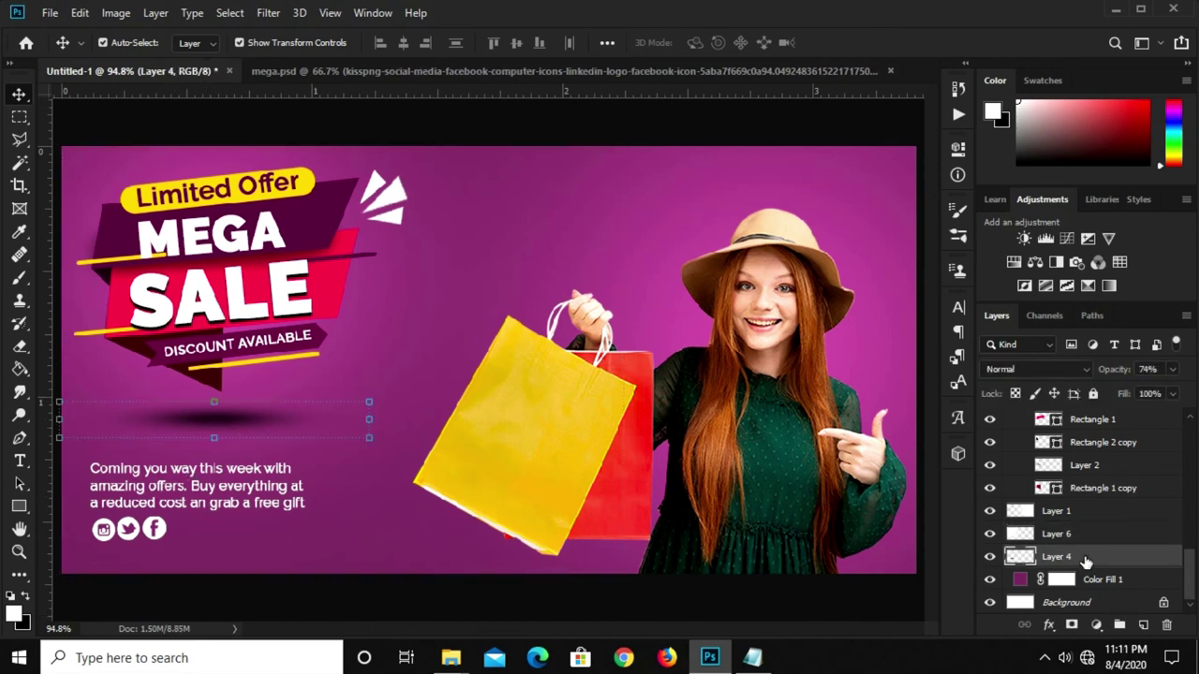
key(Up)
key(Up)
key(Up)
drag(201, 506, 199, 487)
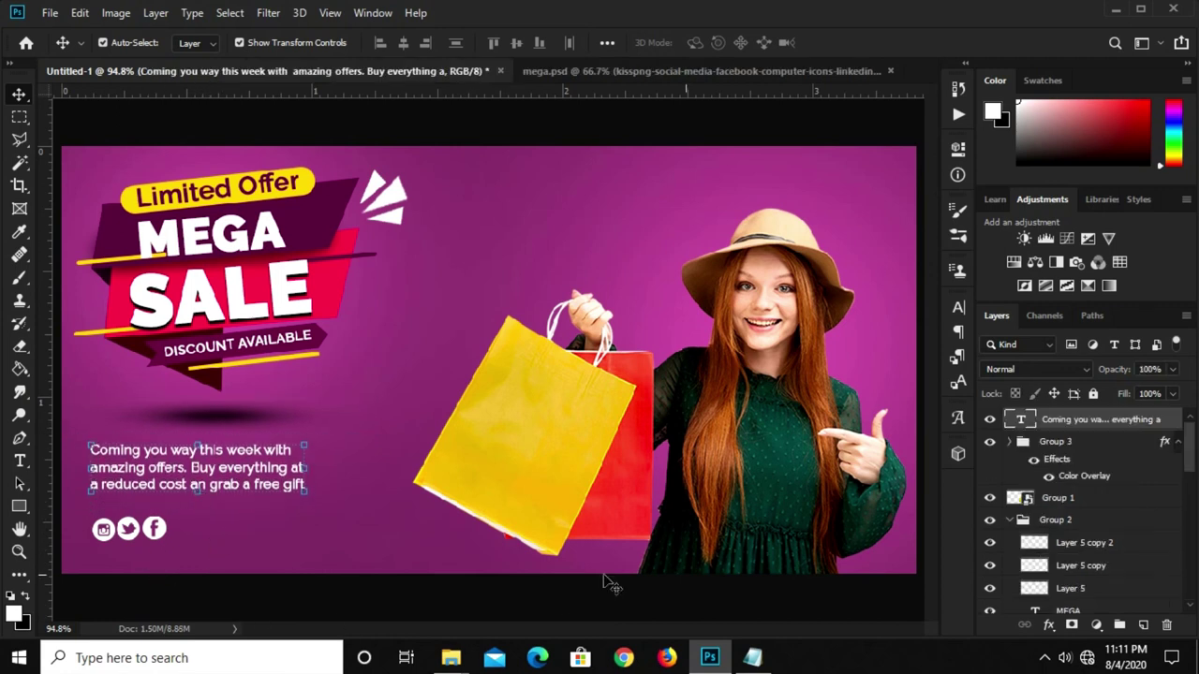
Move the social icons up below the text, nudging them slightly left and down
click(1070, 455)
key(Up)
key(Up)
key(Up)
key(Up)
key(Up)
key(Up)
key(Up)
key(Up)
key(Up)
key(Down)
key(Down)
key(Left)
key(Left)
key(Left)
key(Down)
key(Down)
key(Left)
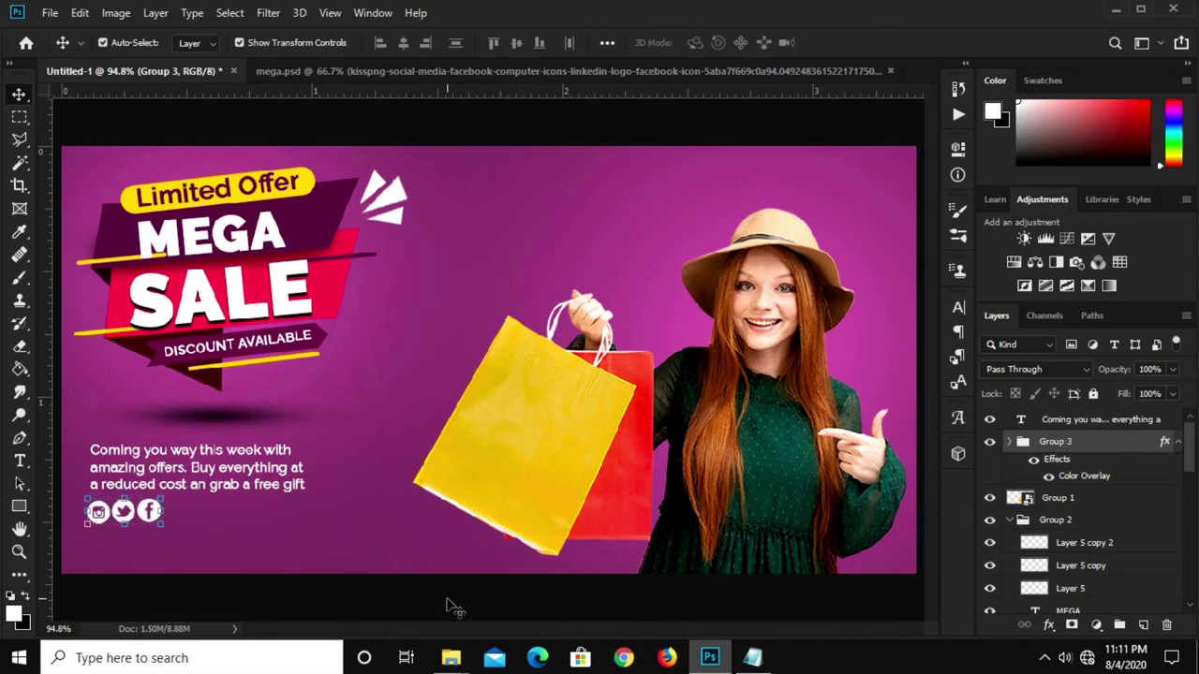
click(447, 607)
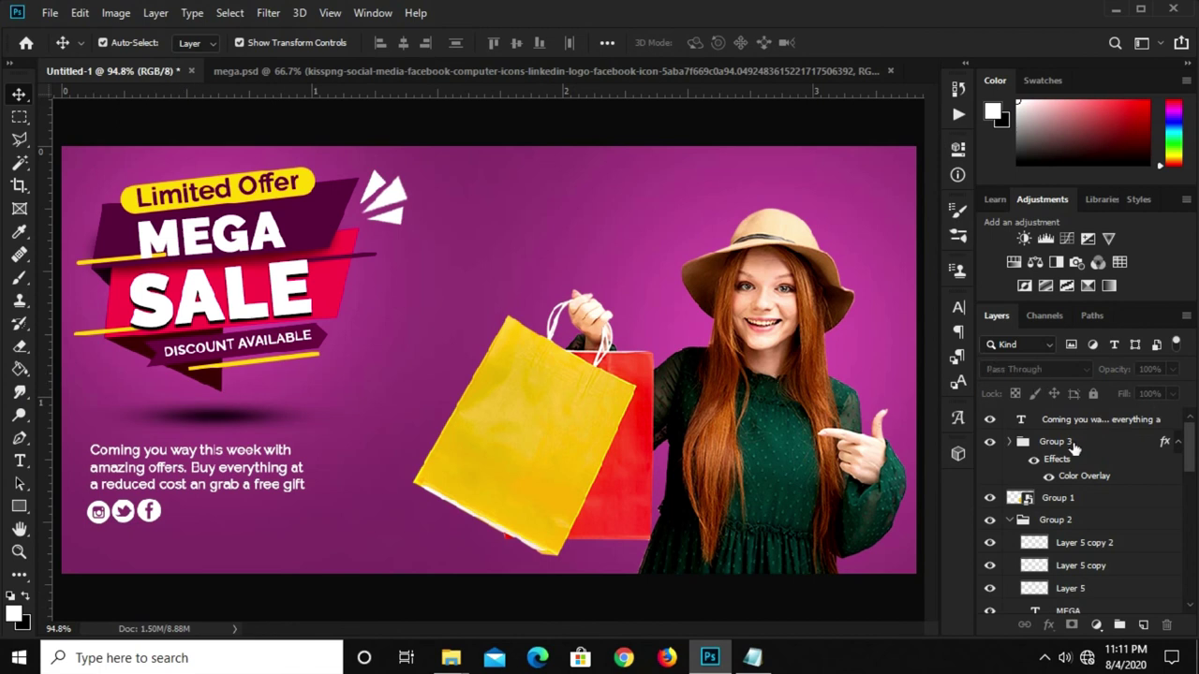
Shift the Mega Sale badge group about 25 px to the right
click(1068, 525)
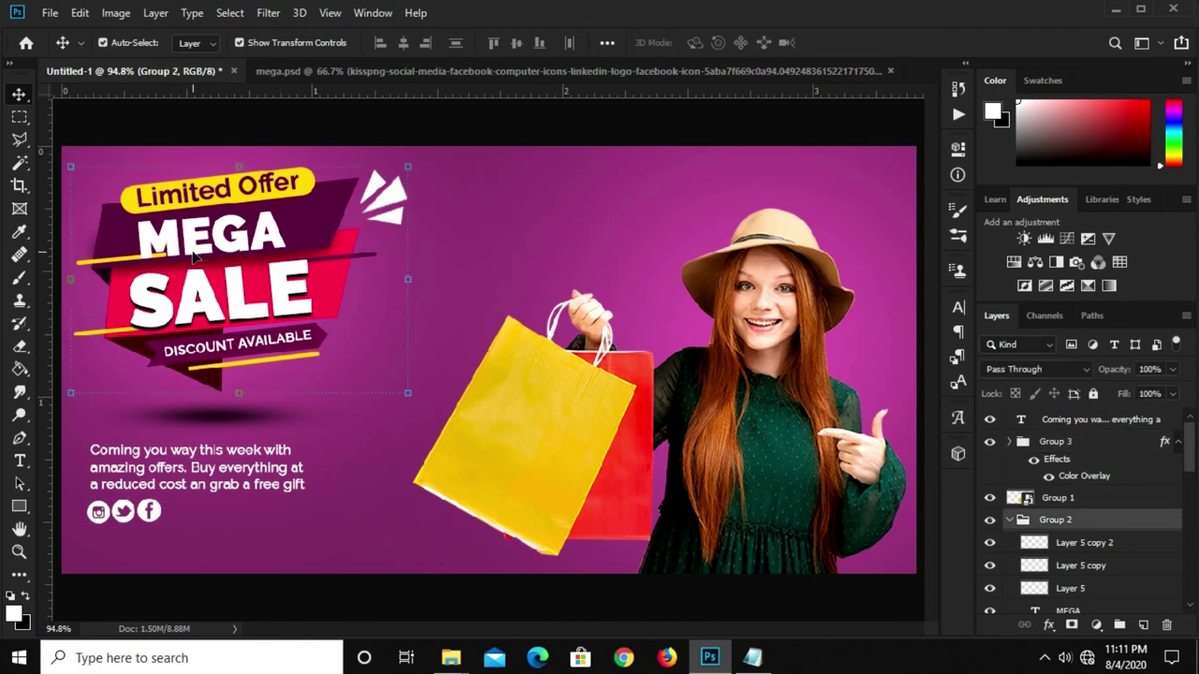
key(ctrl+t)
drag(170, 251, 186, 253)
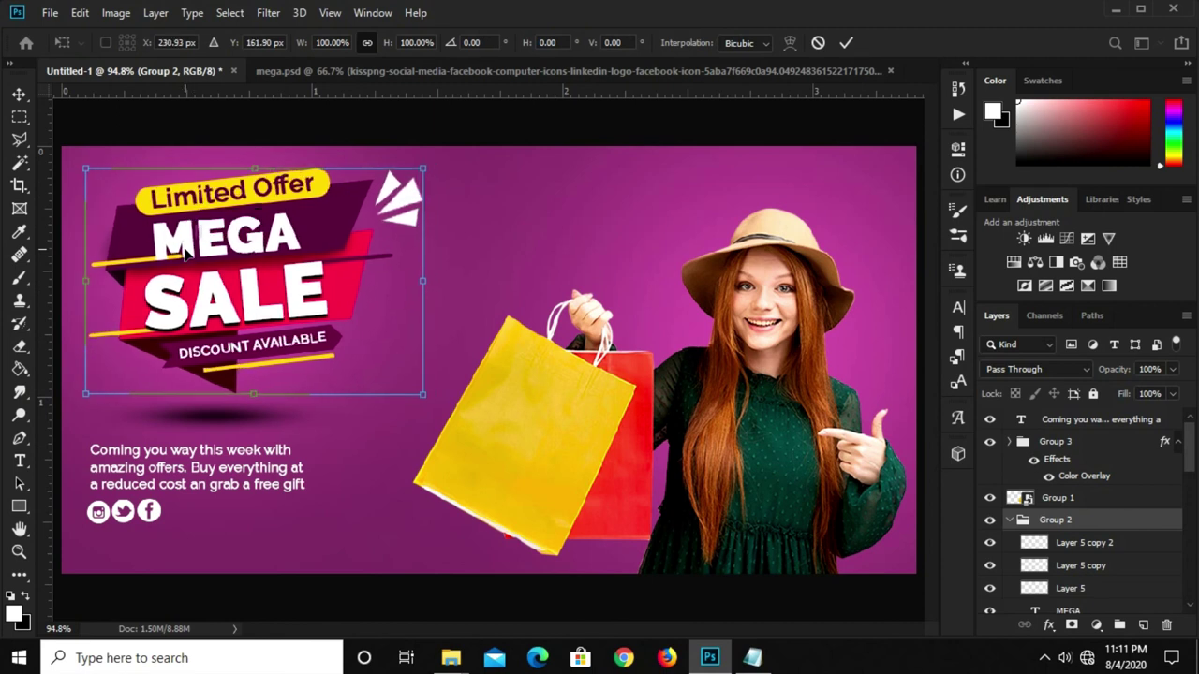
key(Return)
Shift the Layer 4 shadow under the badge about 22 px to the right
click(218, 416)
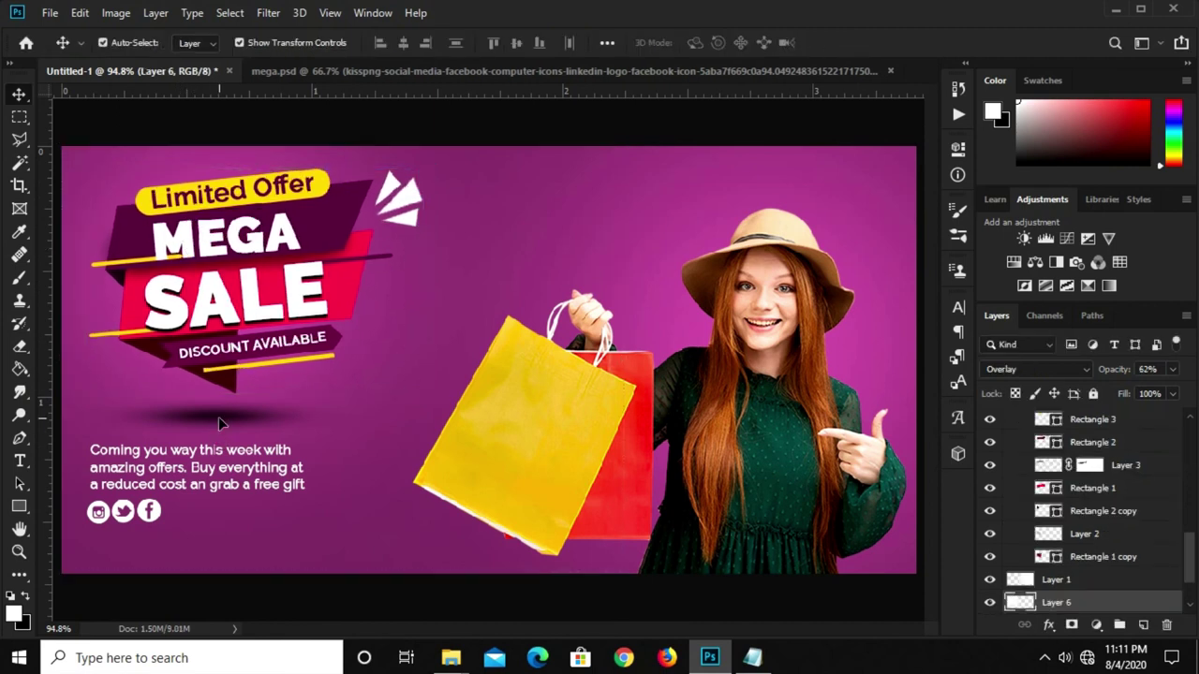
right_click(219, 414)
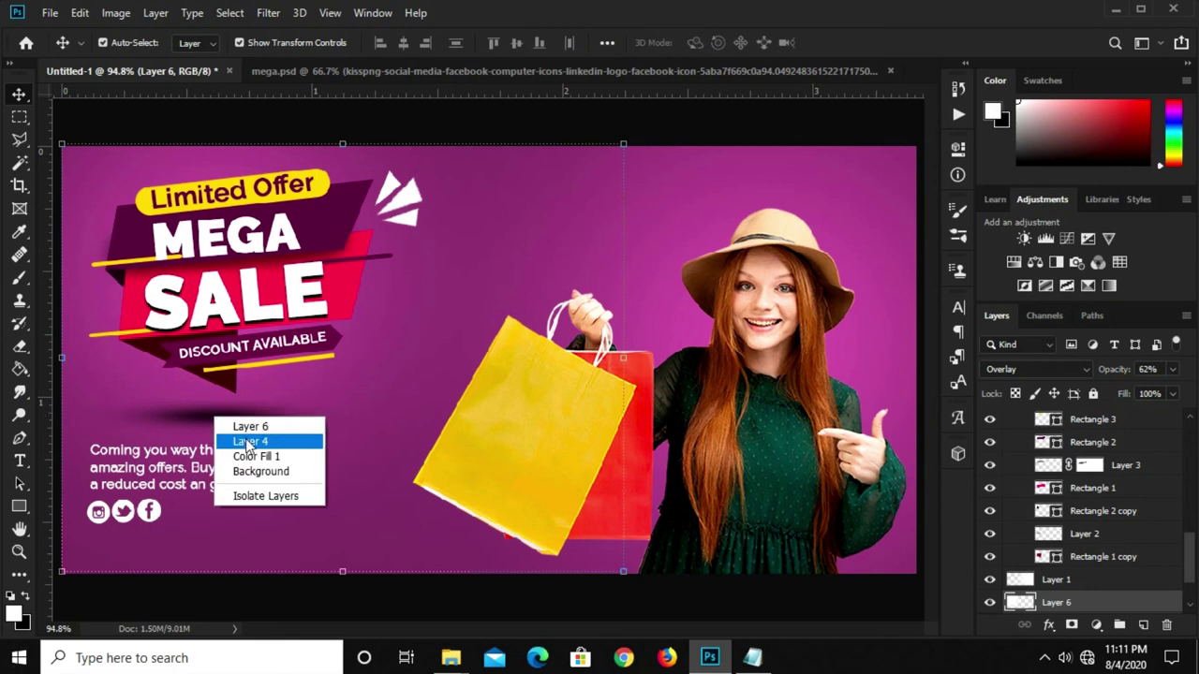
click(268, 438)
ctrl+click(220, 415)
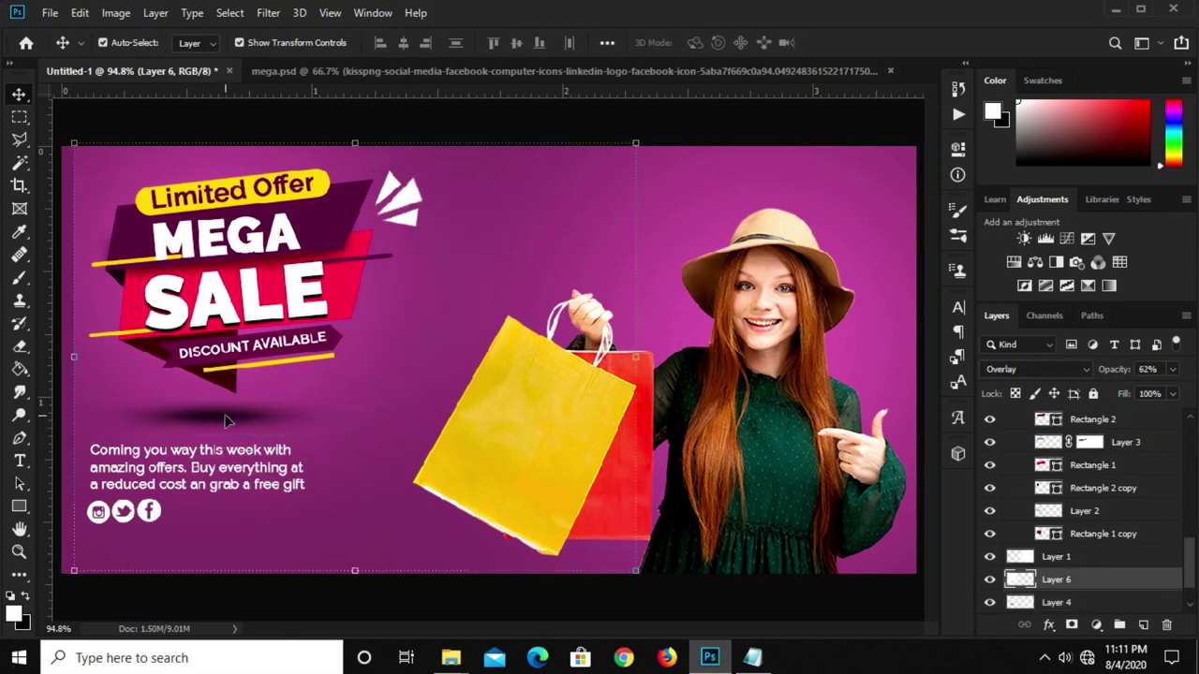
right_click(226, 421)
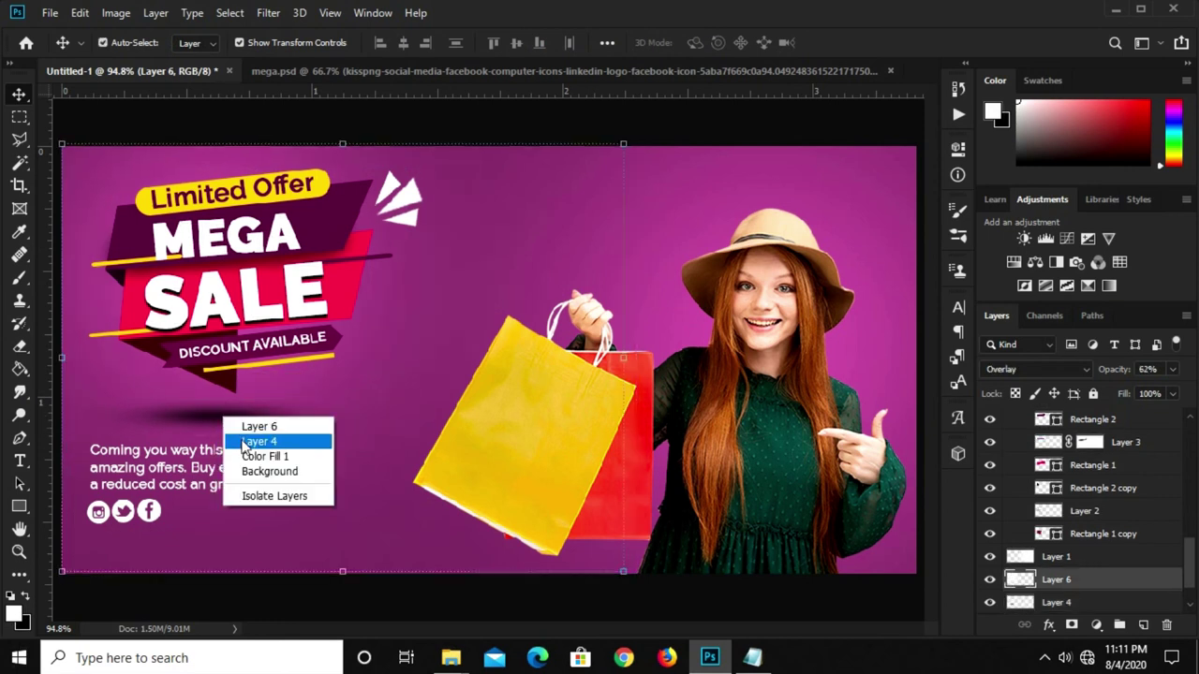
click(263, 438)
key(ctrl+t)
drag(234, 420, 255, 420)
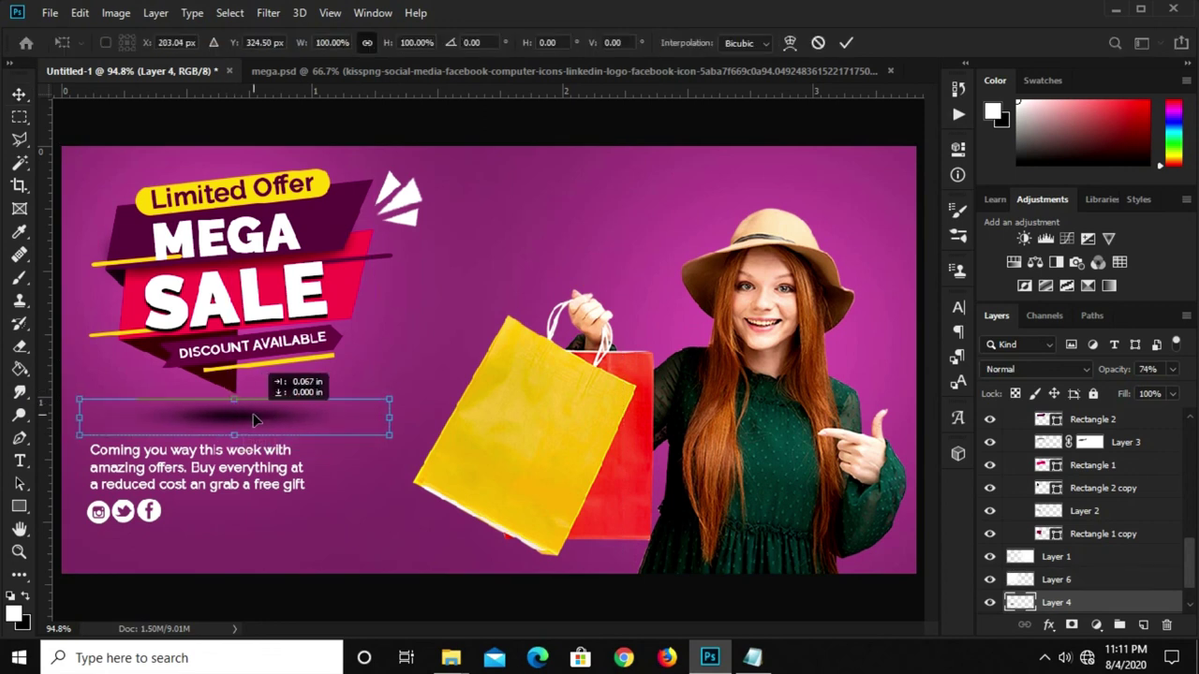
key(Return)
click(332, 573)
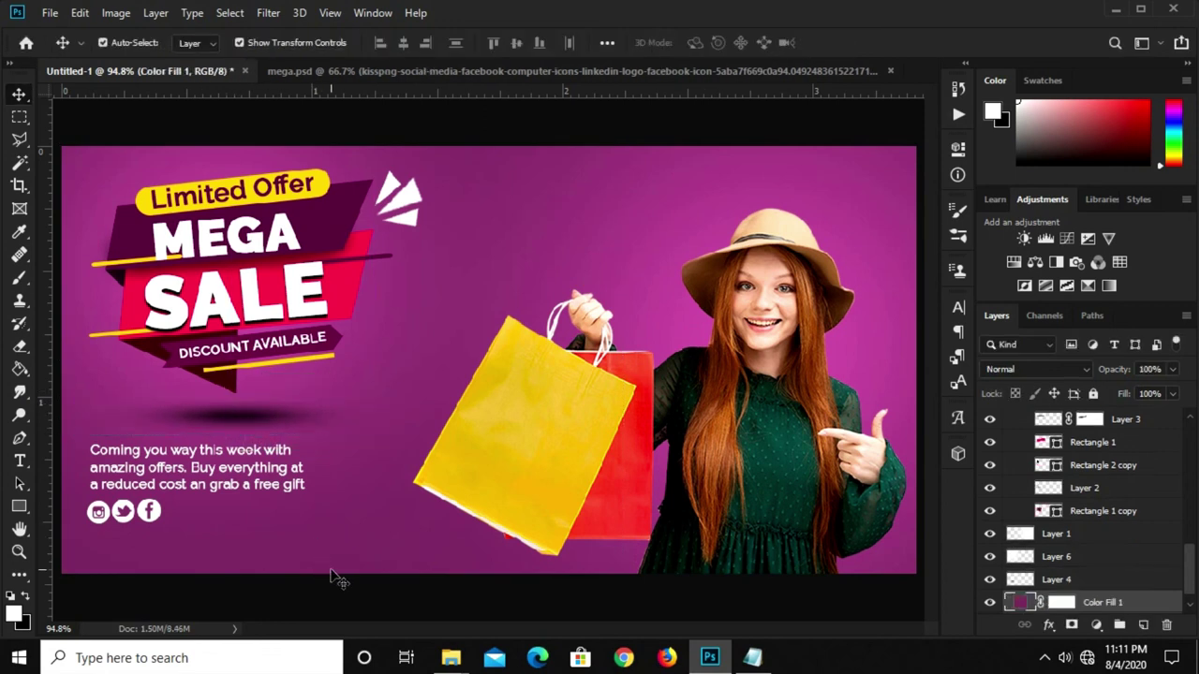
scroll(1038, 532, up, 5)
scroll(1116, 447, up, 5)
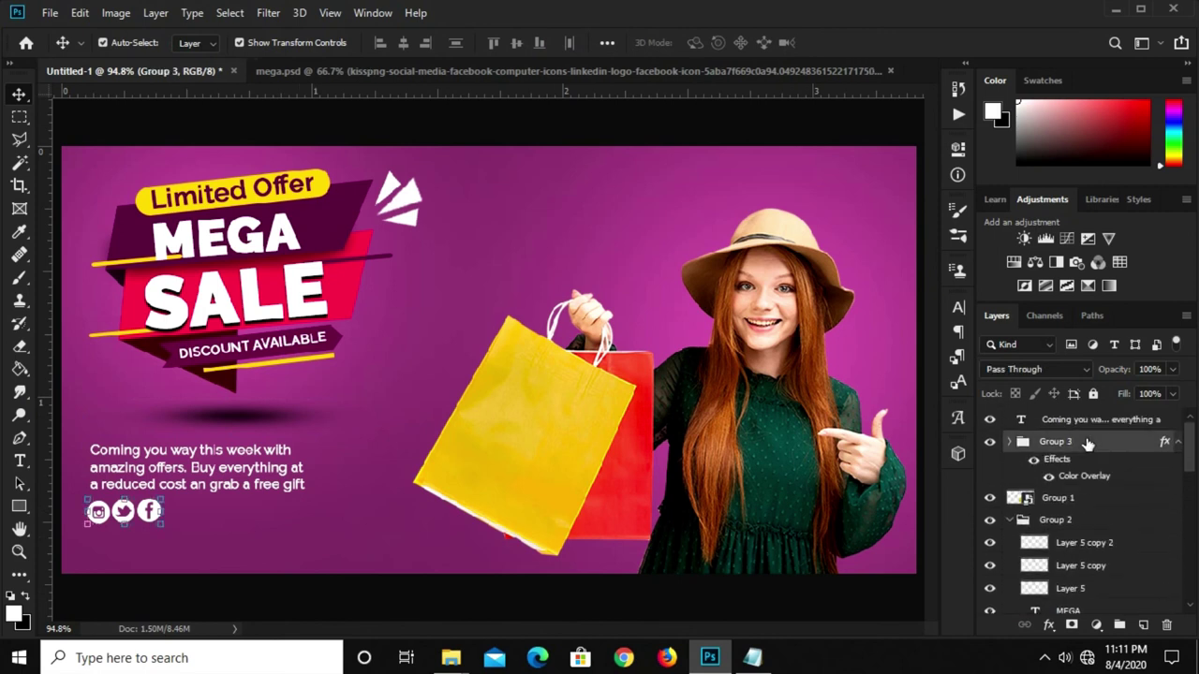
Draw a button rectangle below the social icons
click(410, 601)
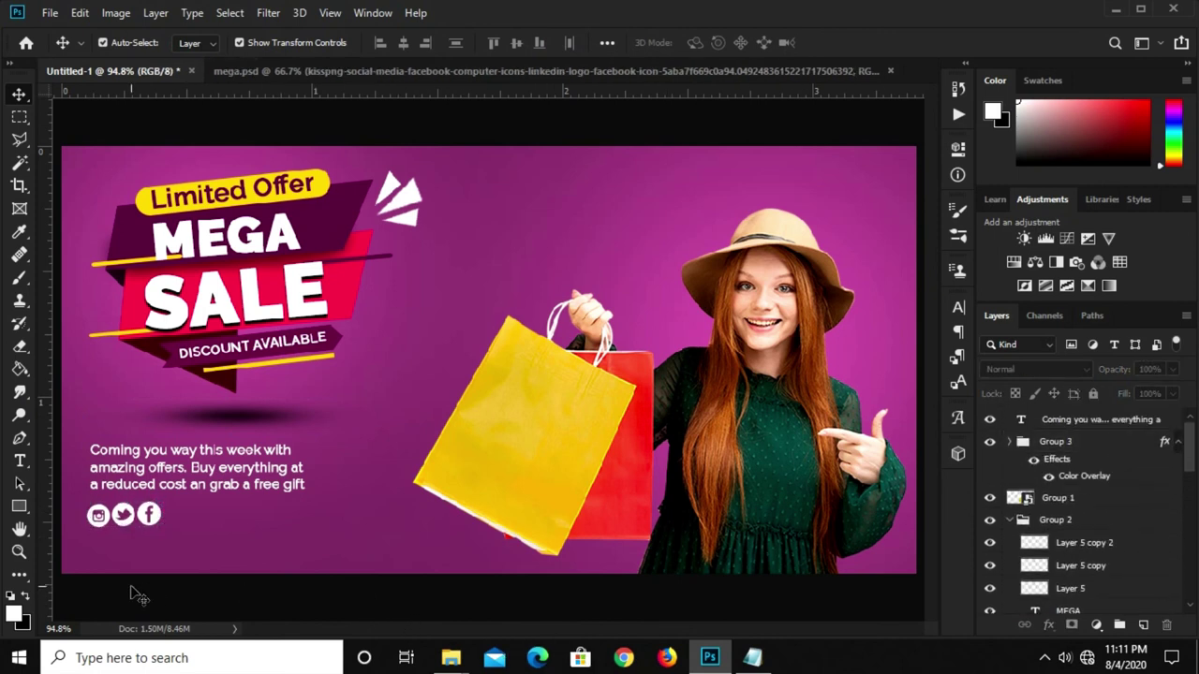
click(25, 505)
right_click(29, 508)
click(71, 506)
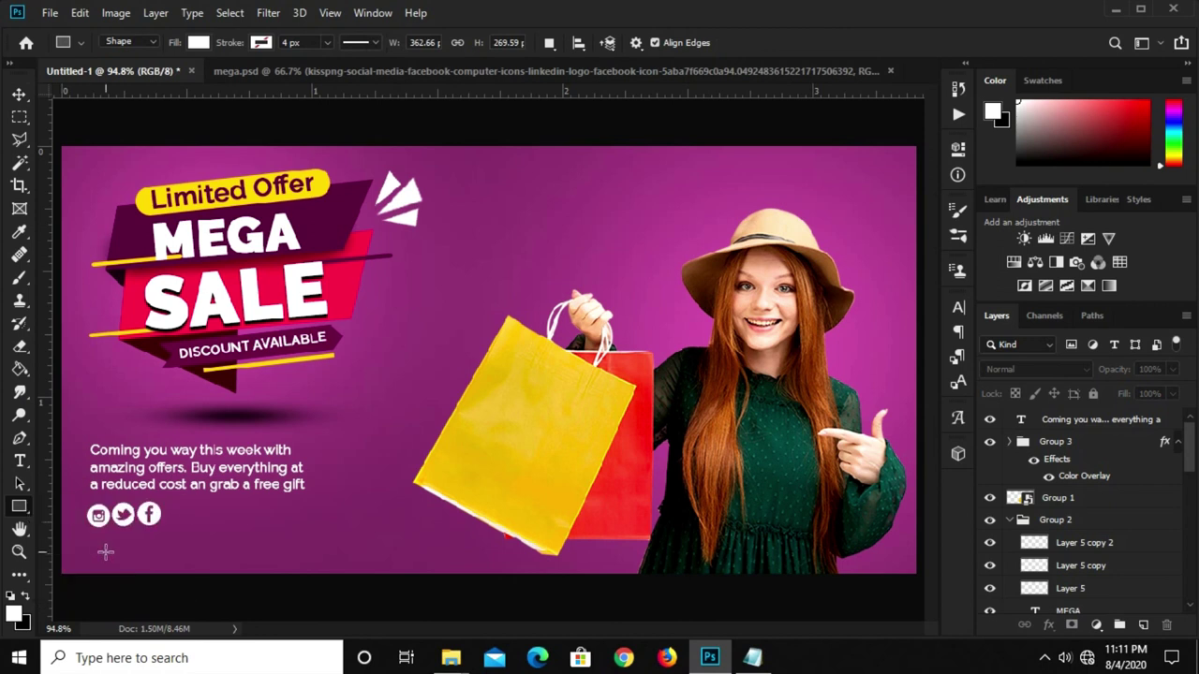
drag(90, 537, 189, 561)
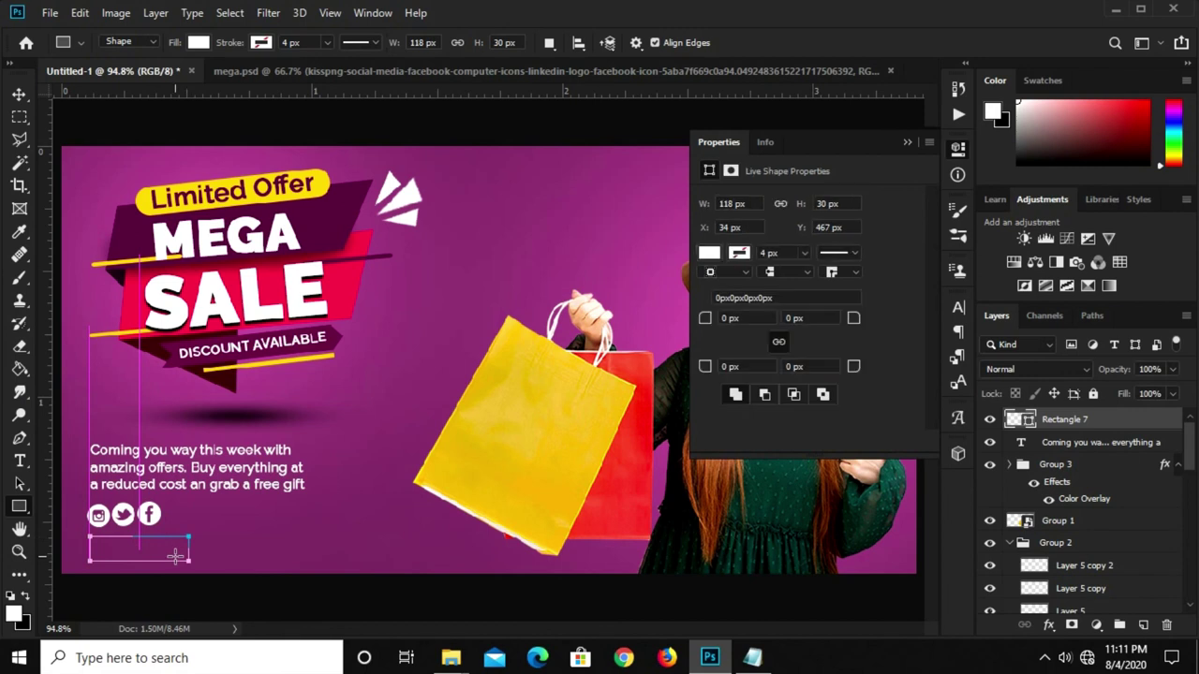
Give the rectangle no fill and a white outline
click(739, 253)
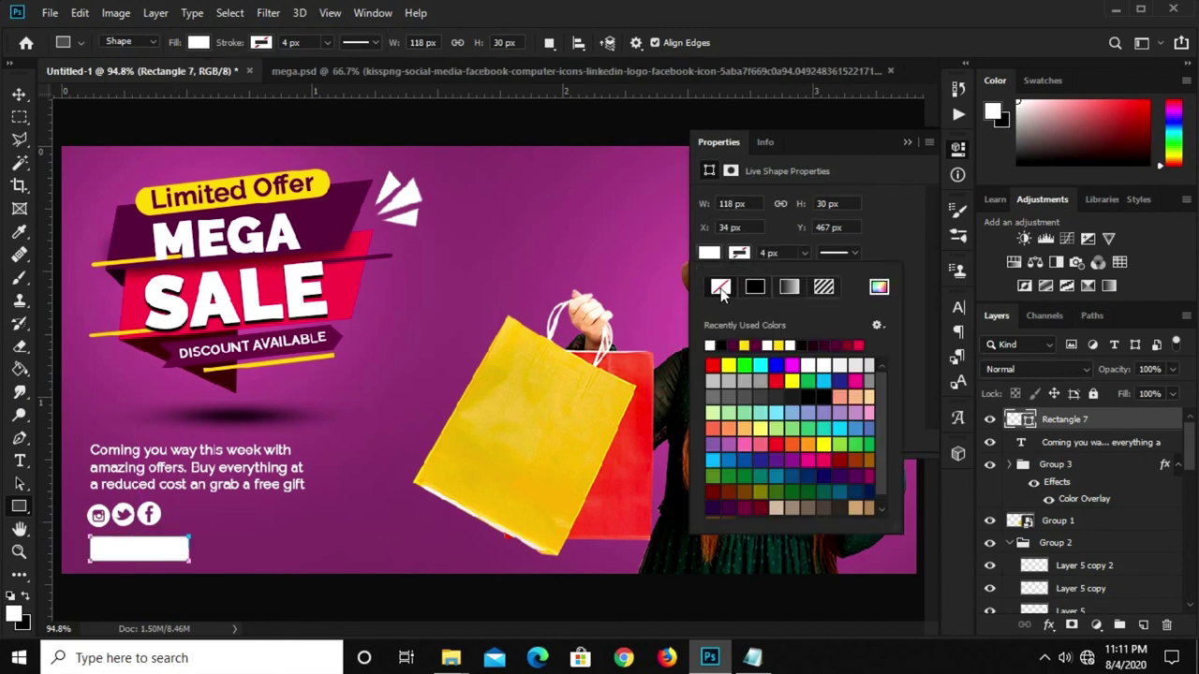
click(721, 290)
click(778, 253)
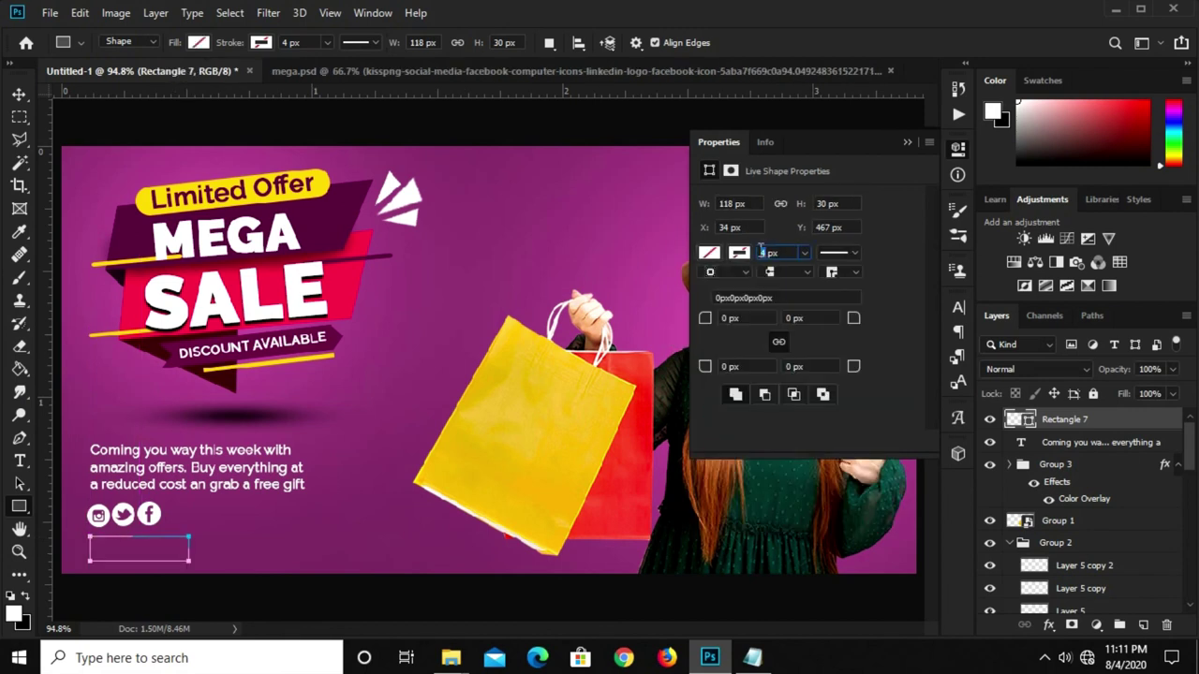
click(739, 253)
click(713, 345)
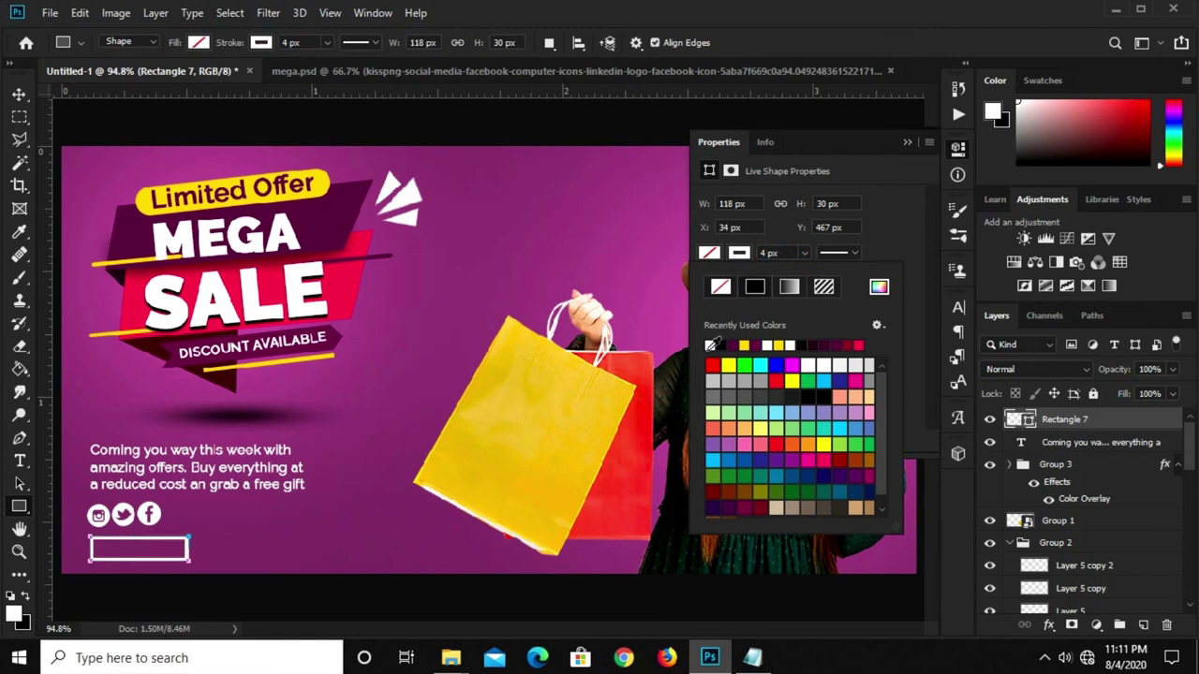
click(895, 178)
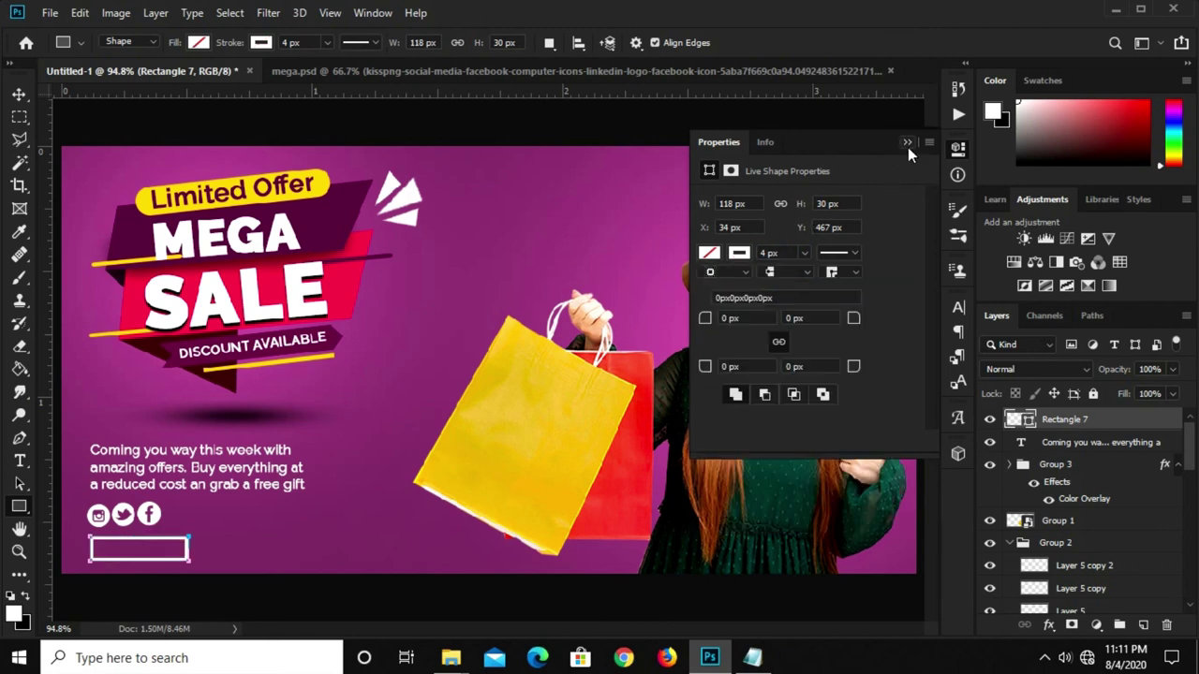
click(907, 142)
Nudge the promo paragraph up and then slightly back down
key(v)
click(231, 588)
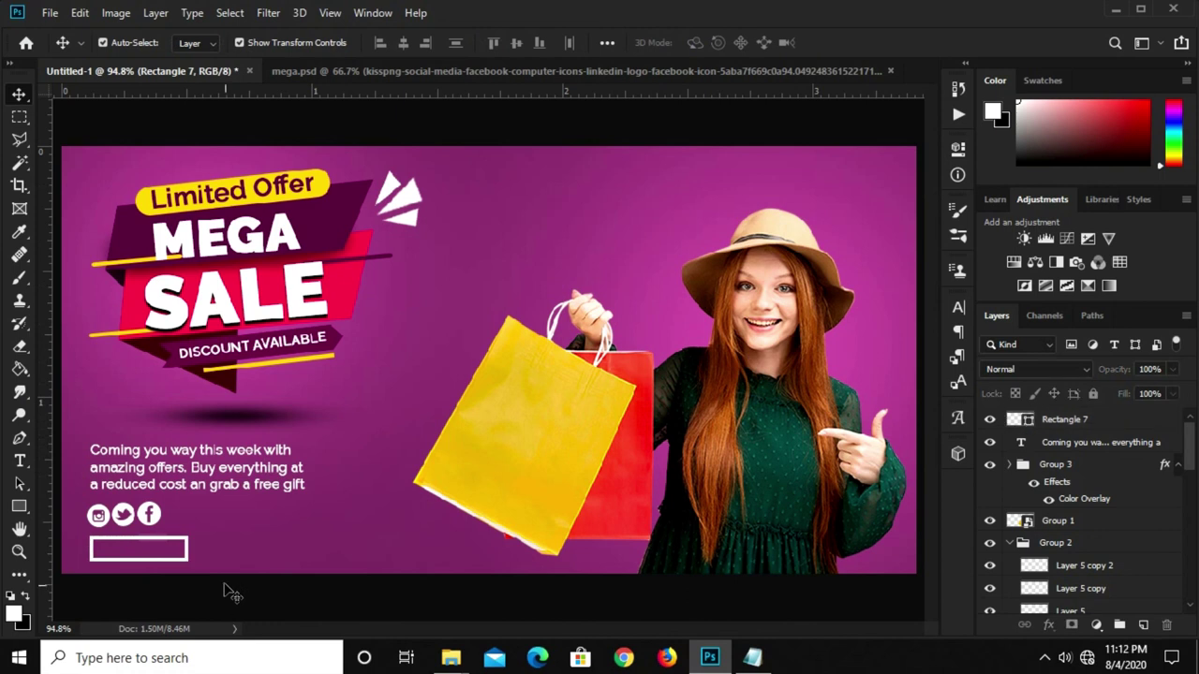
click(209, 487)
key(Up)
key(Up)
key(Up)
key(Up)
key(Up)
key(Up)
key(Down)
key(Down)
key(Down)
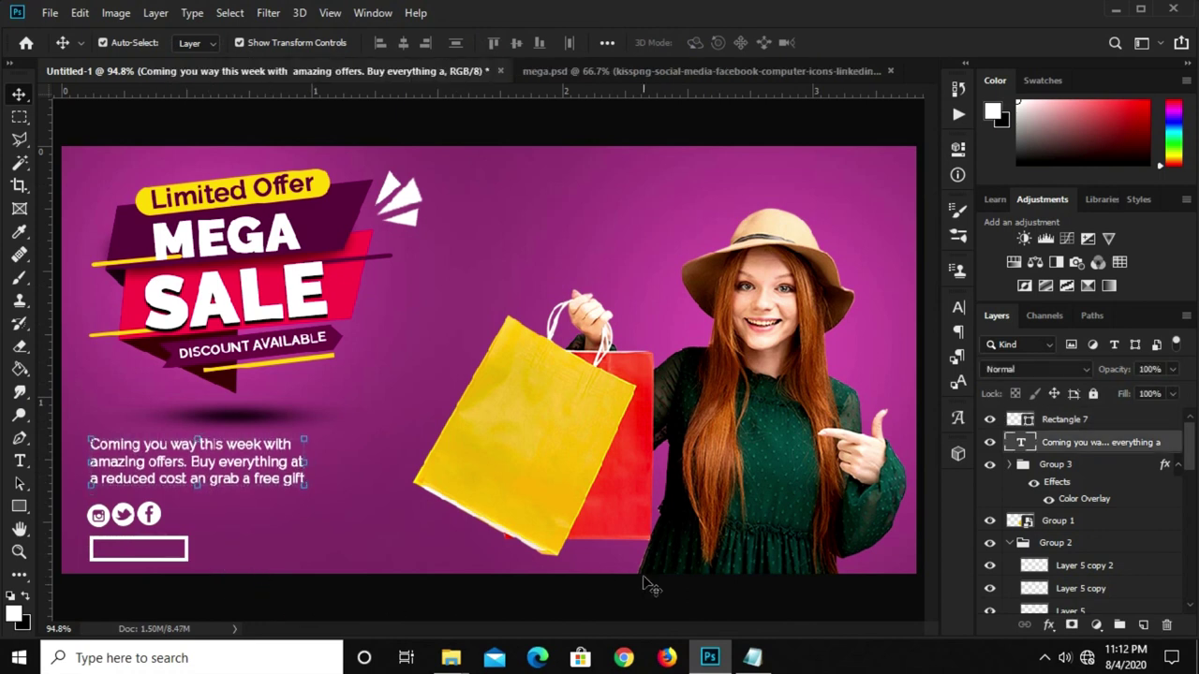
Shift Rectangle 7 slightly up and to the left
click(1075, 424)
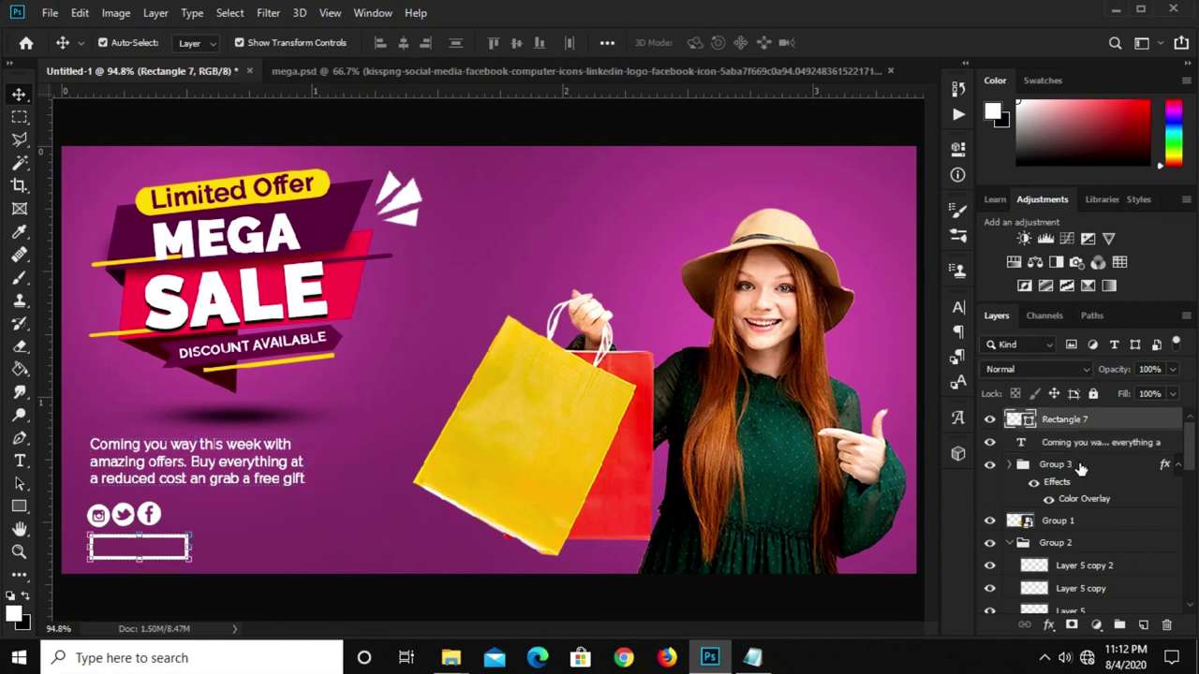
click(1082, 467)
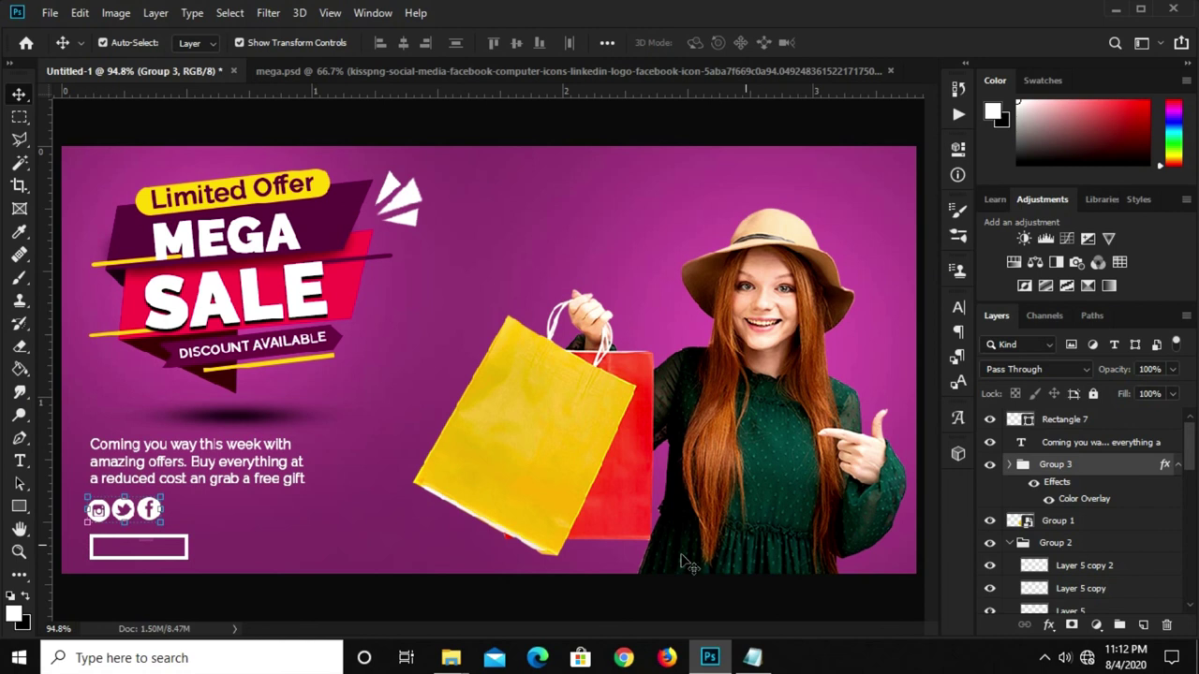
click(141, 567)
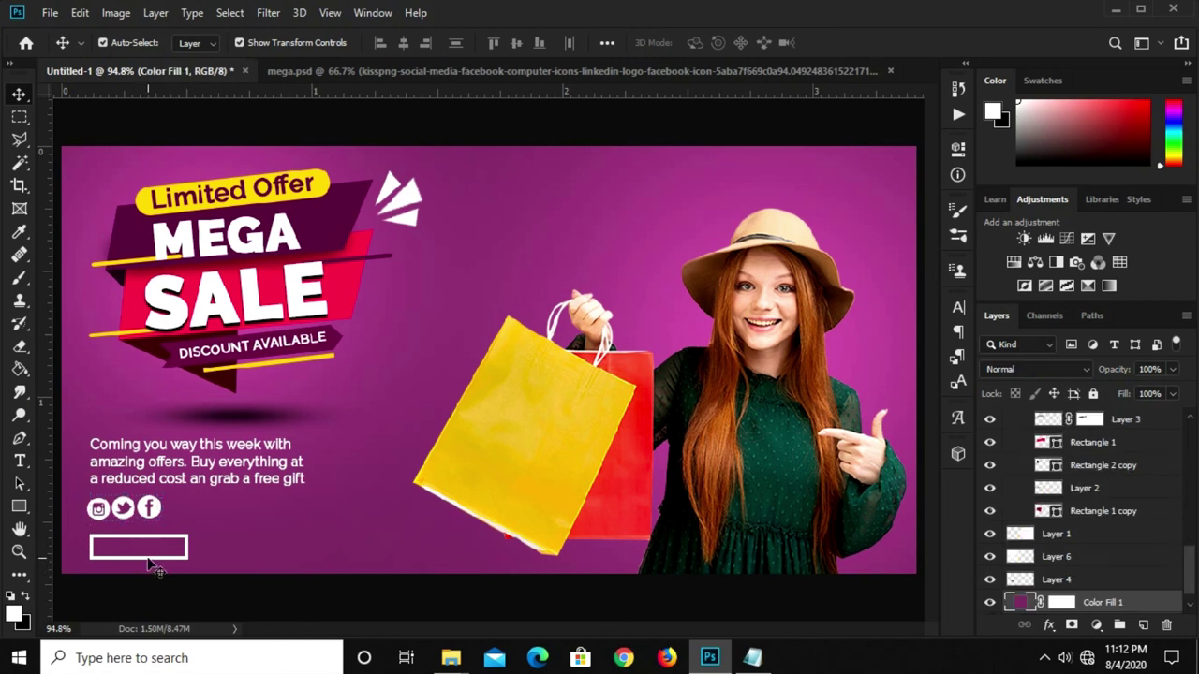
click(148, 559)
drag(148, 560, 147, 558)
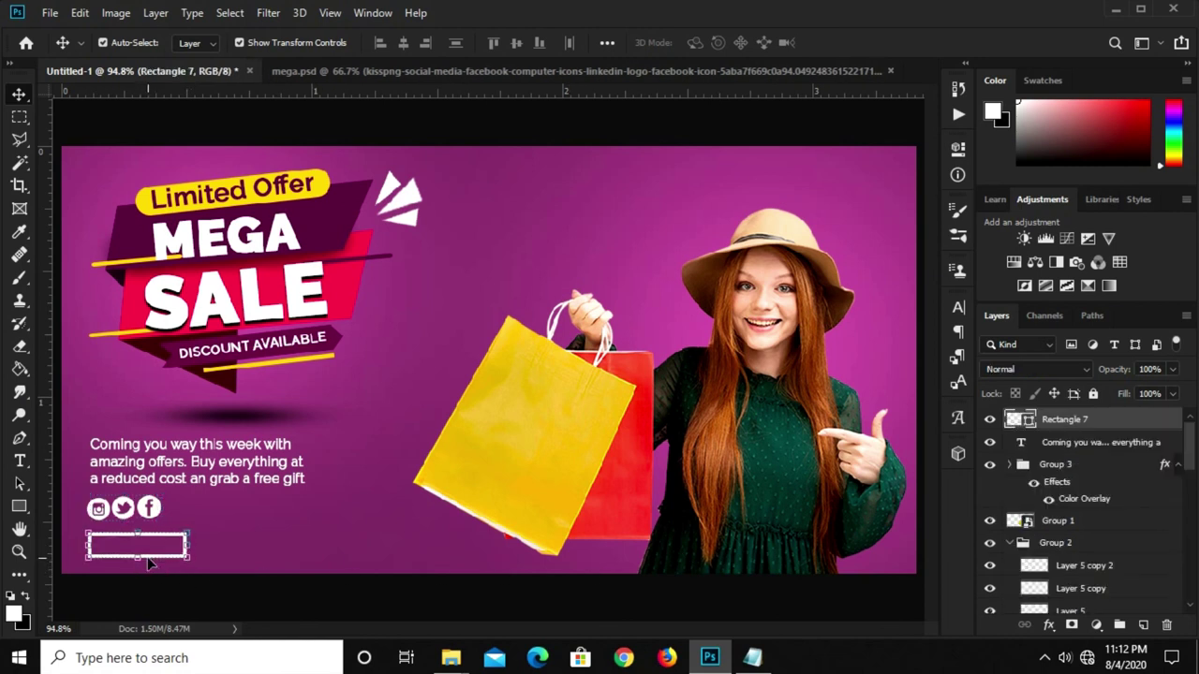
Set Rectangle 7's stroke width to 3 px
click(957, 148)
click(770, 253)
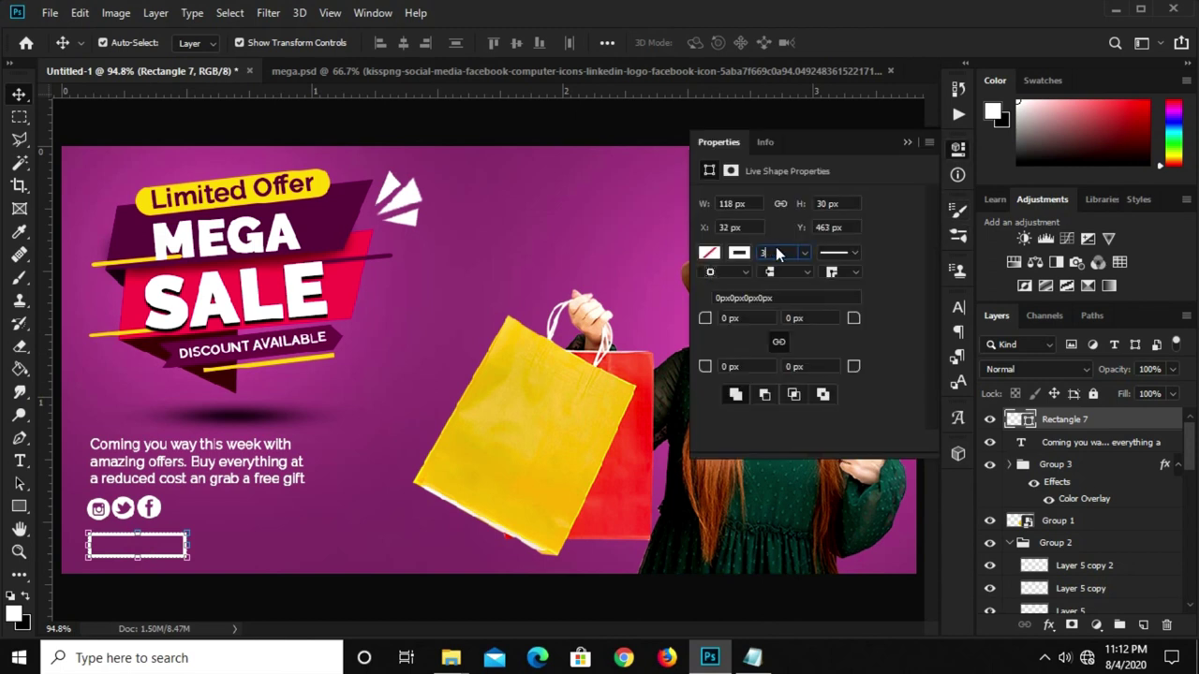
key(Return)
click(907, 143)
Duplicate the promo paragraph lower right and retype the copy as 'Shop Now'
click(237, 481)
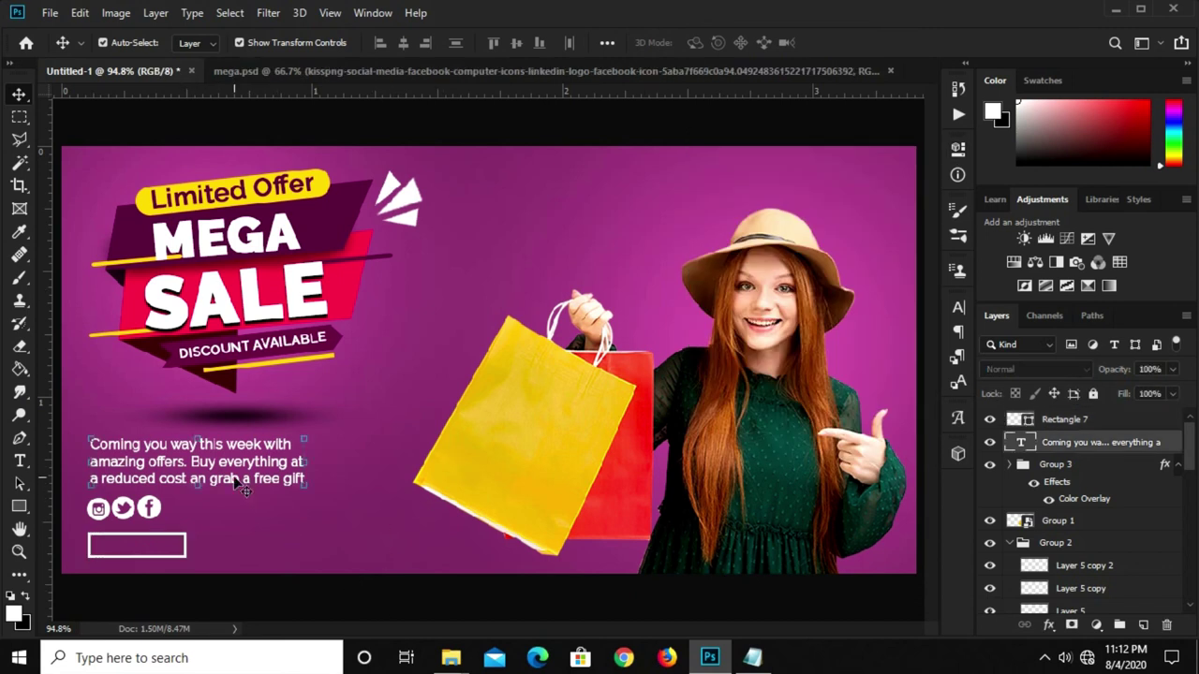
drag(237, 473, 368, 541)
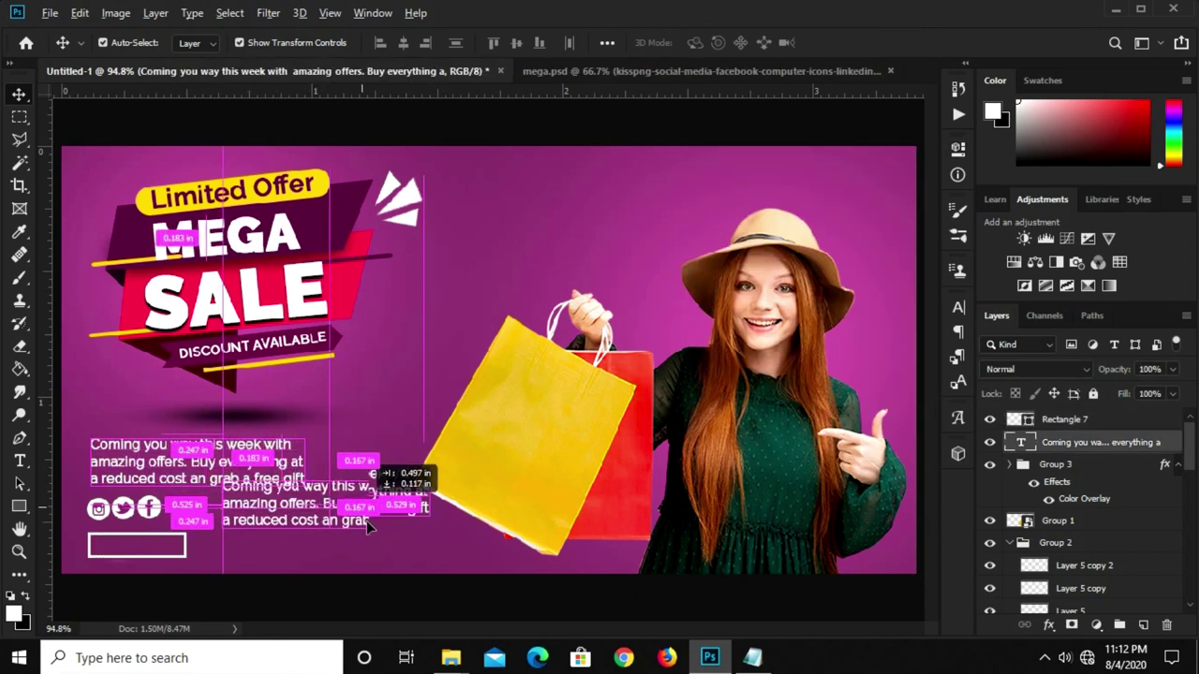
click(20, 460)
click(267, 510)
key(ctrl+a)
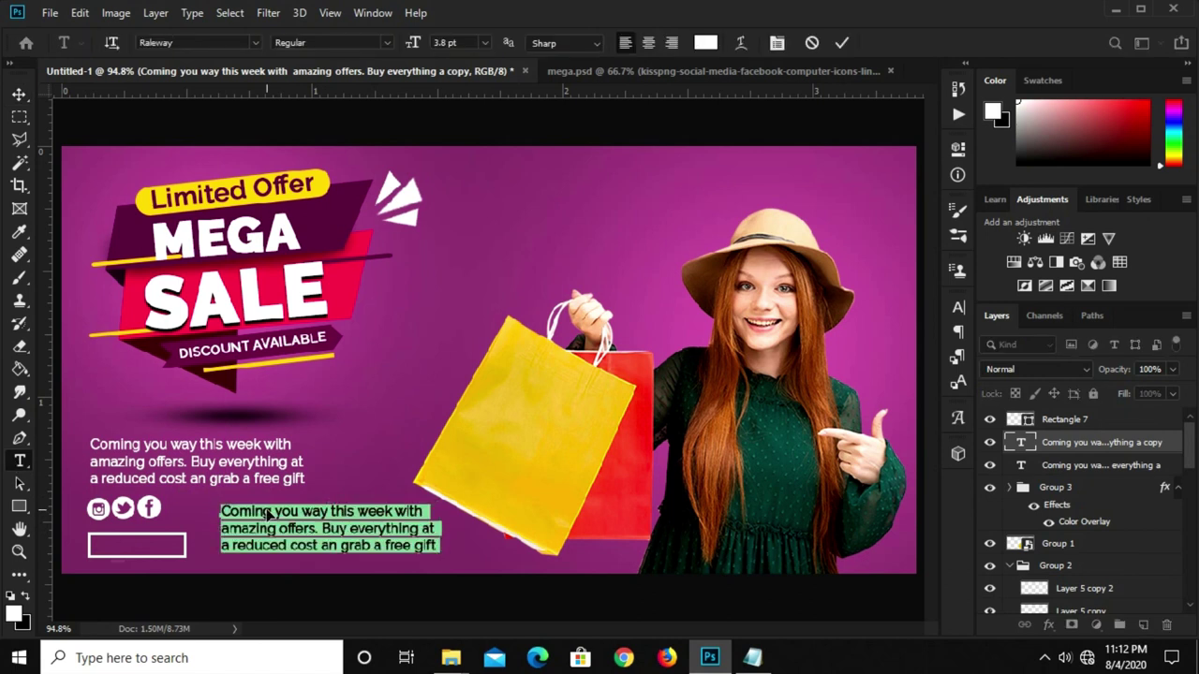
text(Shop)
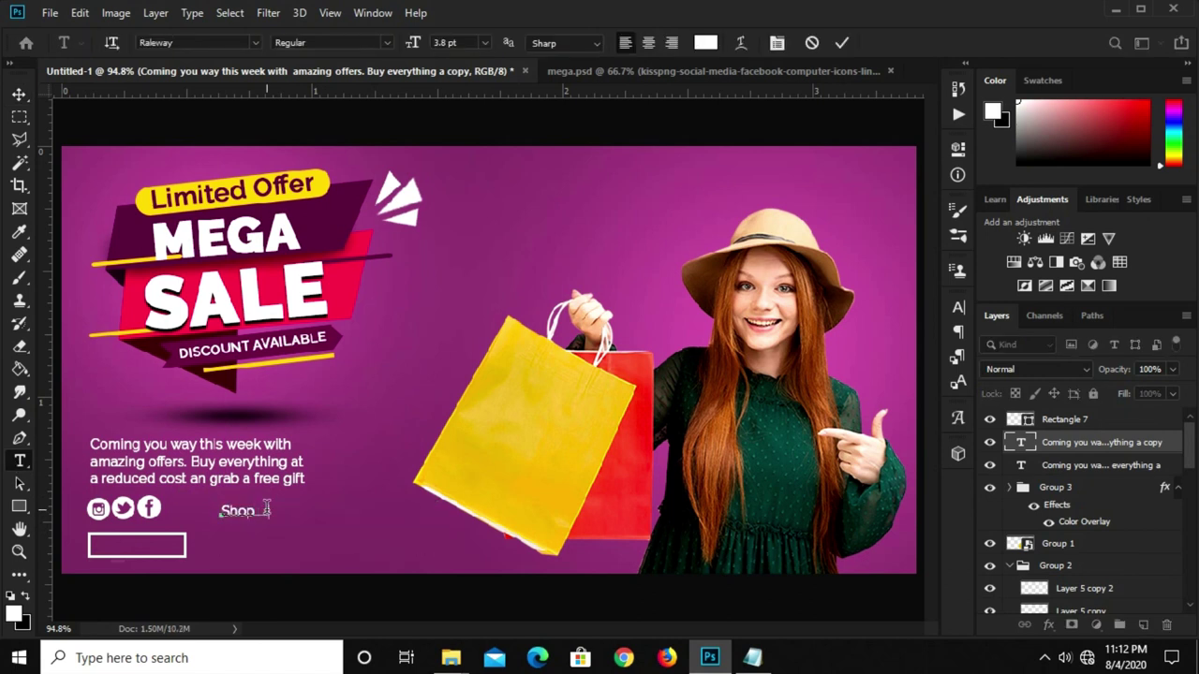
click(839, 42)
key(v)
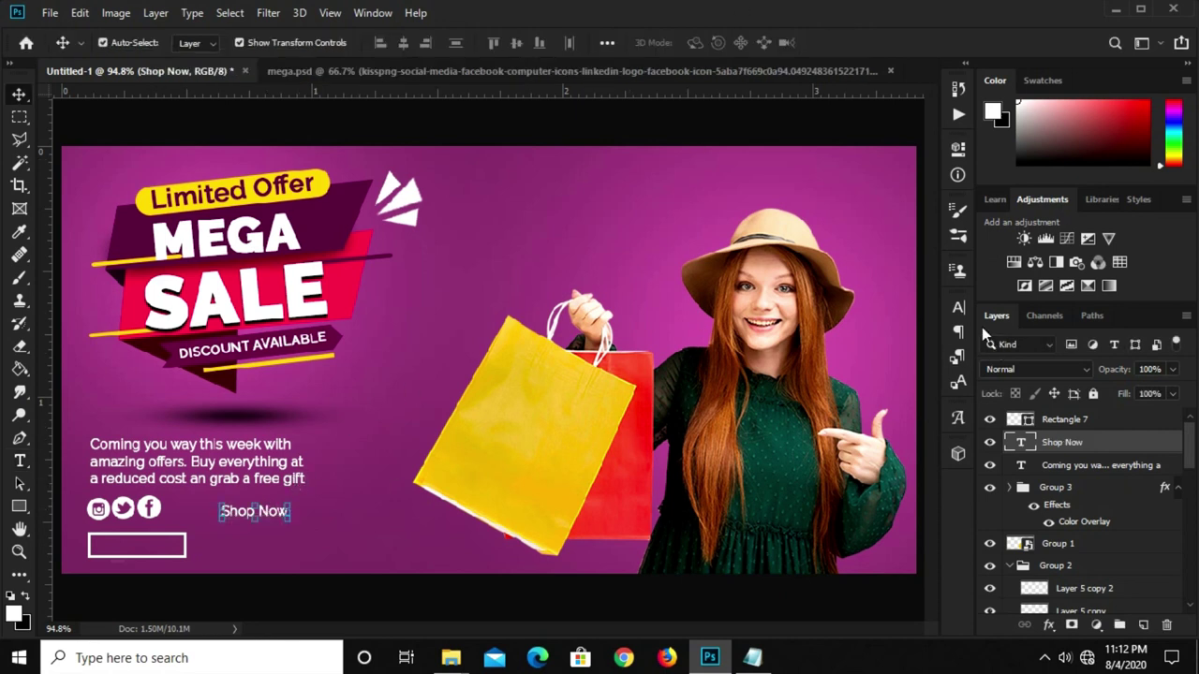
Set the Shop Now text's font style to Bold
click(958, 307)
click(899, 332)
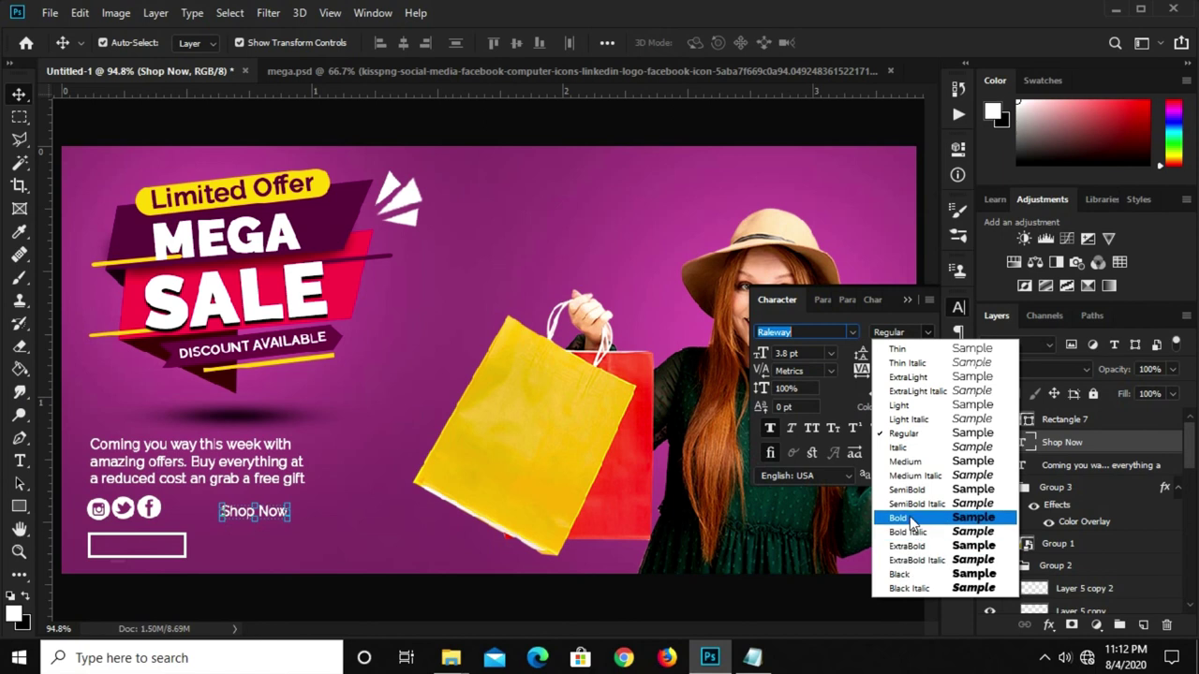
click(911, 518)
click(907, 301)
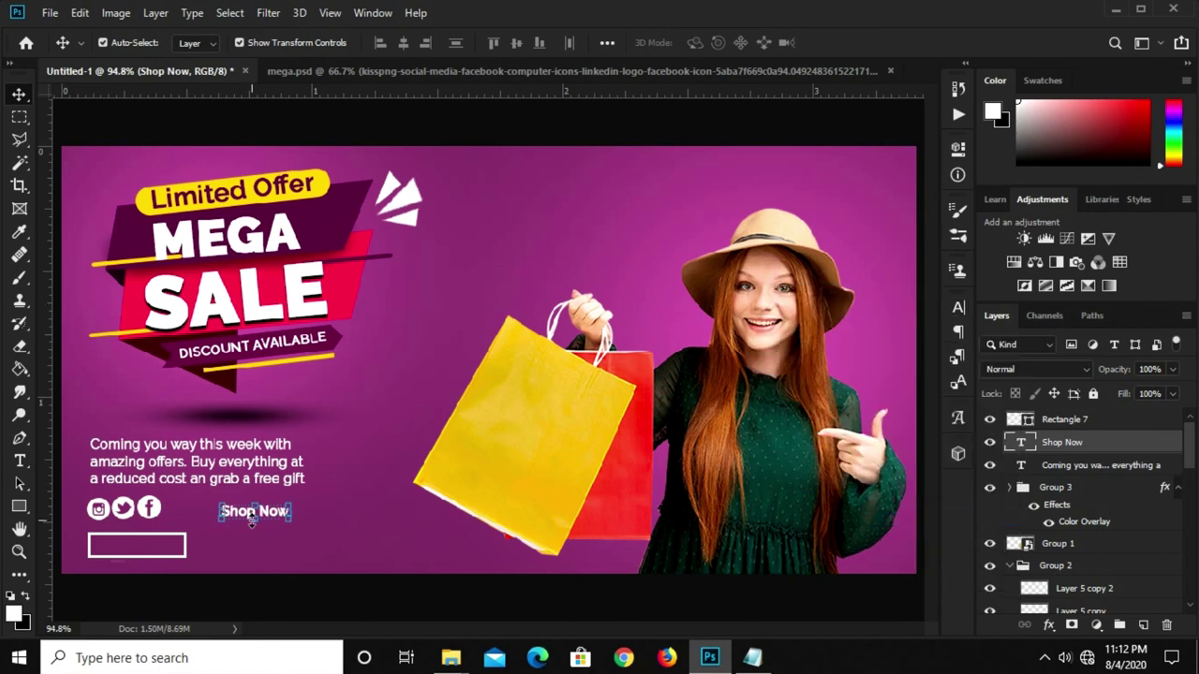
Scale the Shop Now text to fit inside the white-outlined rectangle
key(ctrl+t)
mouse_move(292, 521)
mouse_down()
mouse_move(323, 530)
mouse_move(147, 548)
mouse_up()
scroll(150, 541, up, 1)
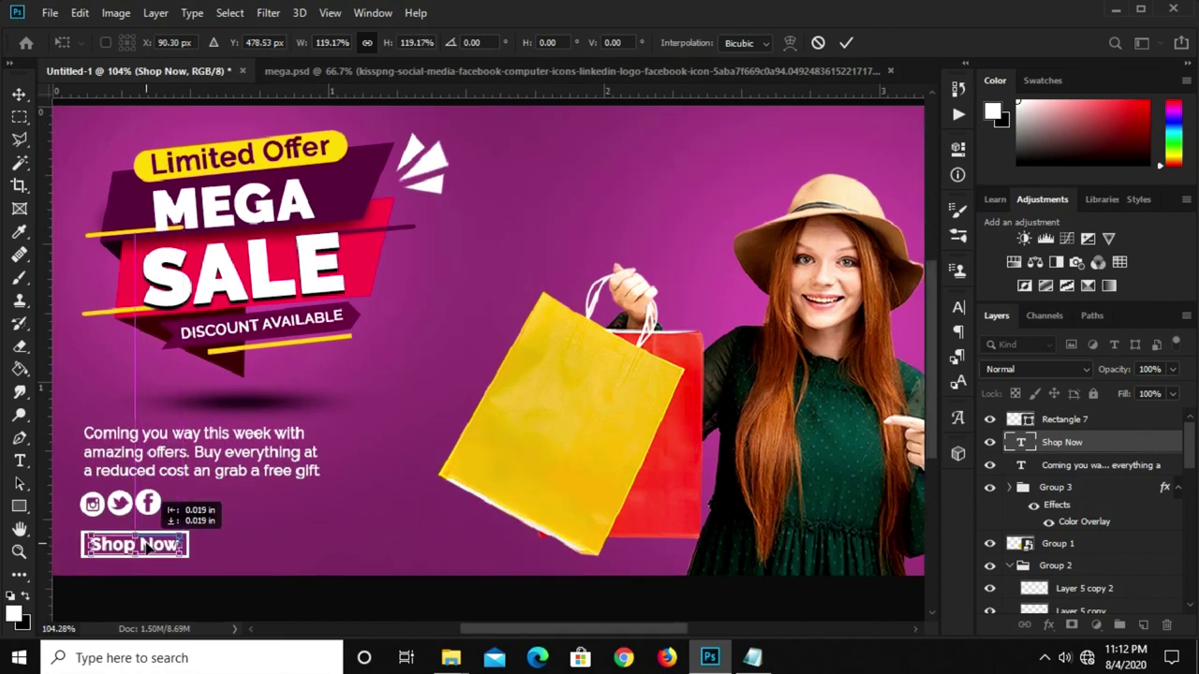
key(Return)
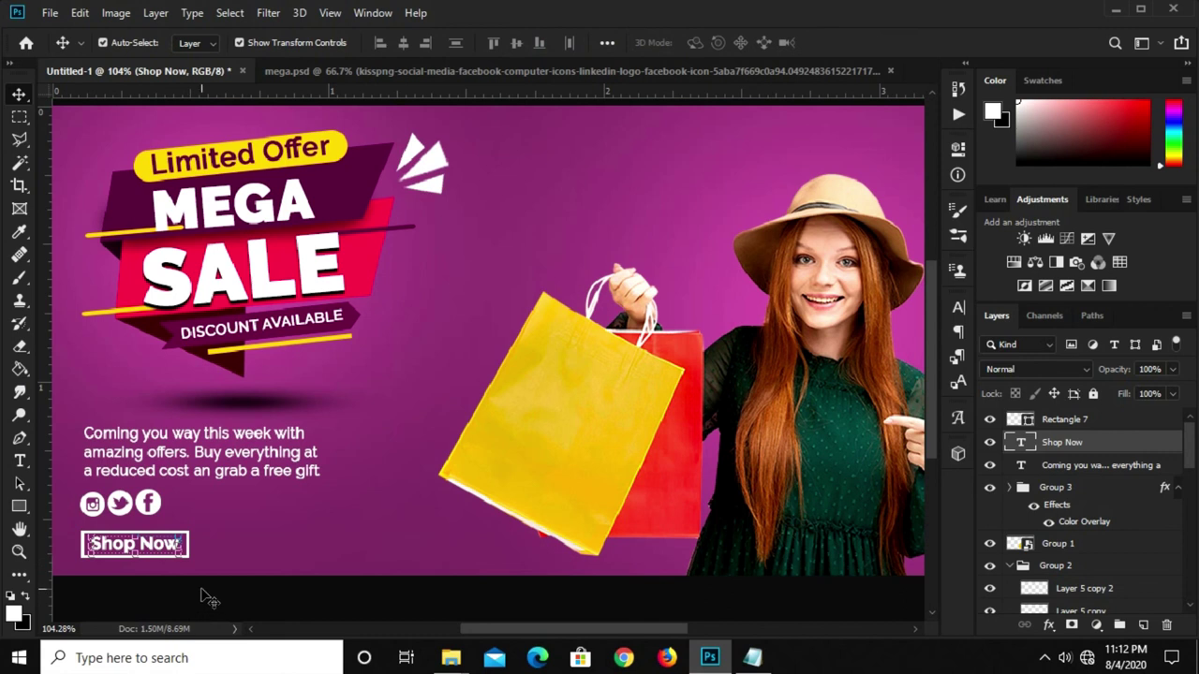
click(264, 568)
scroll(351, 549, down, 1)
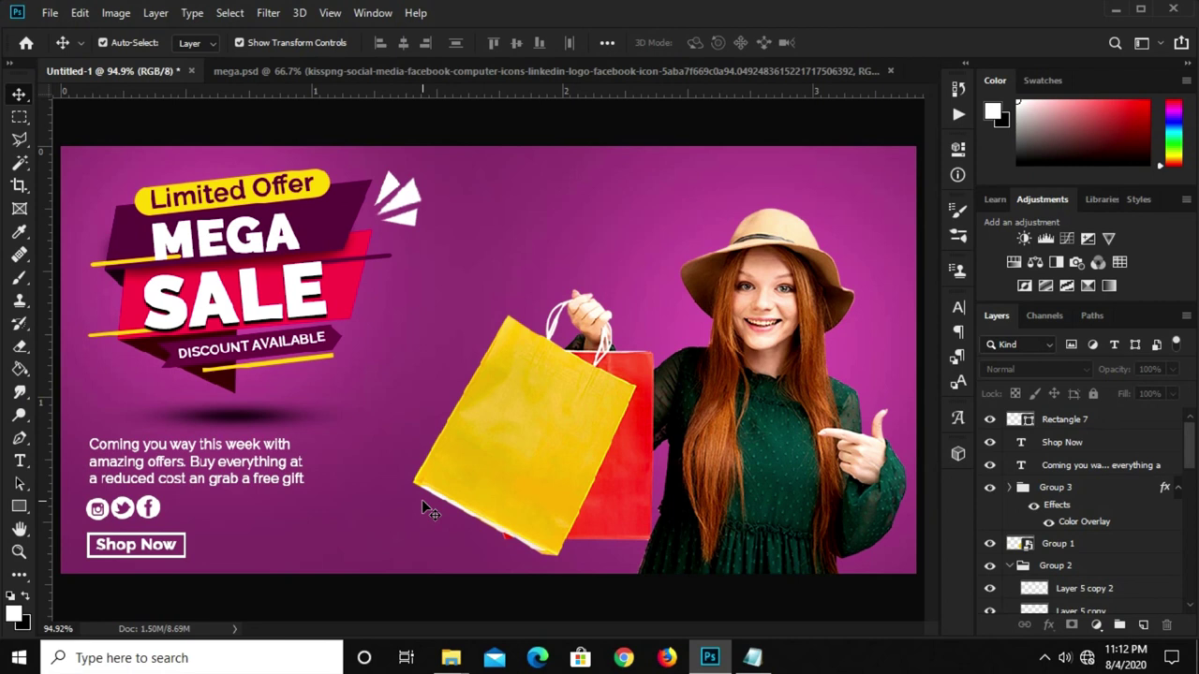
scroll(431, 502, down, 1)
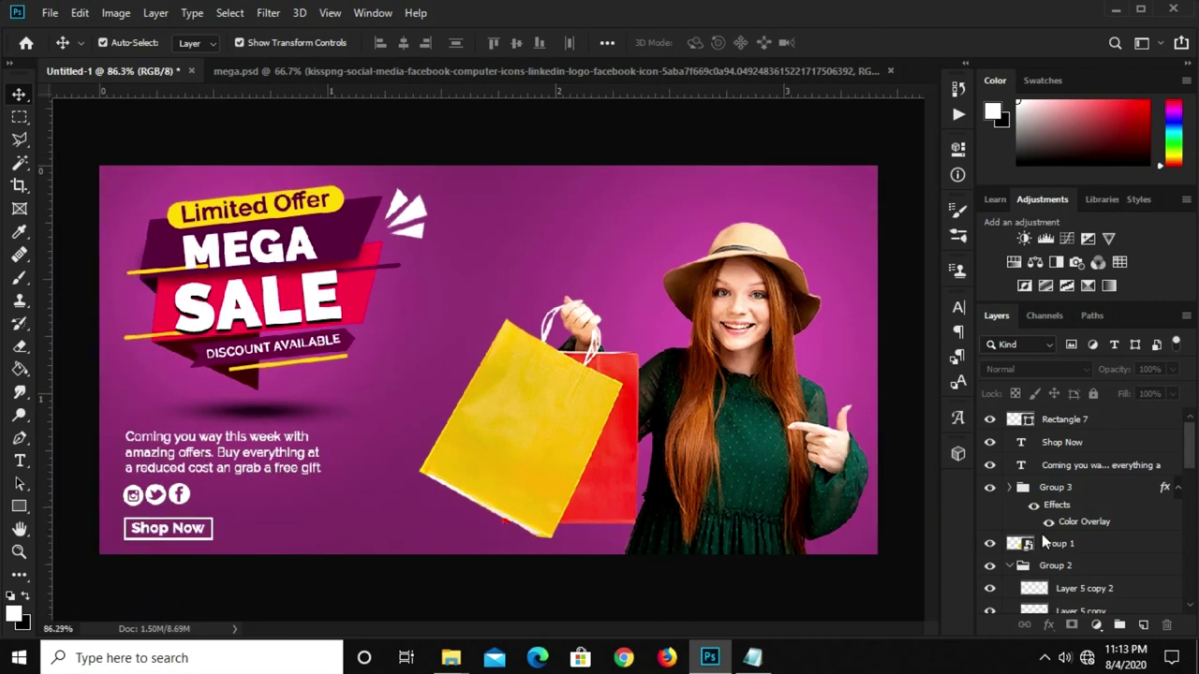
Add a new layer and load the × shaped brush preset
click(1142, 624)
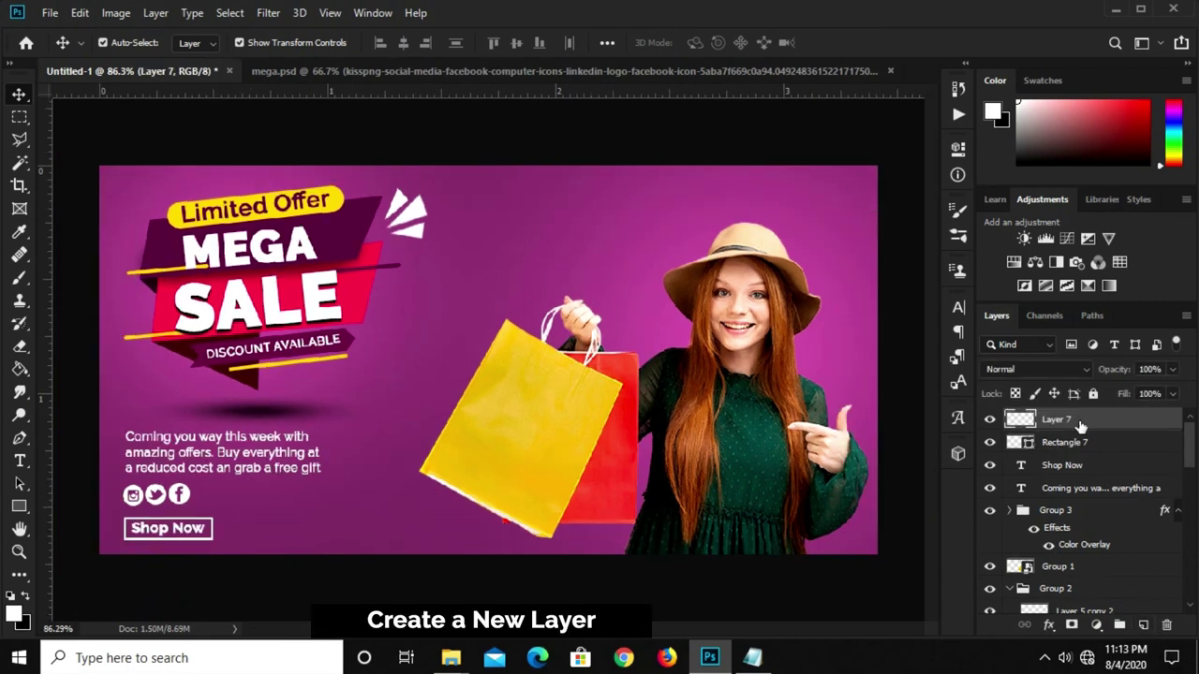
drag(21, 279, 109, 290)
click(114, 284)
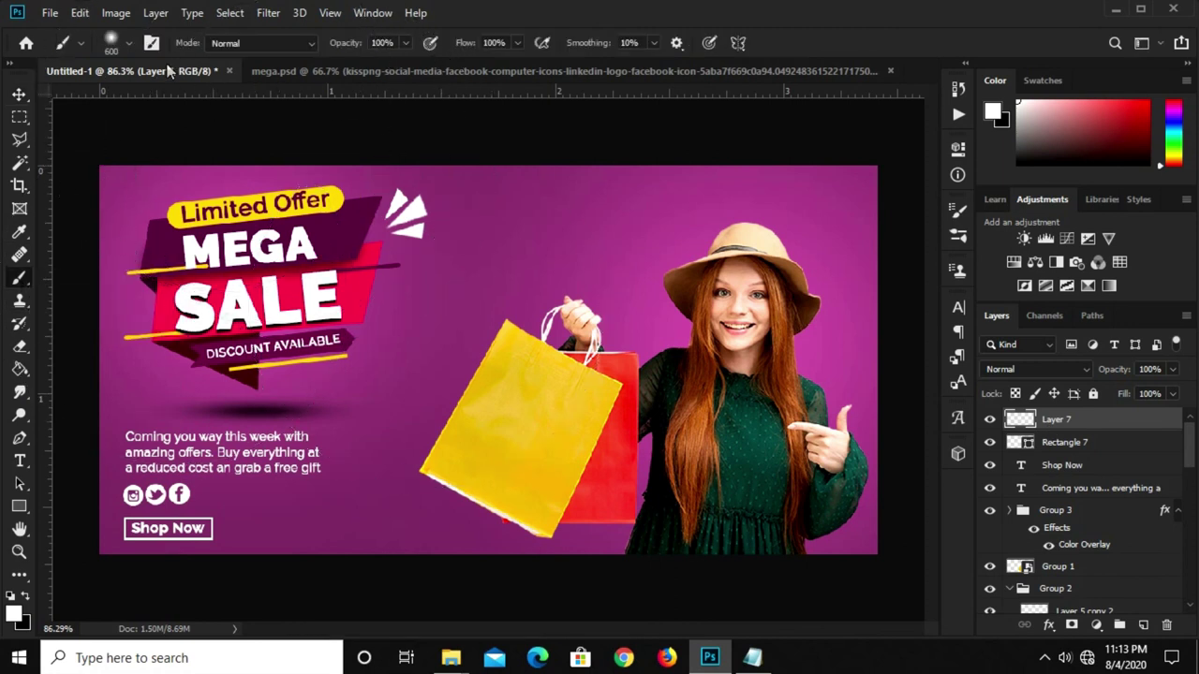
click(122, 43)
click(122, 176)
click(791, 17)
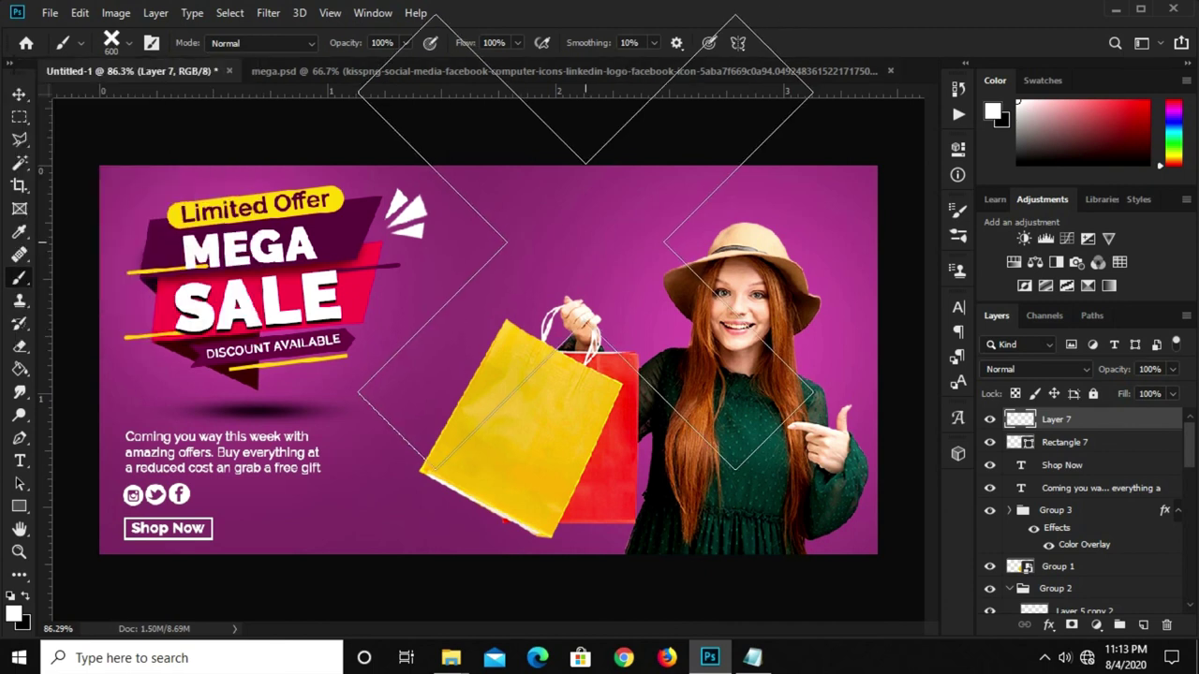
Shrink the brush and stamp a white × sparkle above the model's hat
key(bracketleft)
key(bracketleft)
key(bracketleft)
key(bracketleft)
key(bracketleft)
key(bracketleft)
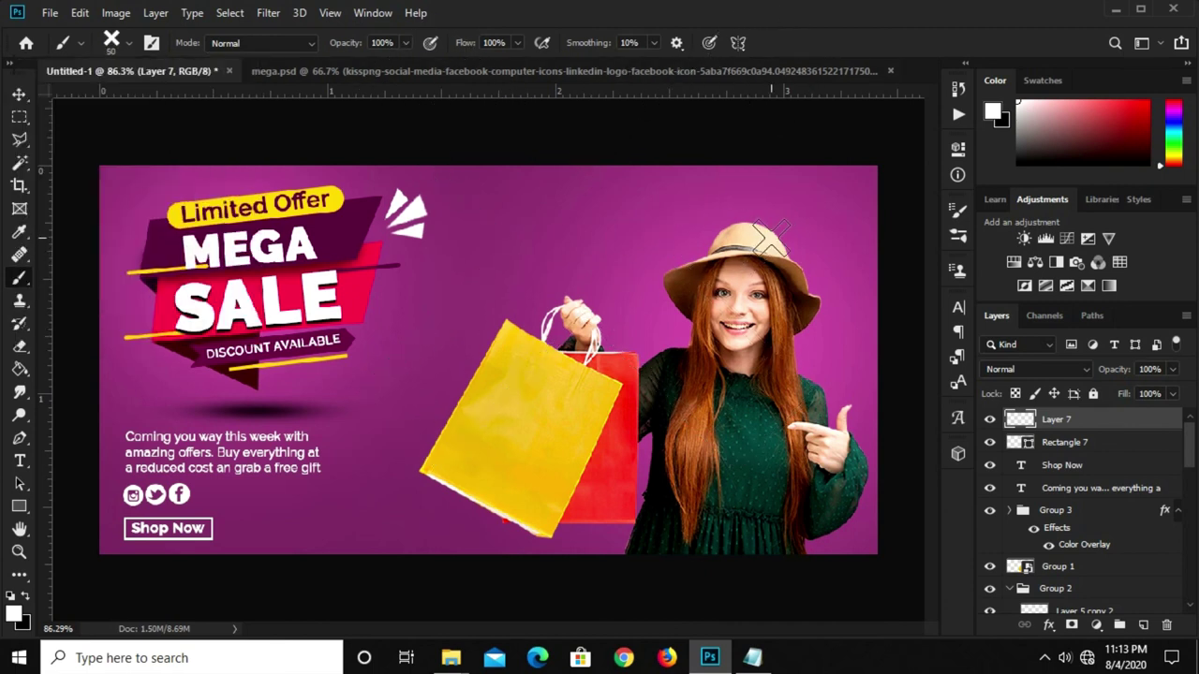
key(bracketleft)
key(bracketleft)
click(783, 219)
key(bracketleft)
key(bracketleft)
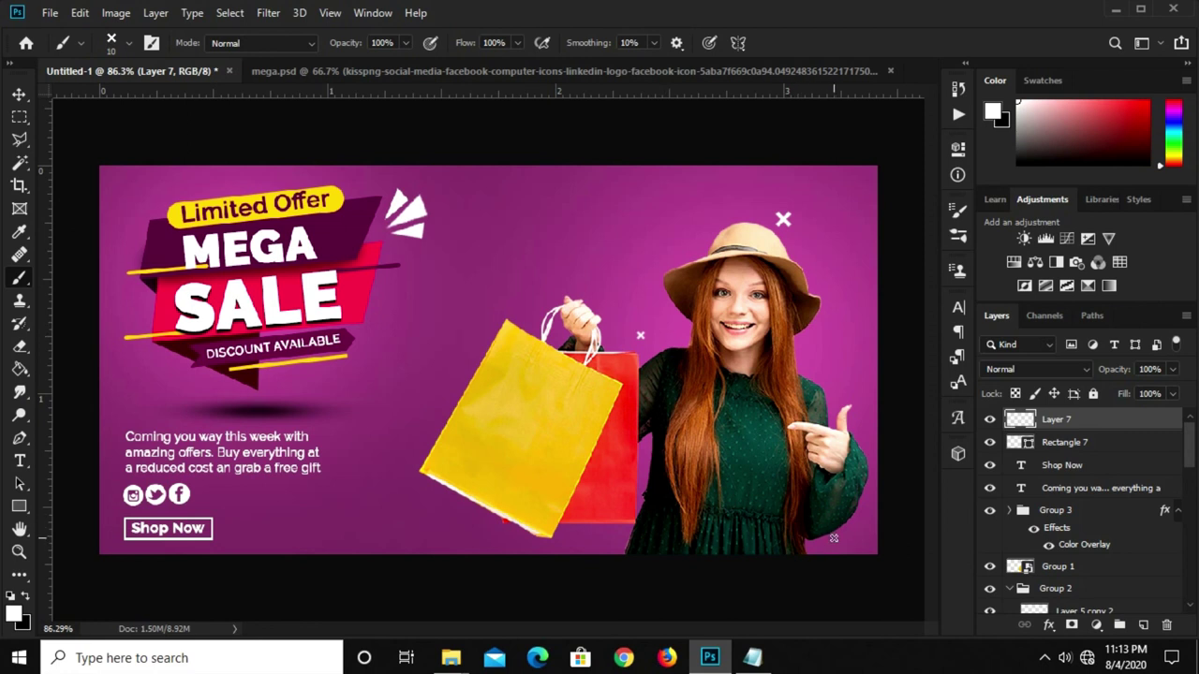
Paint small white rings by the woman's shoulder and hat brim with a 10–20 px brush
click(114, 42)
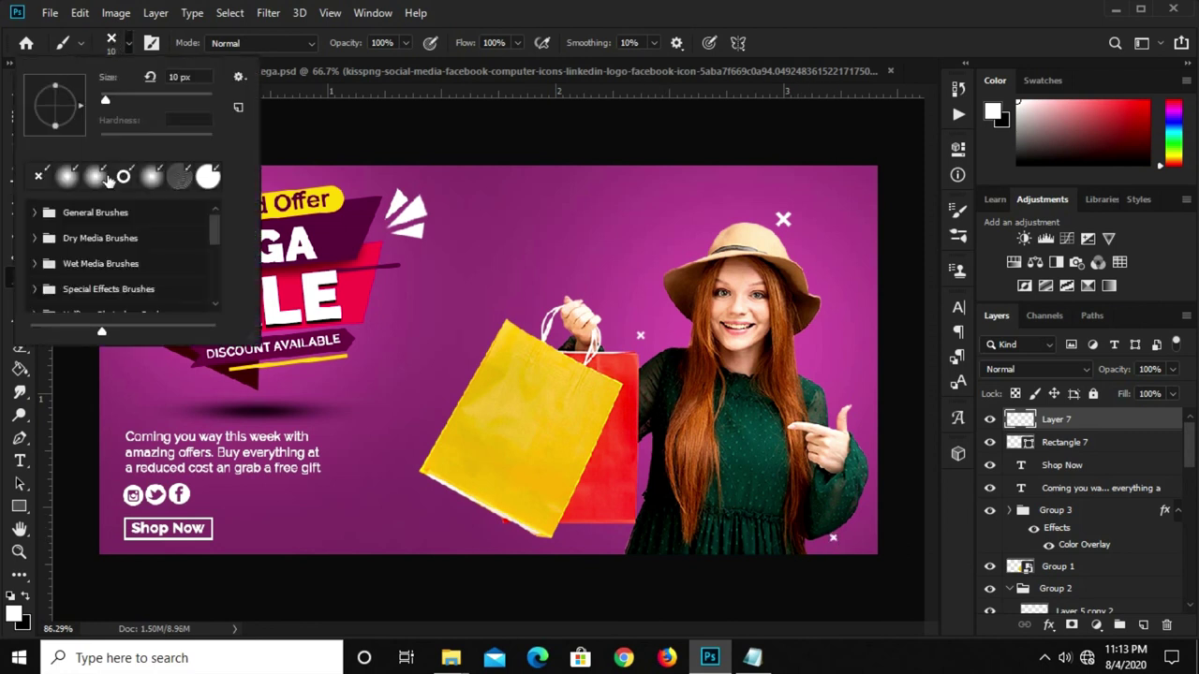
click(719, 20)
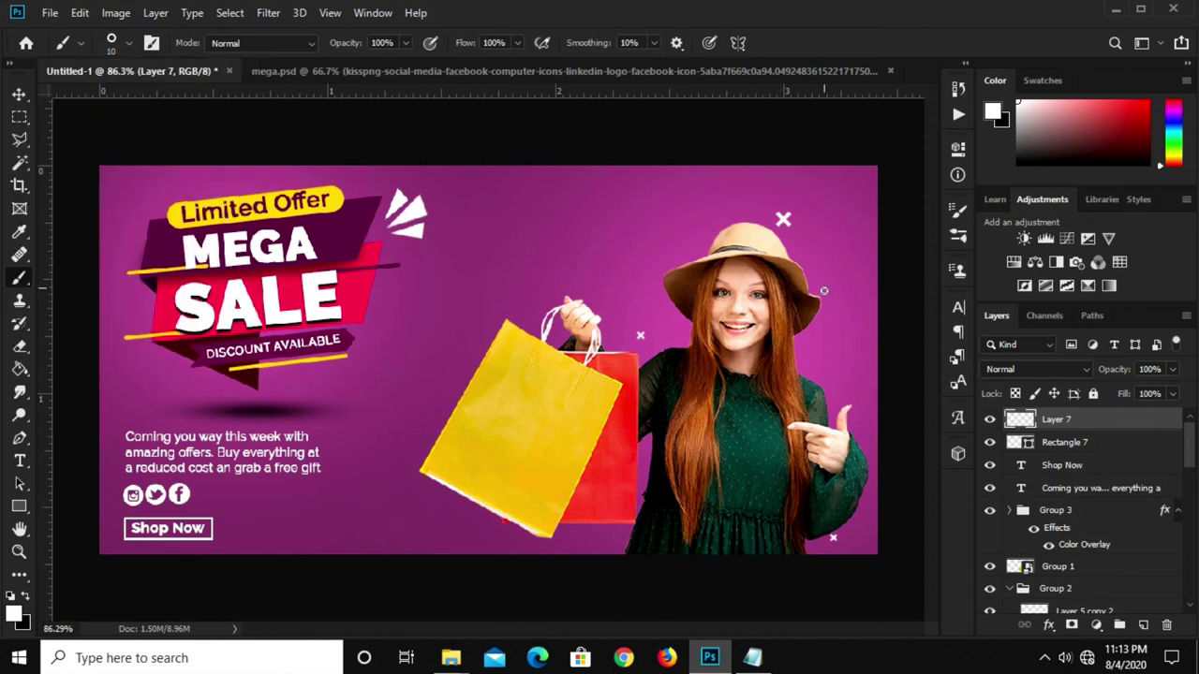
key(bracketright)
click(835, 387)
key(bracketleft)
click(811, 356)
key(bracketright)
key(bracketleft)
Switch to the Move tool and deselect Layer 7
click(18, 93)
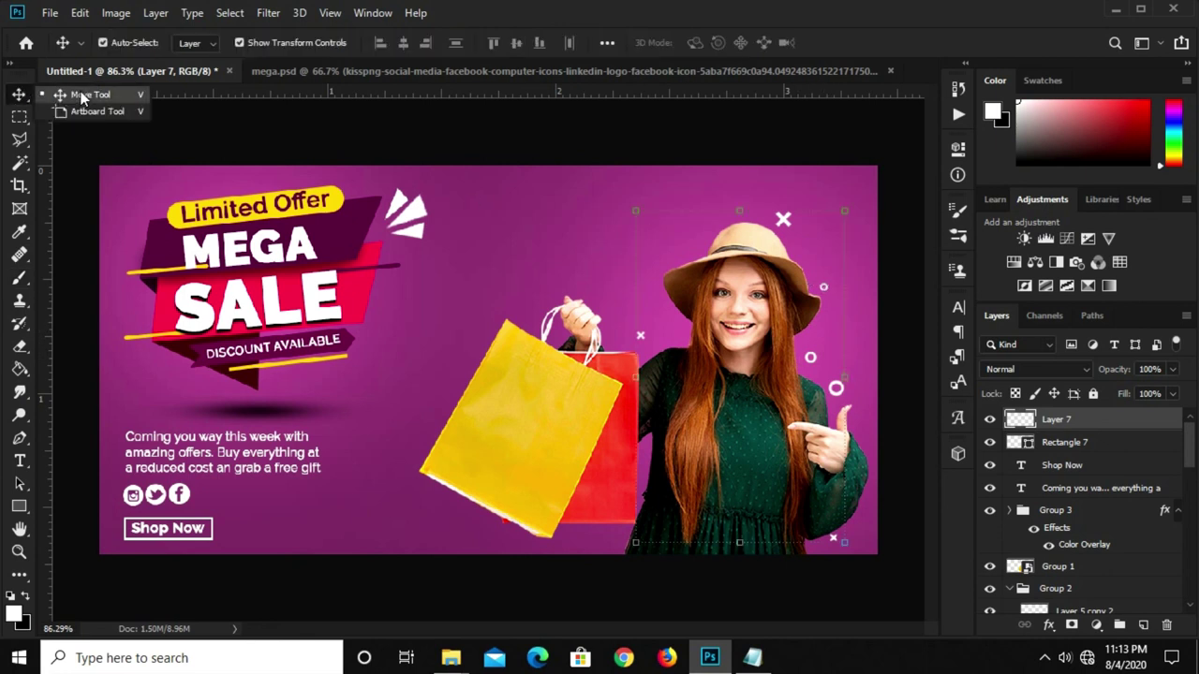
click(374, 153)
scroll(375, 153, down, 1)
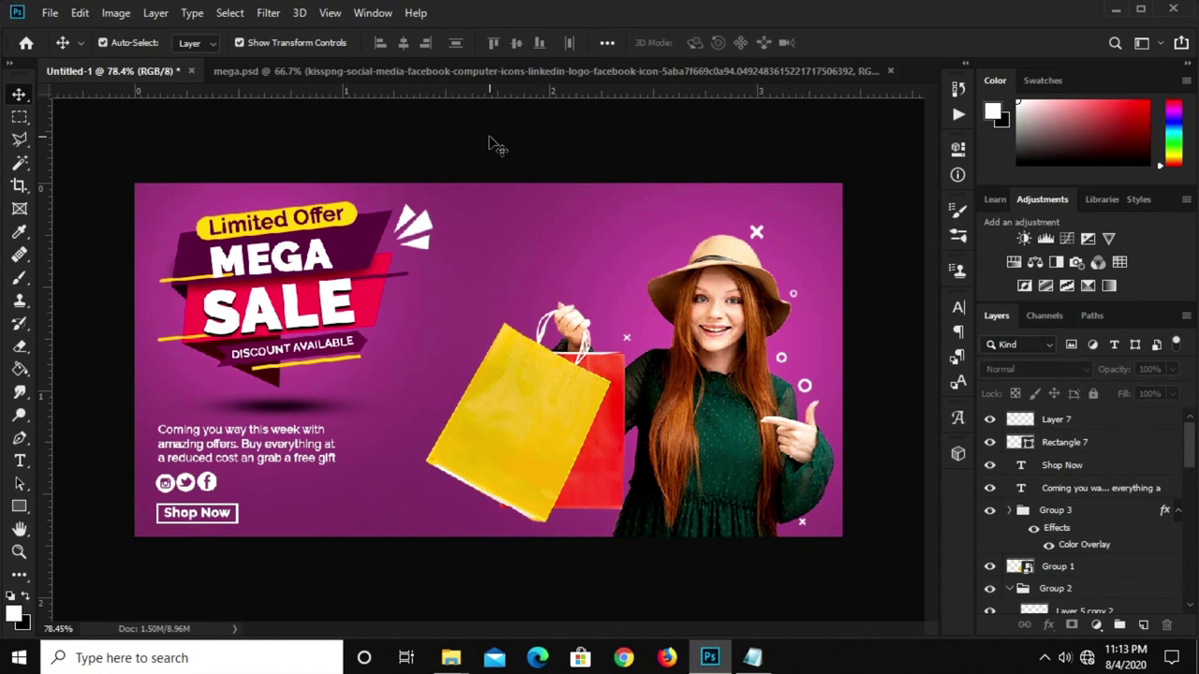
scroll(1059, 545, down, 3)
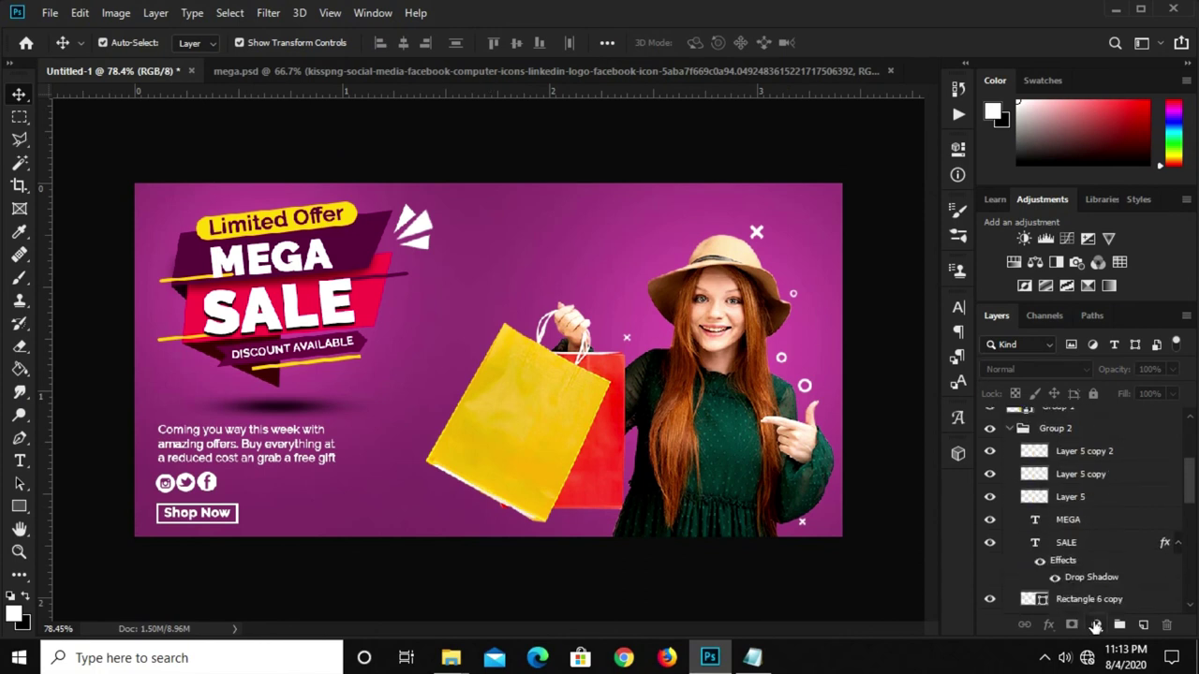
Add a Curves adjustment layer and pull the curve's midpoint down to darken the banner
click(1096, 624)
click(1089, 396)
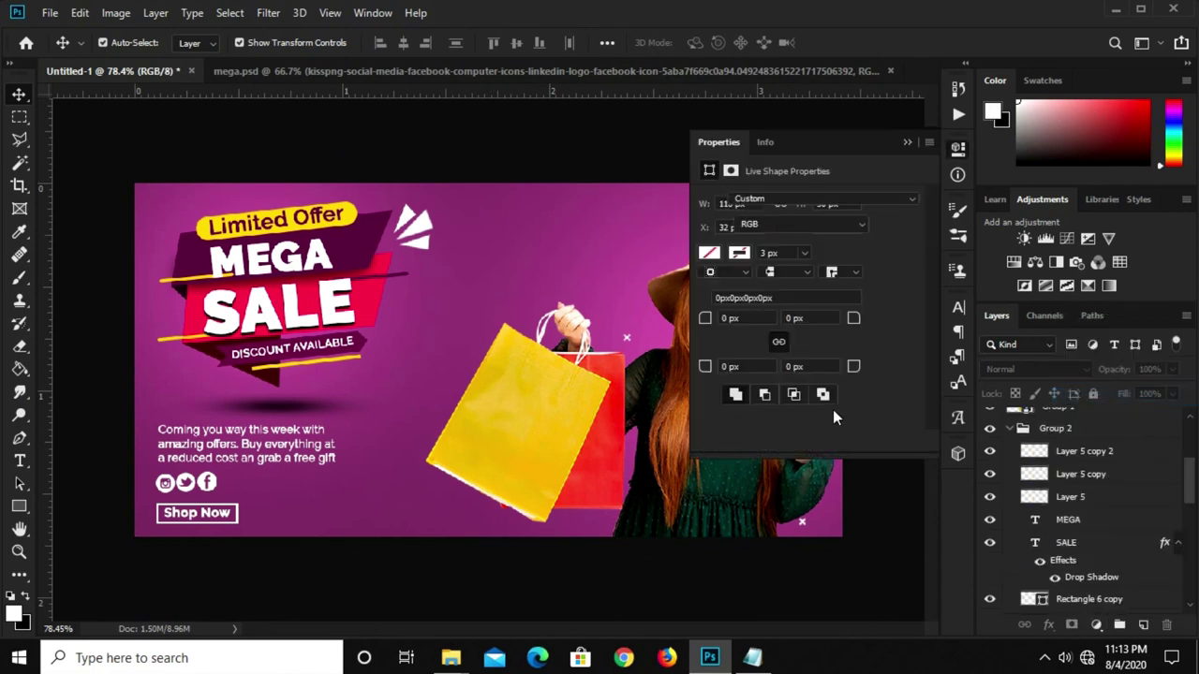
click(790, 356)
drag(791, 370, 792, 377)
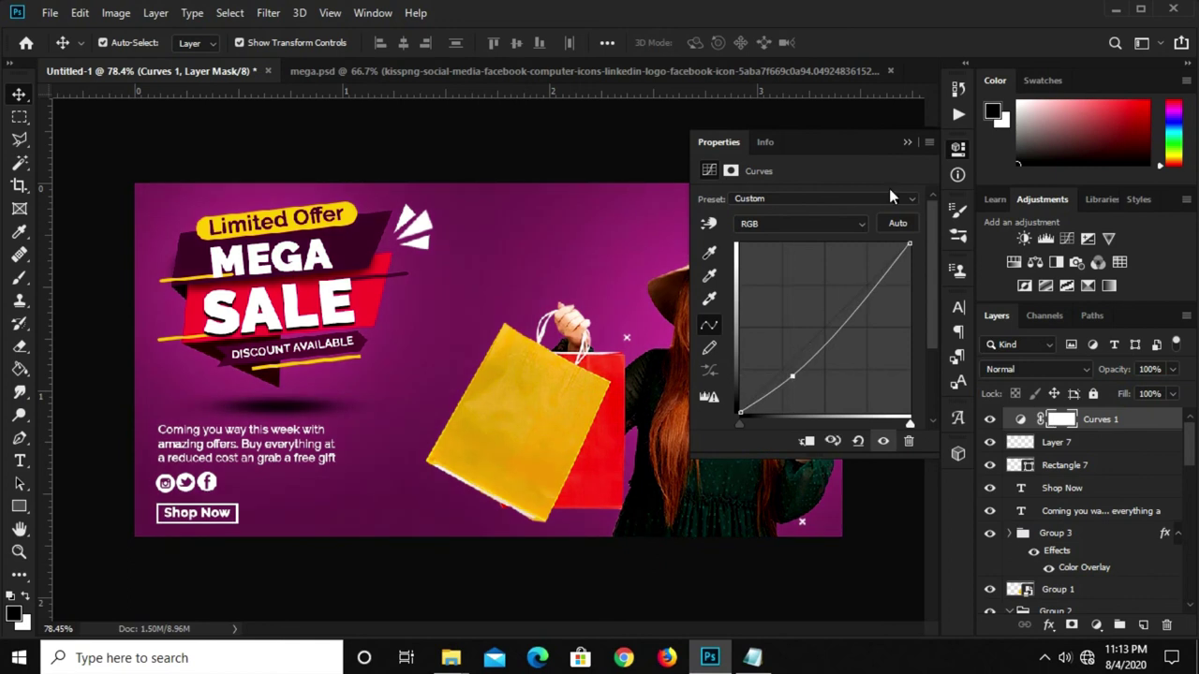
Toggle Curves 1 off and on to compare, then view the banner at 100% zoom
click(906, 142)
click(742, 141)
click(989, 418)
click(989, 418)
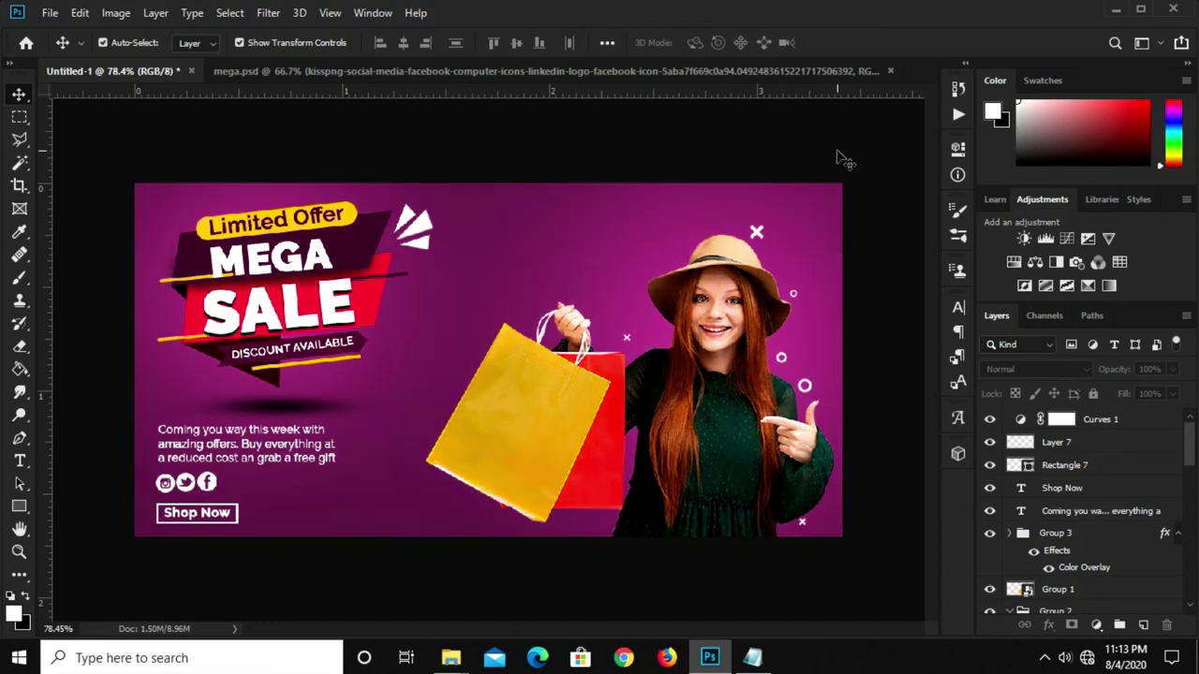
key(ctrl+1)
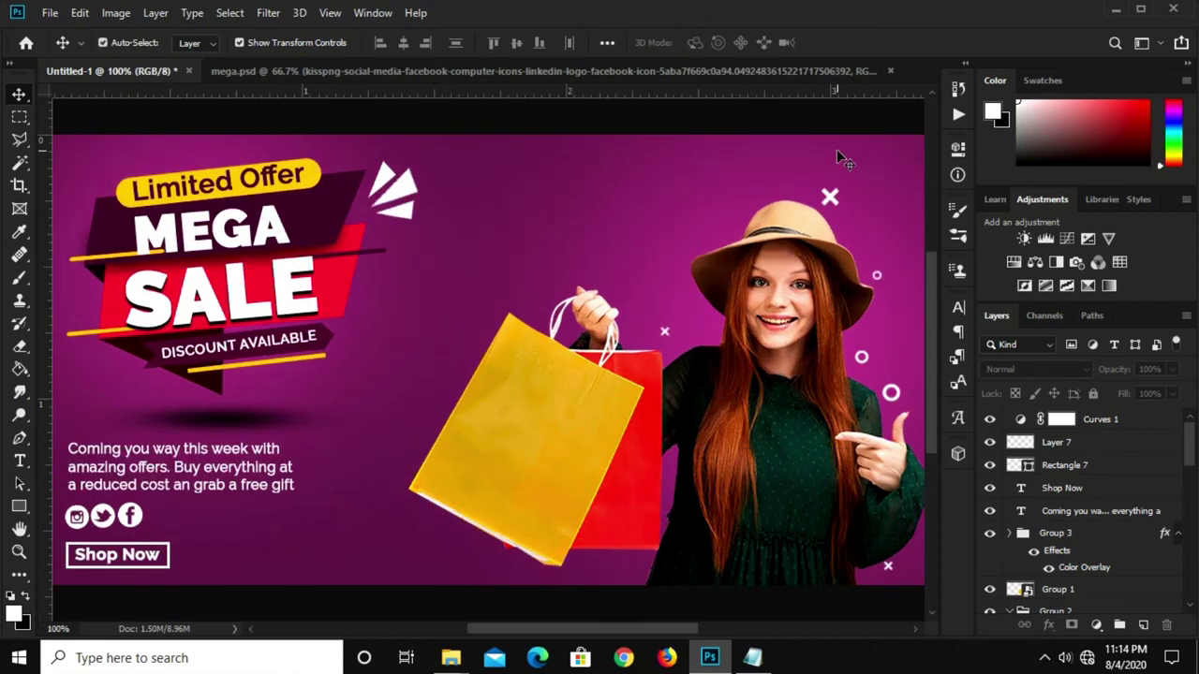